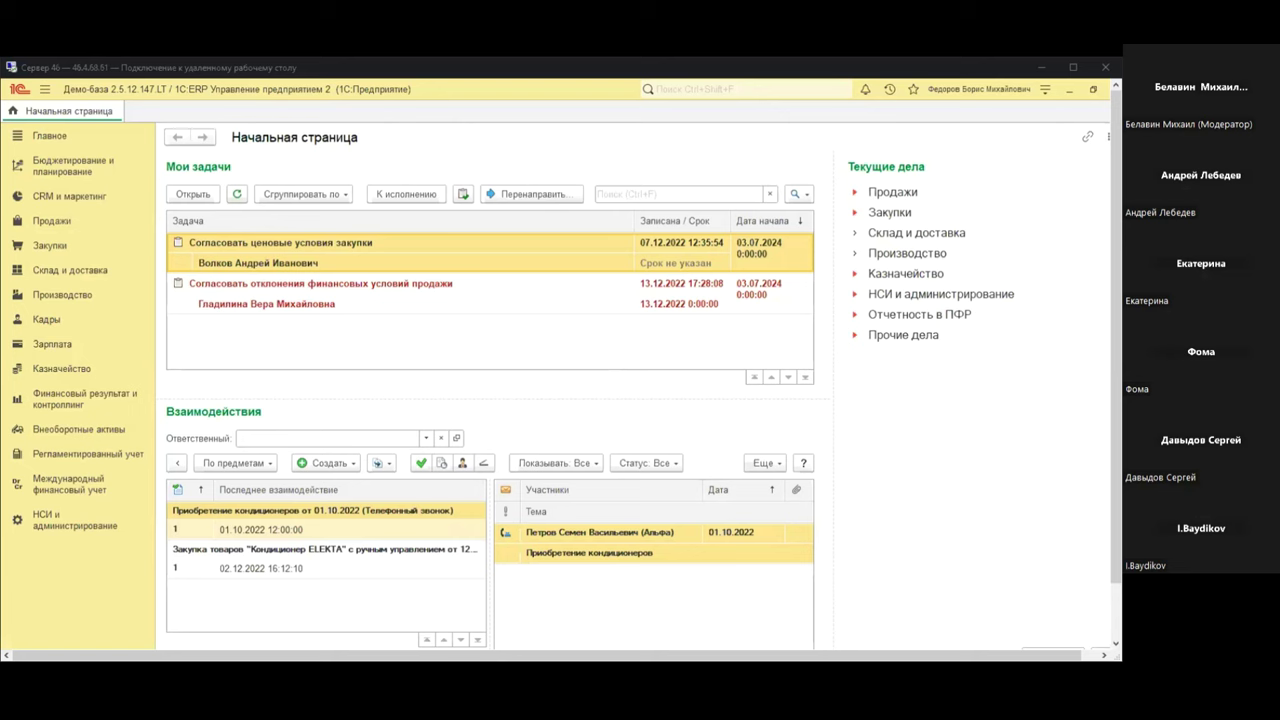
Open the Стул кухонный resource specification from the production section and display its materials and works
left_click(522, 595)
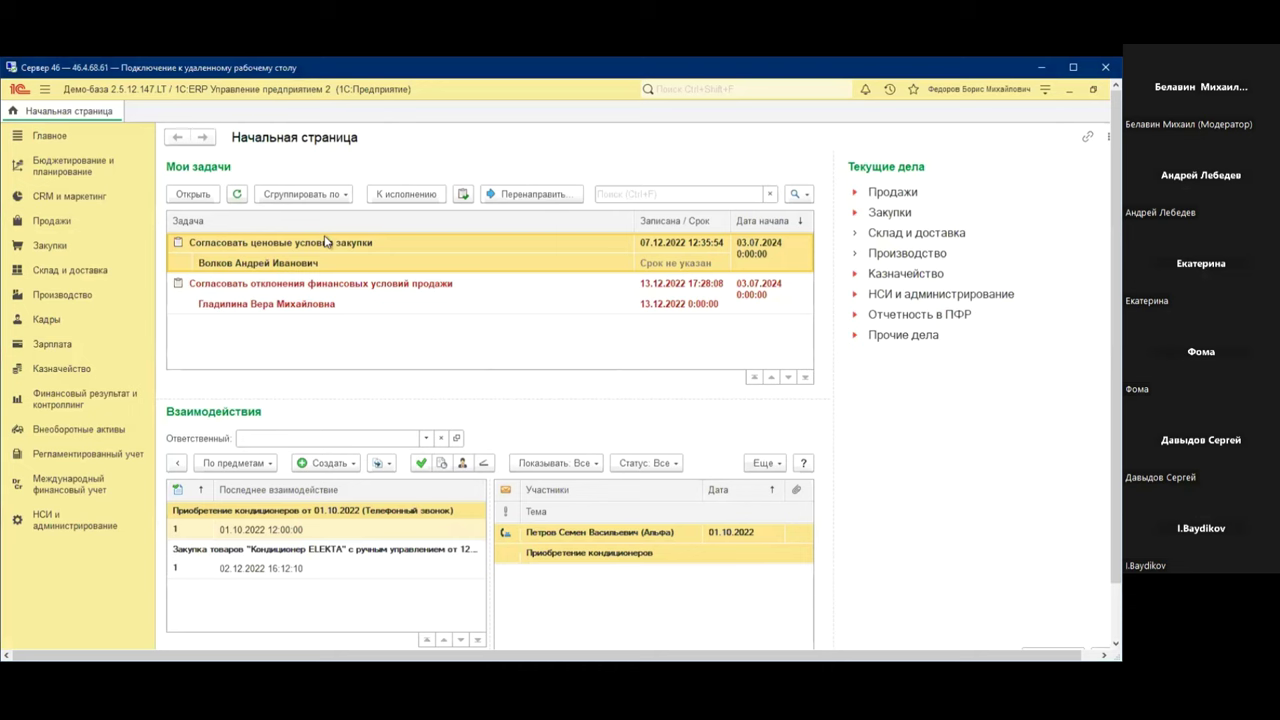
left_click(86, 294)
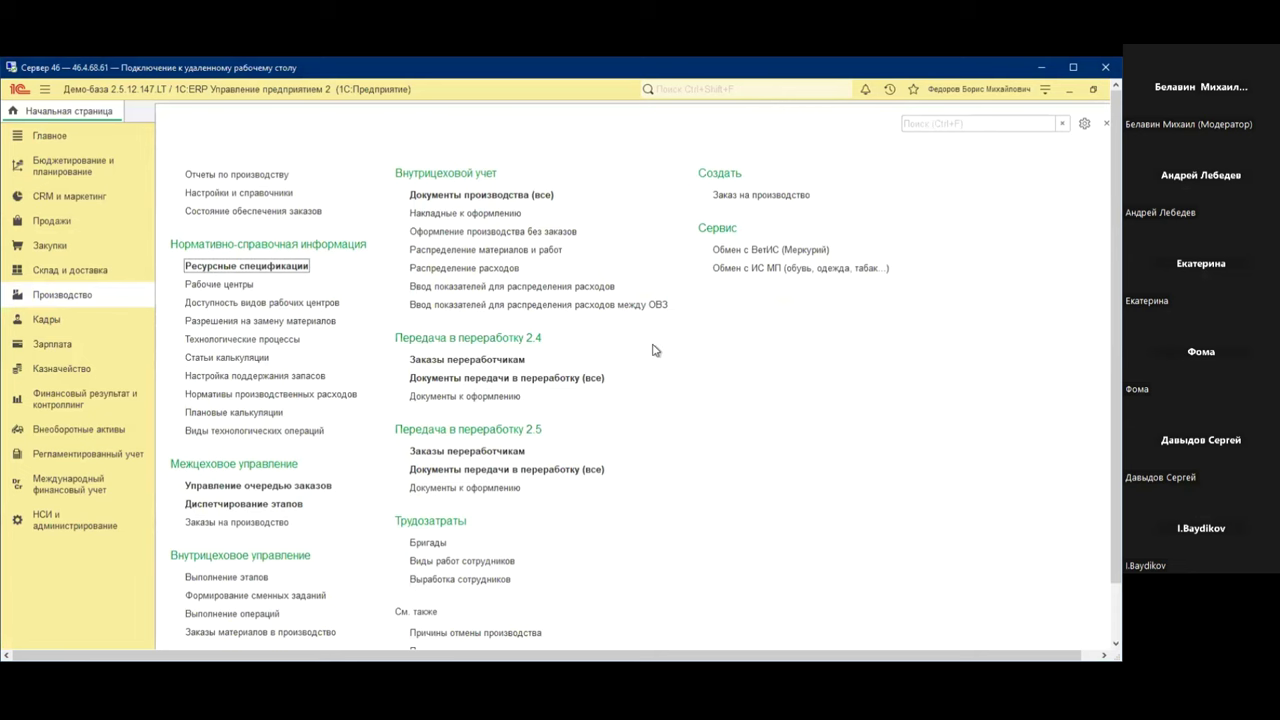
left_click(290, 265)
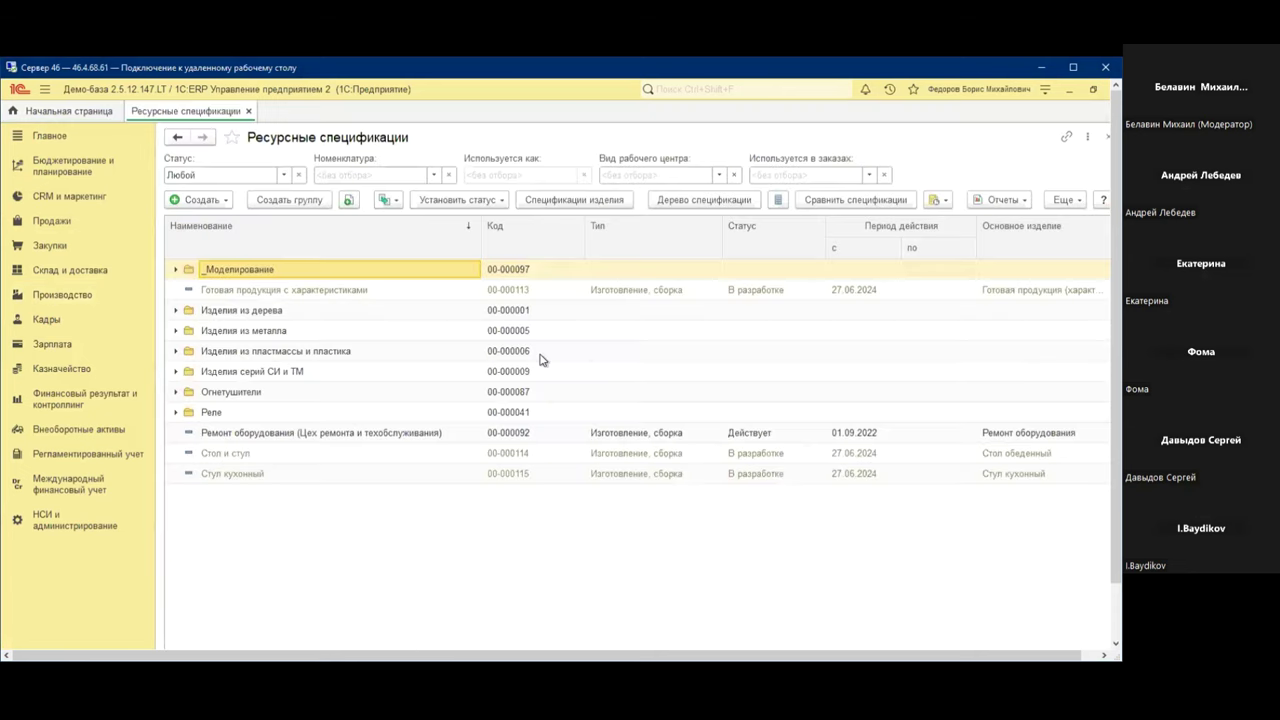
left_click(244, 456)
double_click(244, 473)
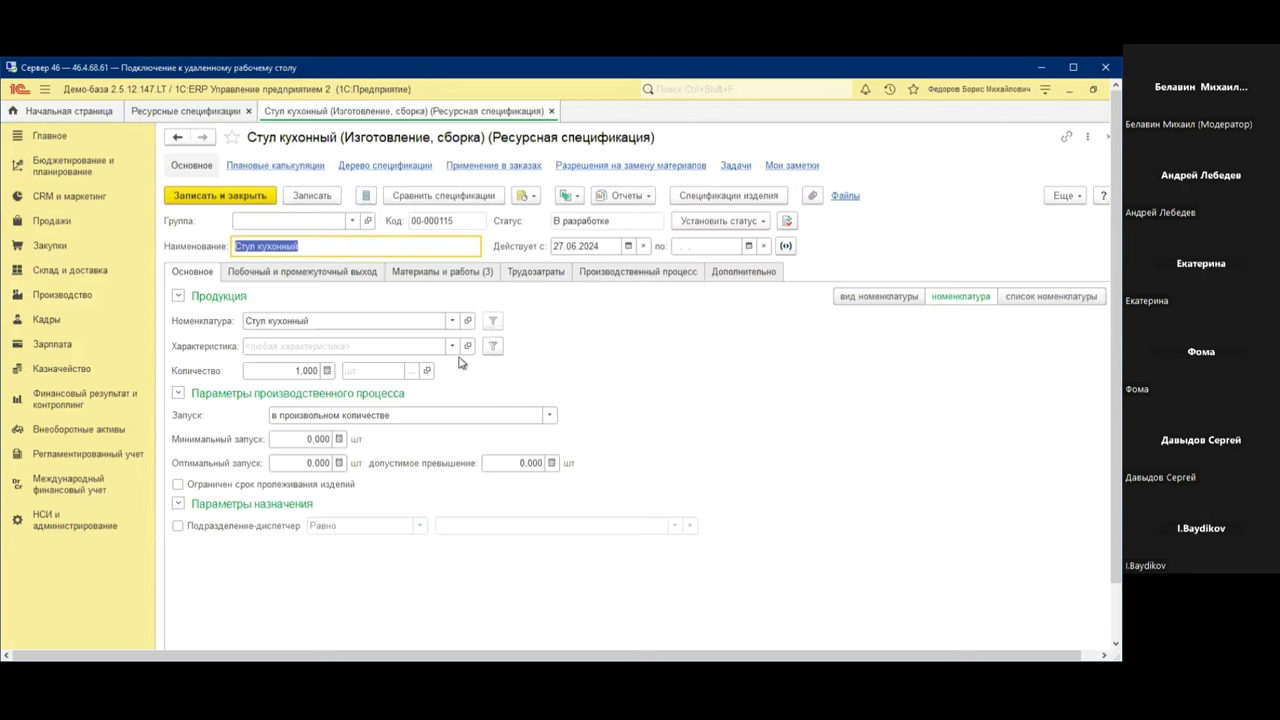
left_click(434, 271)
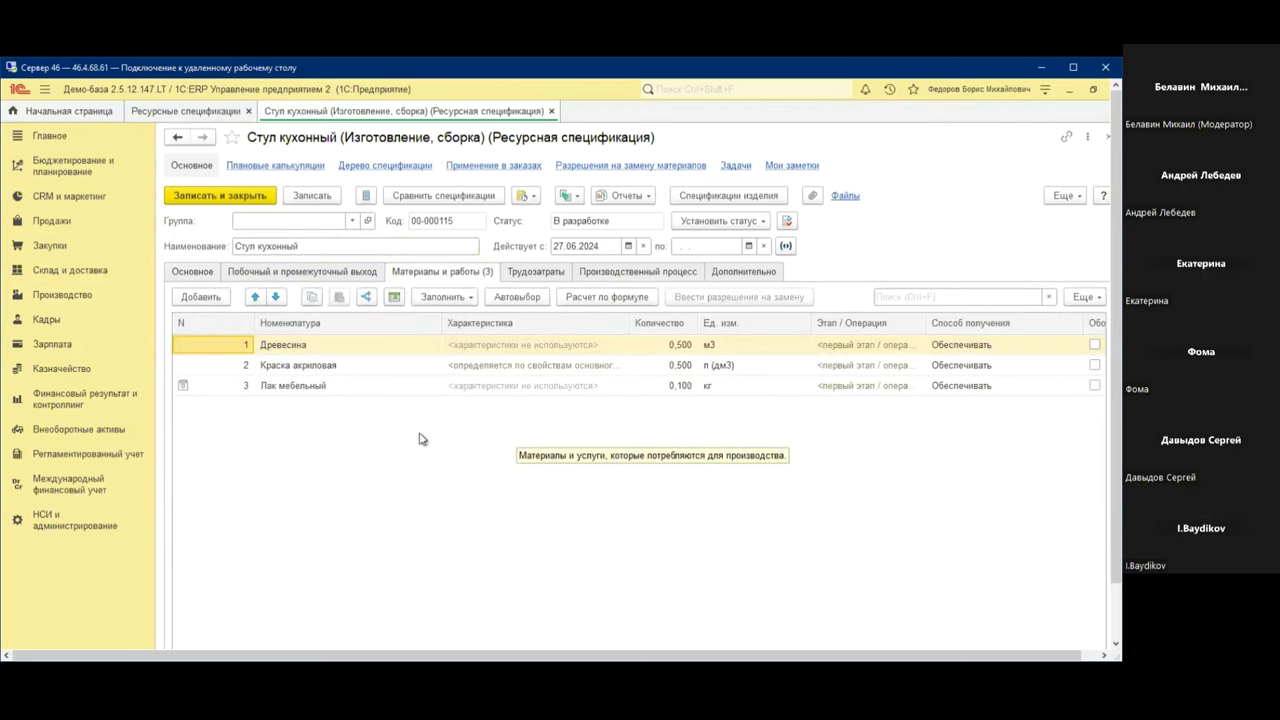
Review the item auto-selection settings for Древесина and Краска акриловая, plus the paint's formula calculation settings
left_click(515, 297)
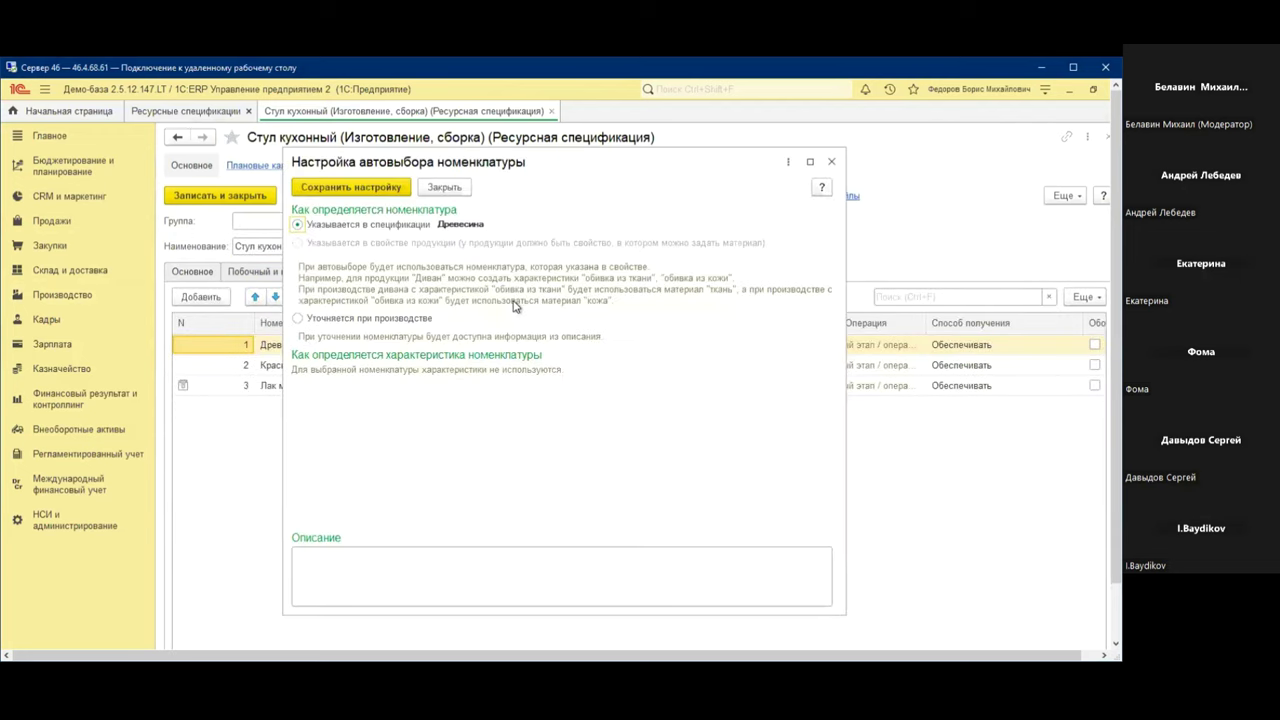
left_click(829, 163)
left_click(616, 373)
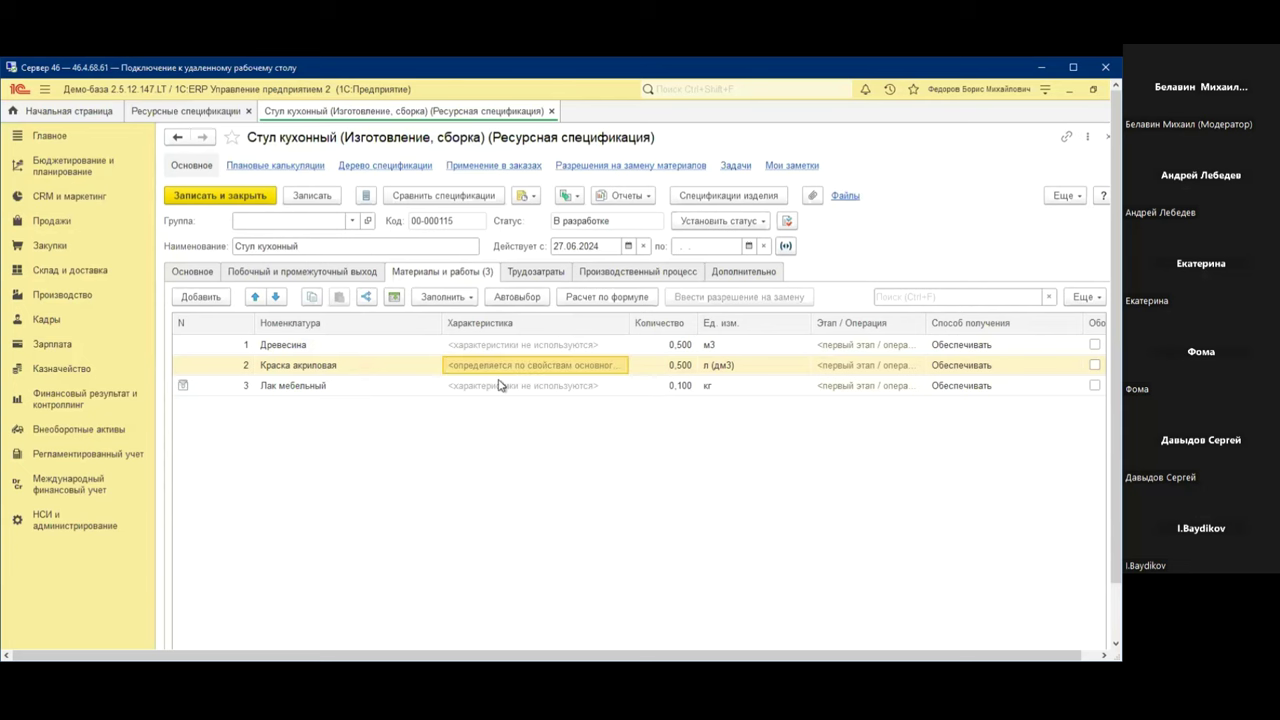
left_click(516, 296)
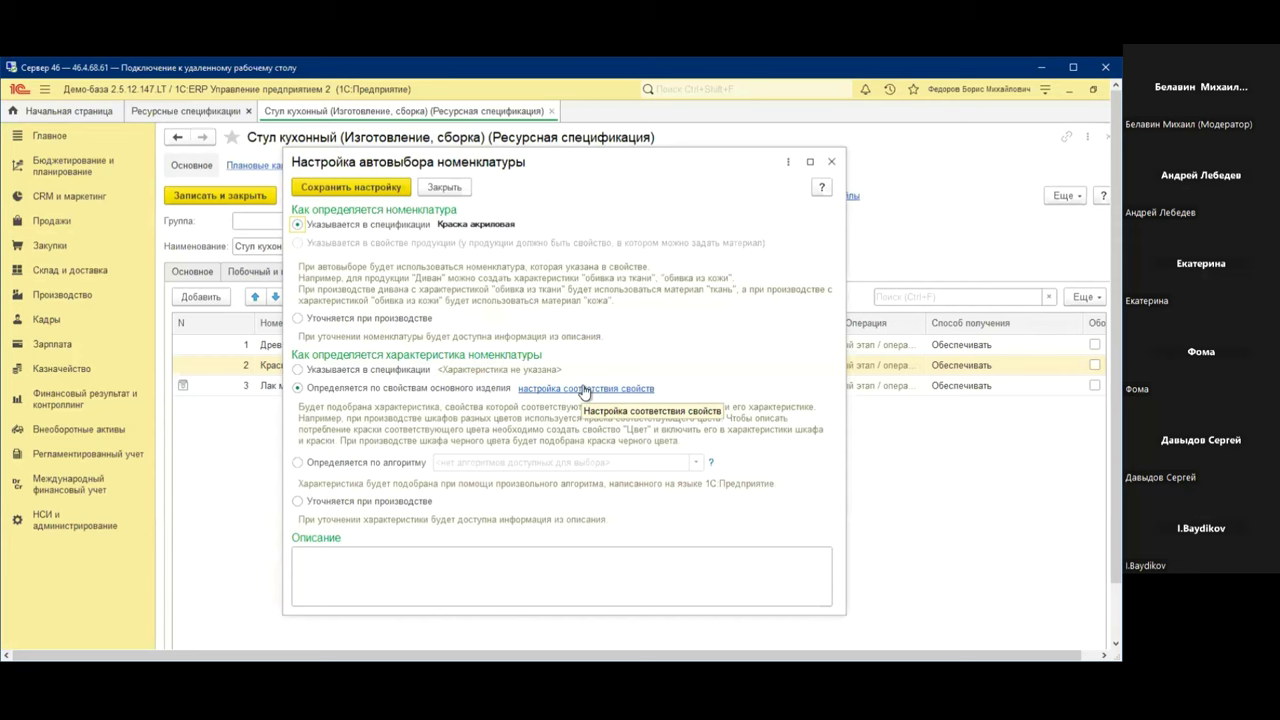
left_click(831, 161)
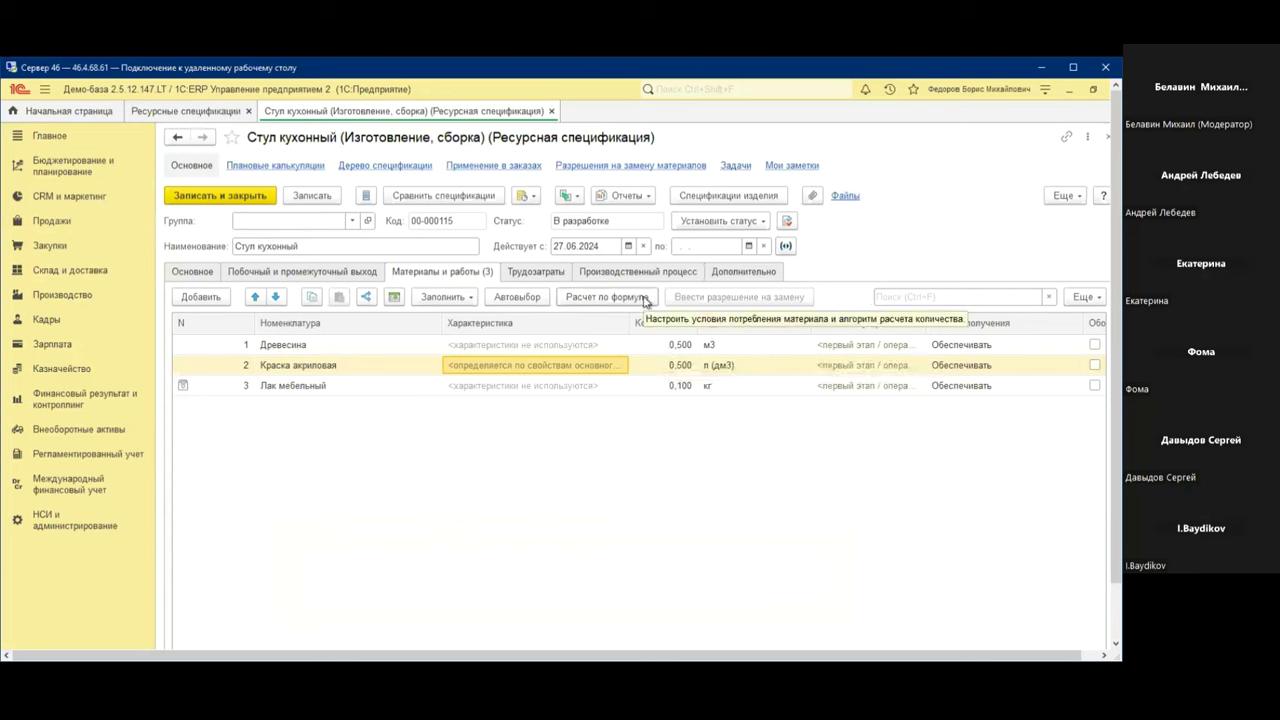
left_click(590, 297)
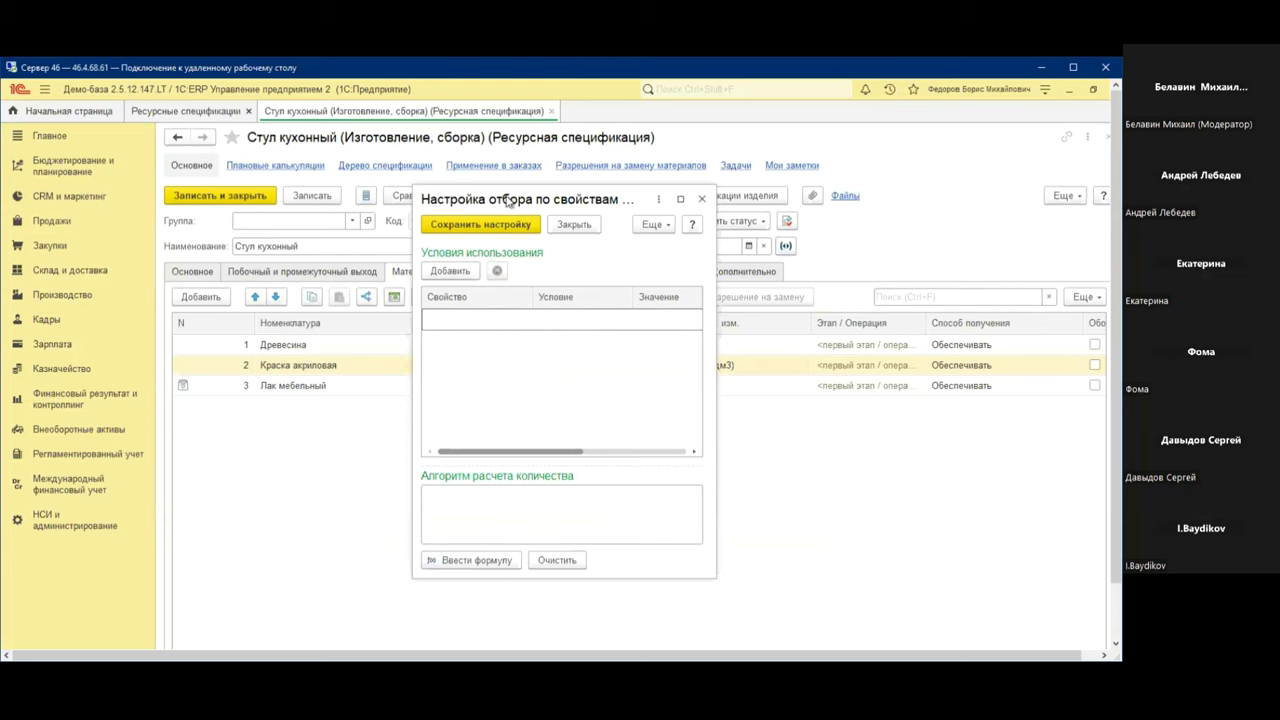
left_click(703, 199)
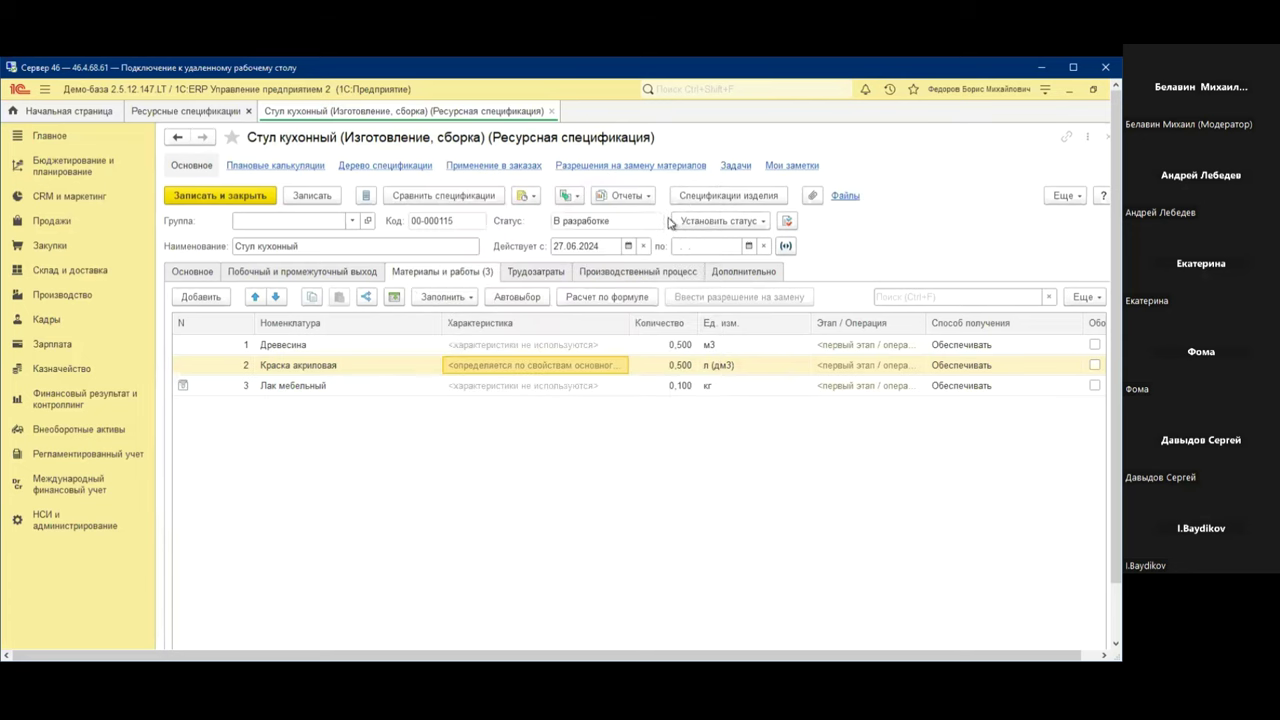
Review the auto-selection settings and the property-based usage conditions of the Лак мебельный material
left_click(436, 390)
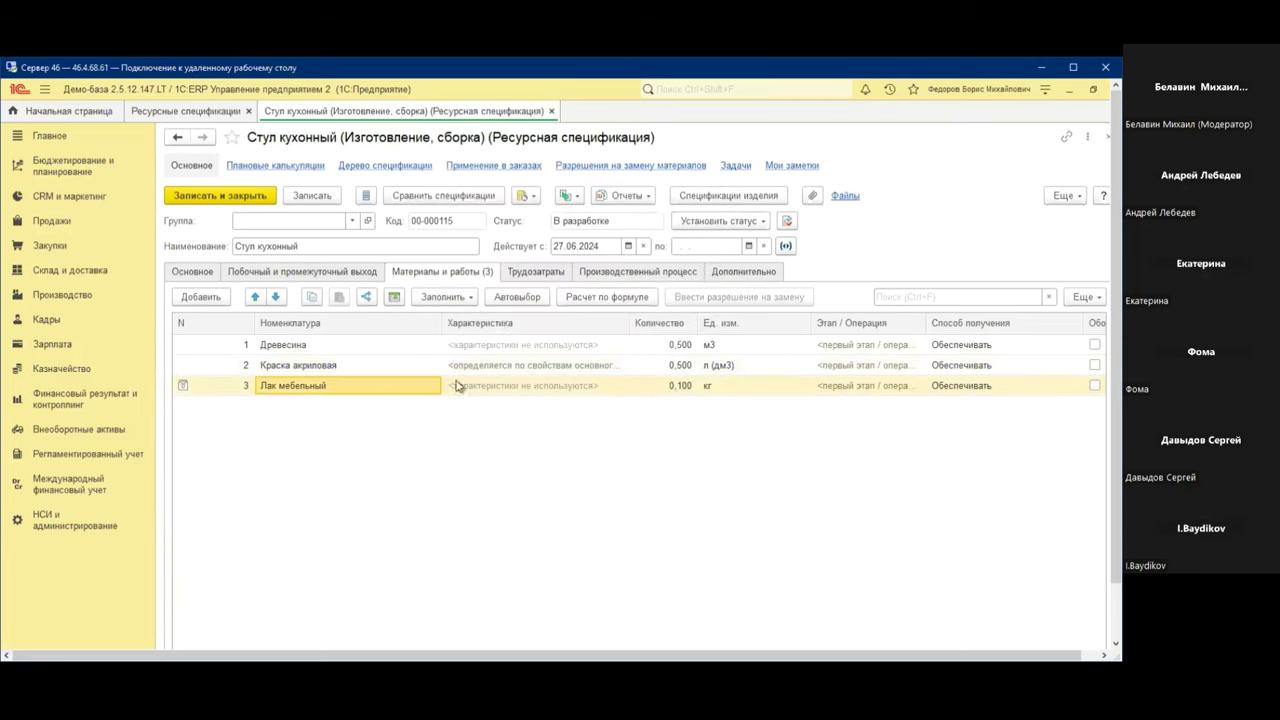
left_click(517, 297)
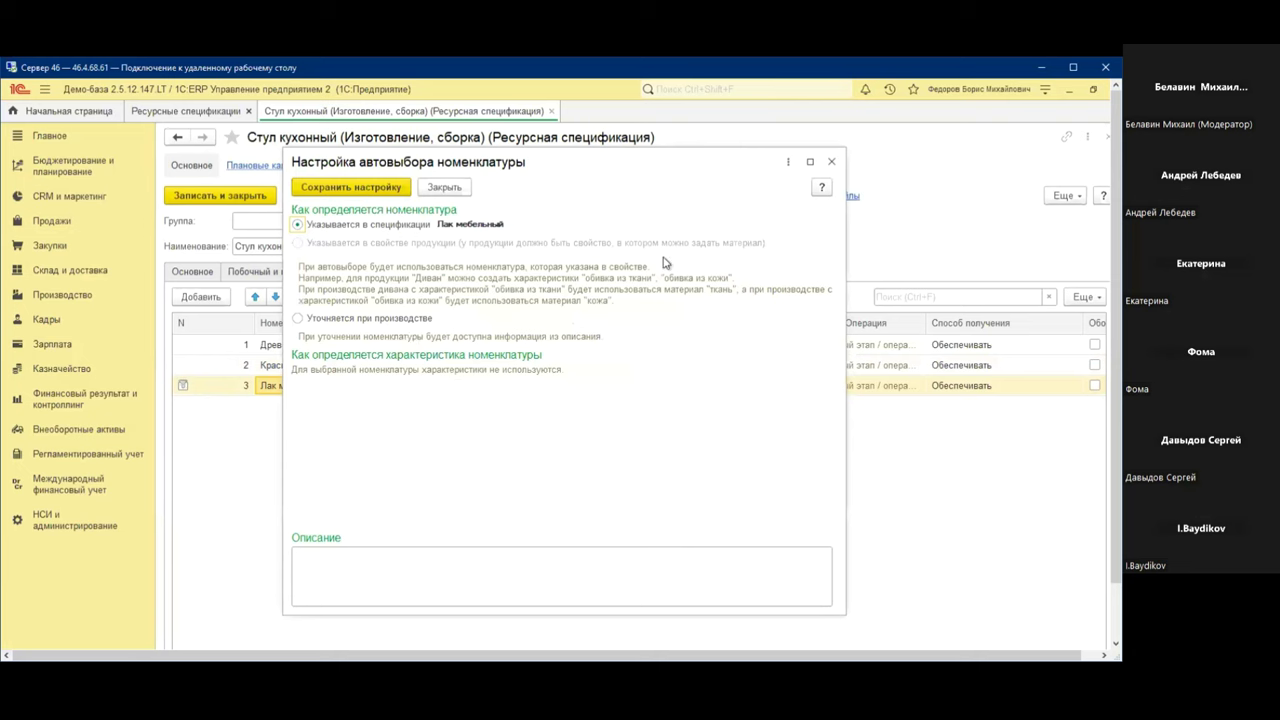
left_click(831, 161)
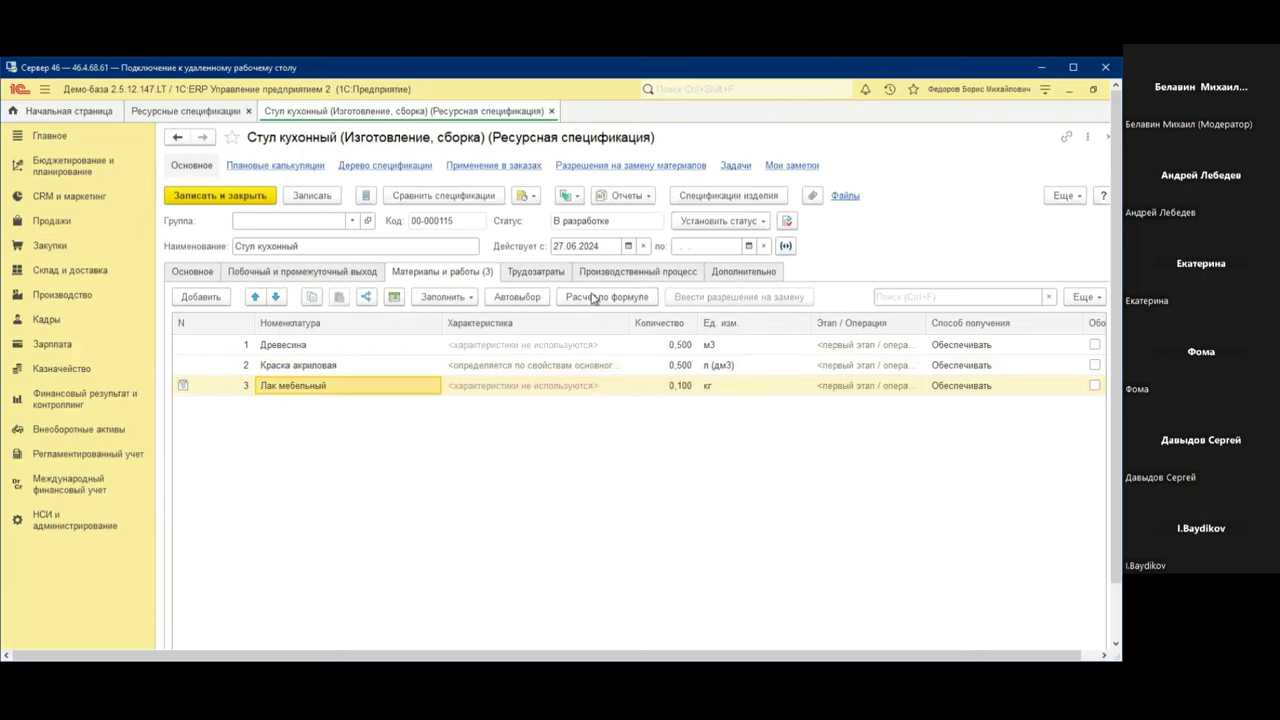
left_click(603, 297)
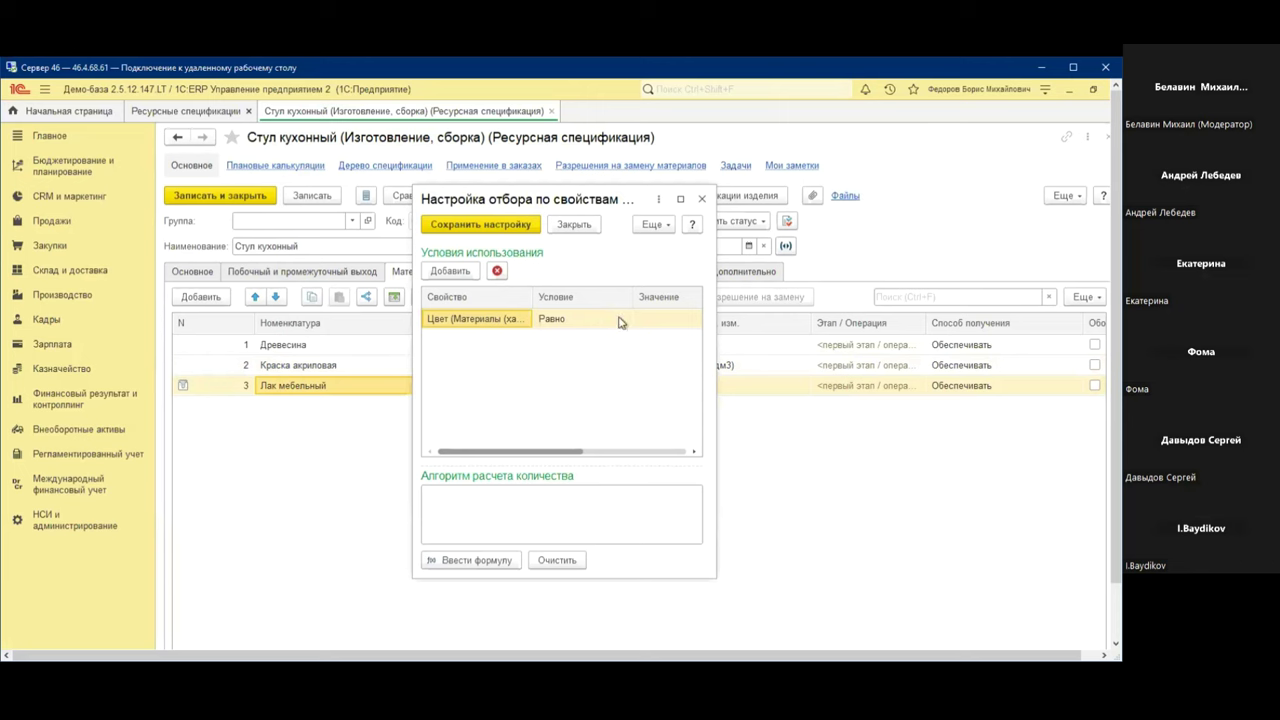
left_click_drag(533, 297, 589, 297)
left_click_drag(549, 451, 472, 451)
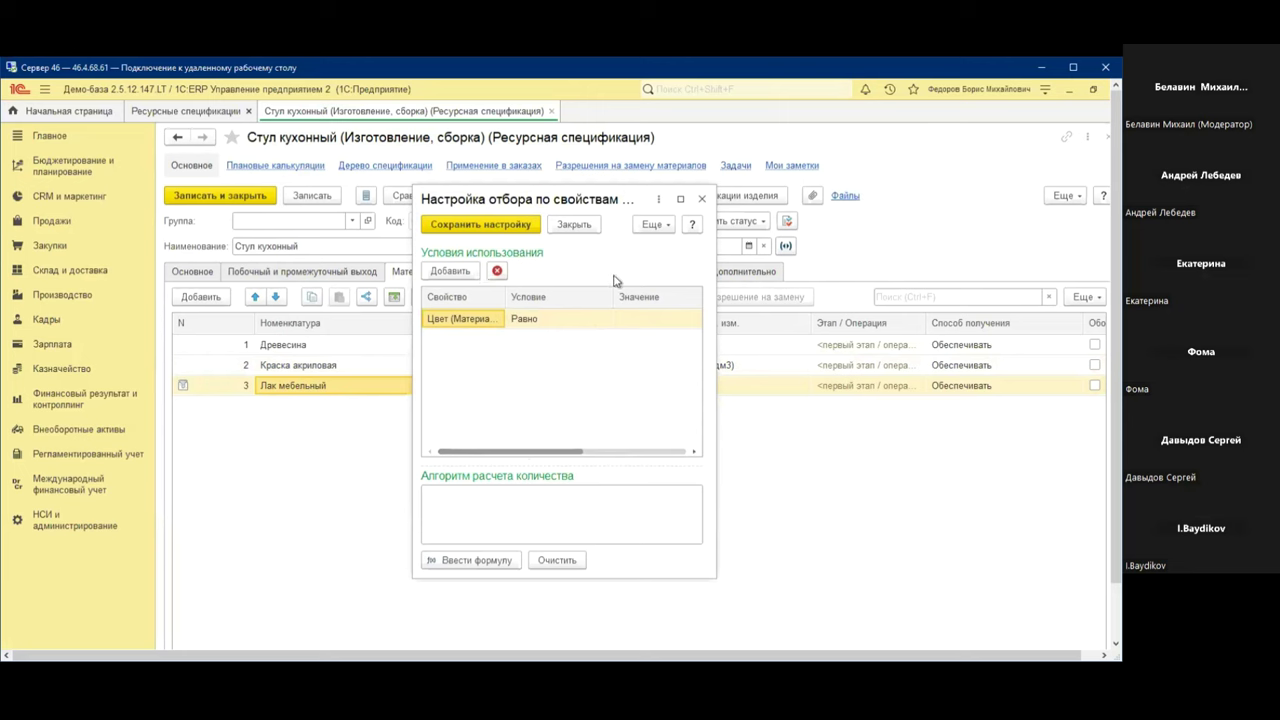
left_click(703, 200)
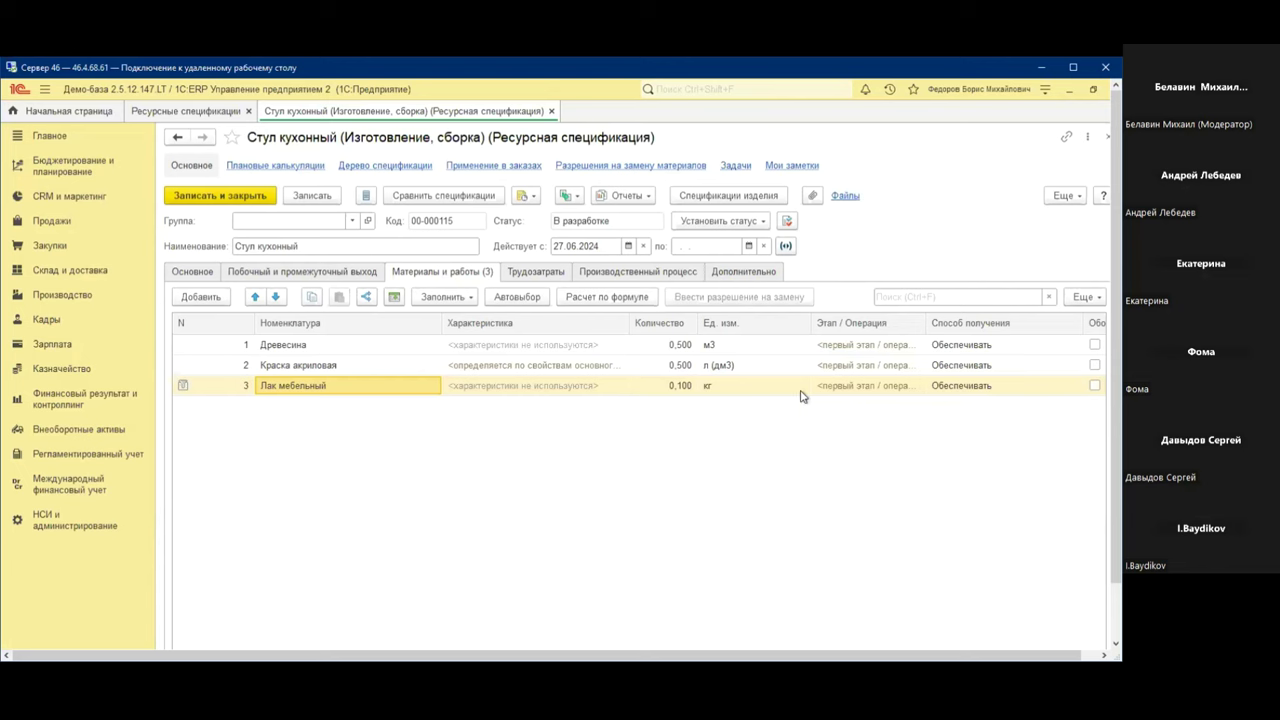
Open the ГП item kind from the Вебинар group of the Номенклатура list and check its main parameters
left_click(70, 525)
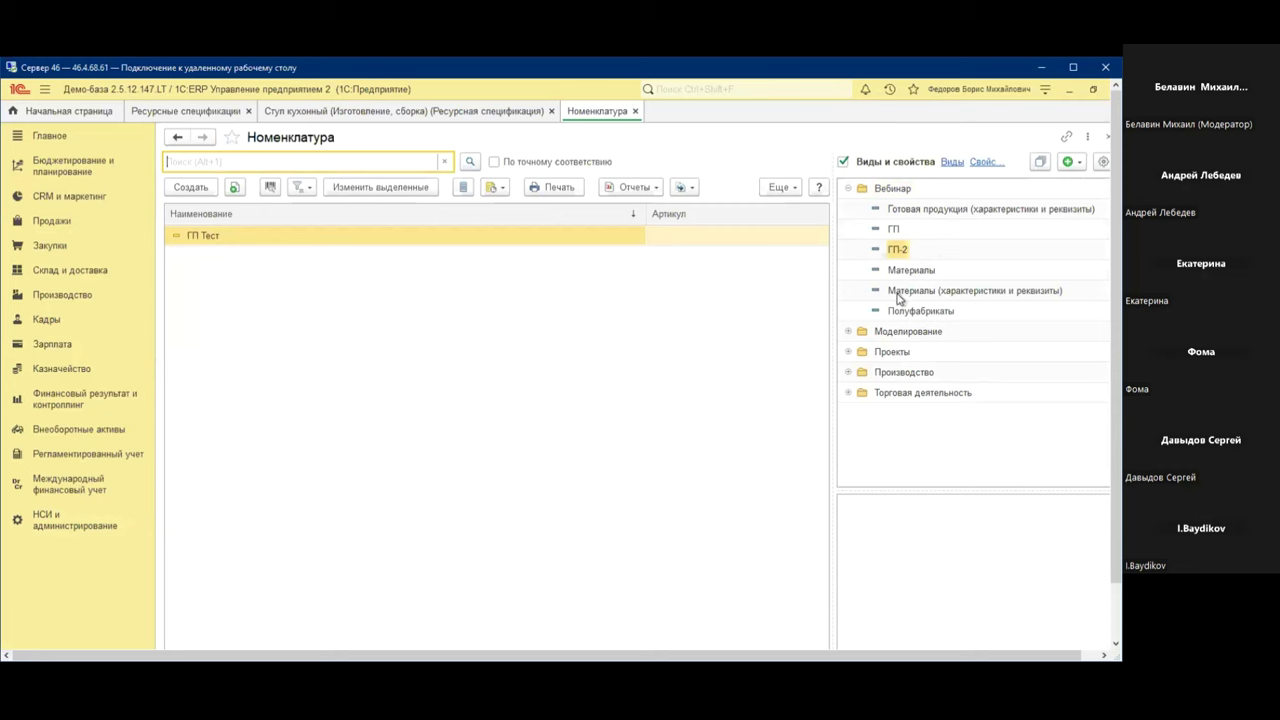
left_click(894, 231)
double_click(894, 231)
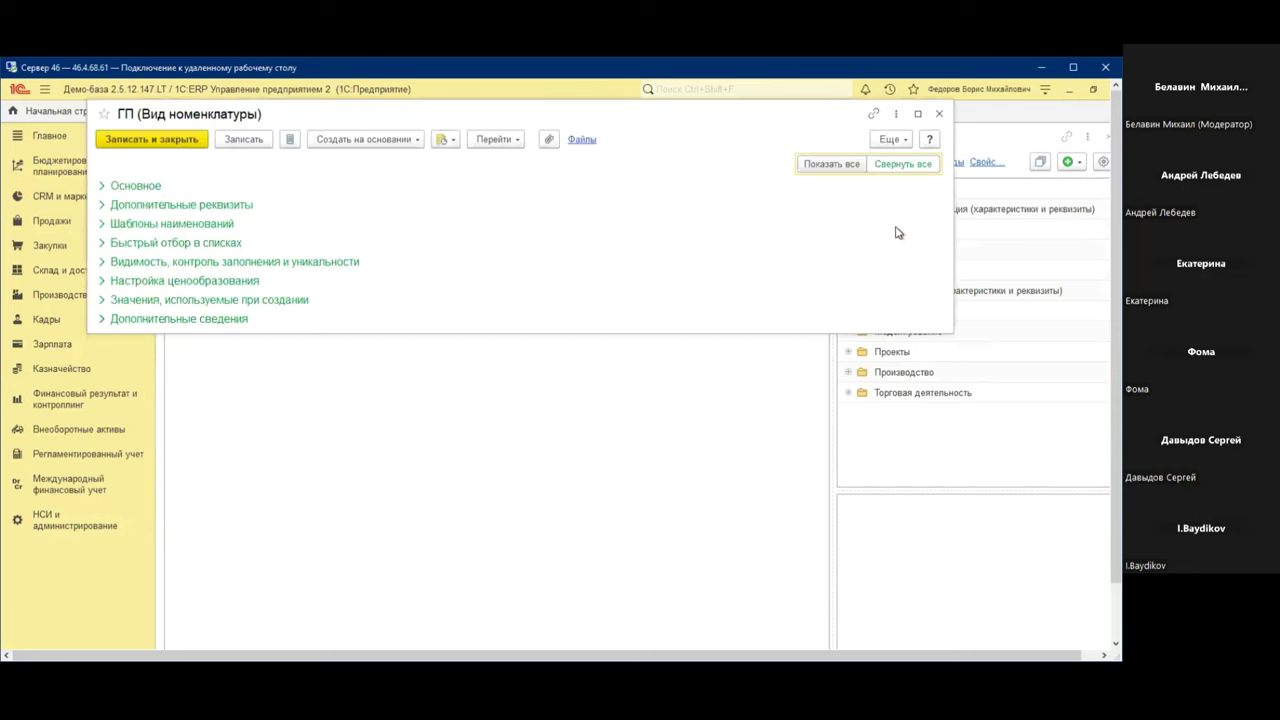
left_click(128, 188)
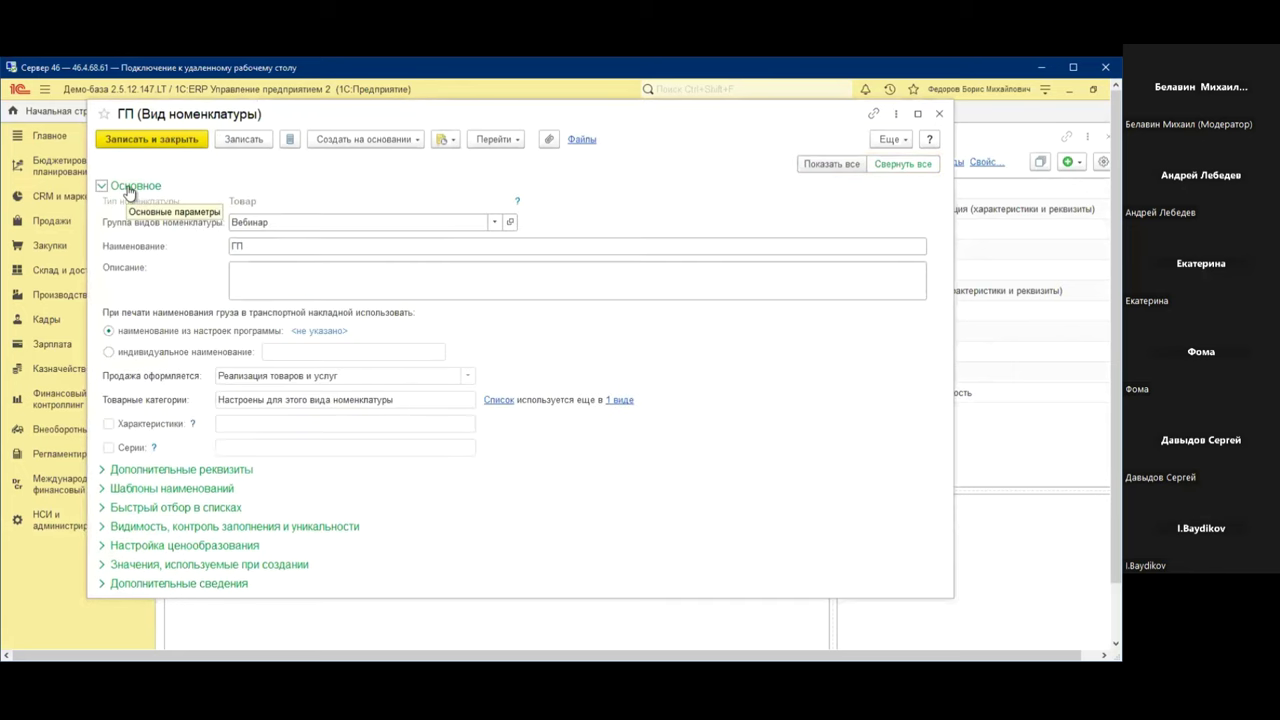
left_click(128, 188)
left_click(939, 113)
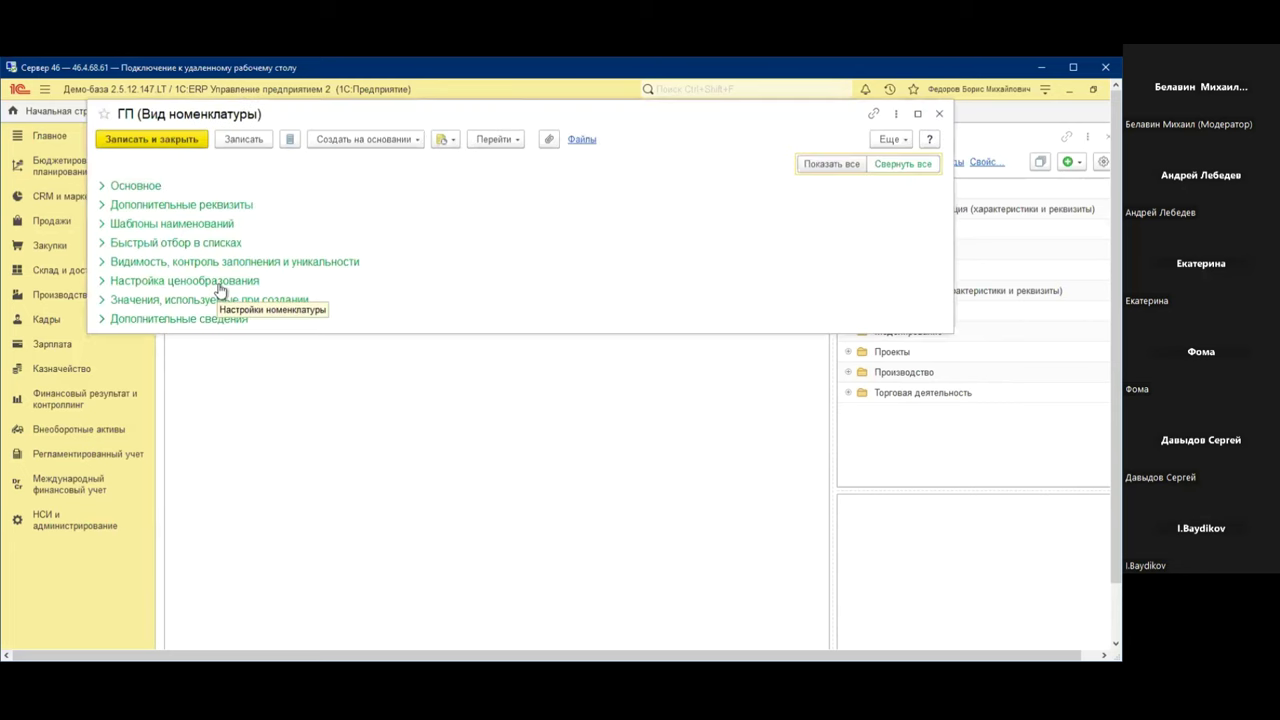
Add a new additional attribute named Тип продукции to the ГП item kind and save it to allow entering values
left_click(157, 206)
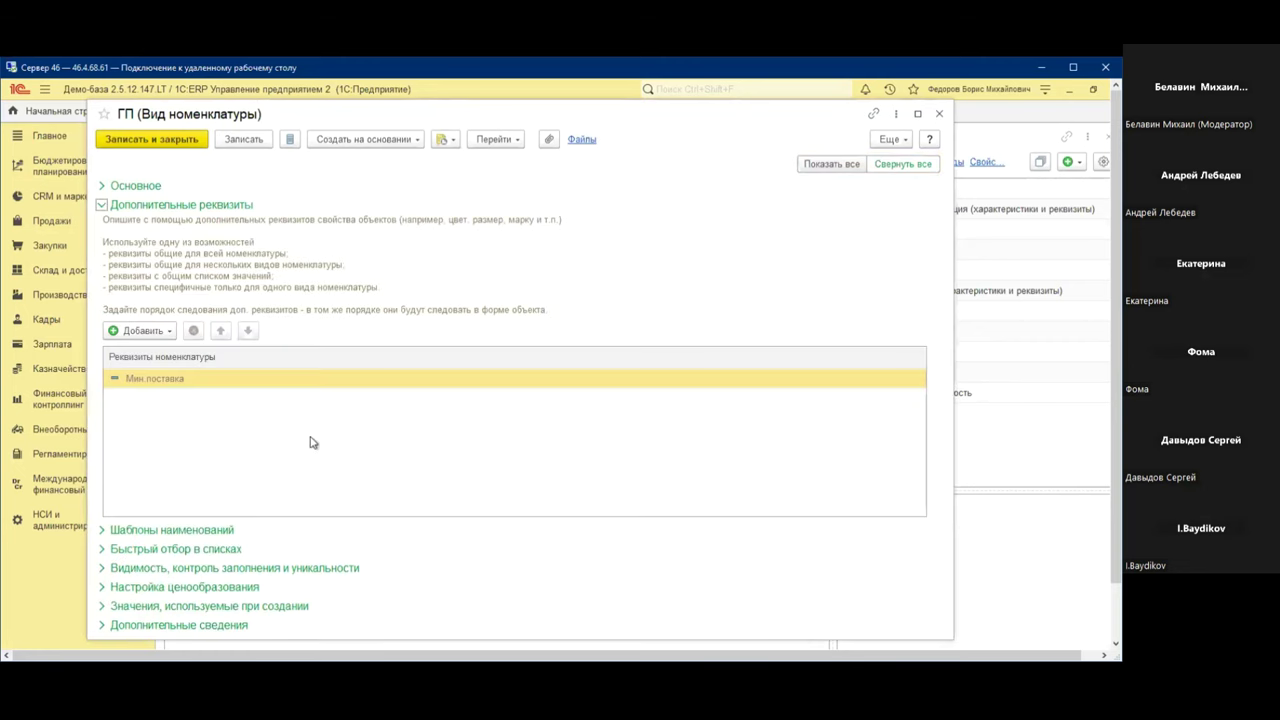
left_click(142, 330)
left_click(190, 352)
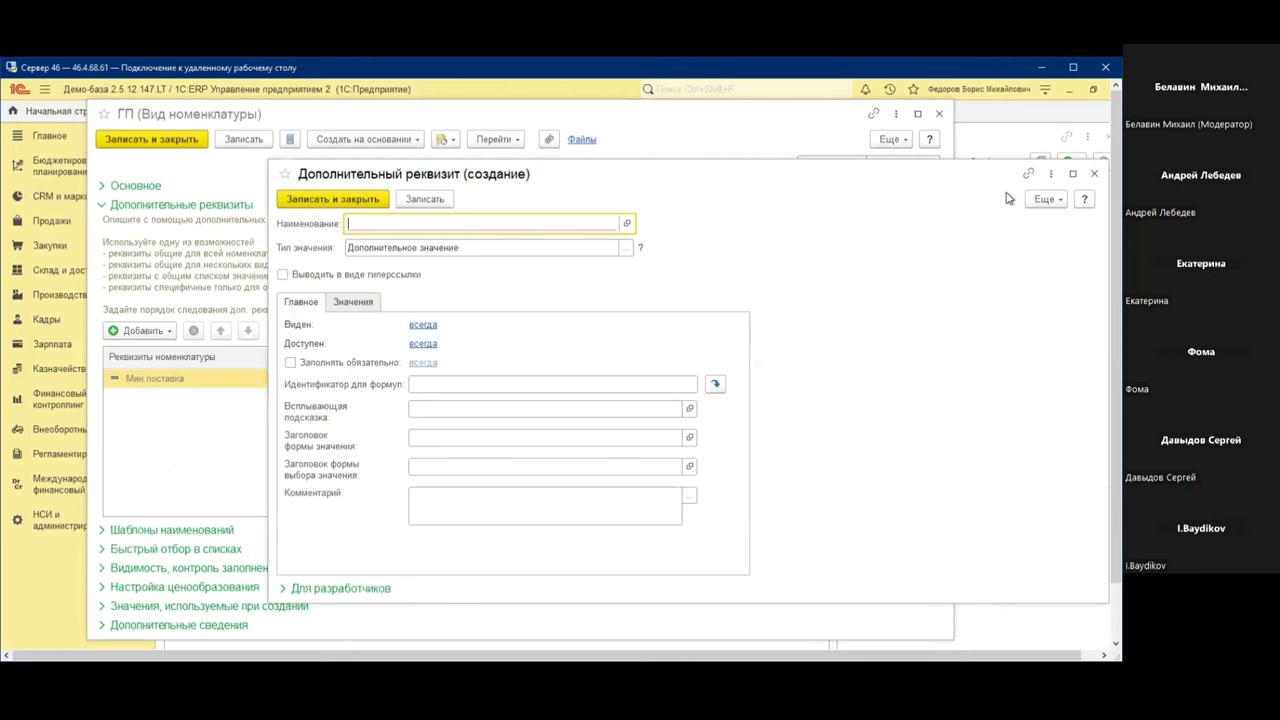
type("Тип продукции")
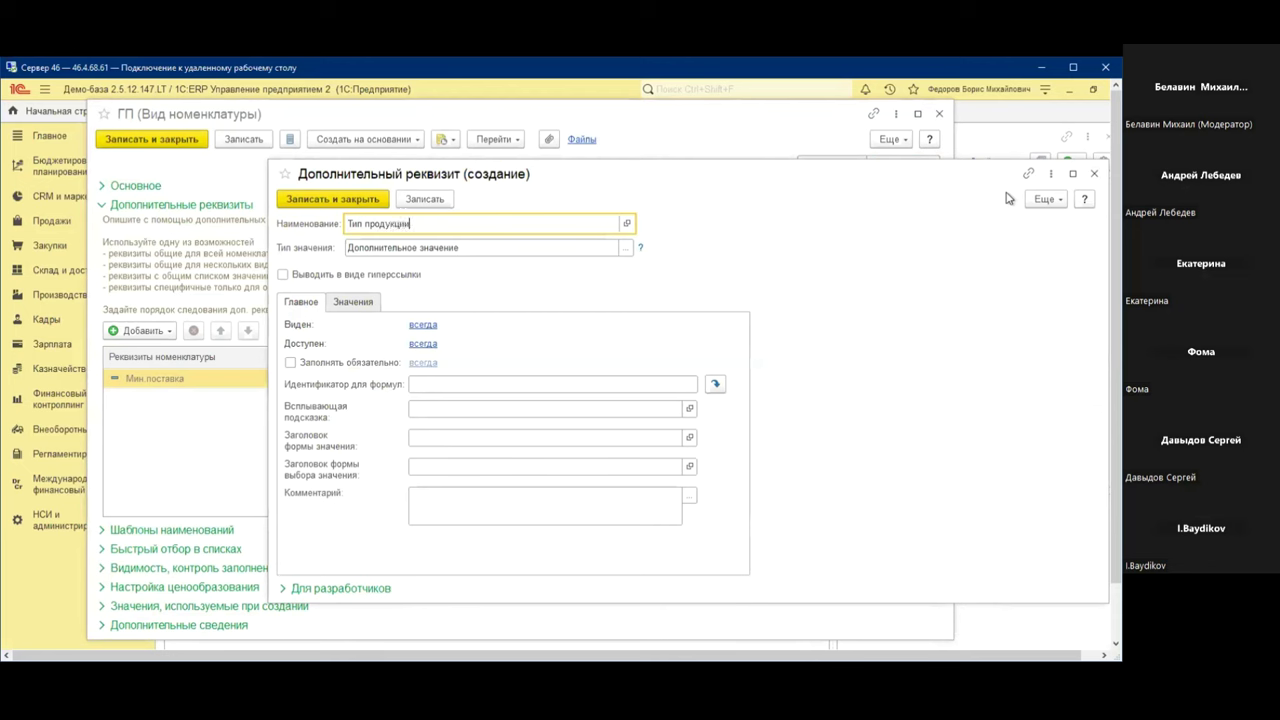
left_click(358, 302)
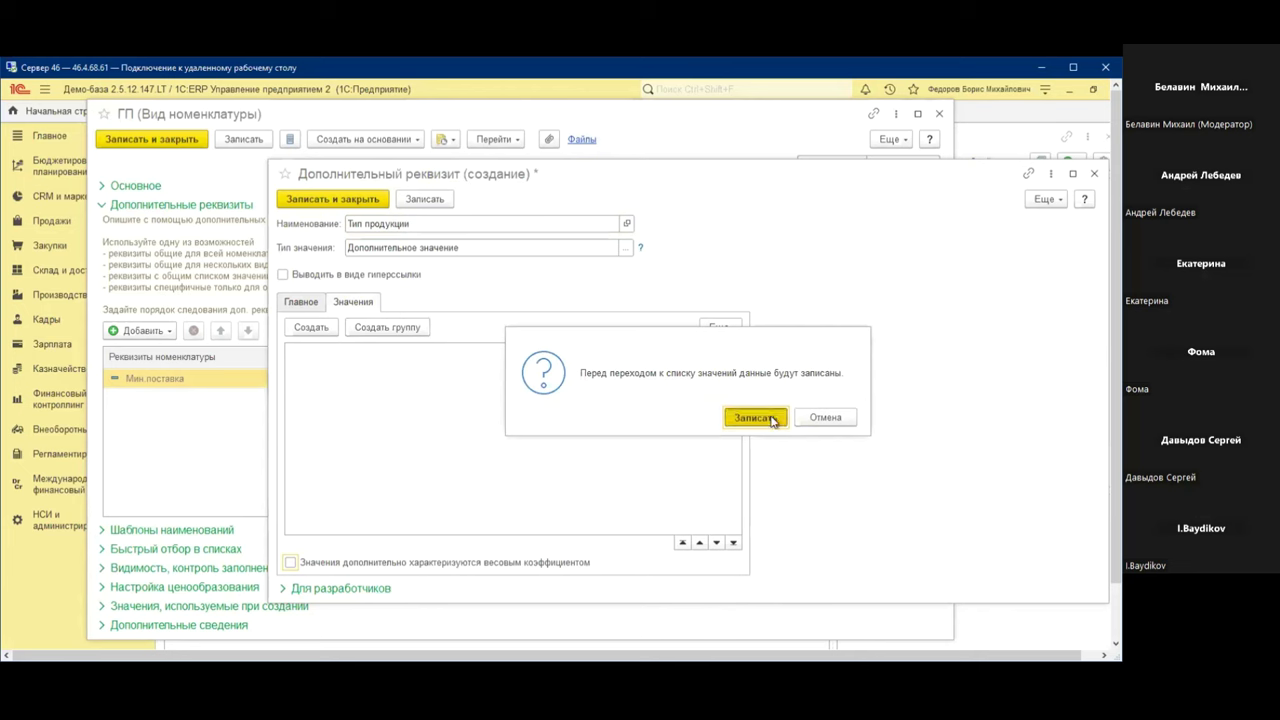
left_click(770, 418)
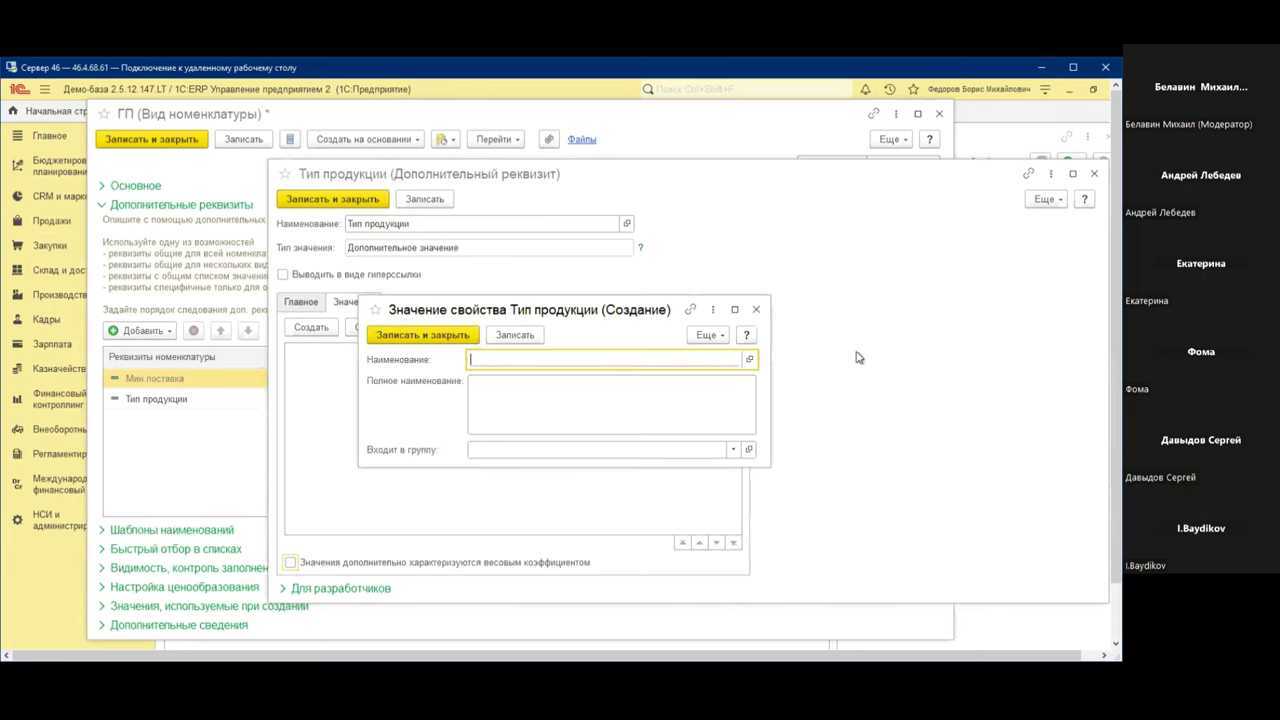
Create the values Стул and Стол for the Тип продукции attribute
type("Сту")
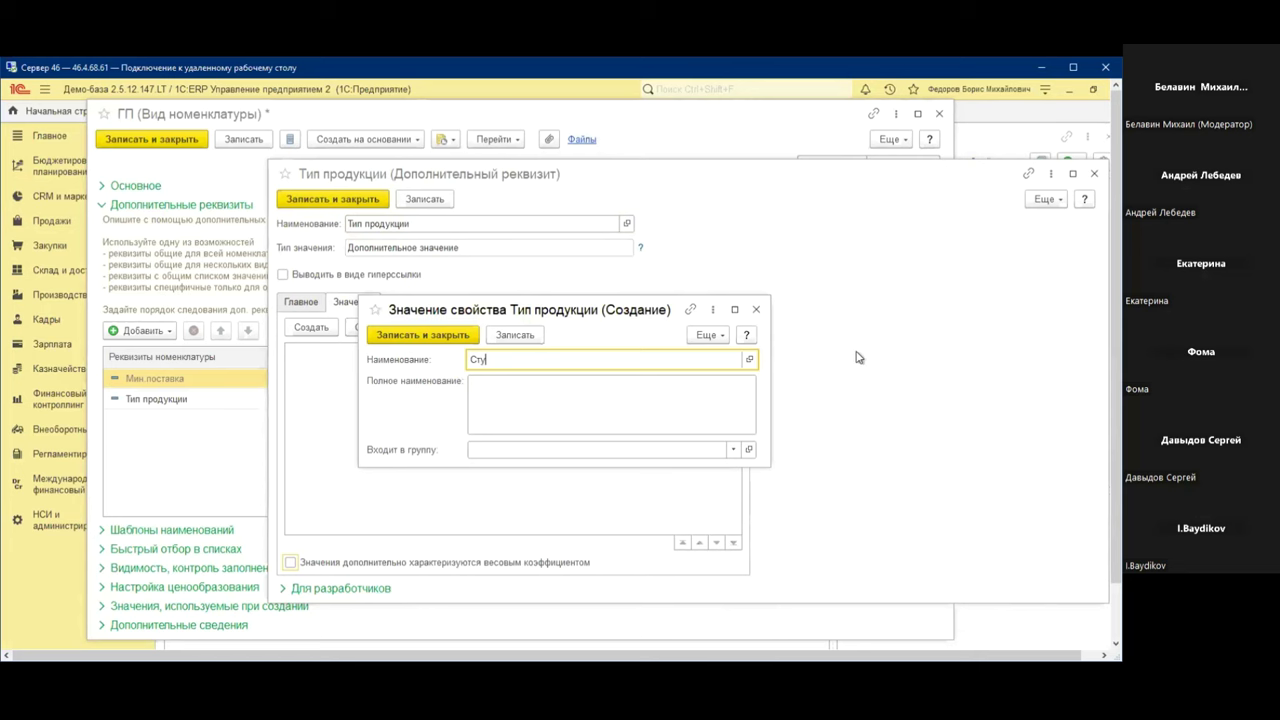
type("п")
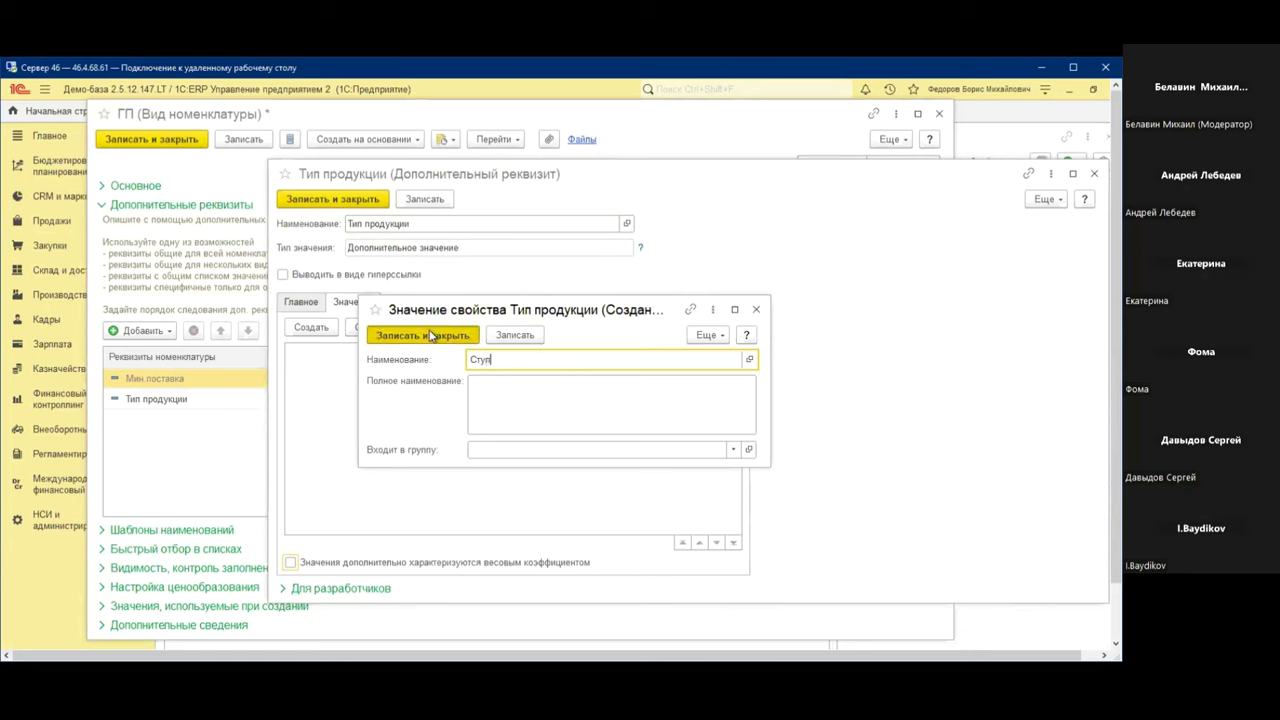
left_click(428, 335)
left_click(312, 328)
type("Стол")
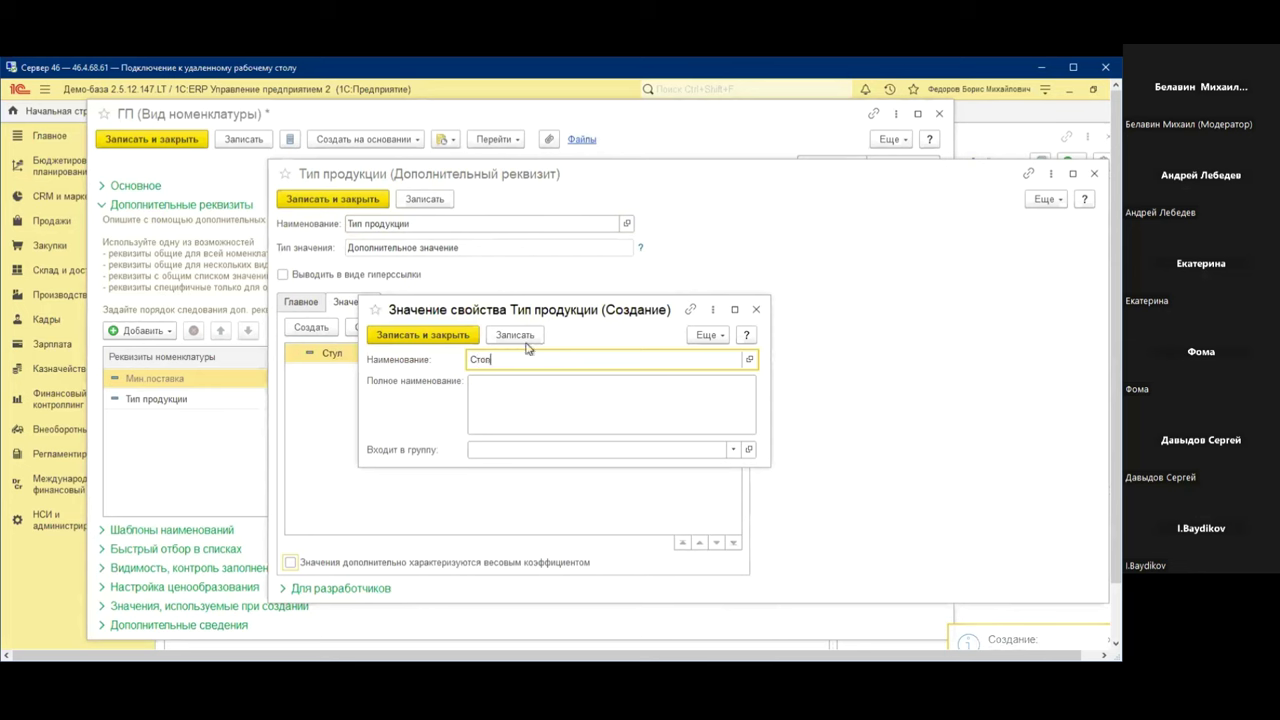
left_click(393, 338)
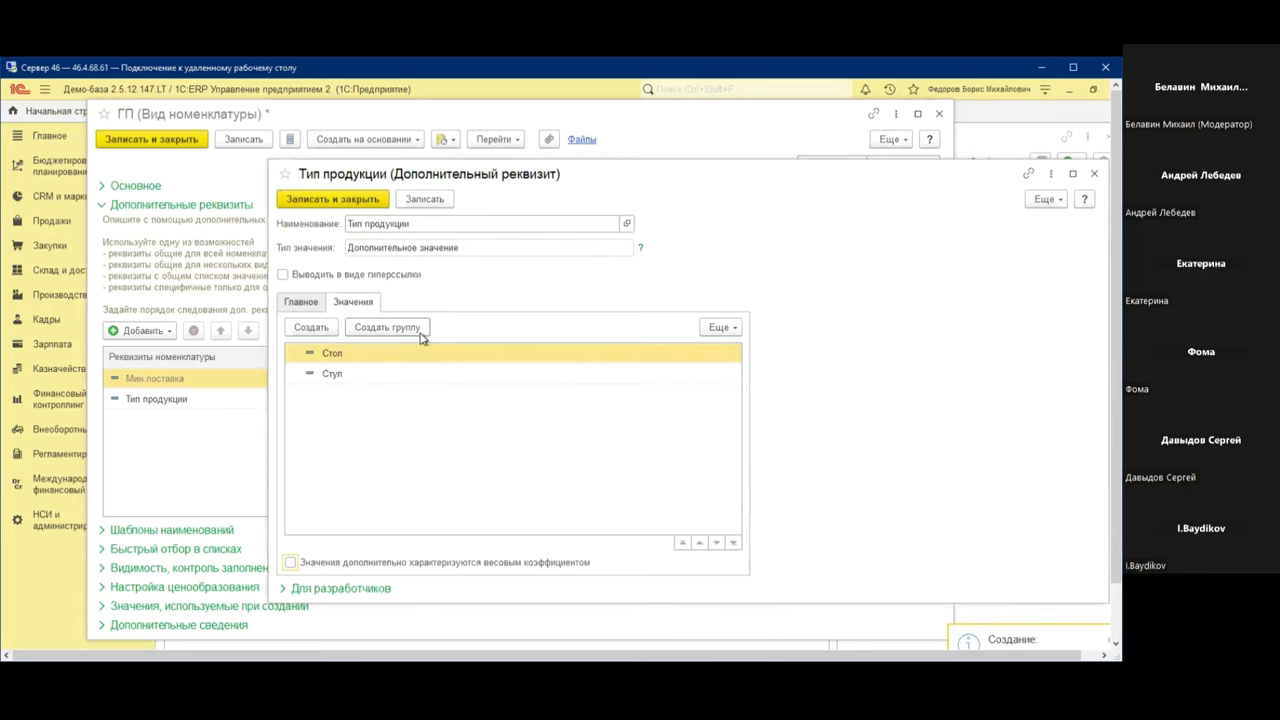
Create the value Табуретка for the Тип продукции attribute, then save and close the attribute
left_click(324, 331)
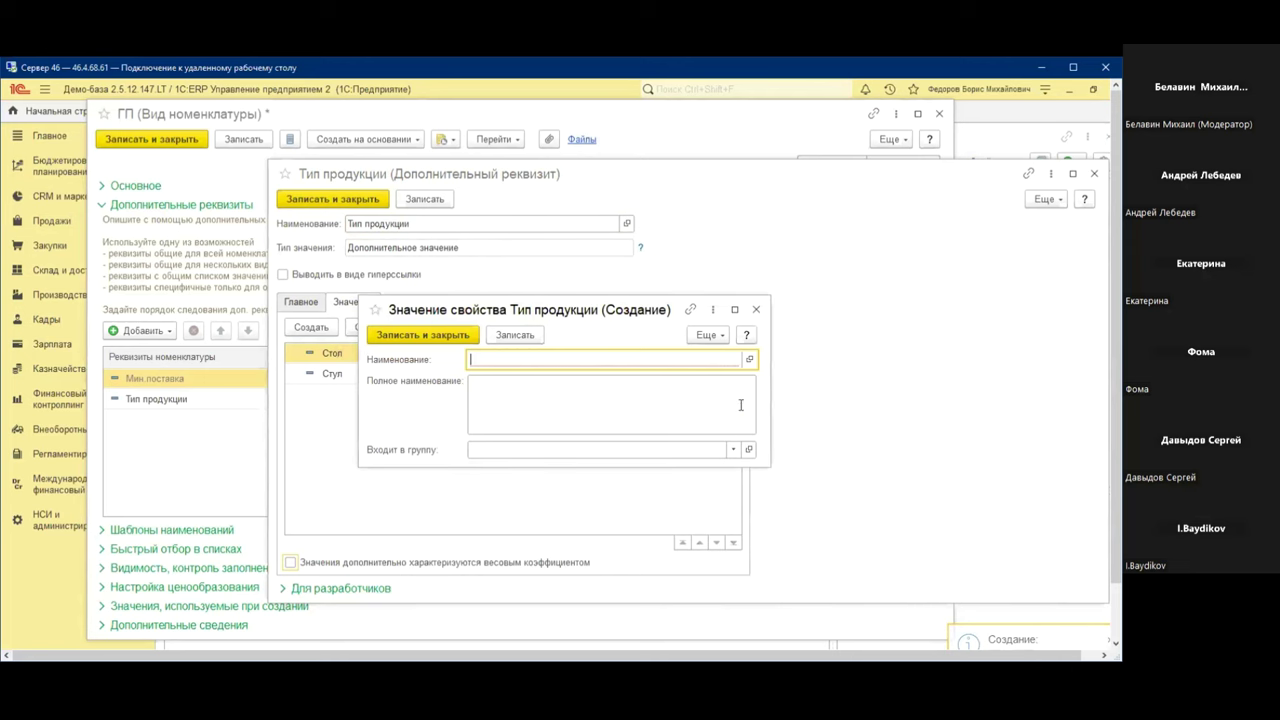
type("Та")
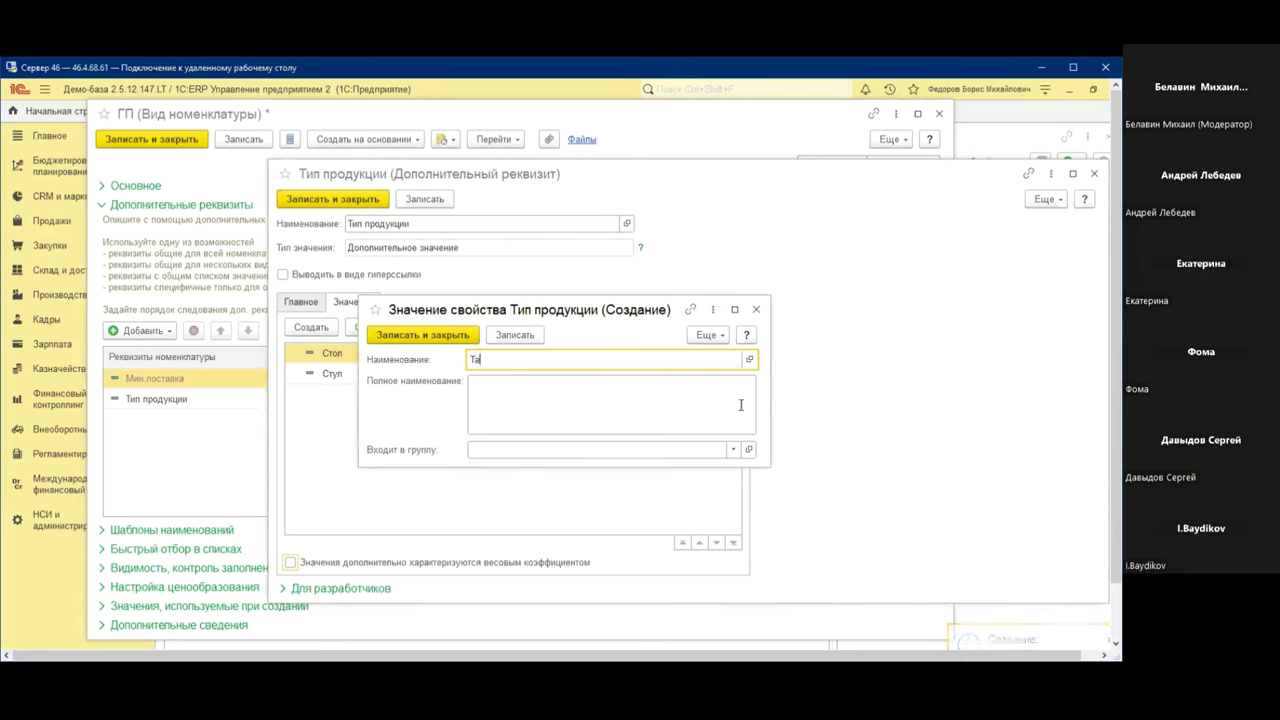
type("буретка")
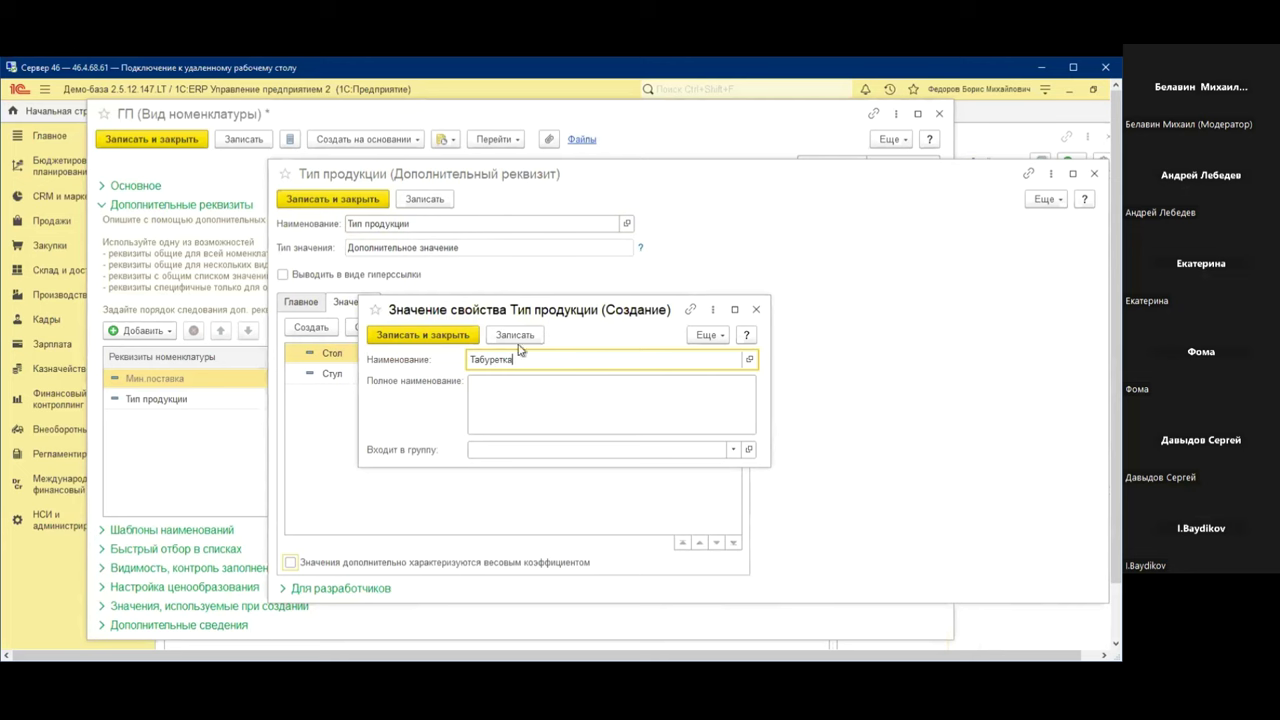
left_click(415, 336)
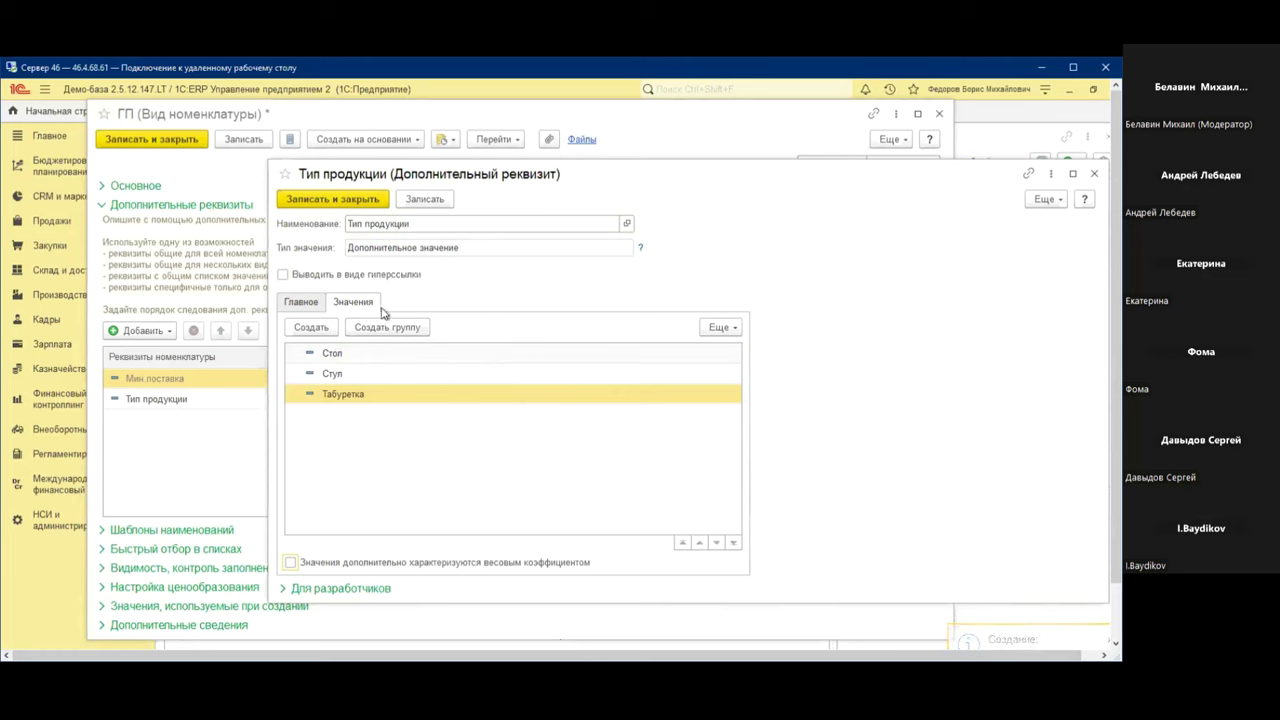
left_click(341, 202)
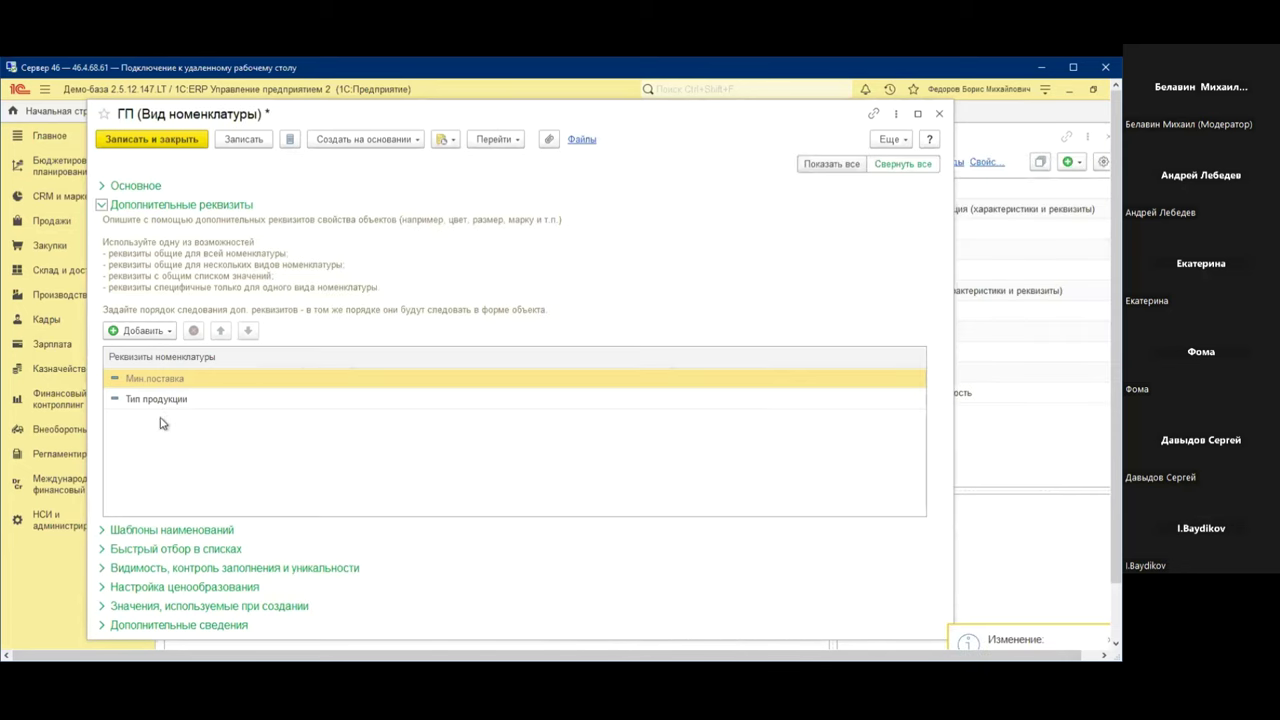
left_click(530, 399)
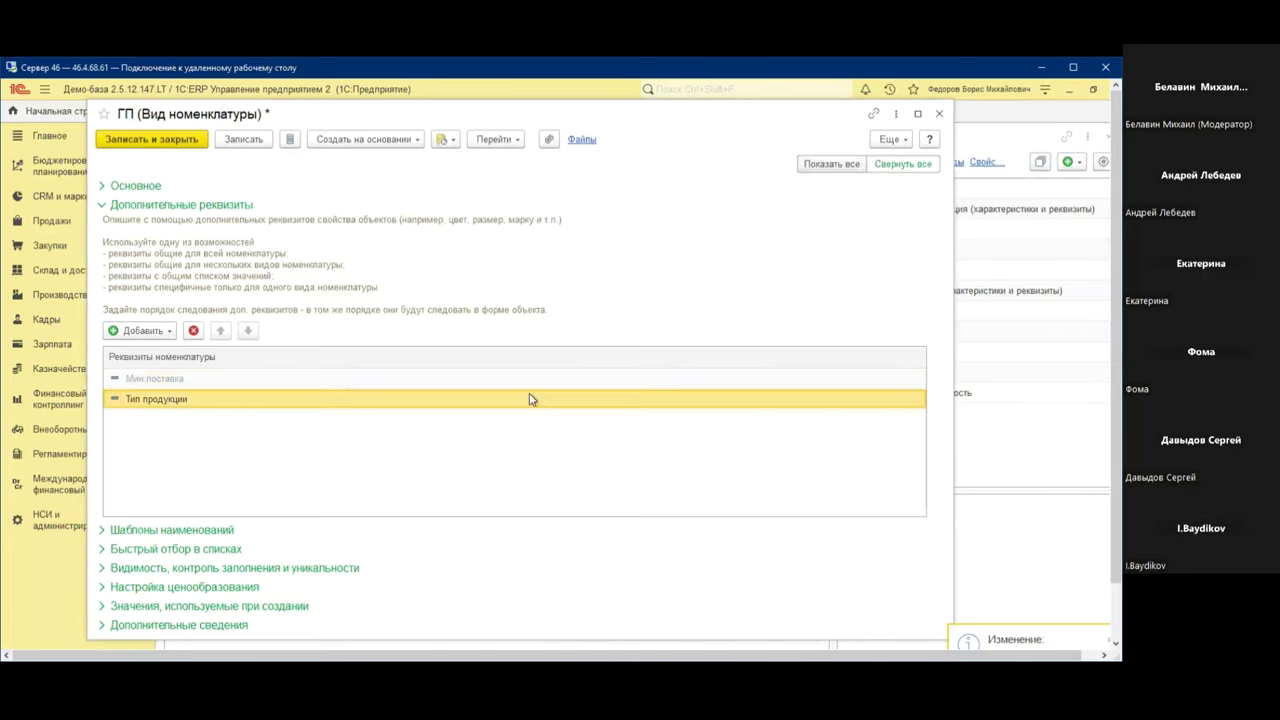
left_click(140, 330)
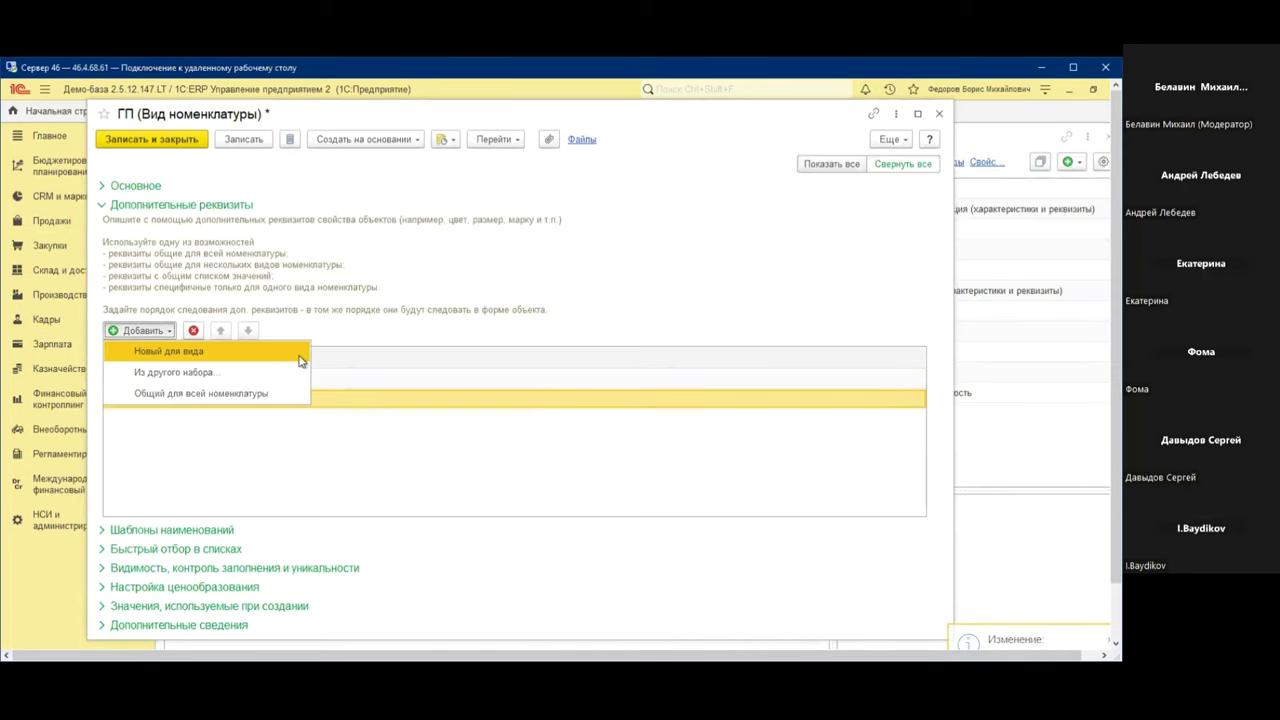
left_click(194, 352)
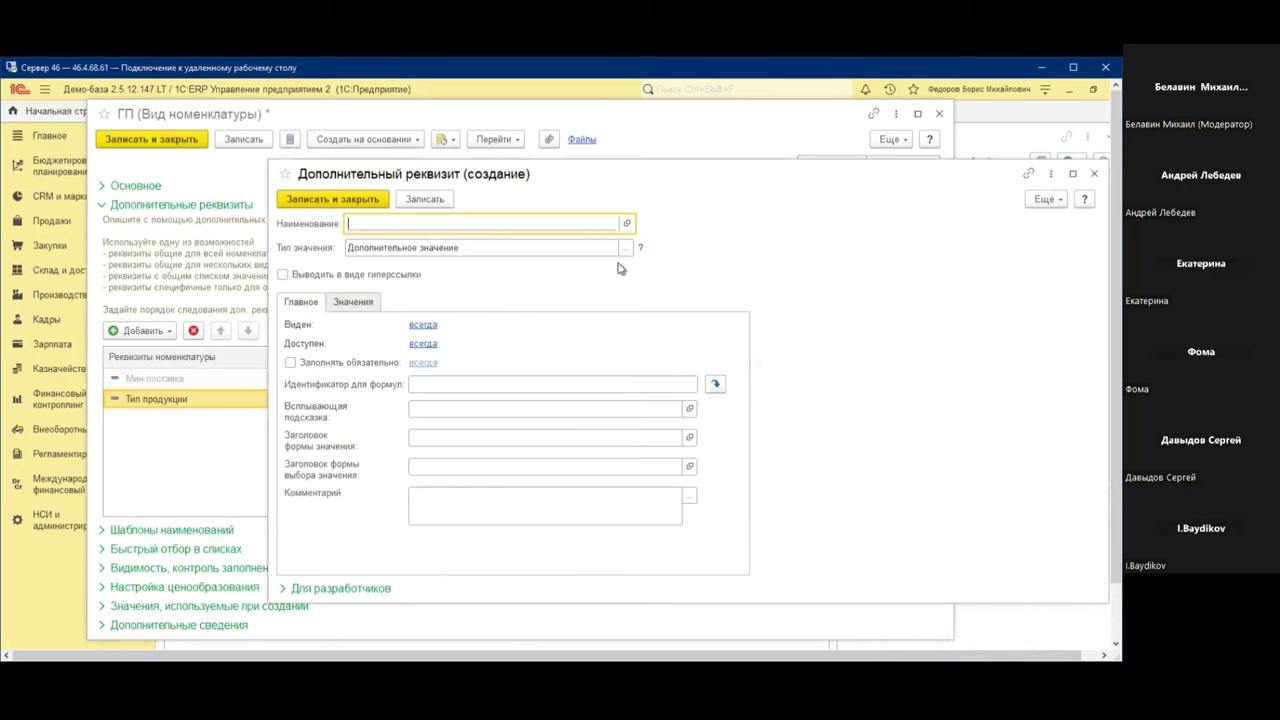
left_click(1094, 174)
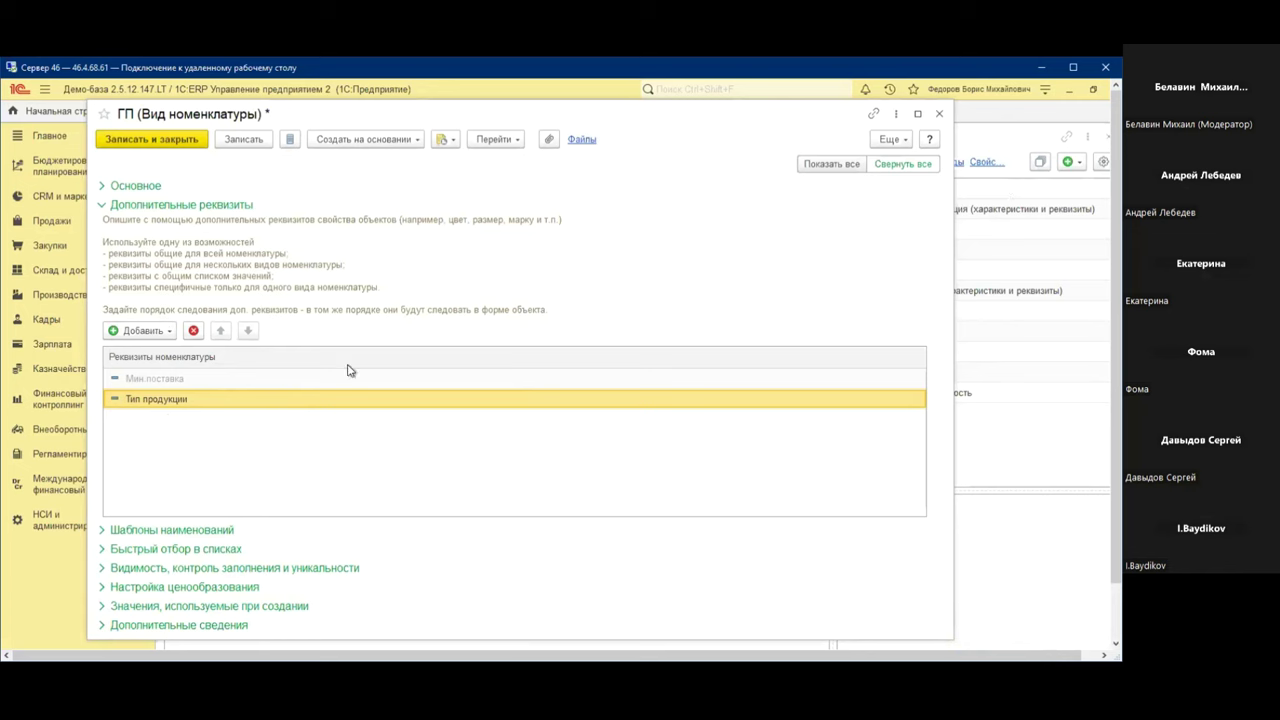
Add a new kind-specific additional attribute named Цвет to the ГП item kind and save it to allow entering values
left_click(136, 331)
left_click(194, 351)
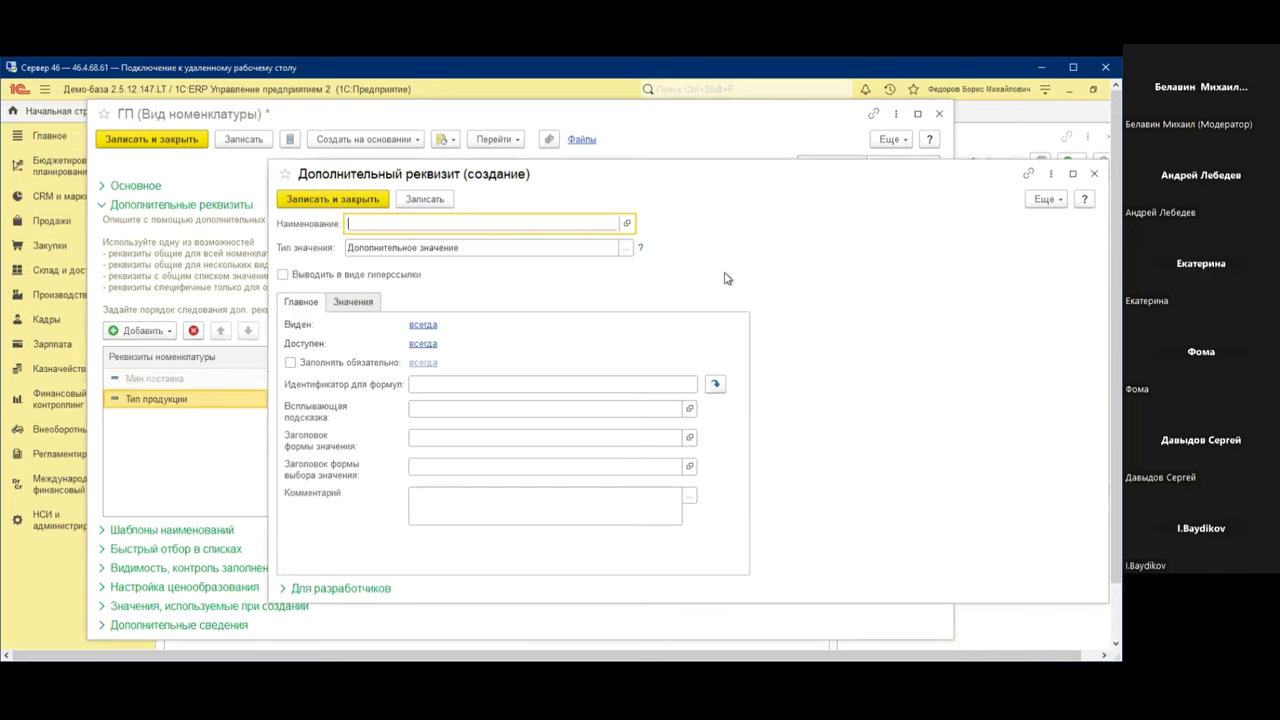
type("Цвет")
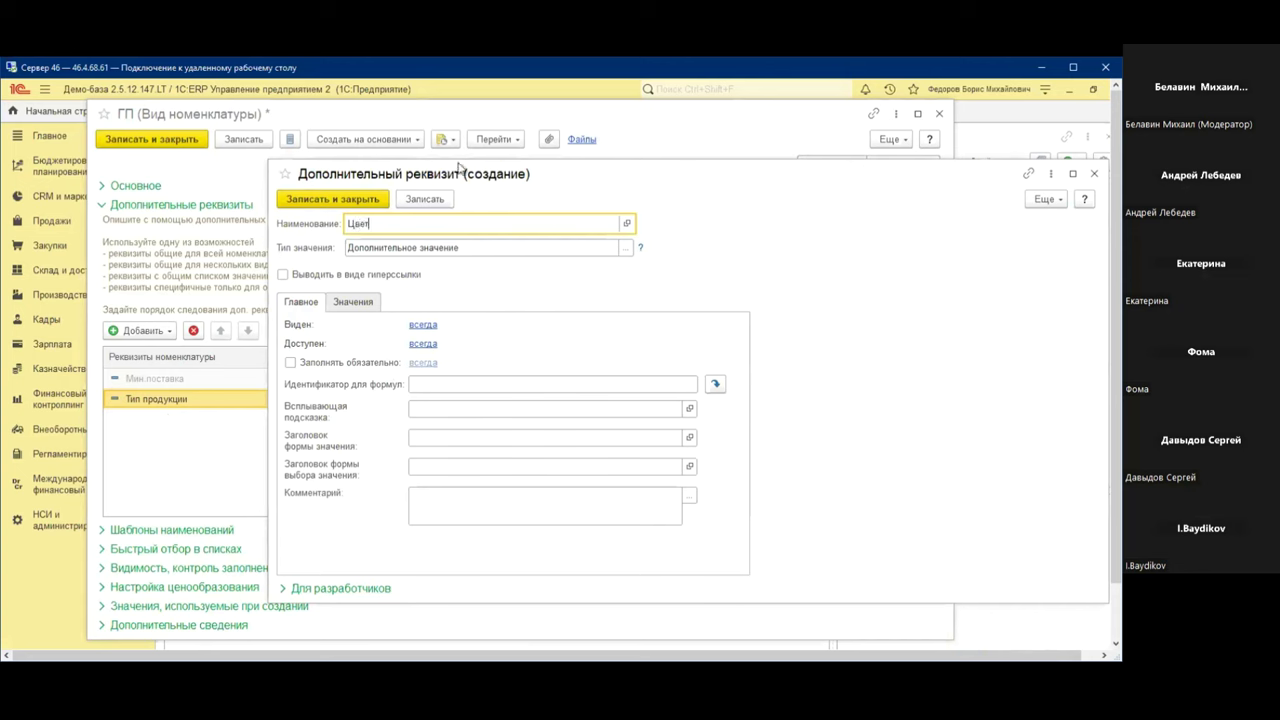
left_click(354, 302)
left_click(315, 333)
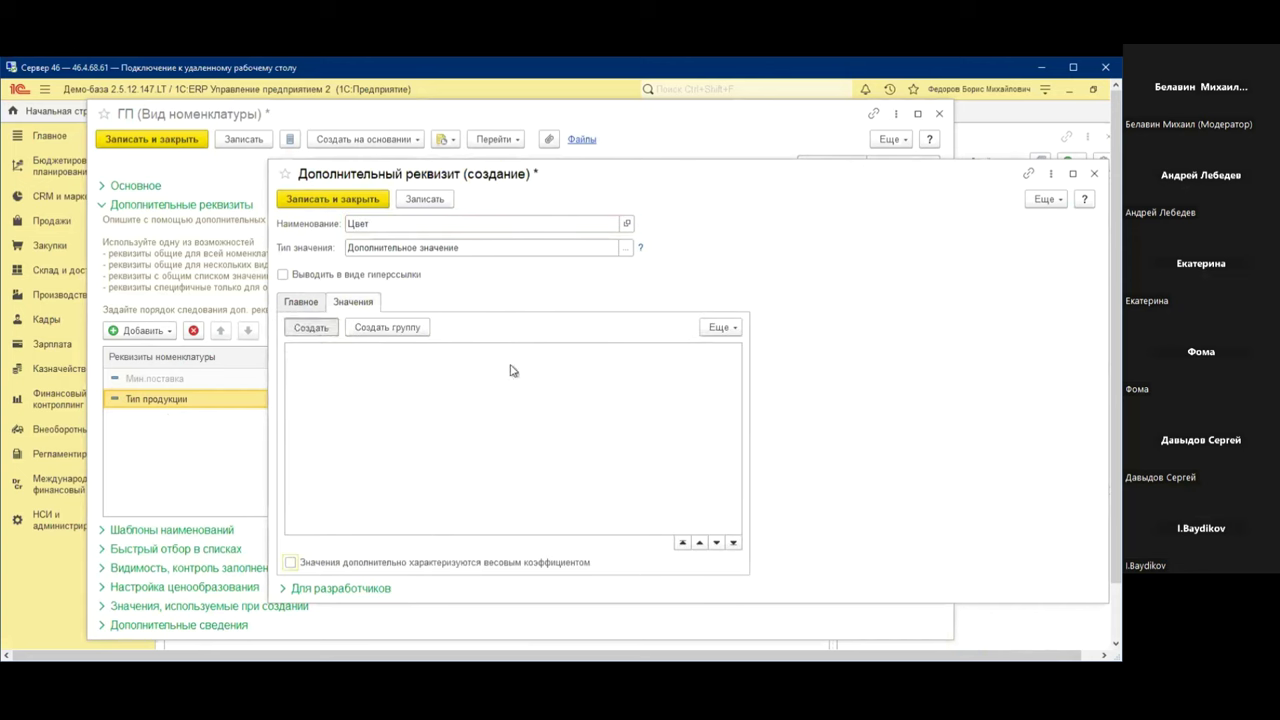
left_click(755, 418)
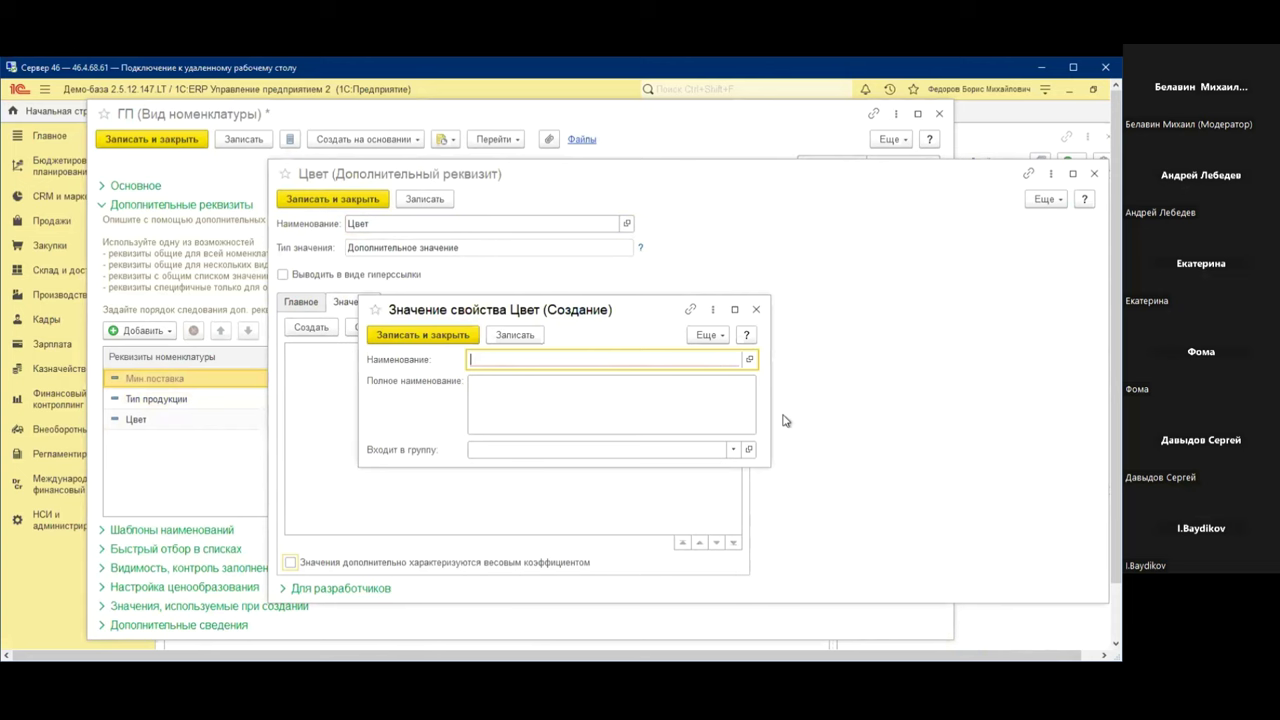
Create the values белый and черный for the Цвет attribute
type("белый")
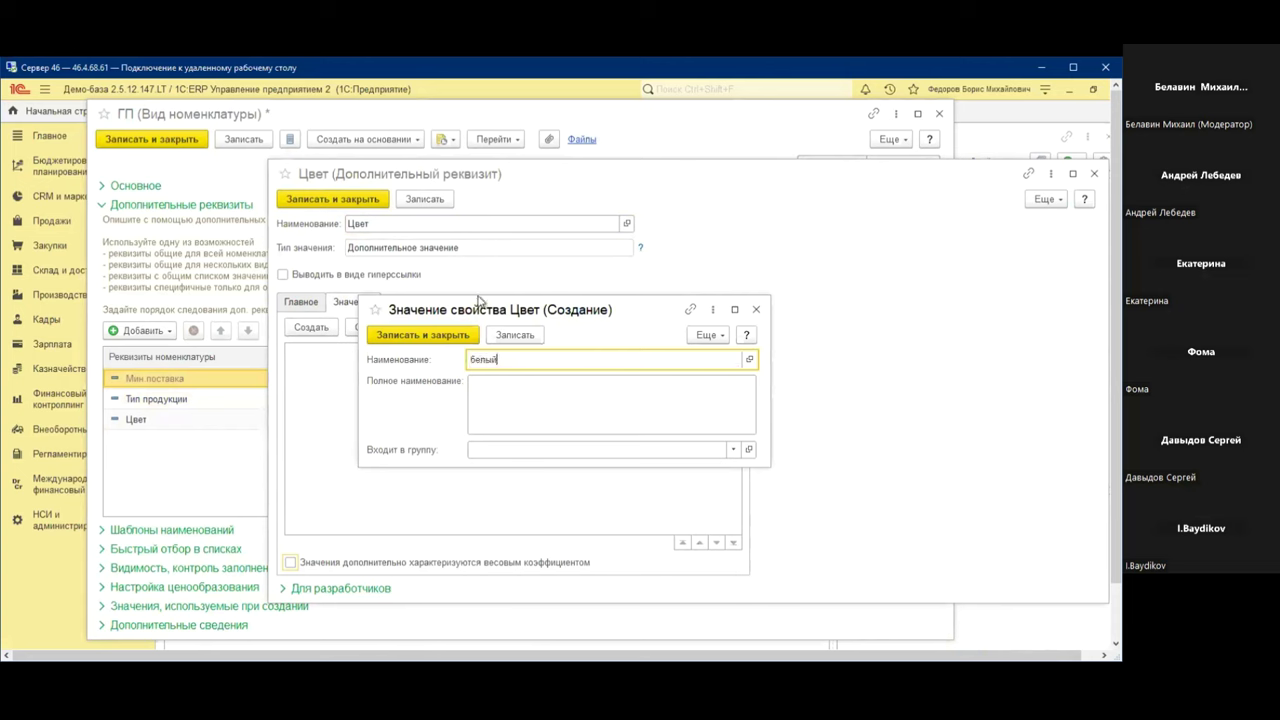
left_click(410, 336)
left_click(312, 327)
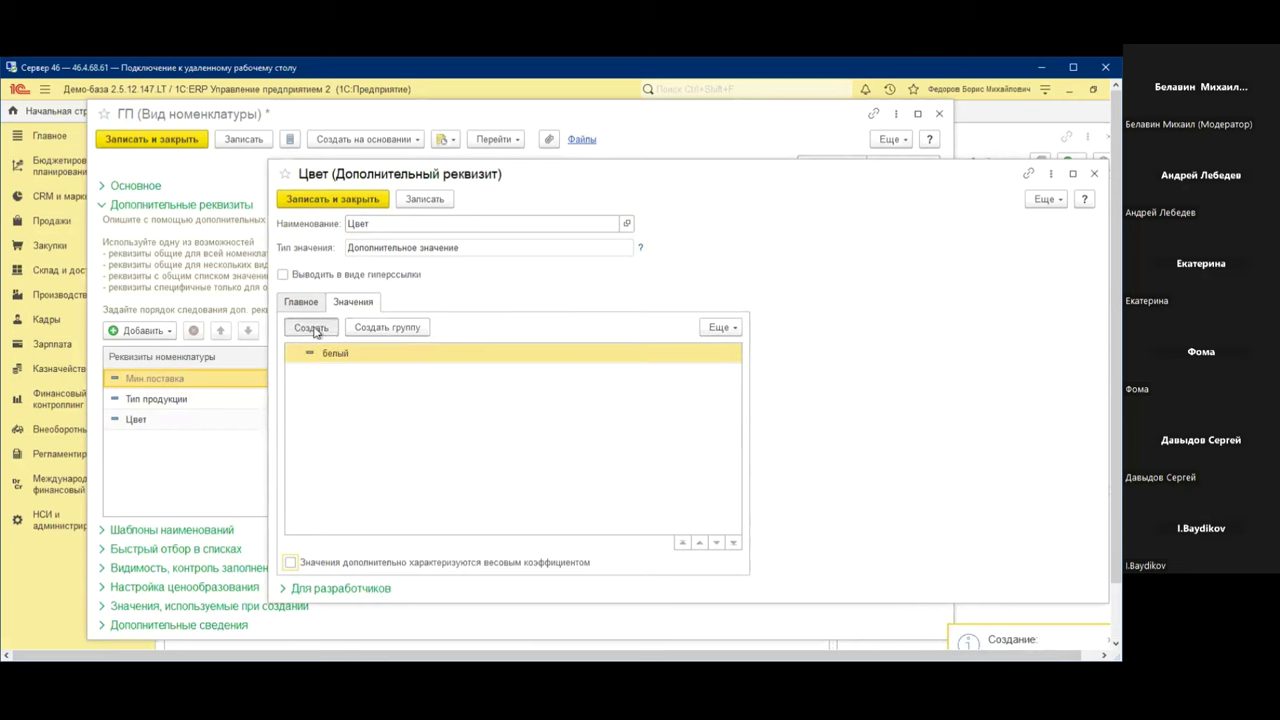
type("черный")
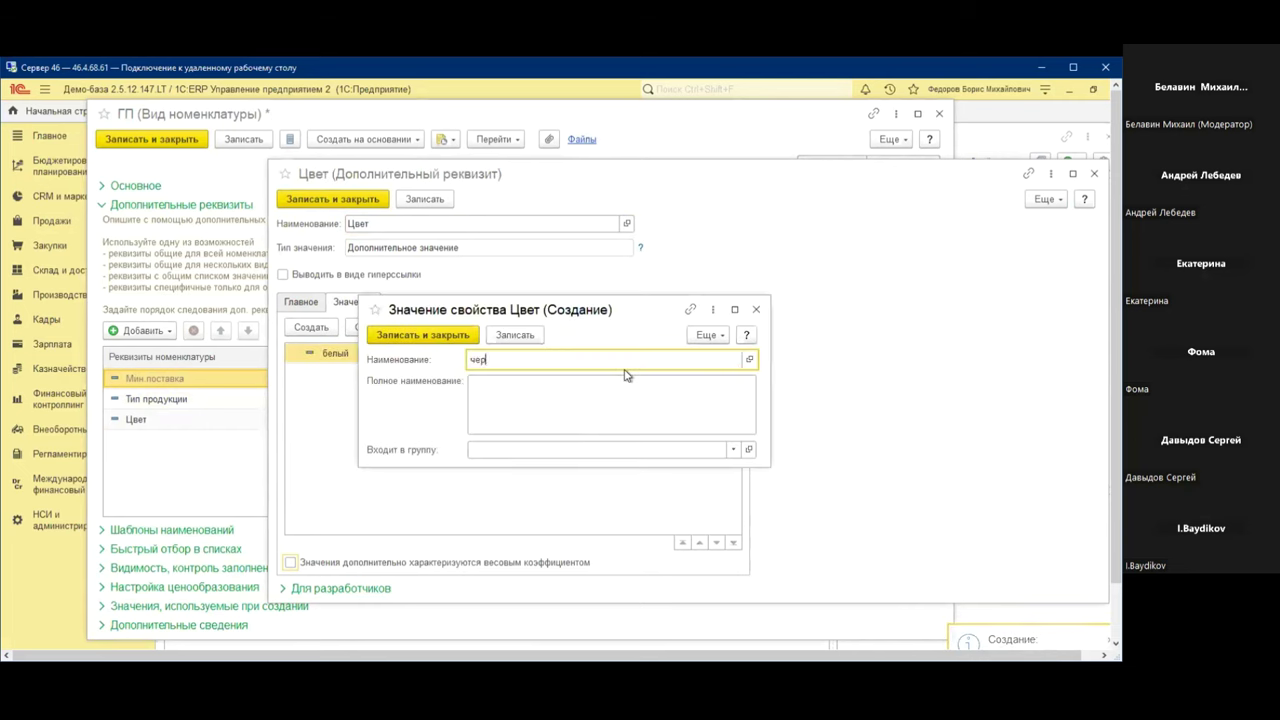
left_click(409, 340)
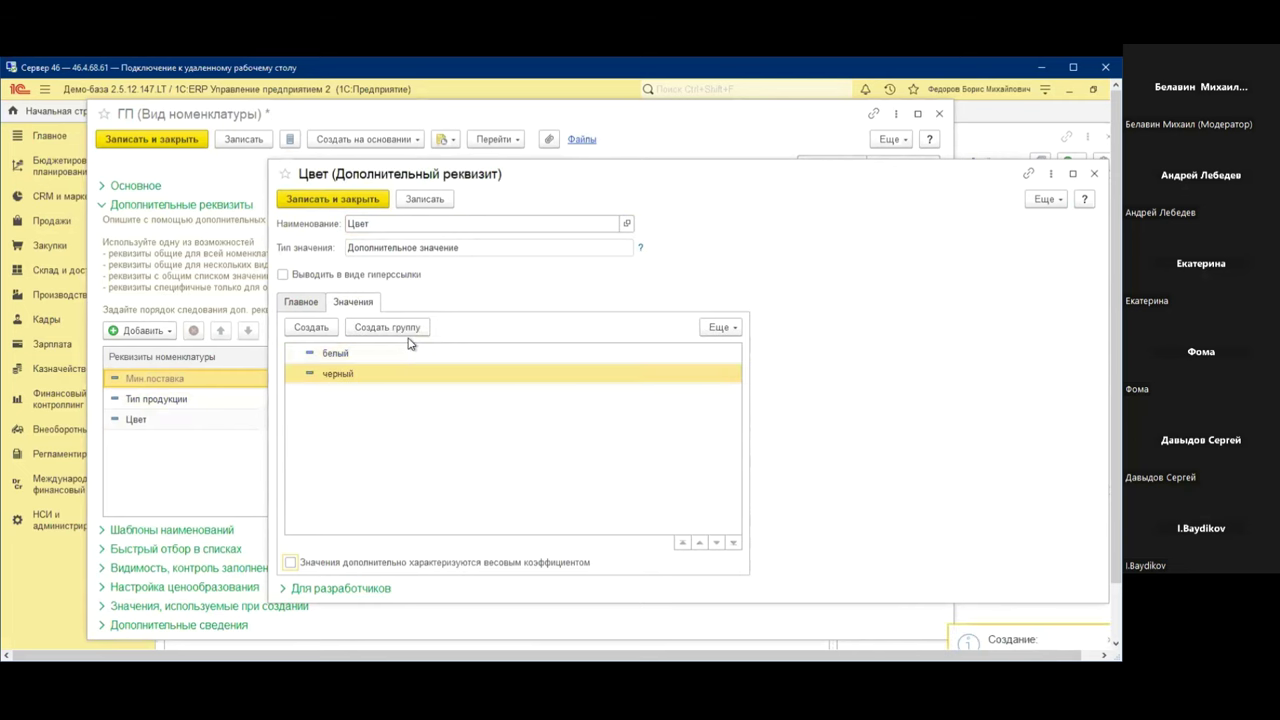
Create the value коричневый for the Цвет attribute, then save and close the attribute
left_click(312, 327)
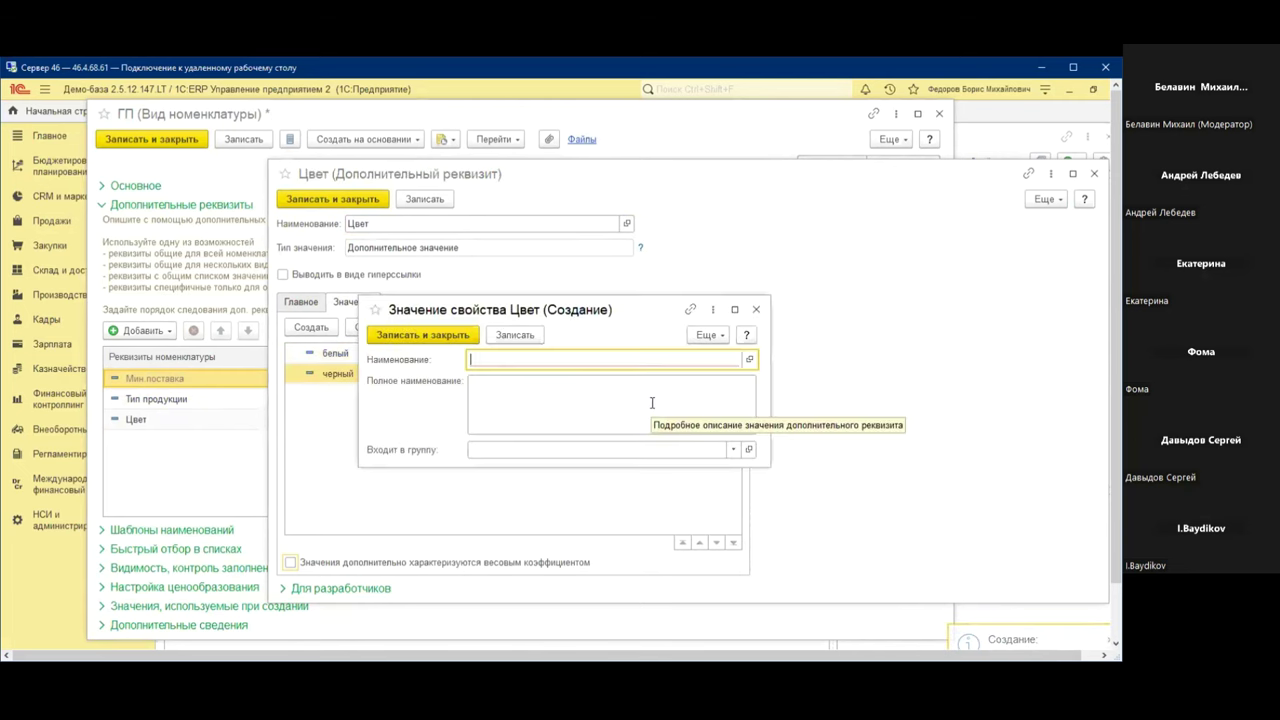
type("Коричневый")
key("Home")
key("Delete")
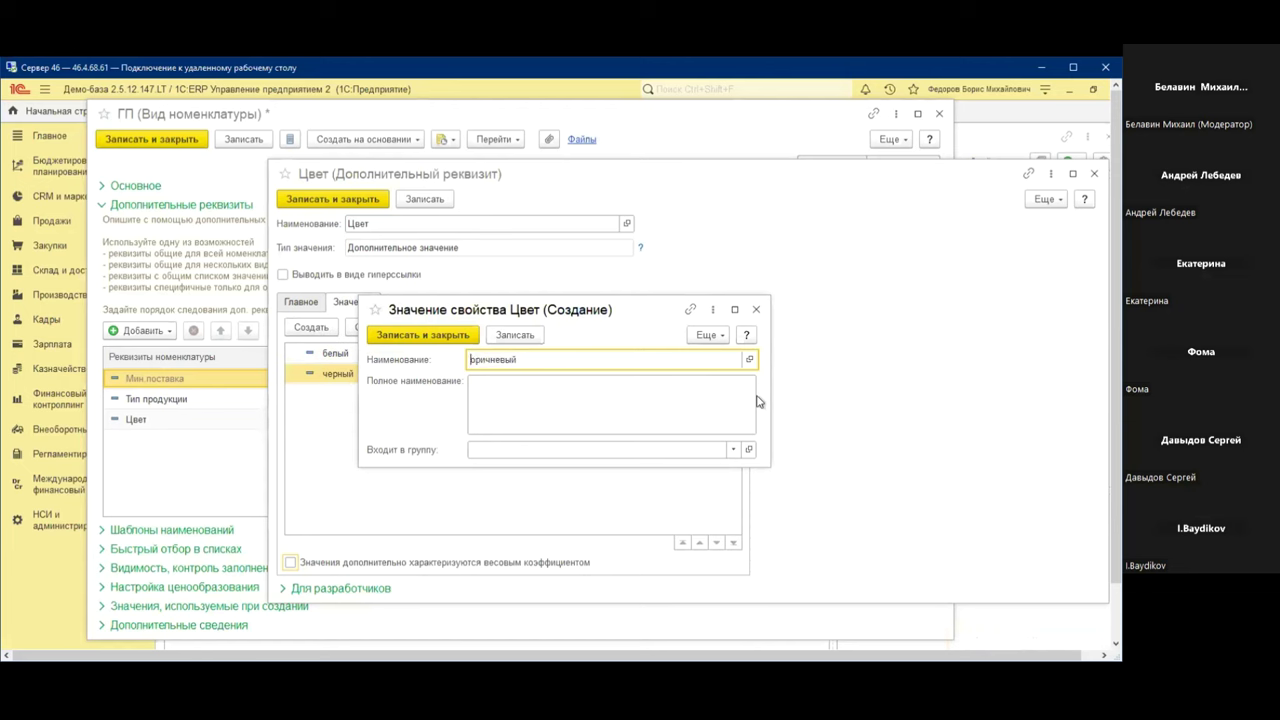
type("ко")
left_click(412, 335)
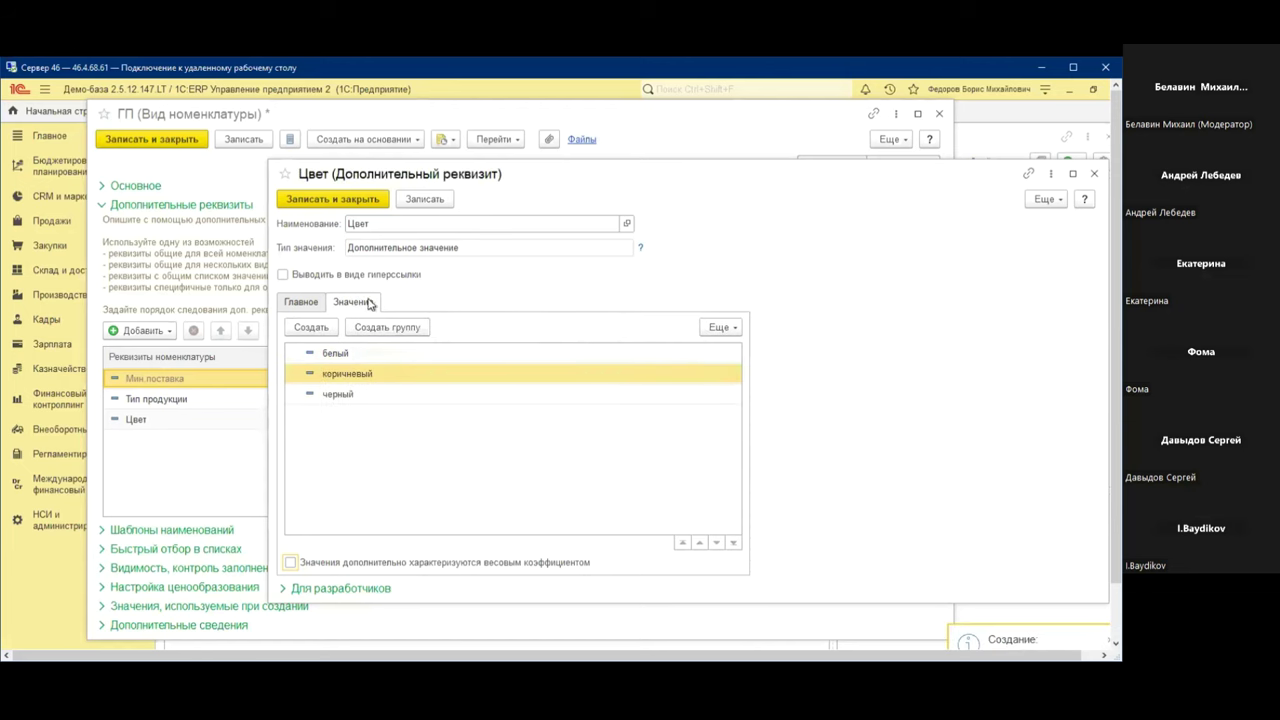
left_click(352, 199)
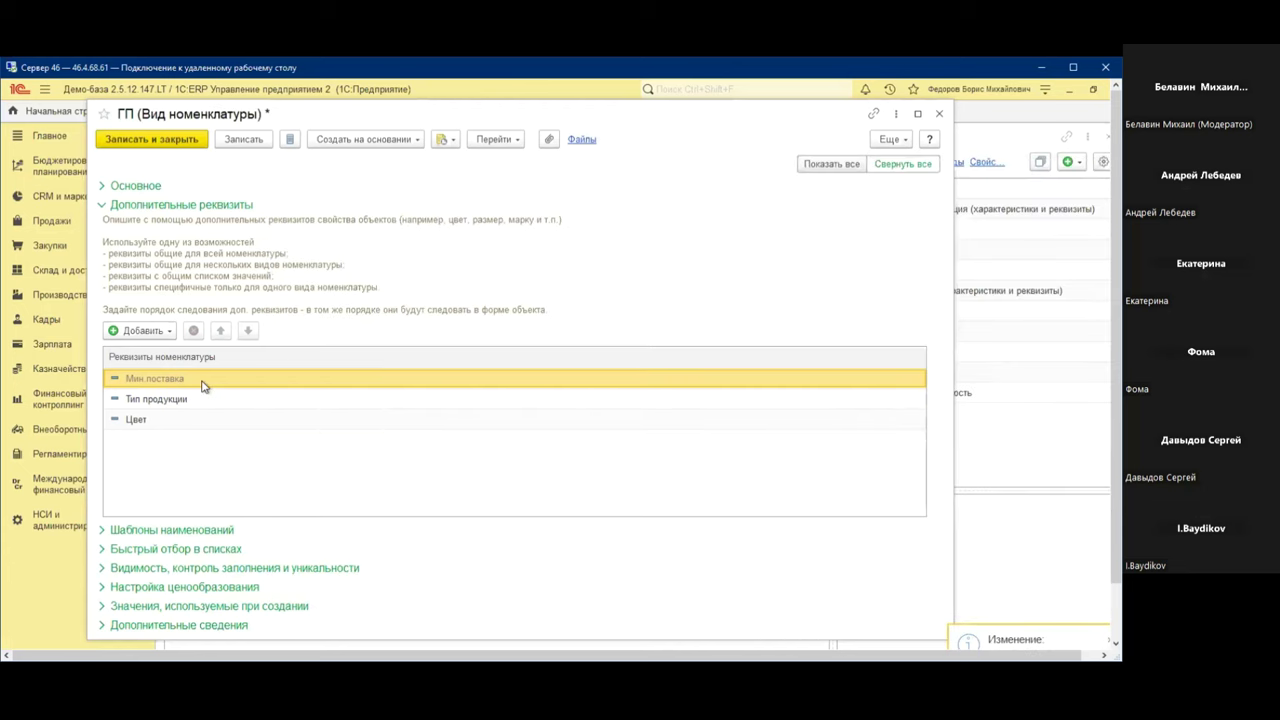
Add a new kind-specific additional attribute named Лак with the value type Булево, then save and close it
left_click(150, 332)
left_click(201, 354)
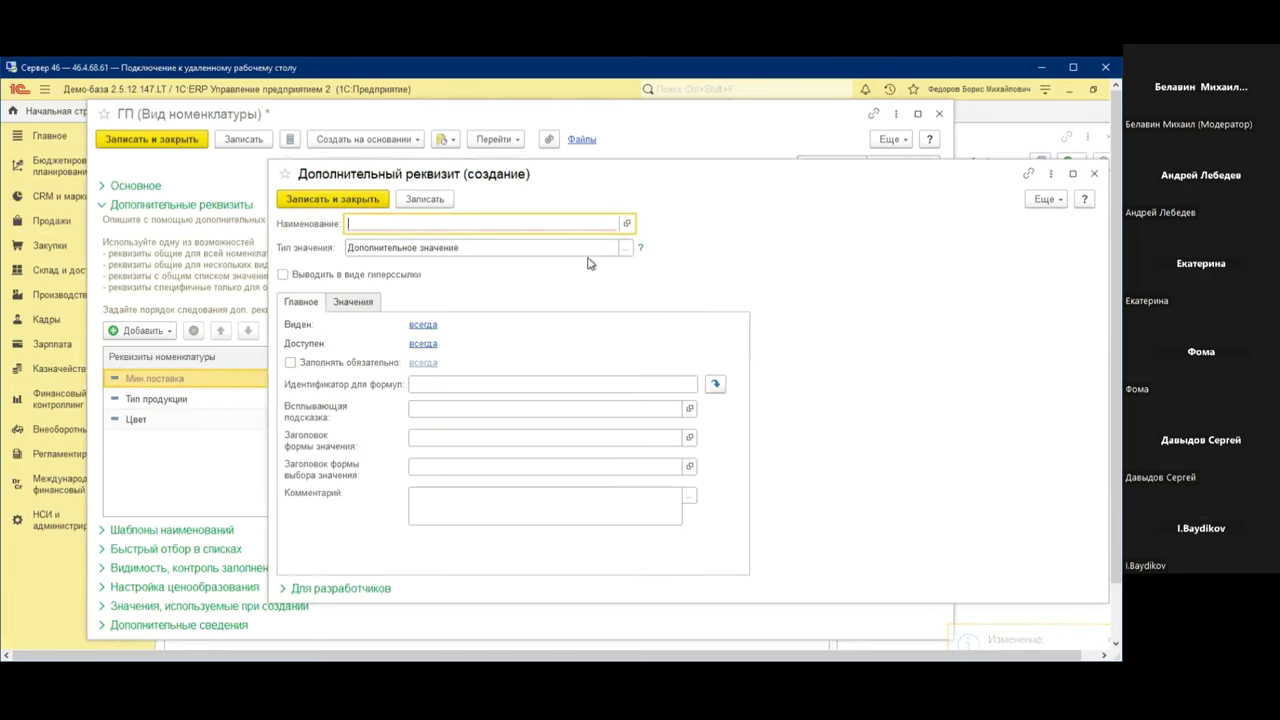
type("Лак")
left_click(625, 247)
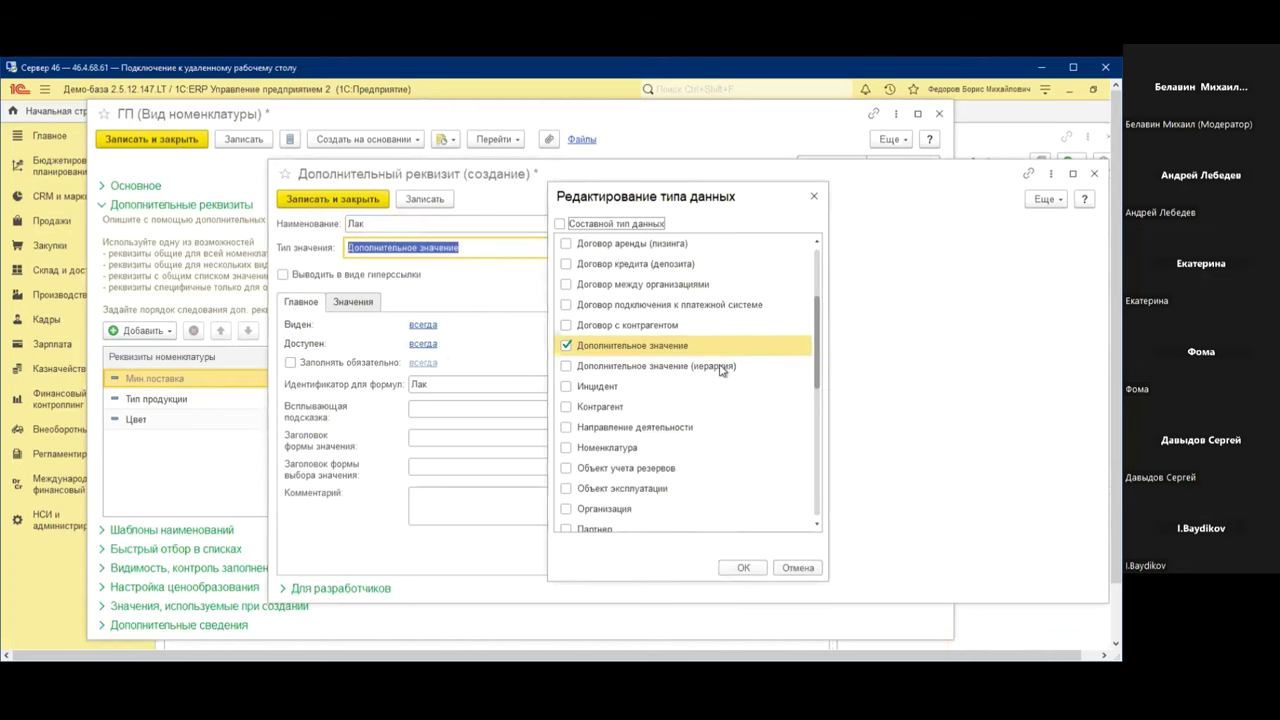
left_click(568, 345)
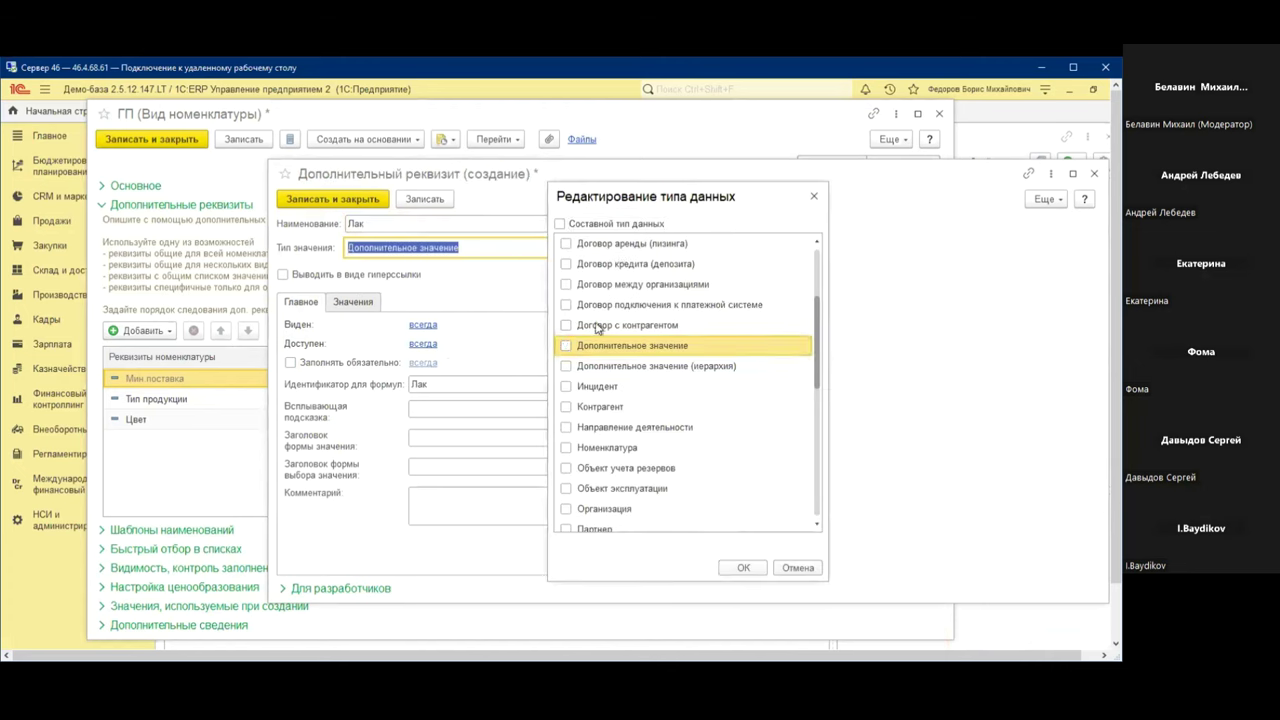
scroll(598, 328, "up", 3)
left_click(566, 243)
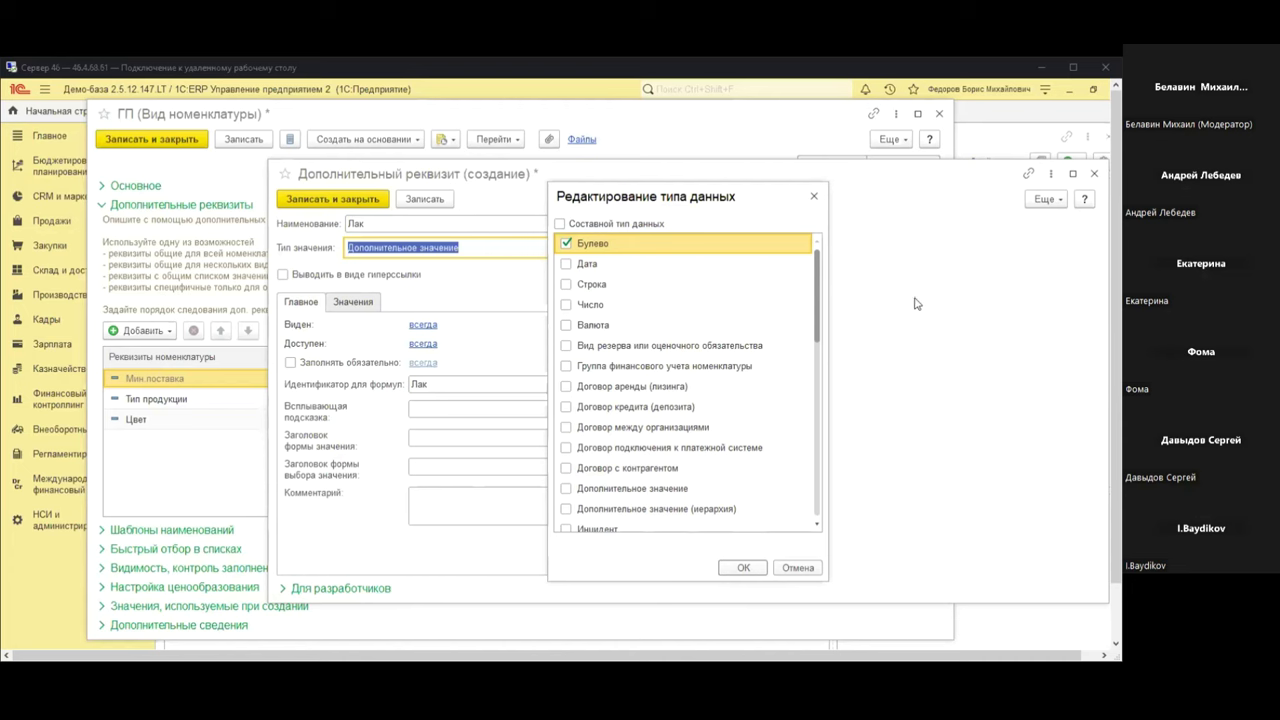
left_click(738, 567)
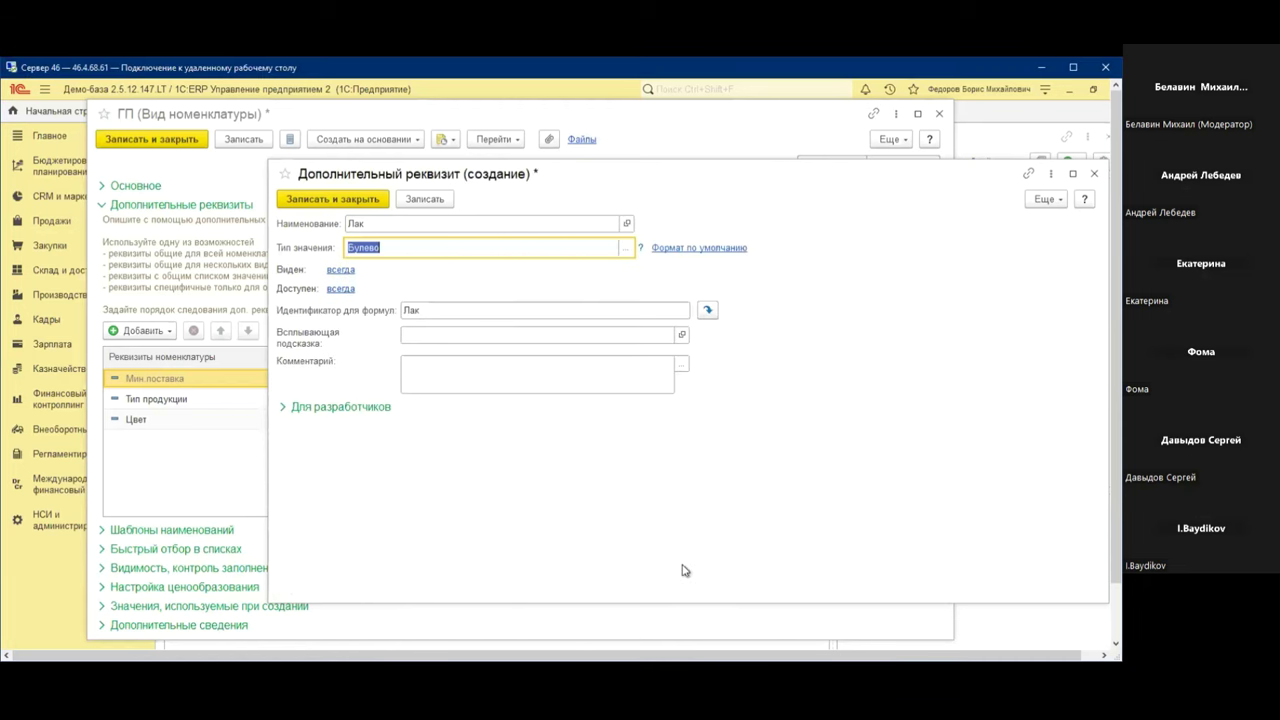
left_click(357, 200)
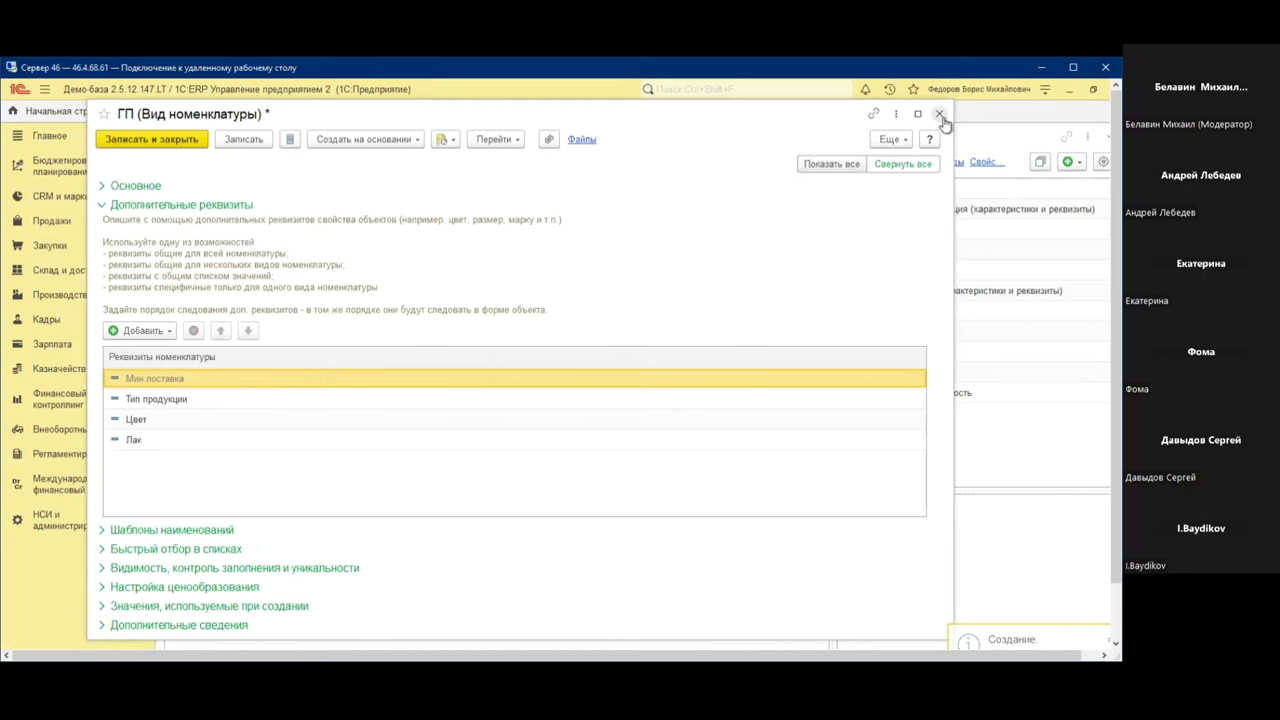
Show the name templates of the ГП item kind and save the item kind
left_click(120, 186)
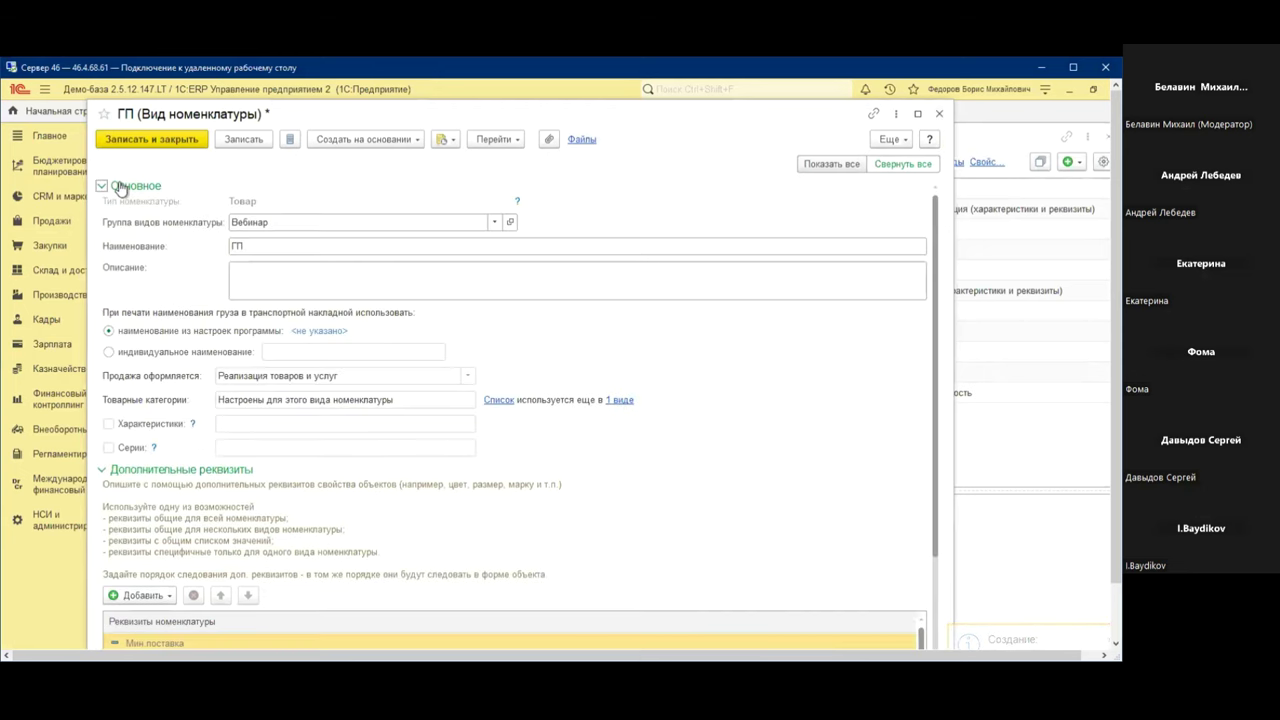
left_click(103, 470)
left_click(102, 489)
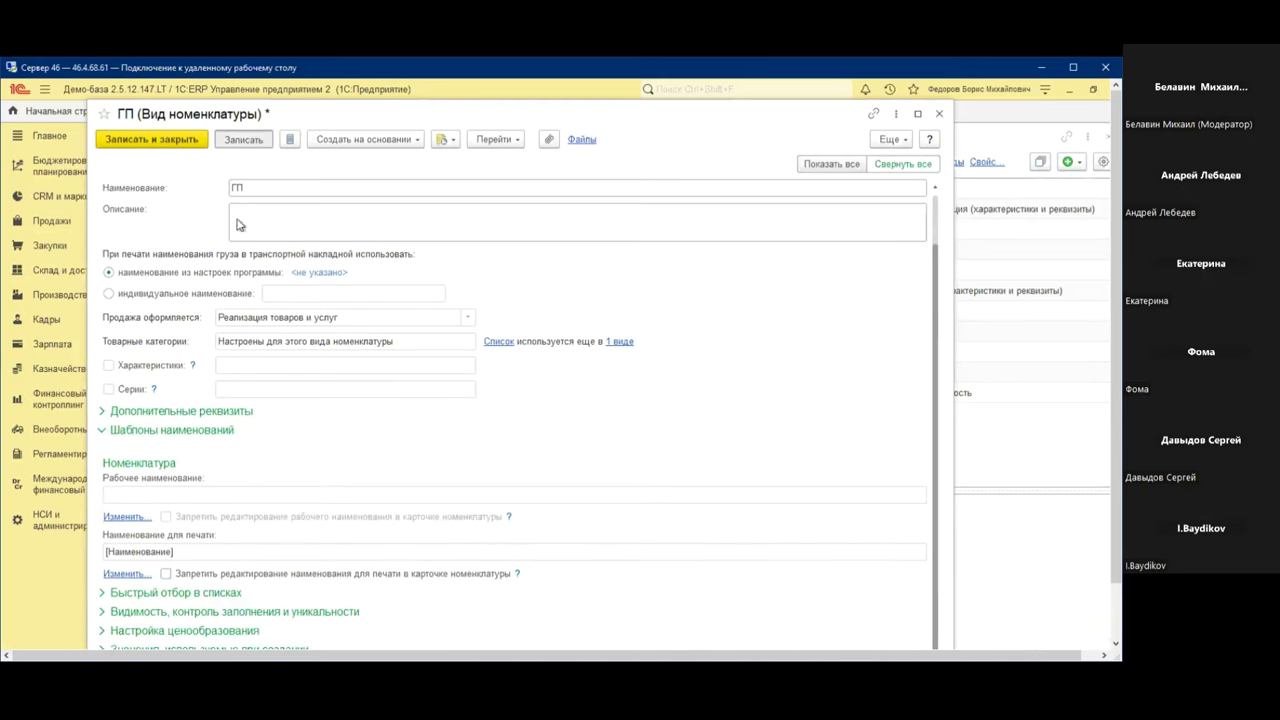
left_click(248, 142)
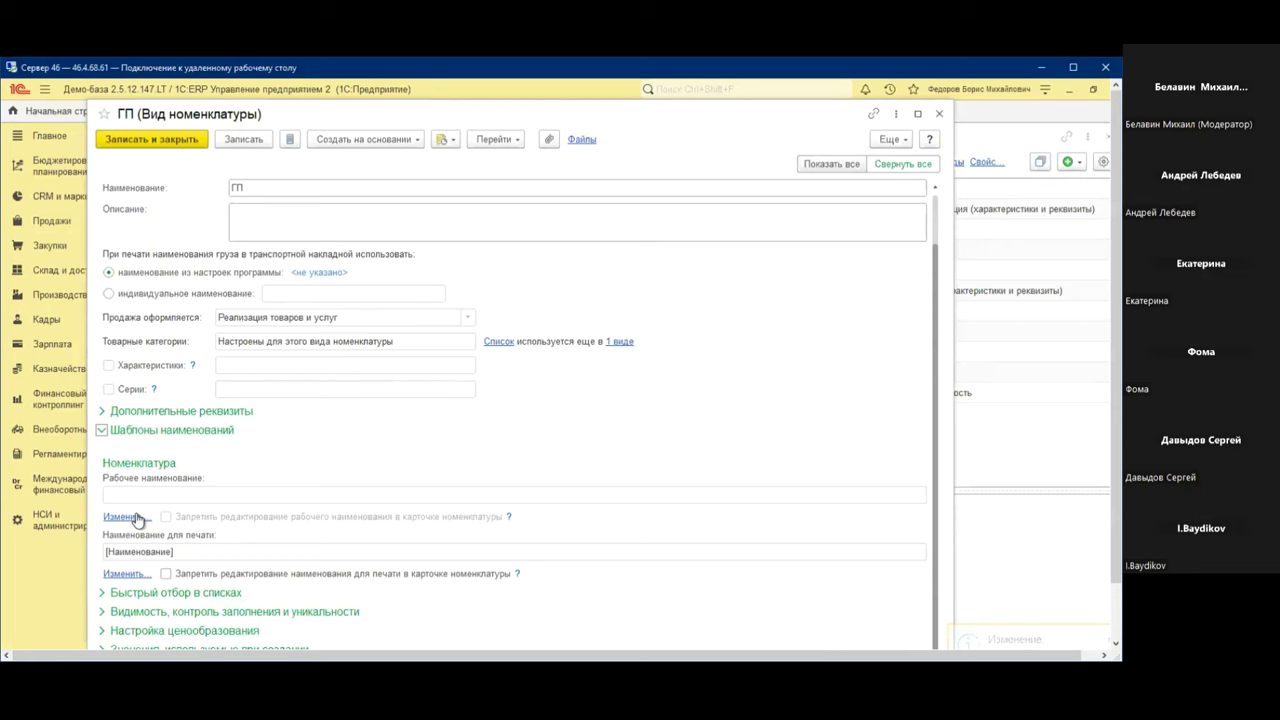
Open the formula of the working name template for editing and expand the available Номенклатура attributes
left_click(137, 519)
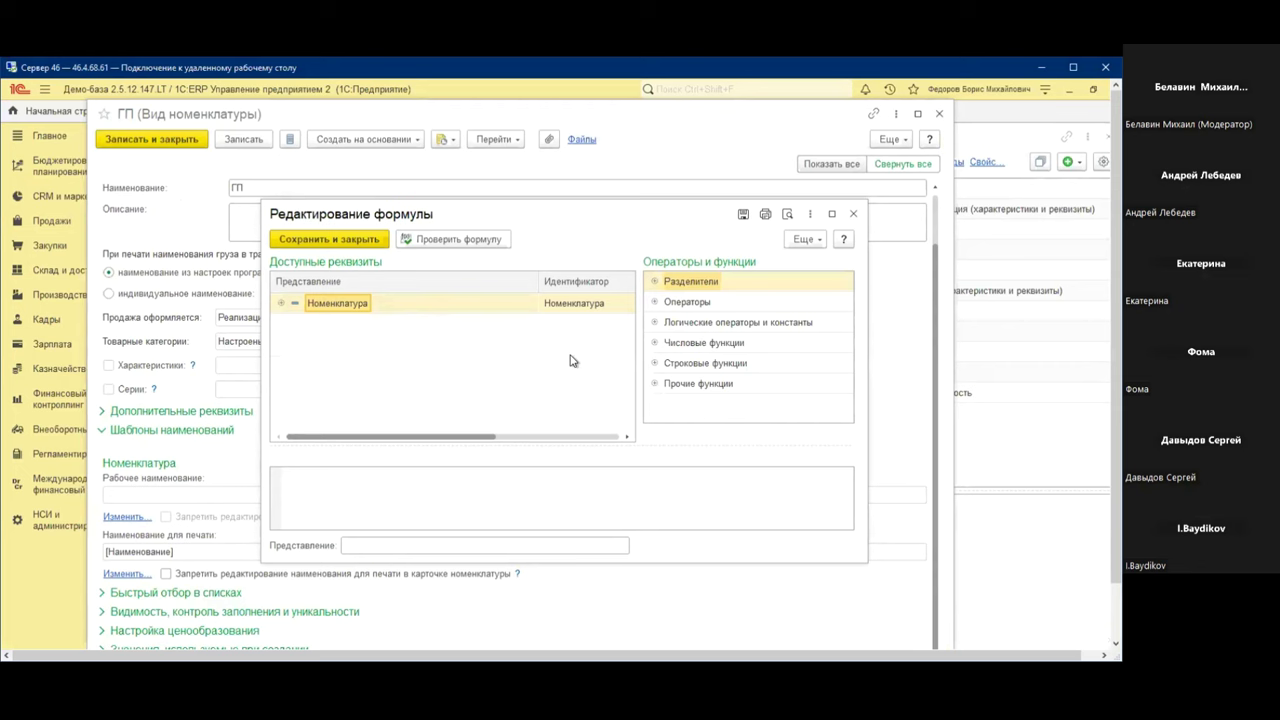
left_click(282, 304)
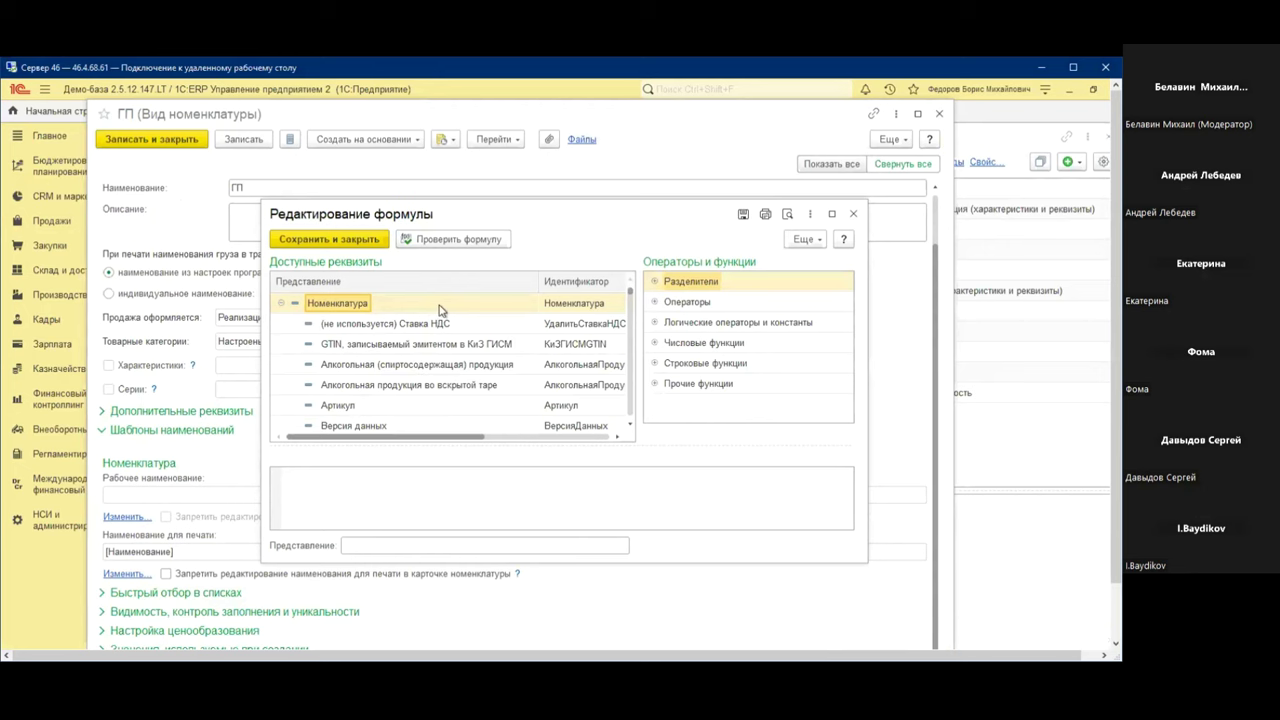
left_click_drag(474, 204, 378, 133)
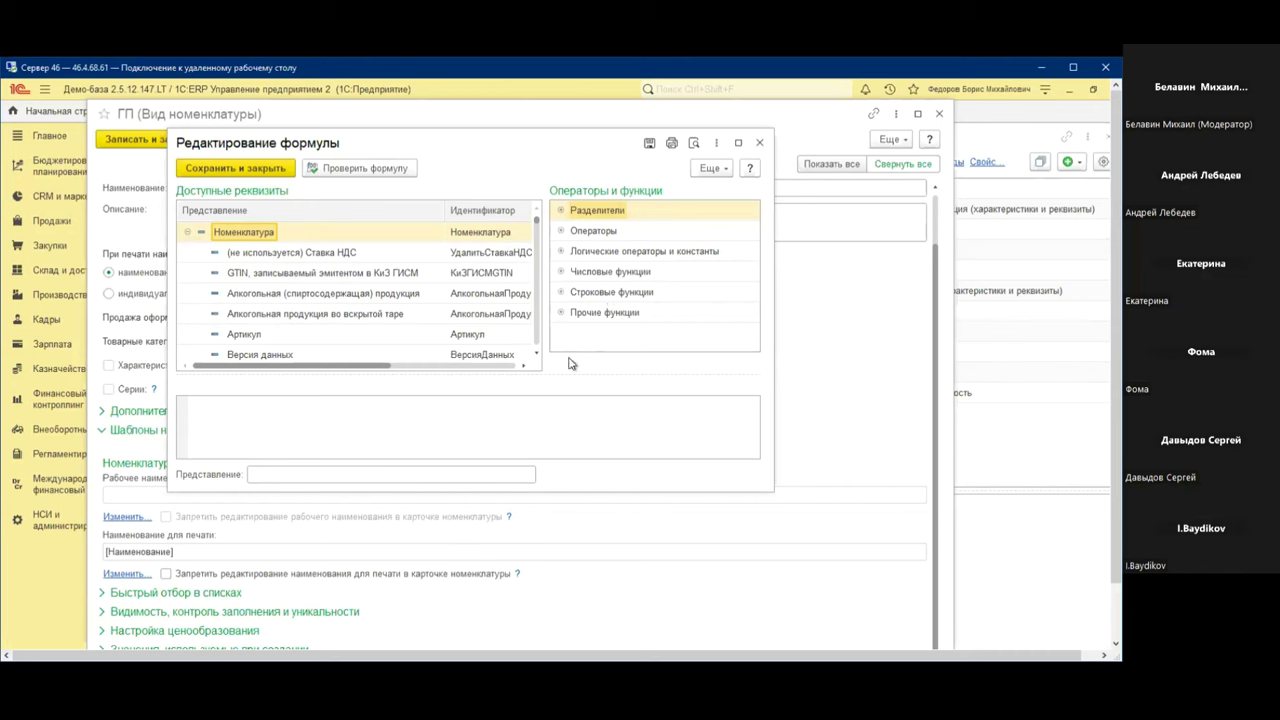
left_click(331, 414)
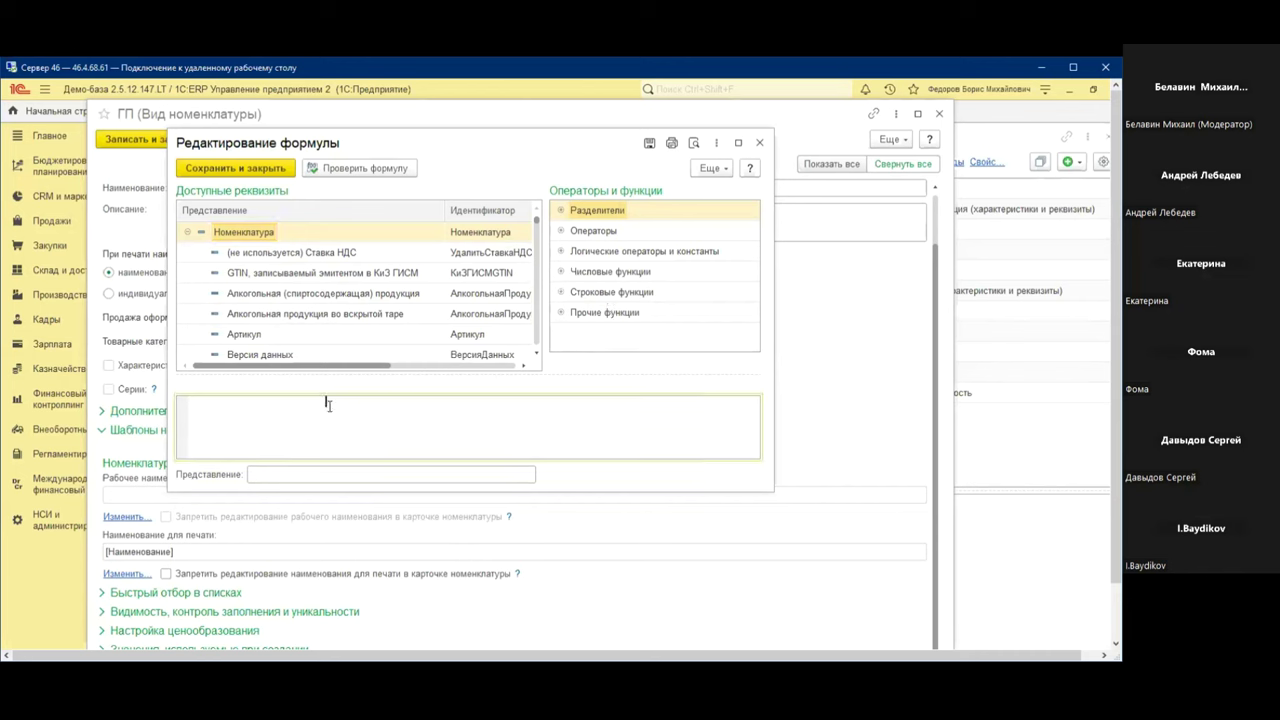
key("ctrl+v")
key("ctrl+z")
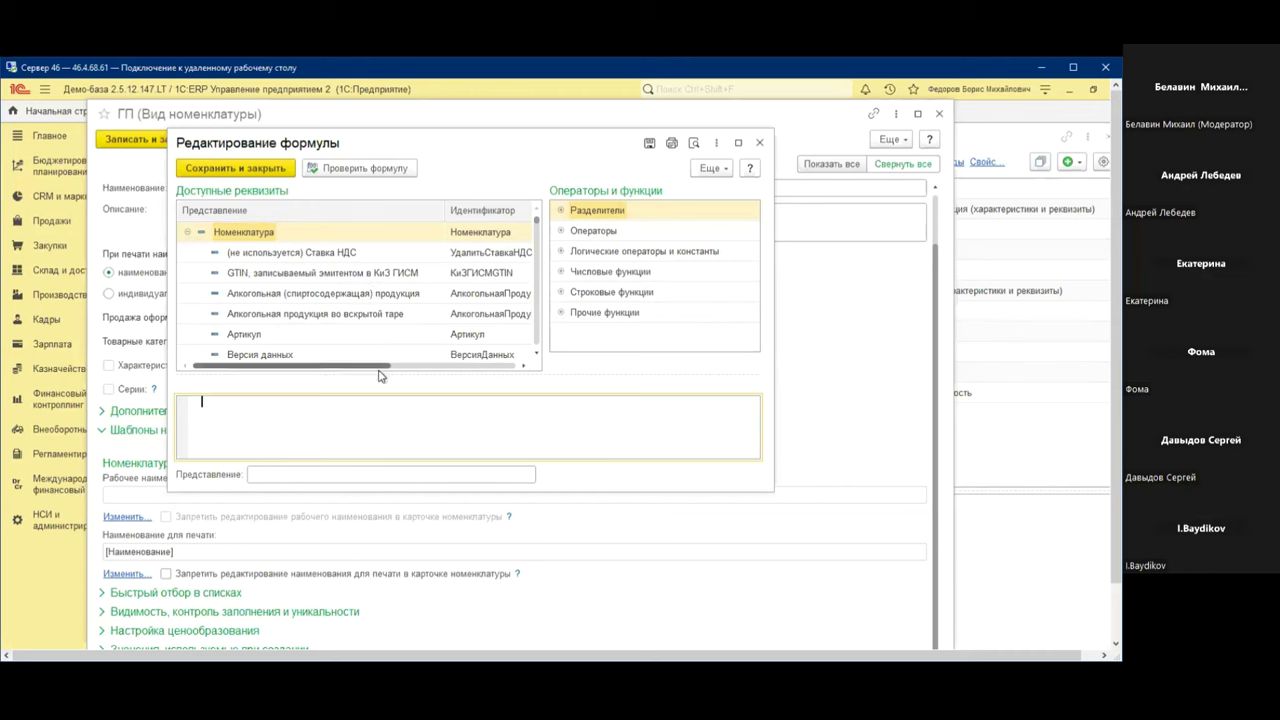
Insert the Тип продукции (ГП) attribute as the first element of the working name formula
scroll(391, 321, "down", 8)
scroll(391, 321, "down", 8)
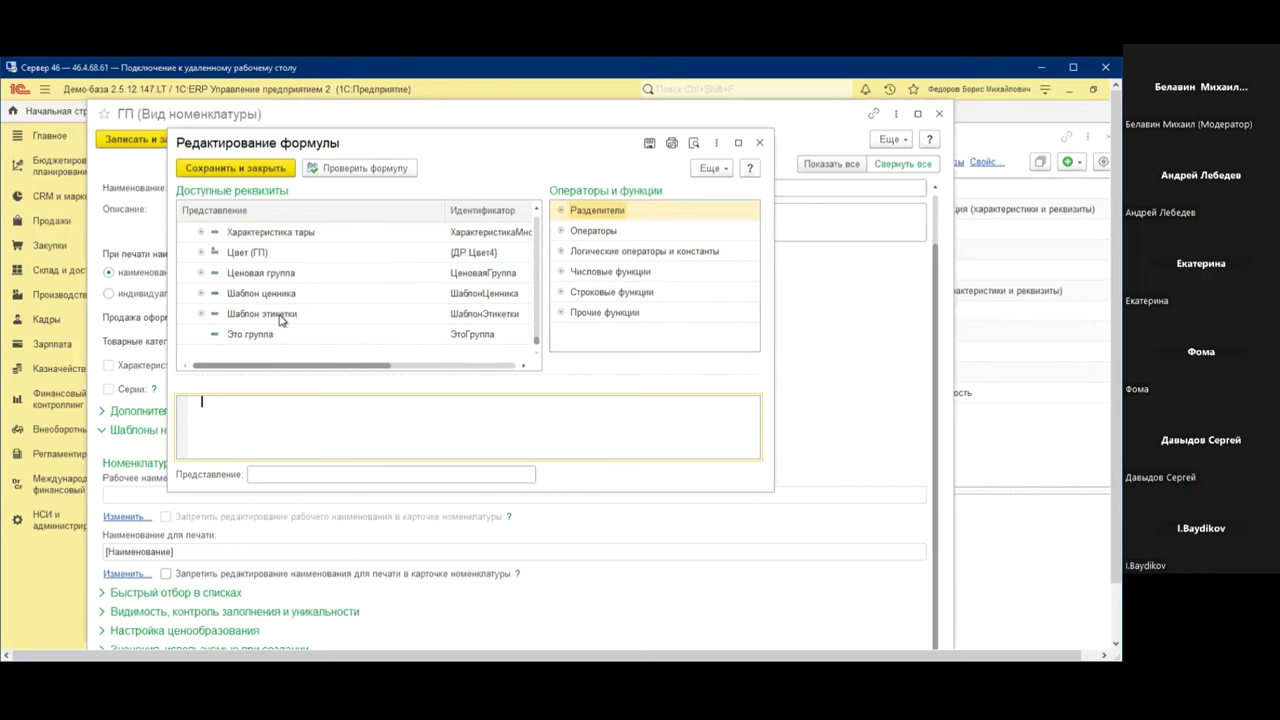
scroll(281, 318, "up", 2)
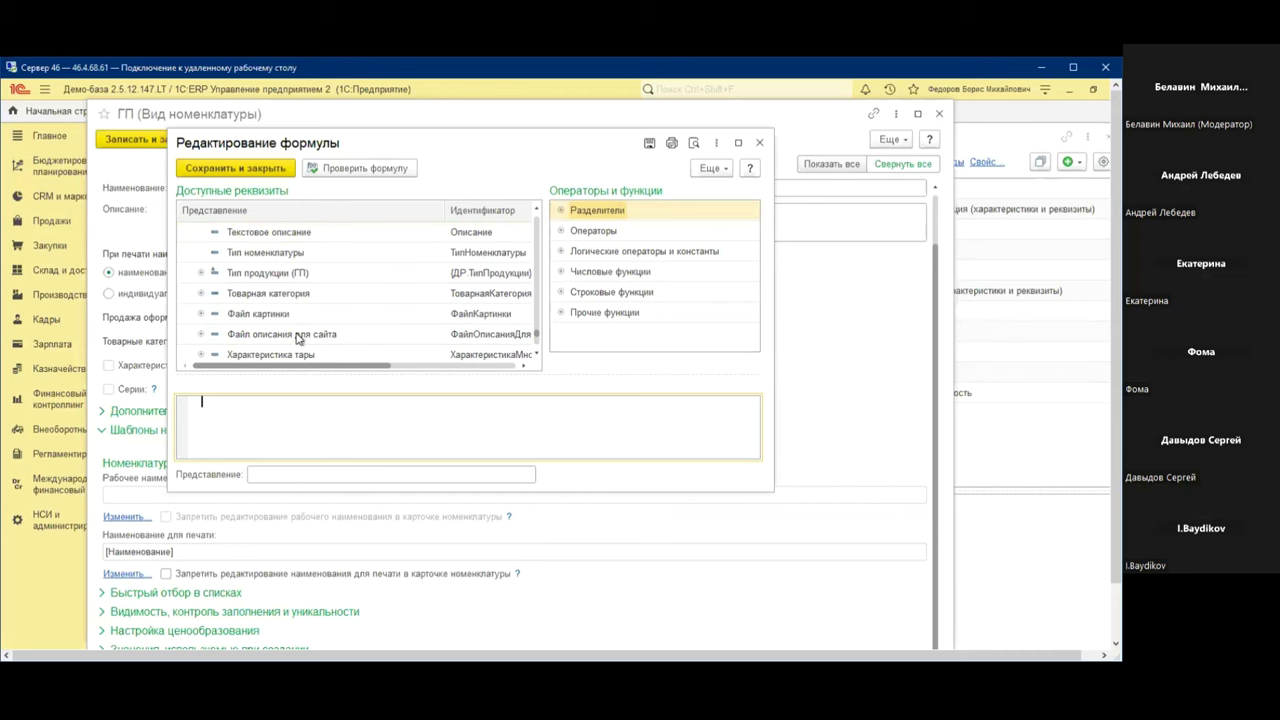
scroll(297, 337, "down", 3)
scroll(297, 337, "up", 3)
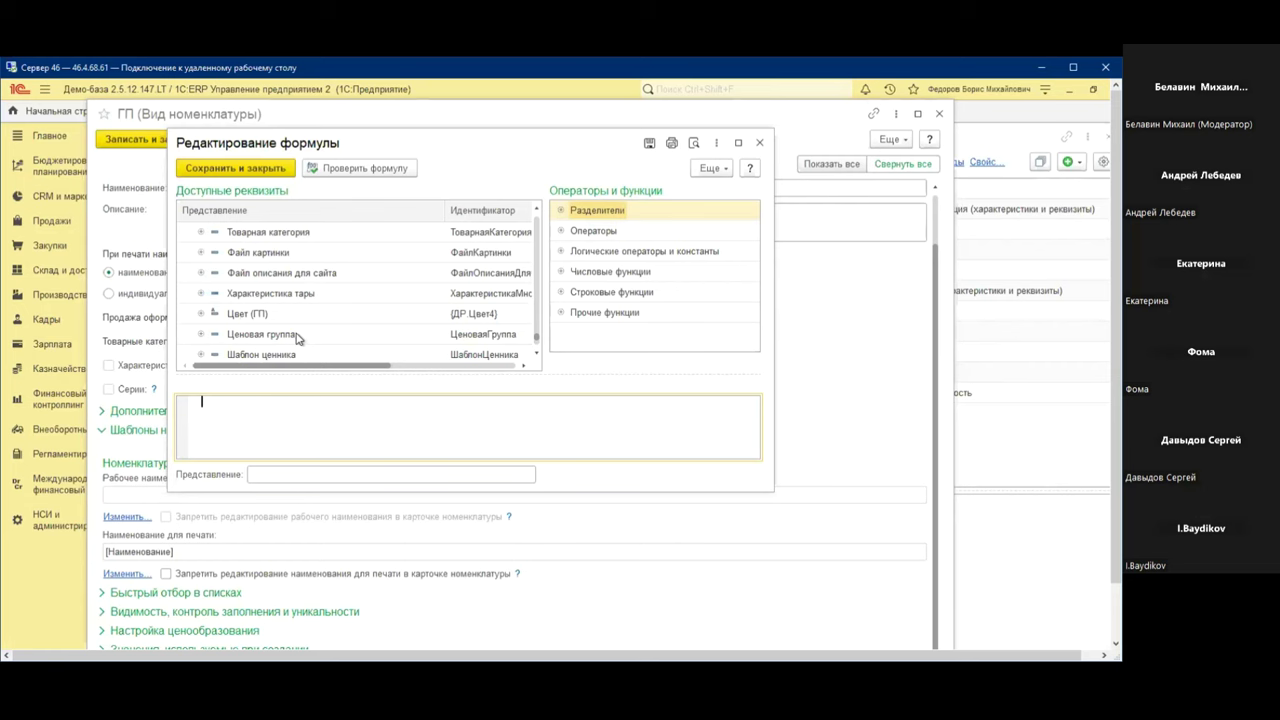
left_click(279, 274)
double_click(279, 274)
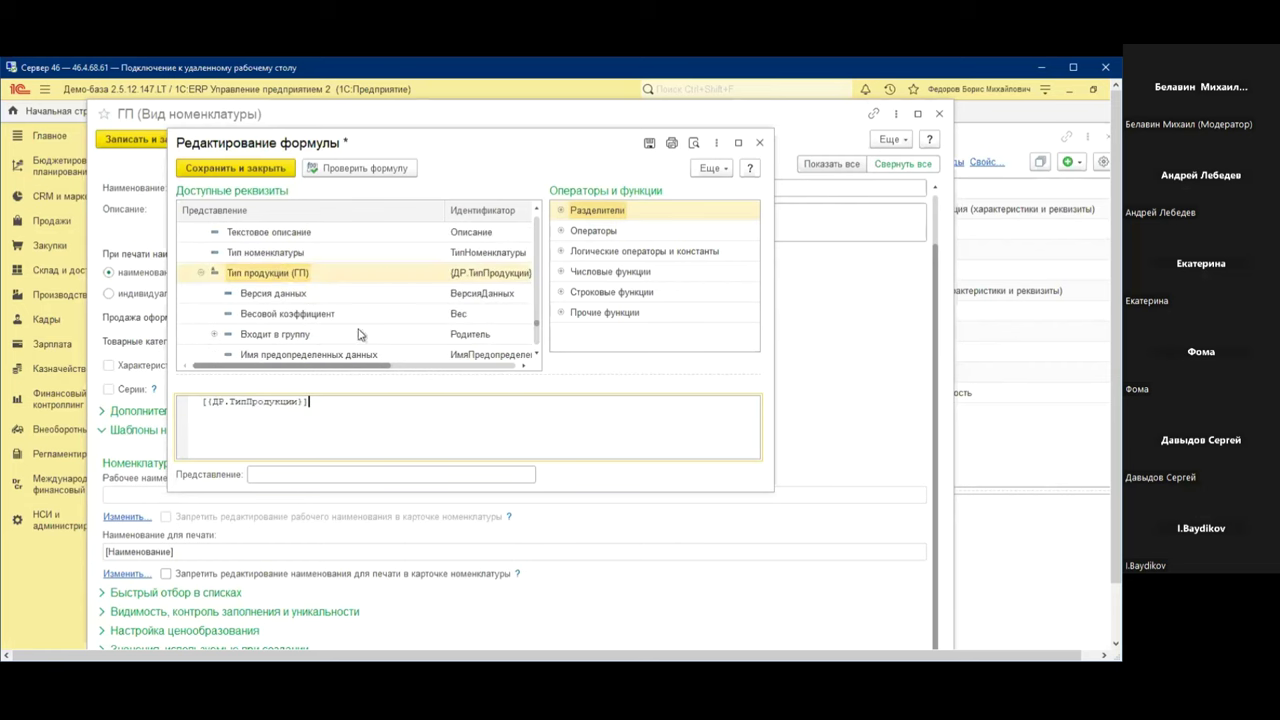
Append the Цвет (ГП) attribute to the formula, joined with a plus sign
type("+")
scroll(358, 334, "down", 5)
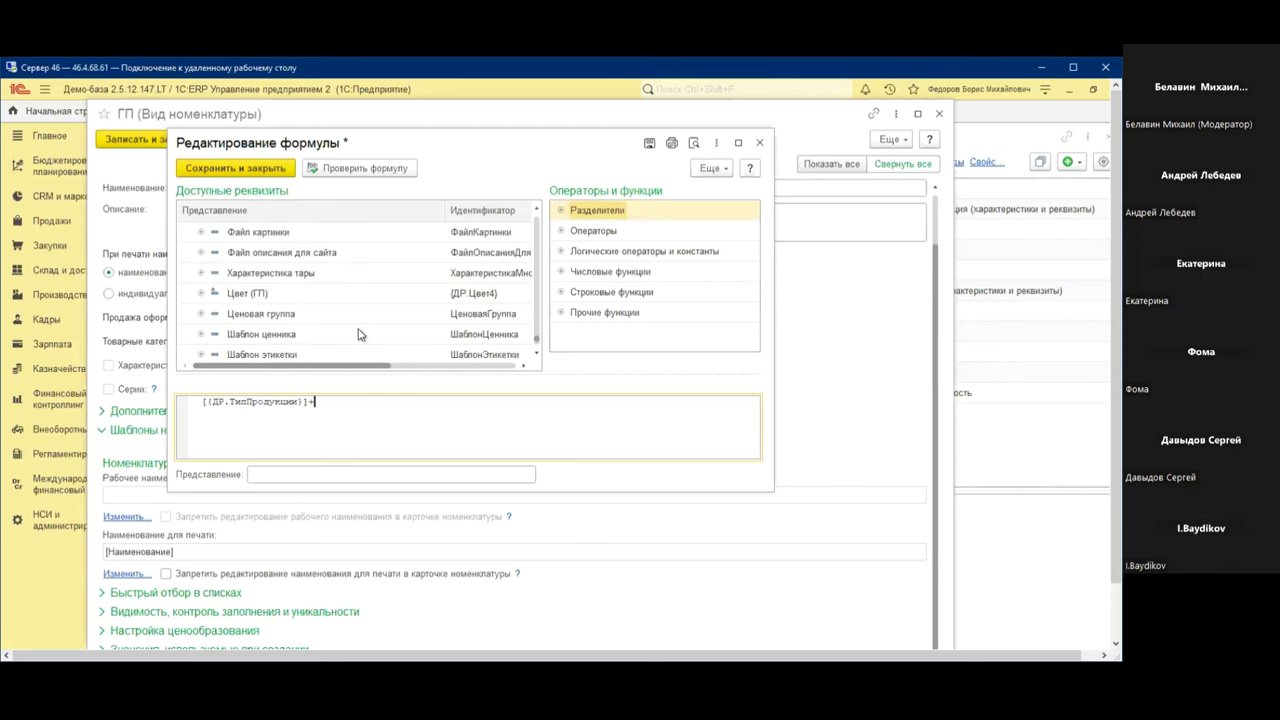
left_click(244, 292)
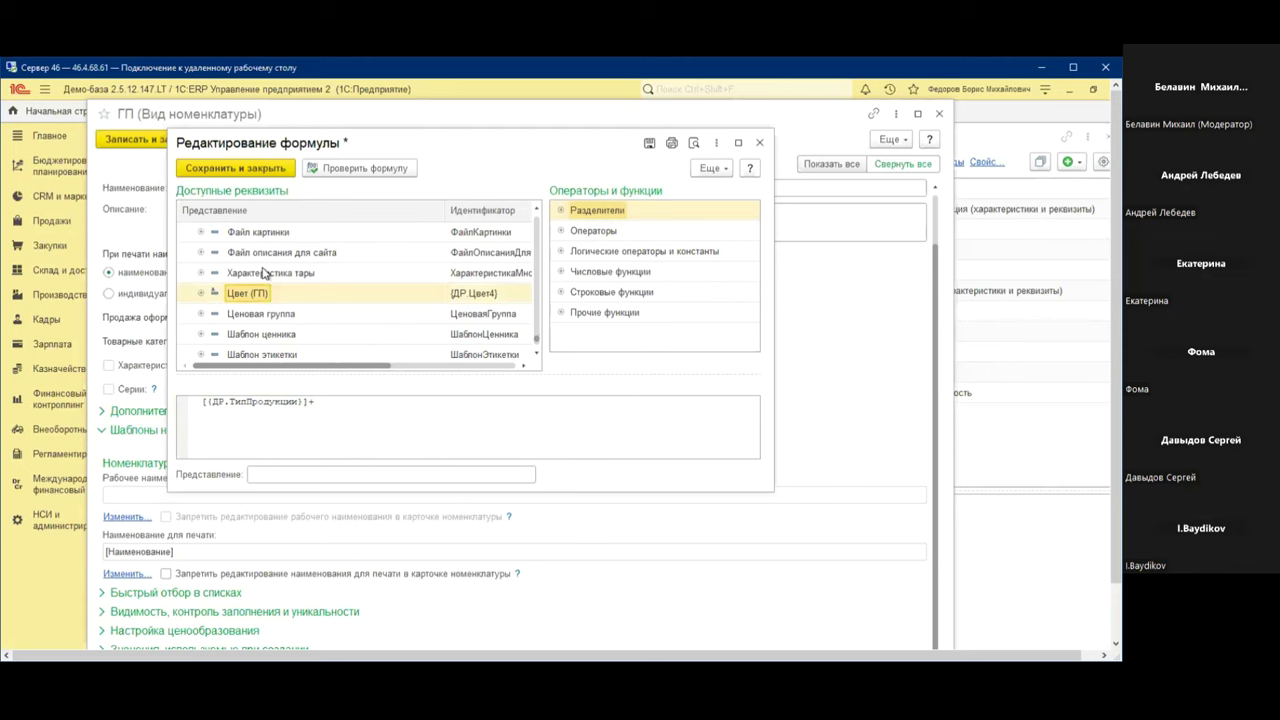
double_click(251, 293)
Append the Лак (ГП) attribute to the end of the formula, joined with a plus sign
type("+")
scroll(406, 321, "up", 5)
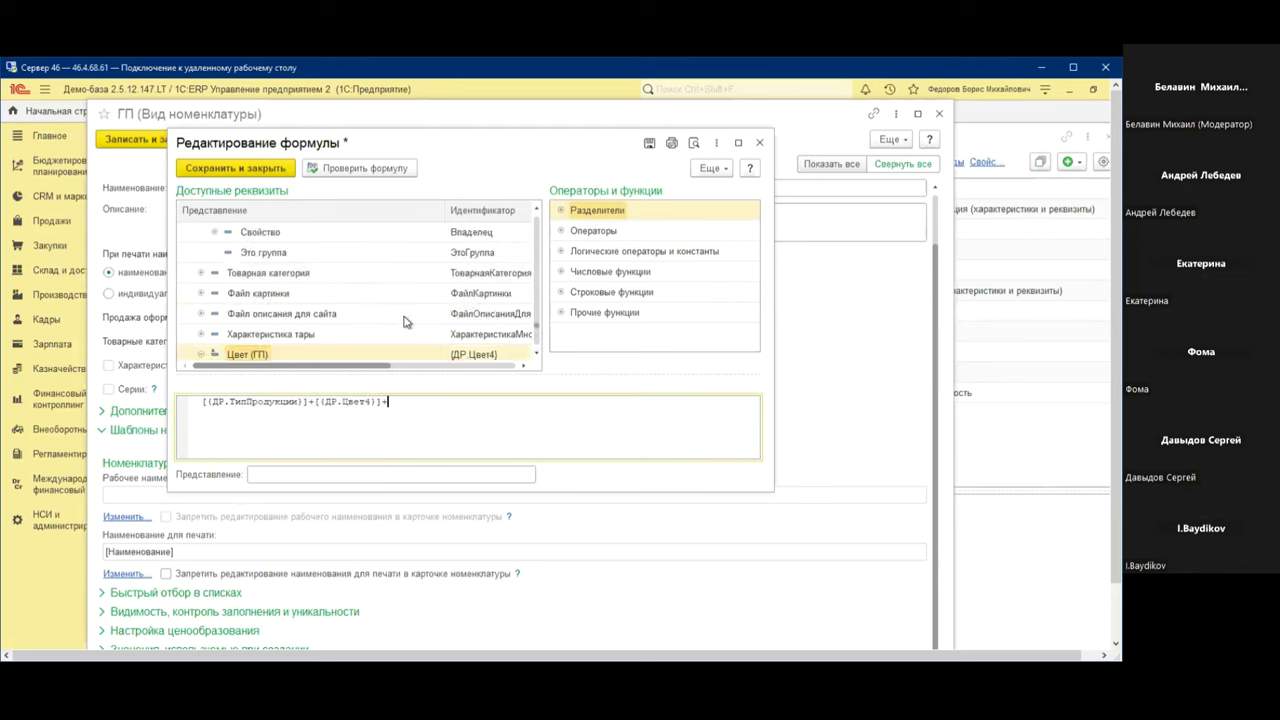
scroll(406, 321, "up", 2)
scroll(406, 321, "up", 12)
scroll(406, 321, "up", 1)
double_click(240, 337)
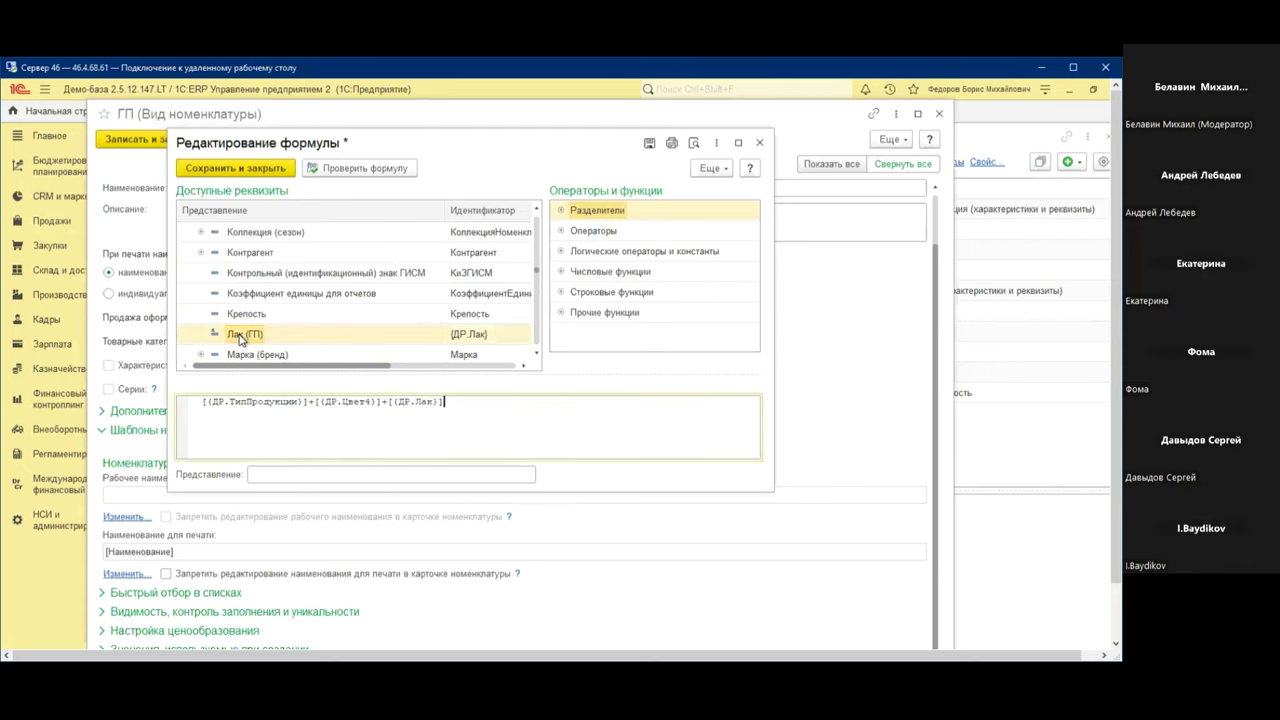
Check the working name formula and save it, then save and close the ГП item kind
left_click(484, 404)
left_click(386, 172)
left_click(245, 170)
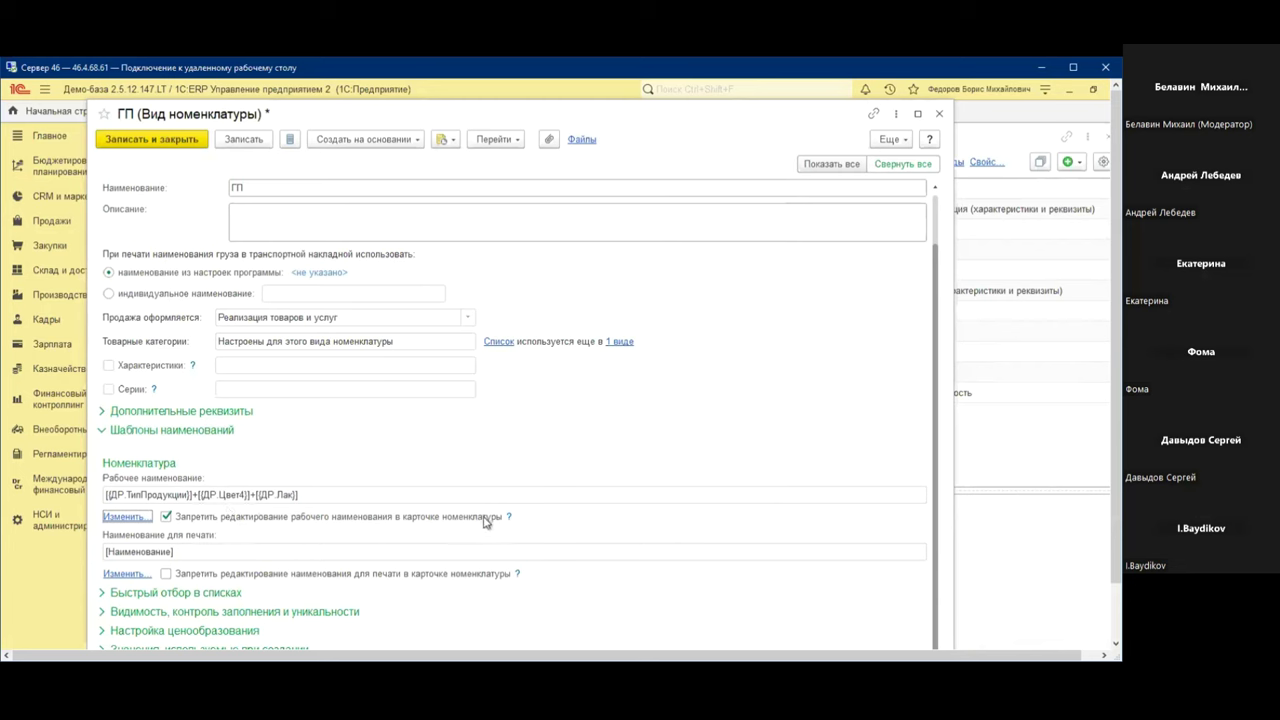
left_click(150, 139)
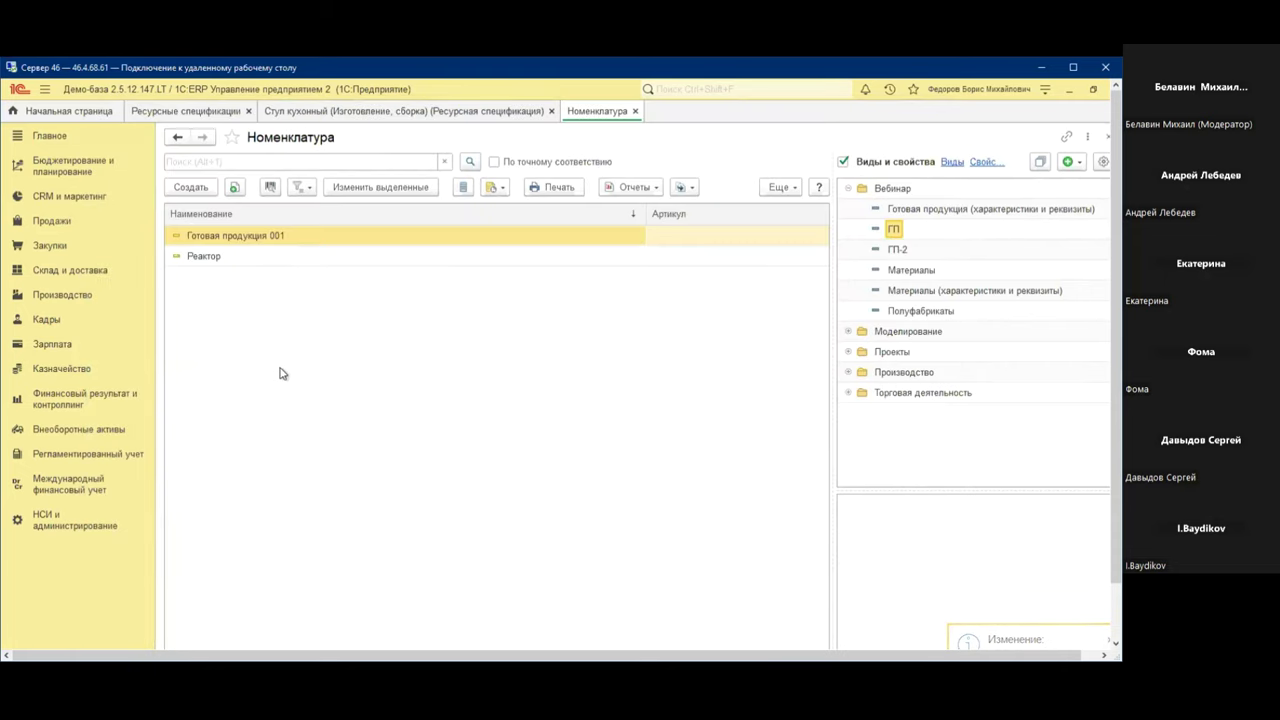
Start a new item of the ГП kind and show all its fields, including the additional attributes
left_click(192, 187)
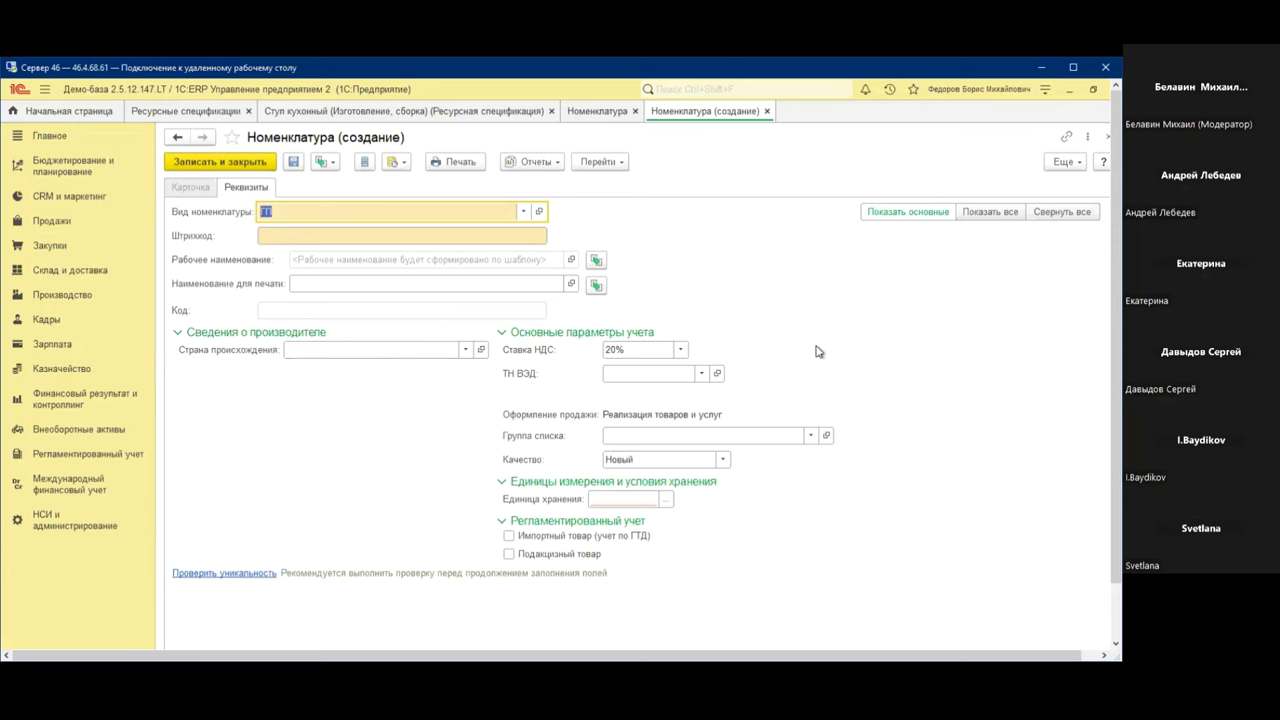
left_click(997, 217)
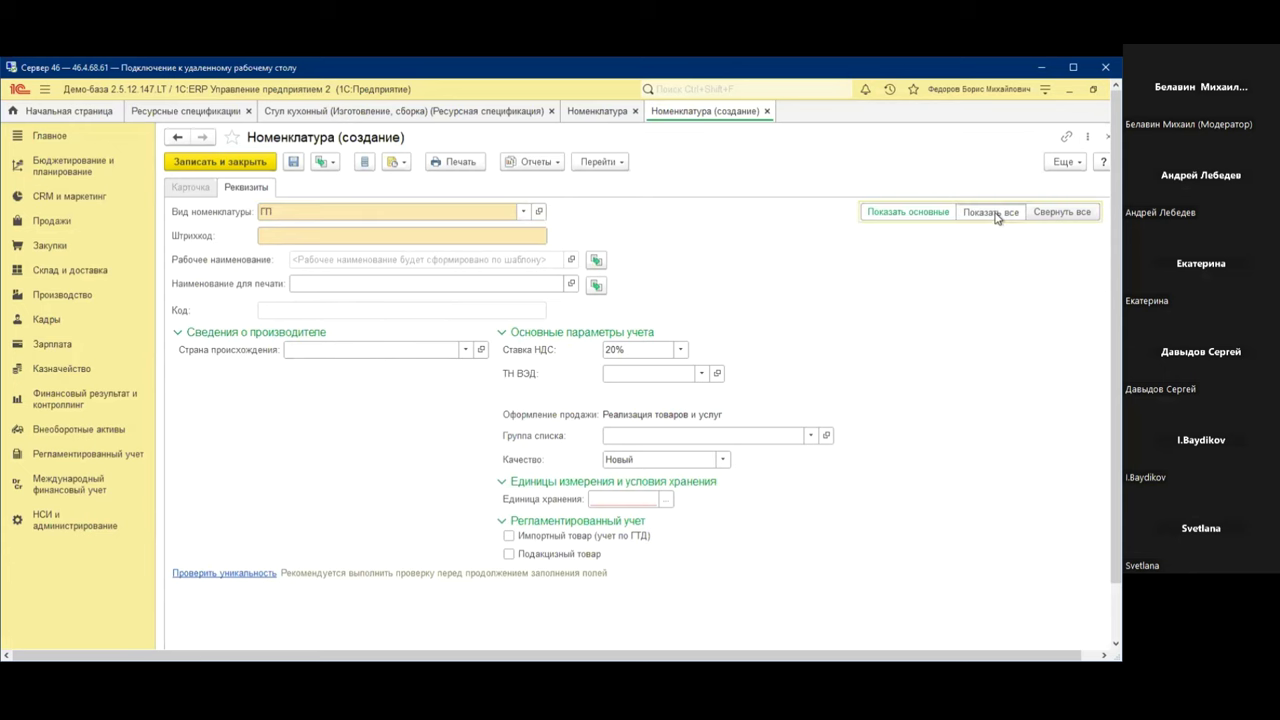
scroll(275, 455, "down", 2)
scroll(270, 458, "down", 4)
scroll(245, 410, "up", 2)
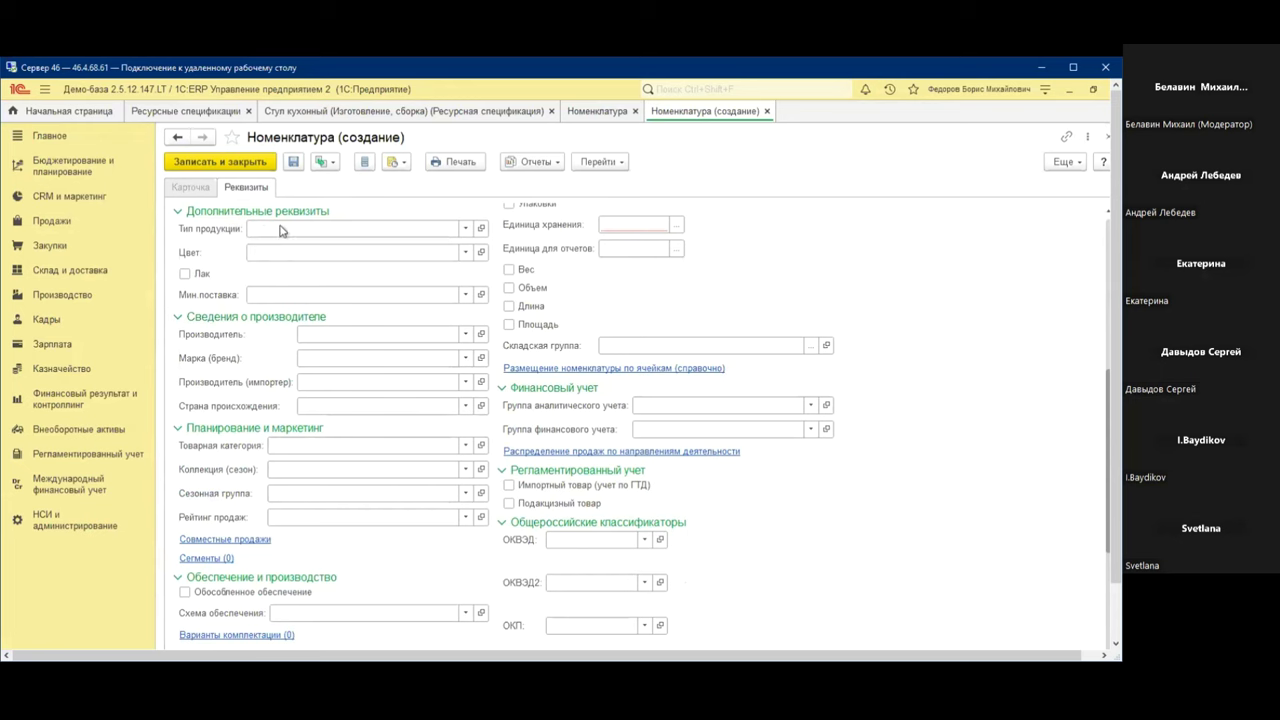
Set the new item's Тип продукции to Стол and Цвет to черный, and enable Лак
left_click(468, 228)
left_click(328, 270)
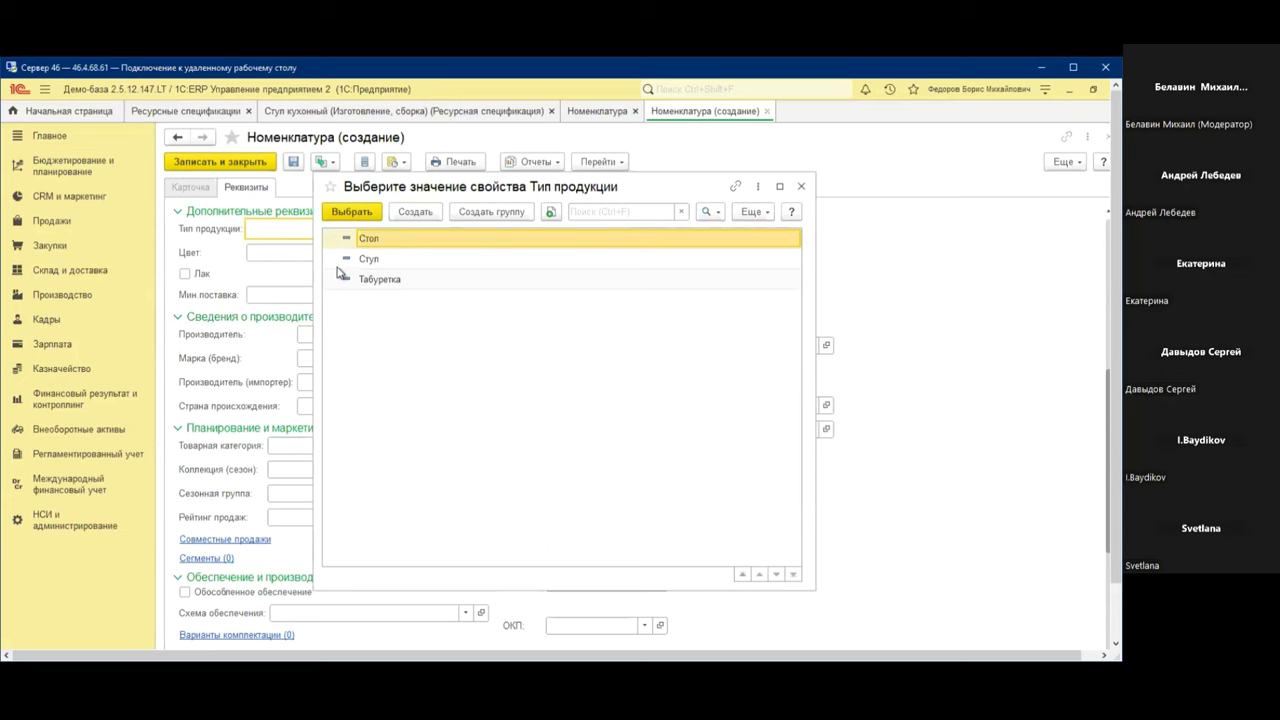
double_click(381, 245)
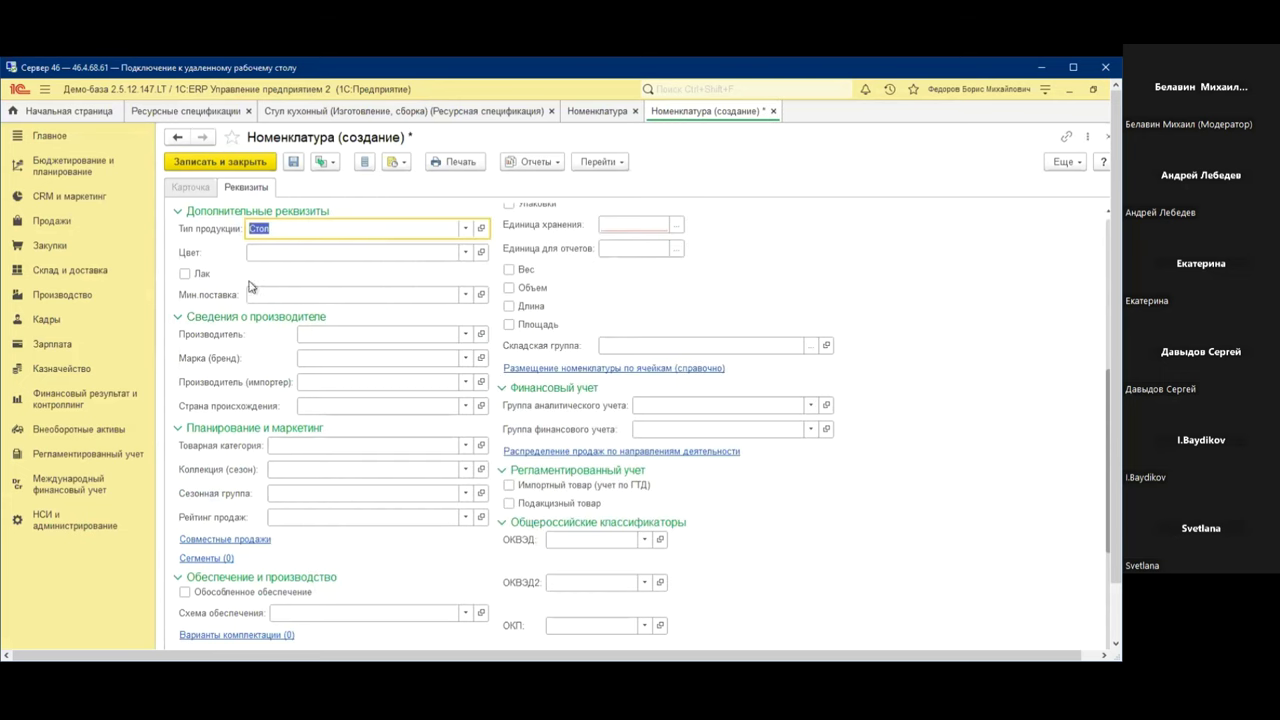
left_click(464, 259)
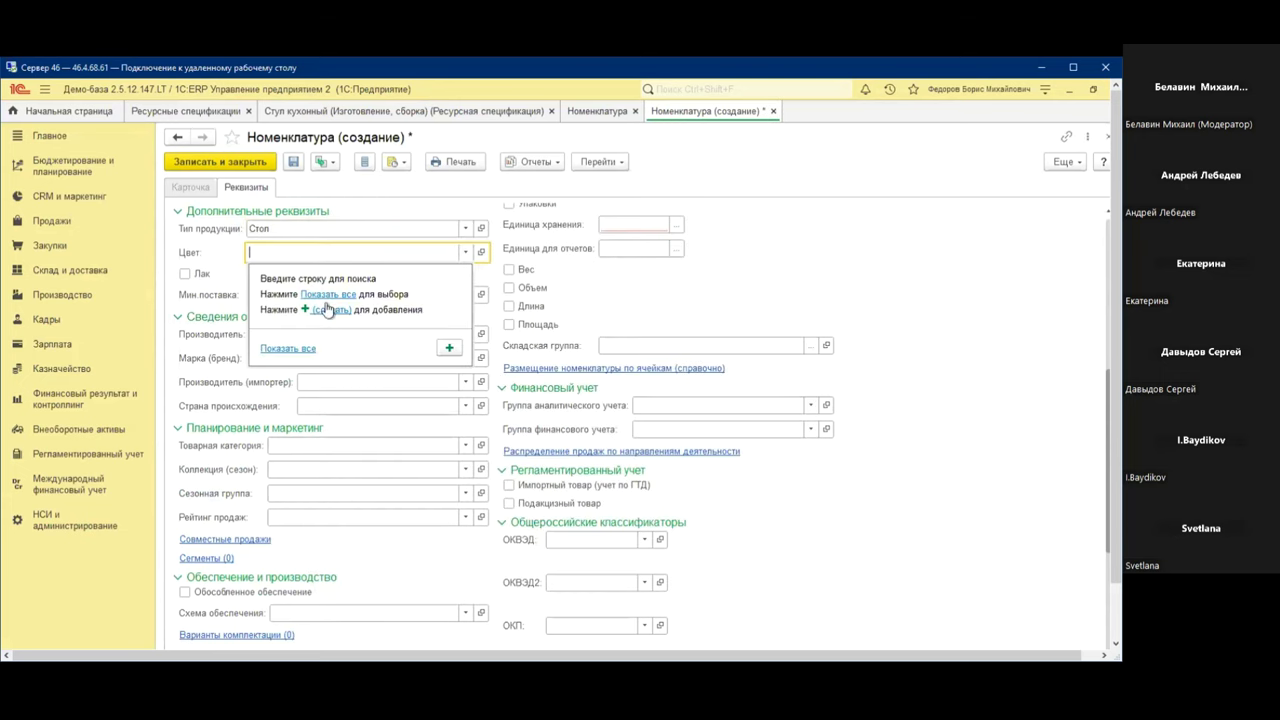
left_click(328, 295)
double_click(386, 280)
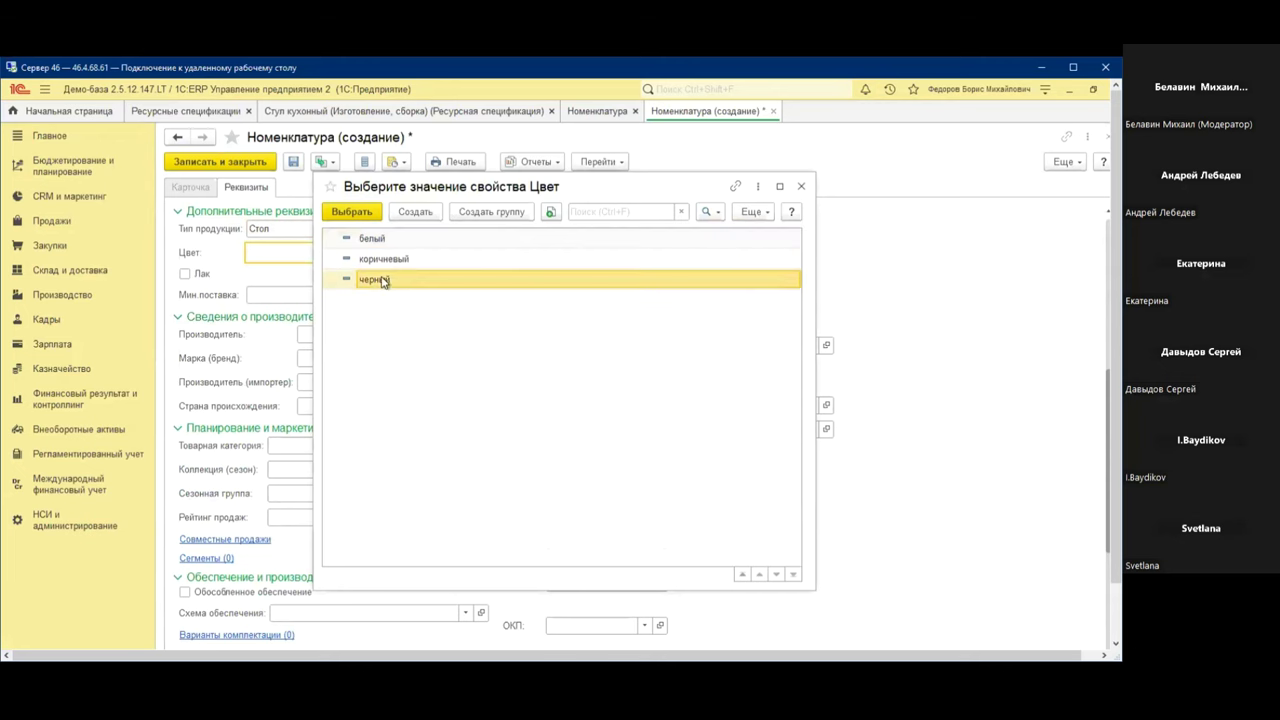
left_click(186, 274)
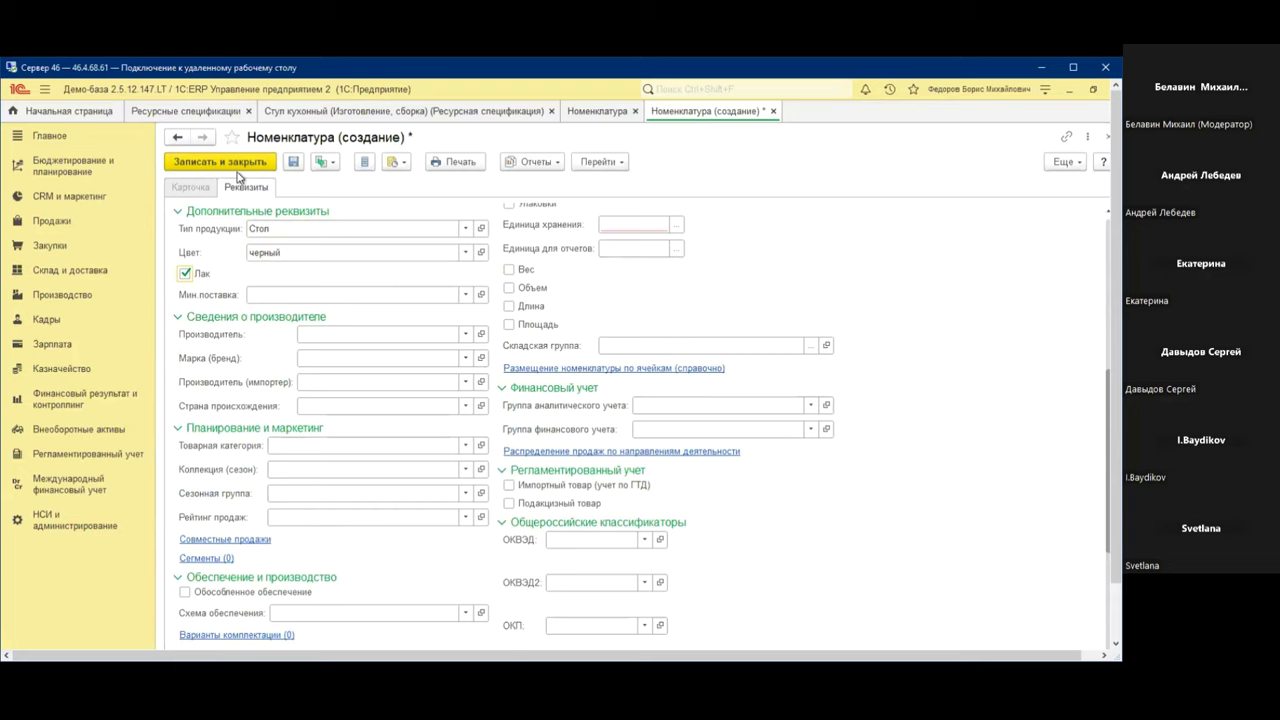
Generate the item's working name from the template, then close the new item without saving
scroll(312, 222, "up", 5)
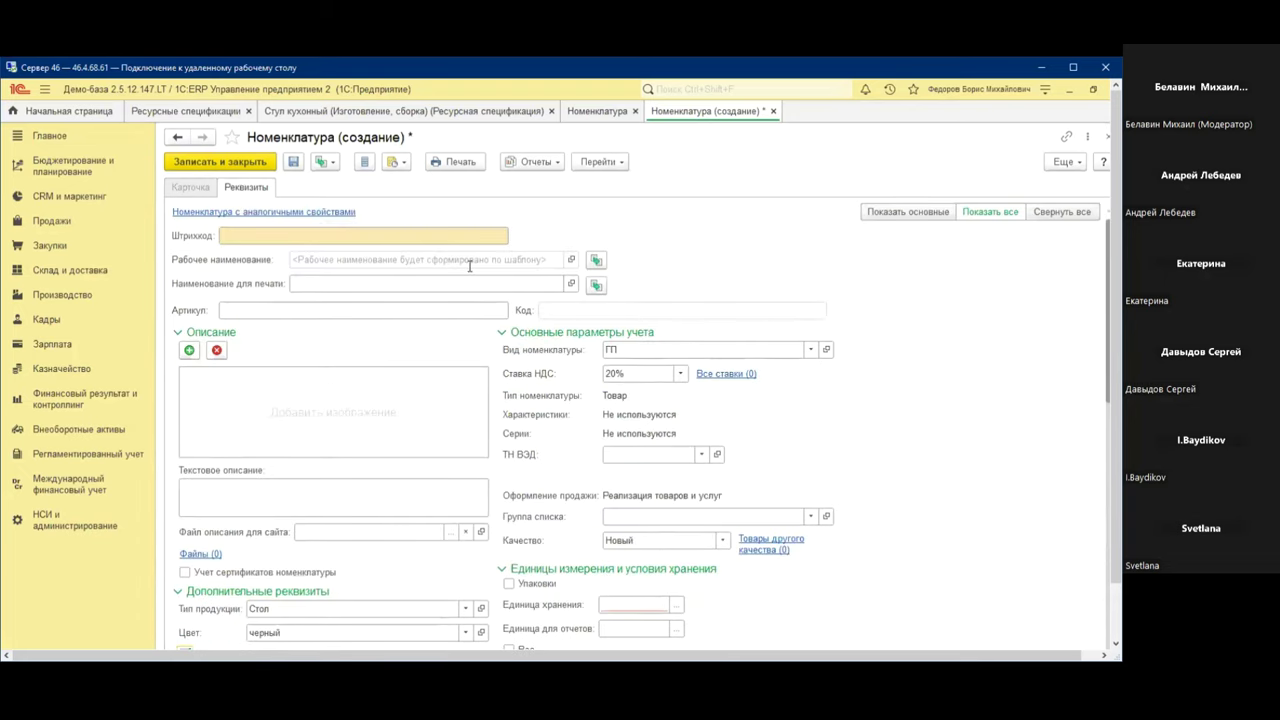
left_click(596, 260)
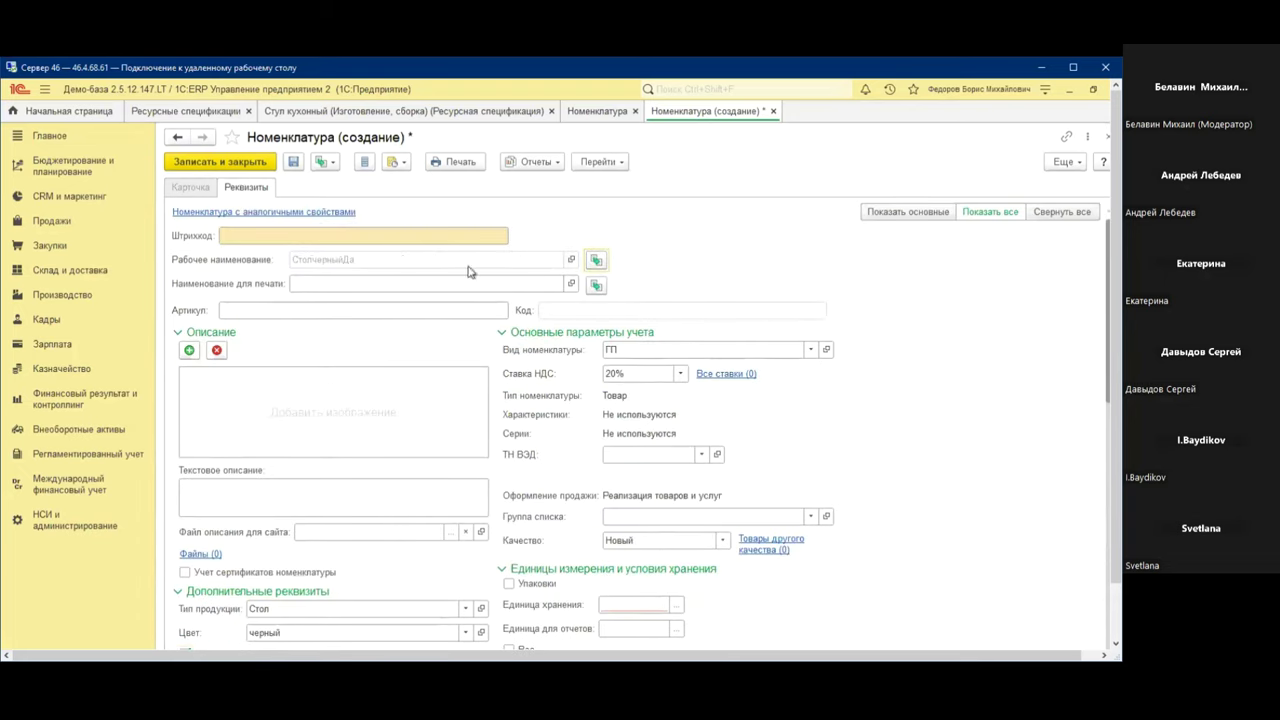
left_click(364, 260)
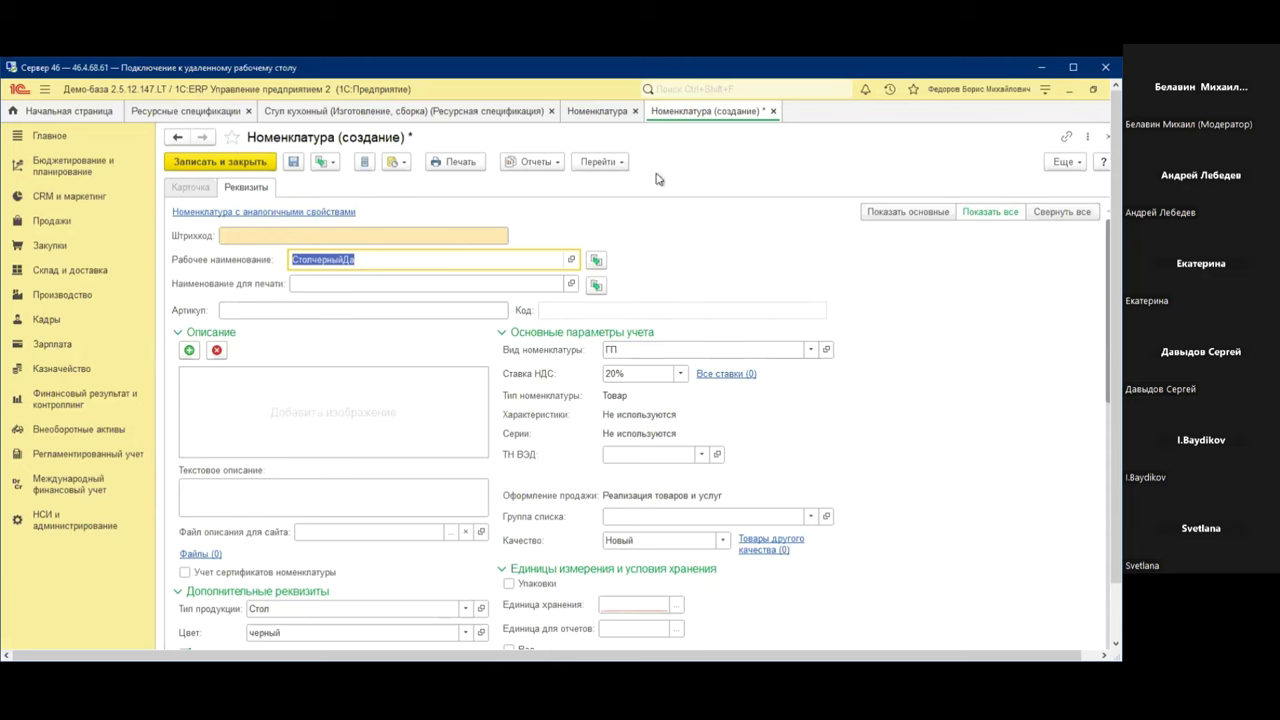
left_click(774, 116)
left_click(614, 420)
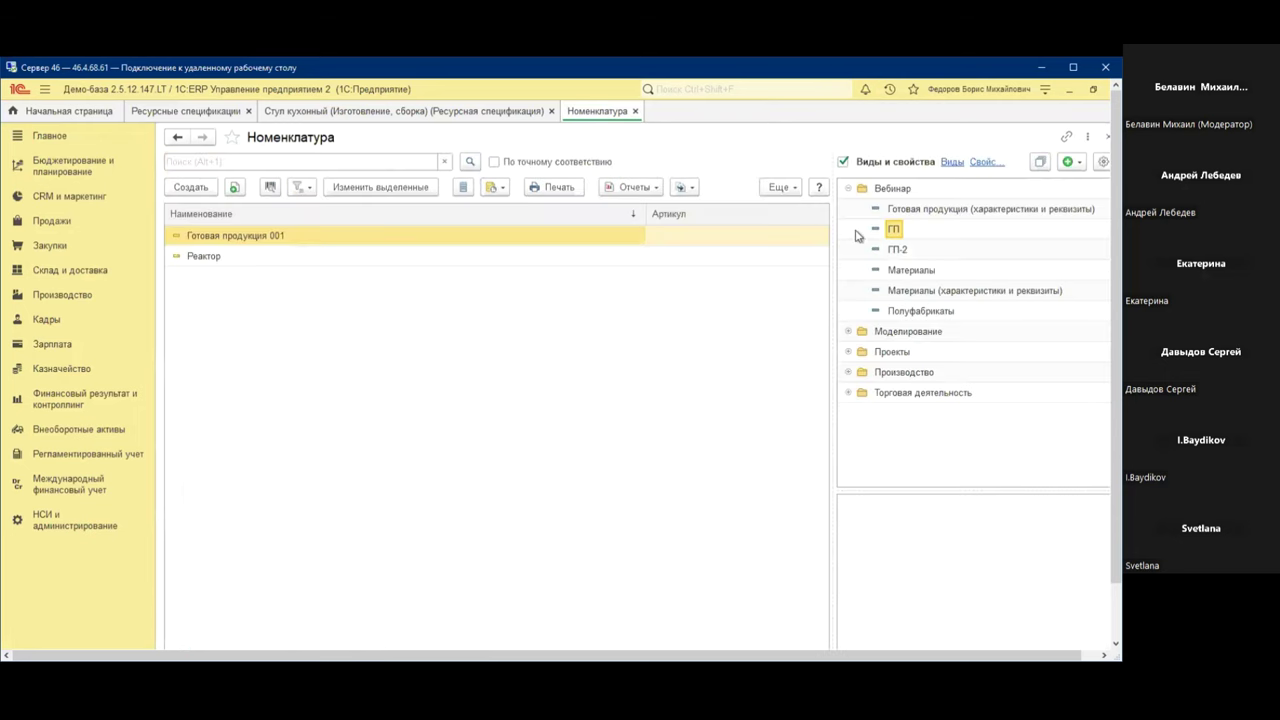
Reopen the ГП item kind and open its working name template formula for editing
double_click(895, 232)
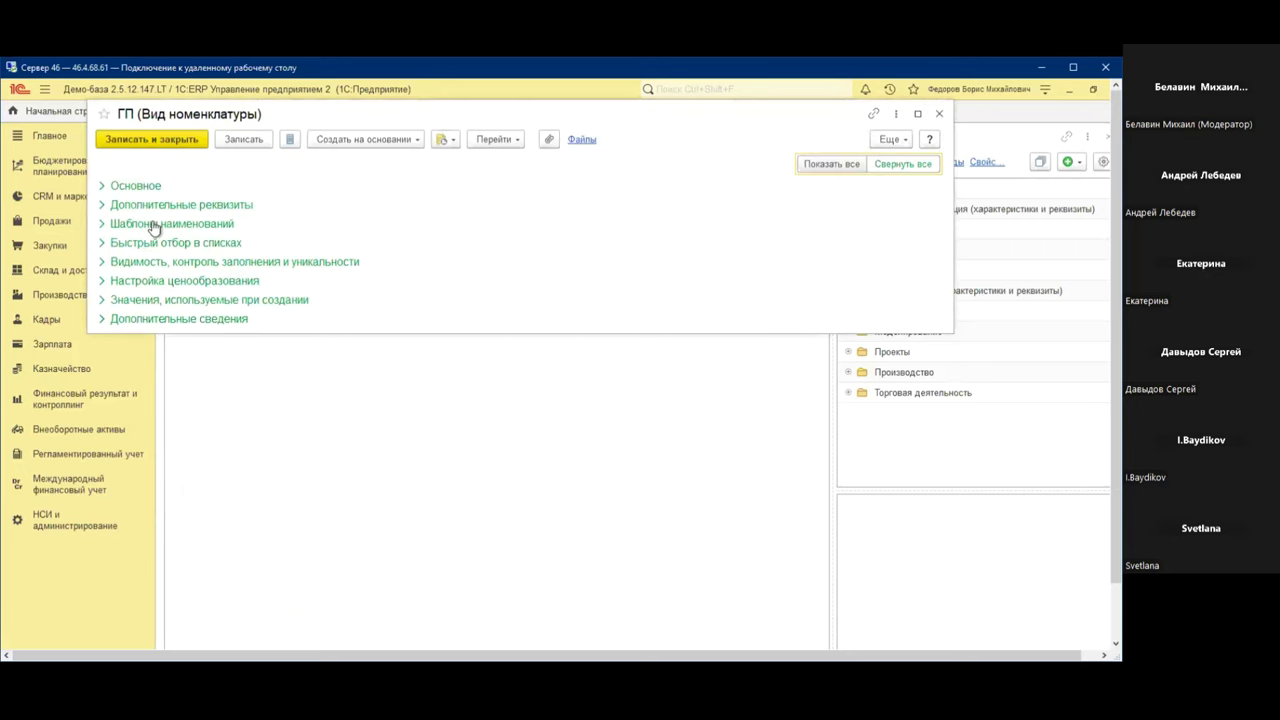
left_click(145, 225)
left_click(208, 290)
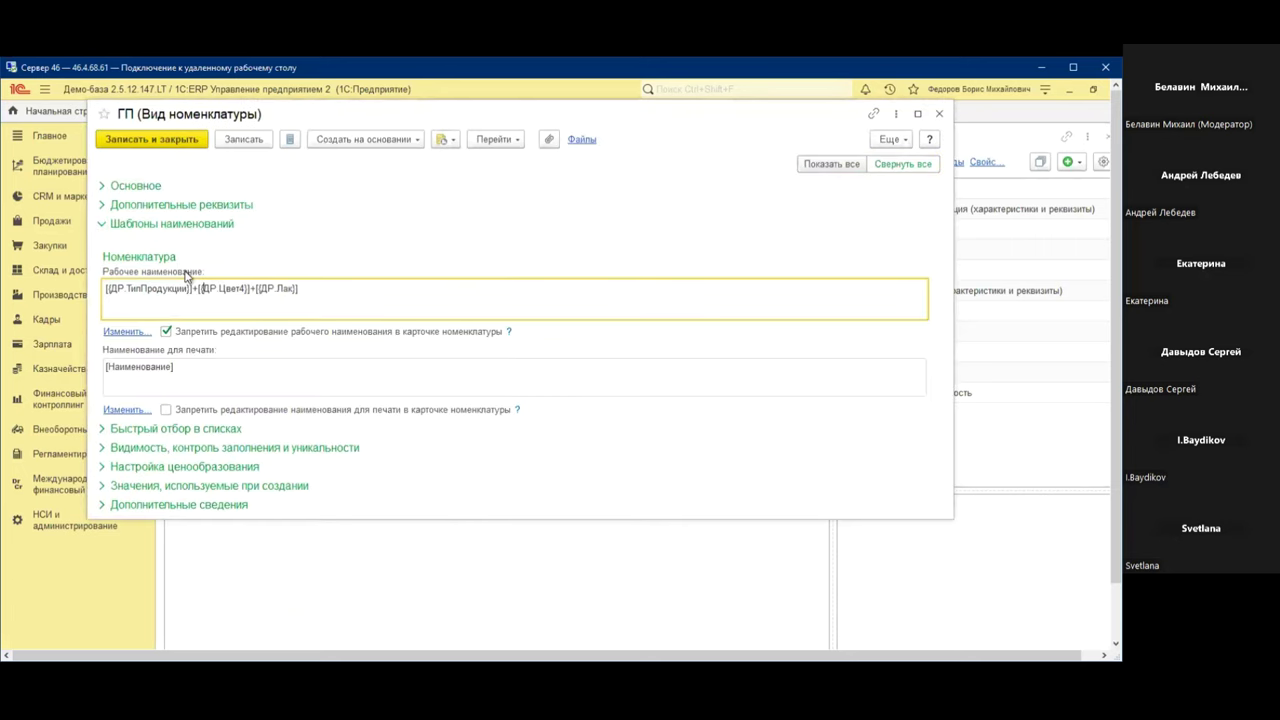
left_click(139, 333)
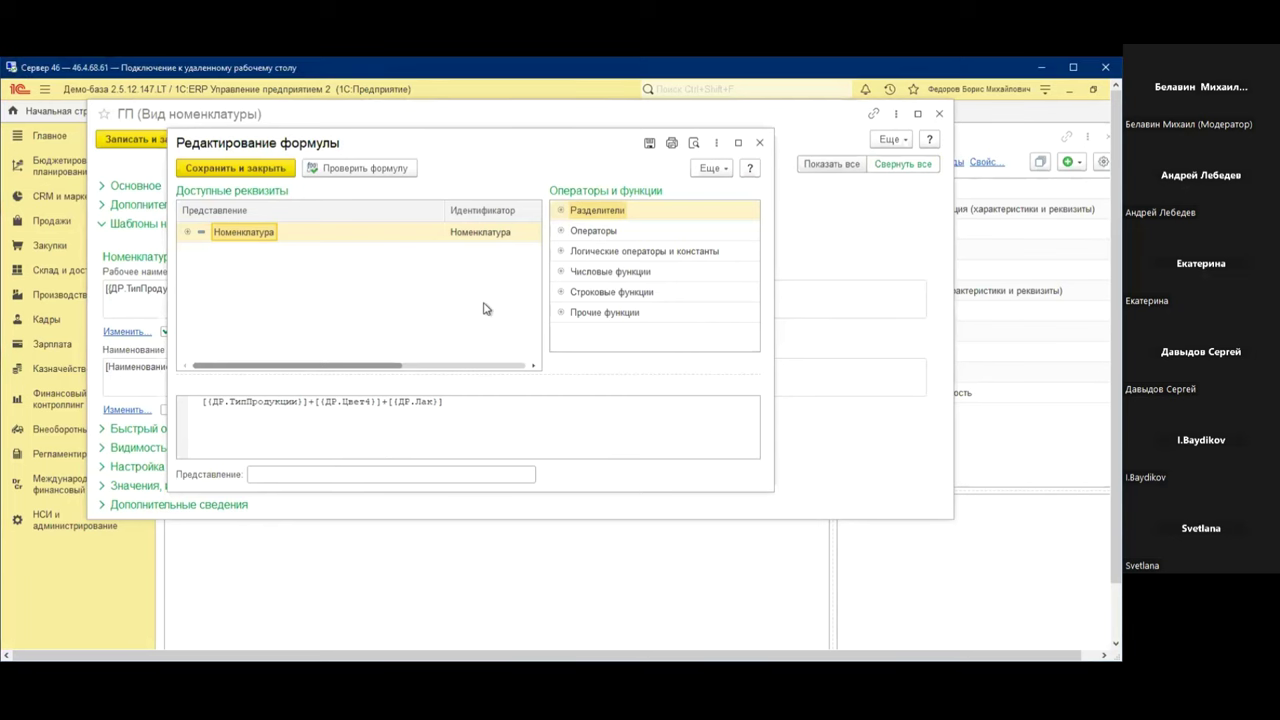
Insert a quoted comma-and-space separator between the Тип продукции and Цвет attributes in the formula
left_click(312, 403)
type("+\"")
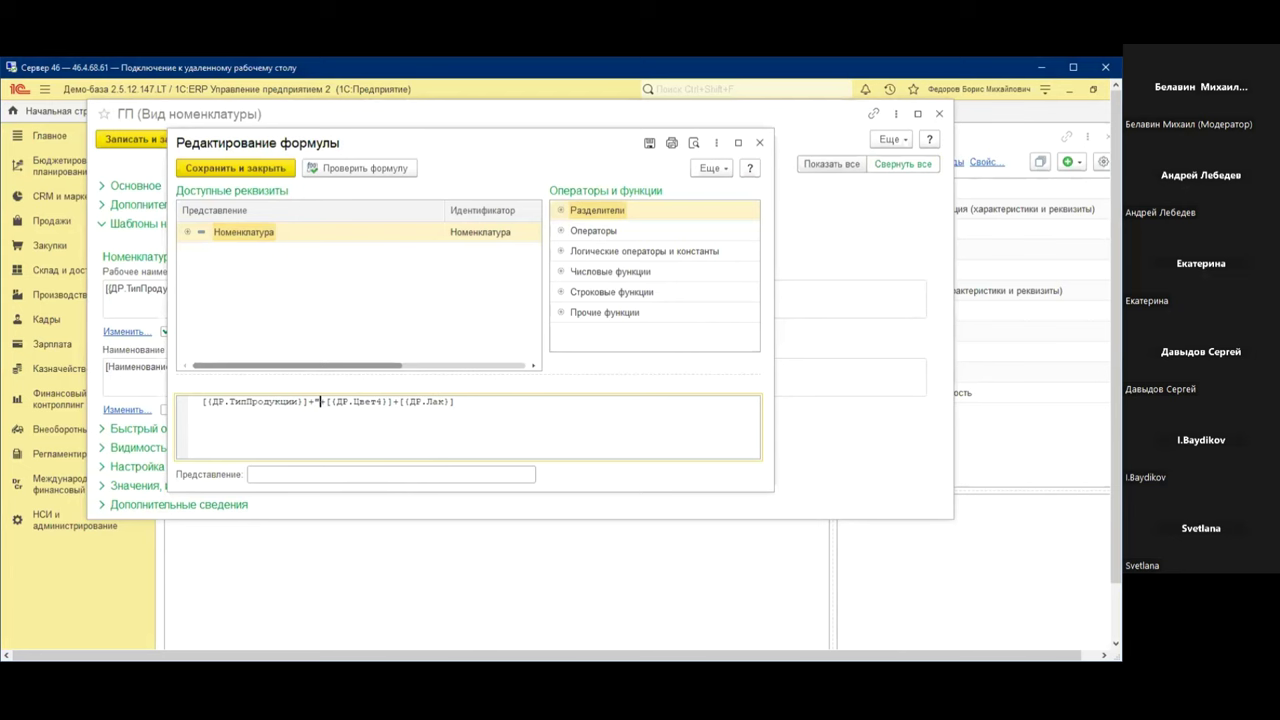
type(", \"")
key("Left")
key("Left")
type("б")
key("BackSpace")
Insert a quoted comma-and-space separator between the Цвет and Лак attributes and check the formula
type("+\"")
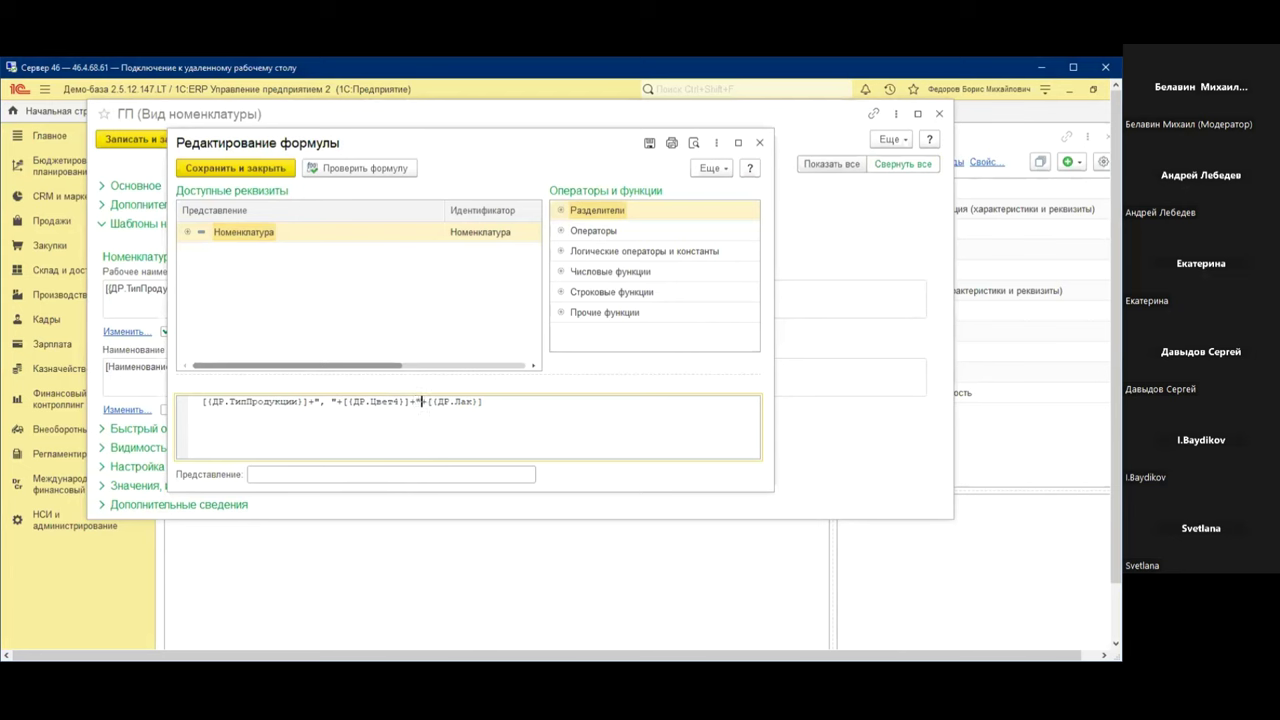
type("б")
key("BackSpace")
type(", @")
key("BackSpace")
type("\"")
left_click(352, 172)
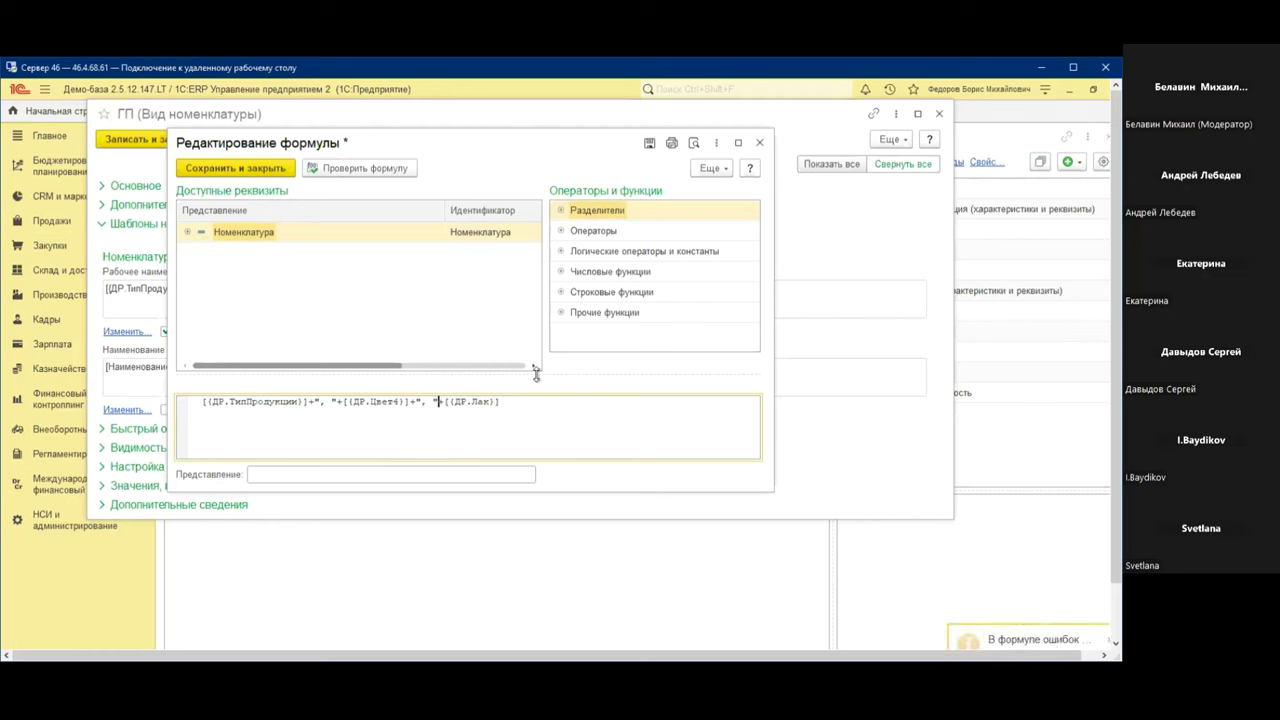
Split the formula into three lines, one attribute per line, keeping each separator behind the attribute it follows
left_click(422, 402)
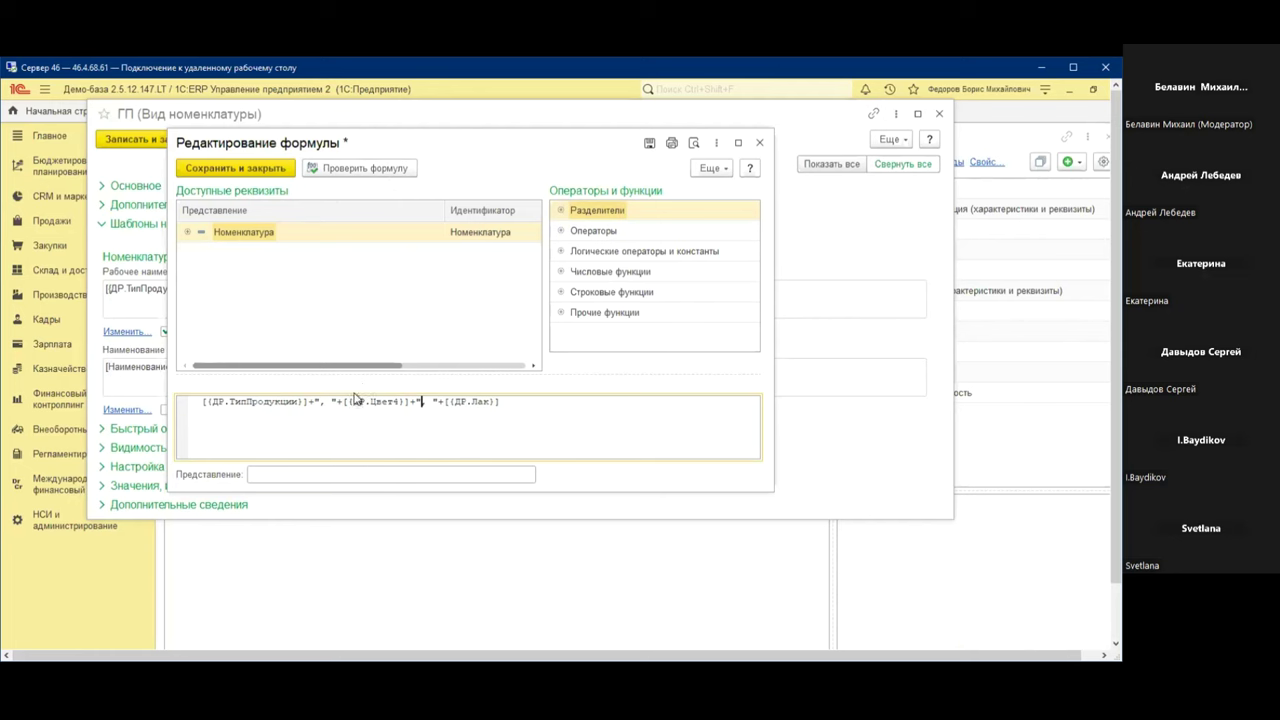
type(",")
left_click(314, 401)
key("Return")
key("Right")
key("Left")
key("Left")
key("Left")
key("Right")
key("Return")
key("Right")
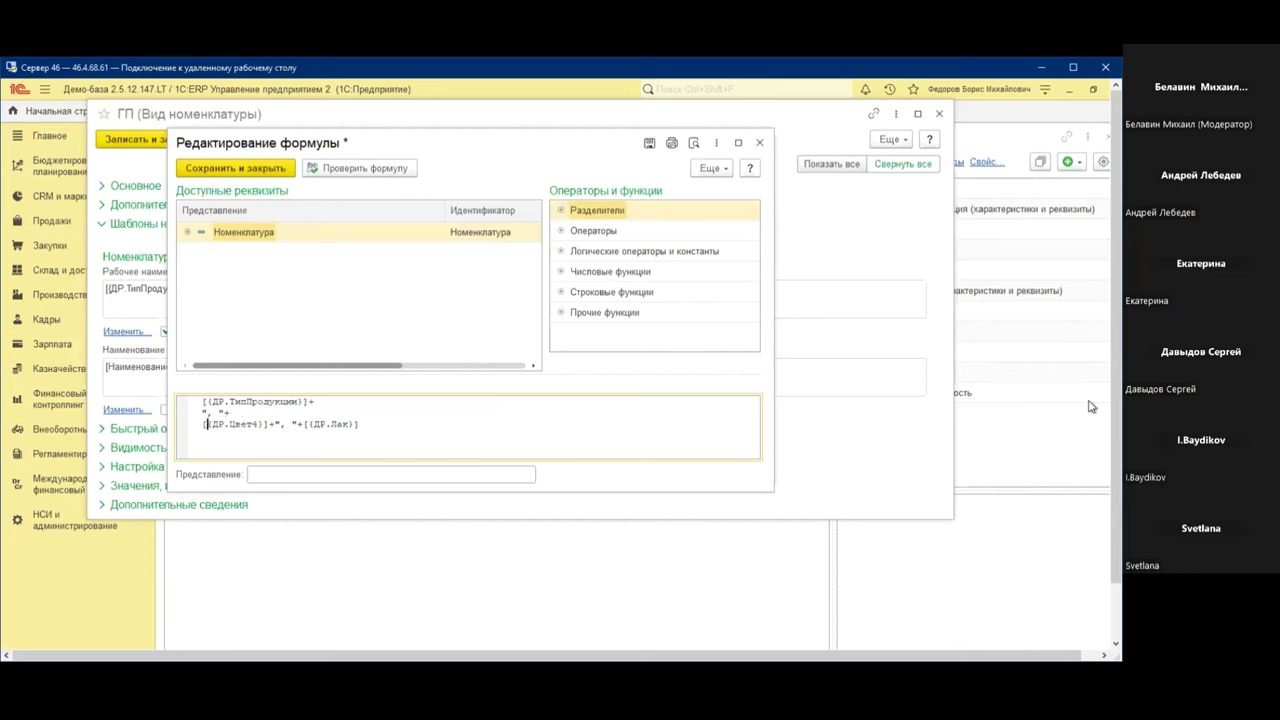
key("Left")
key("Return")
key("Right")
key("Right")
key("Return")
key("Up")
key("Up")
key("End")
key("Delete")
key("Up")
key("Up")
key("Delete")
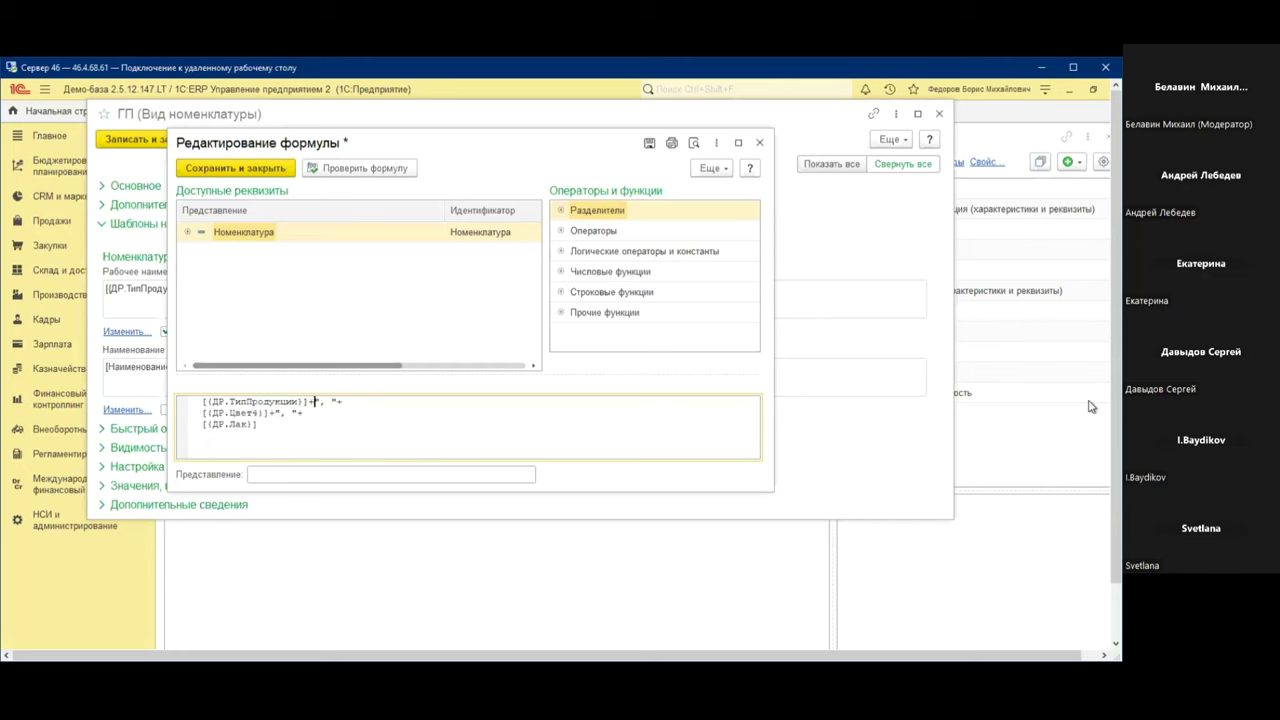
Add the label "цвет:" to the separator text after the Тип продукции attribute
left_click(416, 424)
left_click(284, 377)
left_click(385, 401)
key("Left")
key("Left")
key("Left")
key("Left")
key("Left")
key("Left")
key("Left")
key("Left")
key("Left")
key("Left")
type("цвет:")
Add the lowercase label "лак:" to the separator text after the Цвет attribute
left_click(291, 413)
type("Лак:")
key("Left")
key("Left")
key("Left")
key("Left")
key("Delete")
type("л")
key("Right")
key("Right")
key("Right")
Check the labelled formula and save its changes, then save and close the ГП item kind
left_click(355, 170)
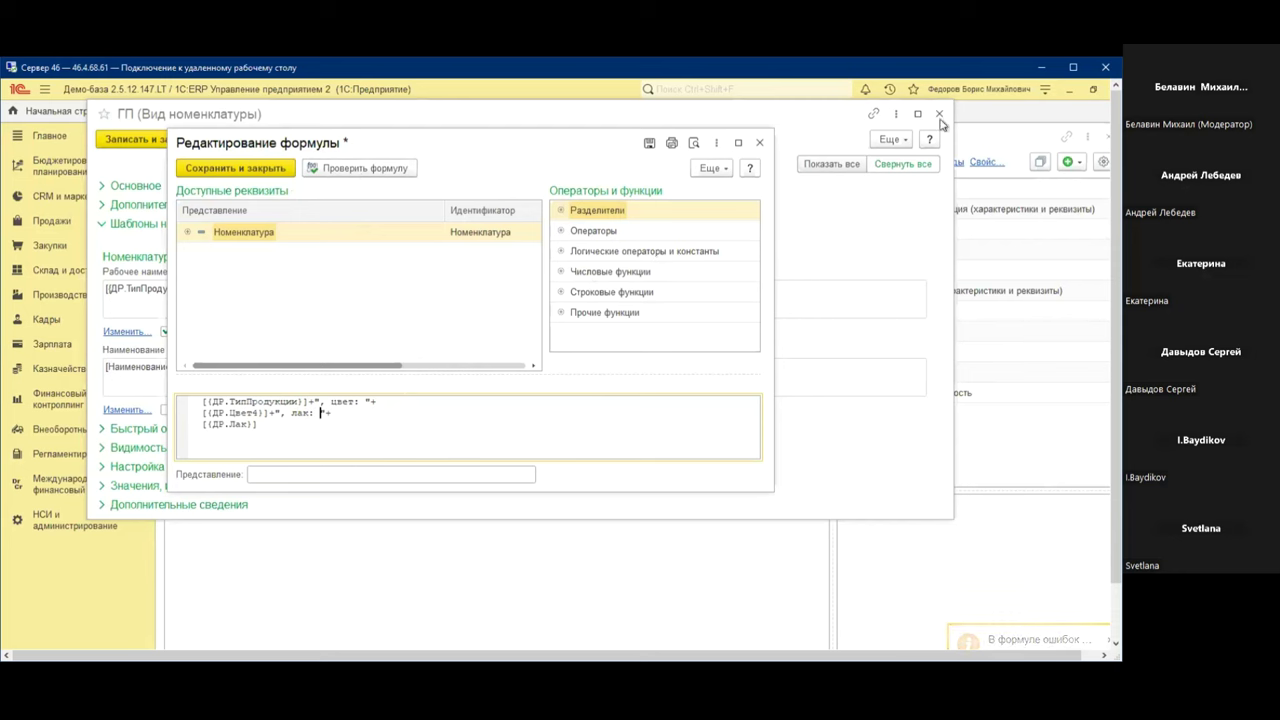
left_click(759, 146)
left_click(453, 346)
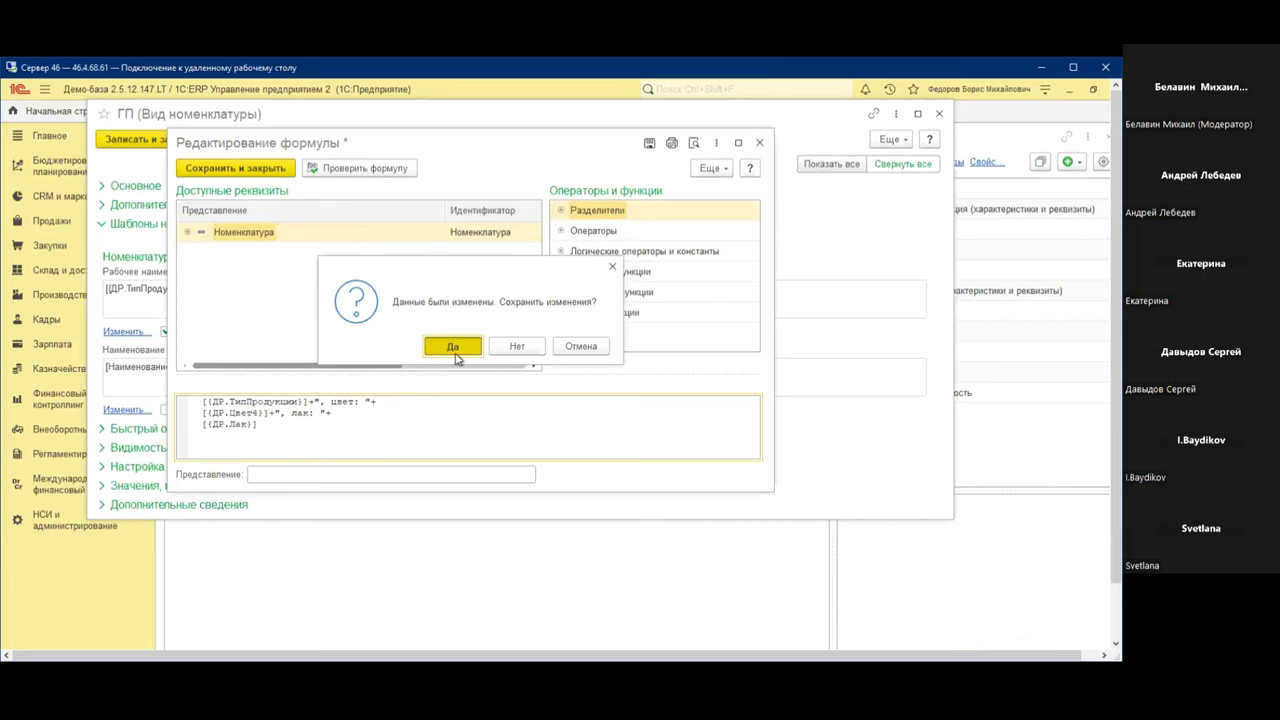
left_click(152, 140)
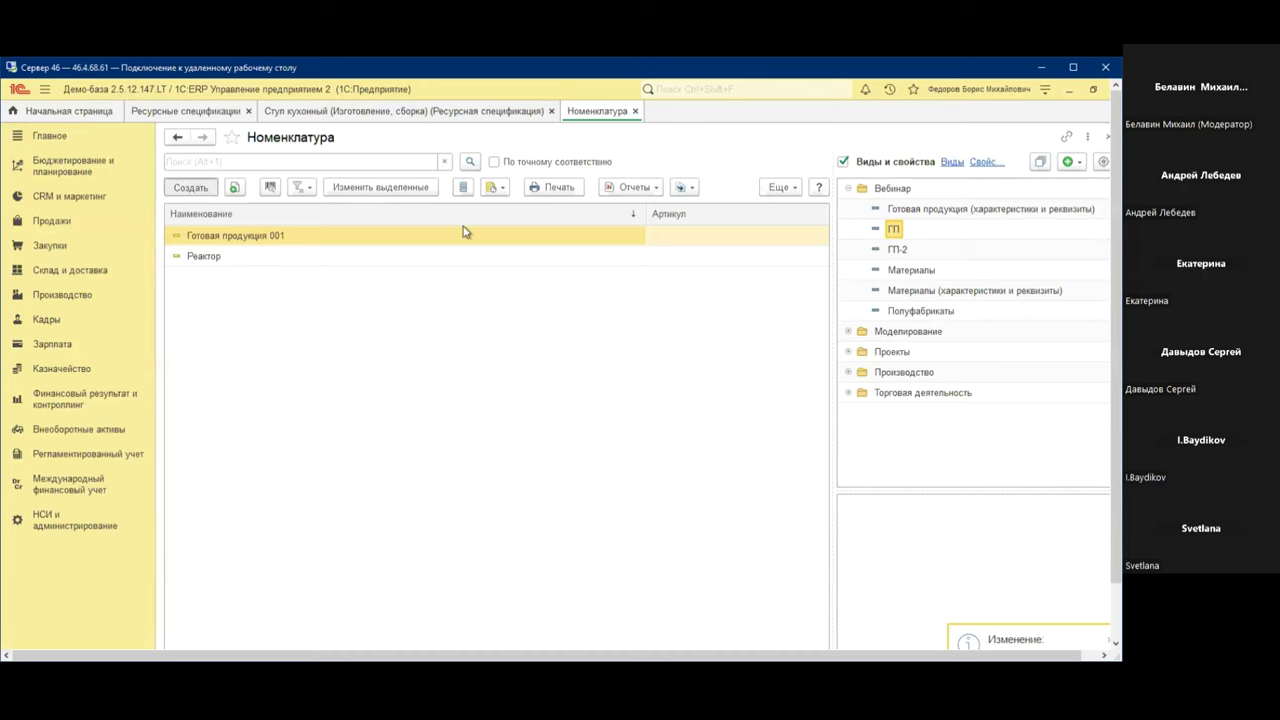
Start a new ГП item and set Тип продукции to Стол, Цвет to черный and Лак enabled
key("Insert")
left_click(986, 214)
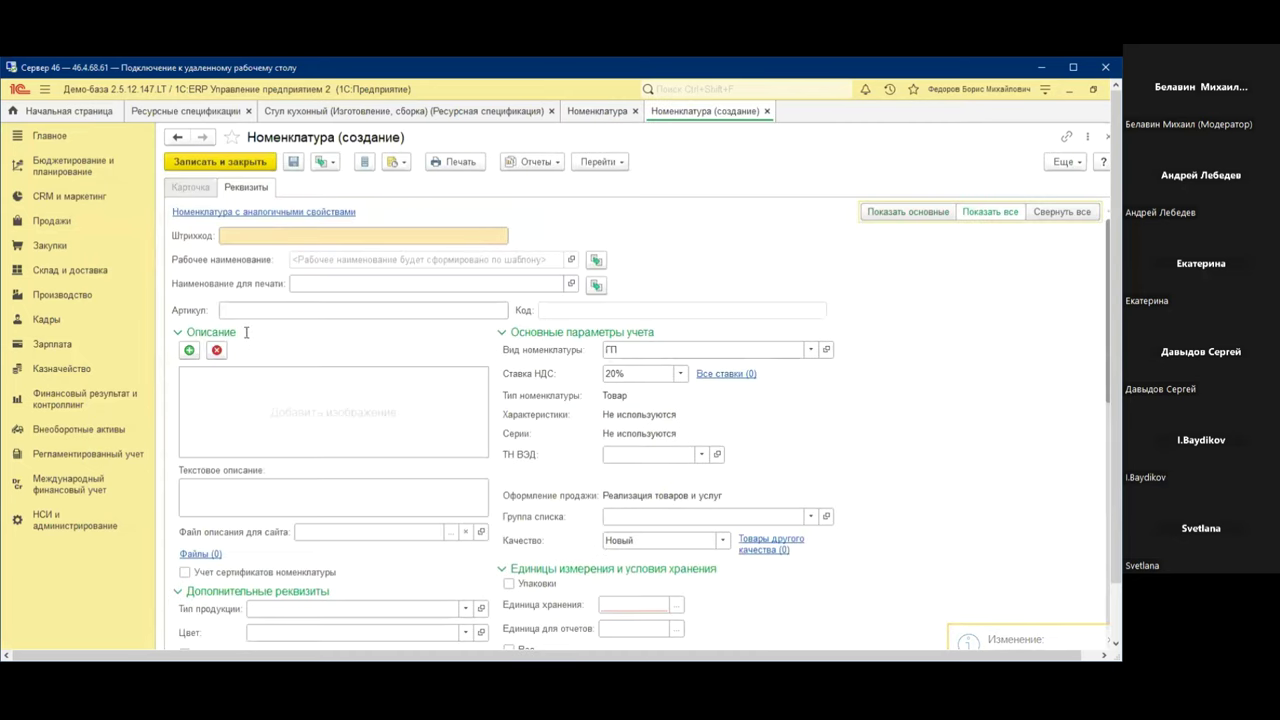
scroll(323, 520, "down", 5)
left_click(320, 380)
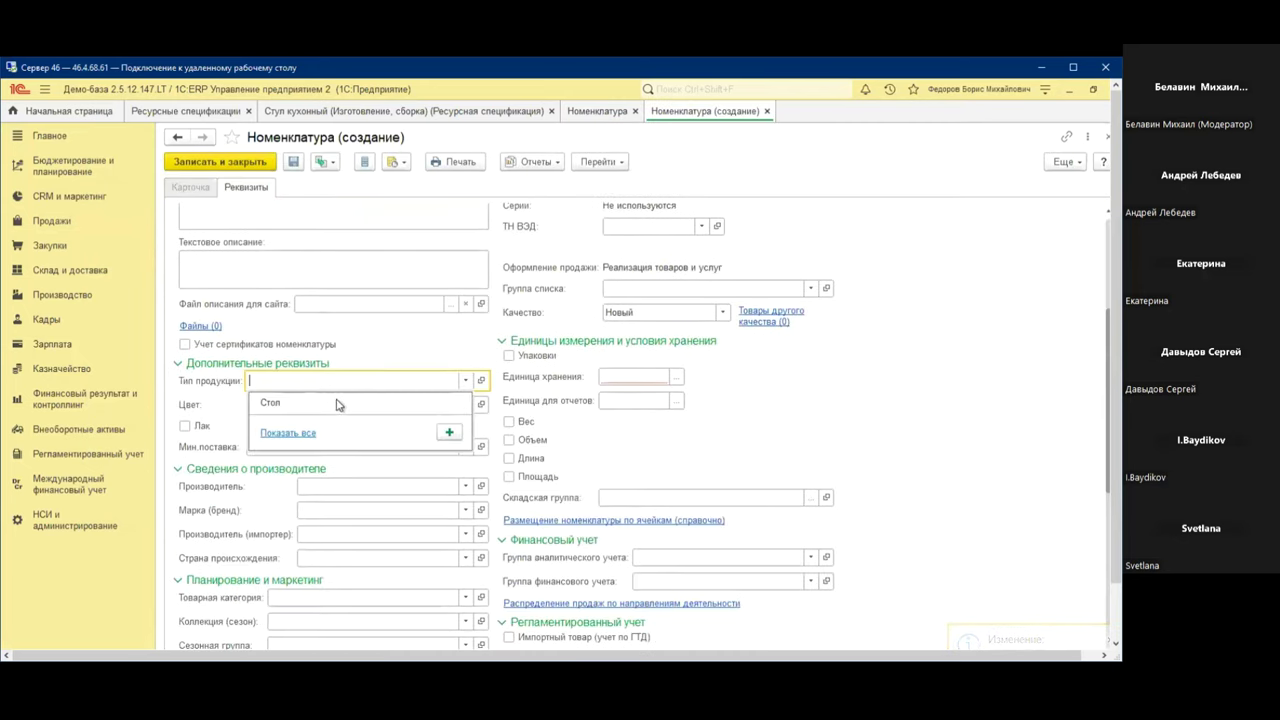
left_click(337, 402)
left_click(308, 404)
left_click(343, 428)
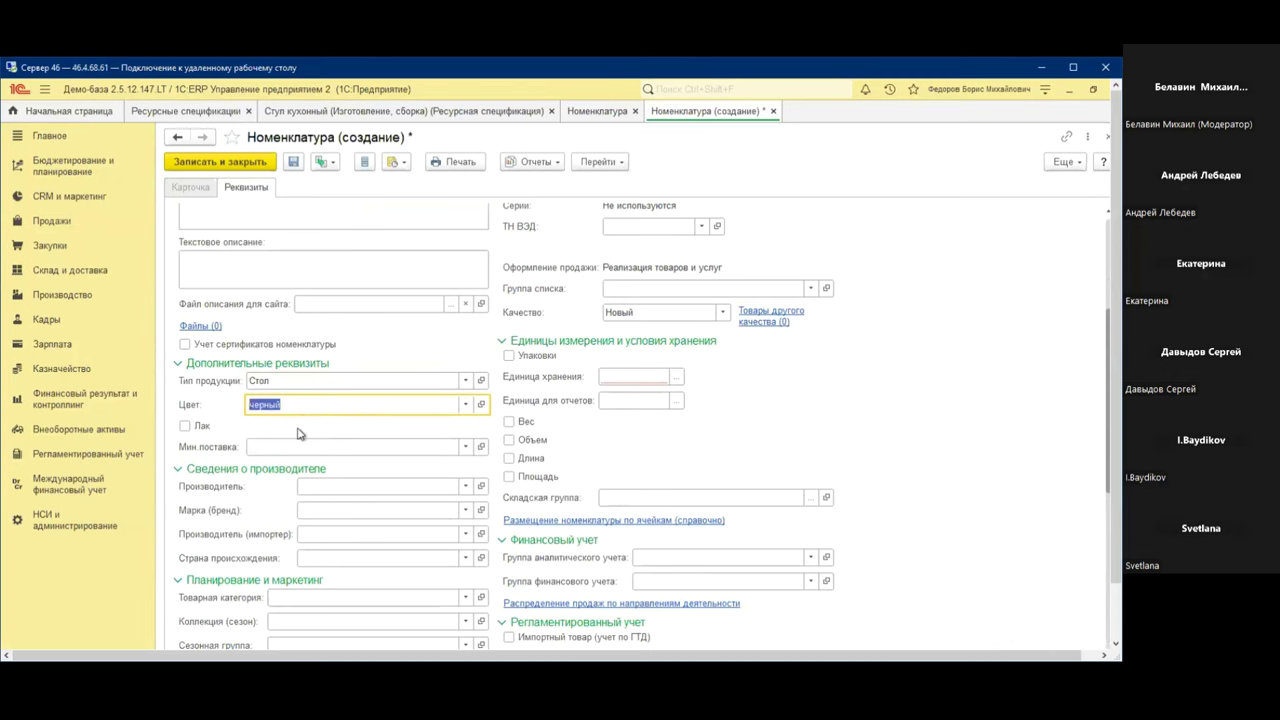
left_click(185, 426)
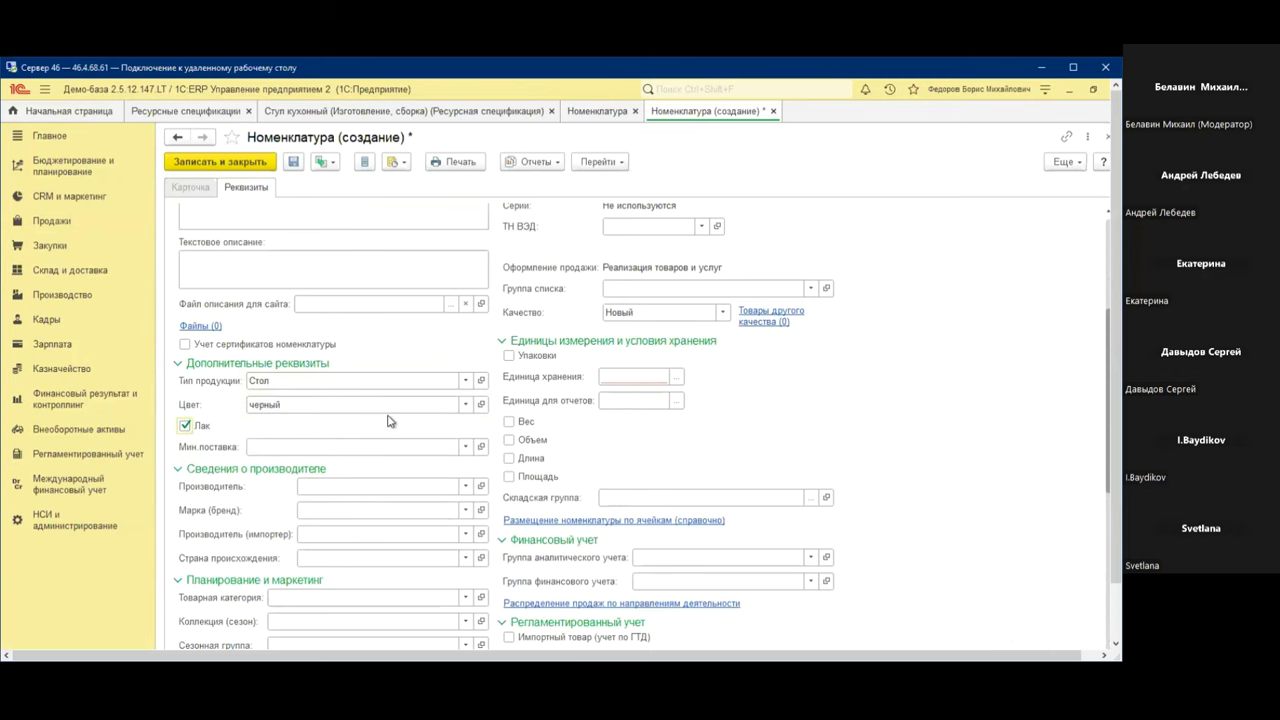
Generate the new item's working name from the template, then close the item without saving it
scroll(390, 420, "up", 5)
left_click(596, 260)
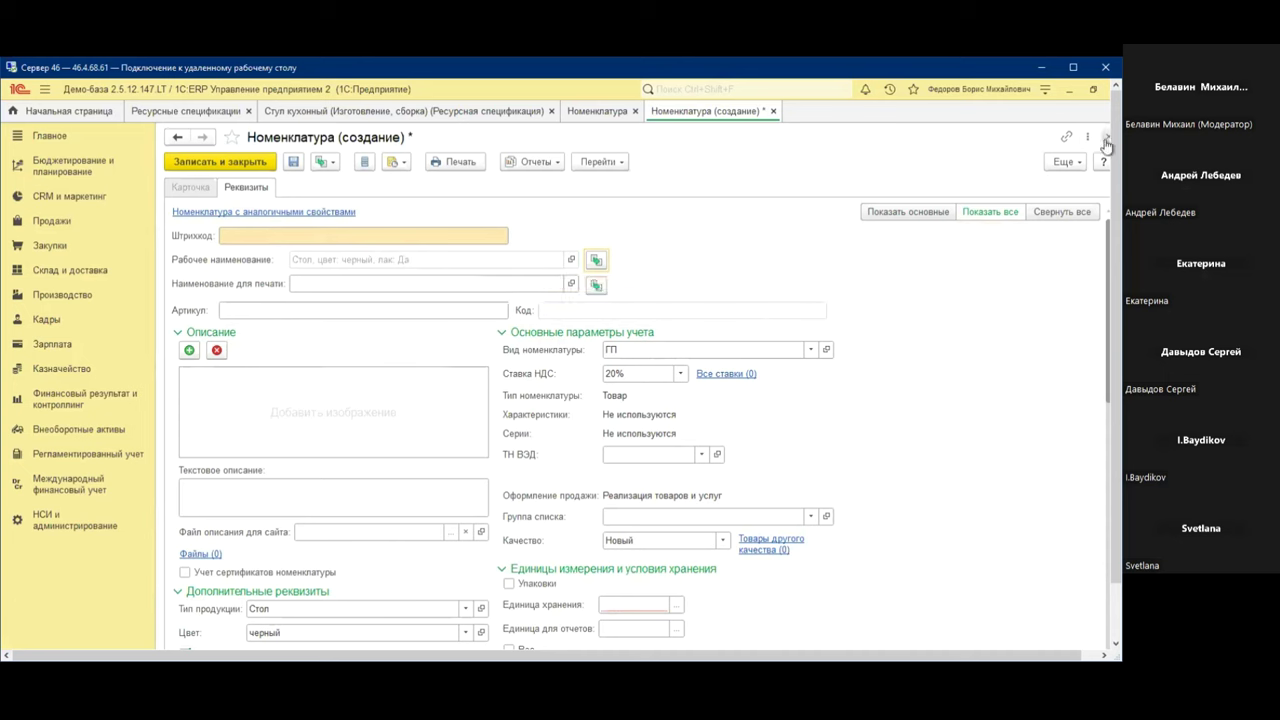
left_click(1106, 138)
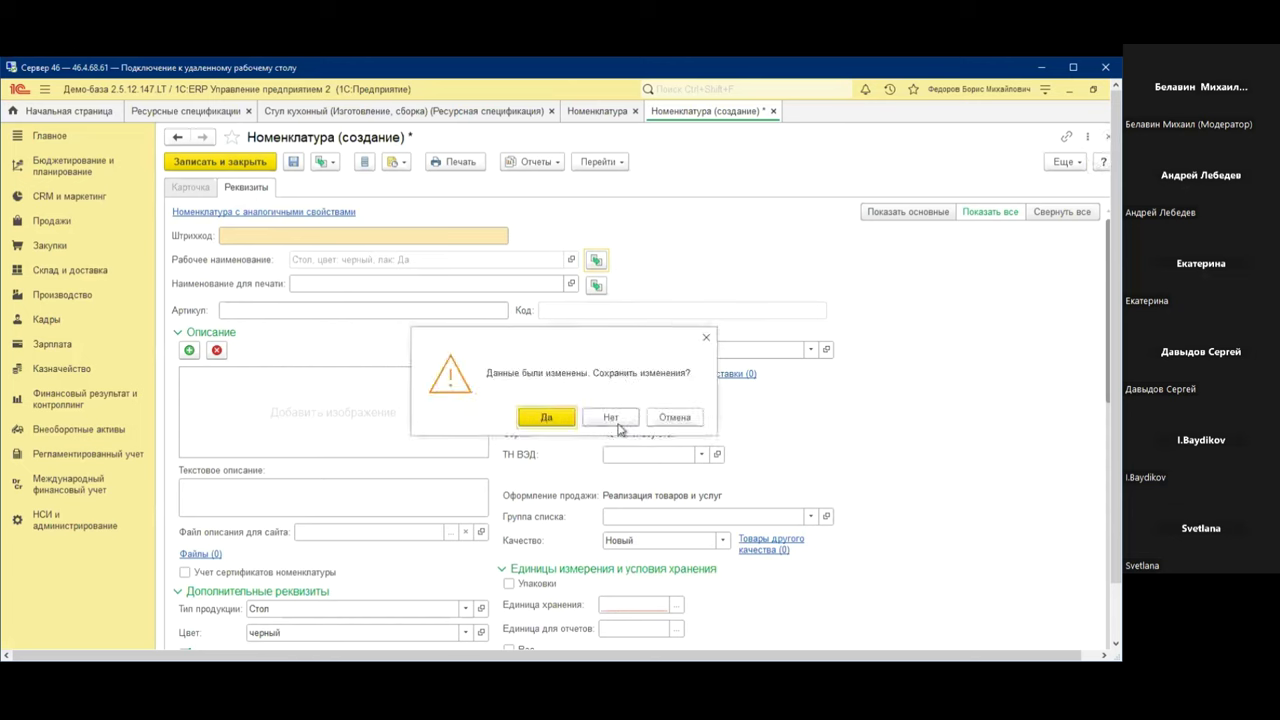
left_click(617, 424)
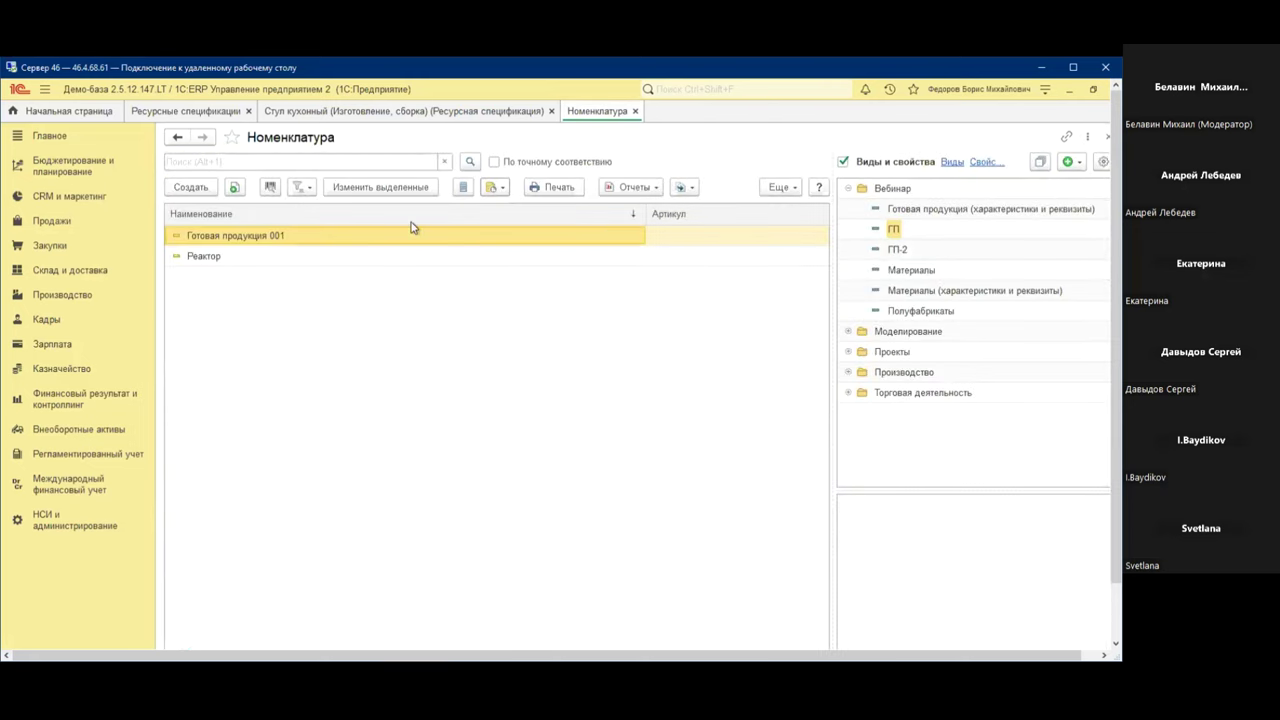
Open the working-name template formula of the ГП item kind for editing
left_click(370, 189)
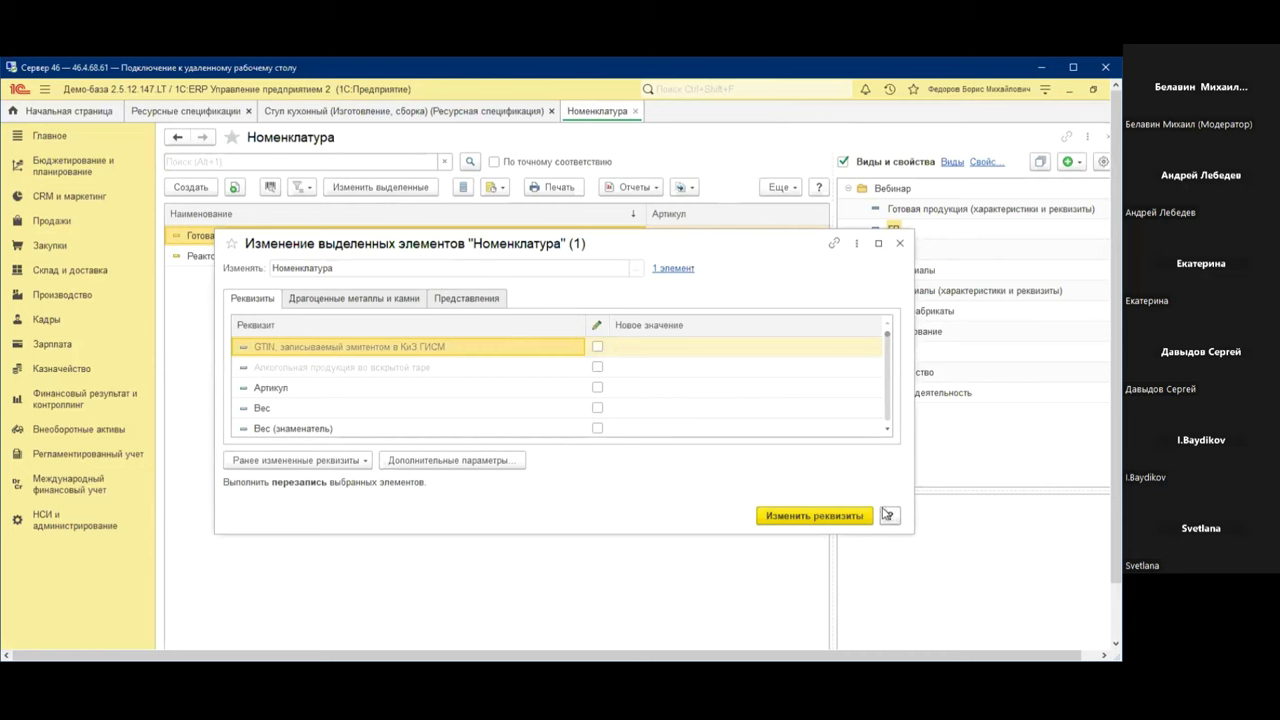
left_click(899, 243)
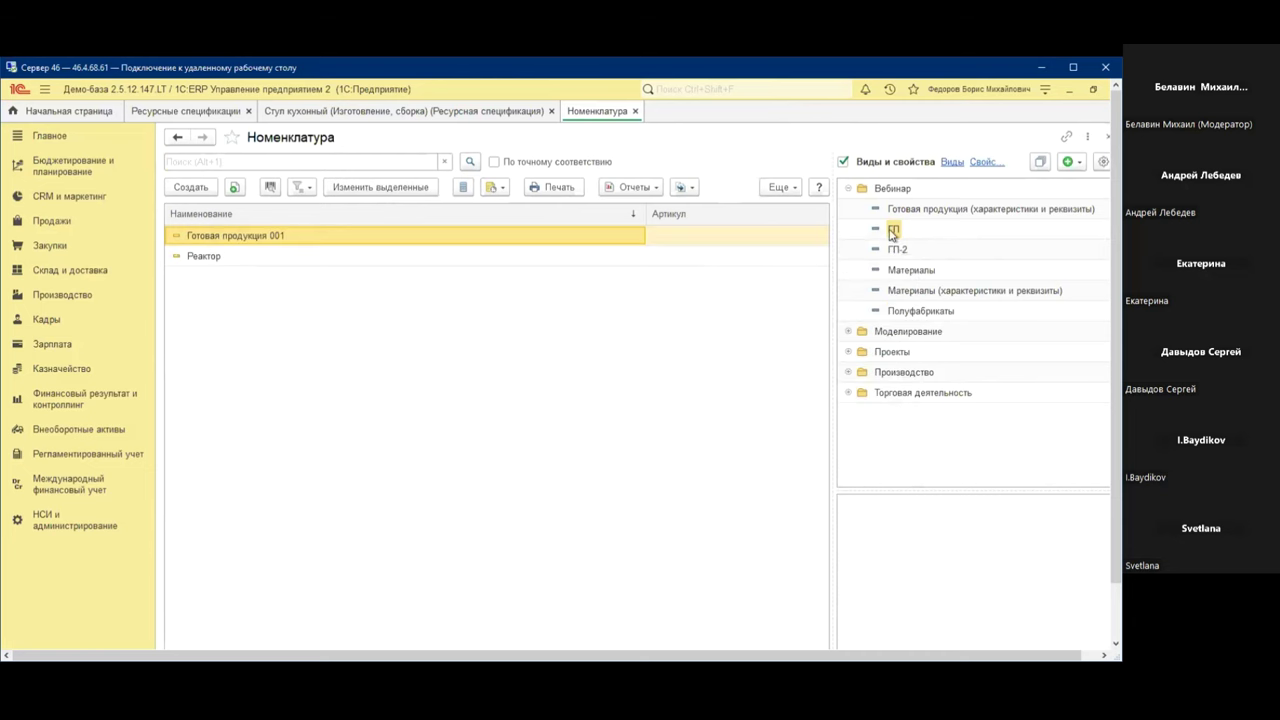
double_click(890, 229)
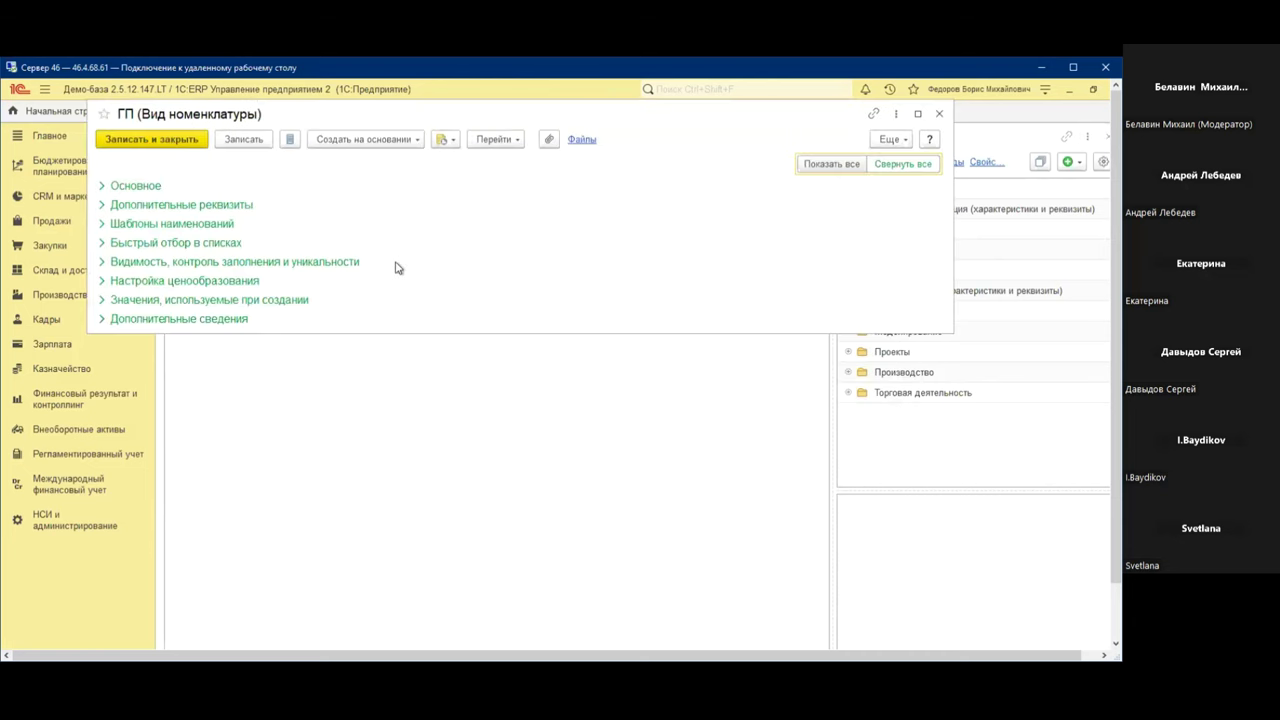
left_click(106, 223)
left_click(136, 332)
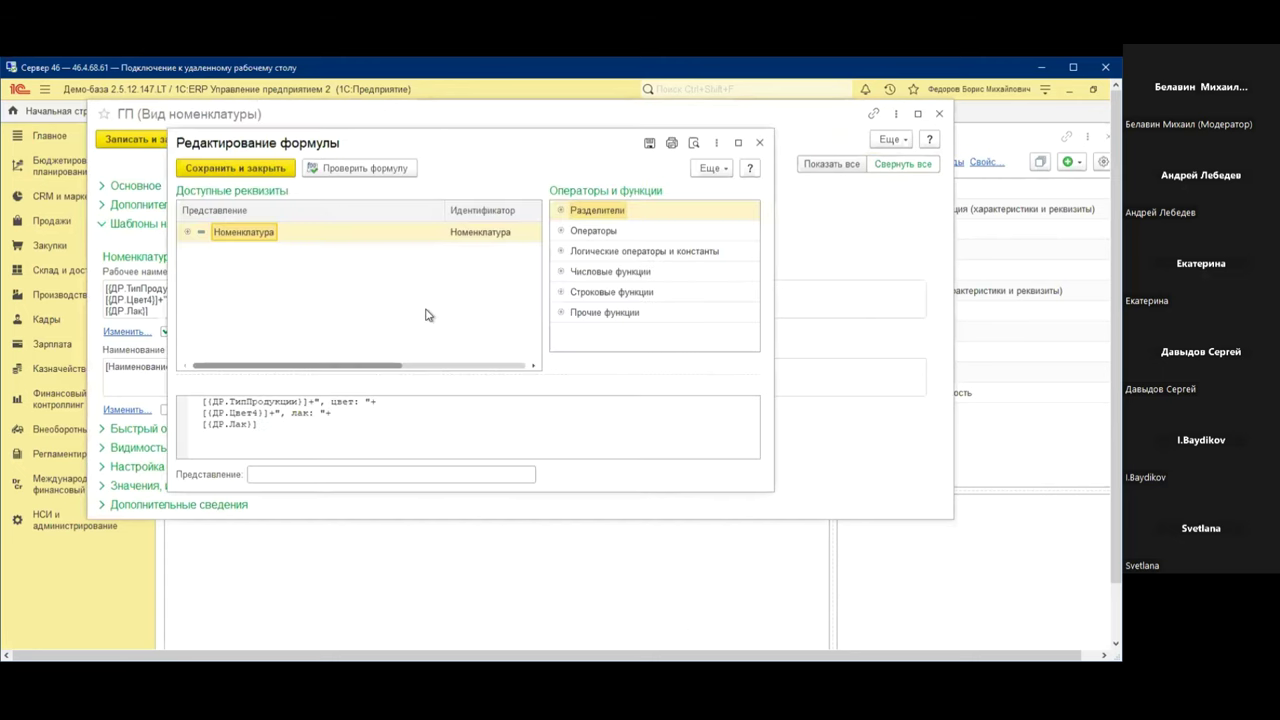
Insert spacing at the start of the third formula line, in front of the Лак attribute
left_click(326, 413)
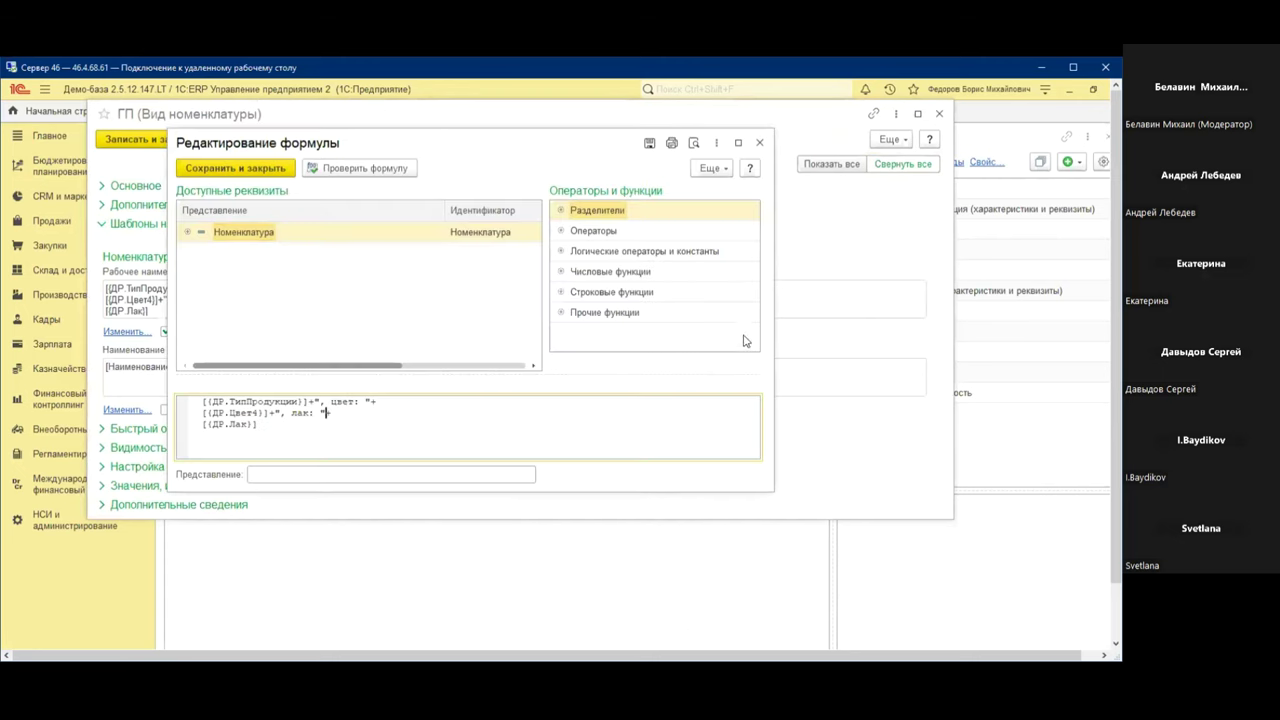
key("Down")
key("Home")
key("shift+End")
key("Home")
key("Home")
Look through the separators, operators, logical operators and constants, and numeric functions available for the formula
left_click(561, 210)
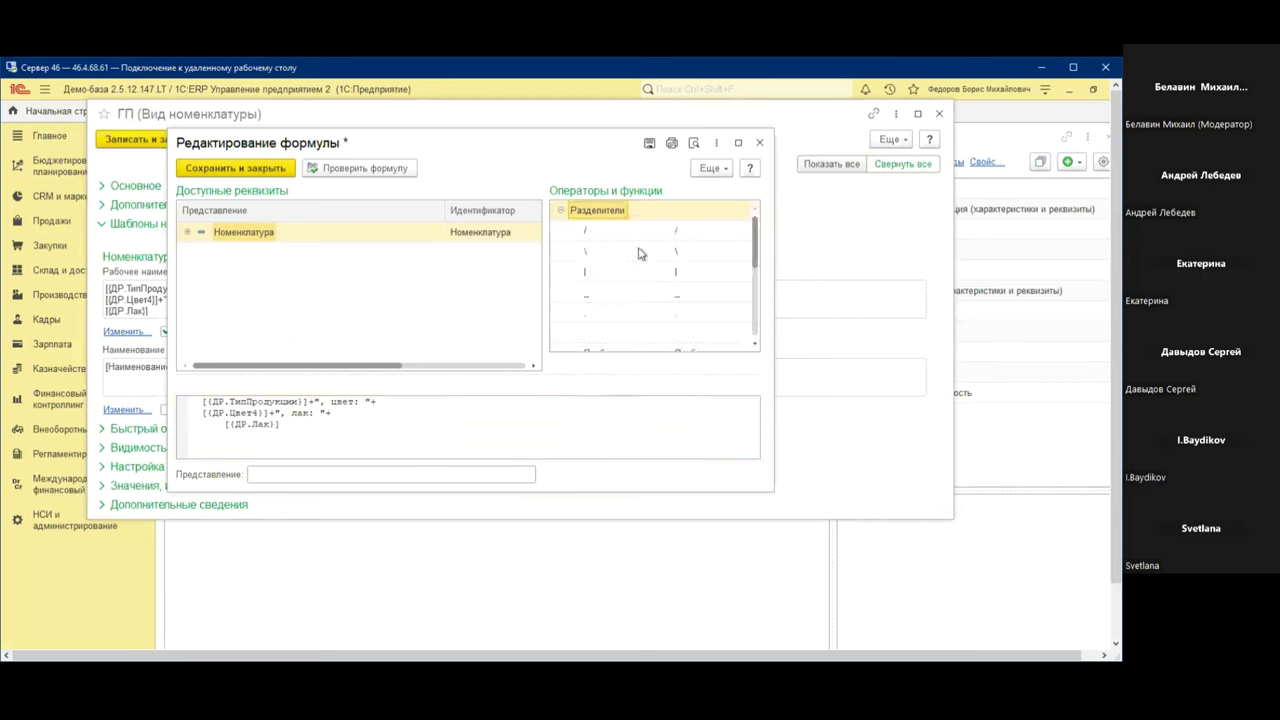
scroll(640, 252, "down", 2)
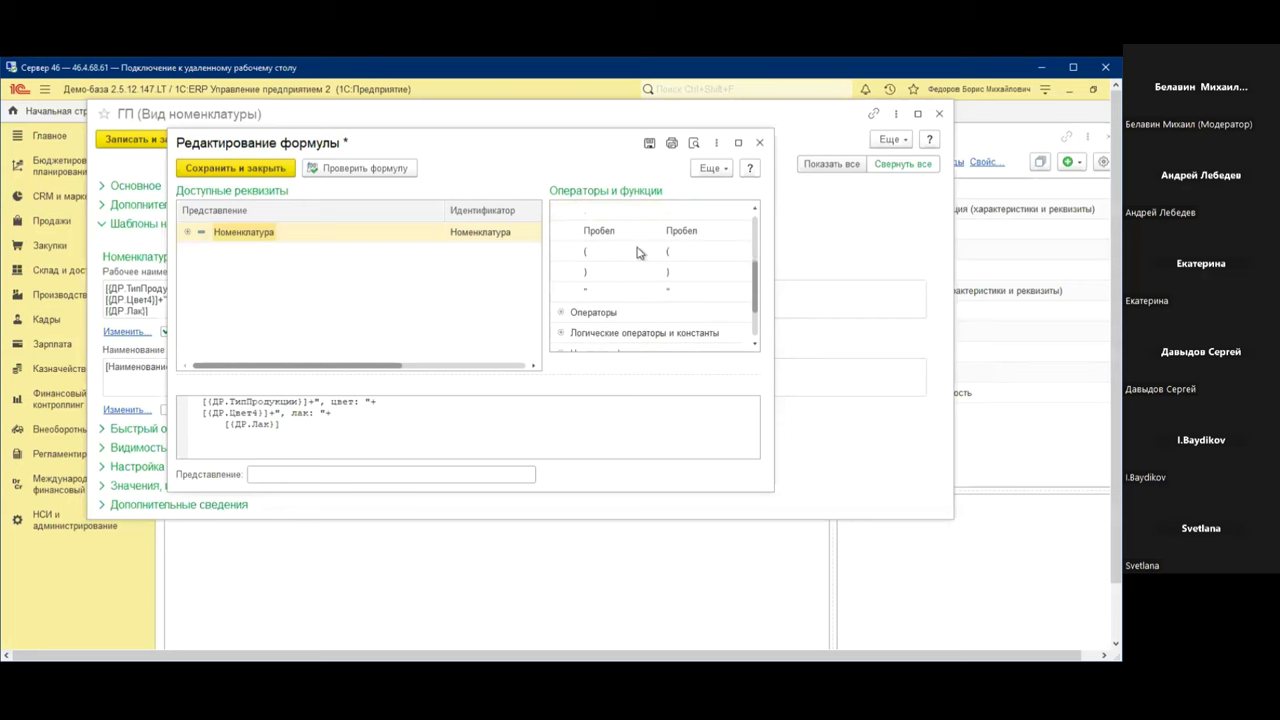
scroll(612, 225, "up", 2)
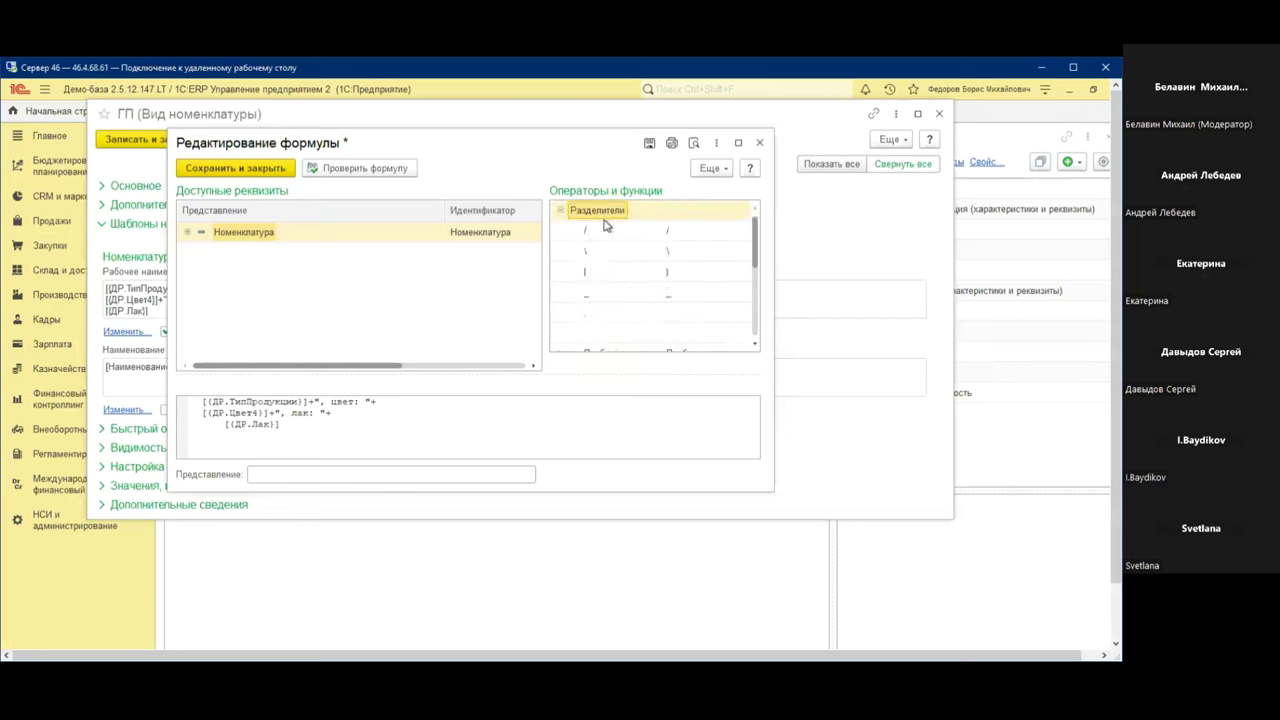
left_click(564, 213)
left_click(562, 231)
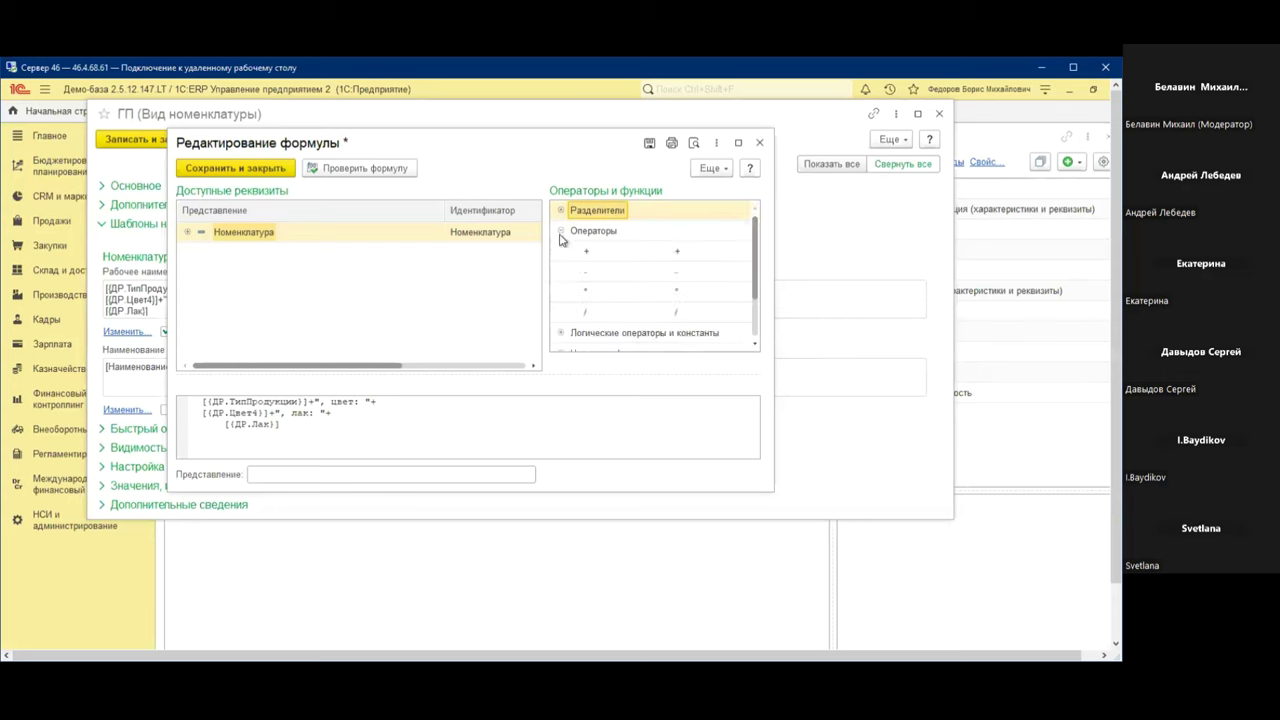
left_click(562, 231)
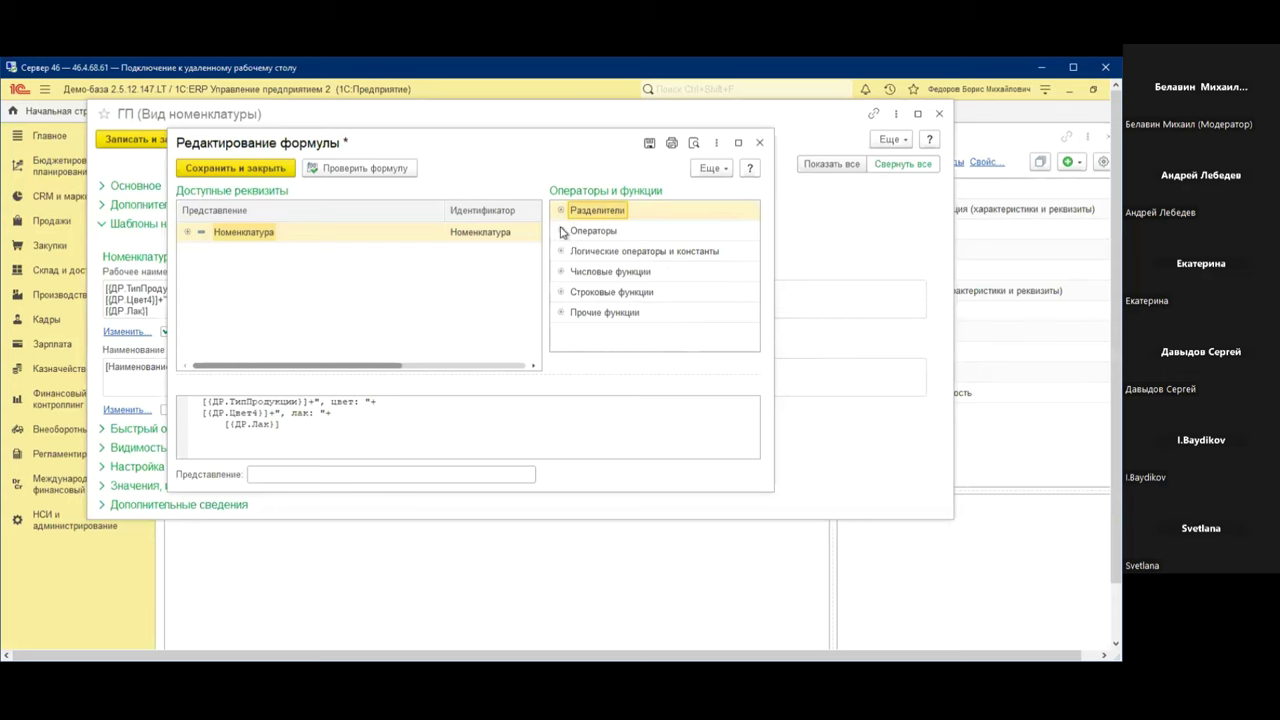
left_click(563, 252)
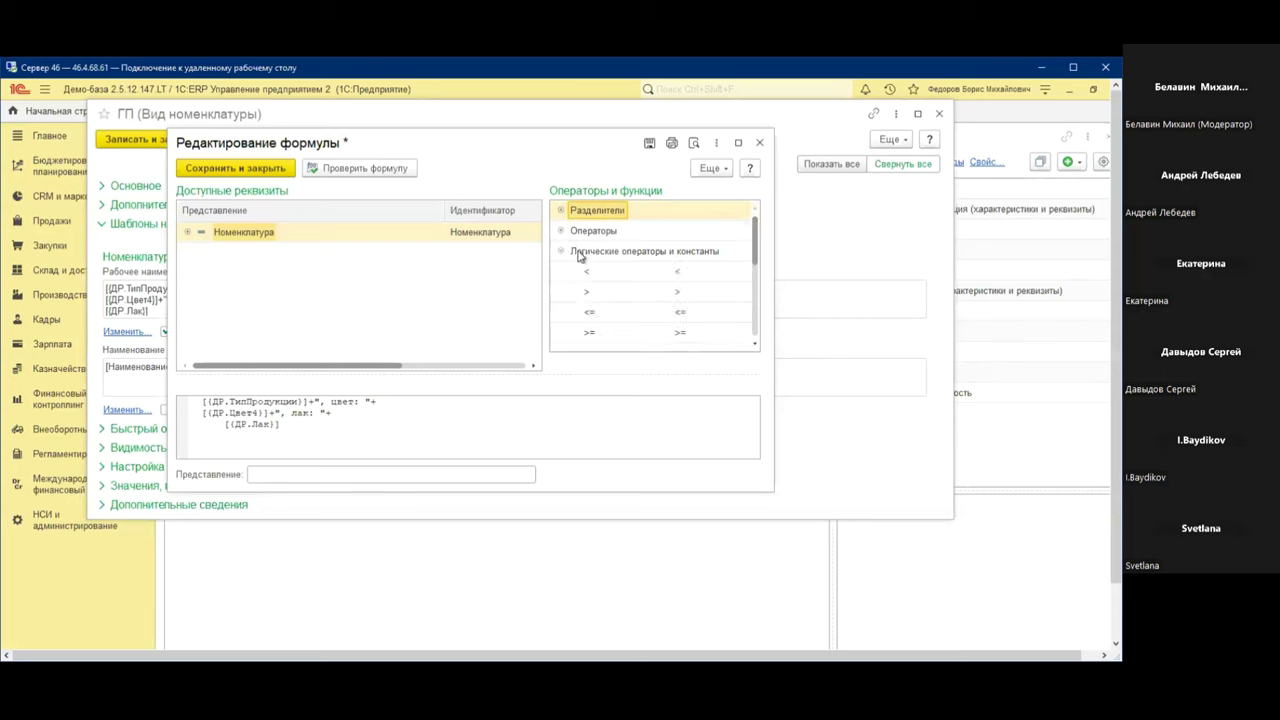
scroll(631, 279, "down", 2)
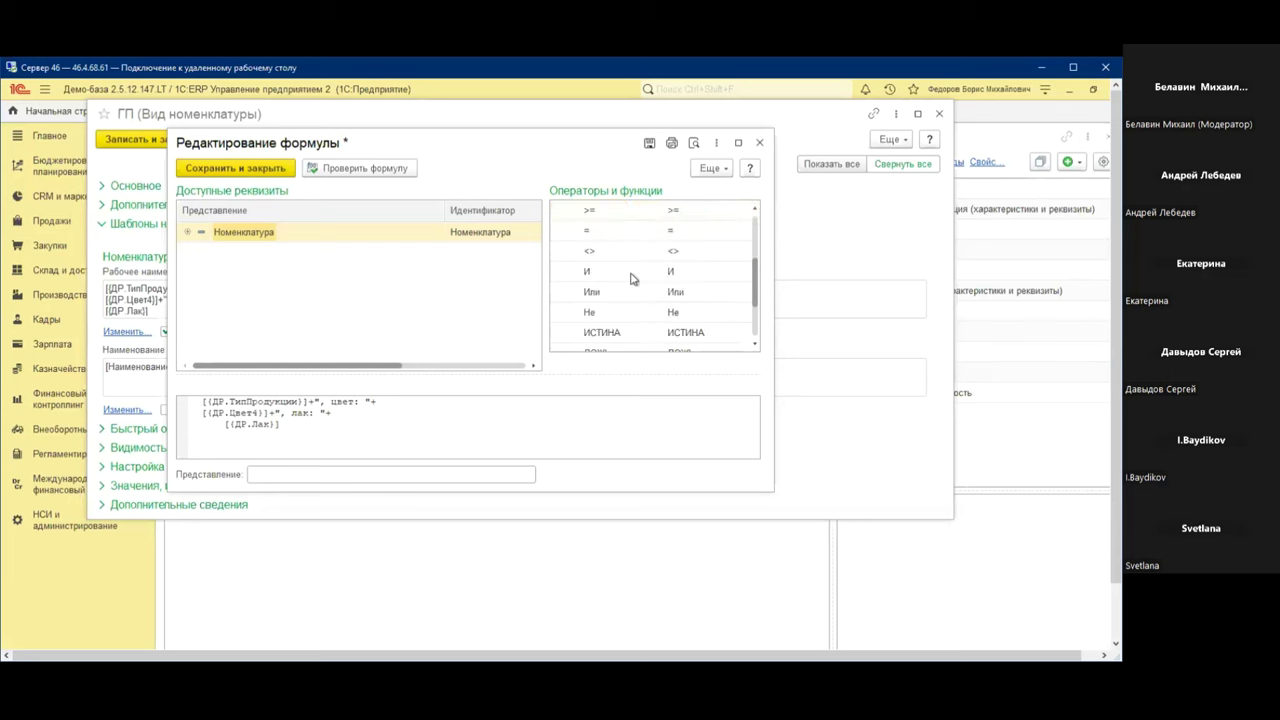
scroll(631, 279, "up", 2)
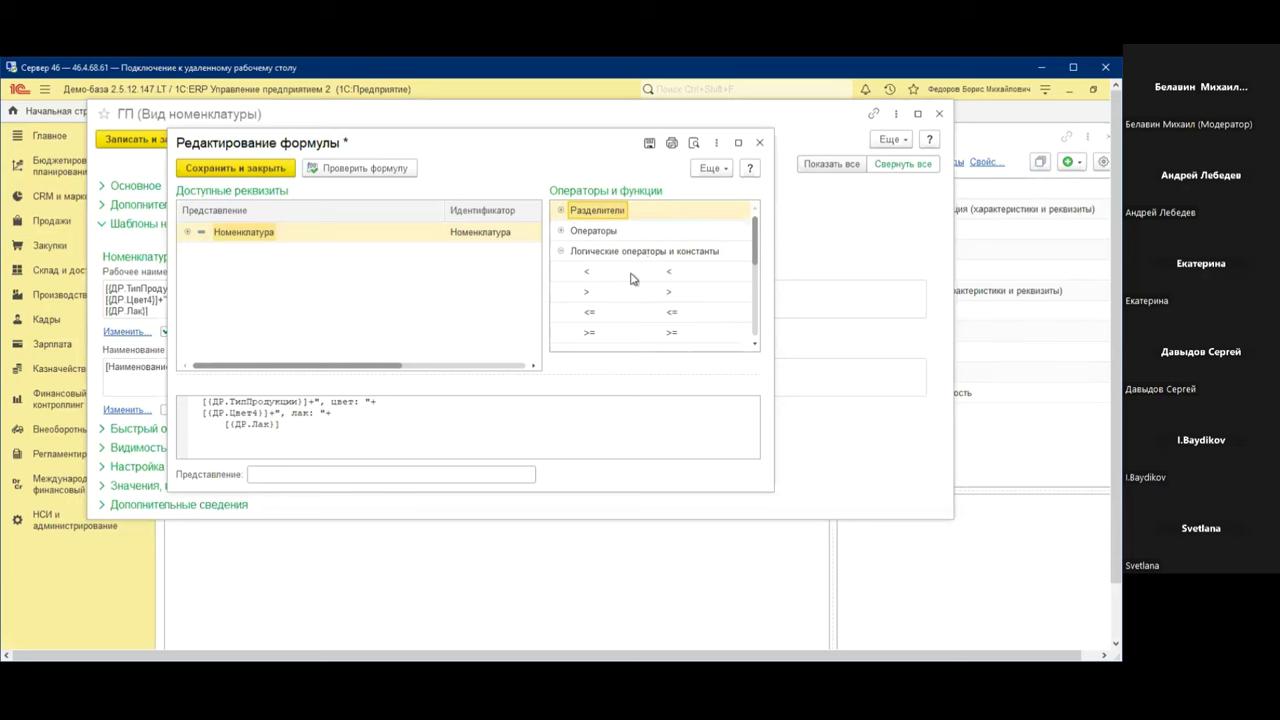
left_click(562, 252)
left_click(558, 271)
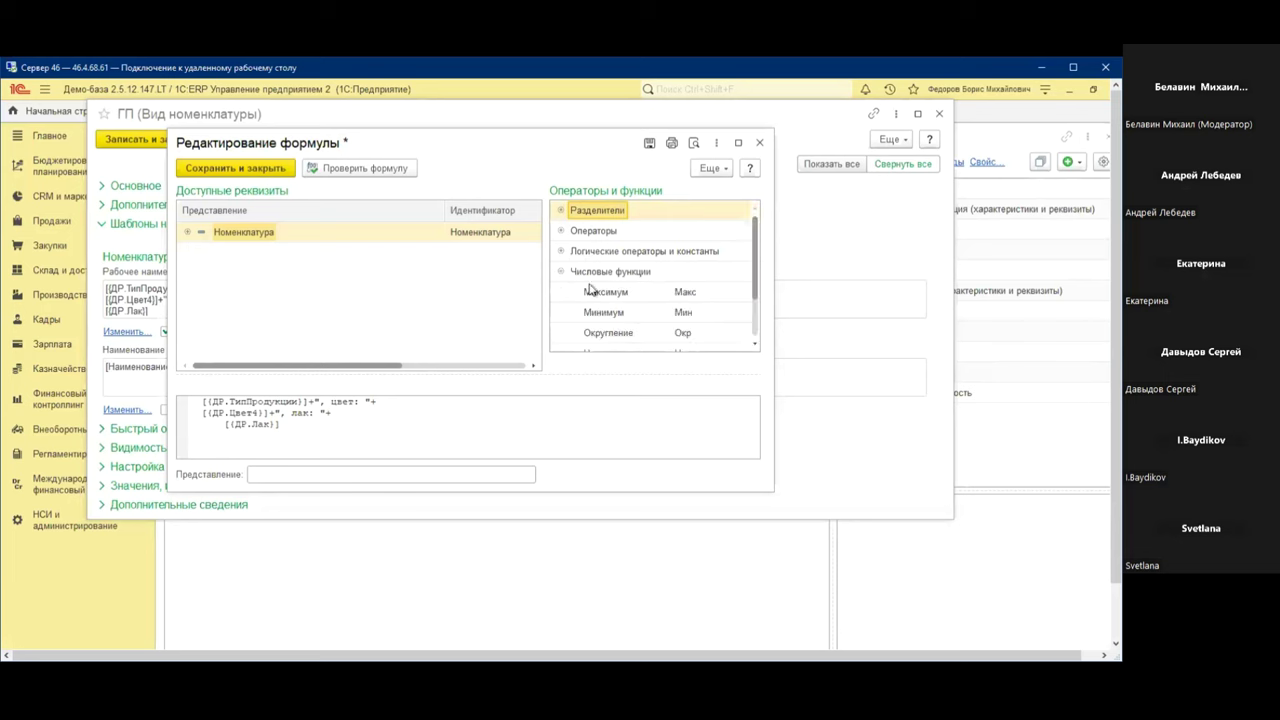
left_click(564, 272)
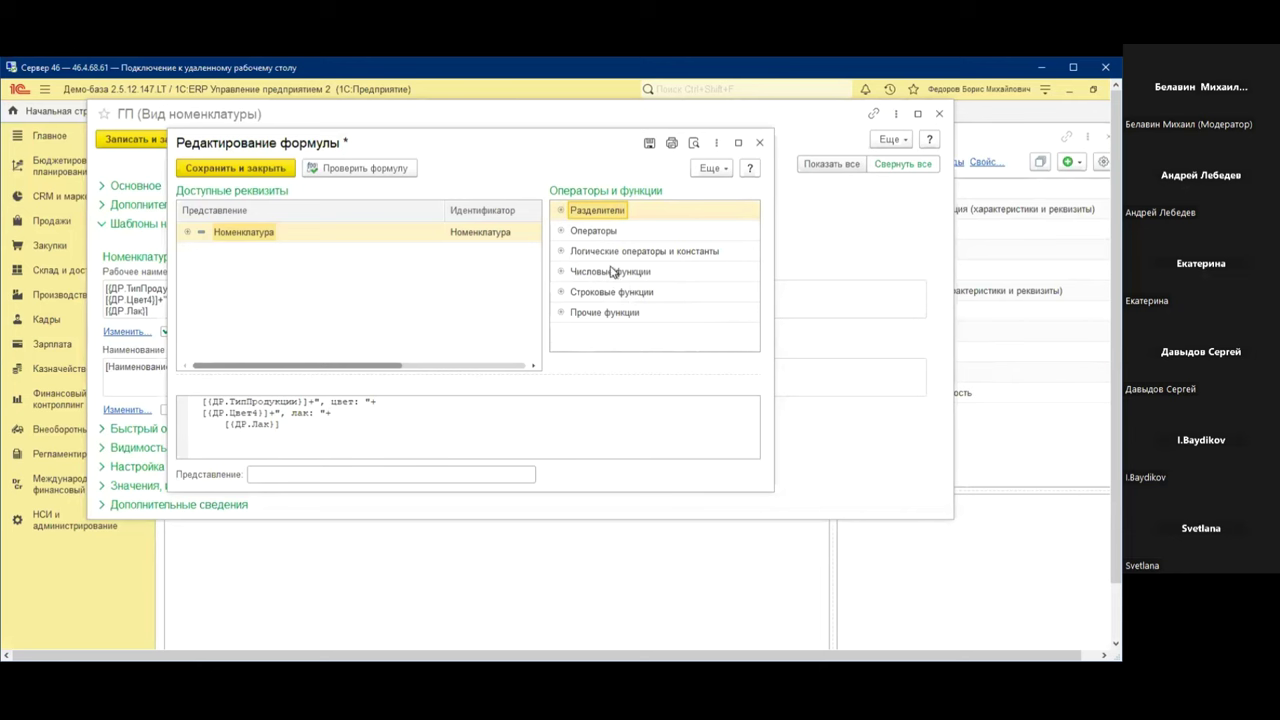
Insert the Условие function from Прочие функции at the start of the third line, before the Лак attribute
left_click(561, 313)
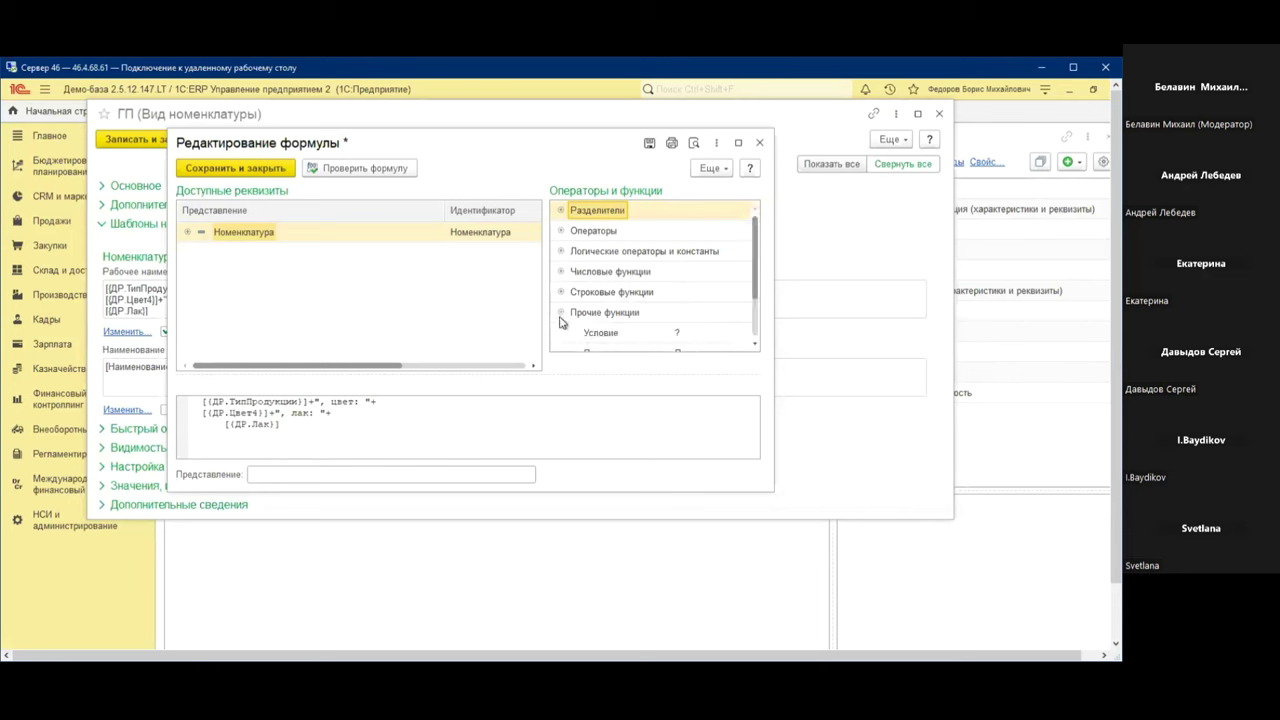
scroll(655, 300, "down", 3)
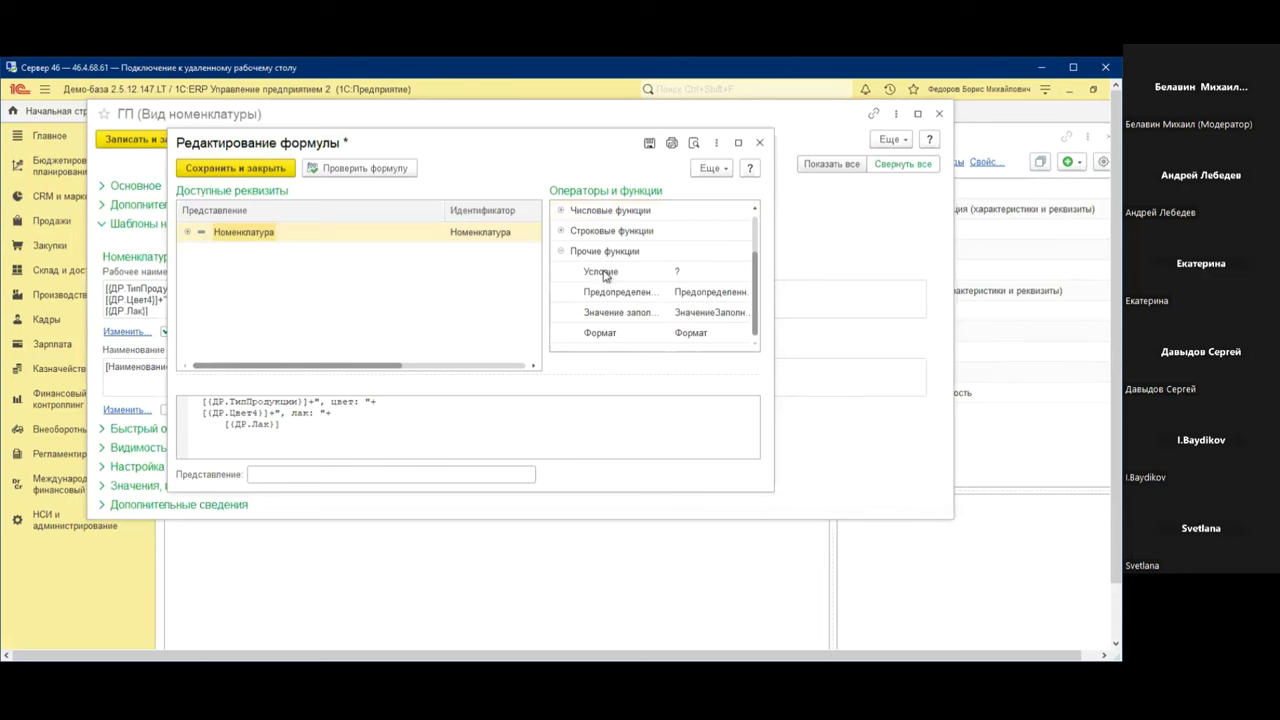
left_click(609, 279)
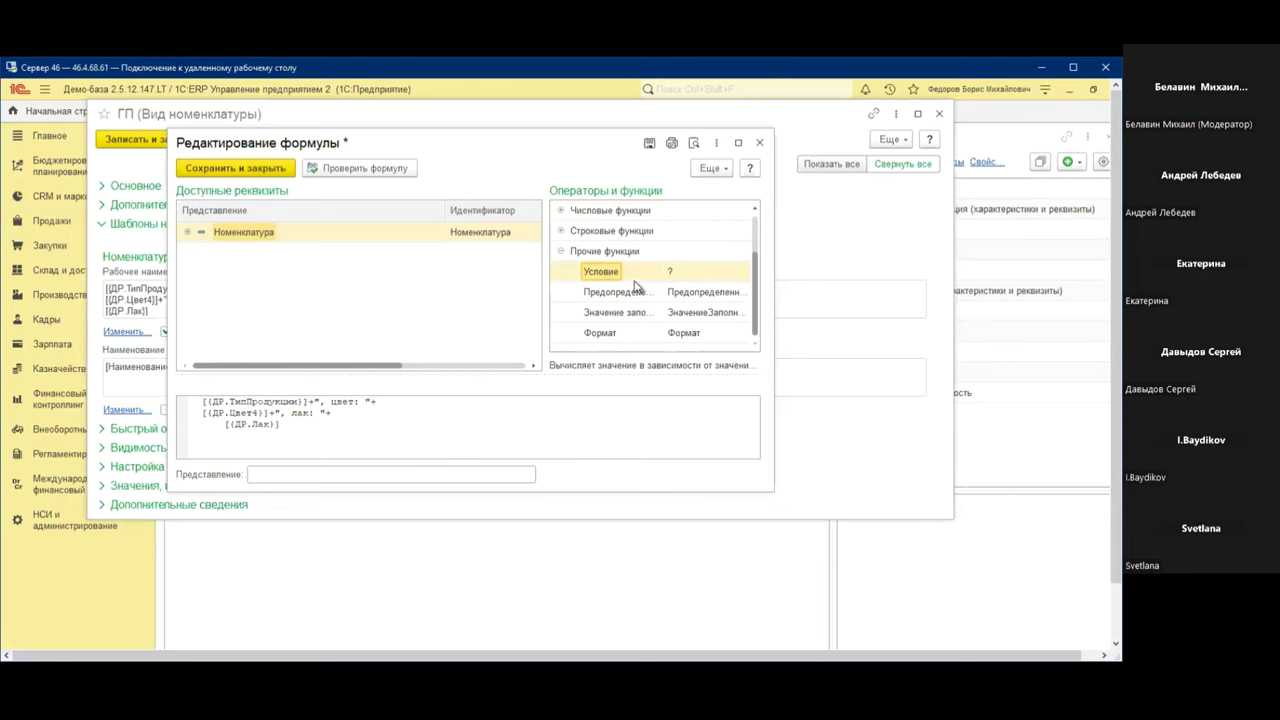
double_click(607, 275)
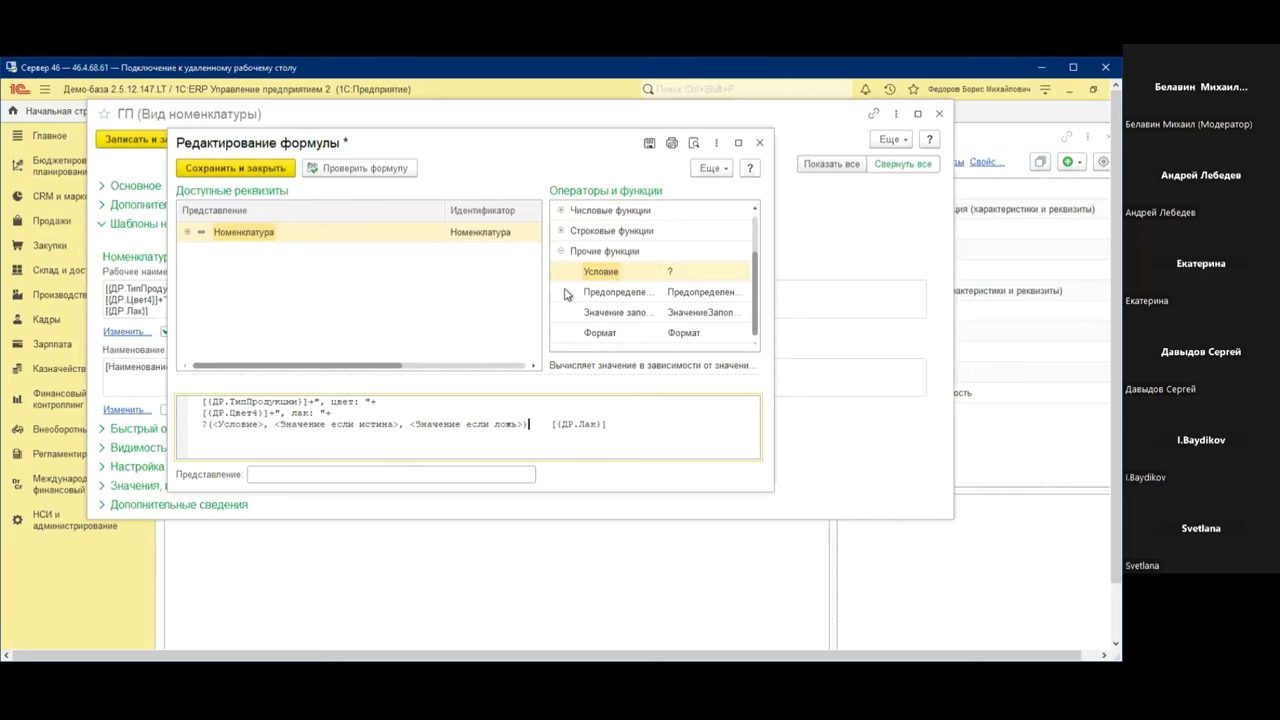
Replace the function's condition placeholder with a copy of the Лак attribute
left_click_drag(616, 424, 552, 428)
key("ctrl+c")
left_click_drag(264, 423, 213, 423)
key("ctrl+v")
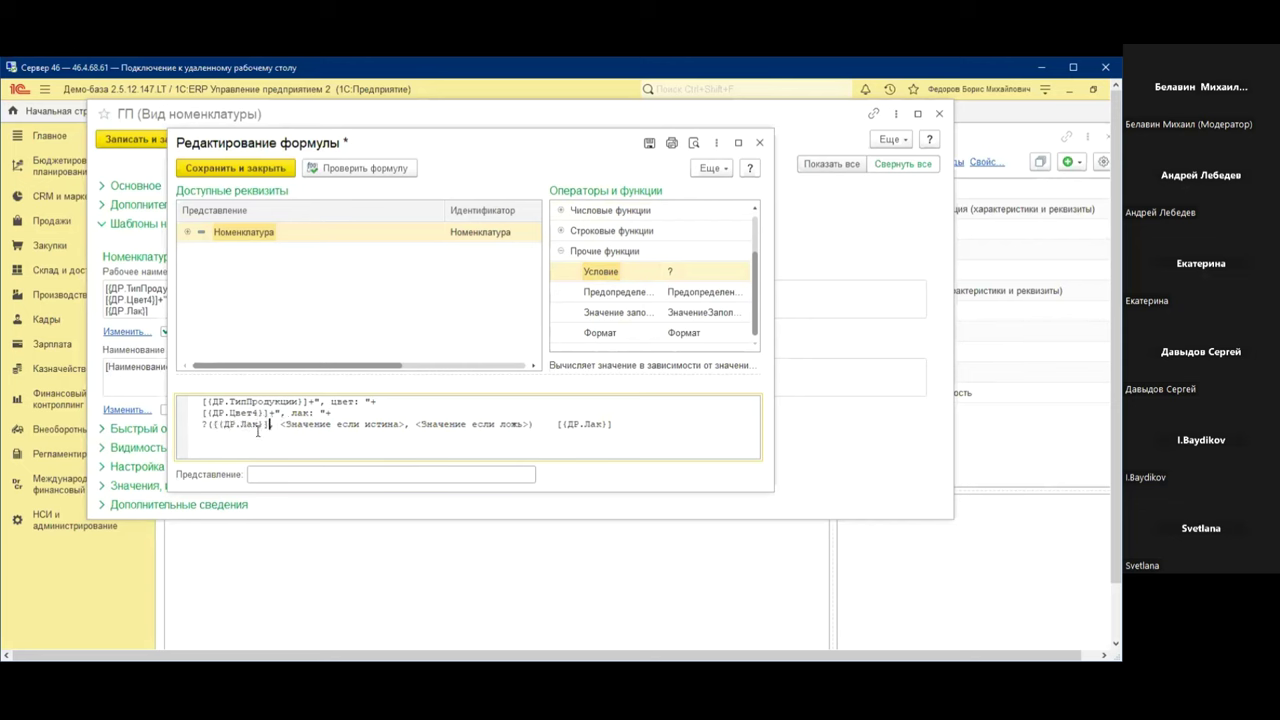
Replace the value-if-true placeholder with the quoted text "лакированный"
left_click_drag(282, 424, 309, 424)
key("Left")
key("Delete")
key("Delete")
key("Delete")
key("Delete")
key("Delete")
key("Delete")
key("Delete")
key("Delete")
key("Delete")
key("Delete")
key("Delete")
key("Delete")
key("Delete")
key("Delete")
key("Delete")
key("Delete")
key("Delete")
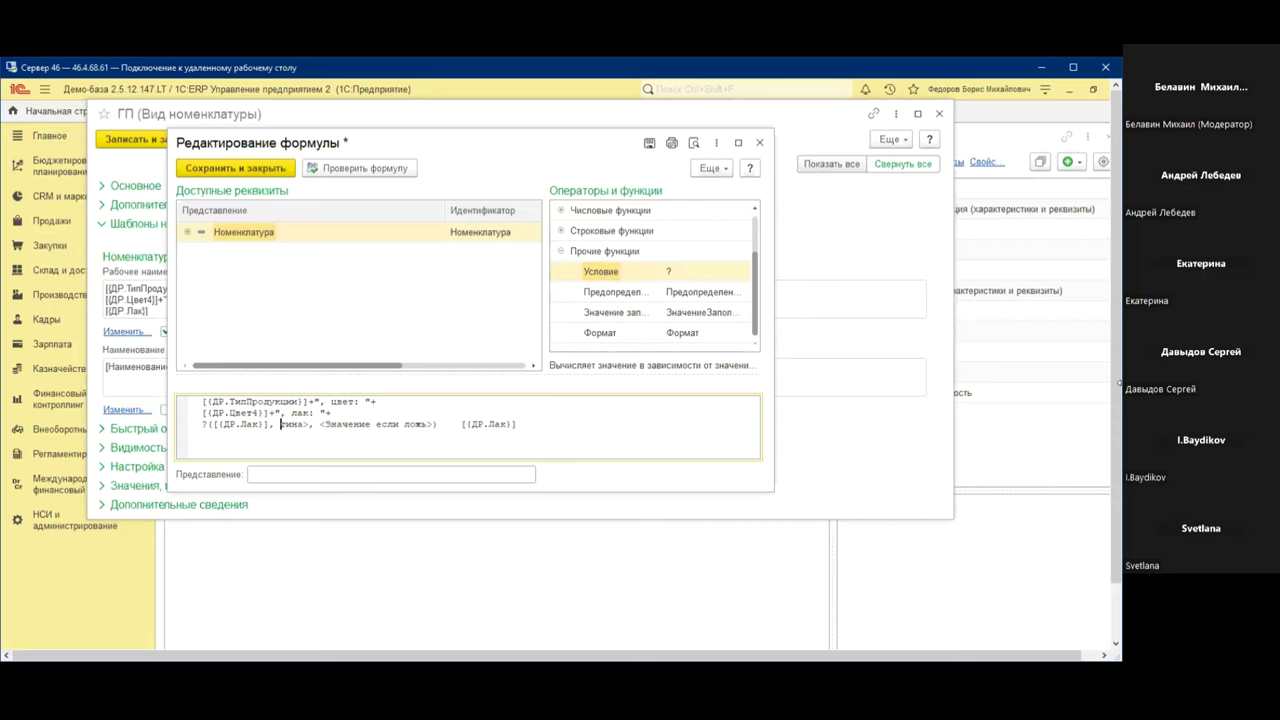
key("Delete")
key("Delete")
key("Delete")
key("Delete")
key("Delete")
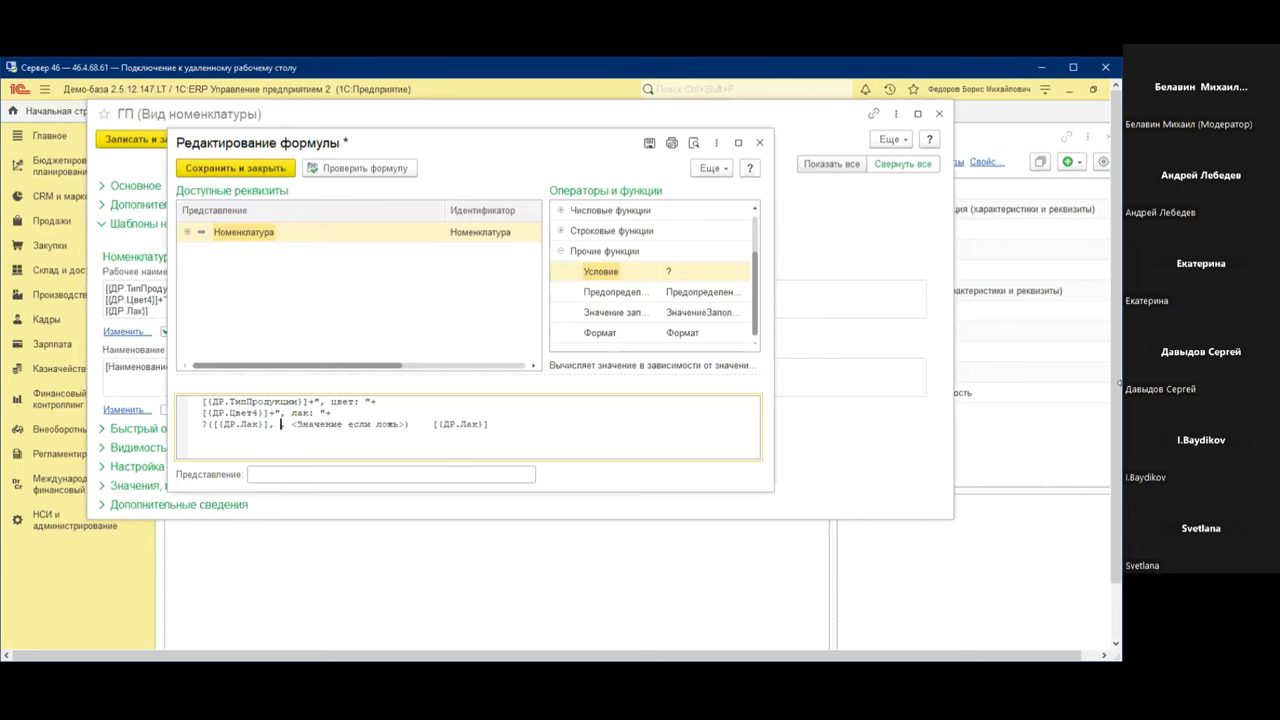
type("\"лакир")
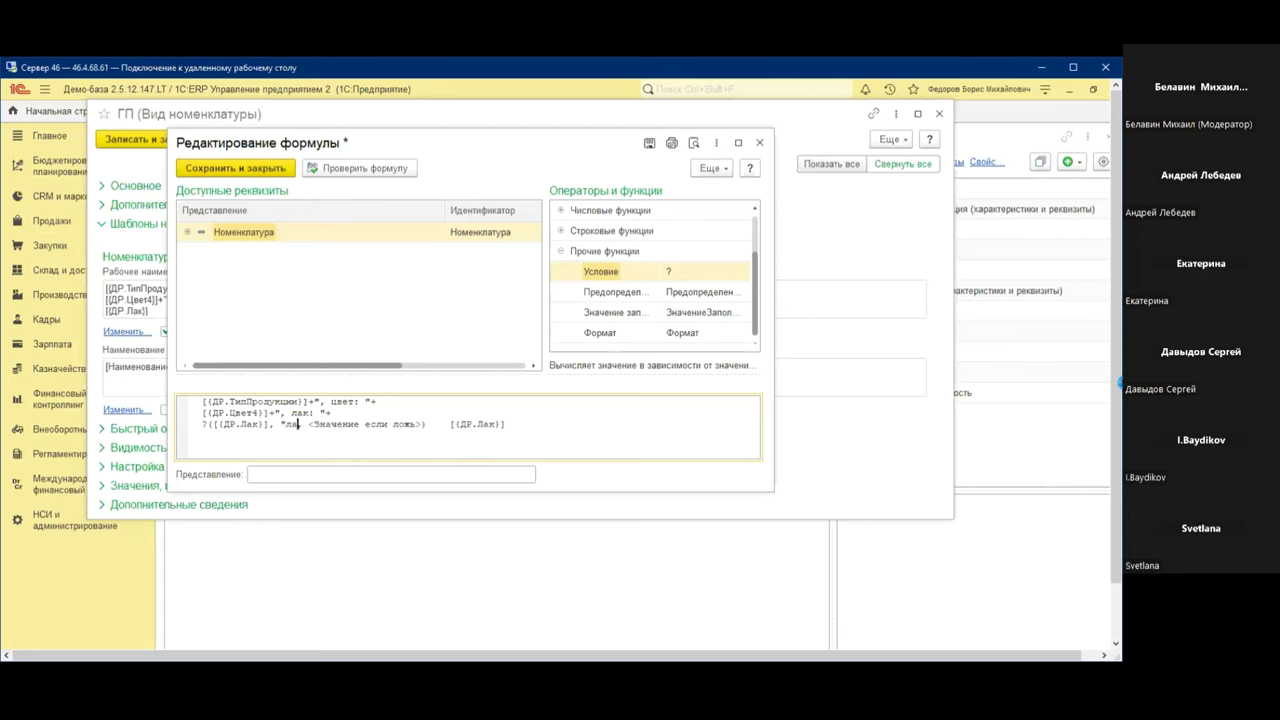
type("ованный\", ")
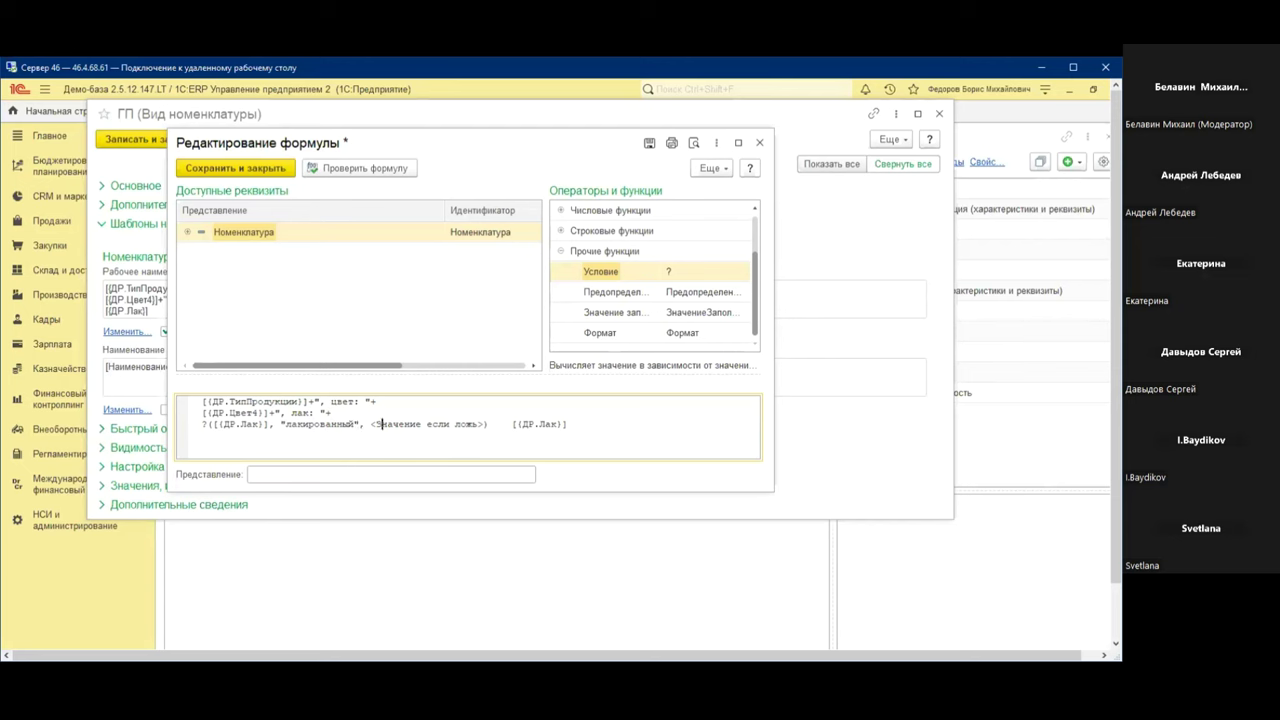
Replace the value-if-false placeholder with the quoted lowercase text "нелакированный"
type("\"Не")
type("лакированны")
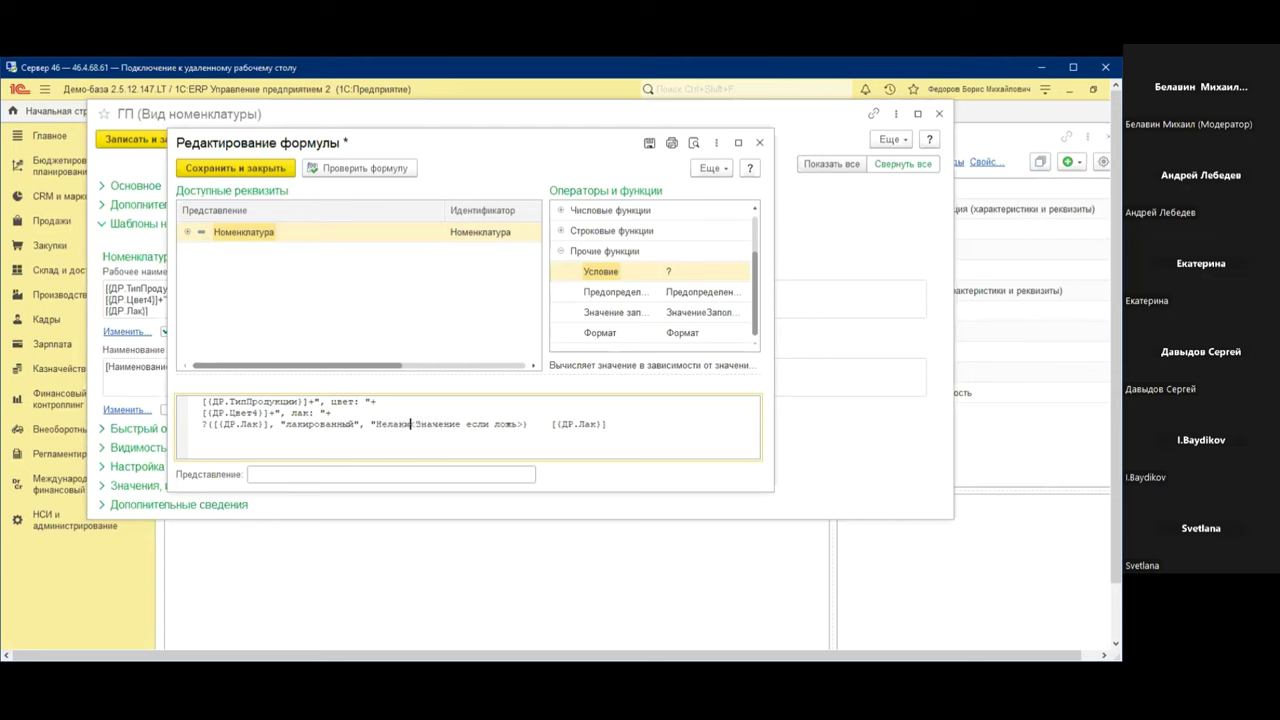
type("й")
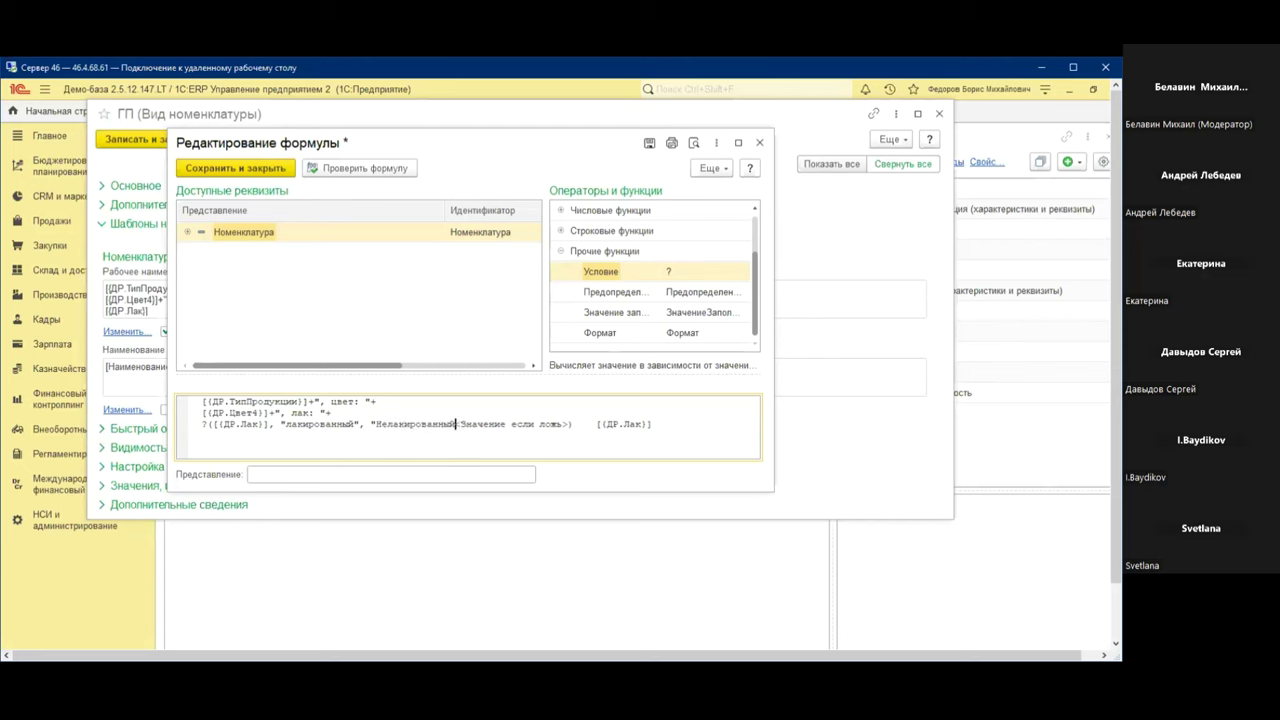
type("\"")
key("Delete")
key("Delete")
key("Delete")
key("Delete")
key("Delete")
key("Delete")
key("Delete")
key("Delete")
key("Delete")
key("Delete")
key("Delete")
key("Delete")
key("Delete")
key("Delete")
key("Delete")
key("Delete")
key("Delete")
key("Delete")
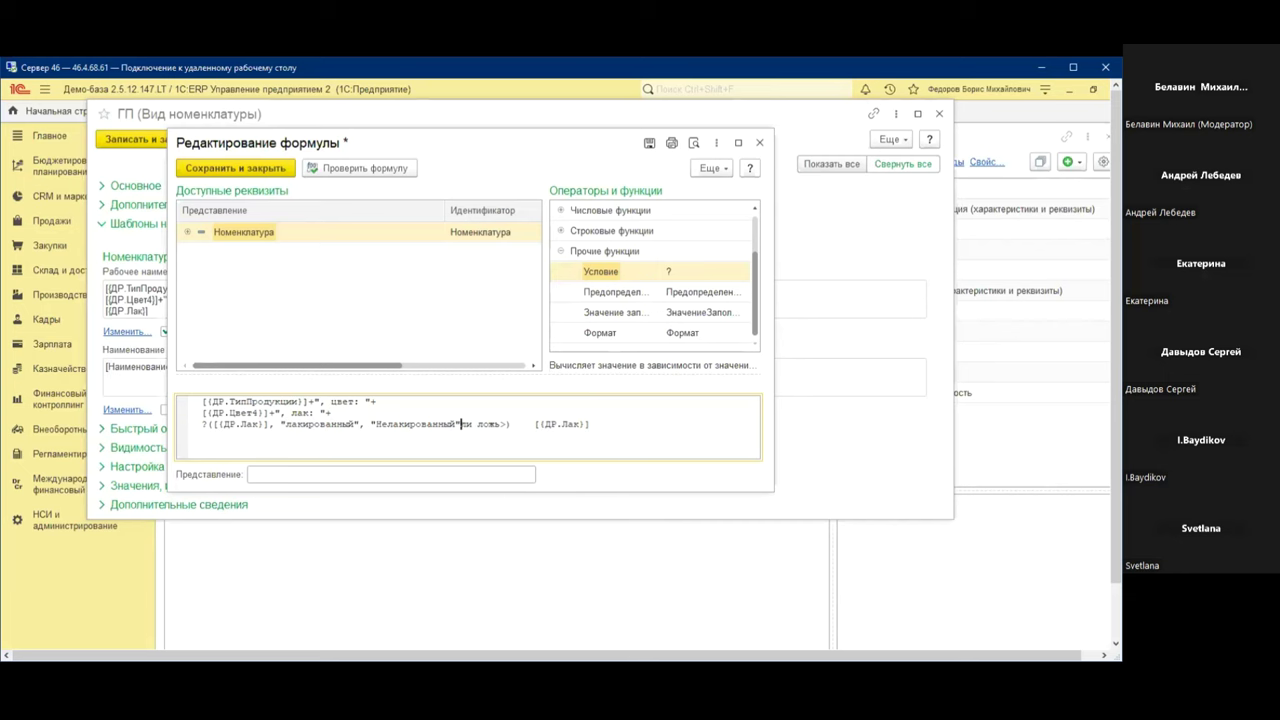
key("Delete")
key("Delete")
key("Delete")
key("Left")
key("Left")
key("Left")
key("Left")
key("Left")
key("Left")
key("Left")
key("Left")
key("Left")
key("Left")
key("Left")
key("Delete")
type("н")
Remove the "лак:" label from the second line and the leftover Лак attribute after the condition function
left_click_drag(293, 413, 320, 405)
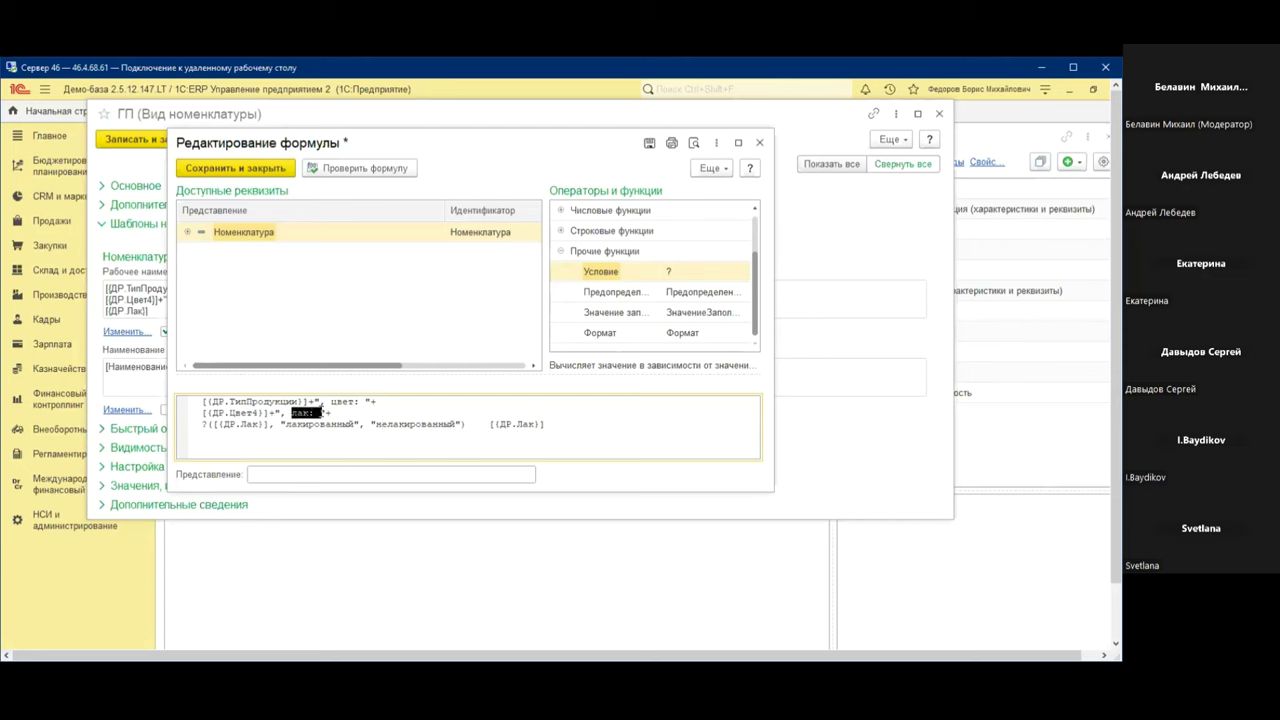
key("BackSpace")
left_click_drag(565, 425, 485, 425)
key("BackSpace")
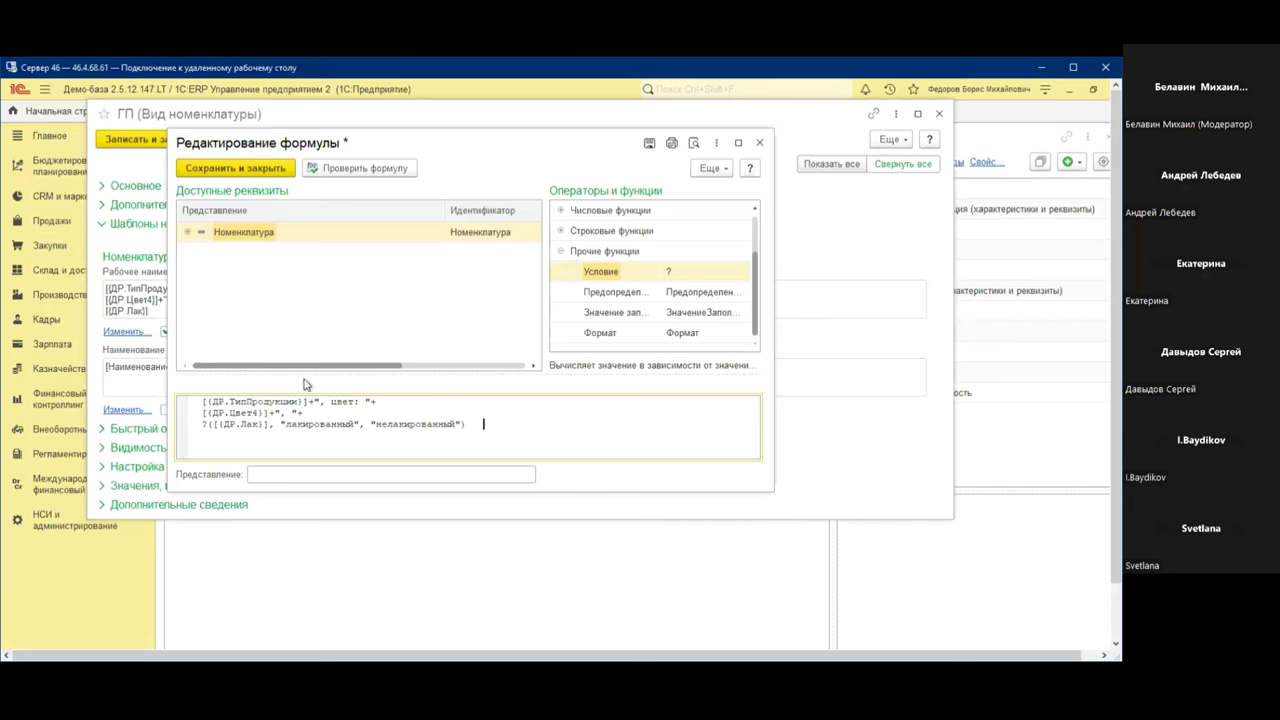
Check the formula's syntax and dismiss the pop-up notice
left_click(357, 168)
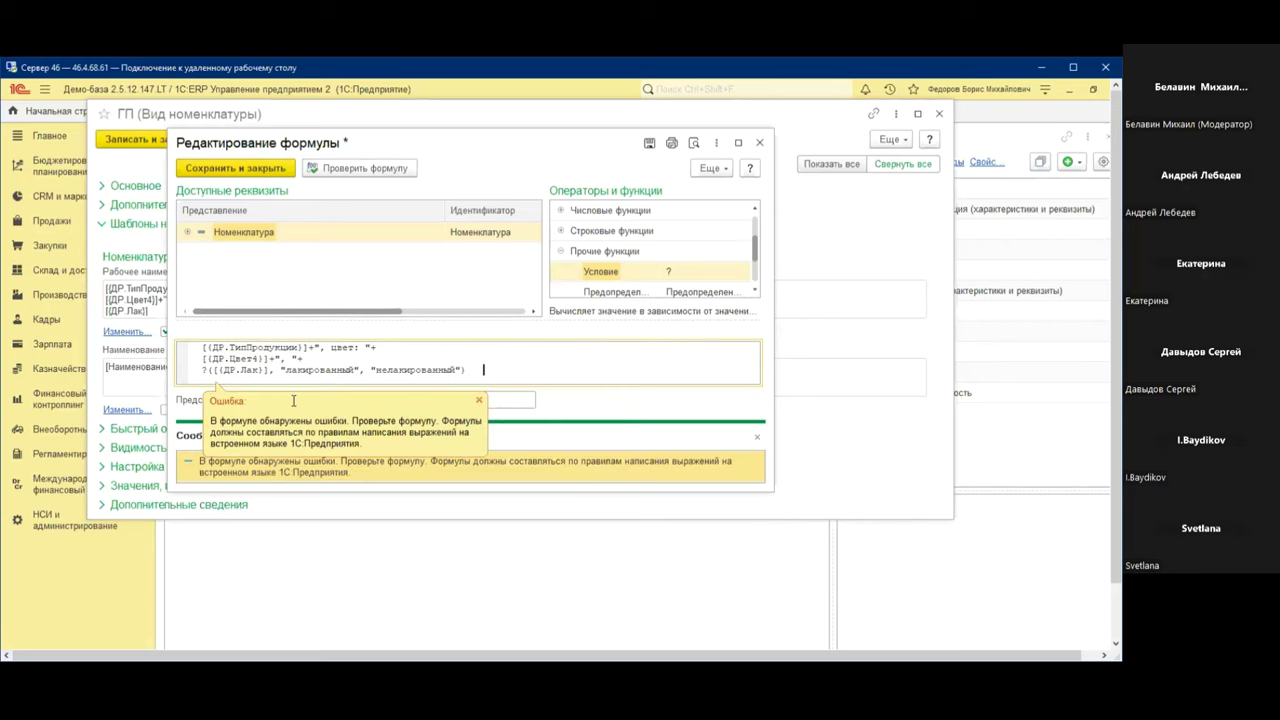
left_click(477, 473)
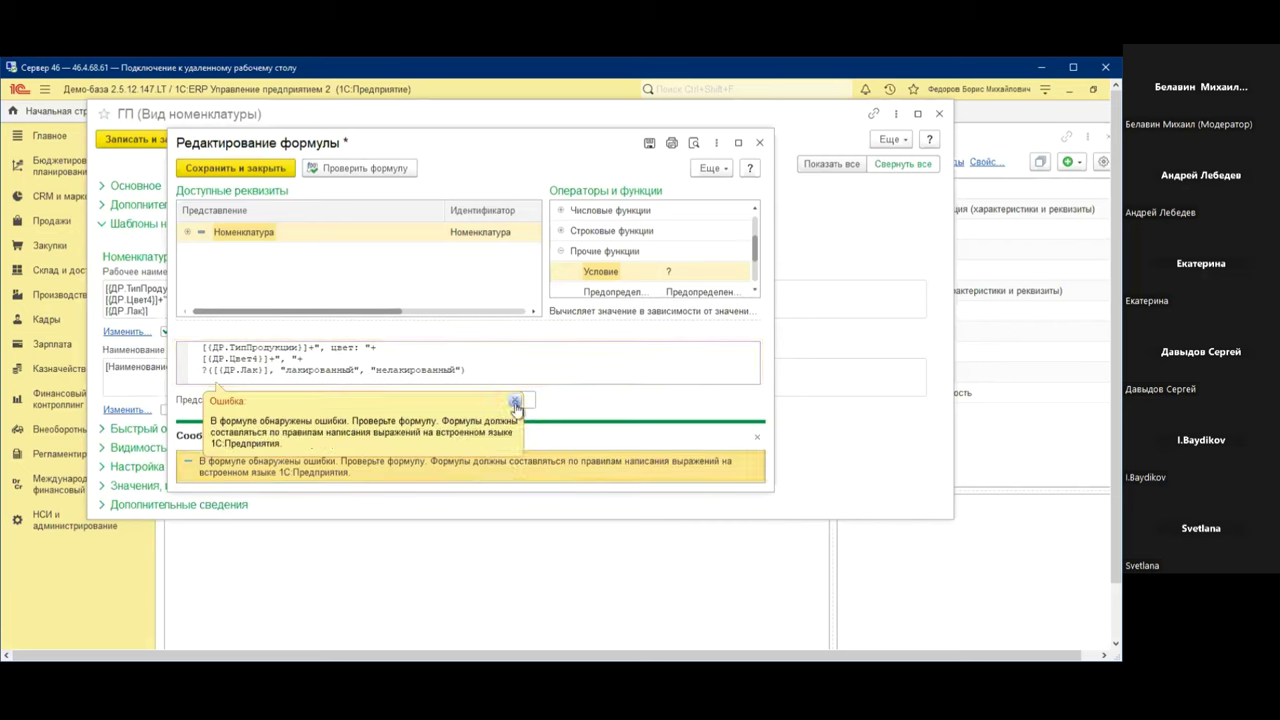
left_click(515, 402)
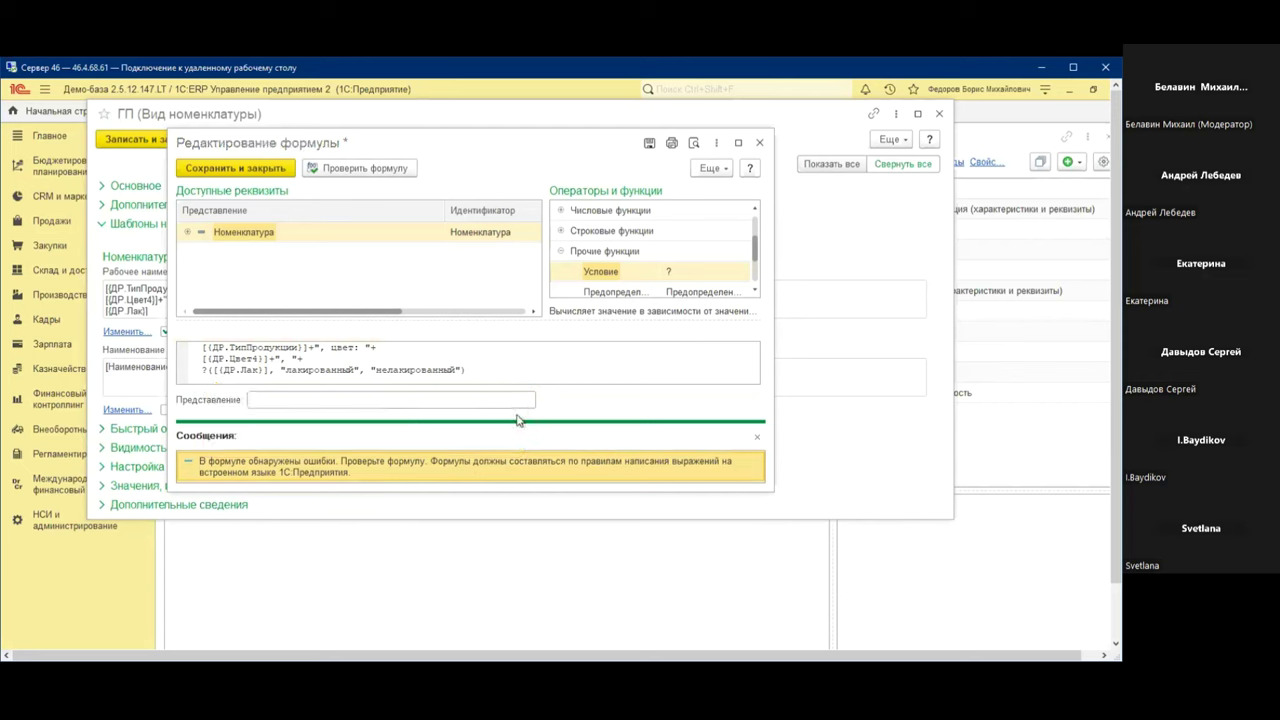
Join the condition expression onto the second line without its question mark, and recheck the formula
left_click(325, 359)
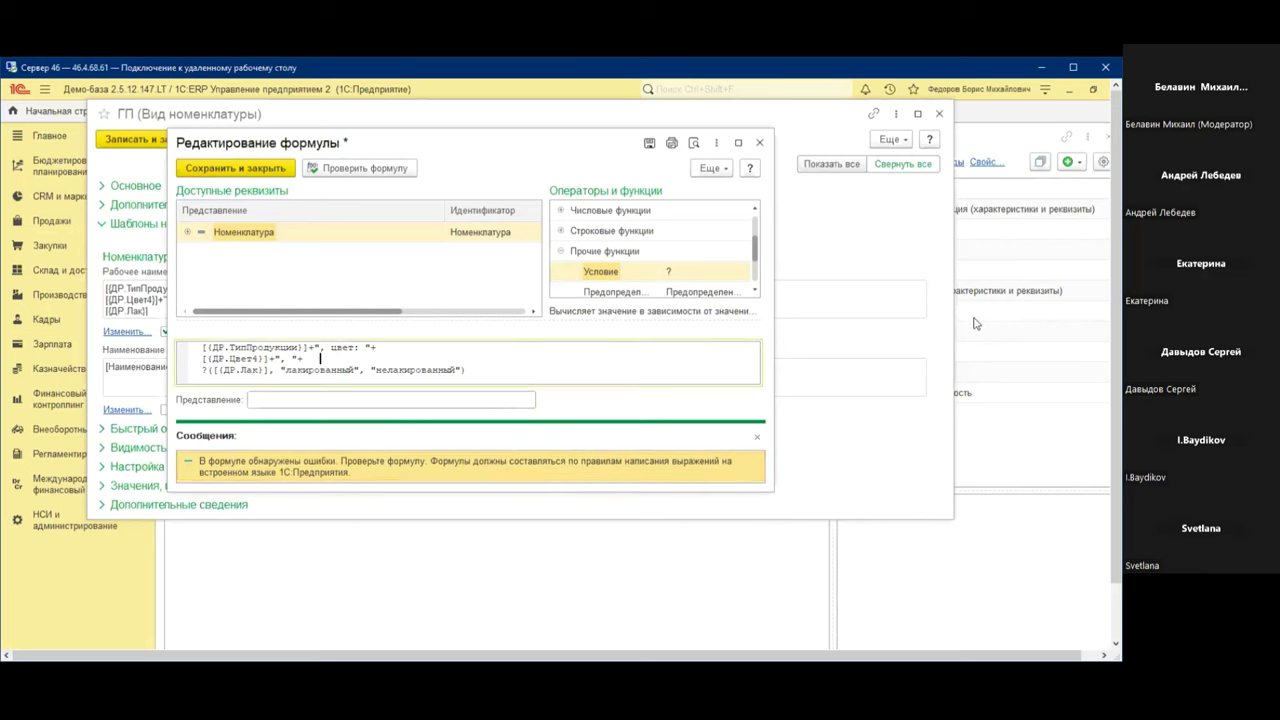
key("BackSpace")
key("BackSpace")
key("Delete")
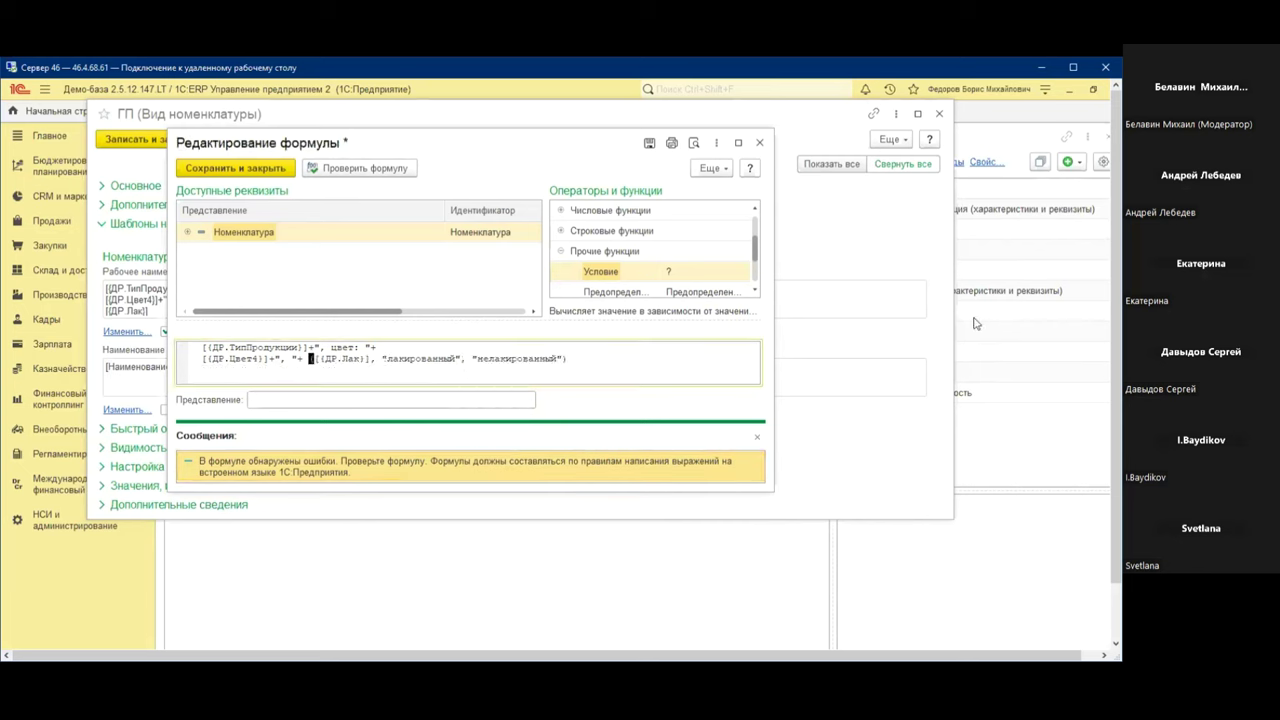
key("Right")
key("Right")
left_click(391, 169)
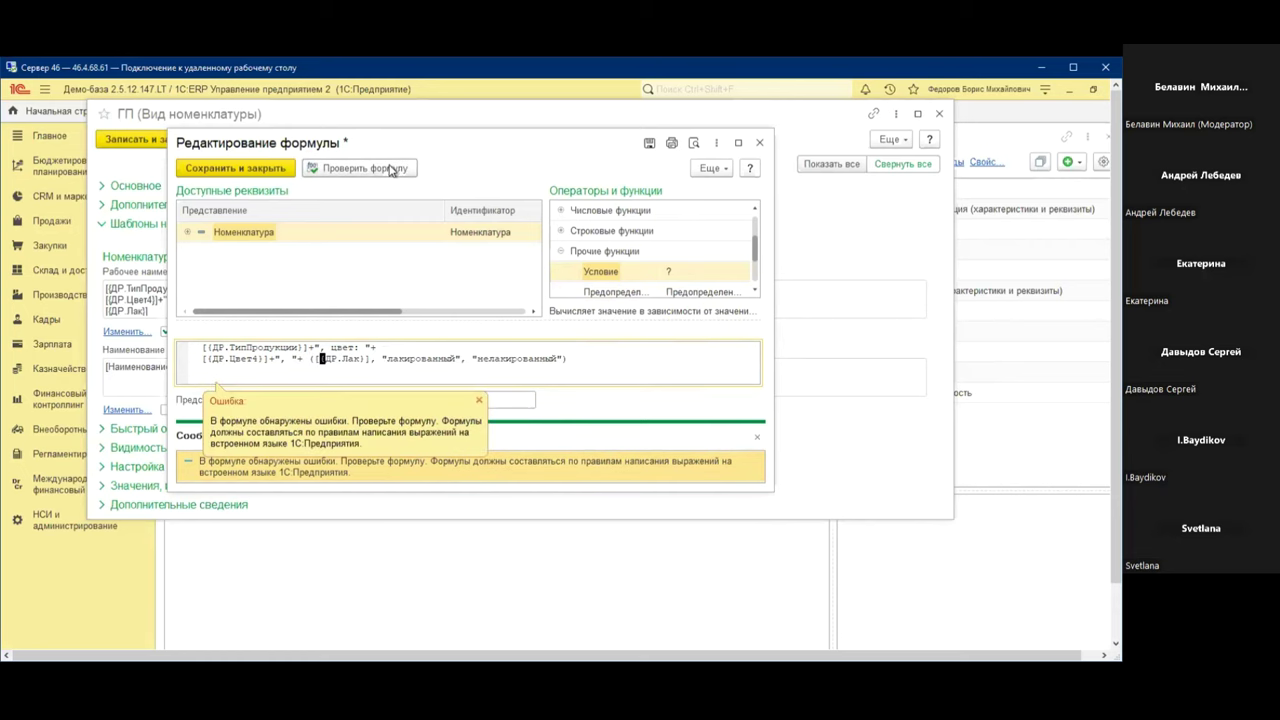
left_click(478, 404)
Copy the quoted "лакированный" from the condition's value-if-true and delete it there
left_click(378, 358)
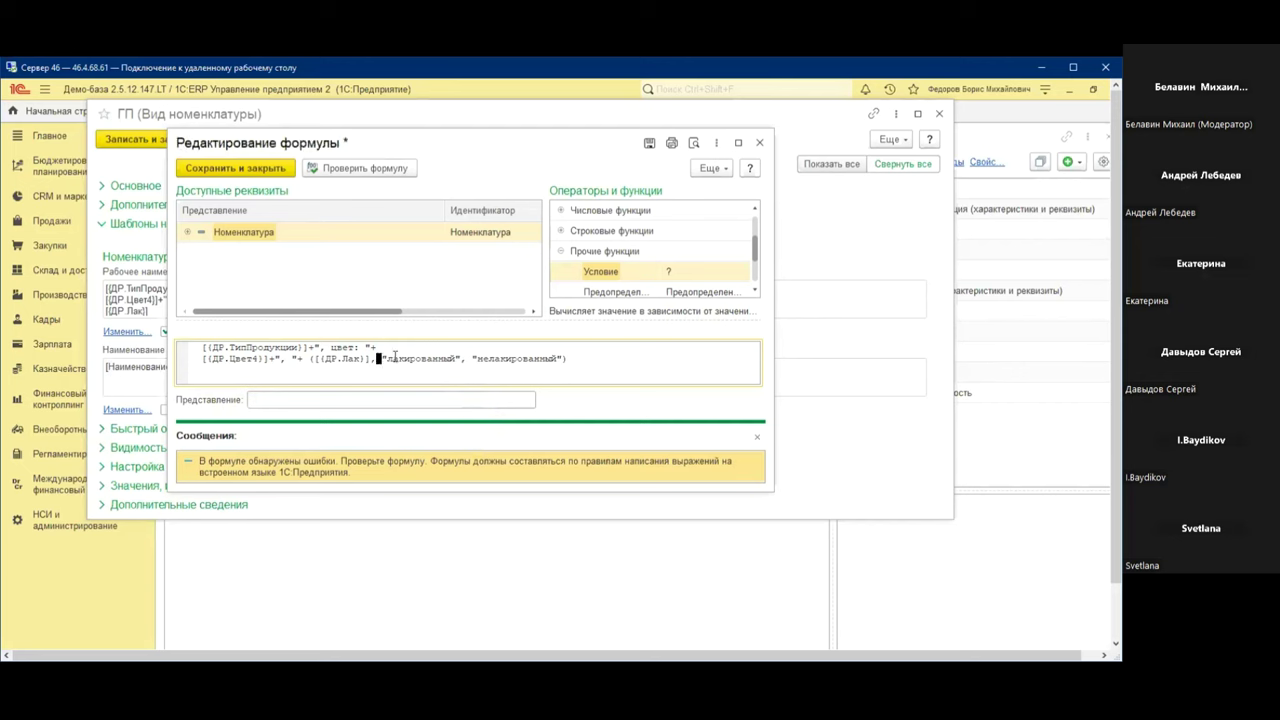
left_click_drag(461, 358, 382, 366)
key("ctrl+c")
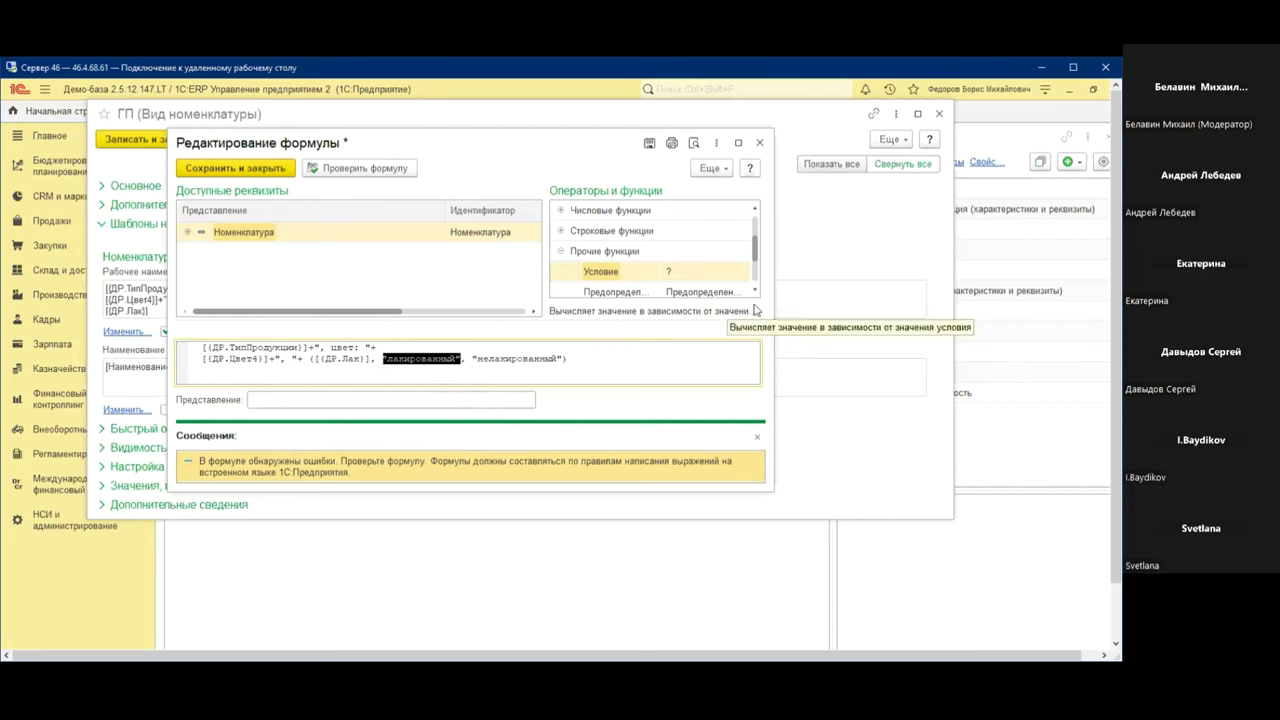
key("Delete")
key("Right")
key("Right")
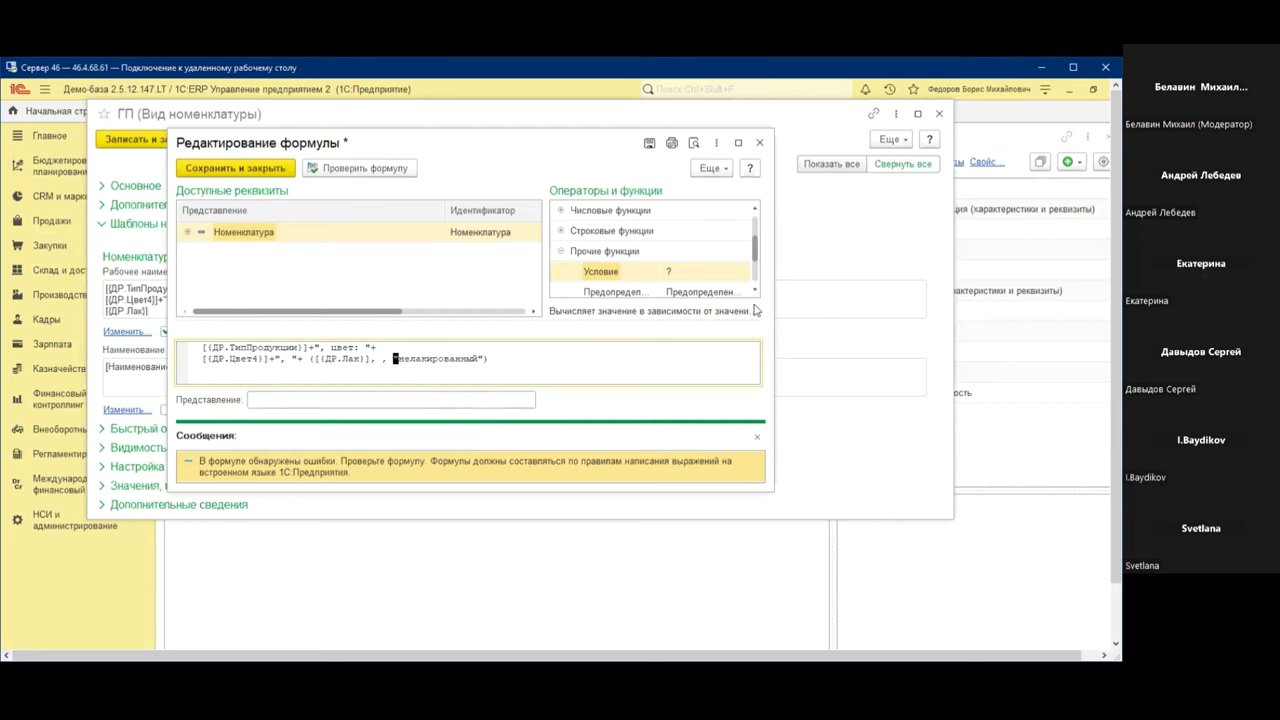
Delete the quoted "нелакированный" from the condition's value-if-false and check the formula
key("shift+Right")
key("shift+Right")
key("shift+Right")
key("shift+Right")
key("shift+Right")
key("shift+Right")
key("shift+Right")
key("shift+Right")
key("shift+Right")
key("shift+Right")
key("shift+Right")
key("shift+Right")
key("shift+Right")
key("shift+Right")
key("shift+Right")
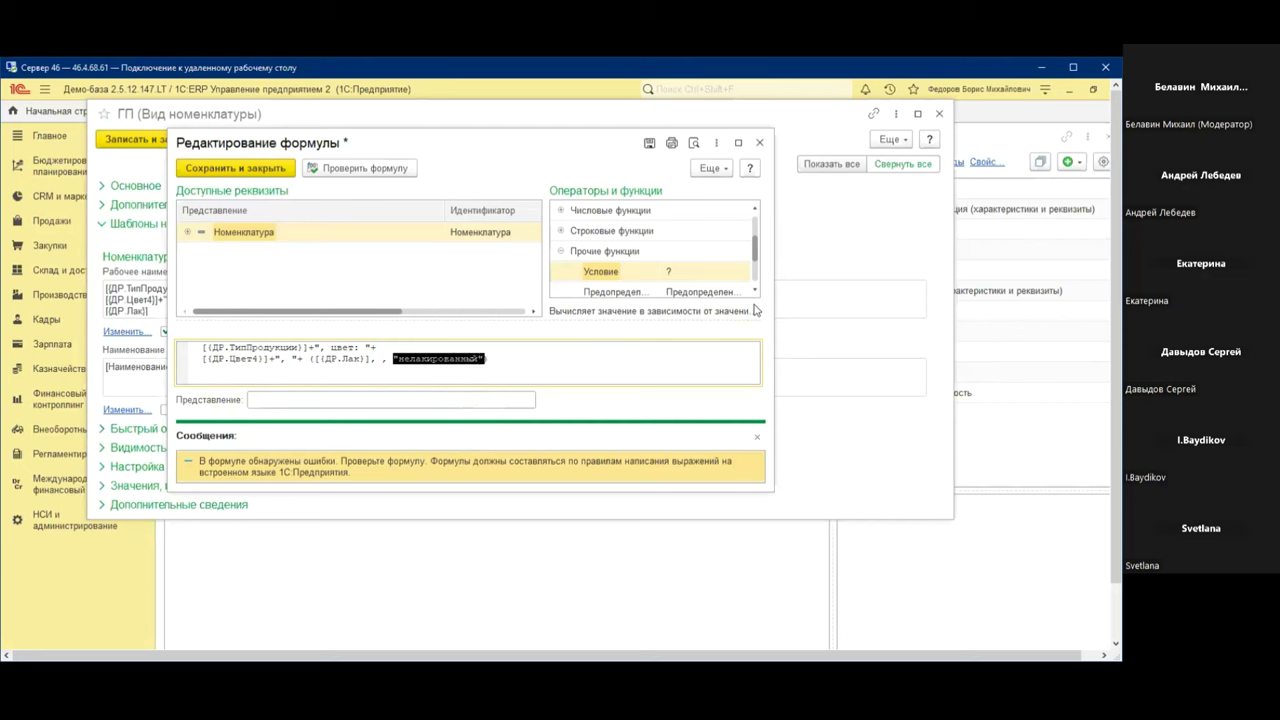
key("Delete")
key("BackSpace")
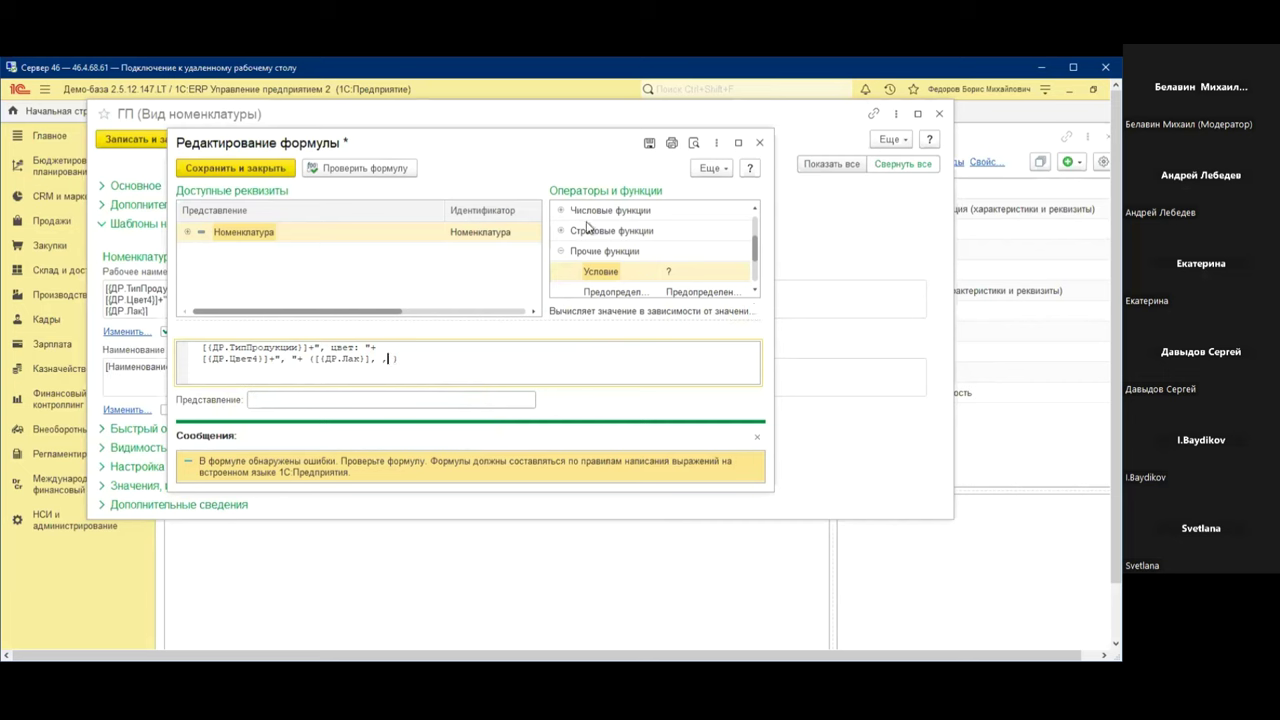
left_click(384, 172)
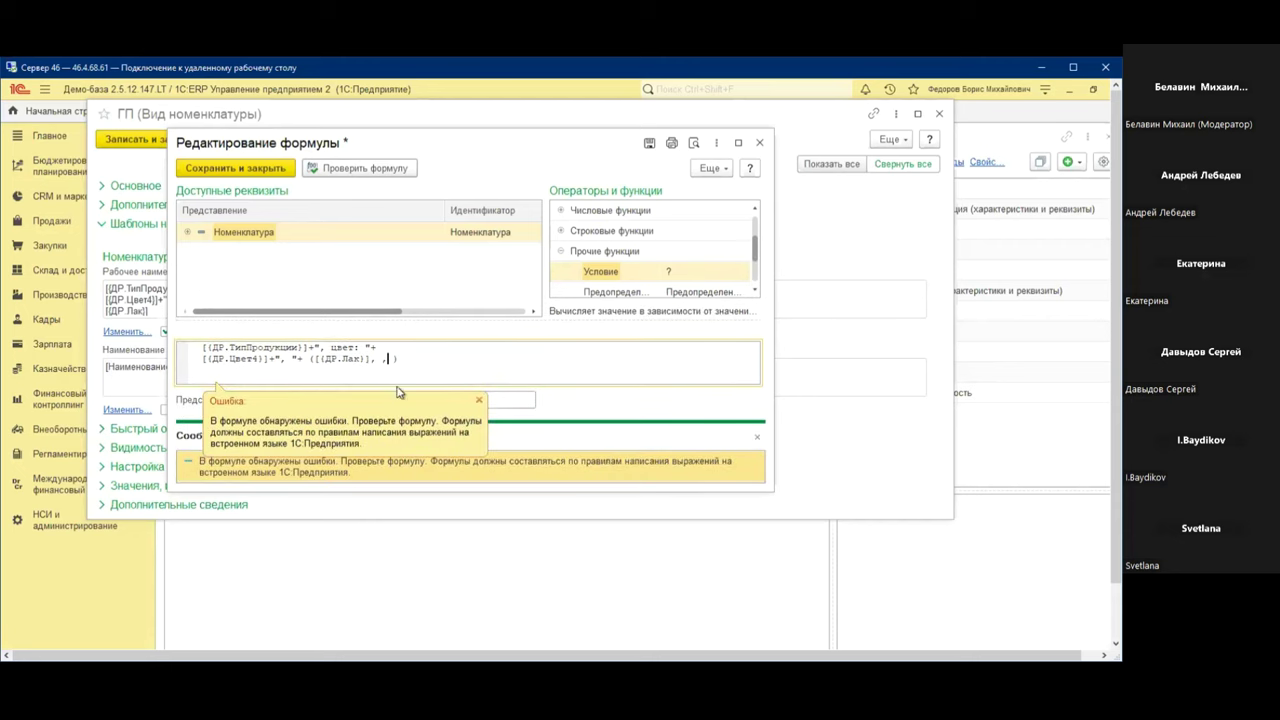
Fill the condition in swapped order, with "нелакированный" as the first value and "лакированный" as the second
key("ctrl+v")
left_click(378, 358)
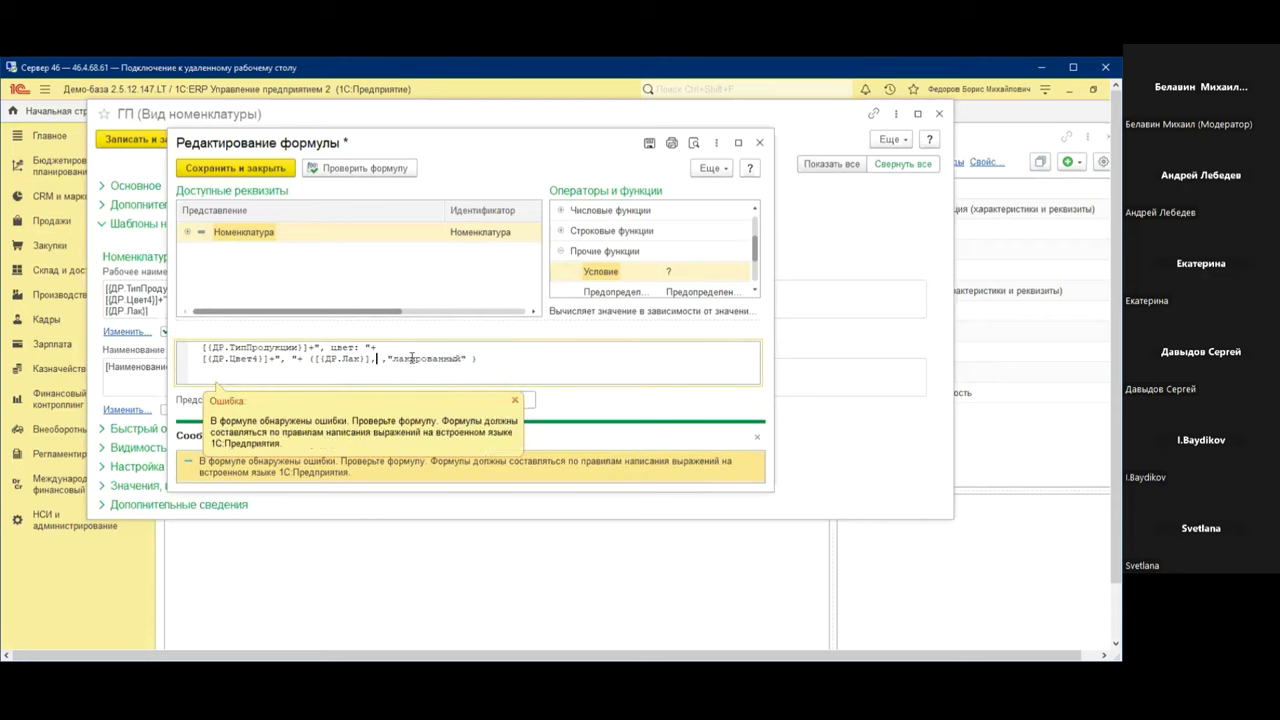
type(",\"лакированный\"")
left_click(381, 358)
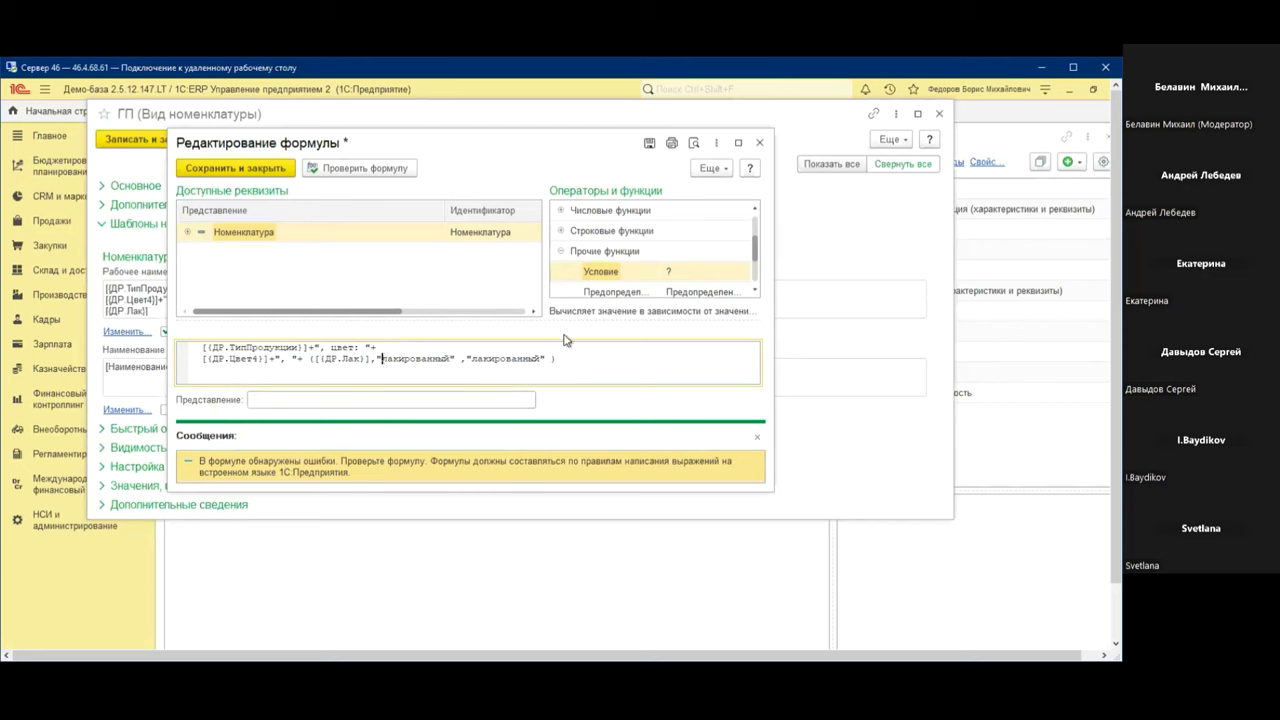
type("не")
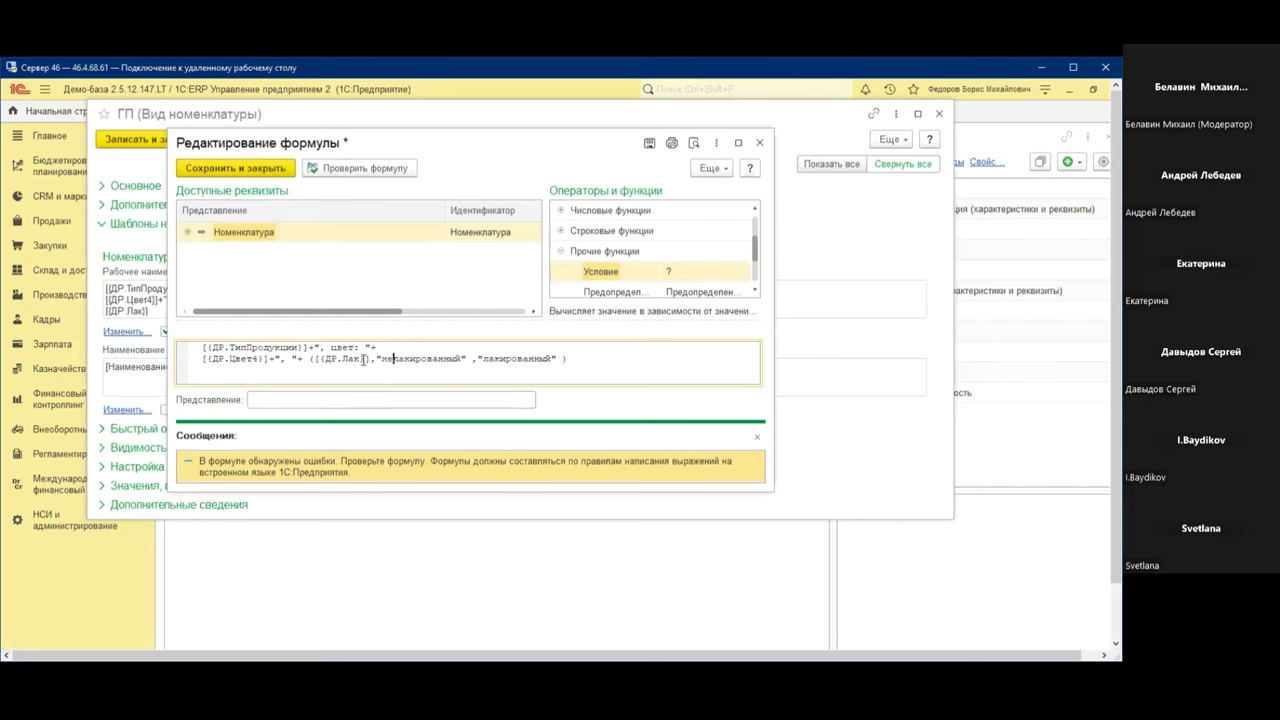
Extend the condition with =ИСТИНА after the Лак attribute and check the formula
left_click(367, 358)
type("=")
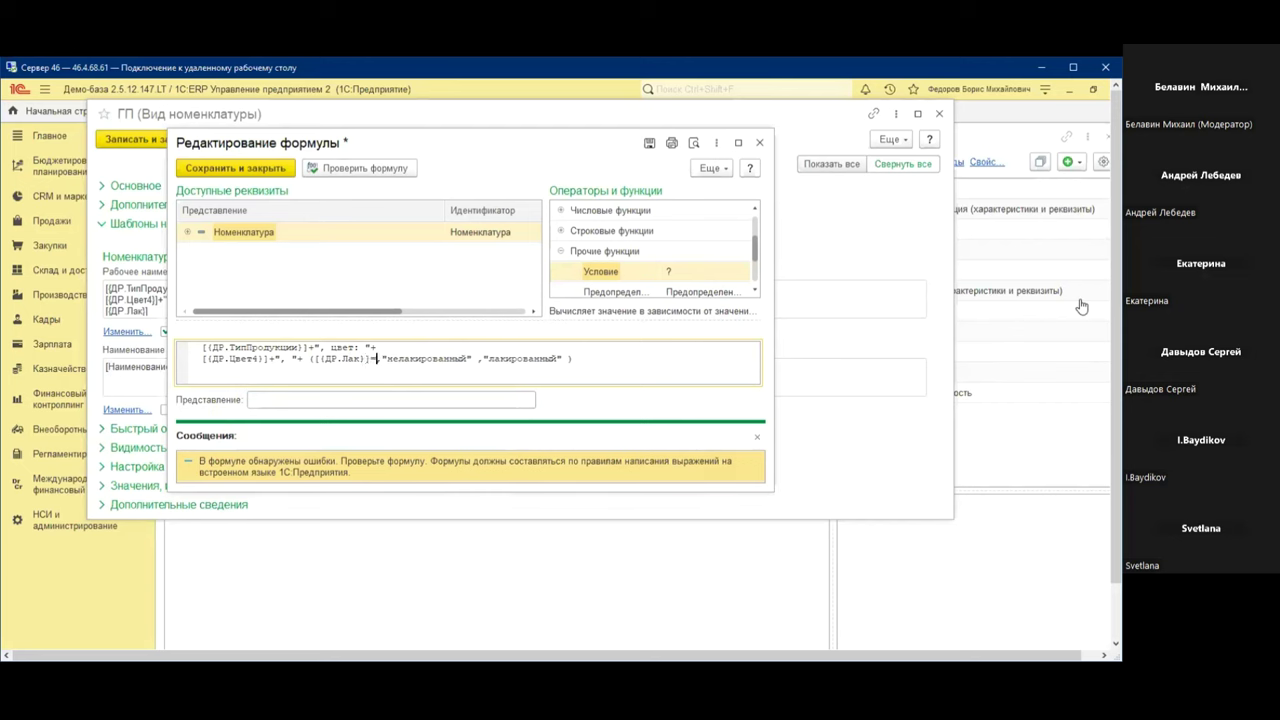
type("ИСТИНА")
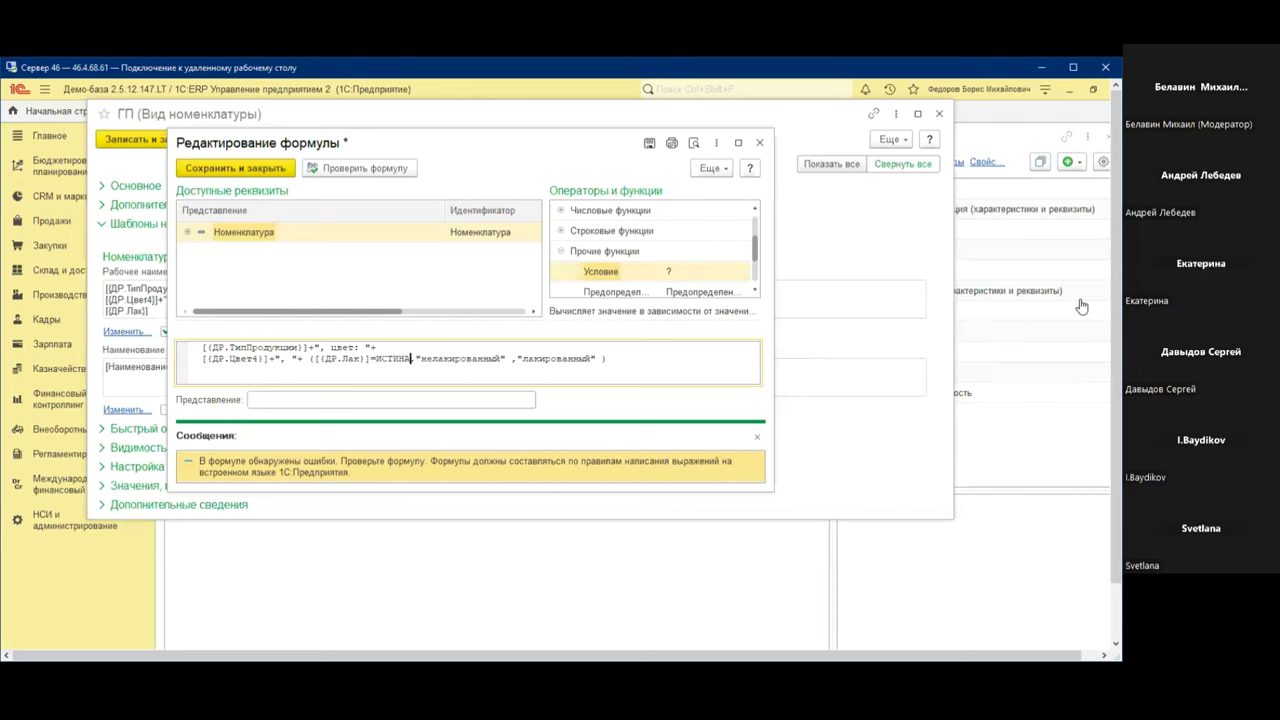
left_click(337, 169)
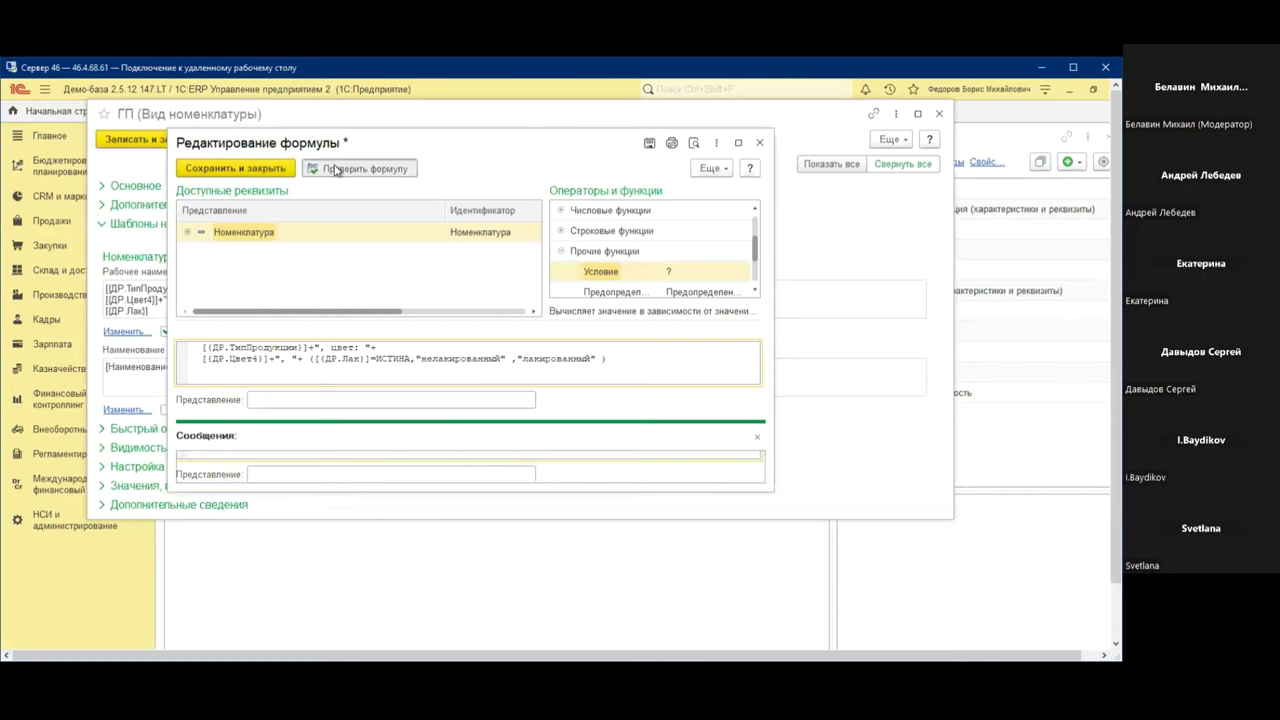
Try inserting the = operator from Логические операторы и константы at the far end of the formula's first line
left_click(641, 348)
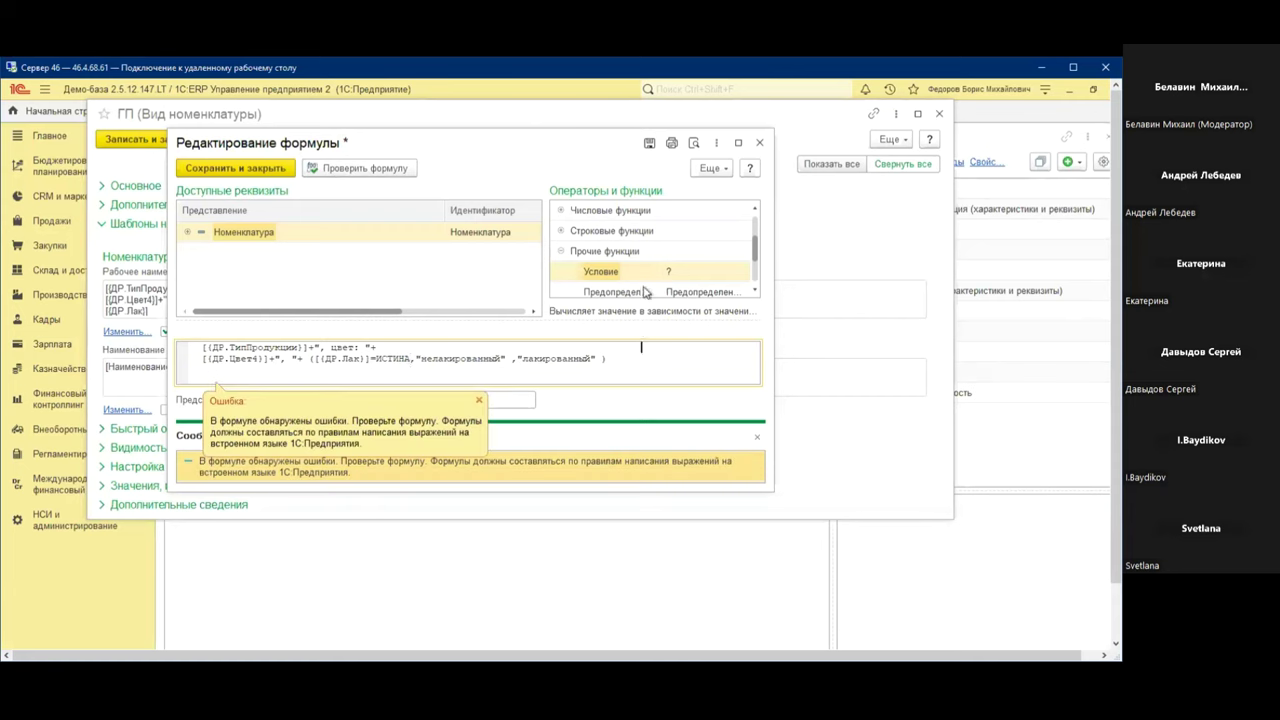
left_click(561, 252)
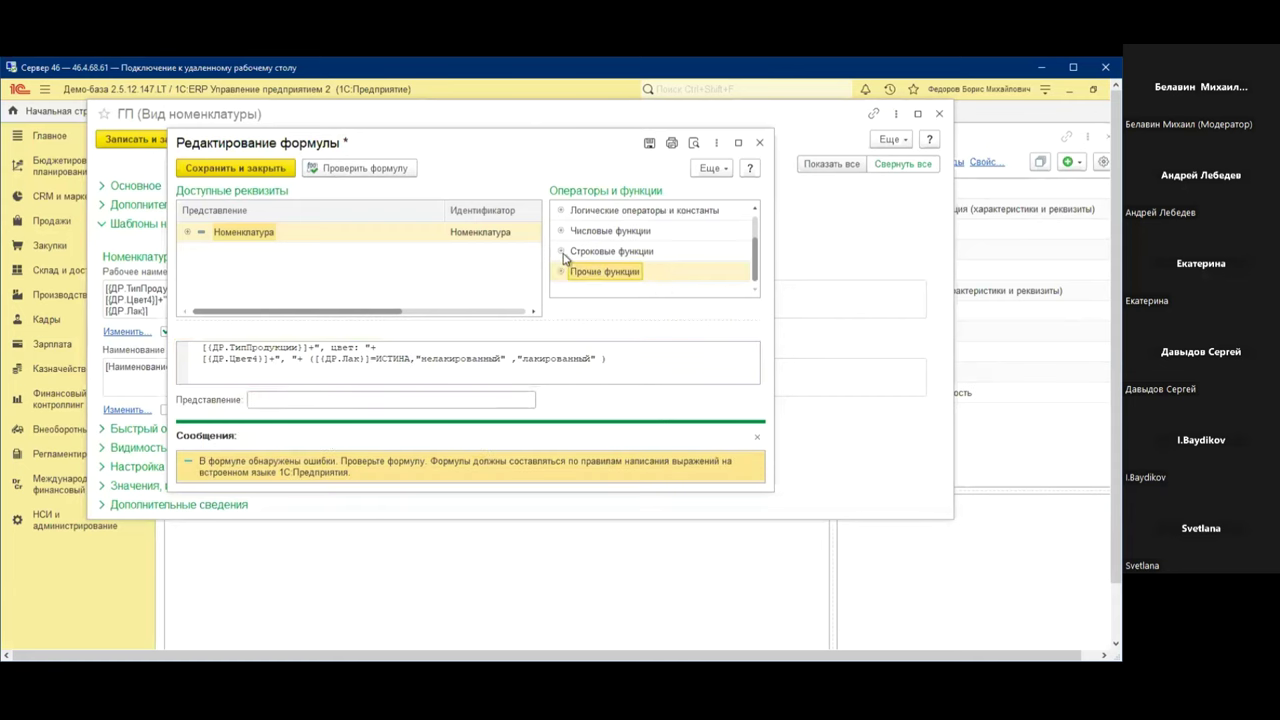
scroll(563, 258, "up", 2)
left_click(561, 231)
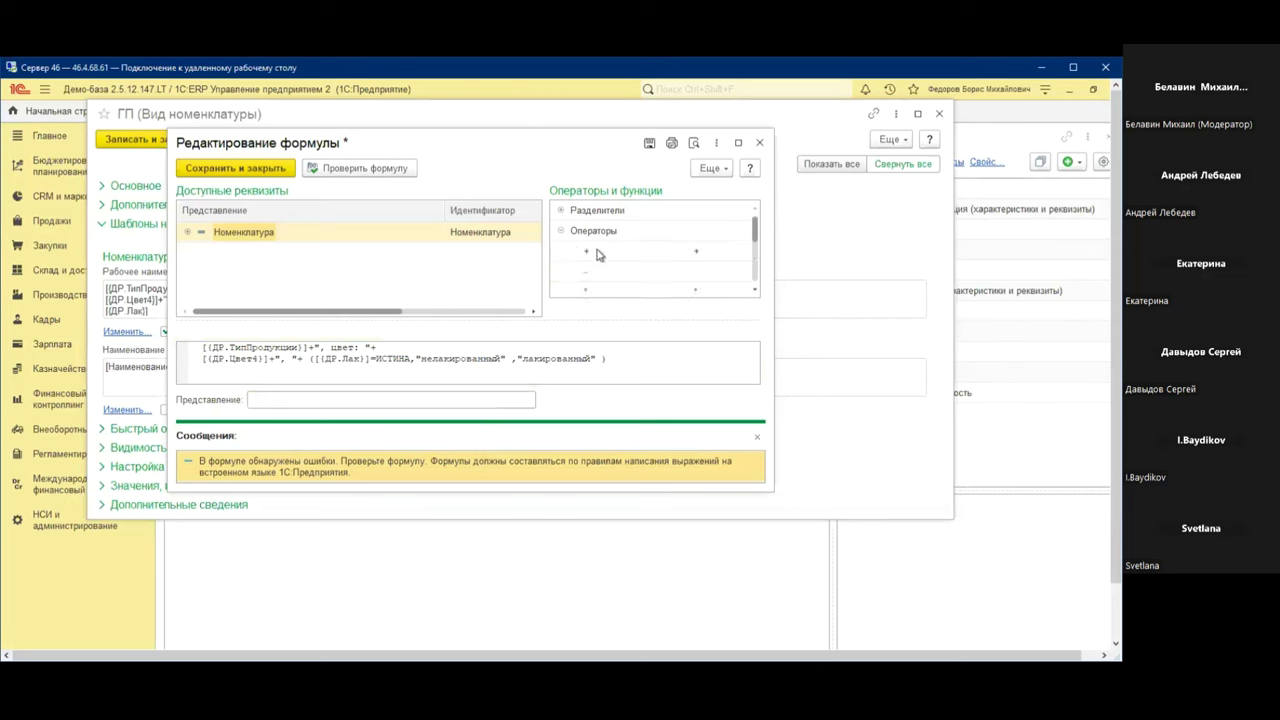
left_click(565, 231)
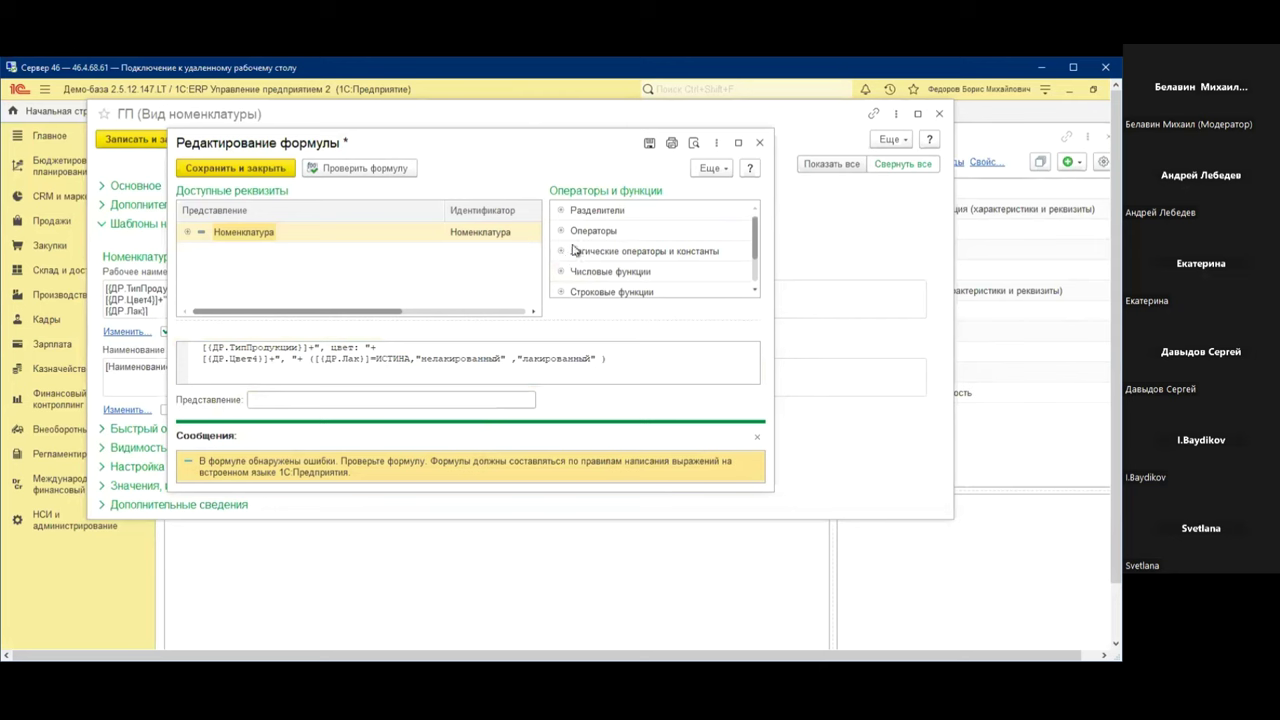
double_click(577, 251)
scroll(581, 260, "down", 2)
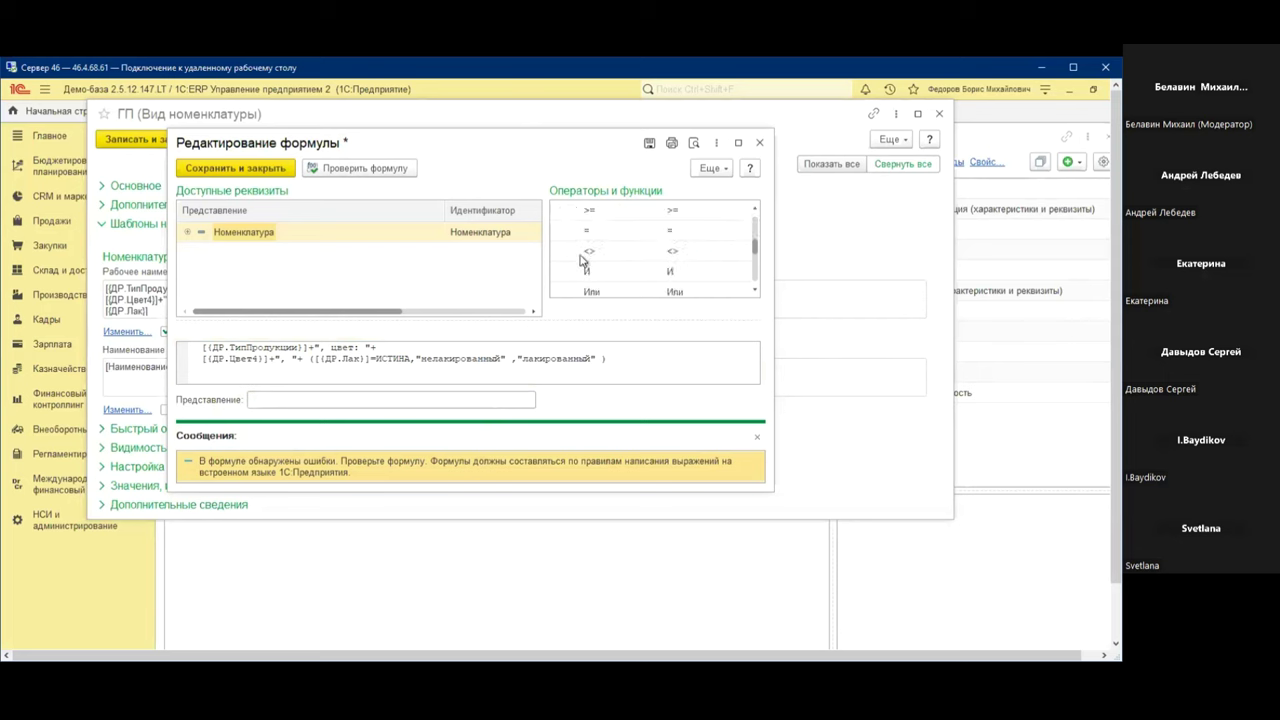
left_click(596, 233)
double_click(596, 233)
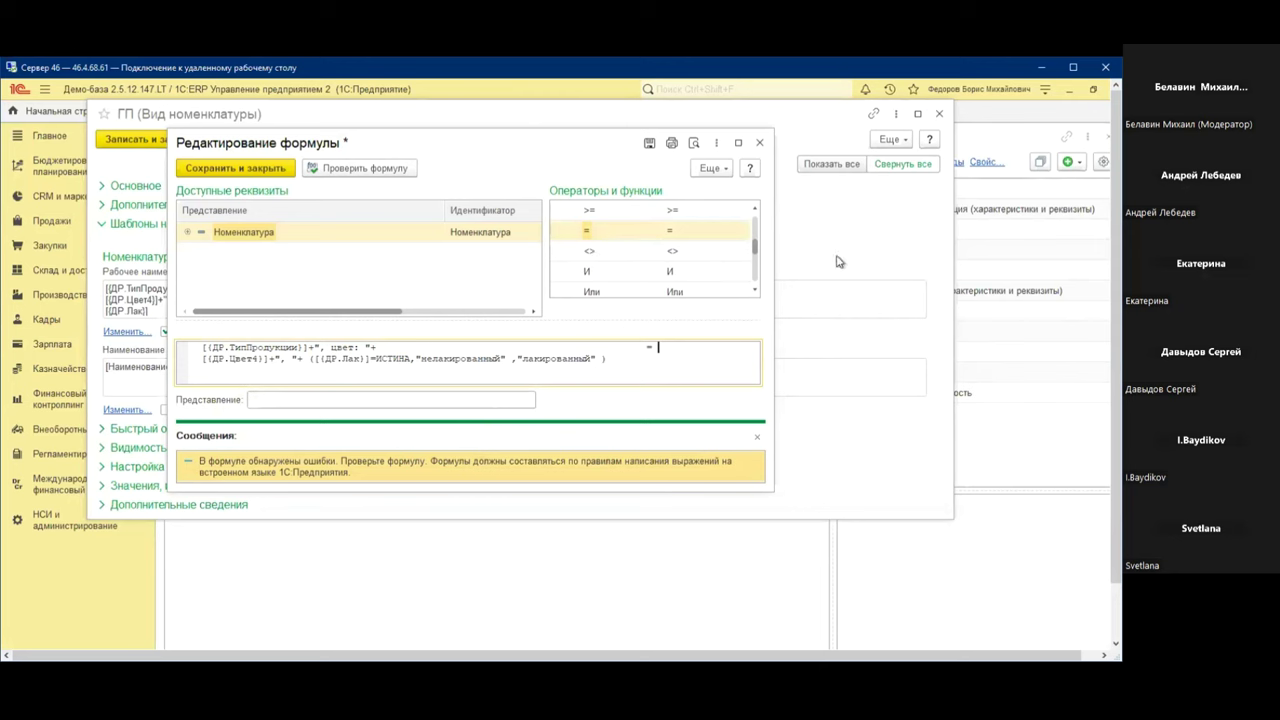
Try wrapping the Лак attribute in the condition in extra parentheses
left_click(313, 358)
type("(")
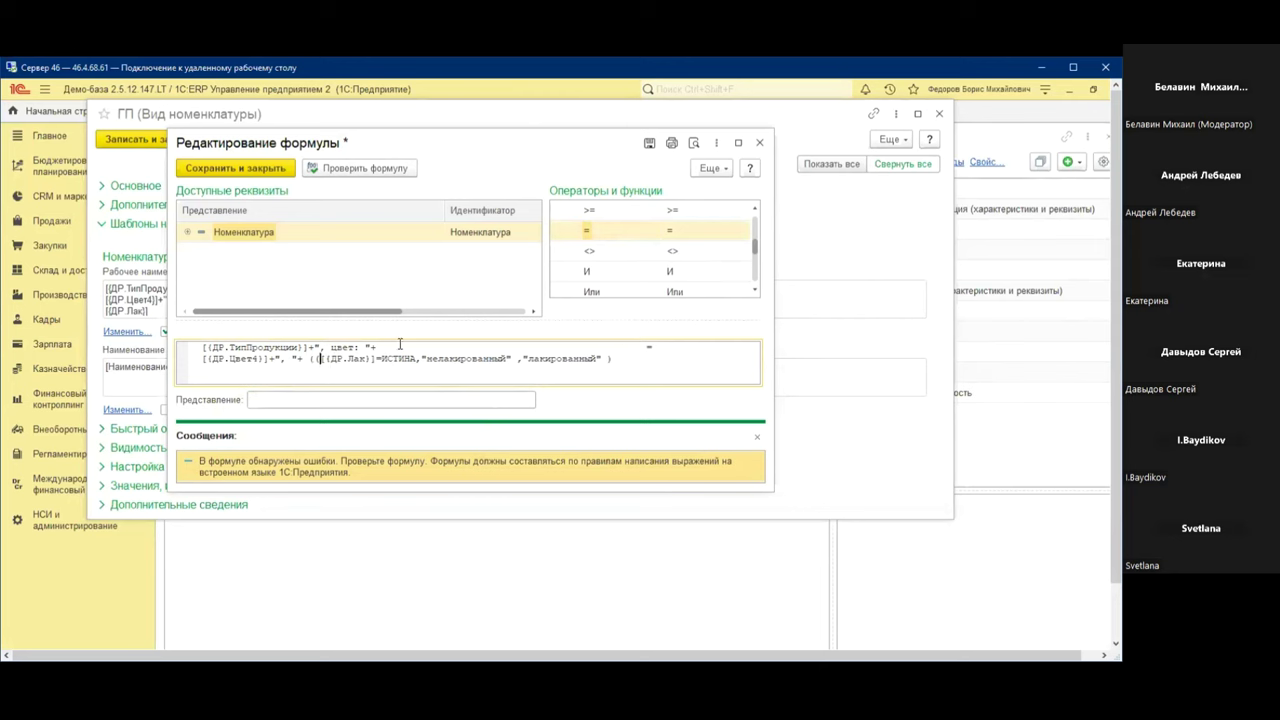
type("(")
key("Right")
key("Right")
key("Right")
key("Right")
key("Right")
key("Left")
key("Left")
key("Left")
key("Left")
key("Left")
type("]")
Remove the stray = operator from the end of the first line and check the formula
key("BackSpace")
key("BackSpace")
key("BackSpace")
key("BackSpace")
key("BackSpace")
left_click(338, 172)
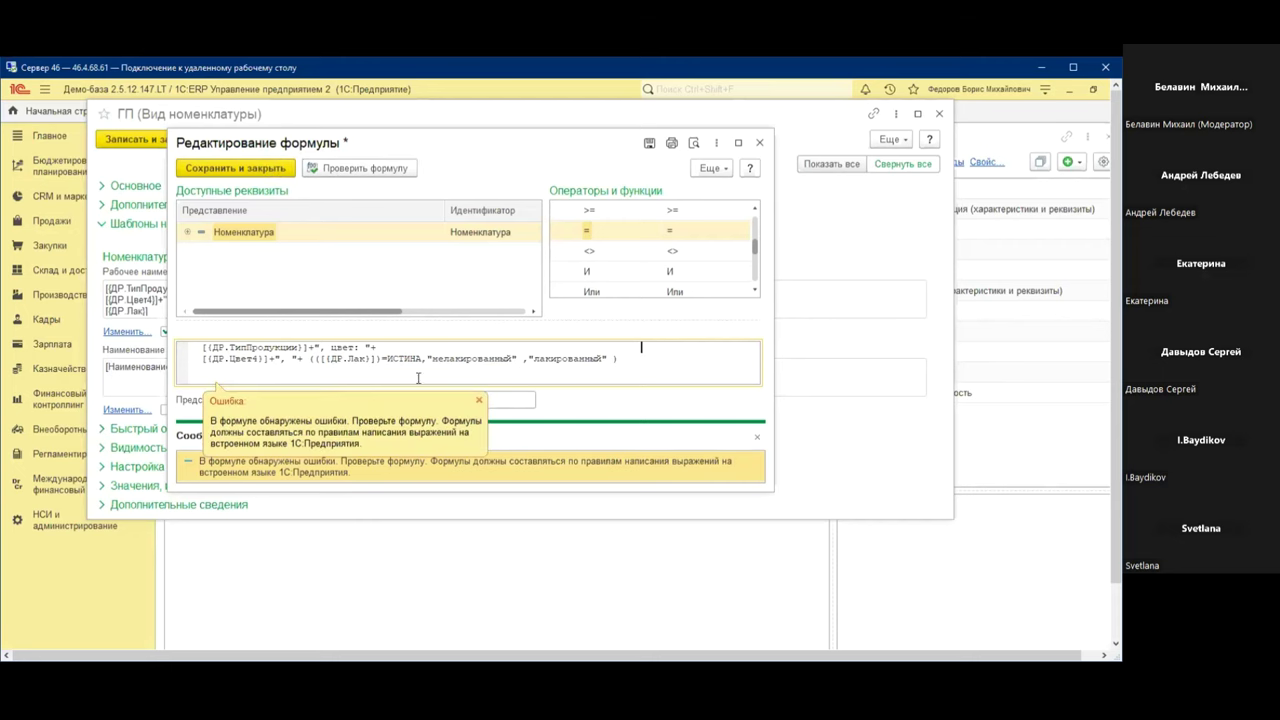
Delete the Лак attribute and its extra parentheses from the condition, leaving (=ИСТИНА
left_click(382, 358)
key("BackSpace")
key("BackSpace")
key("BackSpace")
key("BackSpace")
key("BackSpace")
key("BackSpace")
key("BackSpace")
key("BackSpace")
key("BackSpace")
key("BackSpace")
key("BackSpace")
key("BackSpace")
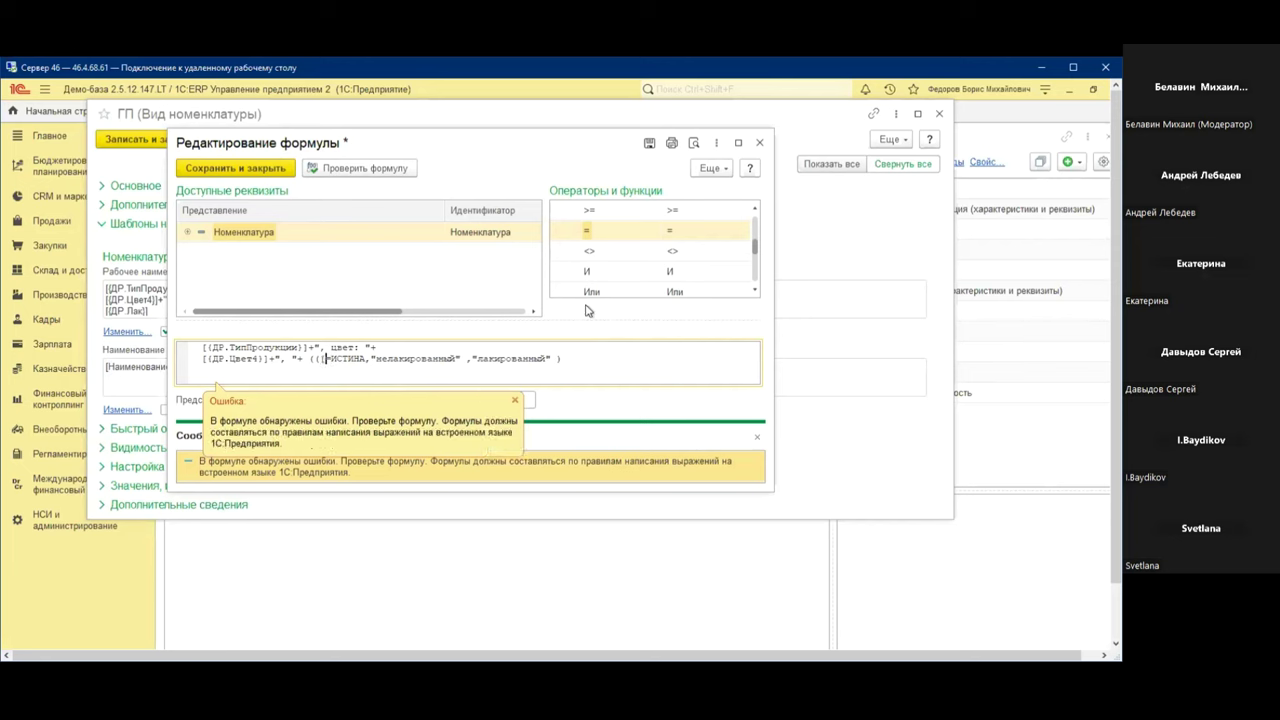
type("=")
Insert the Лак (ГП) attribute from the Номенклатура attributes before =ИСТИНА in the condition
left_click(189, 231)
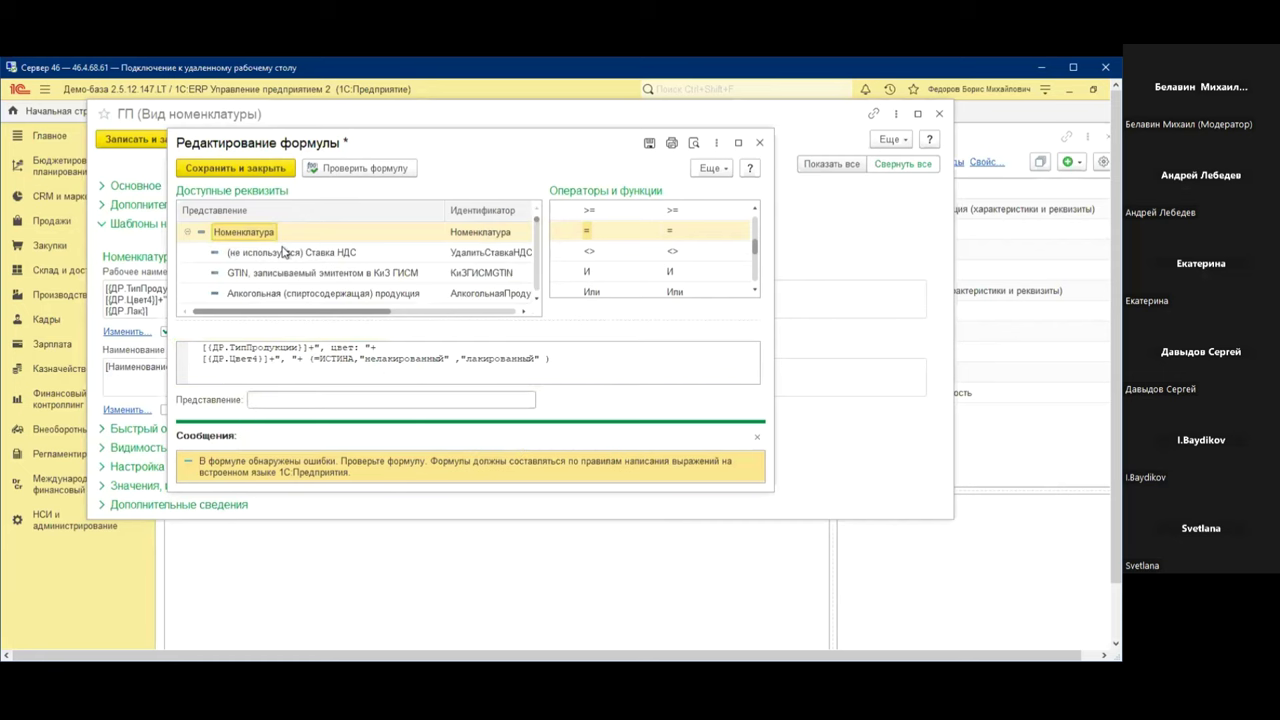
scroll(284, 251, "down", 10)
scroll(287, 251, "down", 2)
scroll(287, 251, "down", 2)
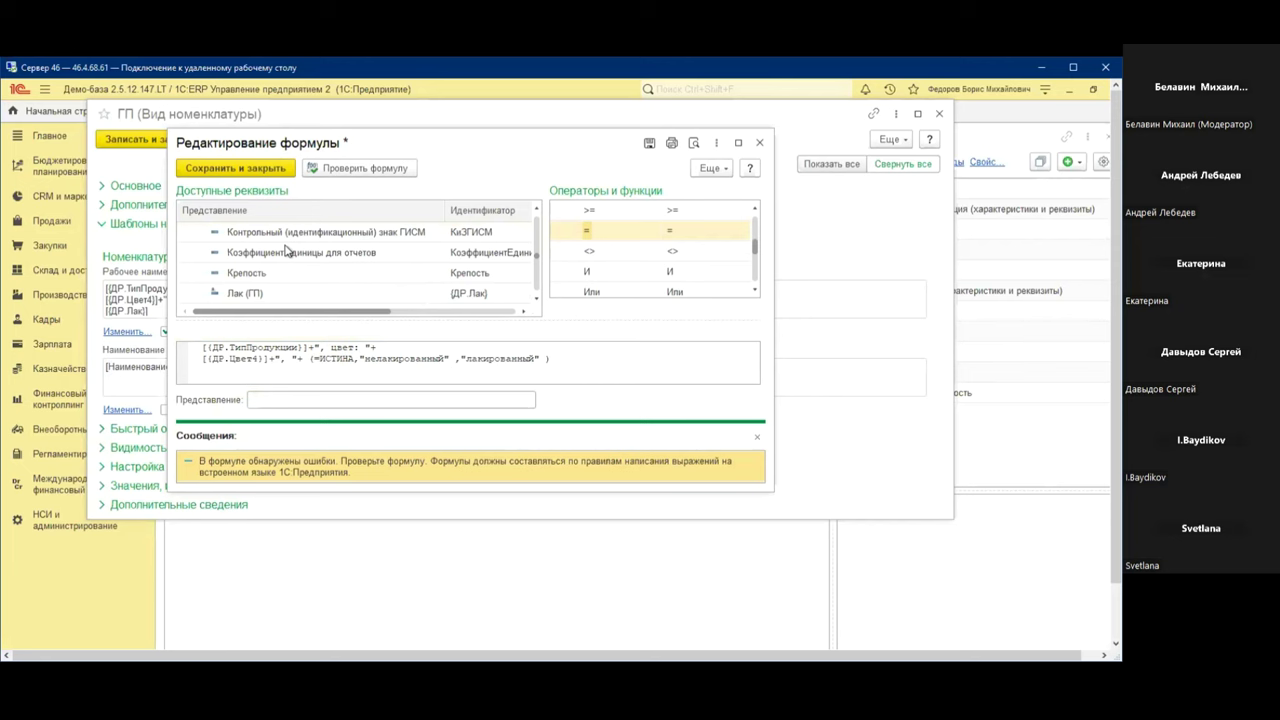
left_click(242, 293)
double_click(242, 294)
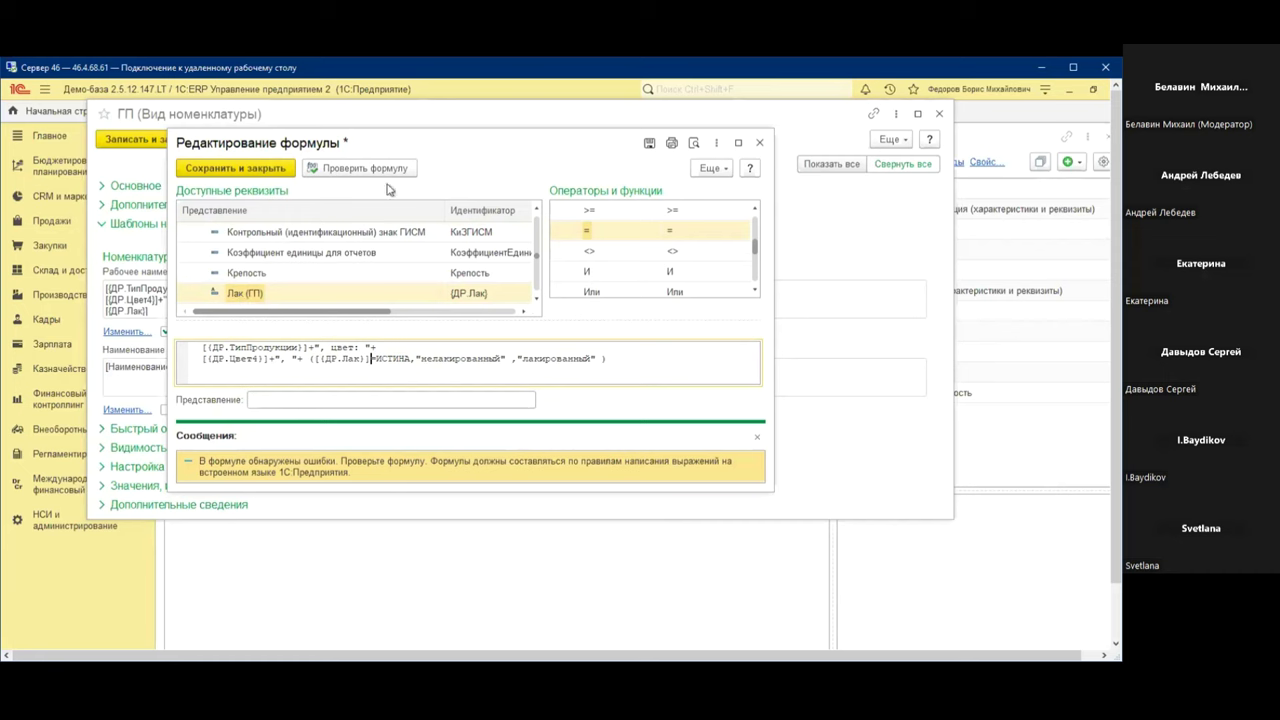
Check the formula with the reinserted Лак attribute and close the messages
left_click(383, 174)
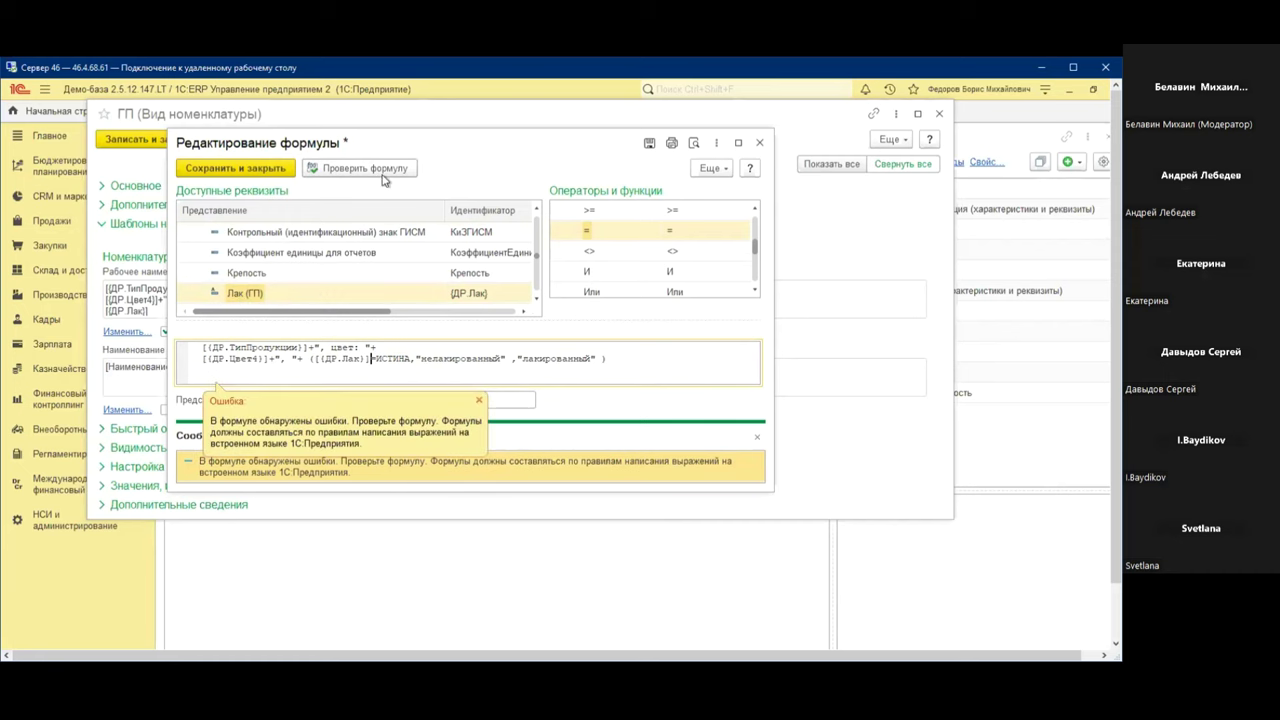
left_click(478, 400)
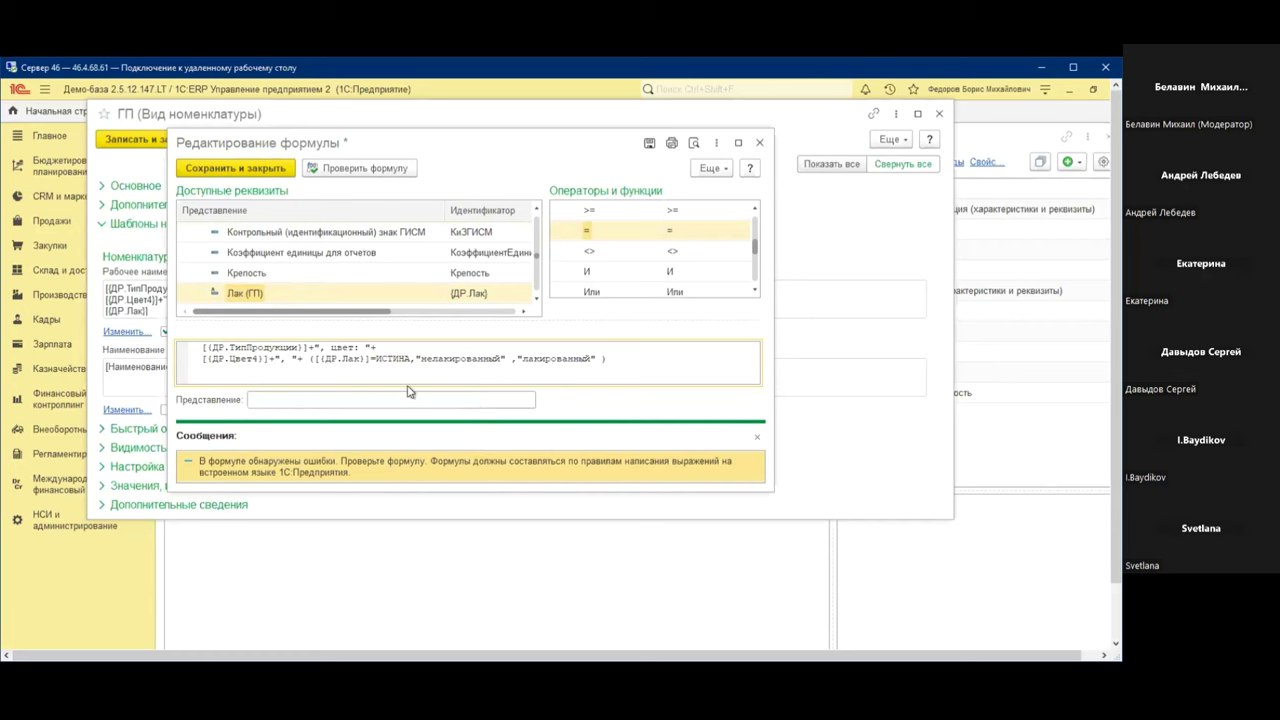
left_click(757, 436)
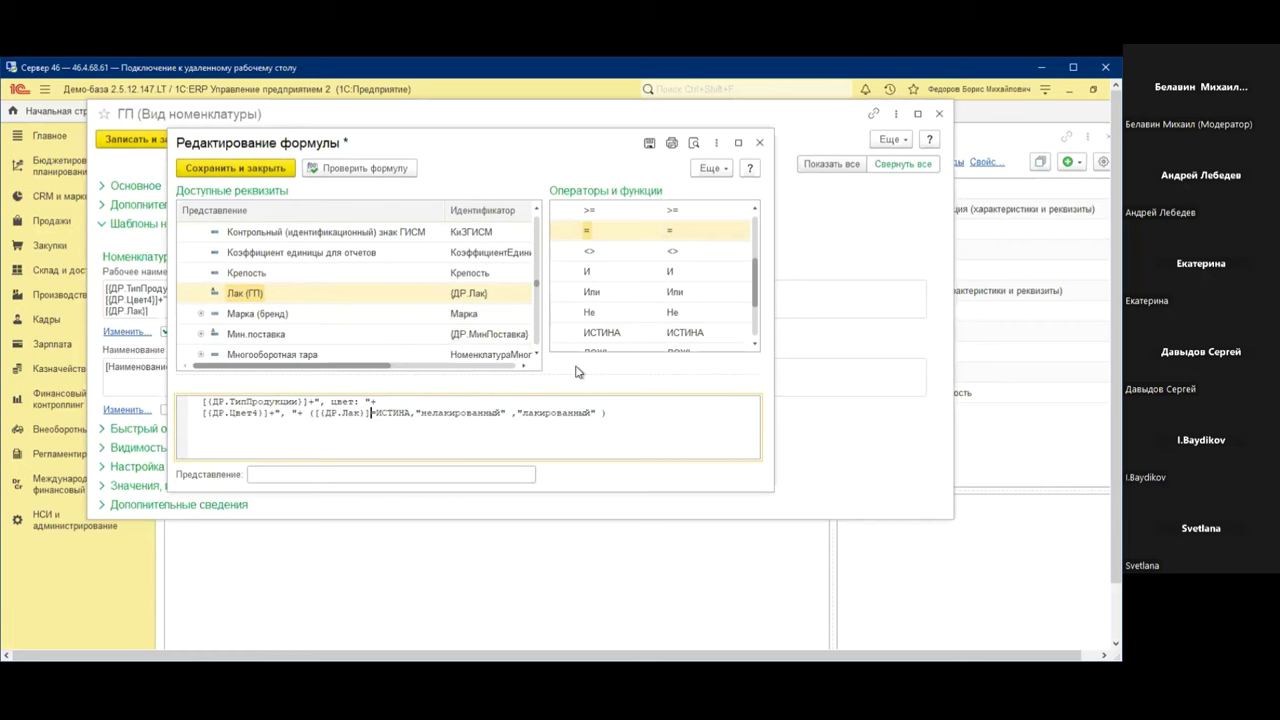
Replace ИСТИНА in the Лак condition with the ИСТИНА value from the operators list and check the formula
scroll(657, 291, "down", 3)
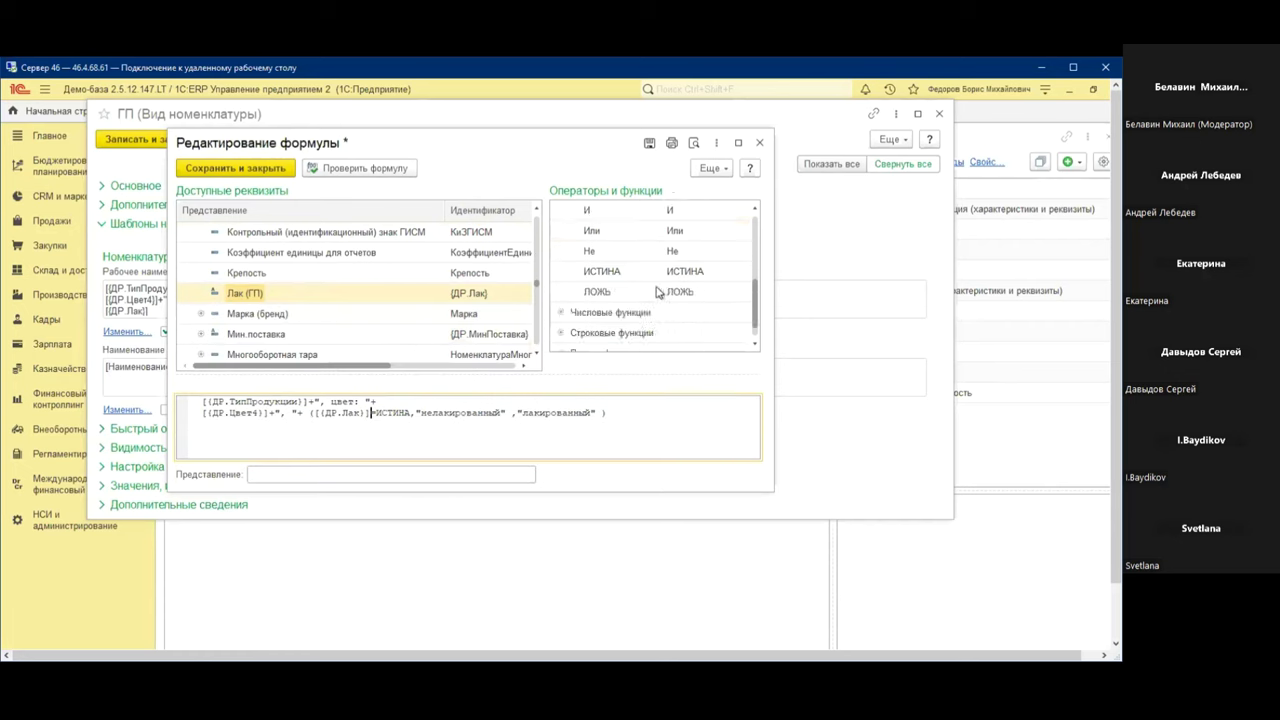
left_click(608, 272)
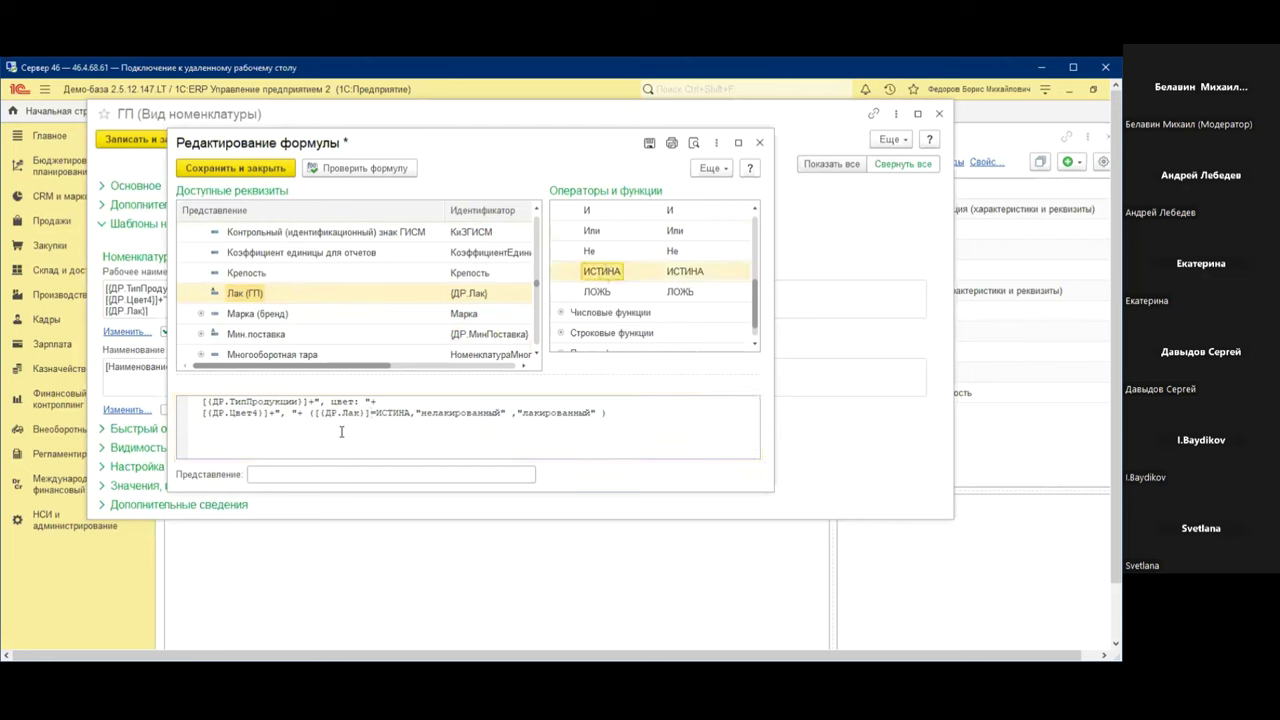
left_click_drag(408, 413, 378, 415)
key("Delete")
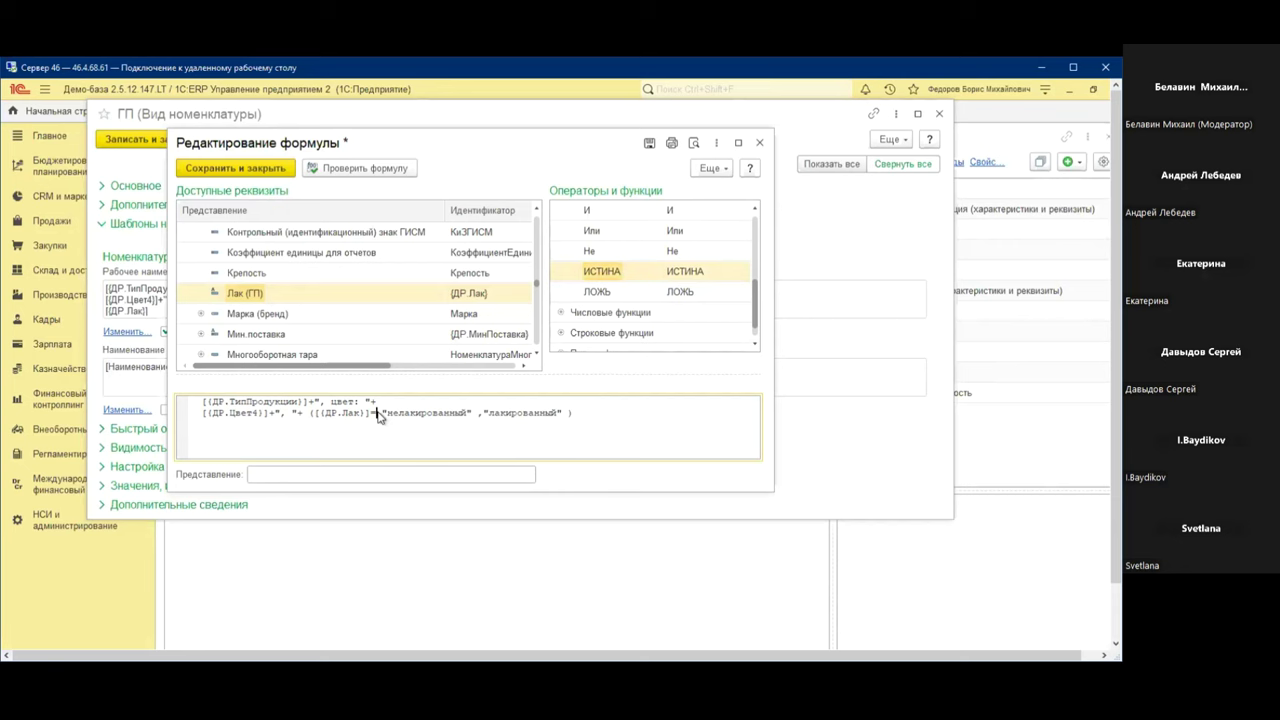
double_click(620, 274)
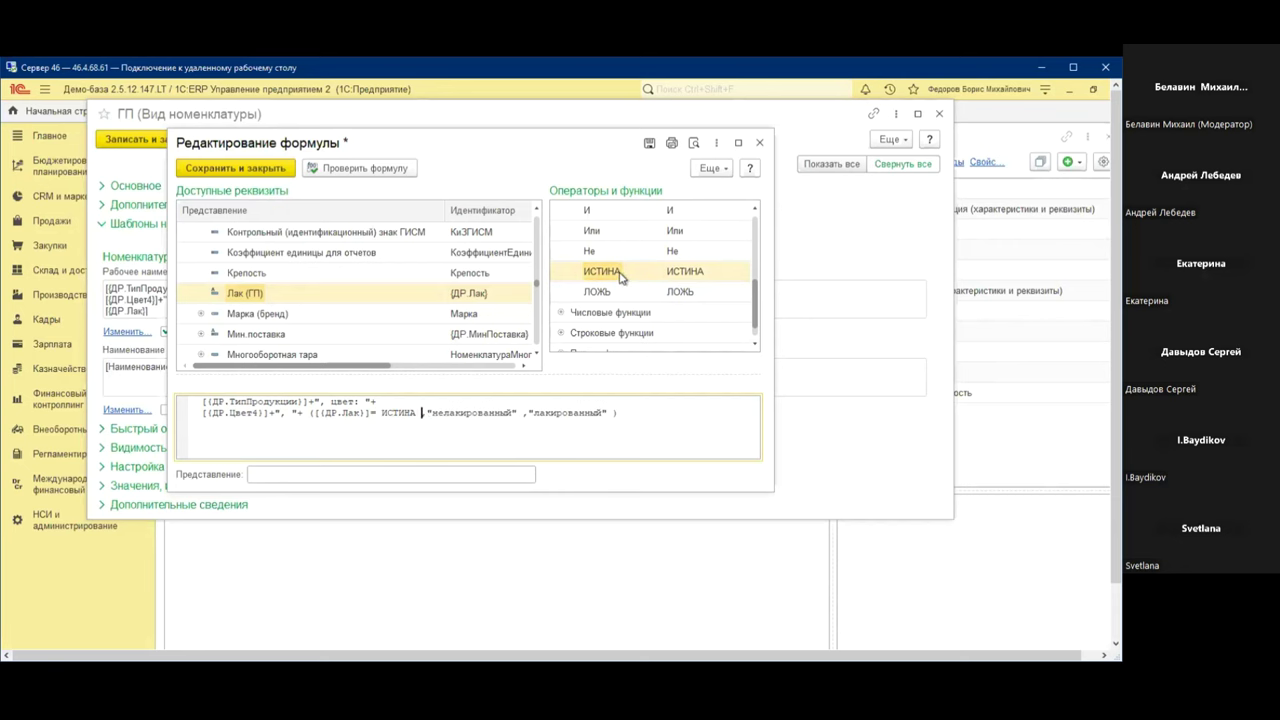
left_click(372, 170)
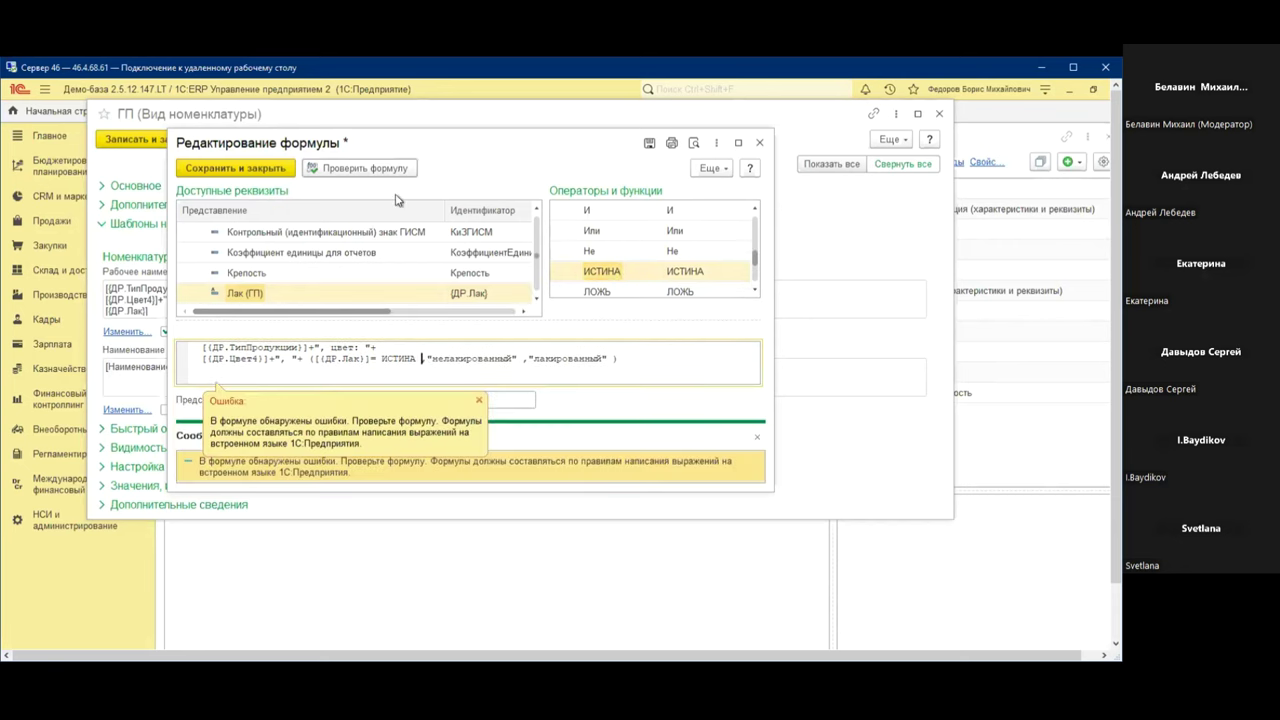
Try Да instead of ИСТИНА as the comparison value in the Лак condition and check the formula
left_click_drag(418, 360, 381, 358)
key("Delete")
type("Да")
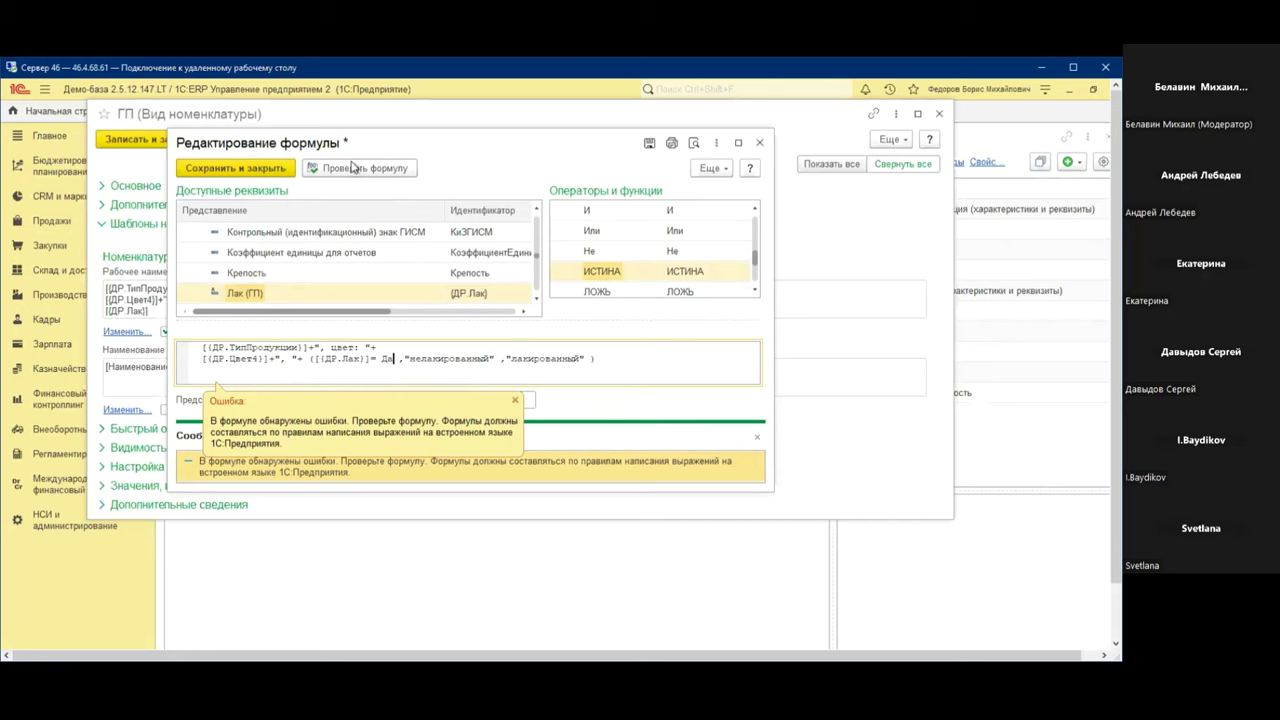
left_click(352, 166)
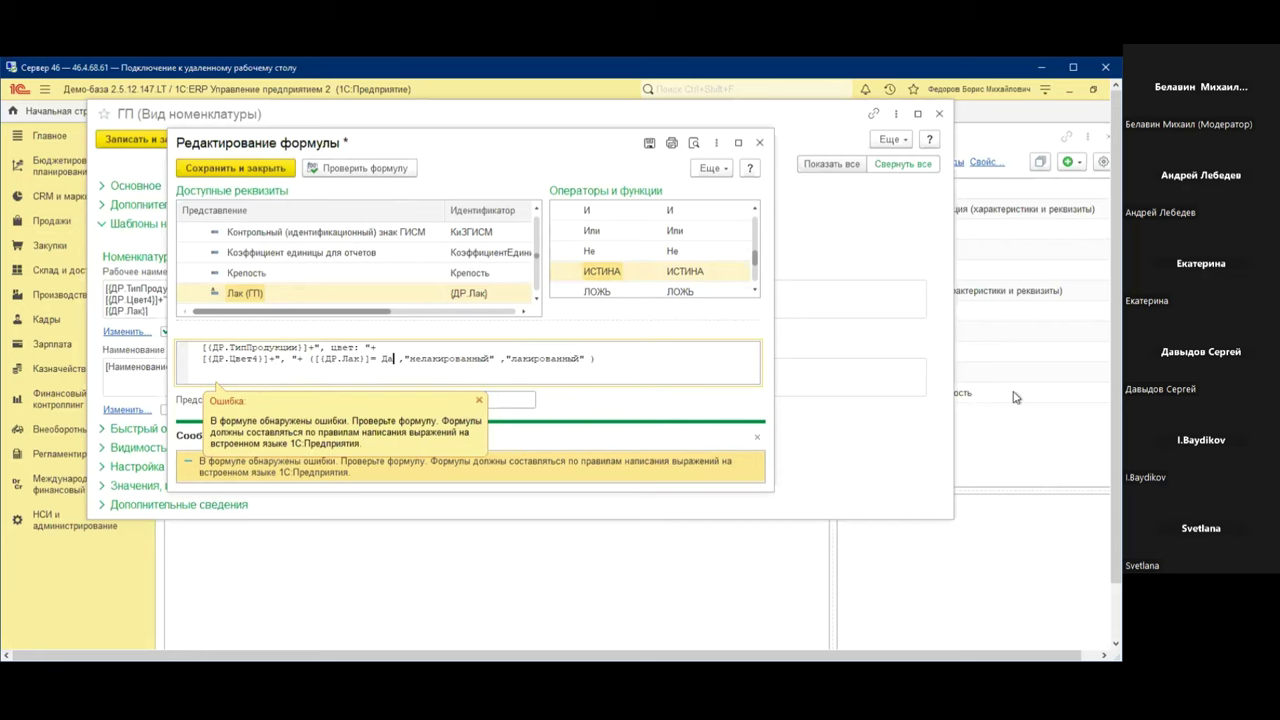
Remove Да from the Лак condition and insert ИСТИНА from the operators list after the = sign
key("BackSpace")
key("BackSpace")
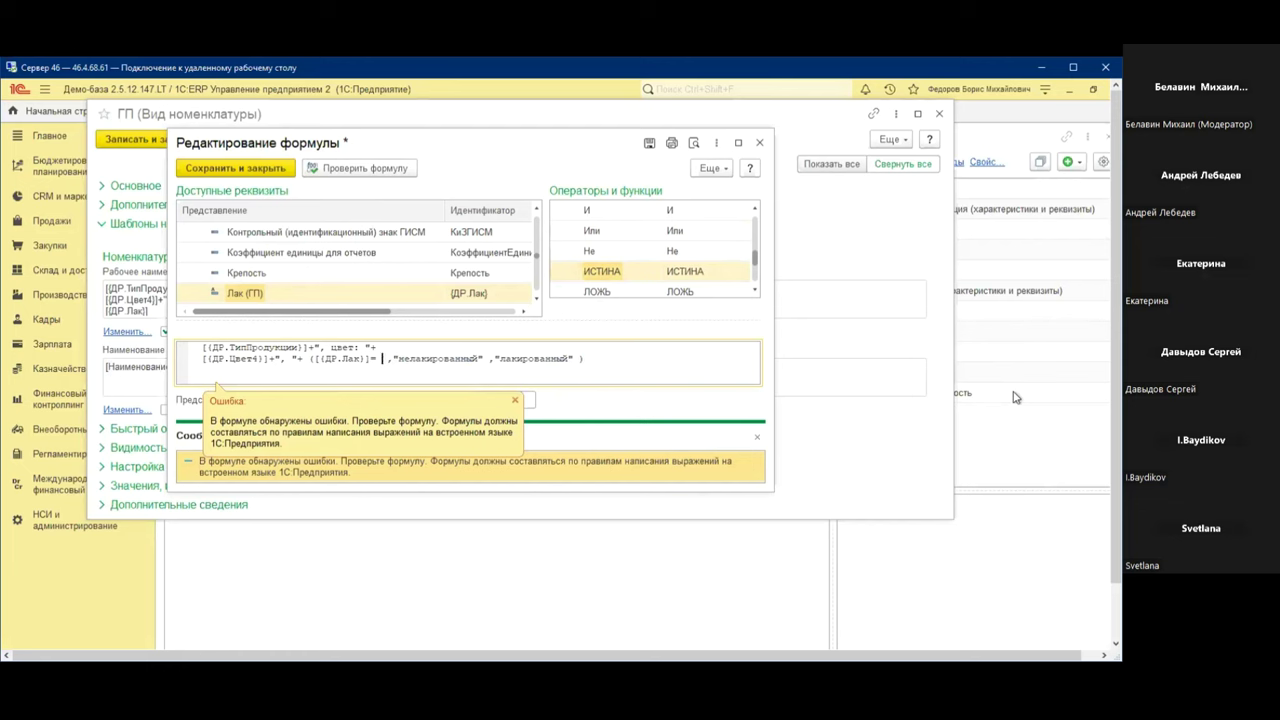
key("BackSpace")
type("Исти")
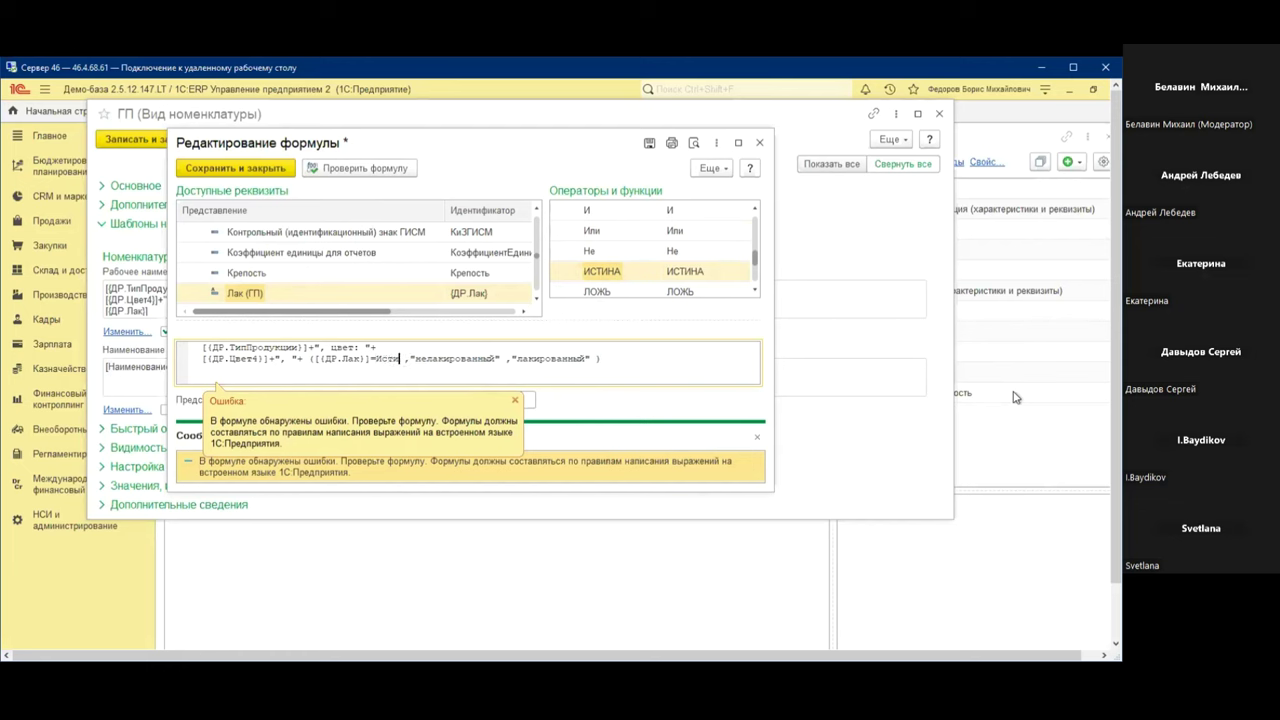
key("BackSpace")
key("BackSpace")
key("BackSpace")
key("BackSpace")
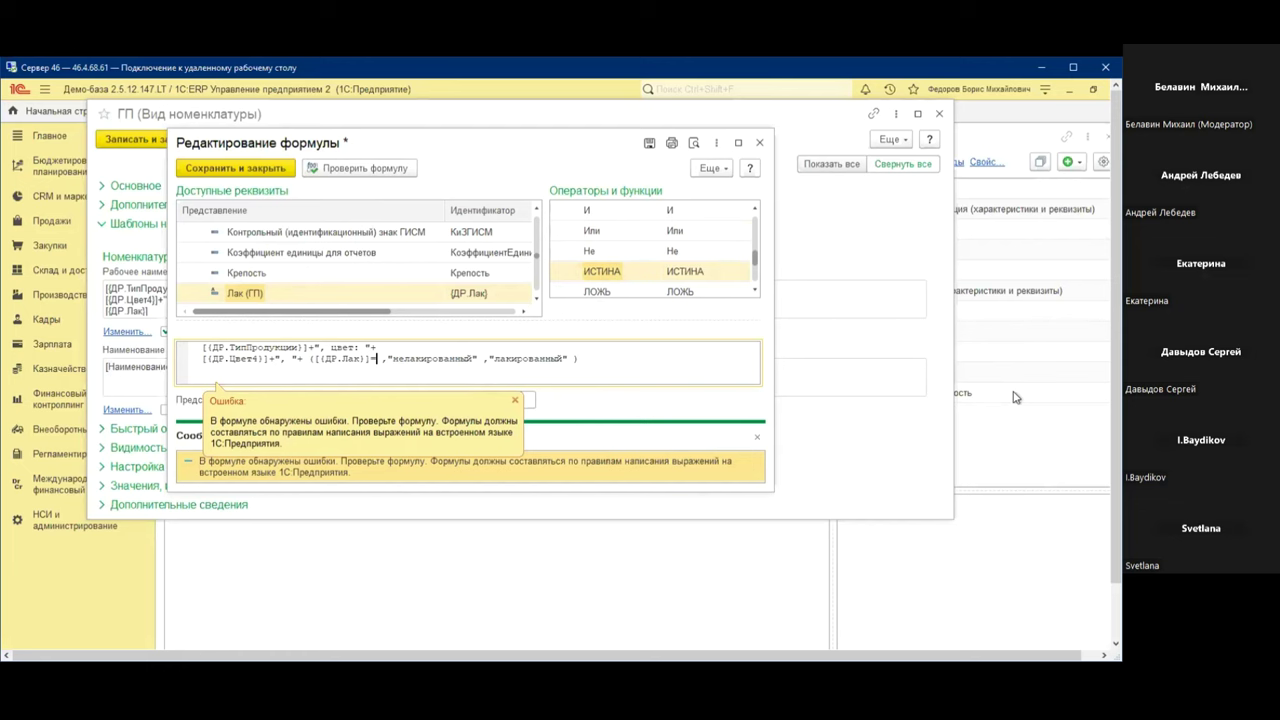
double_click(601, 275)
Insert ? before the opening parenthesis of the Лак condition and check the formula
left_click(310, 358)
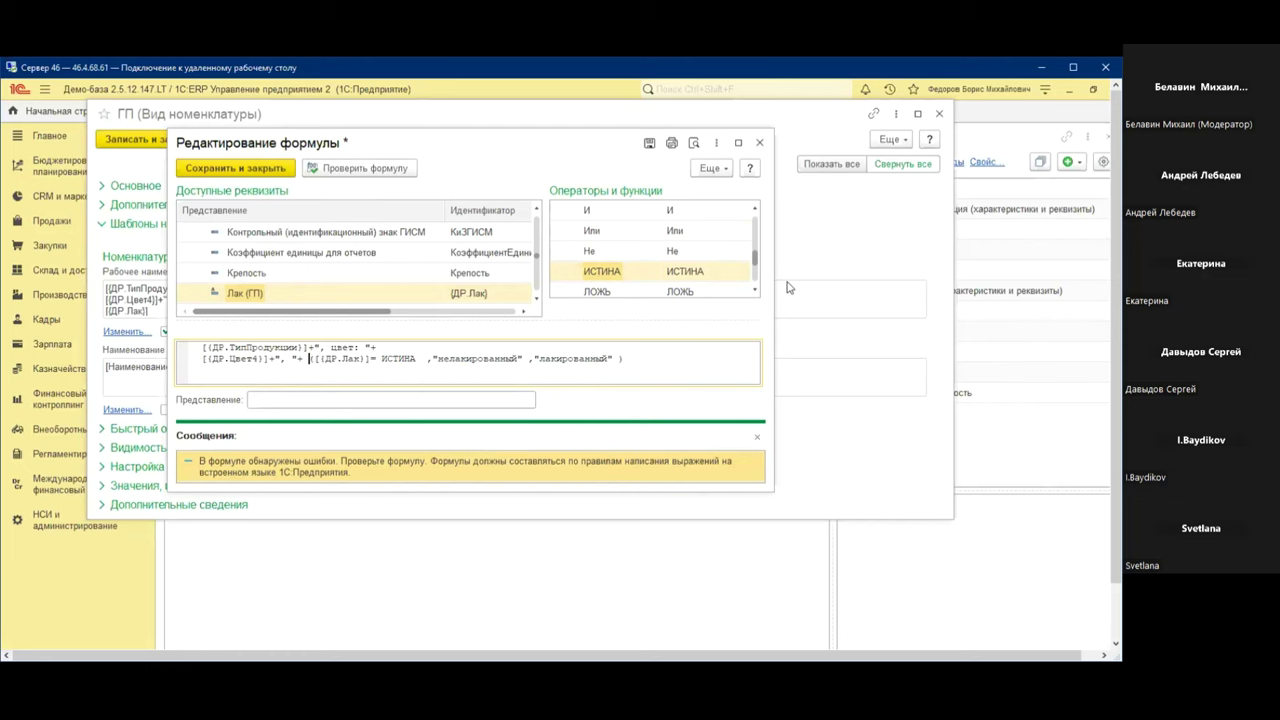
type("?")
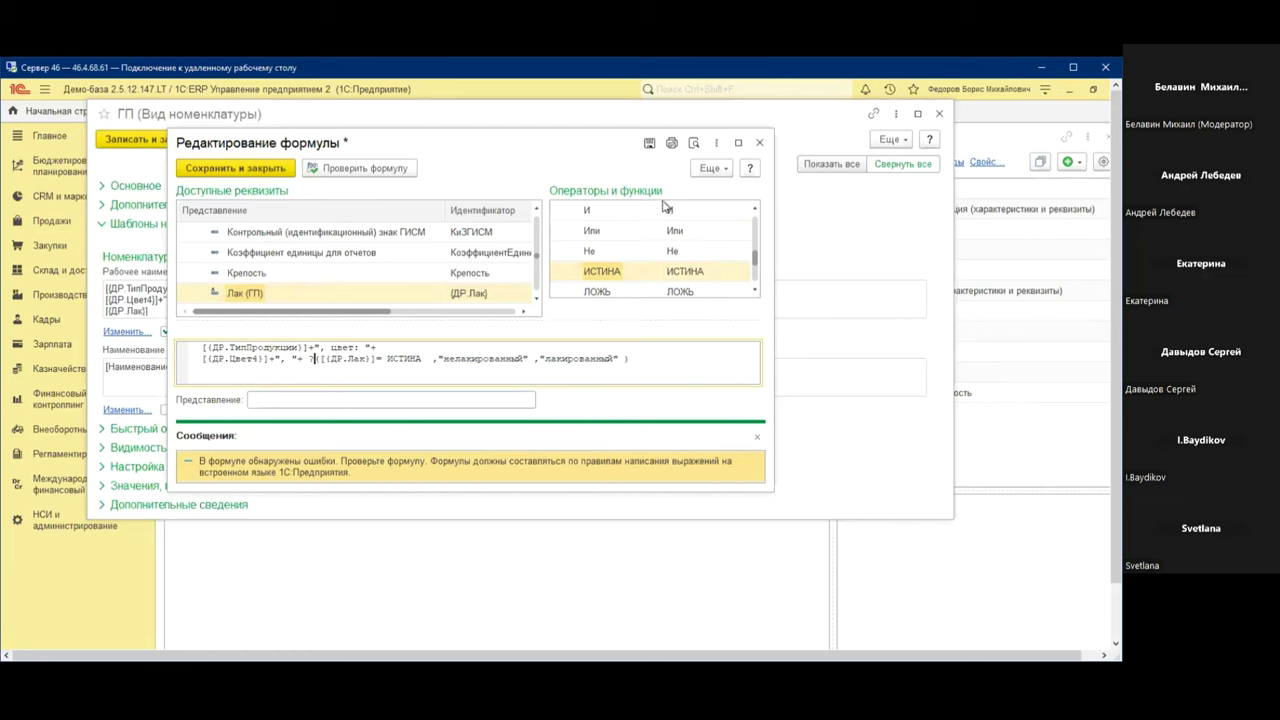
left_click(368, 166)
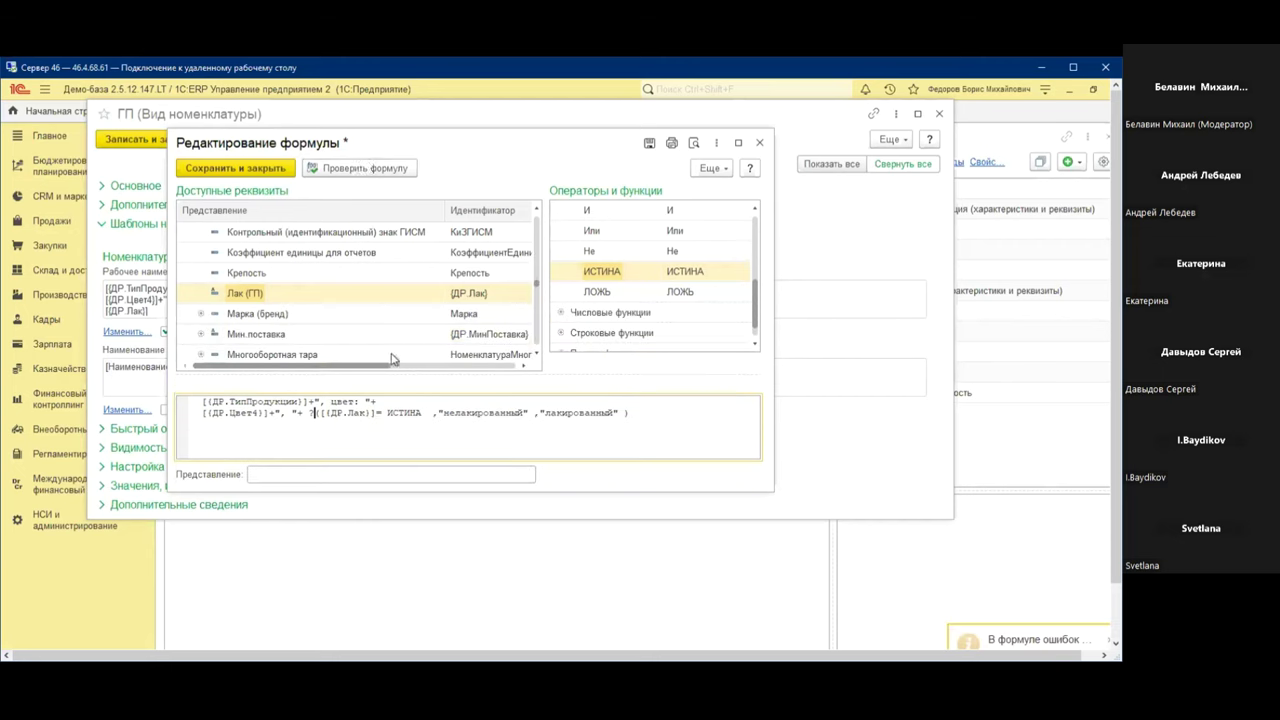
key("Right")
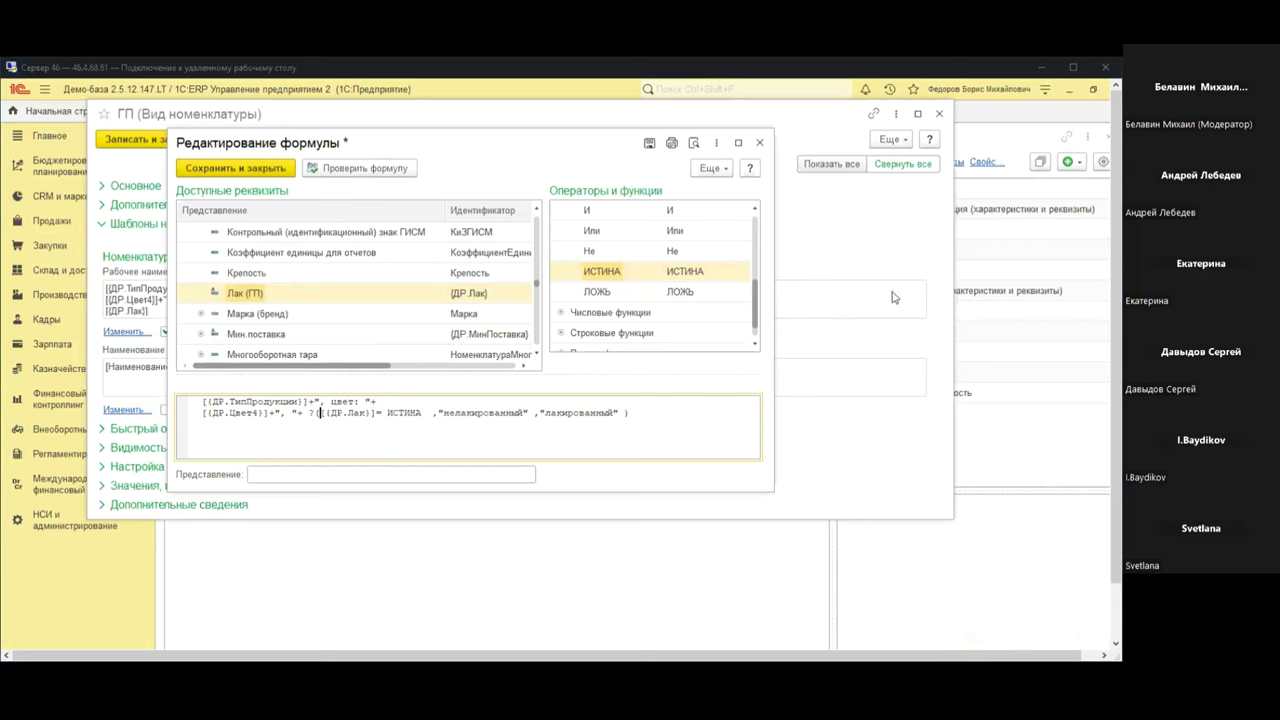
left_click(429, 443)
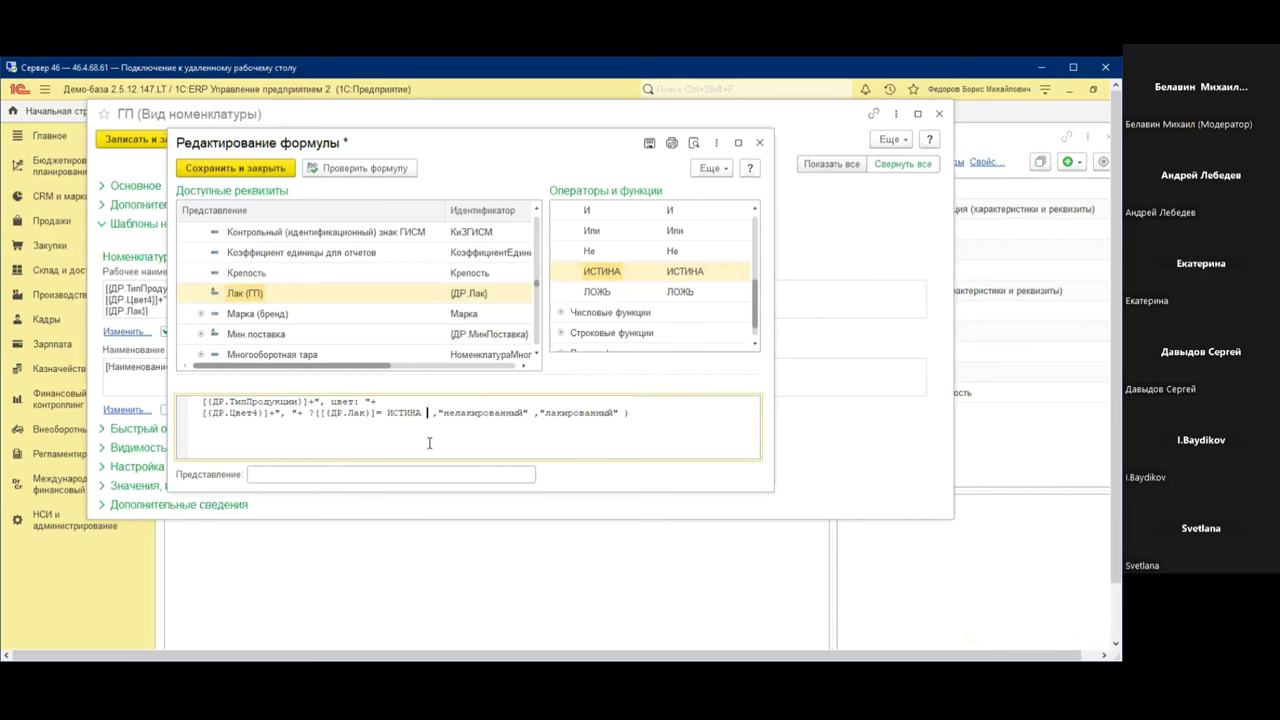
Save the working name formula, then save and close the ГП item kind
left_click(252, 167)
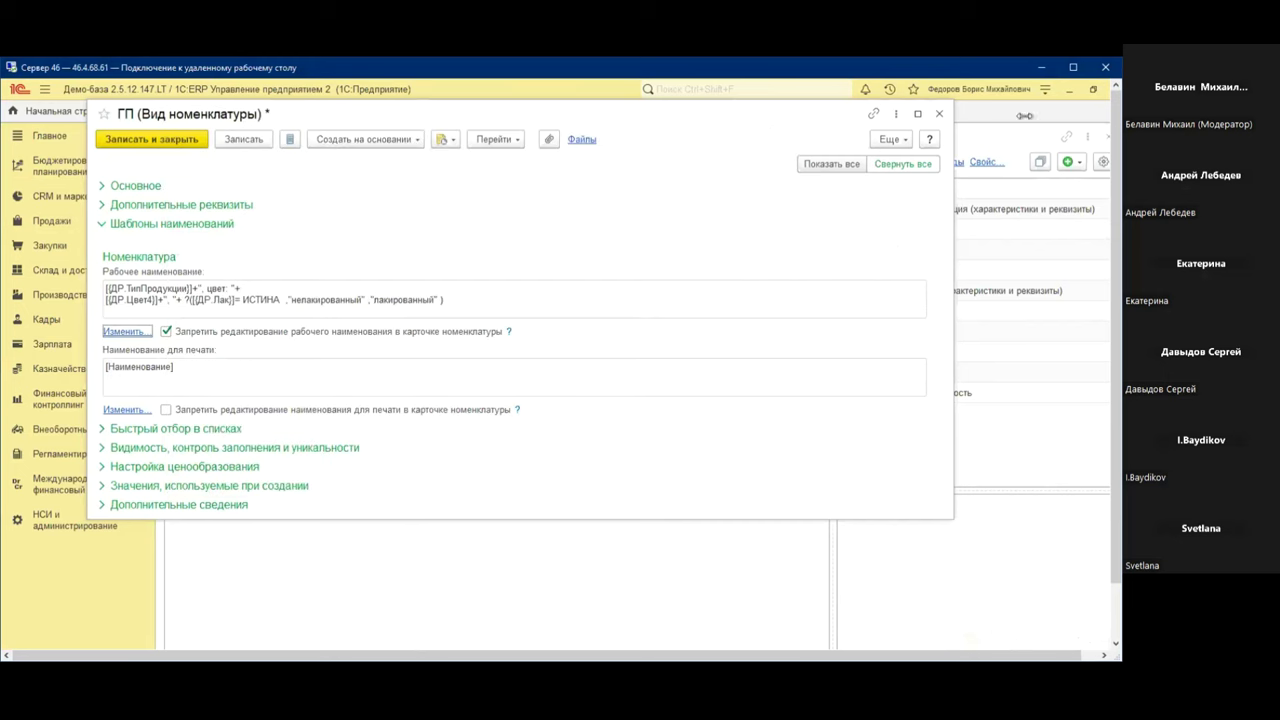
left_click(937, 115)
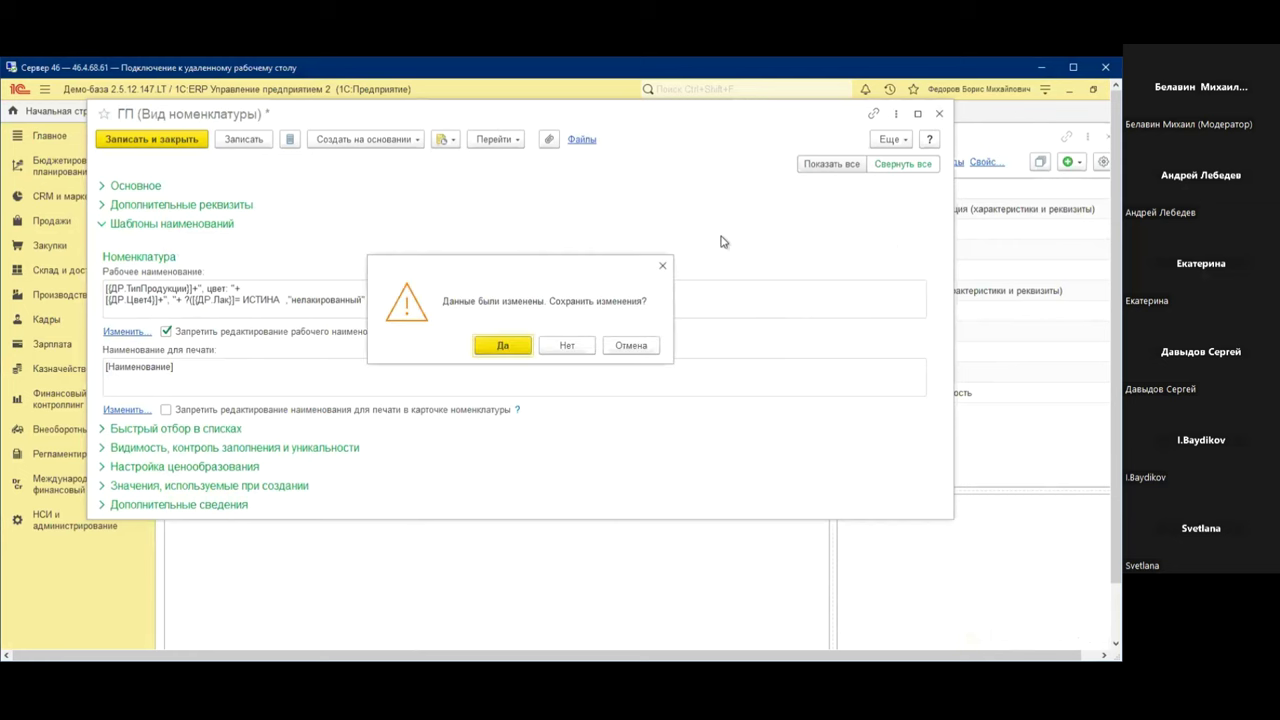
left_click(505, 346)
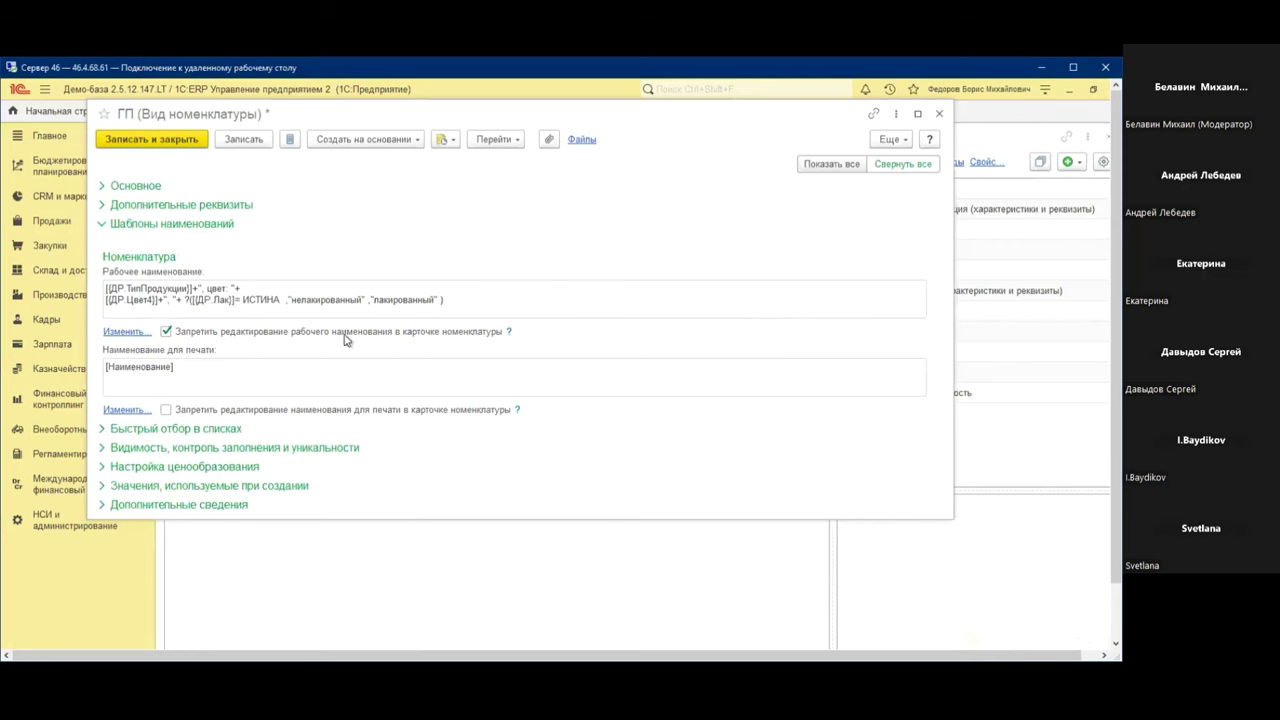
left_click(148, 145)
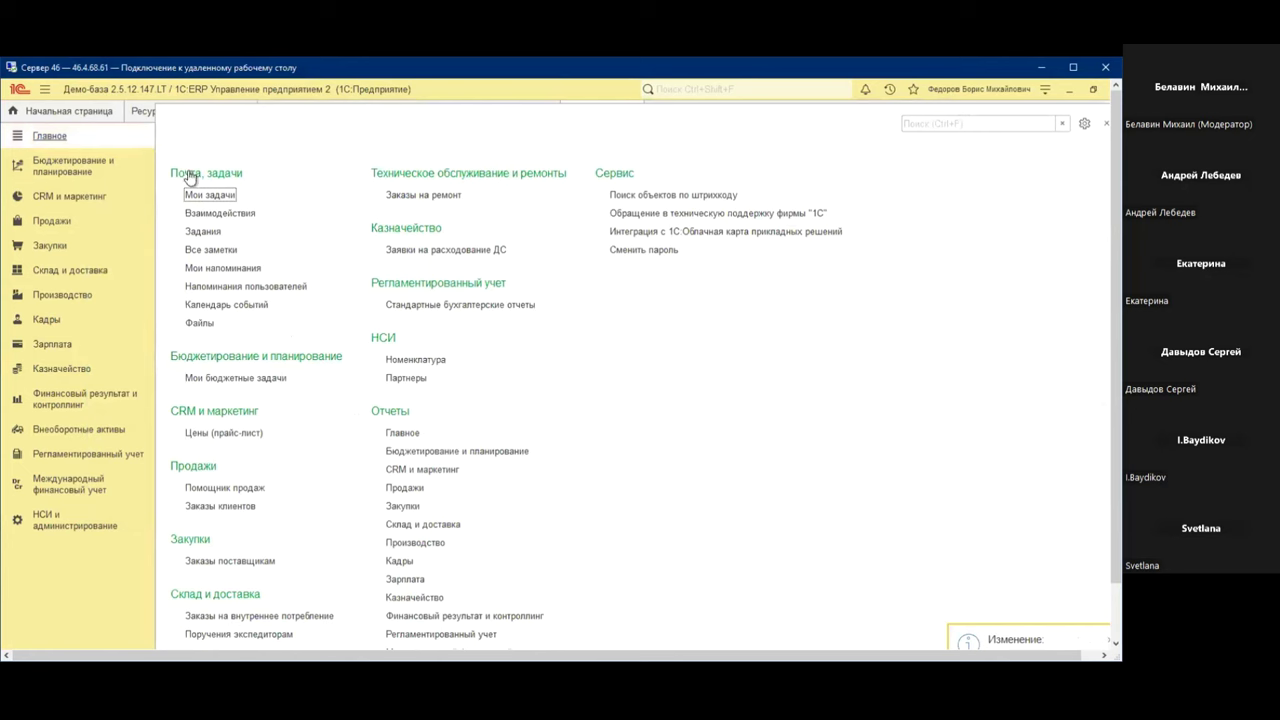
From the Номенклатура list, start a new item of the ГП kind and show all its attributes
left_click(62, 512)
left_click(214, 302)
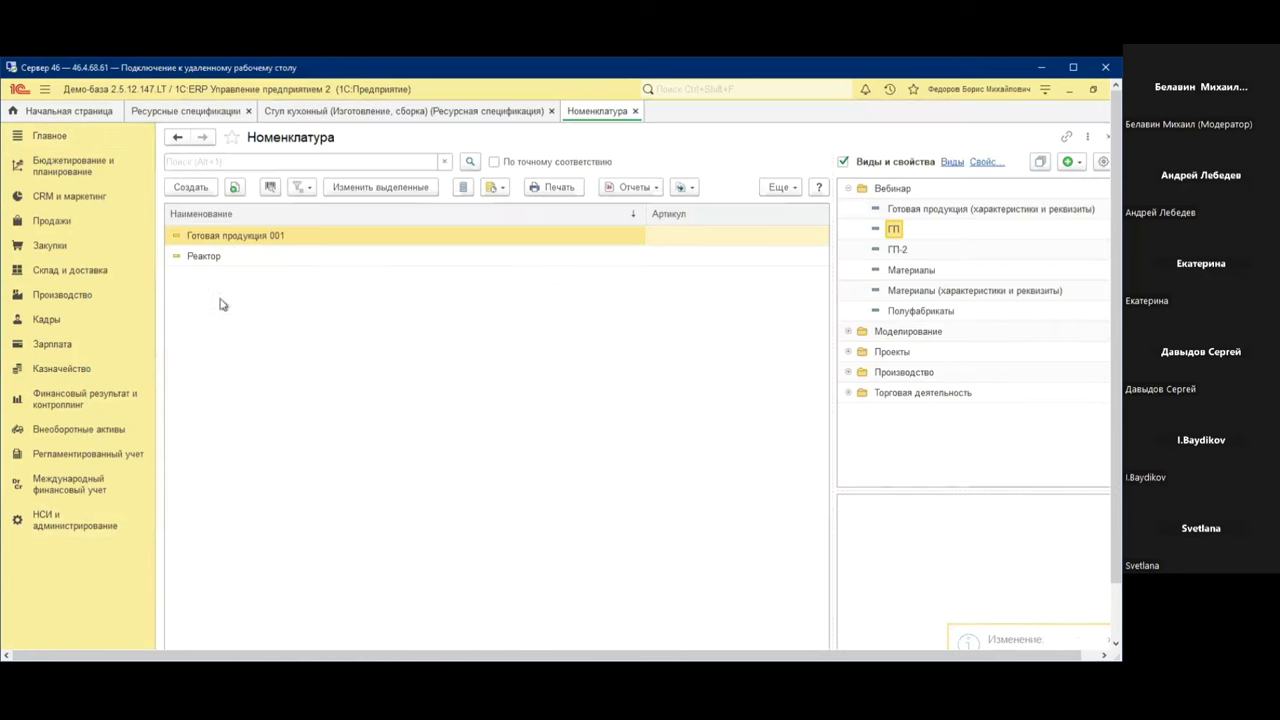
left_click(188, 188)
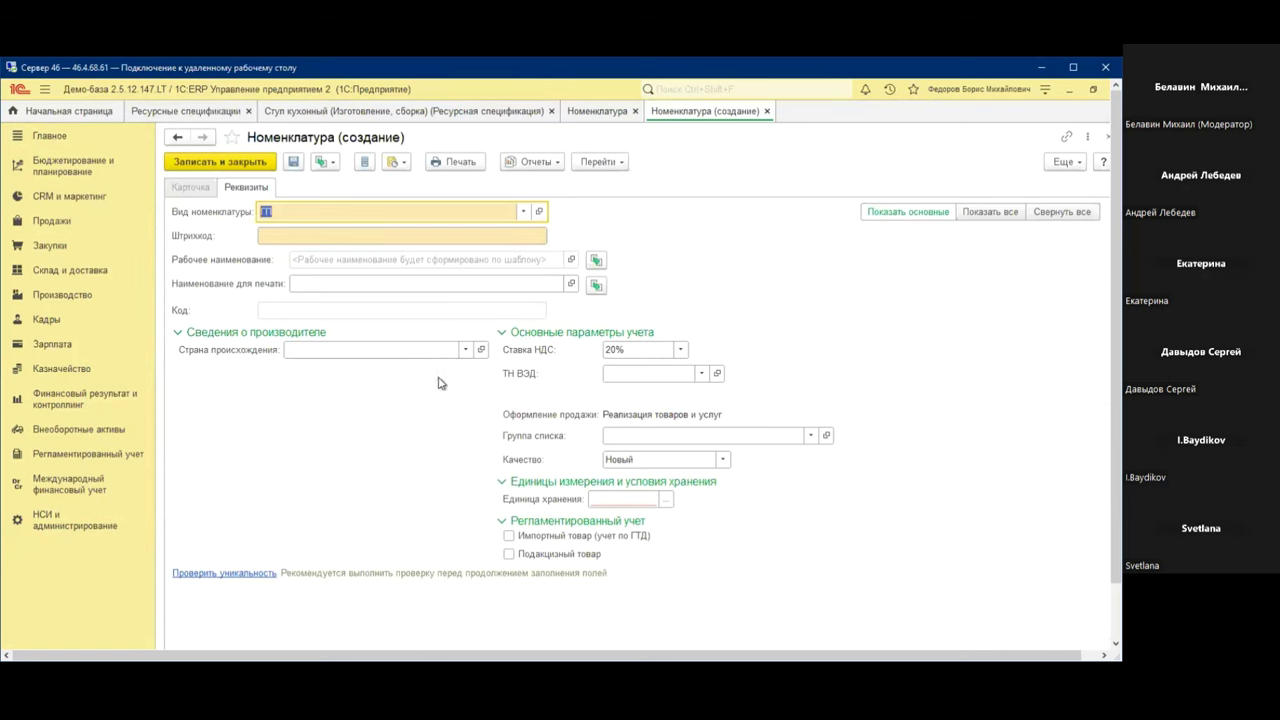
left_click(988, 212)
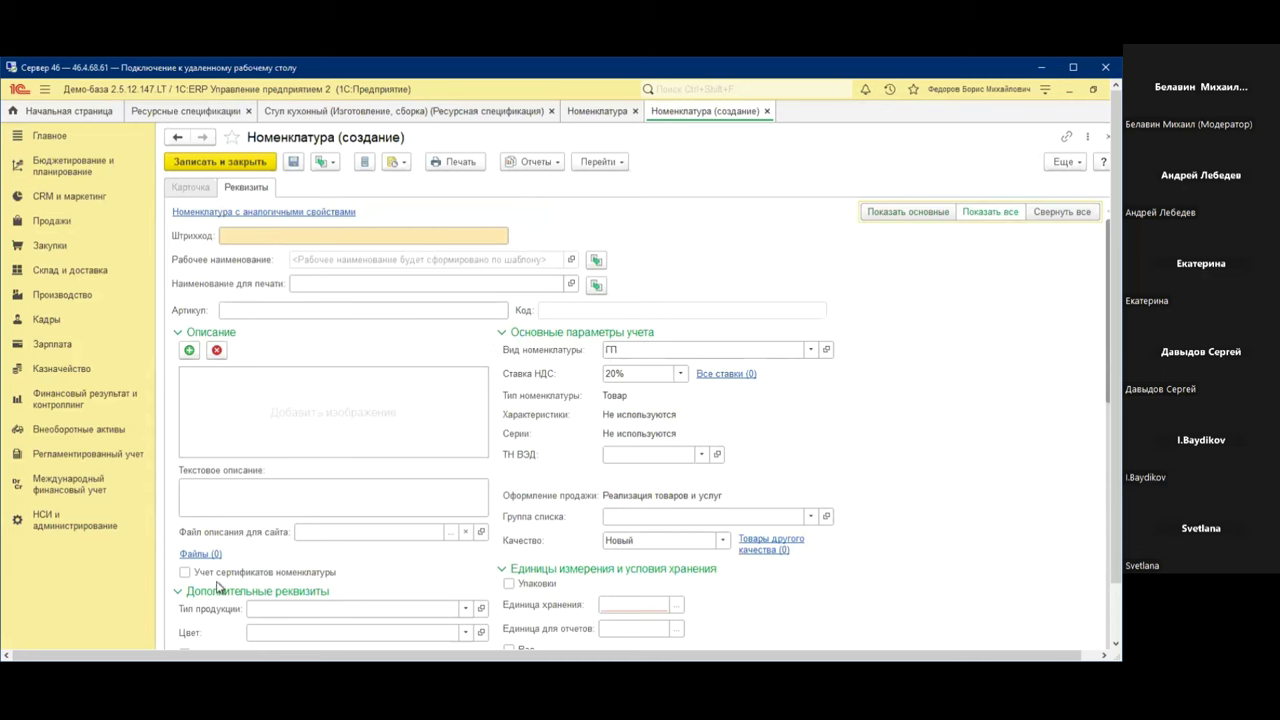
Set Тип продукции to Стол and Цвет to черный, enable Лак, and generate the working name from the template
scroll(265, 555, "down", 5)
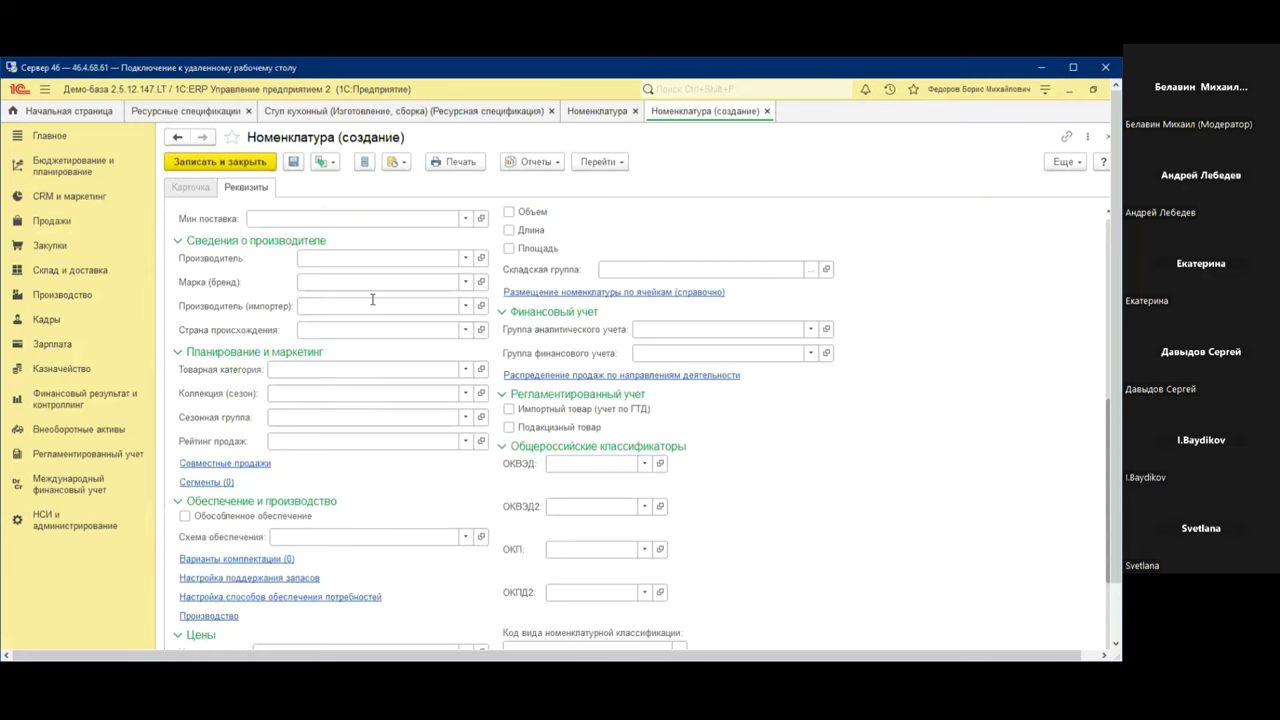
scroll(330, 330, "up", 3)
left_click(315, 303)
left_click(300, 325)
left_click(302, 330)
left_click(300, 350)
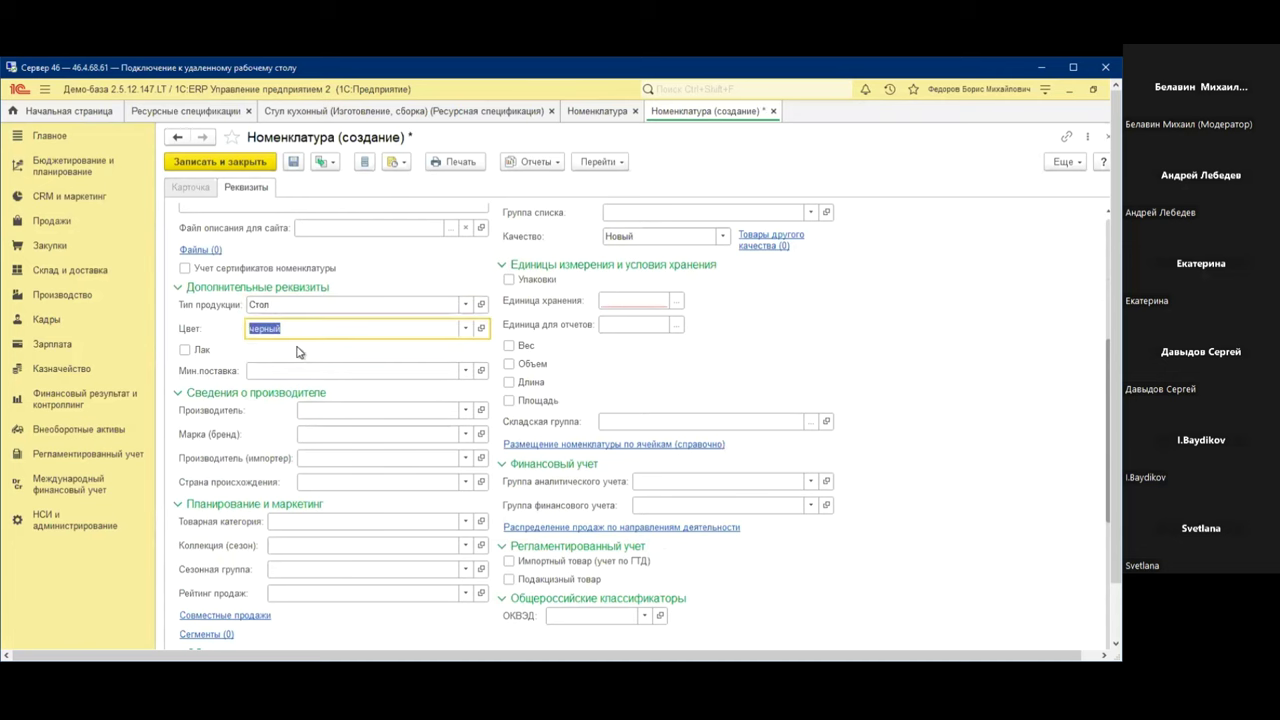
left_click(184, 352)
scroll(230, 300, "up", 5)
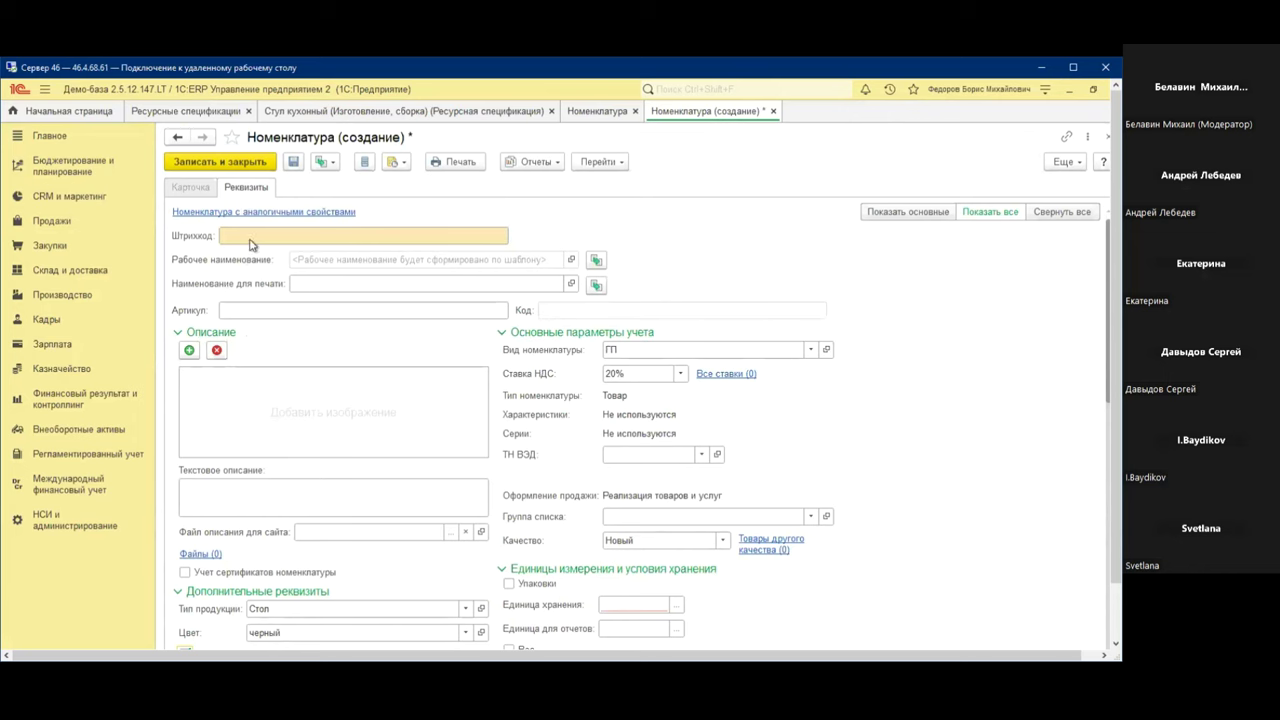
left_click(598, 260)
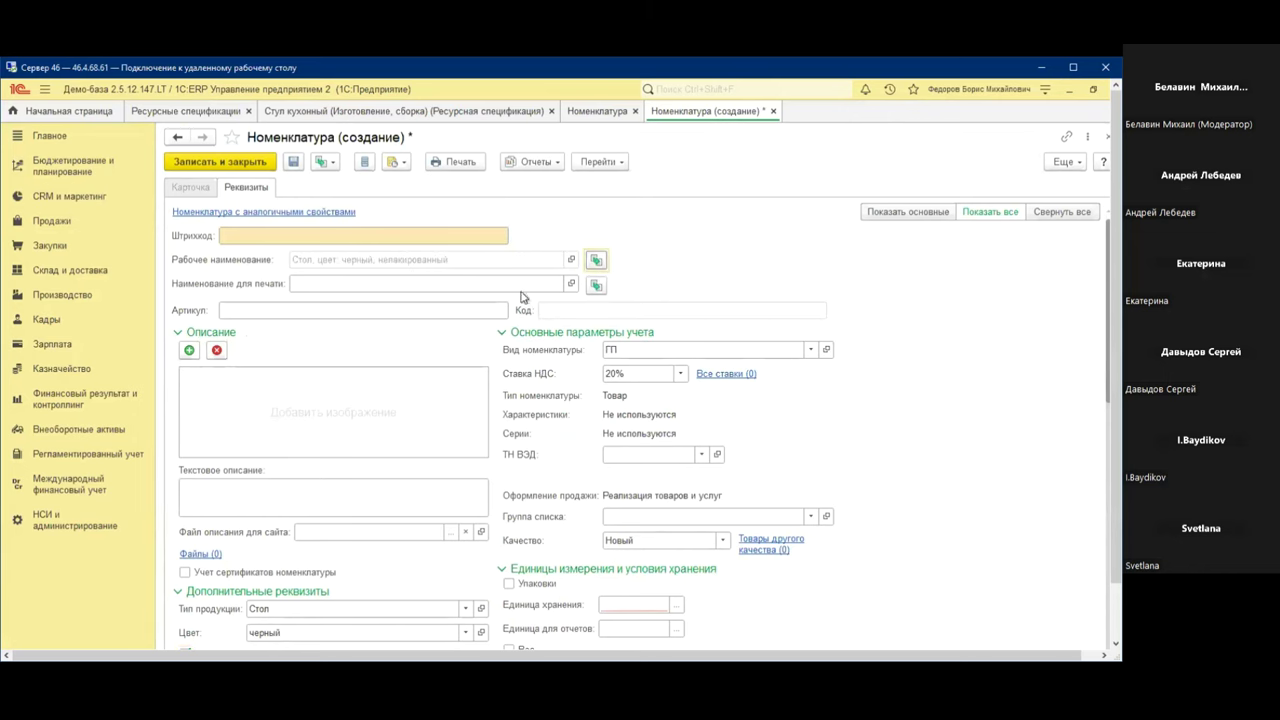
Clear the Лак flag of the new item and regenerate its working name from the template
scroll(389, 310, "down", 3)
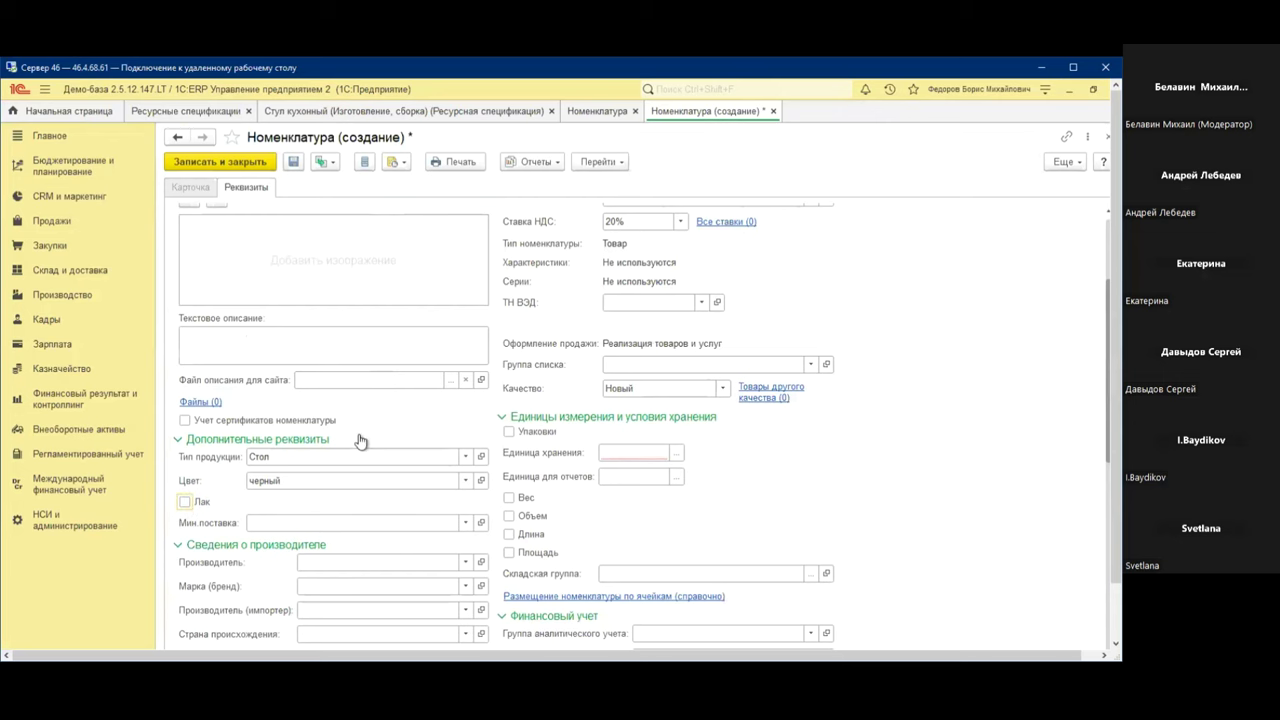
scroll(360, 441, "up", 3)
left_click(596, 260)
scroll(286, 452, "down", 3)
scroll(297, 450, "up", 3)
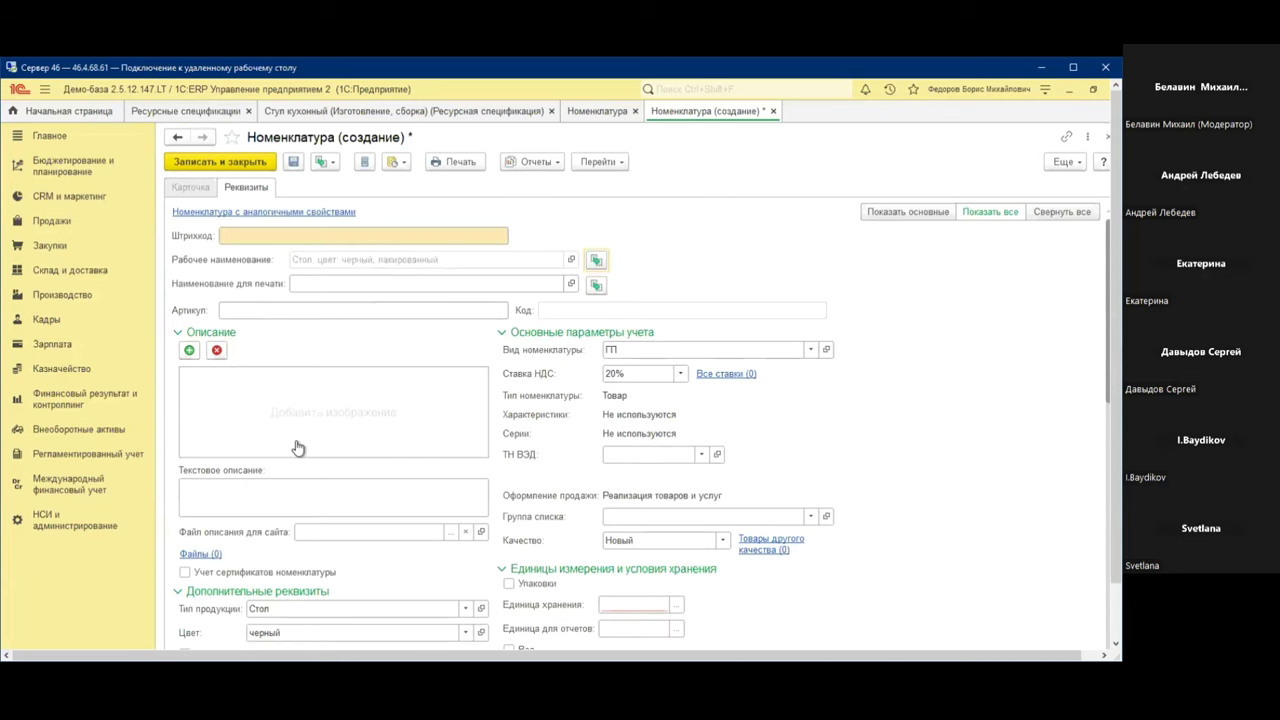
Enable Лак again, regenerate the working name, and close the new item without saving
scroll(297, 447, "down", 3)
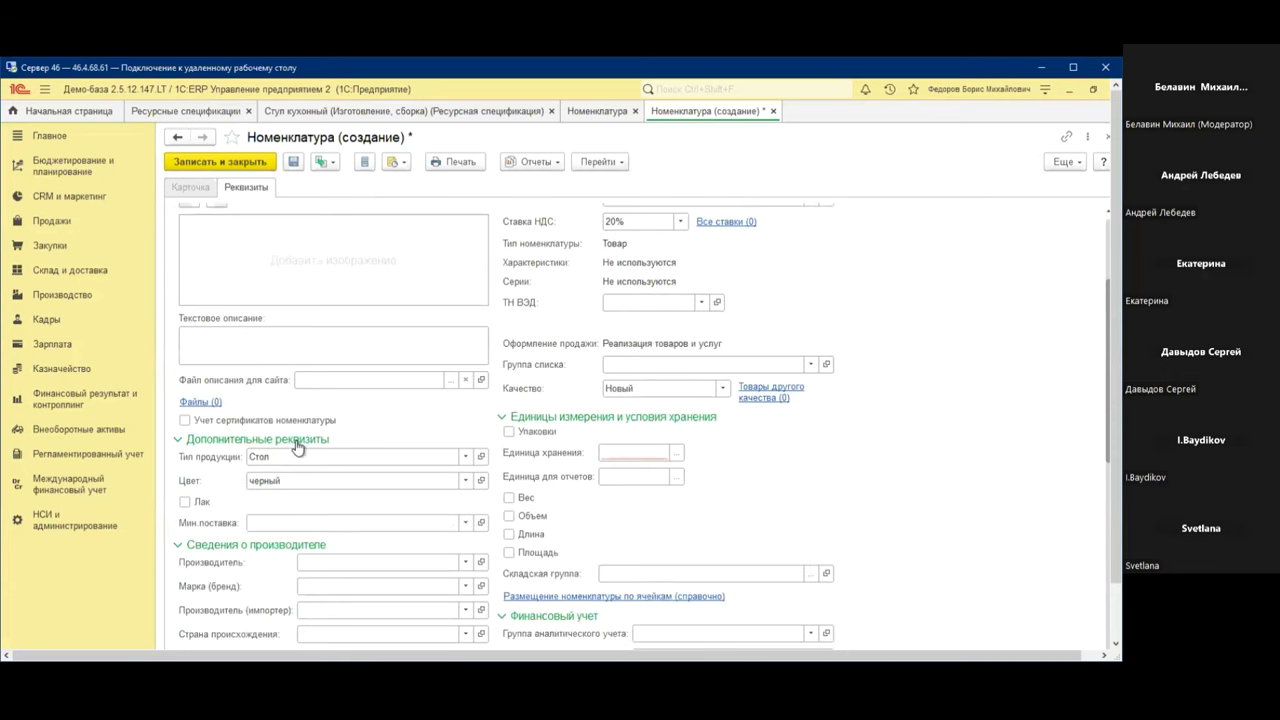
left_click(191, 504)
scroll(234, 496, "up", 3)
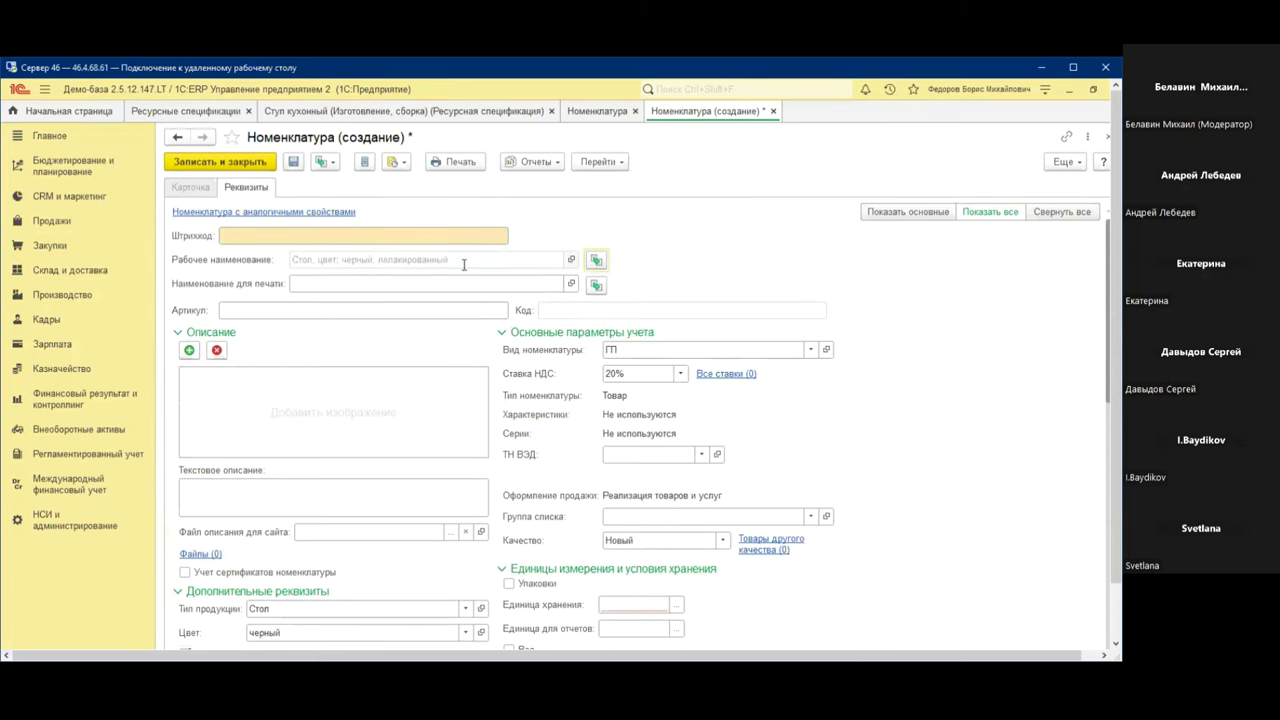
mouse_move(464, 258)
left_click(773, 111)
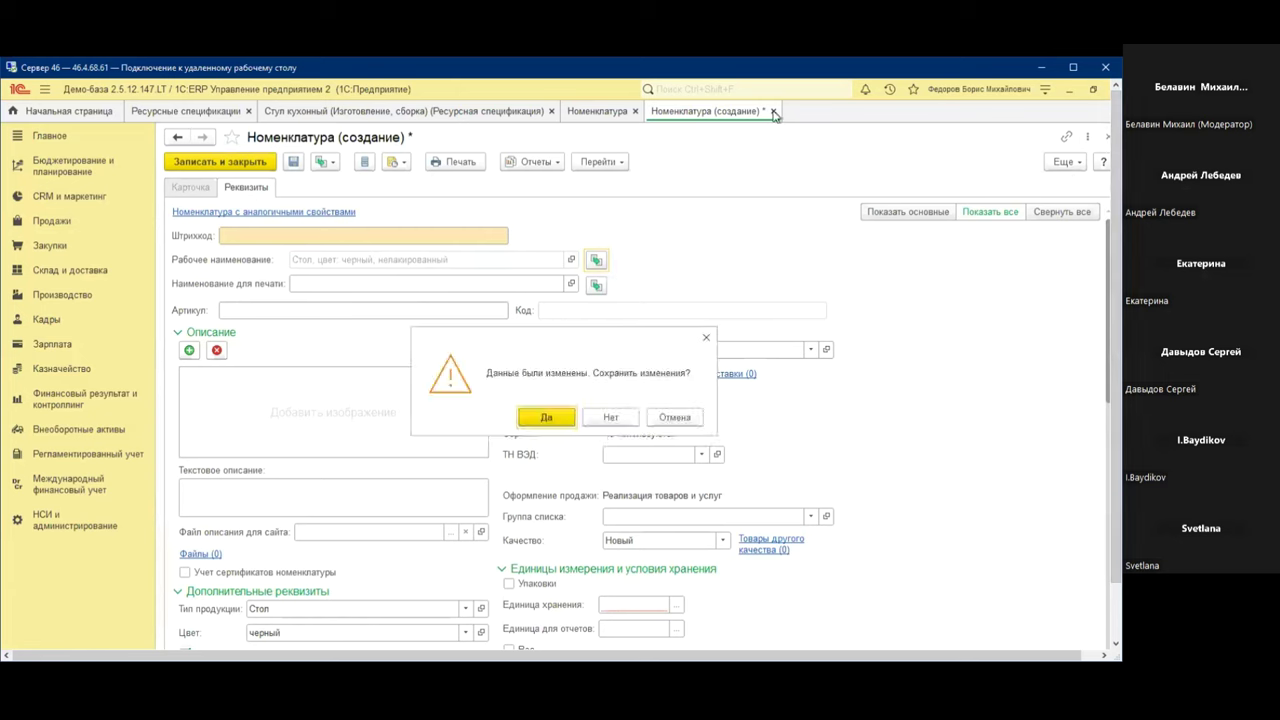
left_click(612, 417)
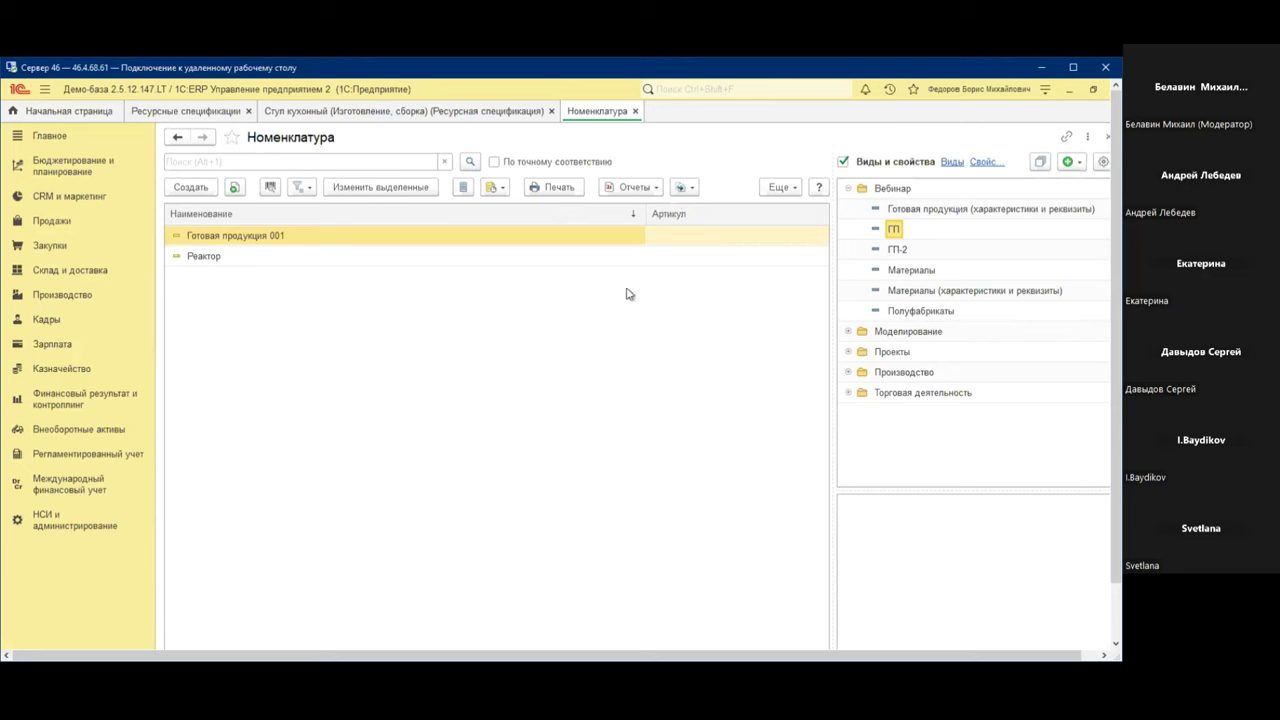
Open the Номенклатура settings in НСИ и администрирование and expand Настройки создания to examine the uniqueness controls
left_click(86, 525)
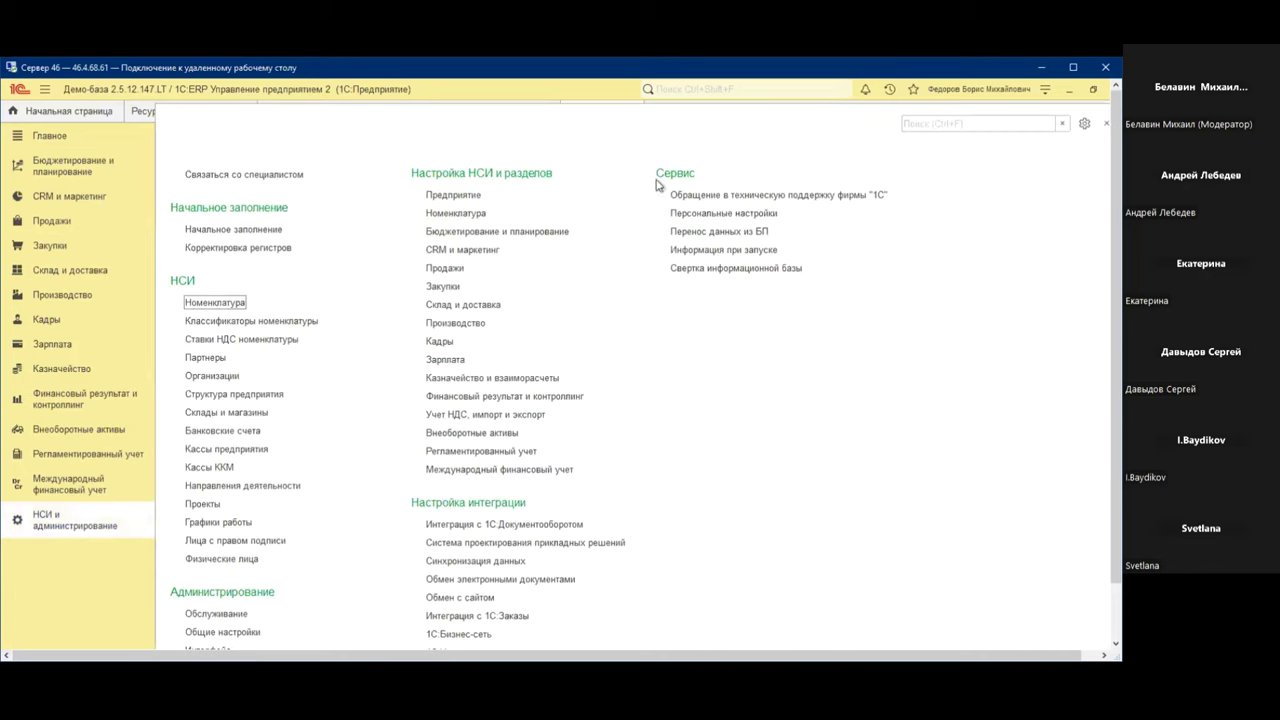
left_click(464, 216)
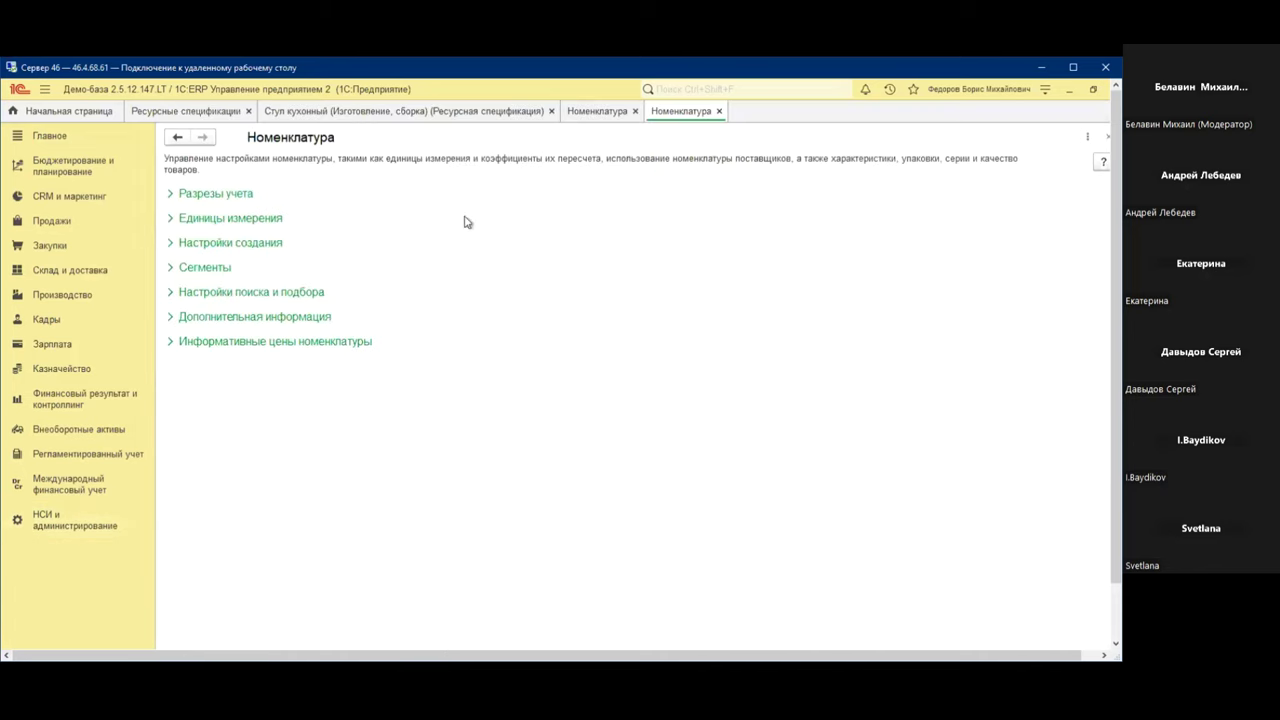
left_click(229, 243)
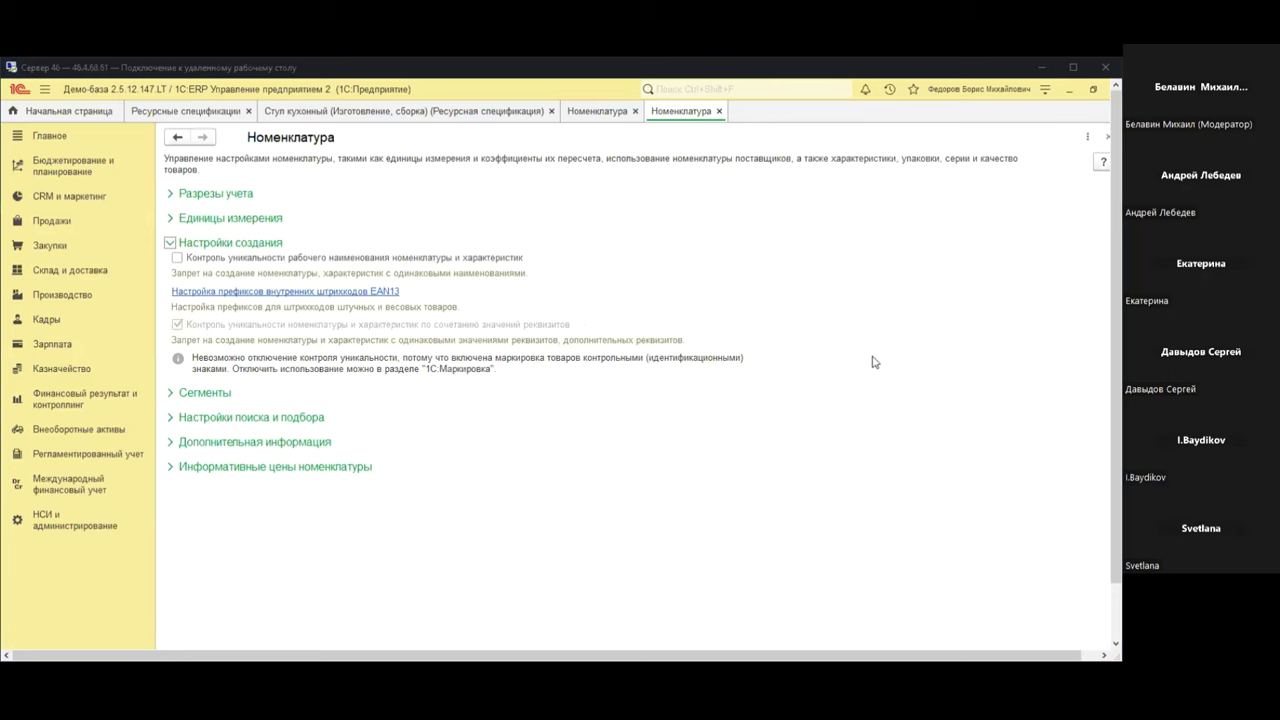
Close both Номенклатура pages and examine the materials and main product data in the Стул кухонный specification
left_click(681, 448)
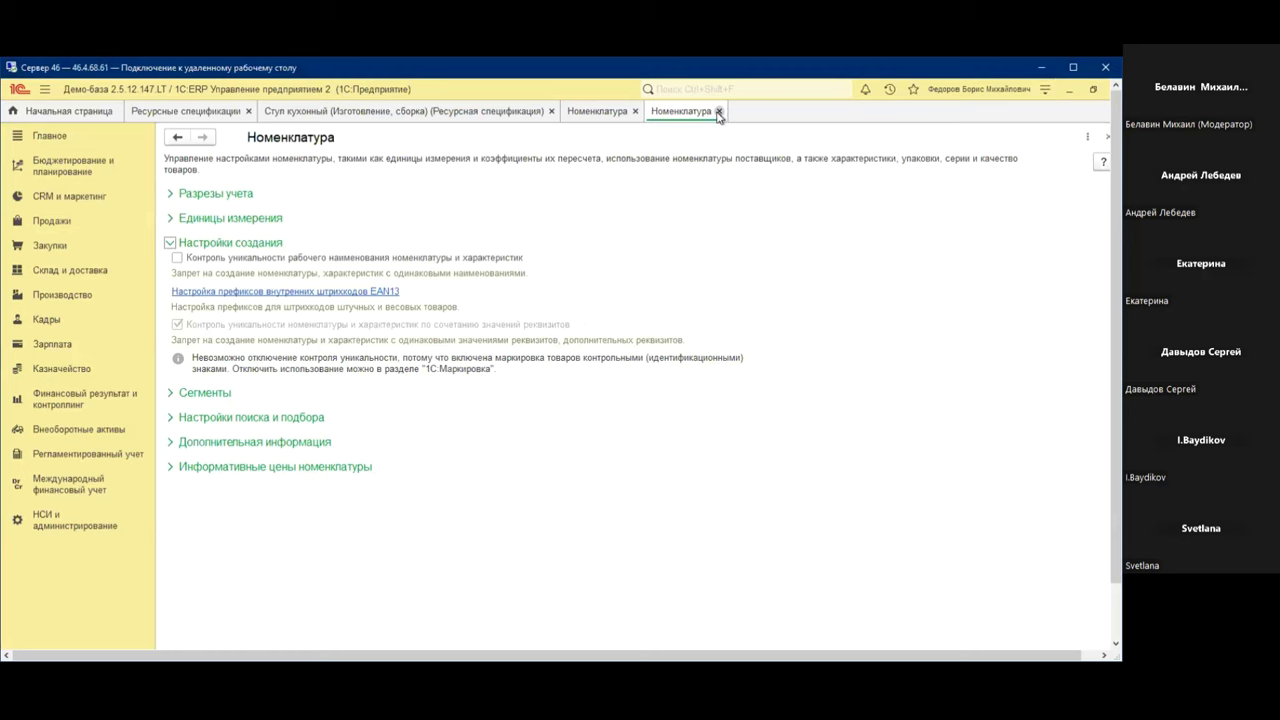
left_click(717, 111)
left_click(636, 111)
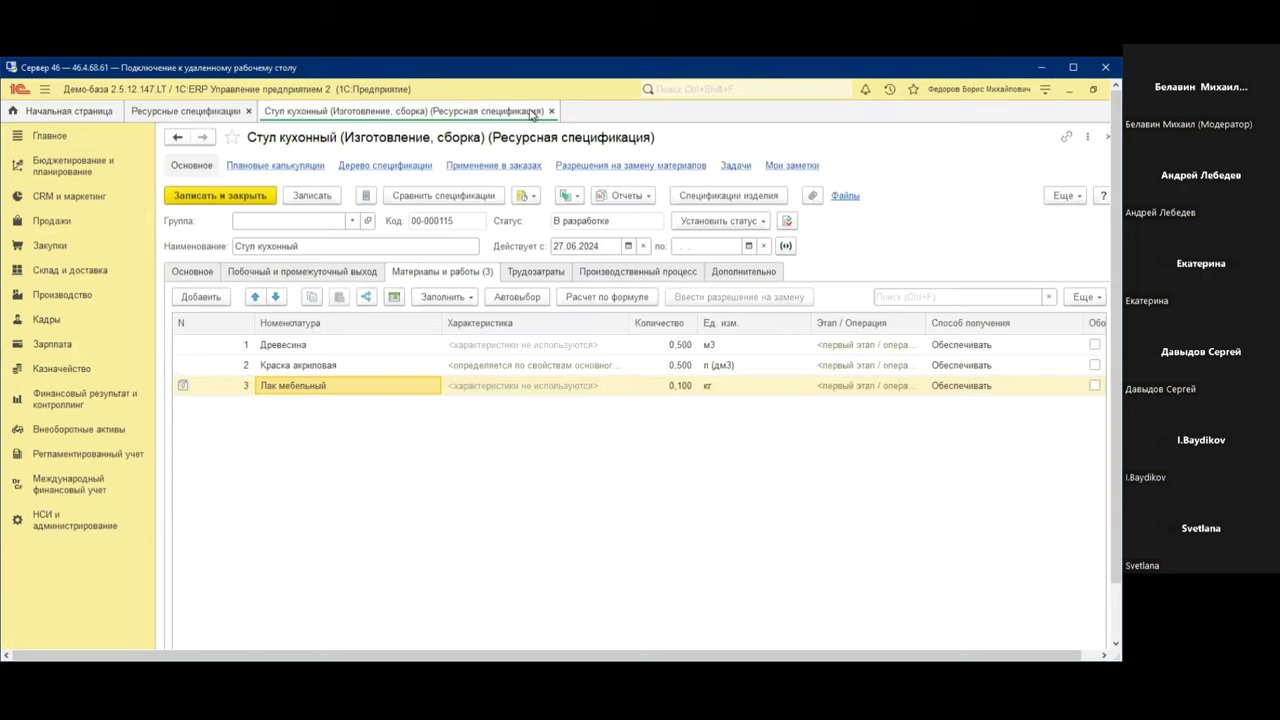
left_click(305, 350)
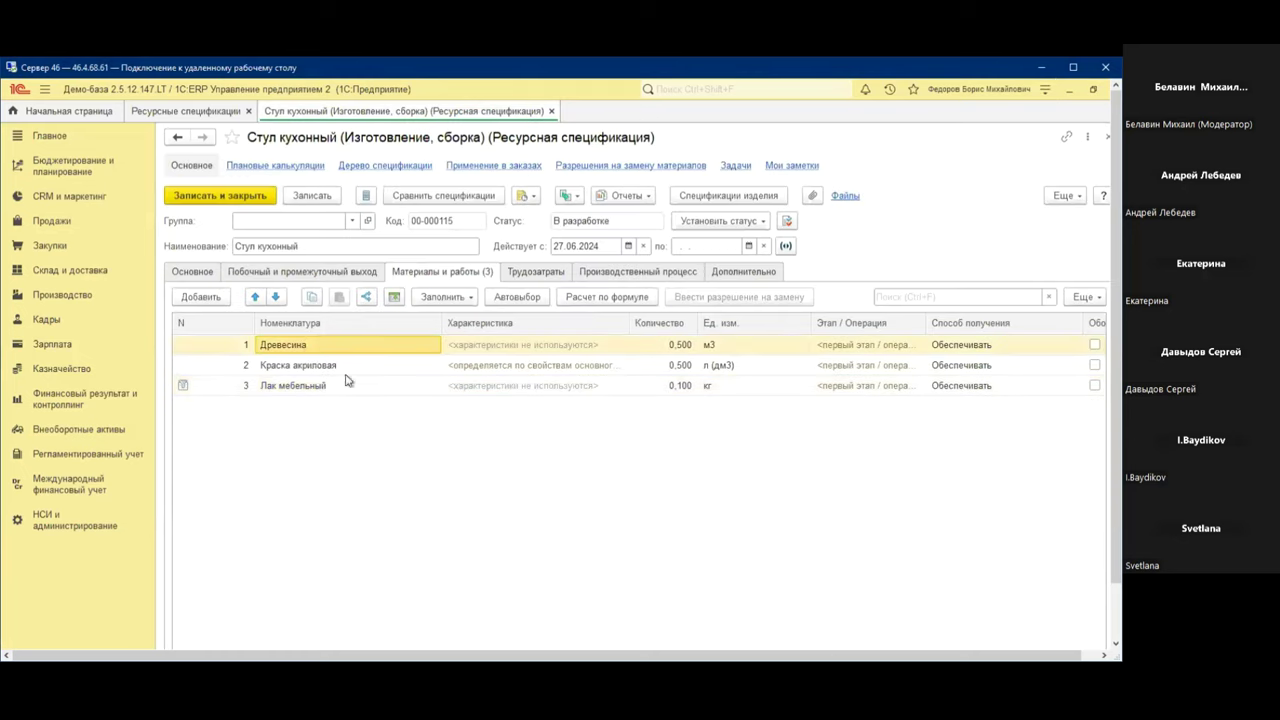
left_click(676, 348)
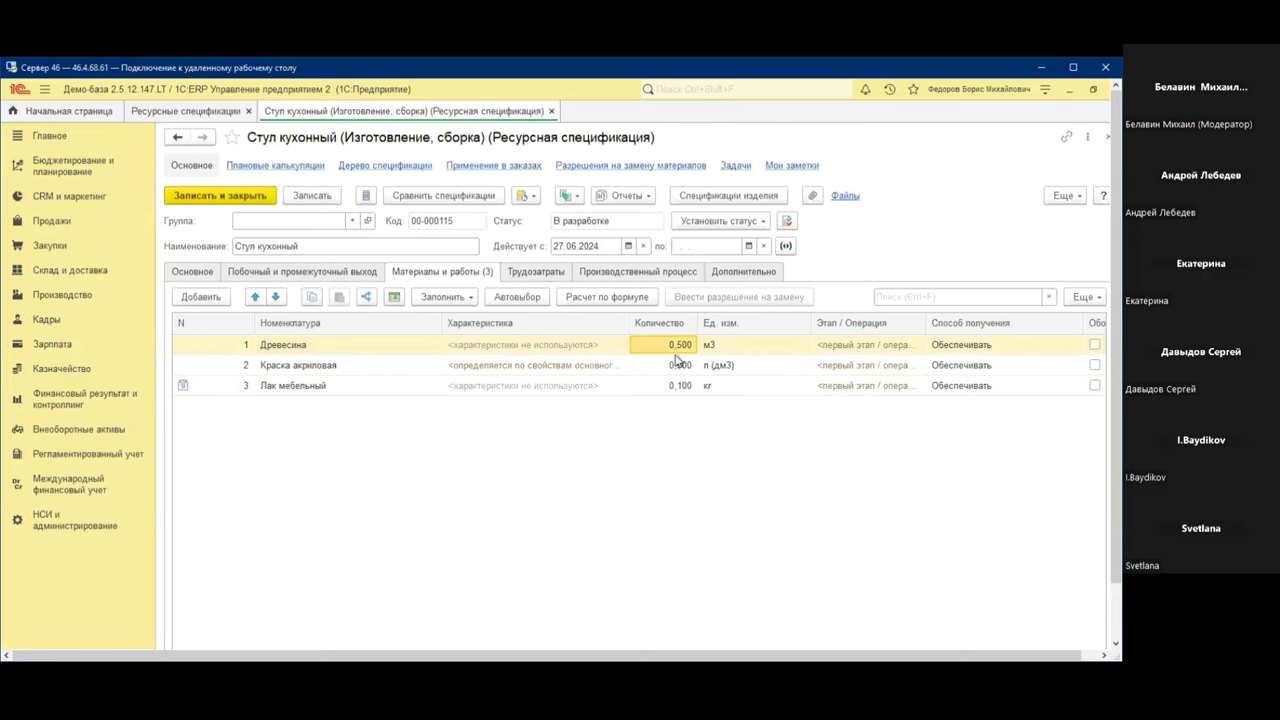
left_click(200, 274)
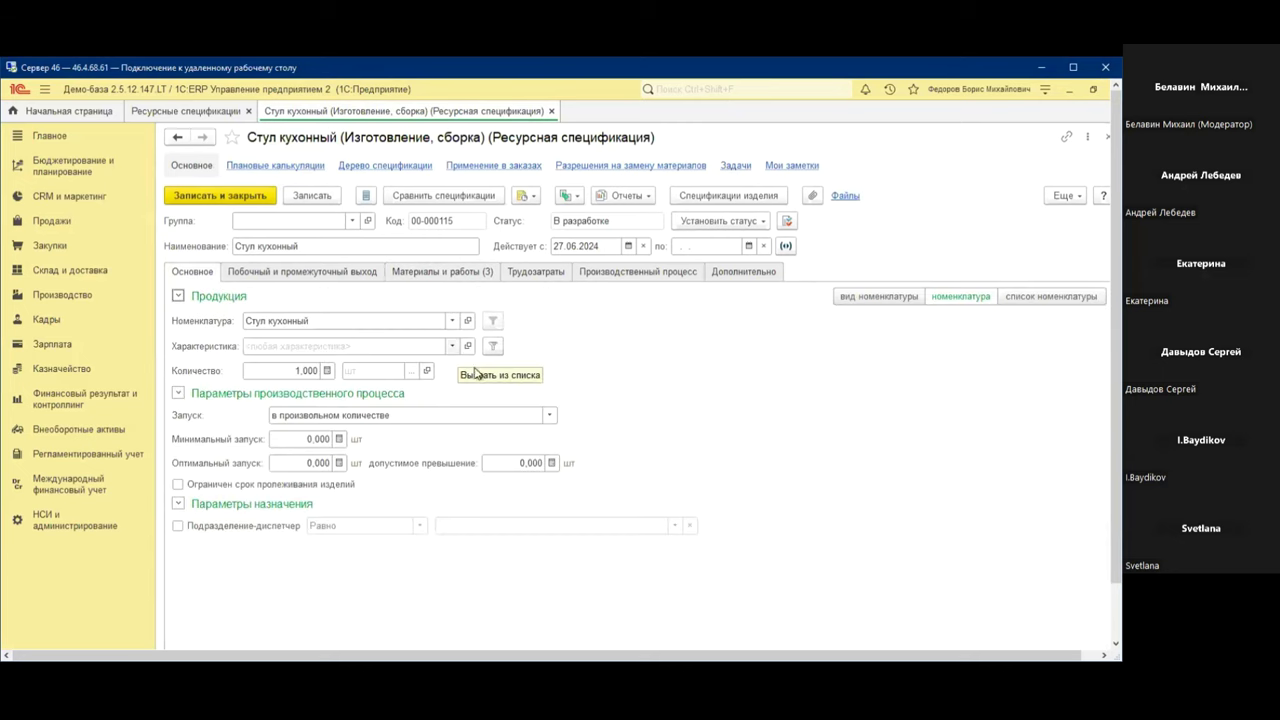
left_click(430, 271)
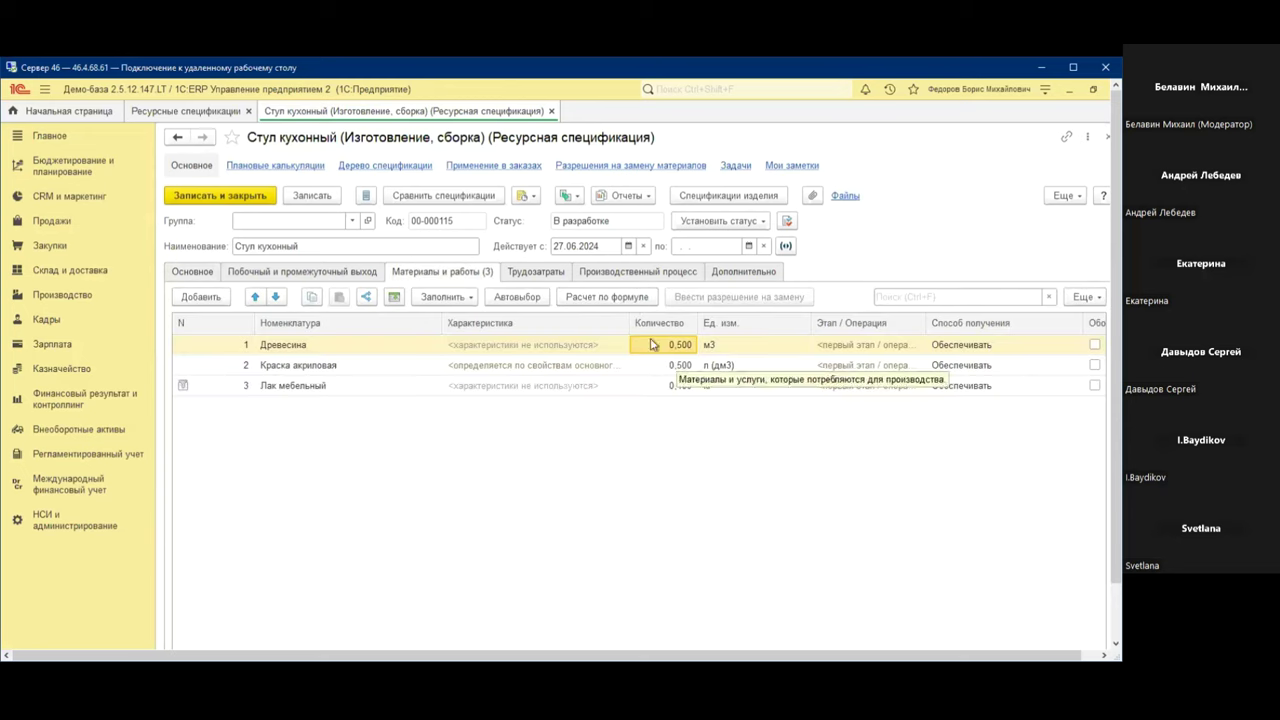
Open the quantity formula editor for Древесина, examine the available Основное изделие attributes, and close it without entering a formula
left_click(607, 296)
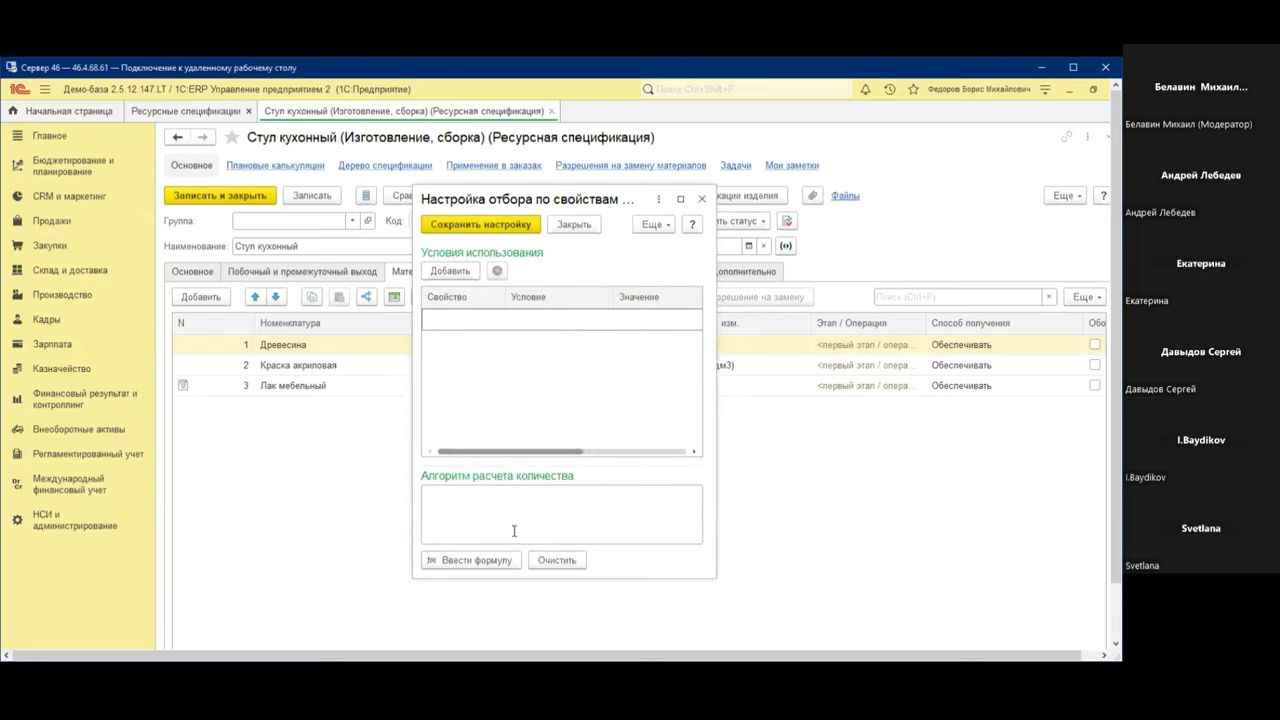
left_click(476, 561)
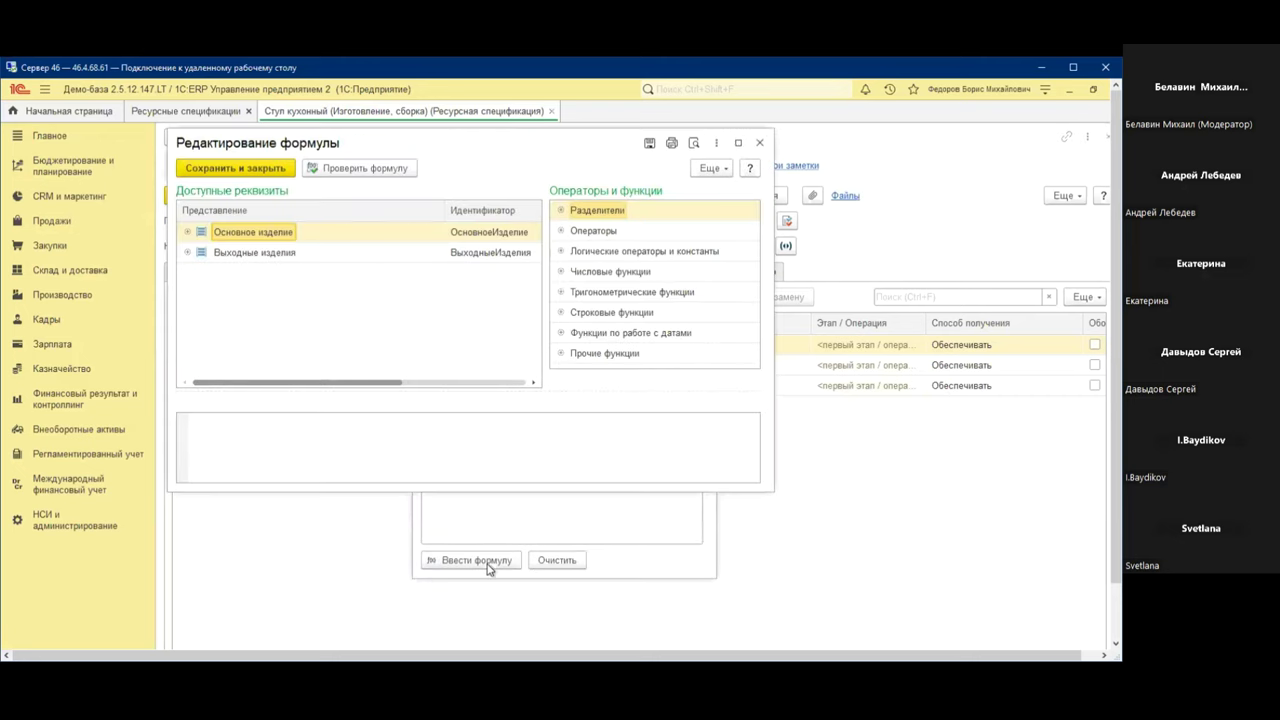
left_click(187, 233)
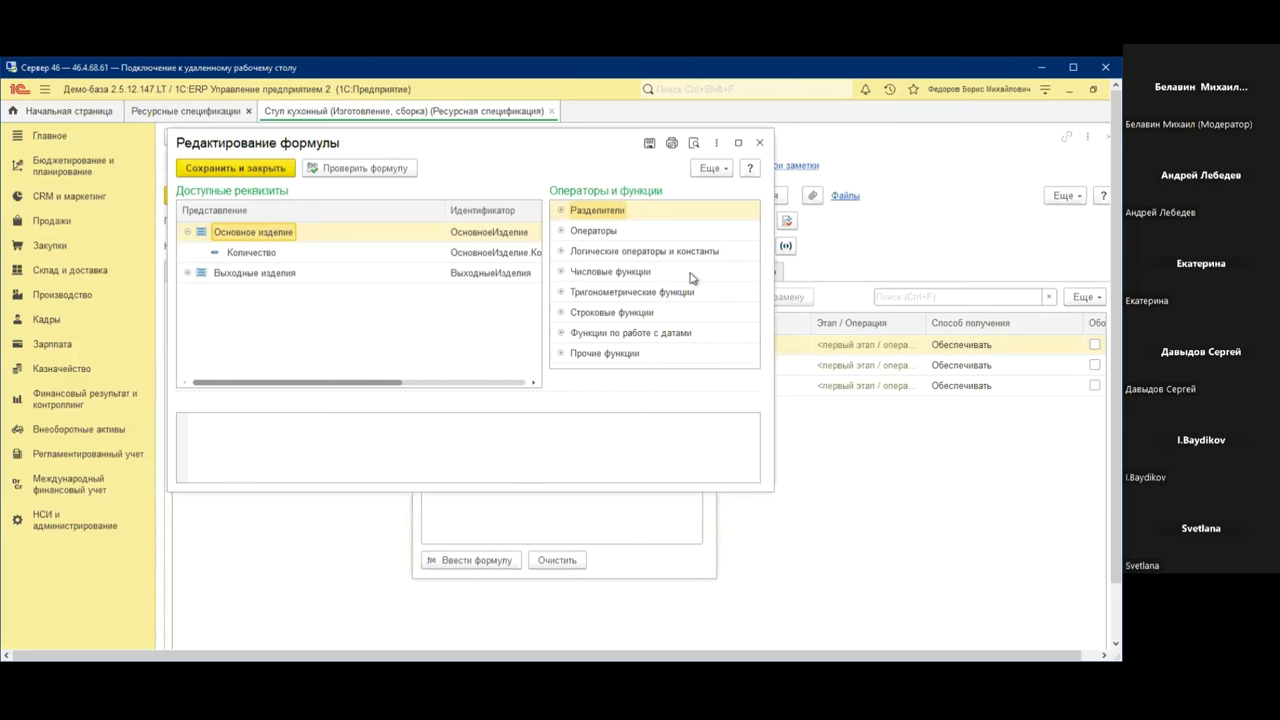
left_click(759, 143)
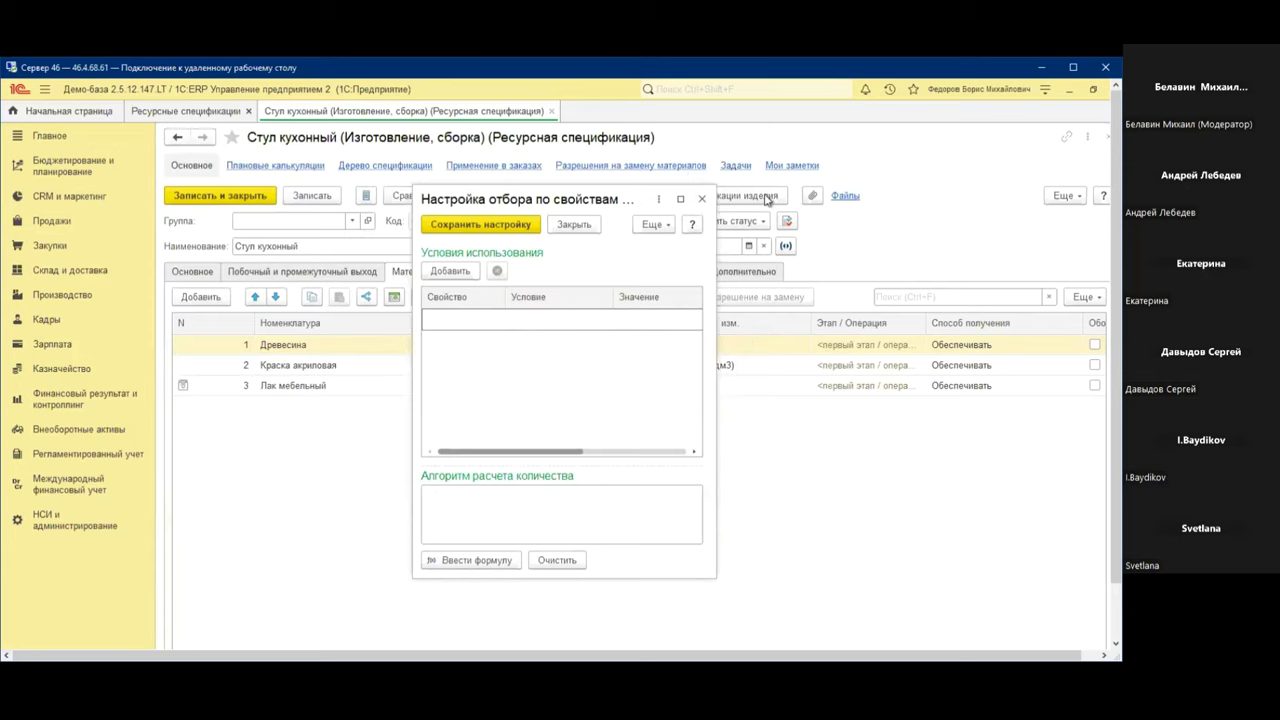
left_click(701, 199)
left_click(603, 418)
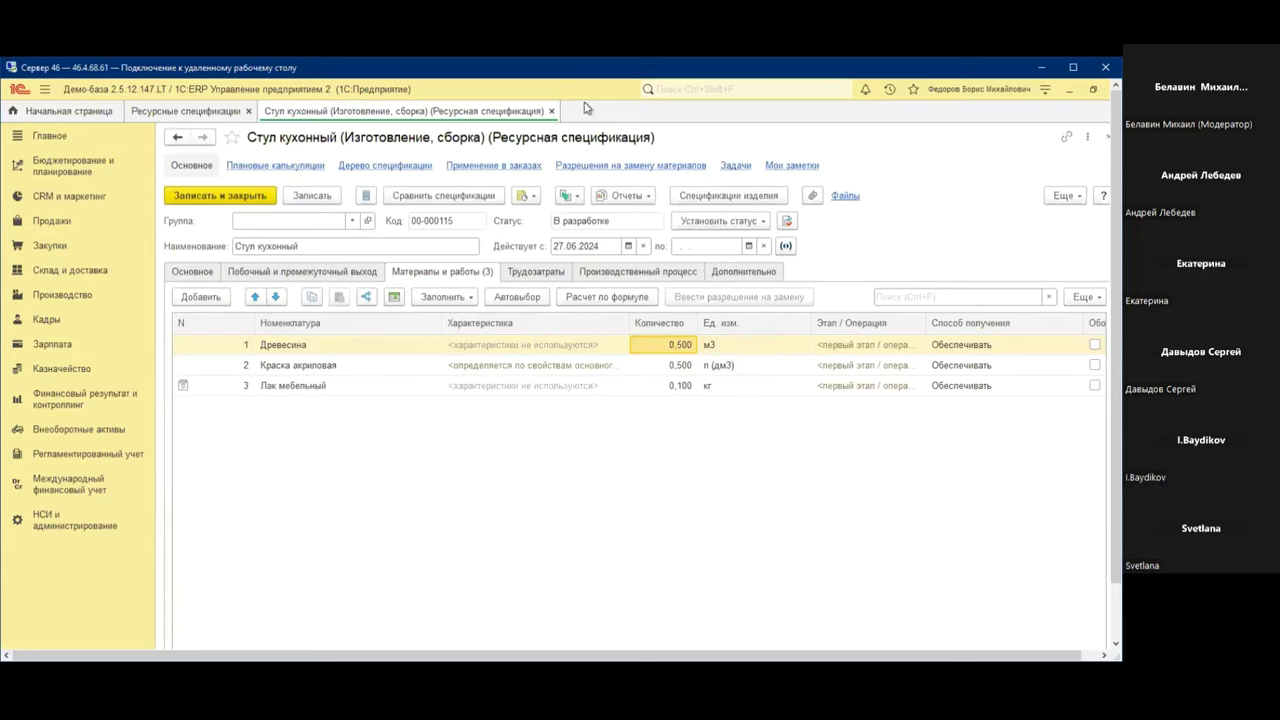
left_click(79, 522)
left_click(481, 215)
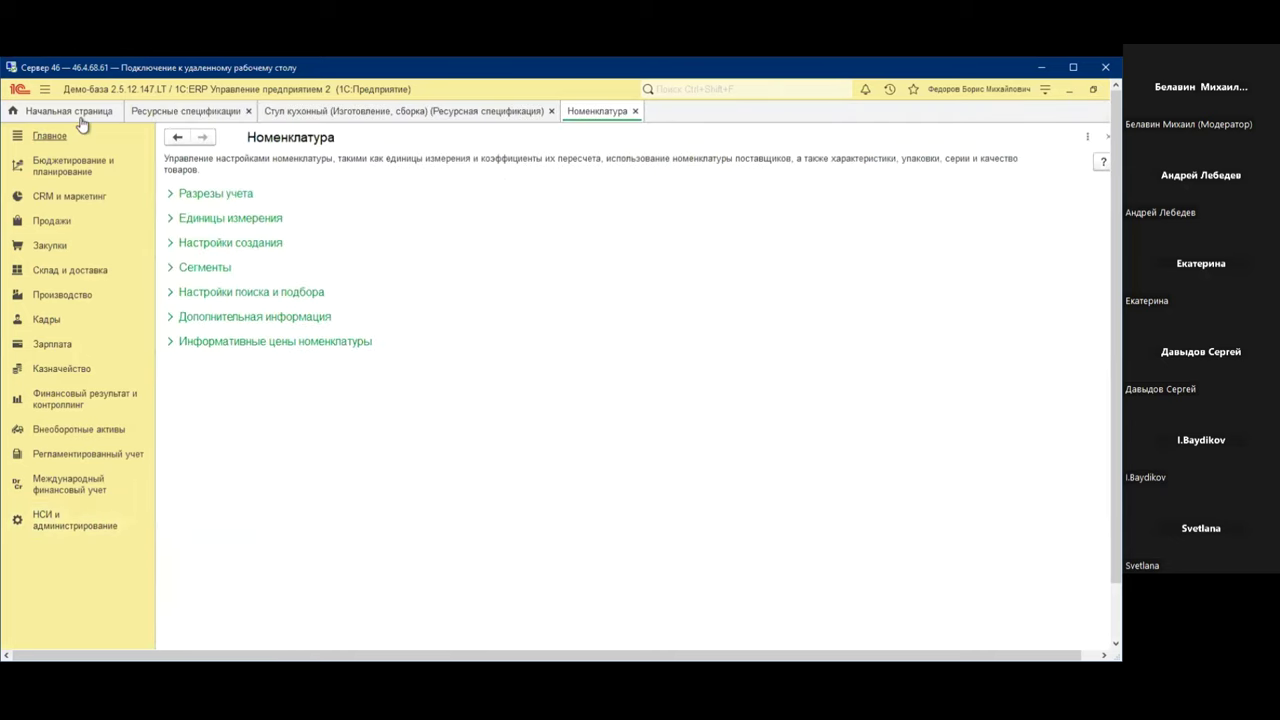
left_click(634, 111)
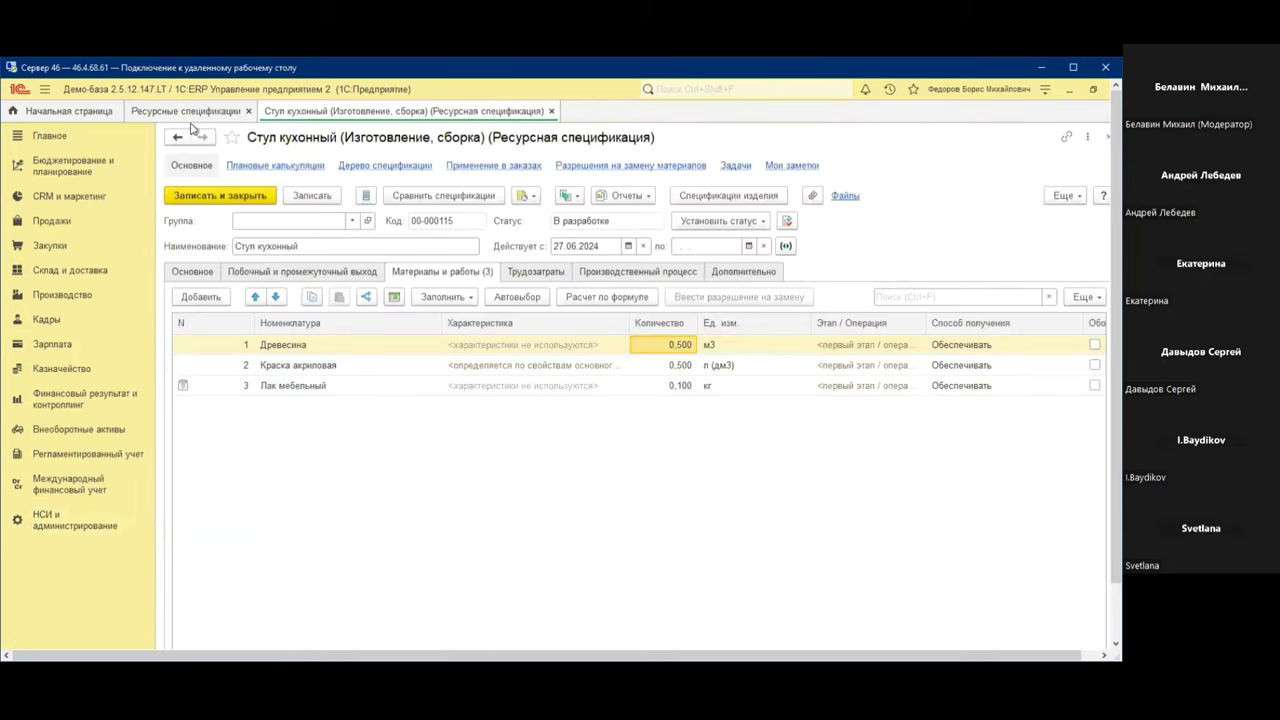
left_click(58, 111)
left_click(185, 111)
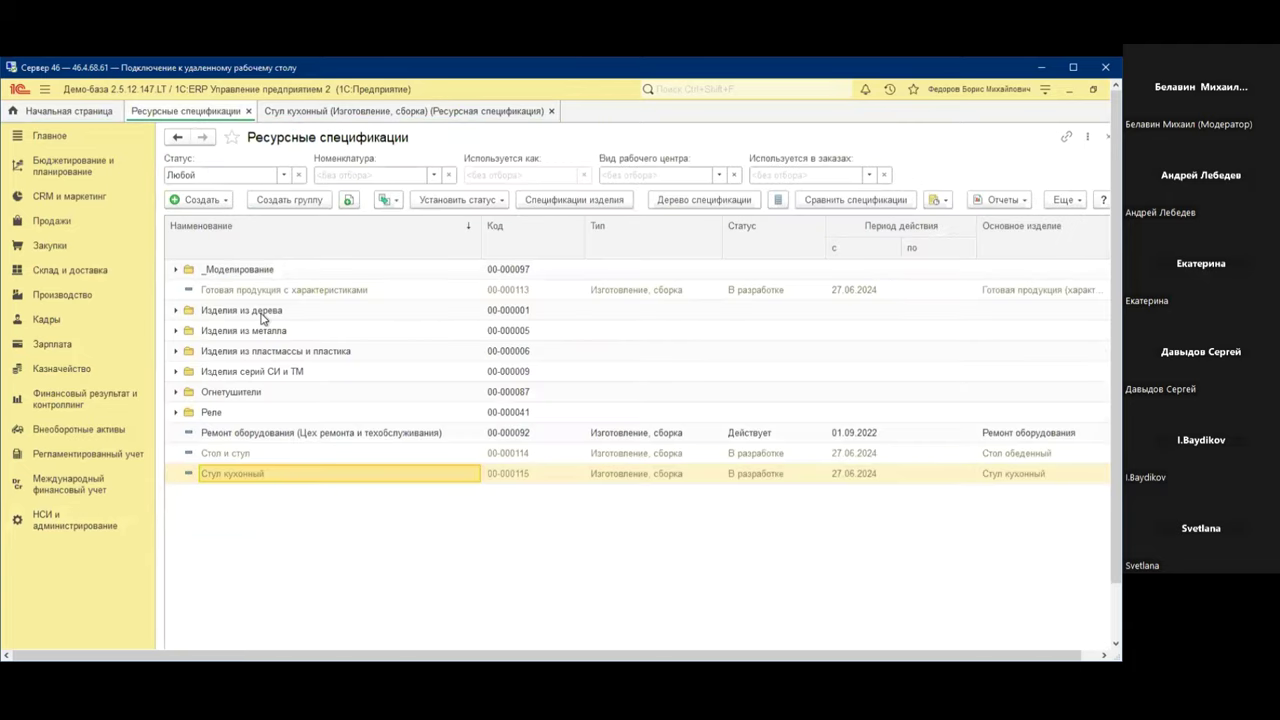
double_click(232, 476)
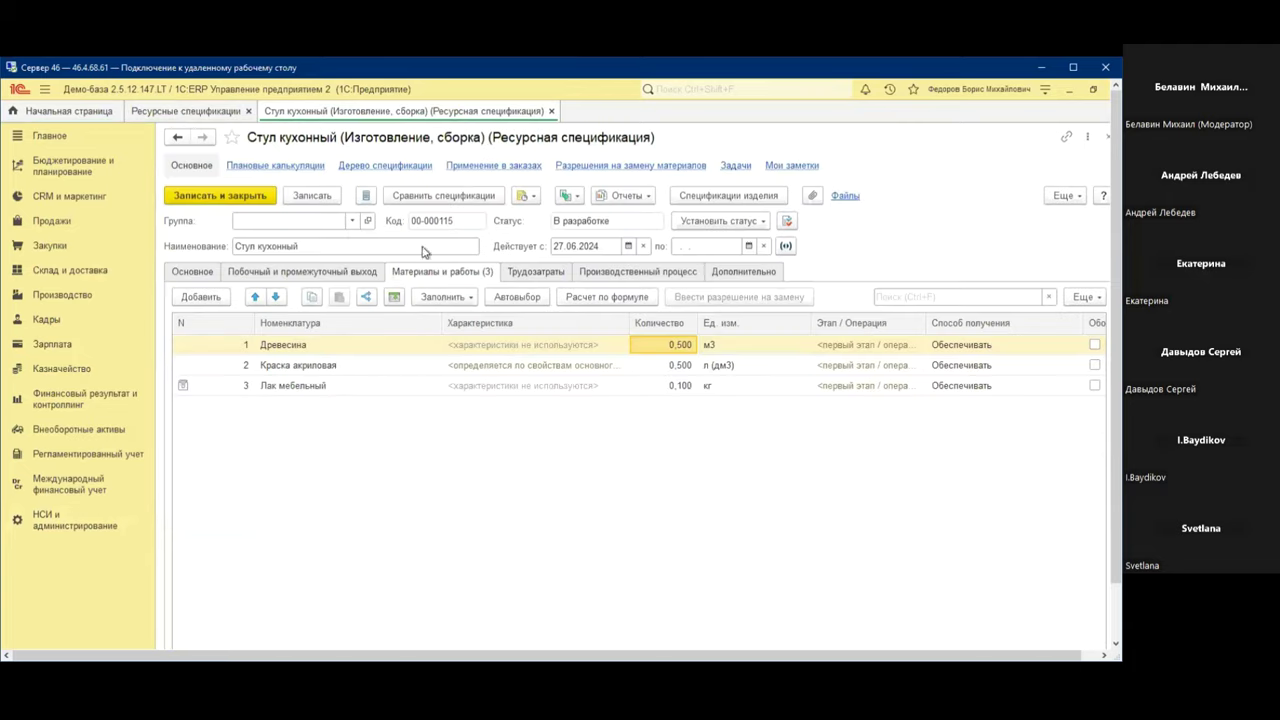
From the Номенклатура list, open the item kind Готовая продукция (характеристики и реквизиты) and expand its Дополнительные реквизиты
left_click(66, 540)
left_click(214, 304)
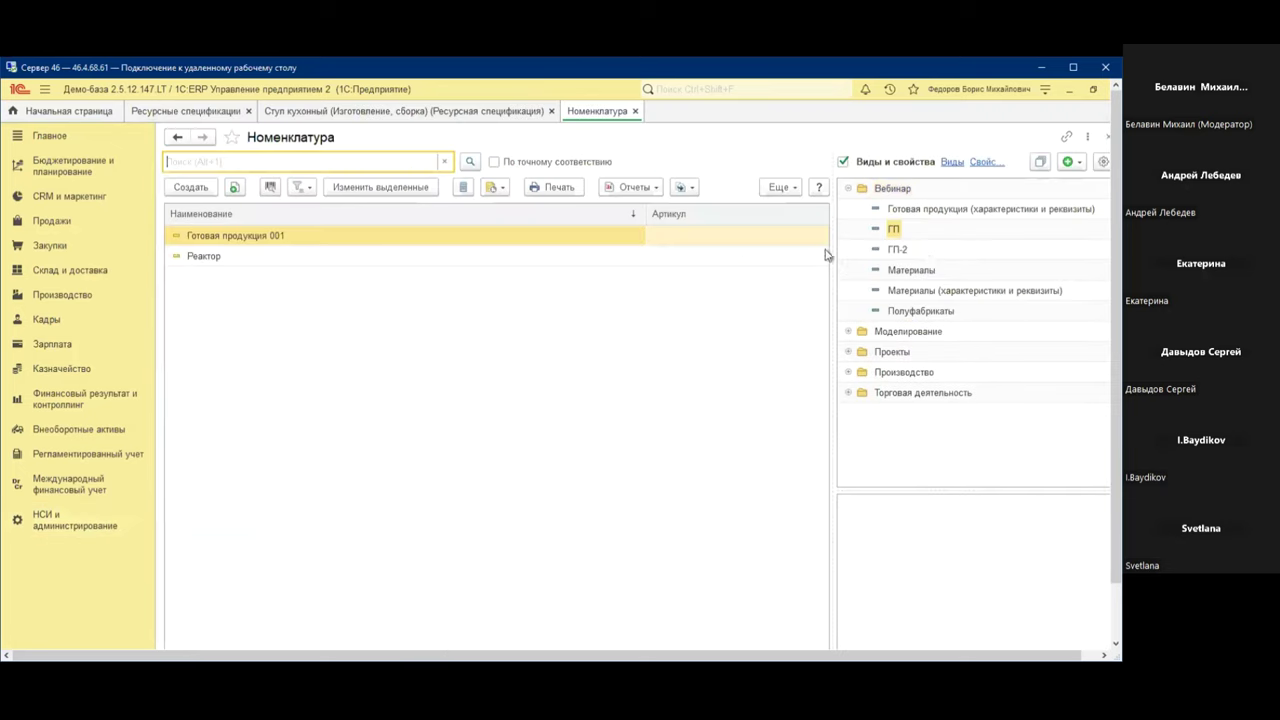
left_click(941, 212)
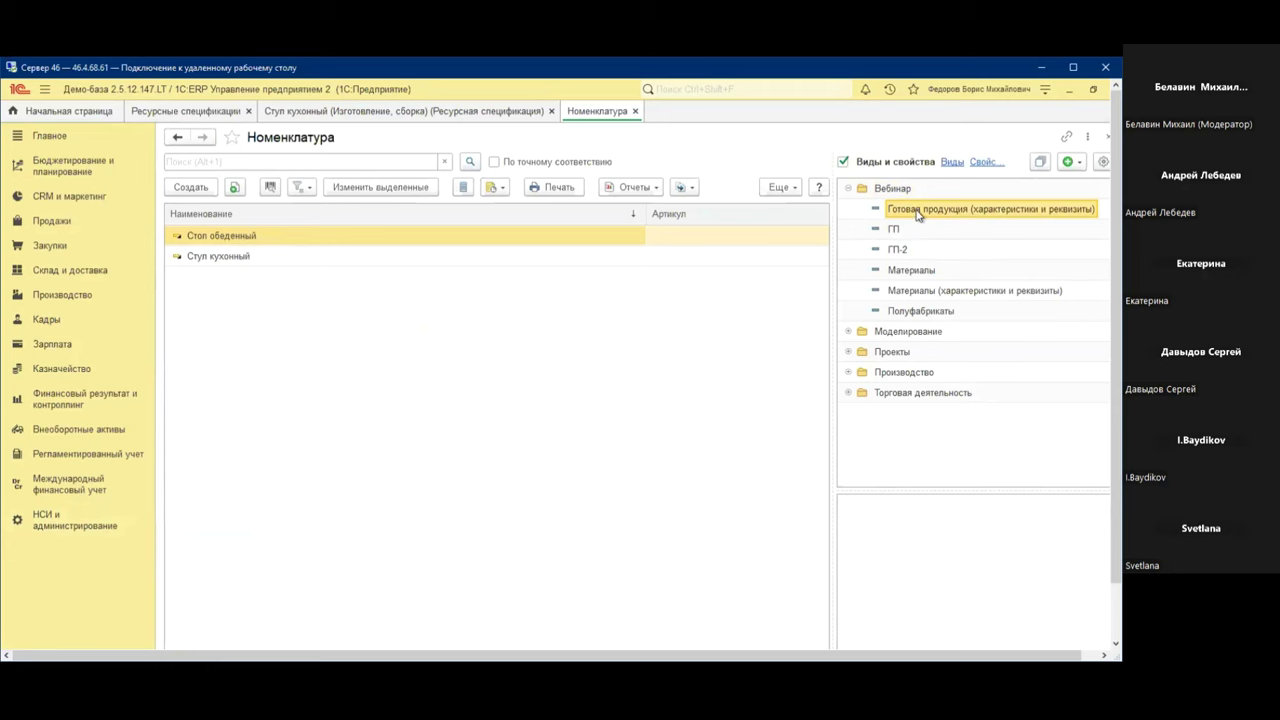
double_click(918, 212)
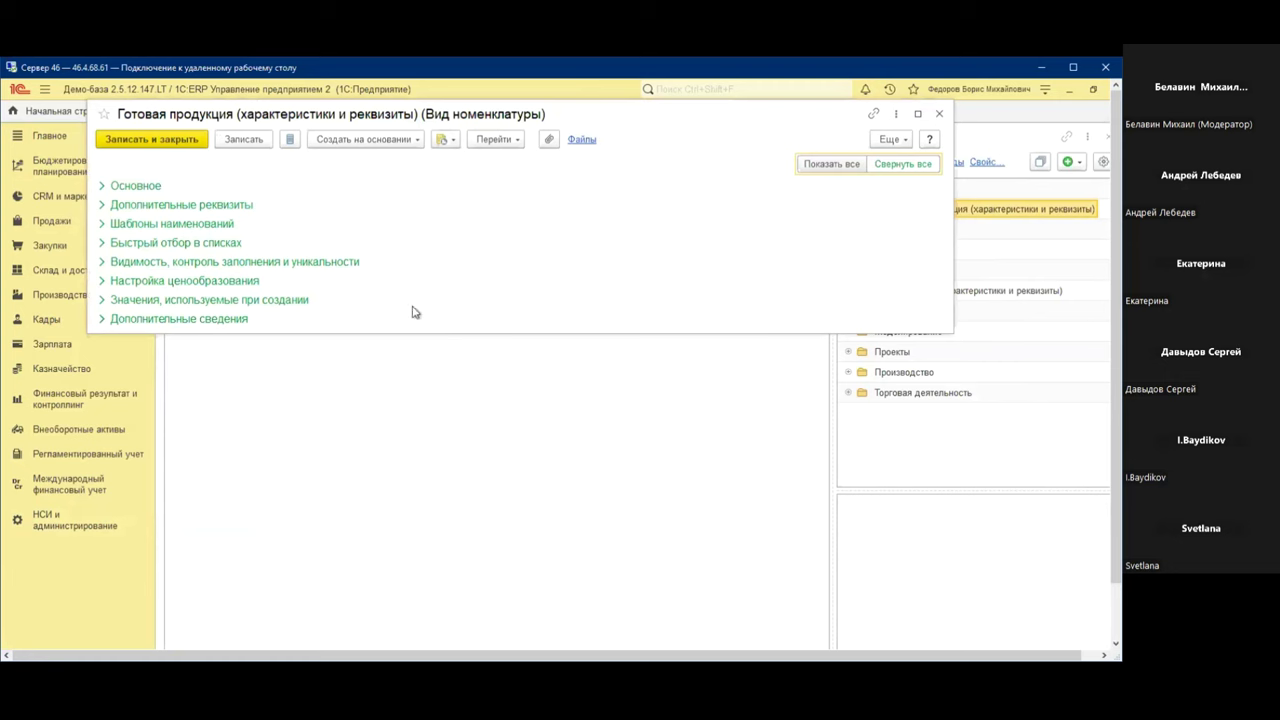
left_click(225, 205)
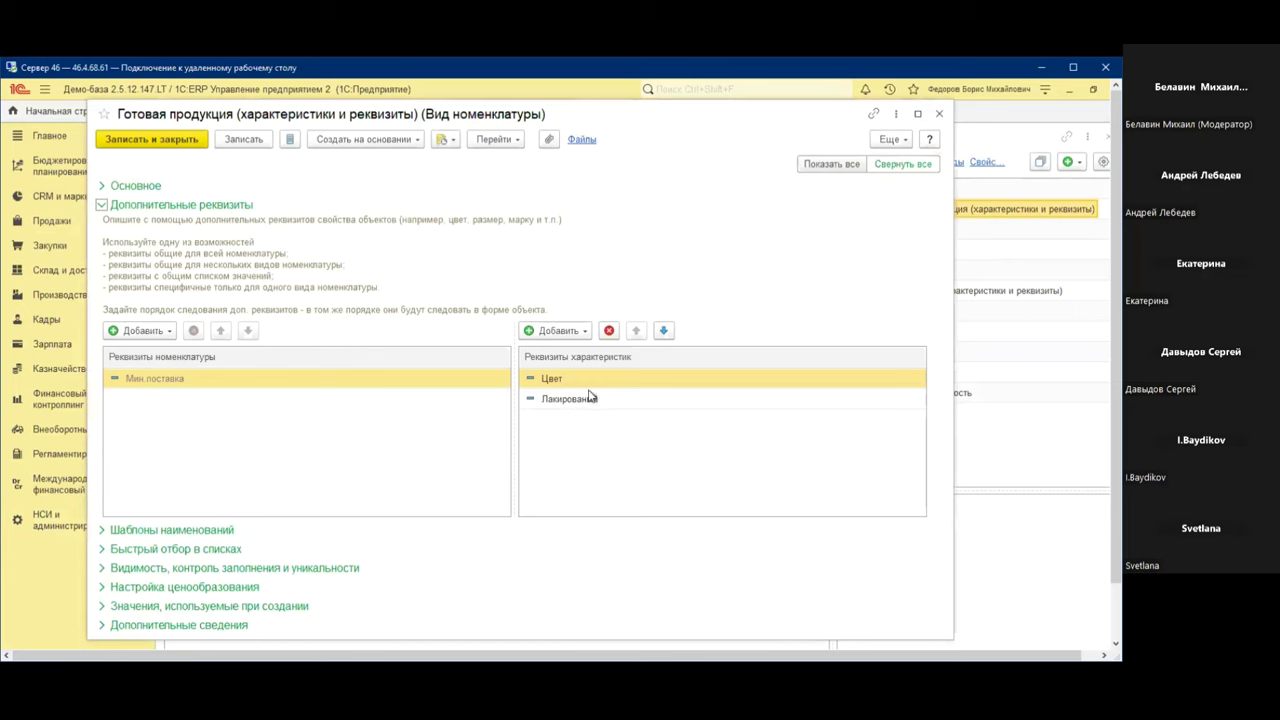
Create a new kind-specific item attribute named Длина and save it
left_click(142, 331)
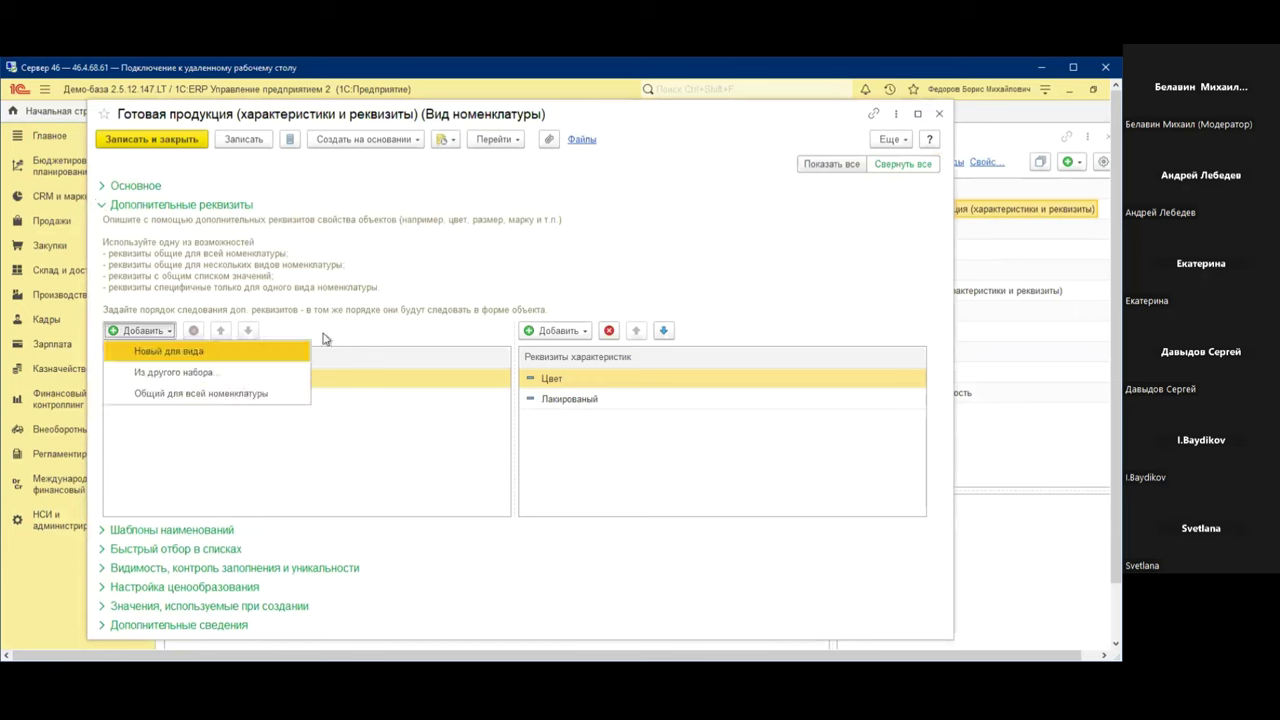
left_click(191, 356)
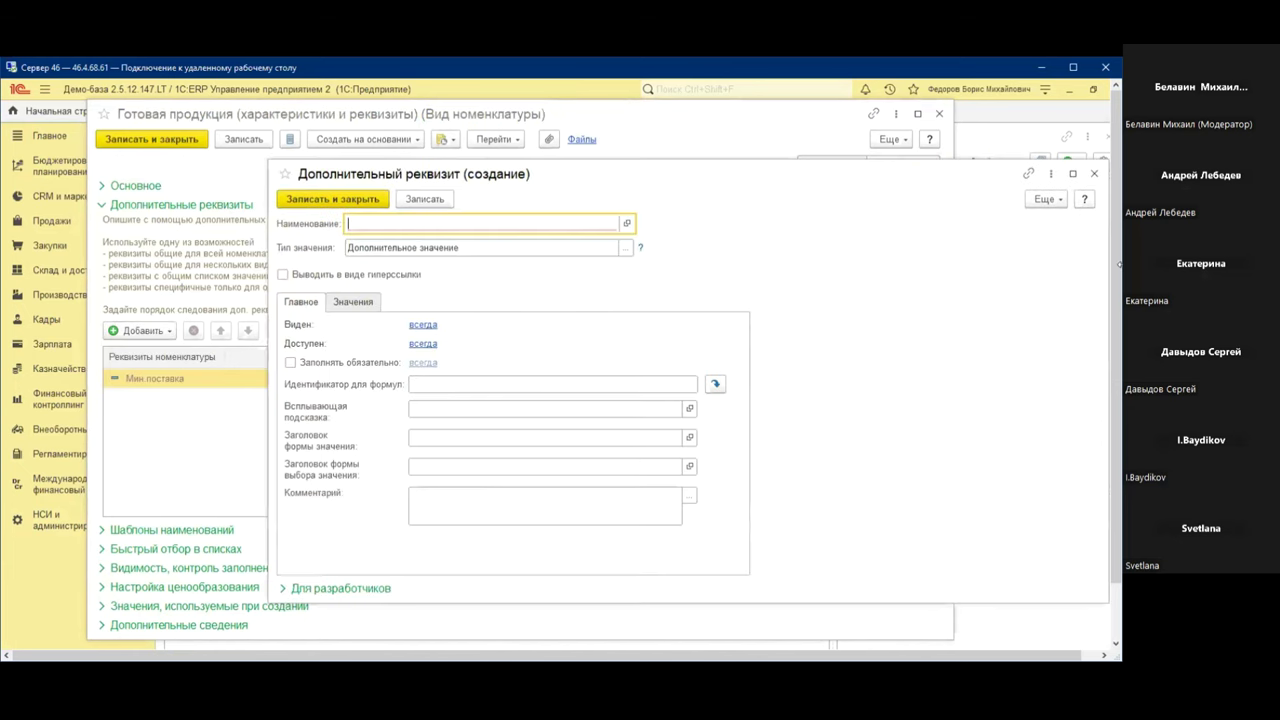
type("Длина")
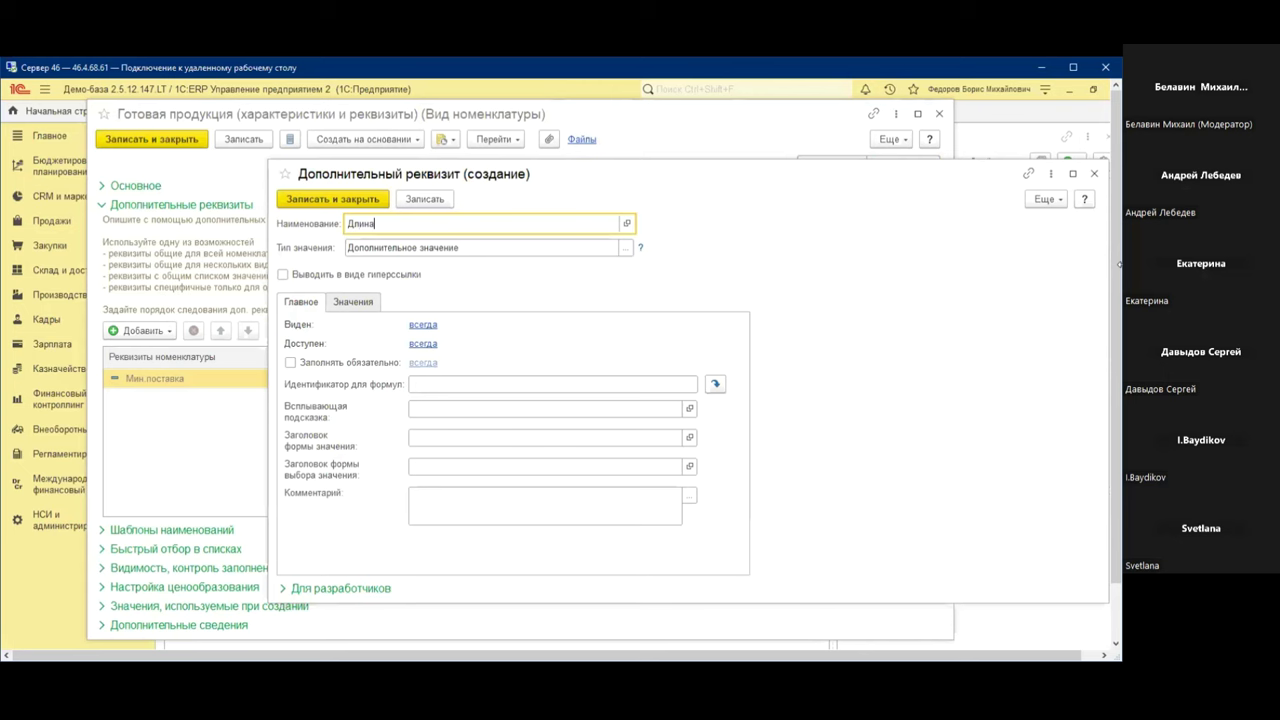
left_click(349, 202)
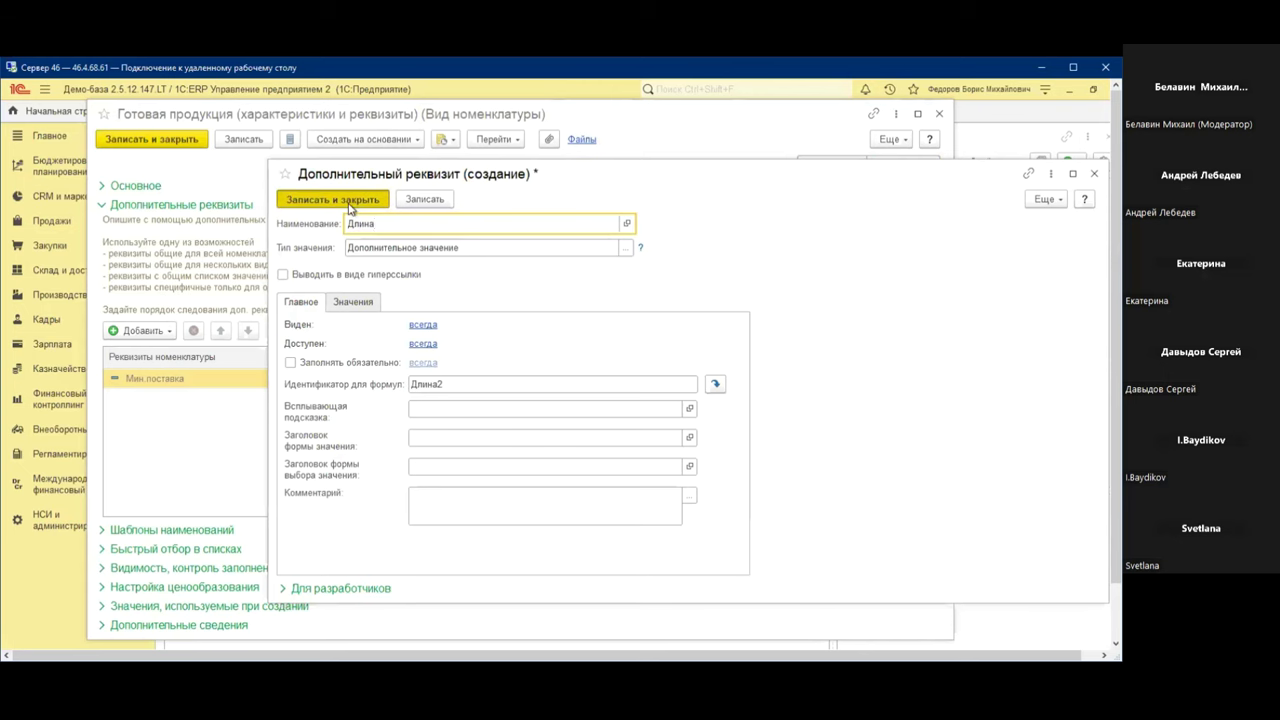
Create a new kind-specific item attribute named Ширина and save it
left_click(150, 330)
left_click(182, 356)
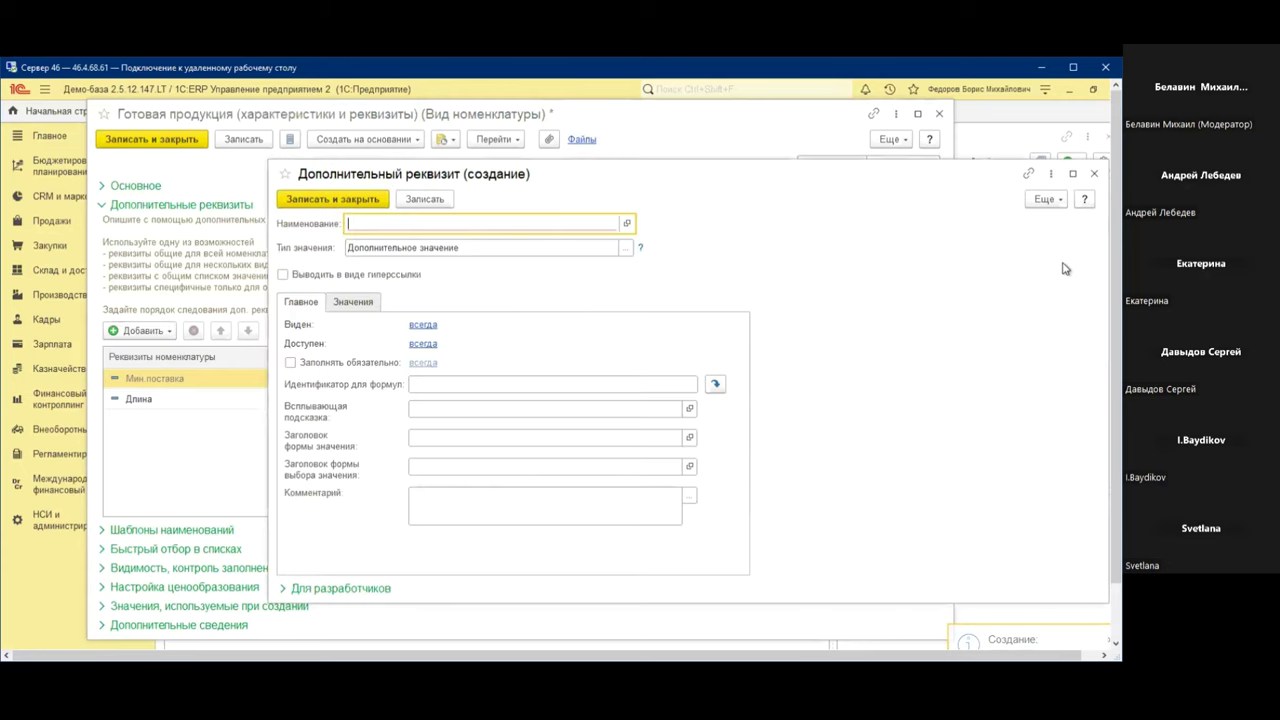
type("Ширина")
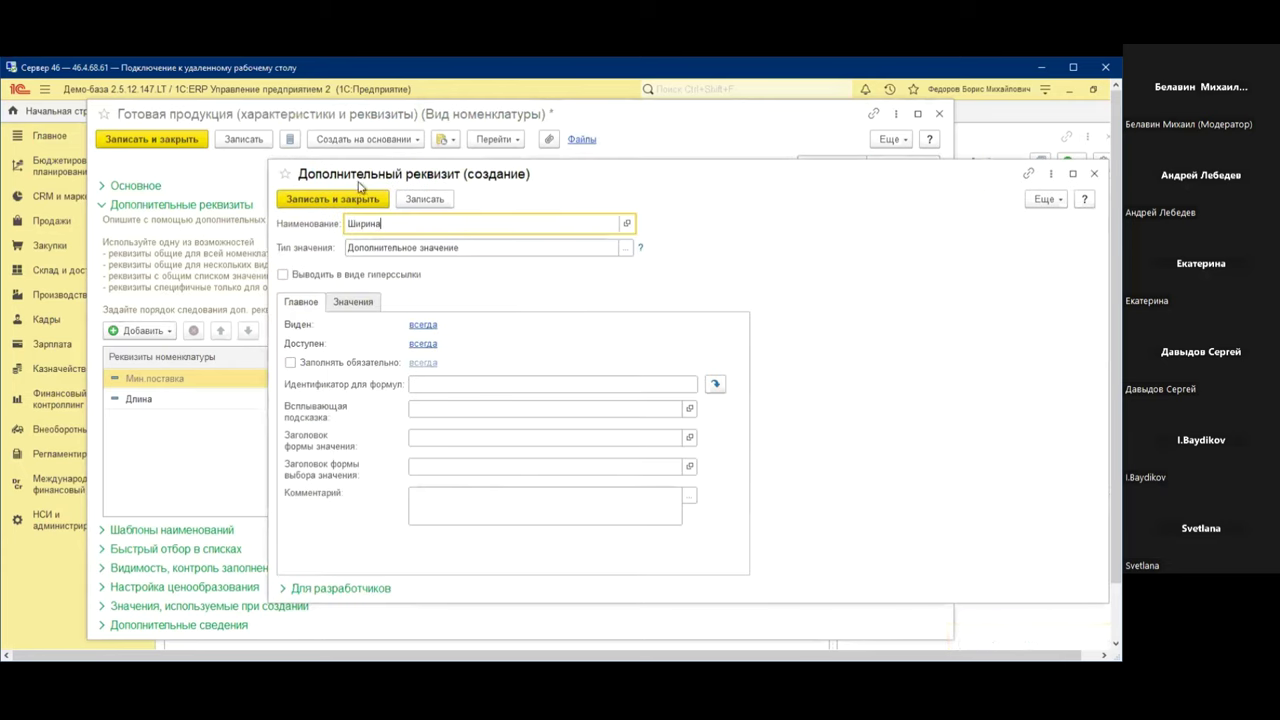
left_click(338, 201)
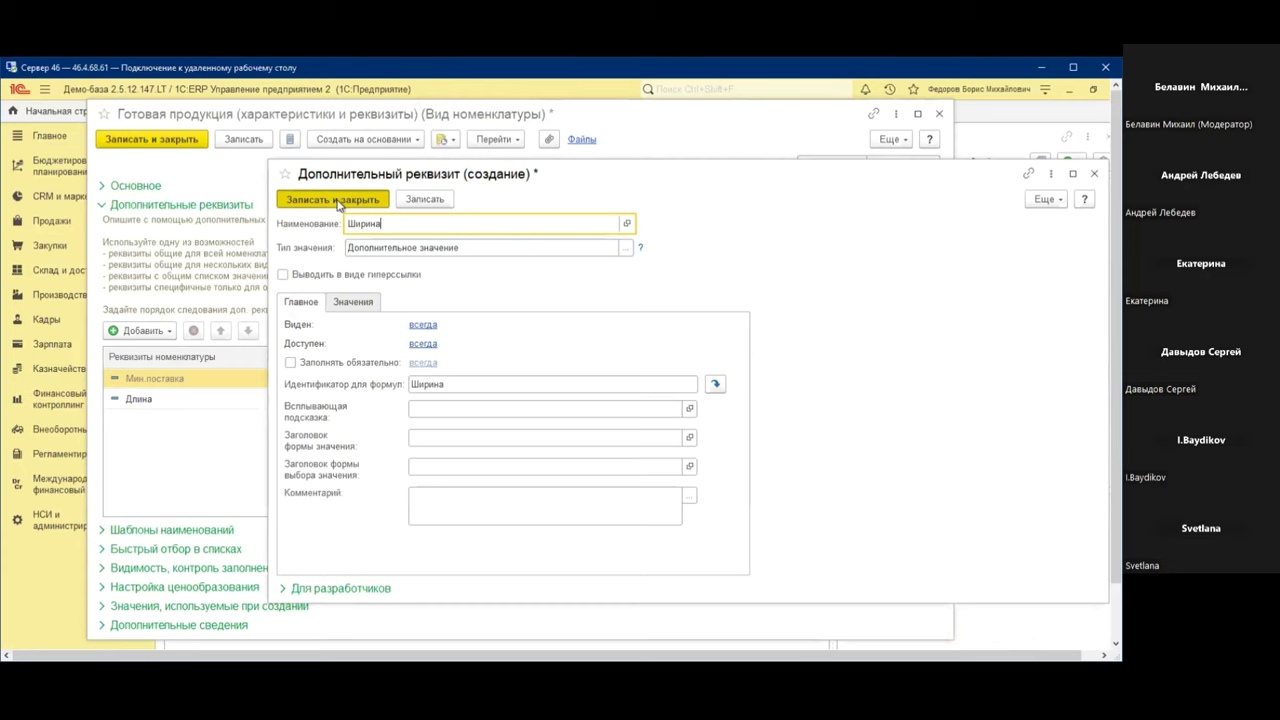
Create a new kind-specific item attribute named Высота and save it
left_click(143, 331)
left_click(255, 328)
type("Высота")
left_click(320, 199)
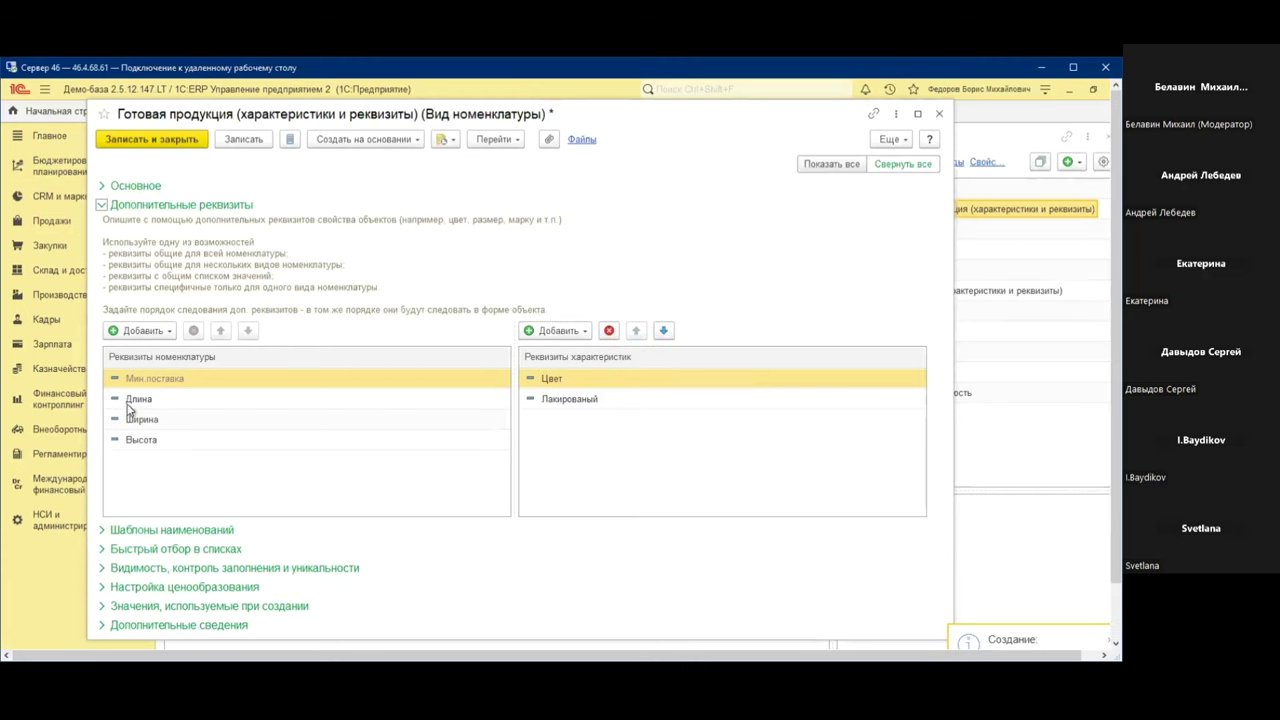
Open the Длина attribute and unlock its protected fields for editing
double_click(128, 400)
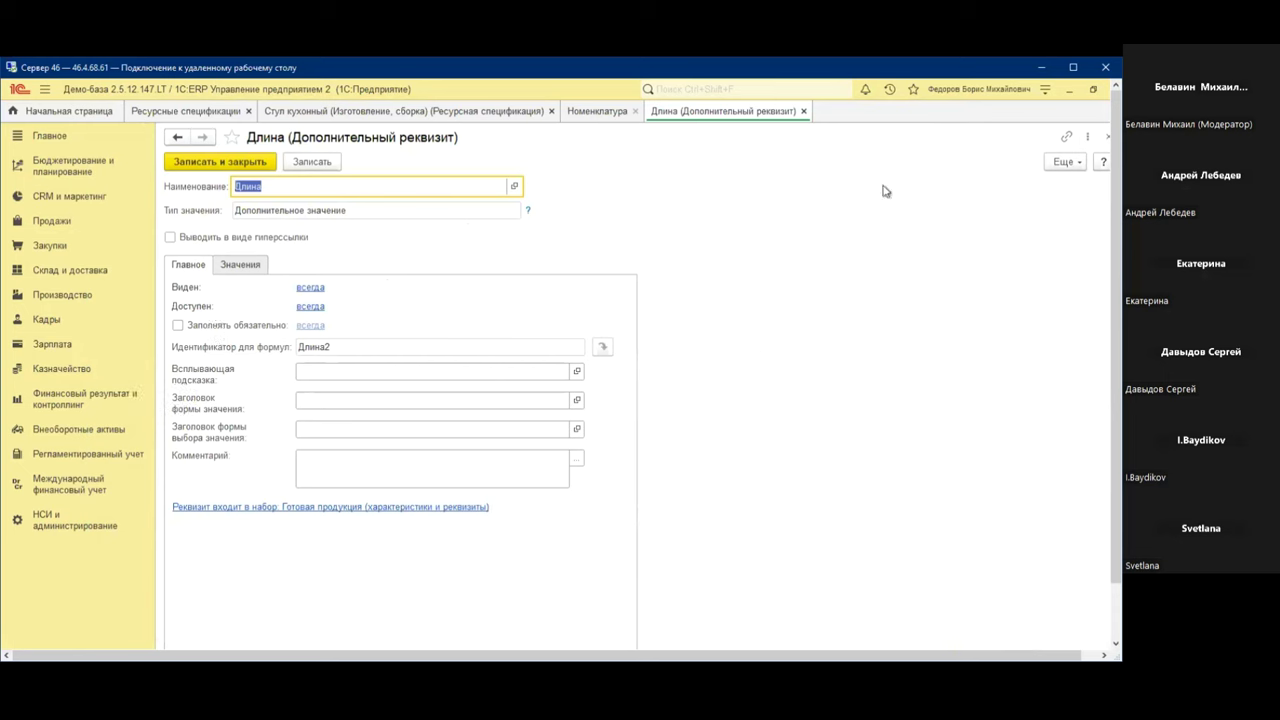
left_click(1066, 161)
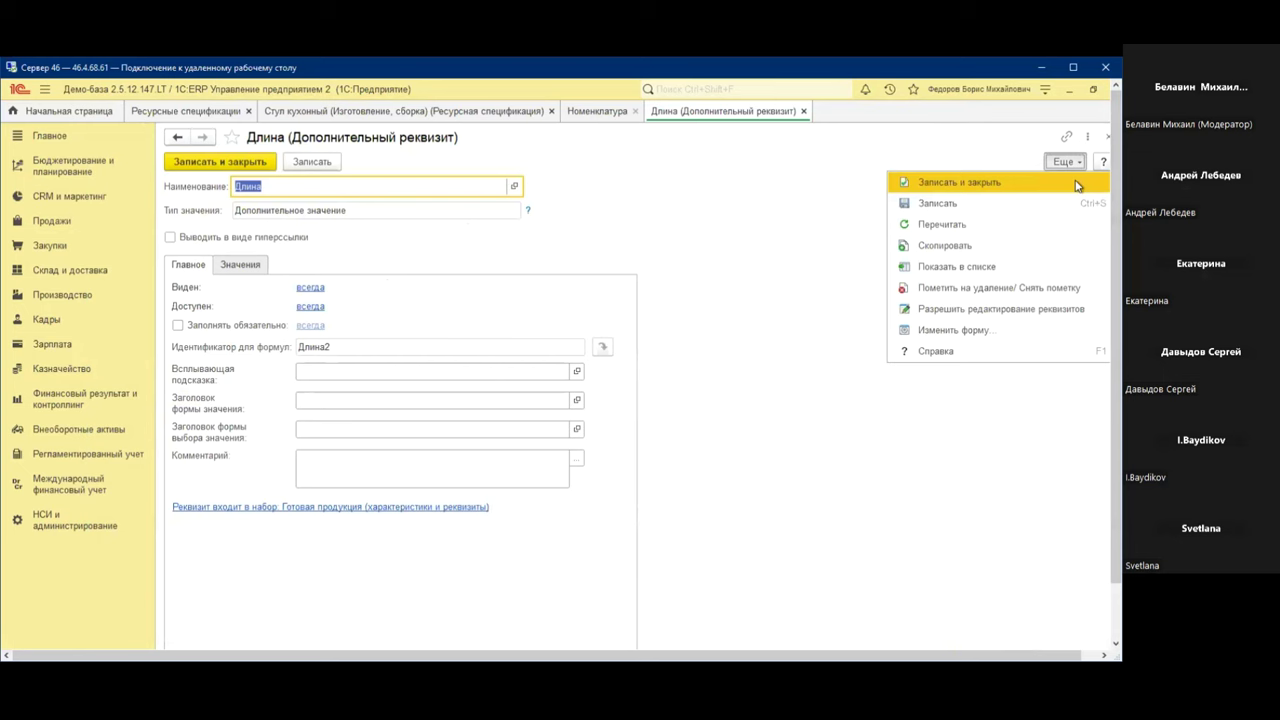
left_click(1000, 309)
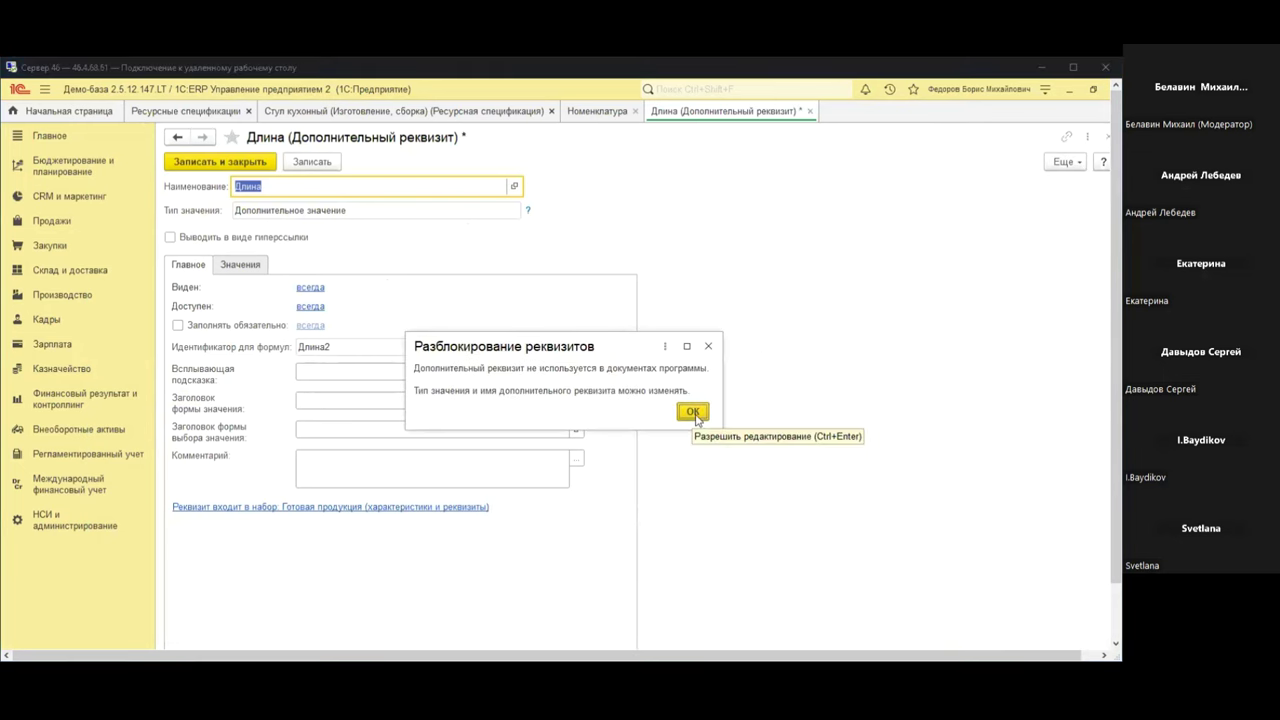
left_click(692, 413)
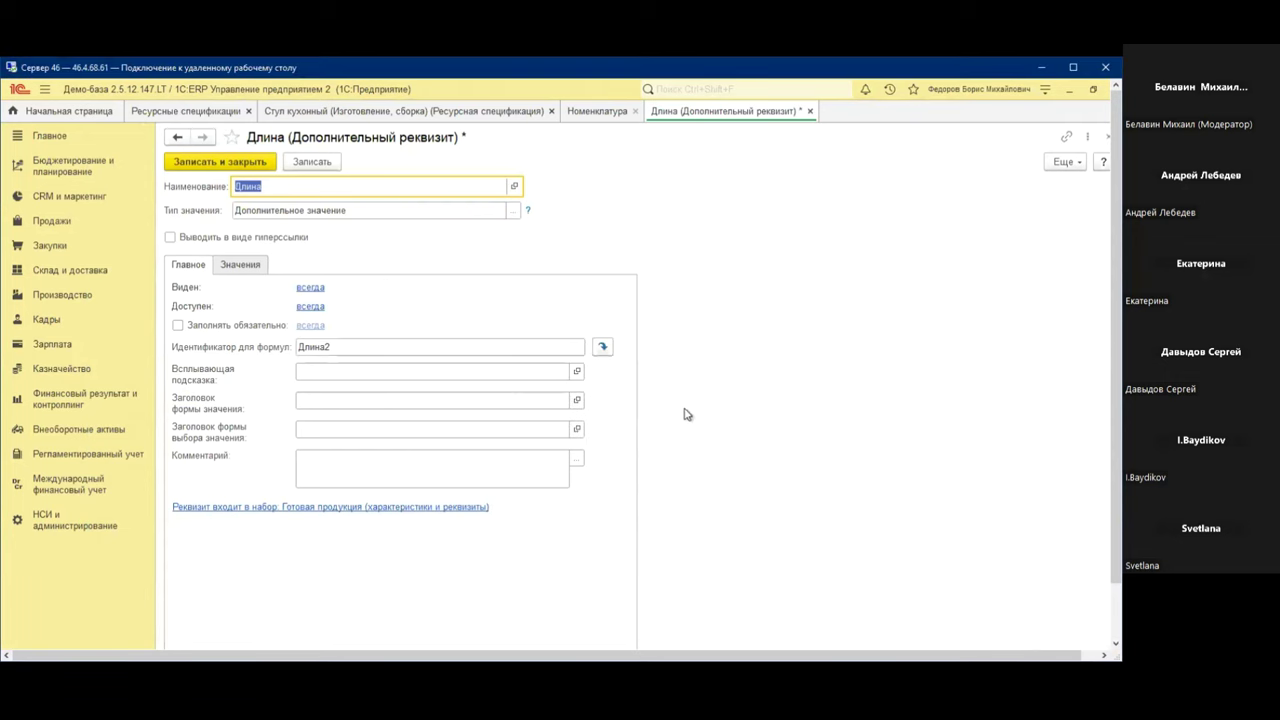
Change the Длина attribute's value type to a non-negative Число, then save and close the attribute
left_click(300, 211)
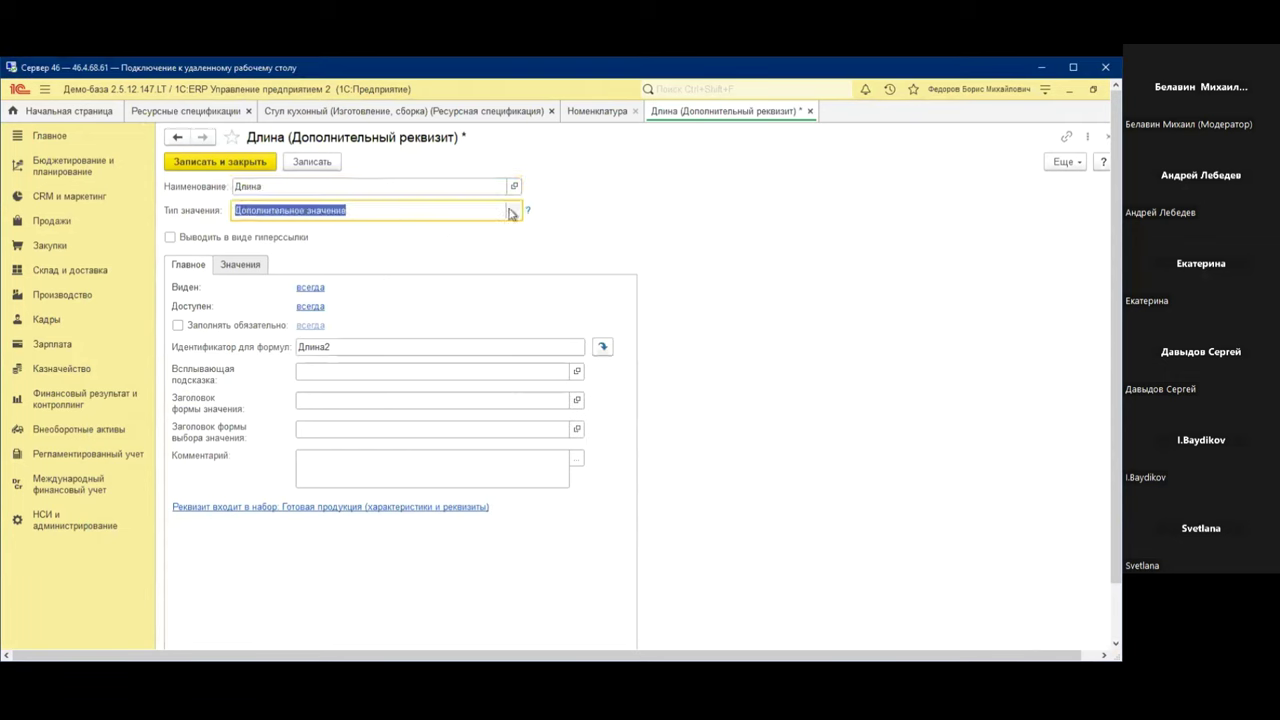
left_click(513, 210)
scroll(545, 346, "up", 1)
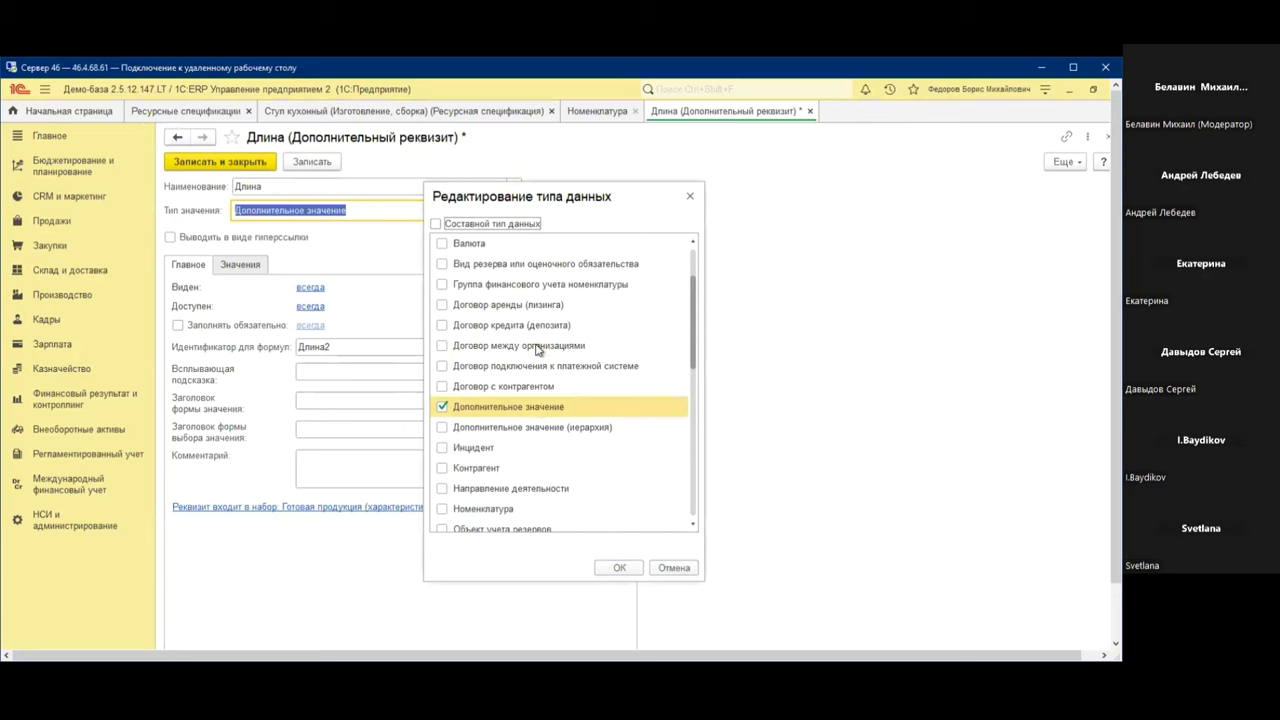
scroll(540, 349, "up", 1)
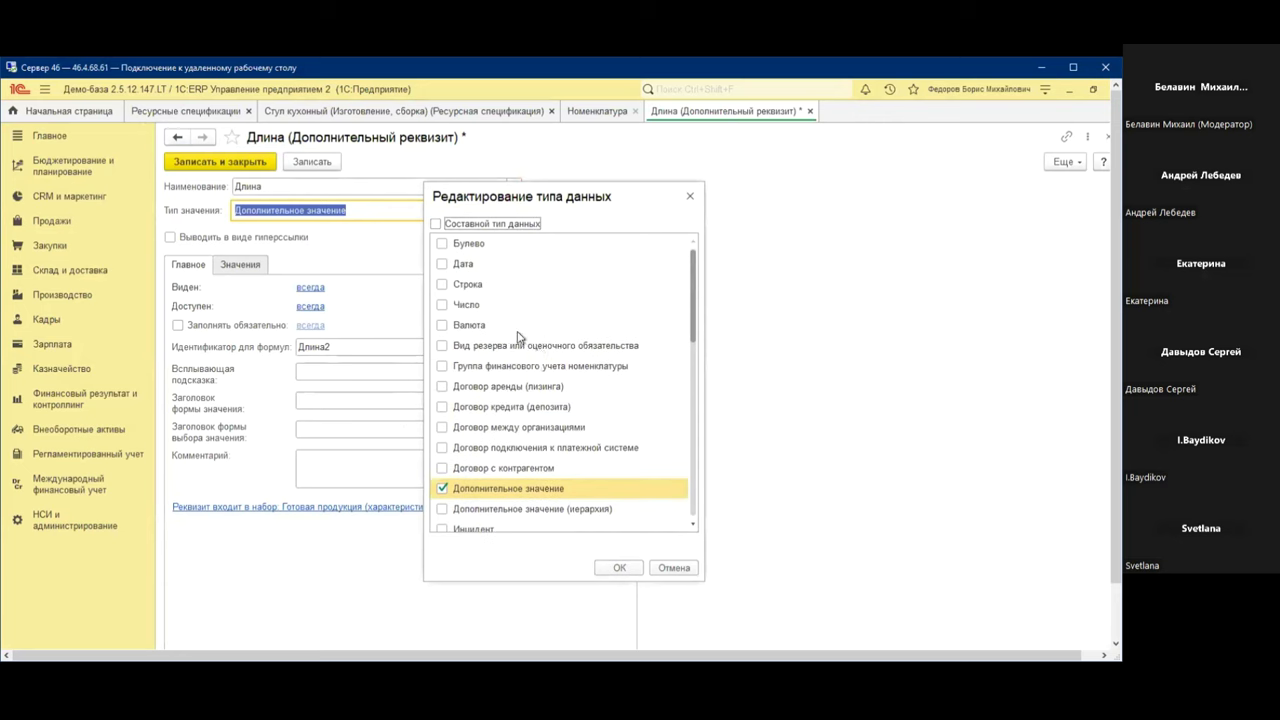
left_click(442, 305)
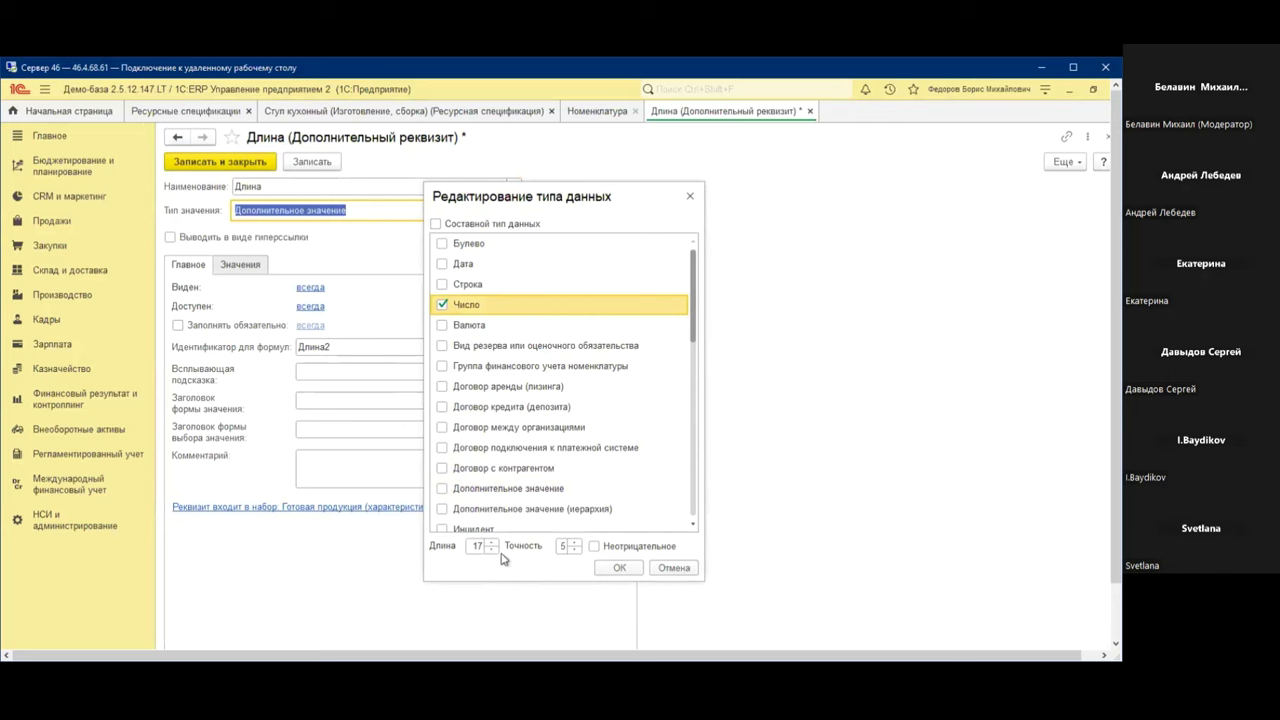
left_click(603, 557)
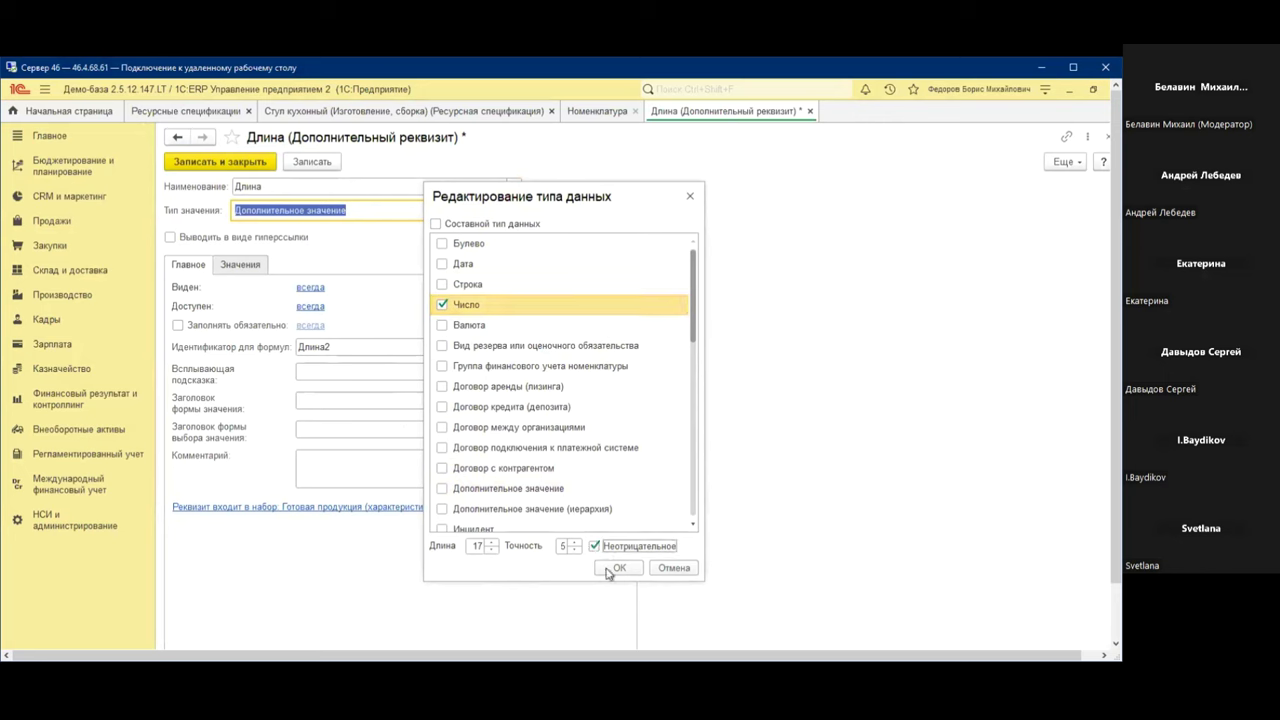
left_click(619, 567)
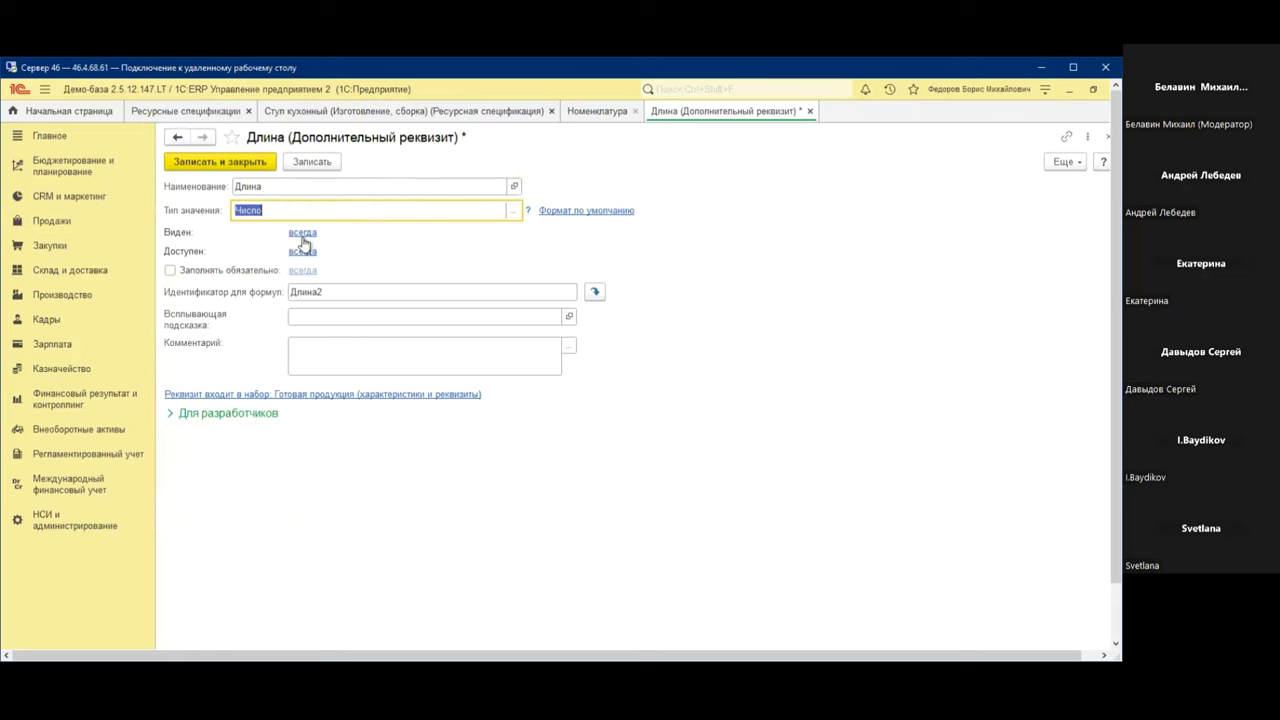
left_click(208, 158)
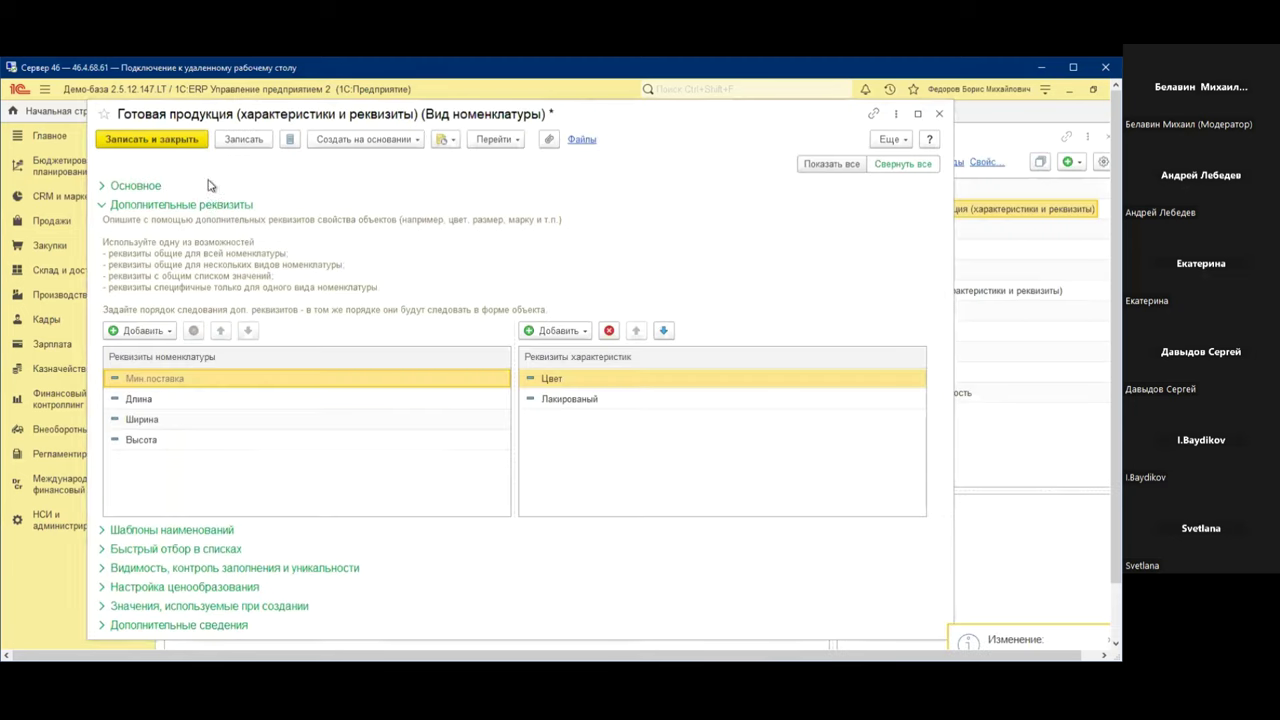
Open the Ширина attribute from the item attributes list and unlock its protected fields for editing
double_click(160, 420)
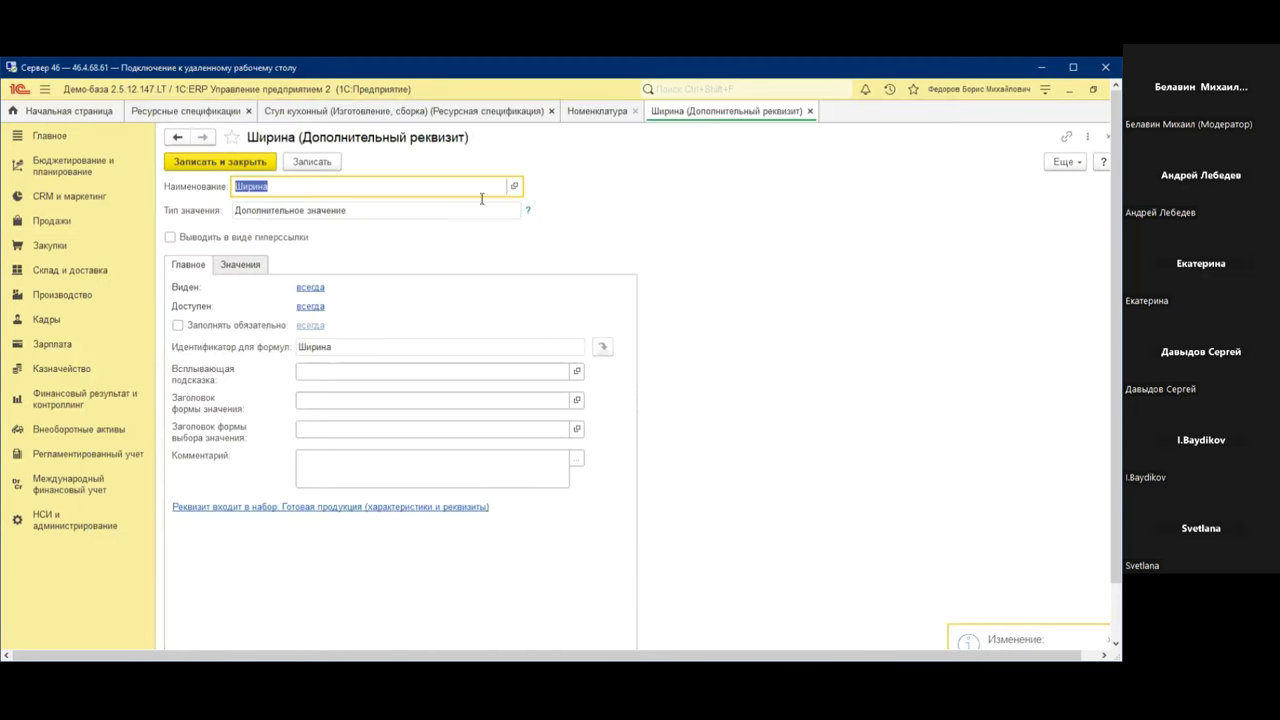
left_click(1066, 161)
left_click(988, 307)
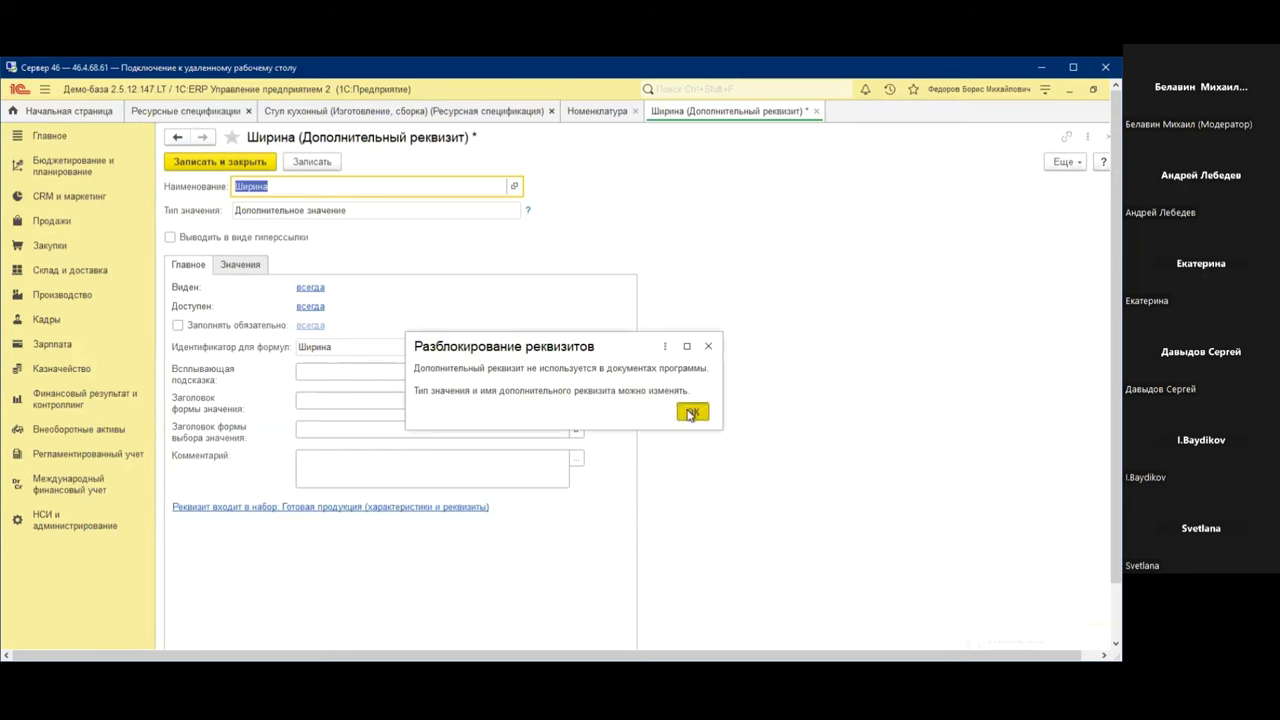
left_click(689, 412)
Change the Ширина attribute's value type to Число with the Неотрицательное option enabled
left_click(513, 211)
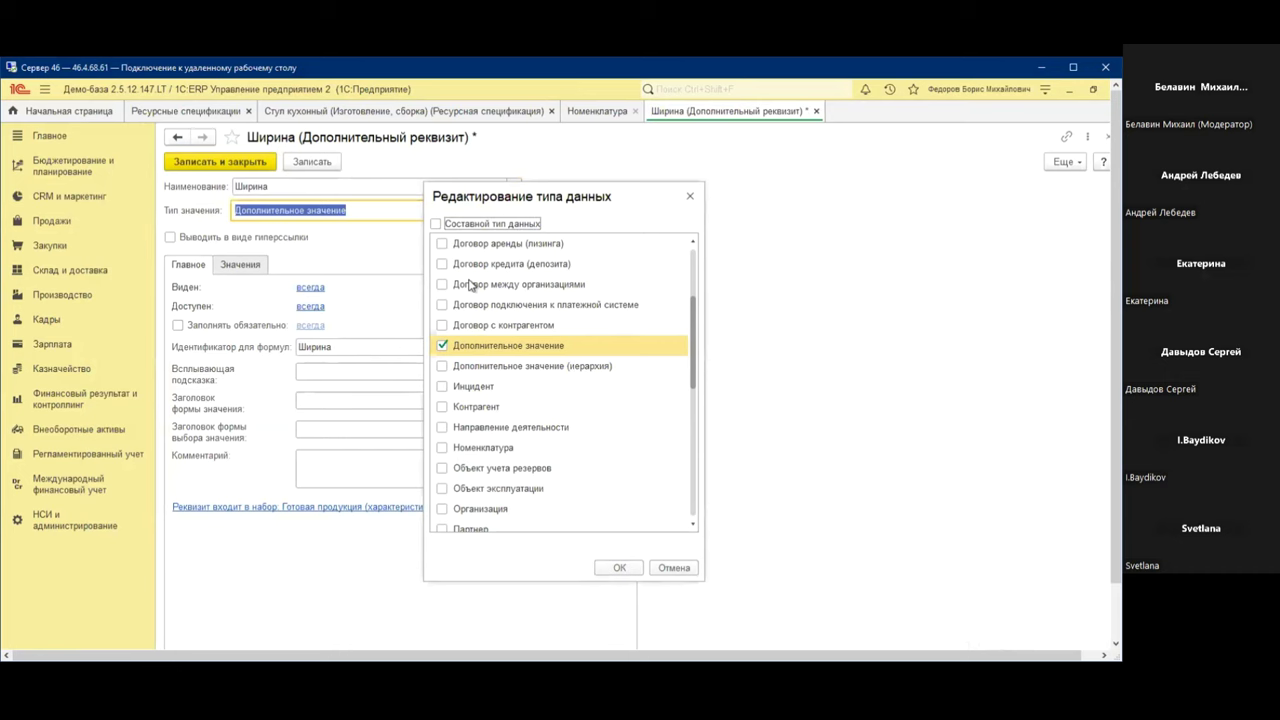
scroll(471, 286, "up", 3)
left_click(442, 488)
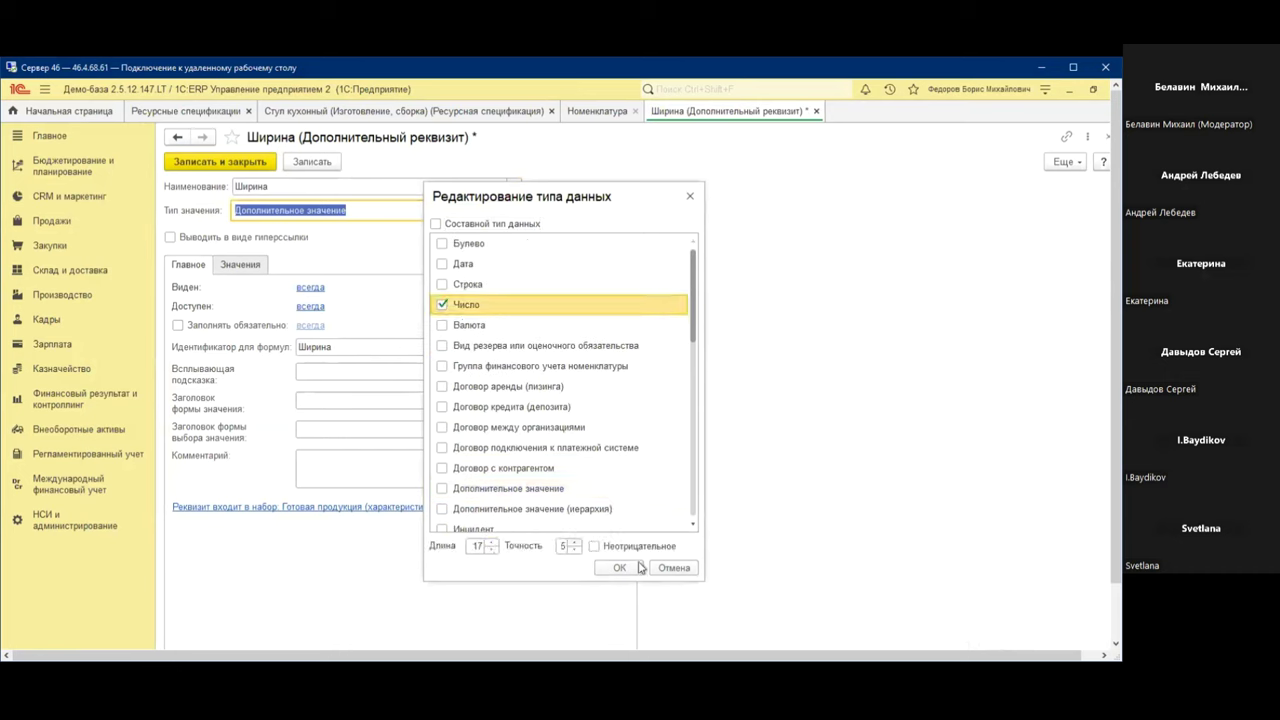
left_click(595, 546)
left_click(619, 567)
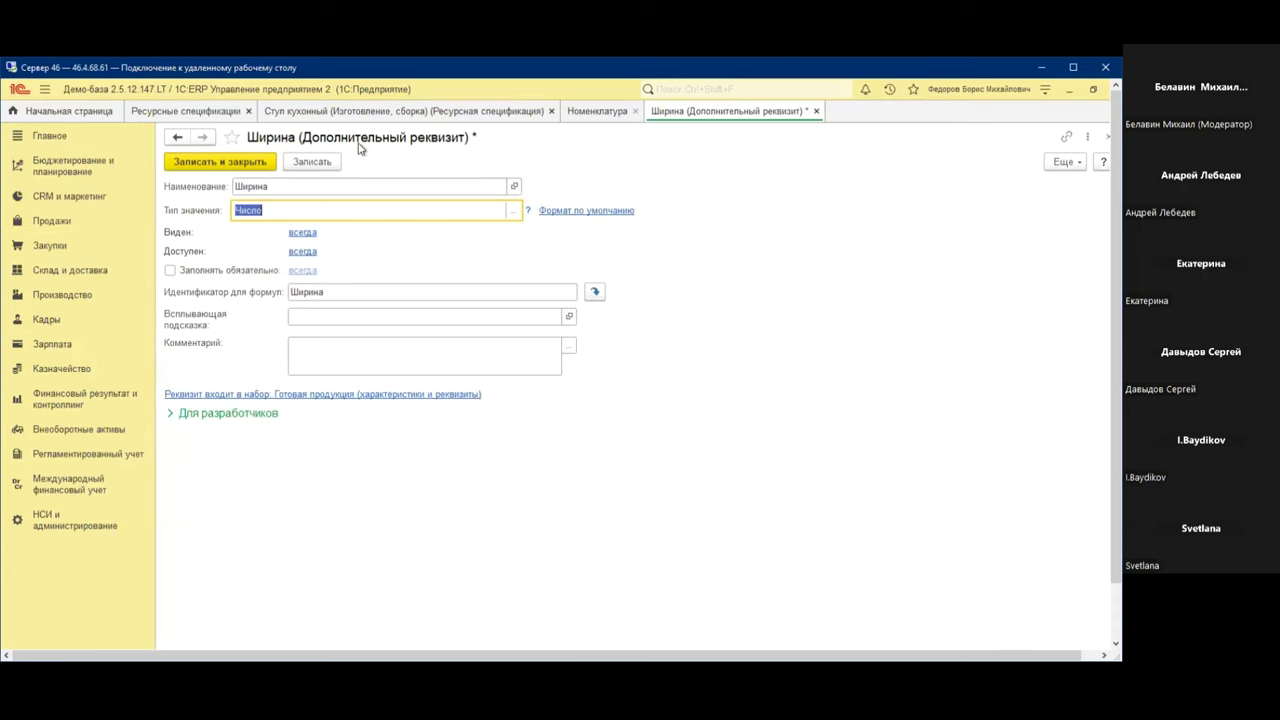
Save the Ширина additional attribute, and unlock the Высота attribute of the item kind for editing
left_click(223, 162)
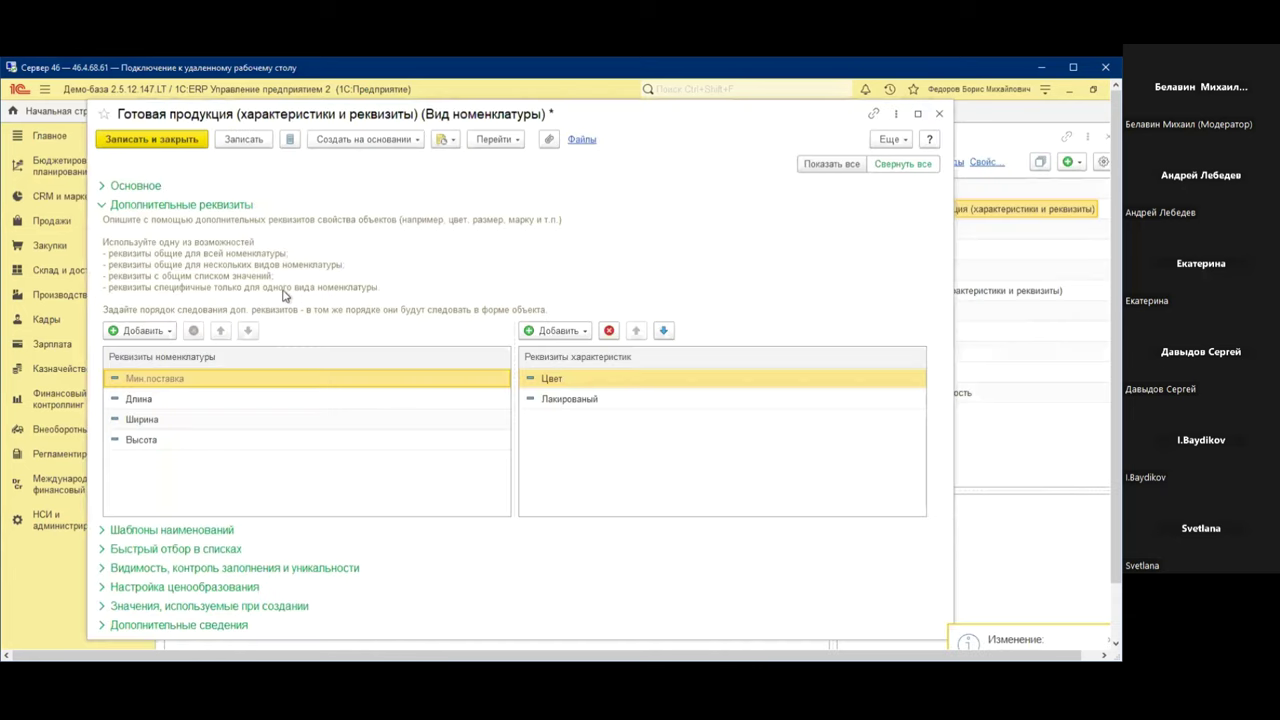
left_click(142, 441)
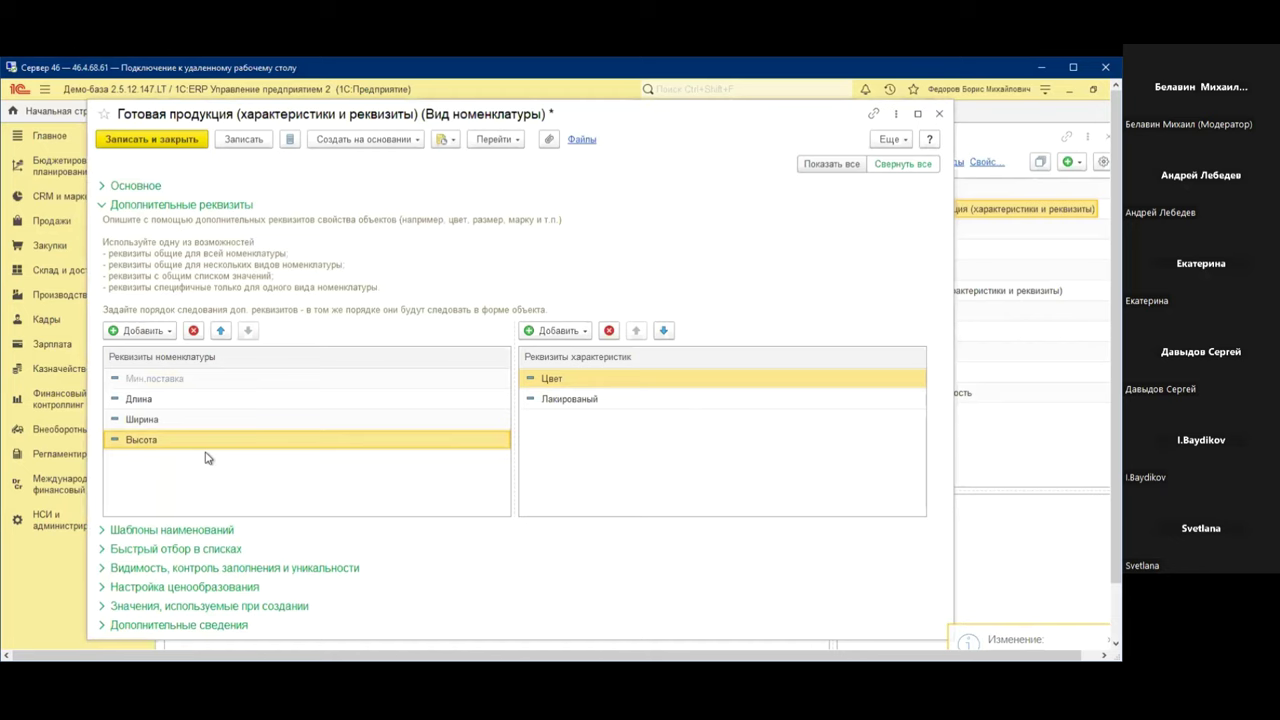
double_click(205, 445)
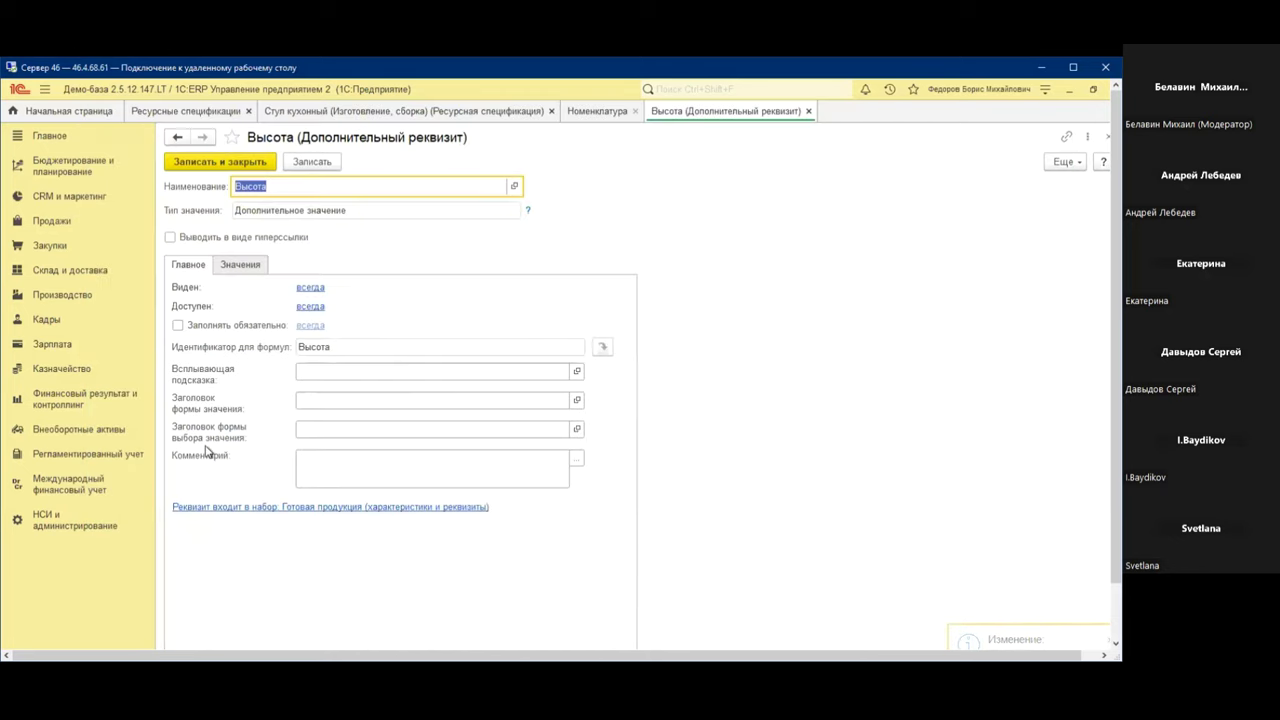
left_click(231, 269)
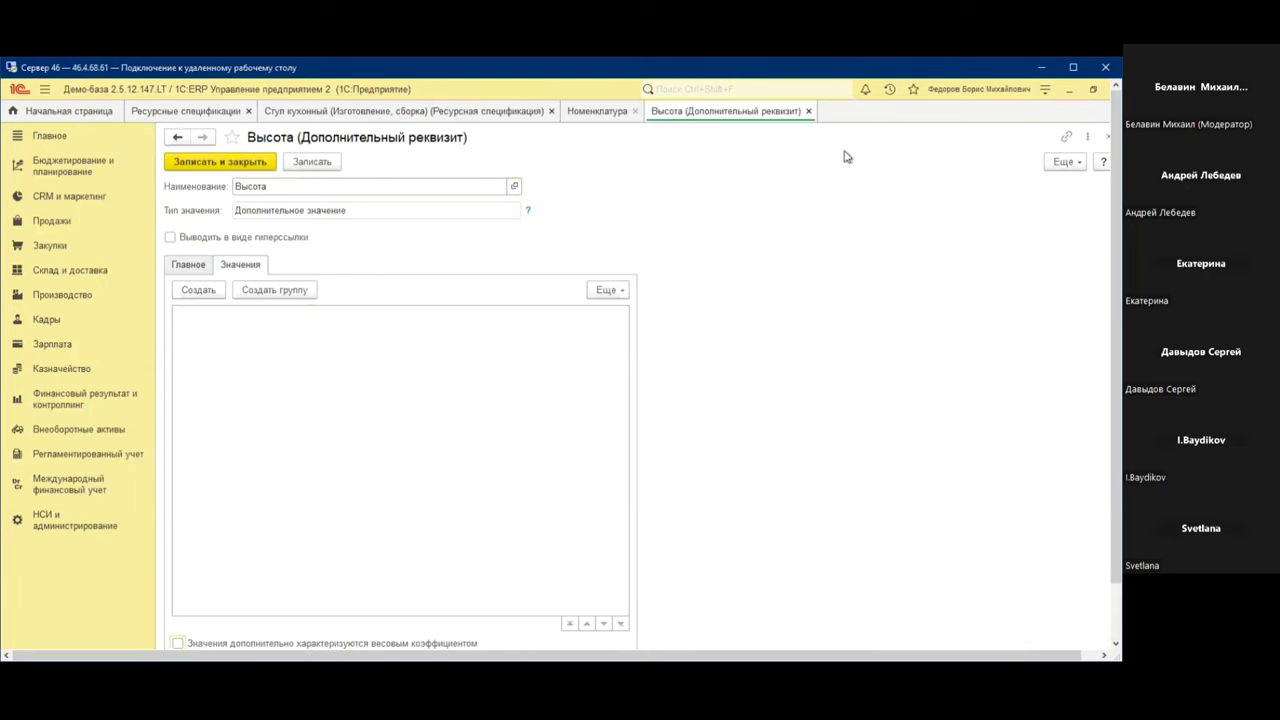
left_click(1064, 161)
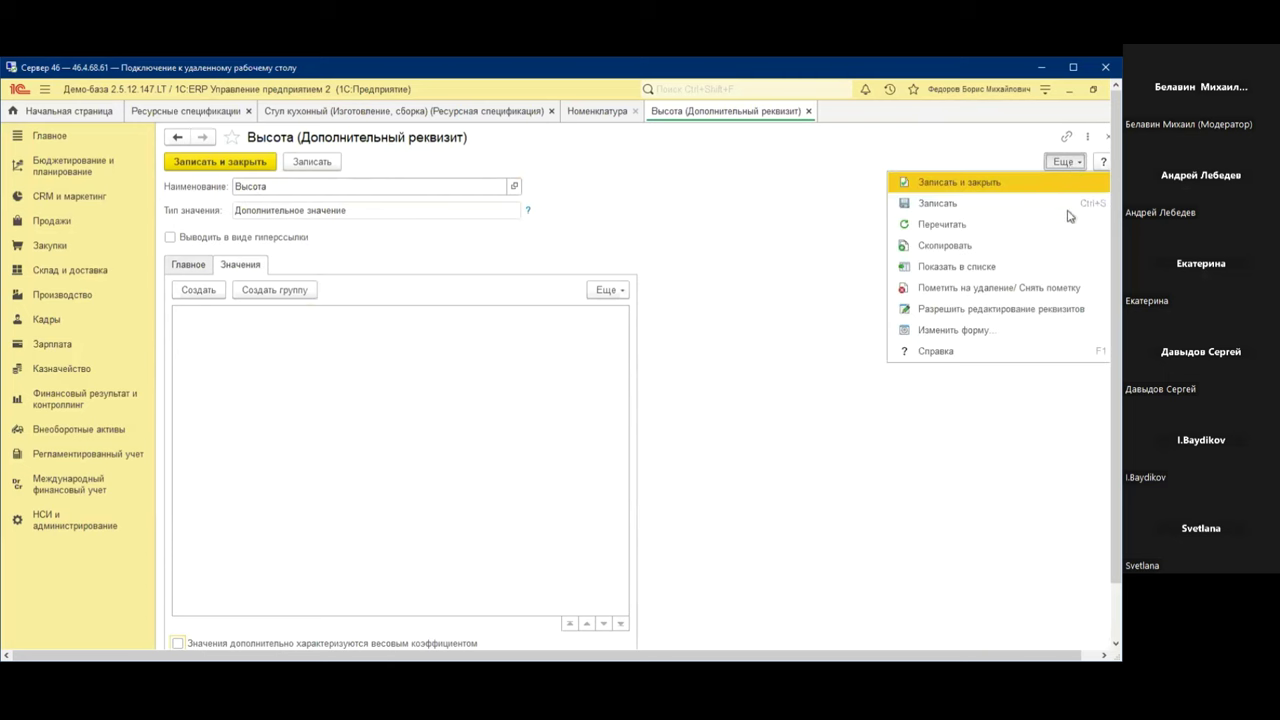
left_click(1020, 311)
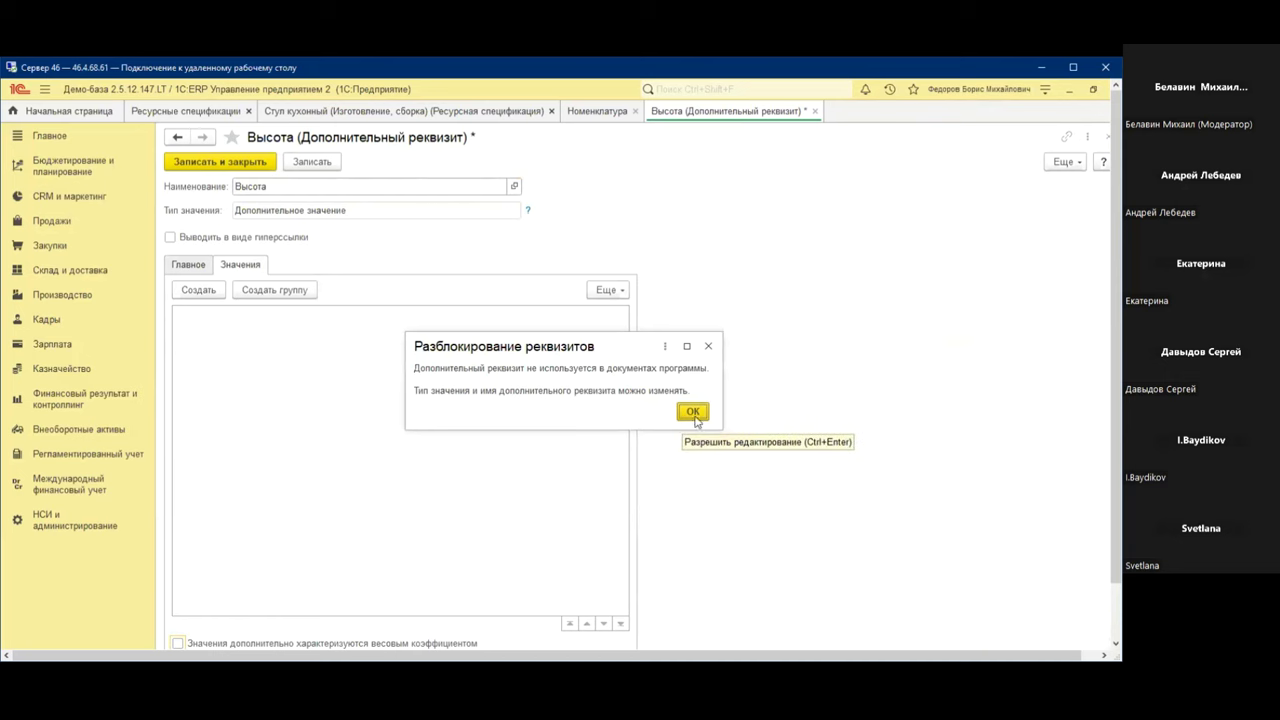
left_click(688, 414)
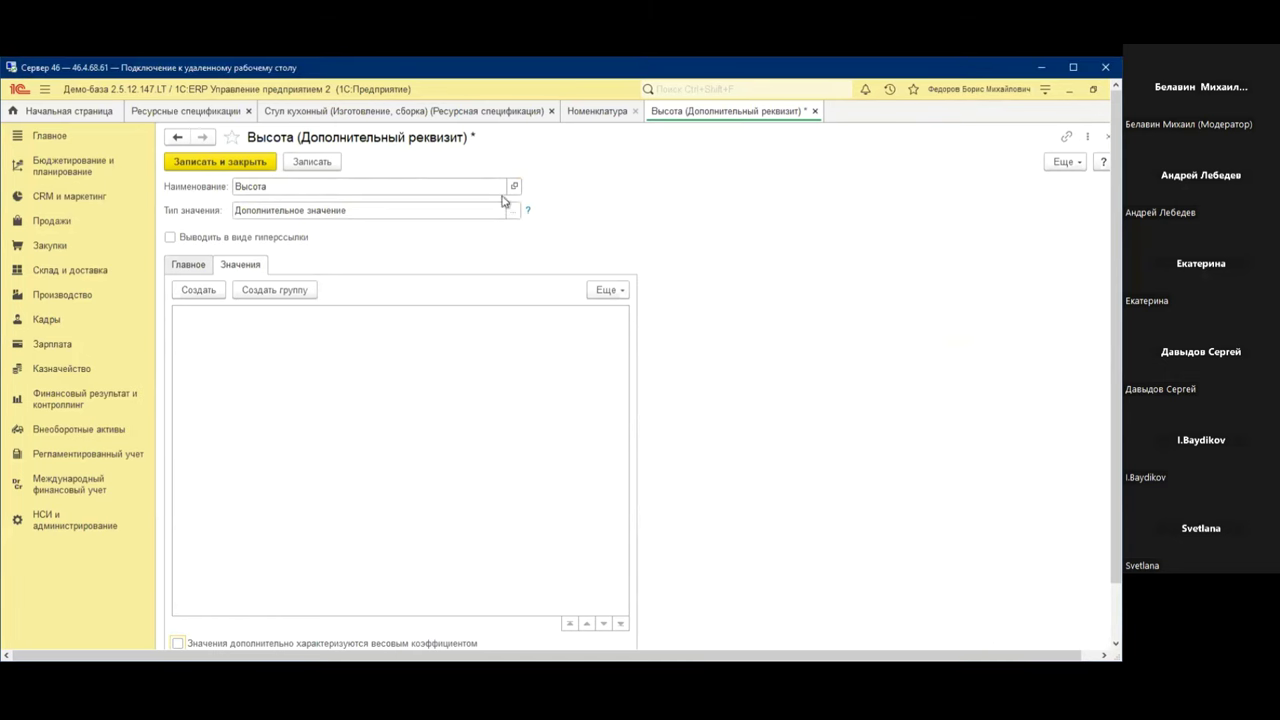
Change the value type of the Высота attribute to Число, and save the attribute and the item kind
left_click(522, 209)
left_click(442, 345)
scroll(472, 320, "up", 3)
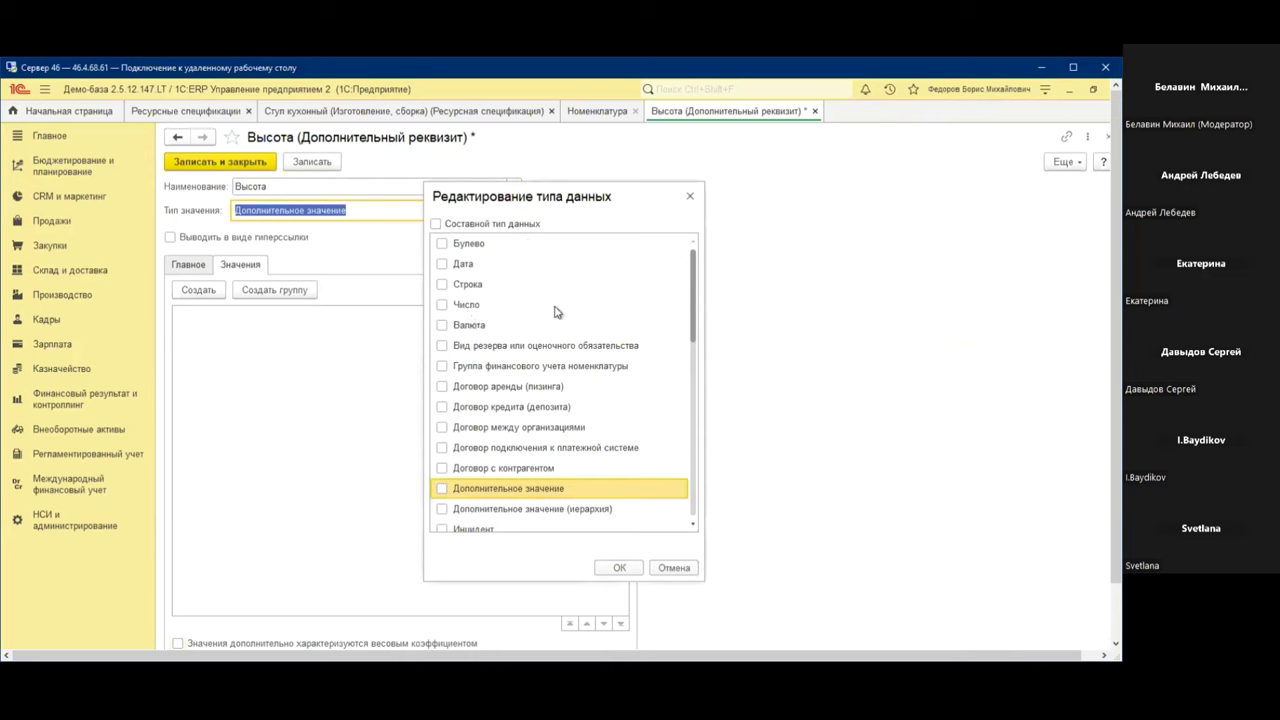
left_click(442, 304)
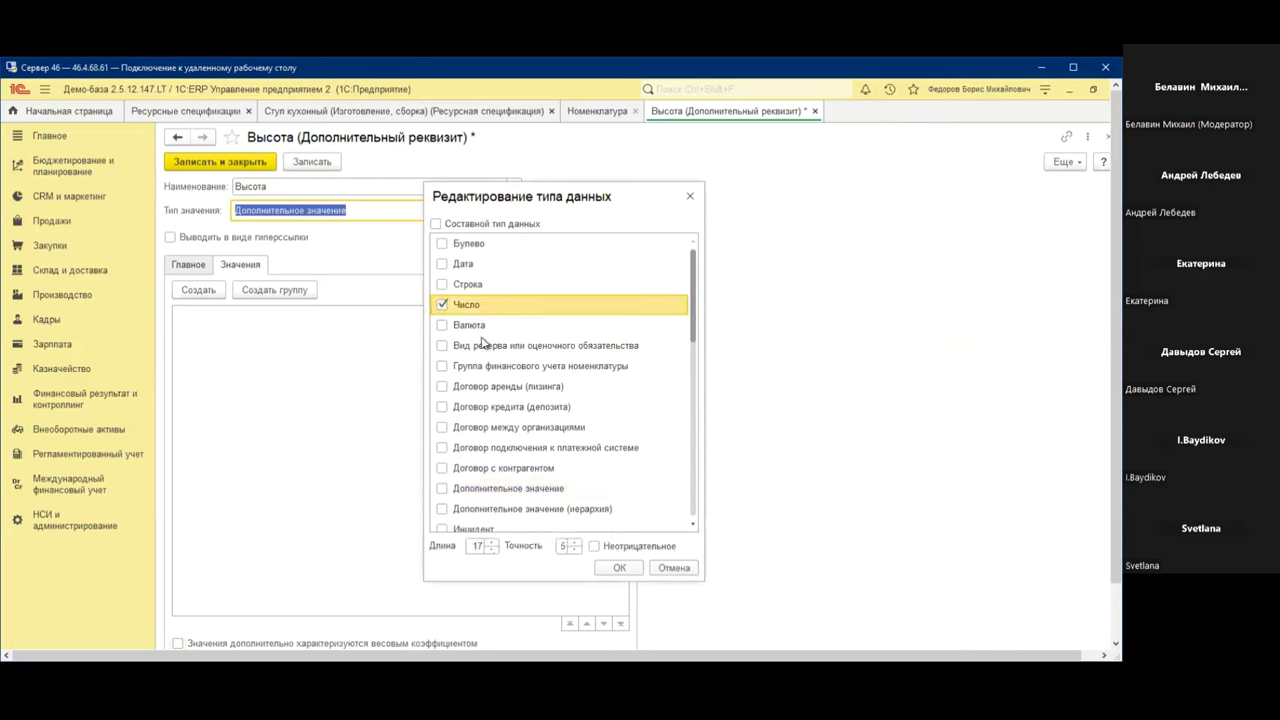
left_click(612, 567)
left_click(180, 162)
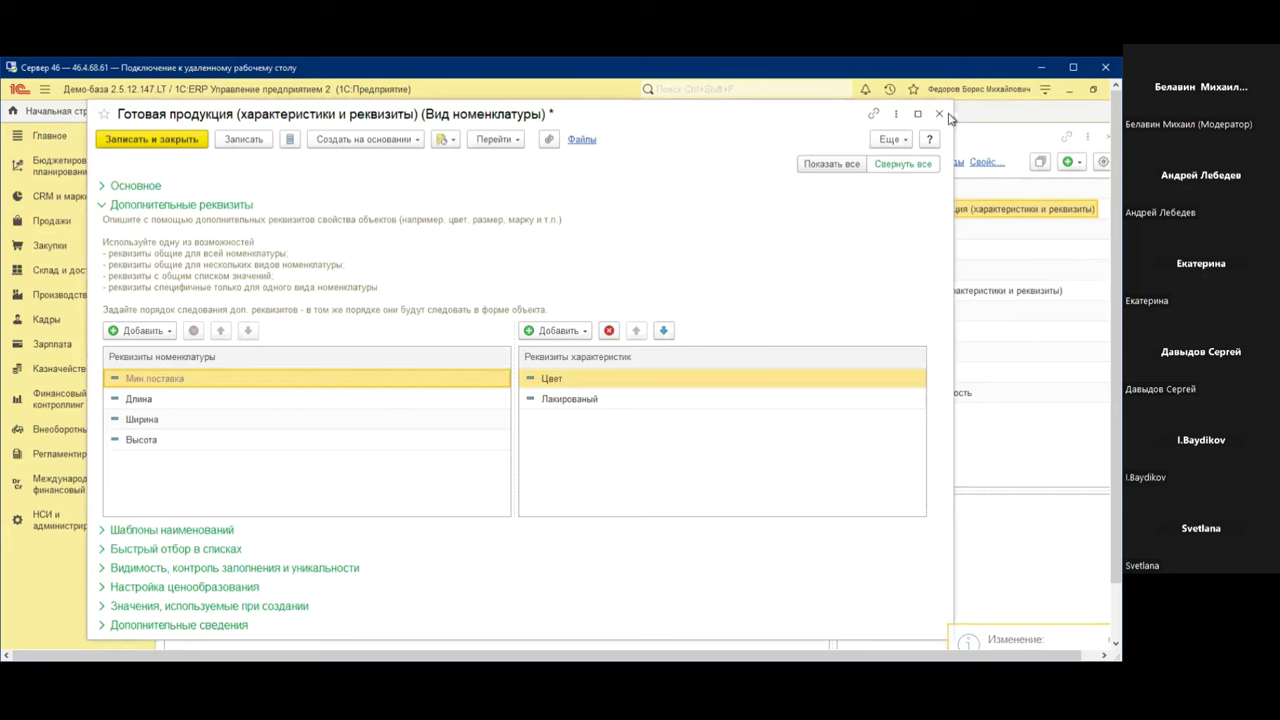
left_click(171, 145)
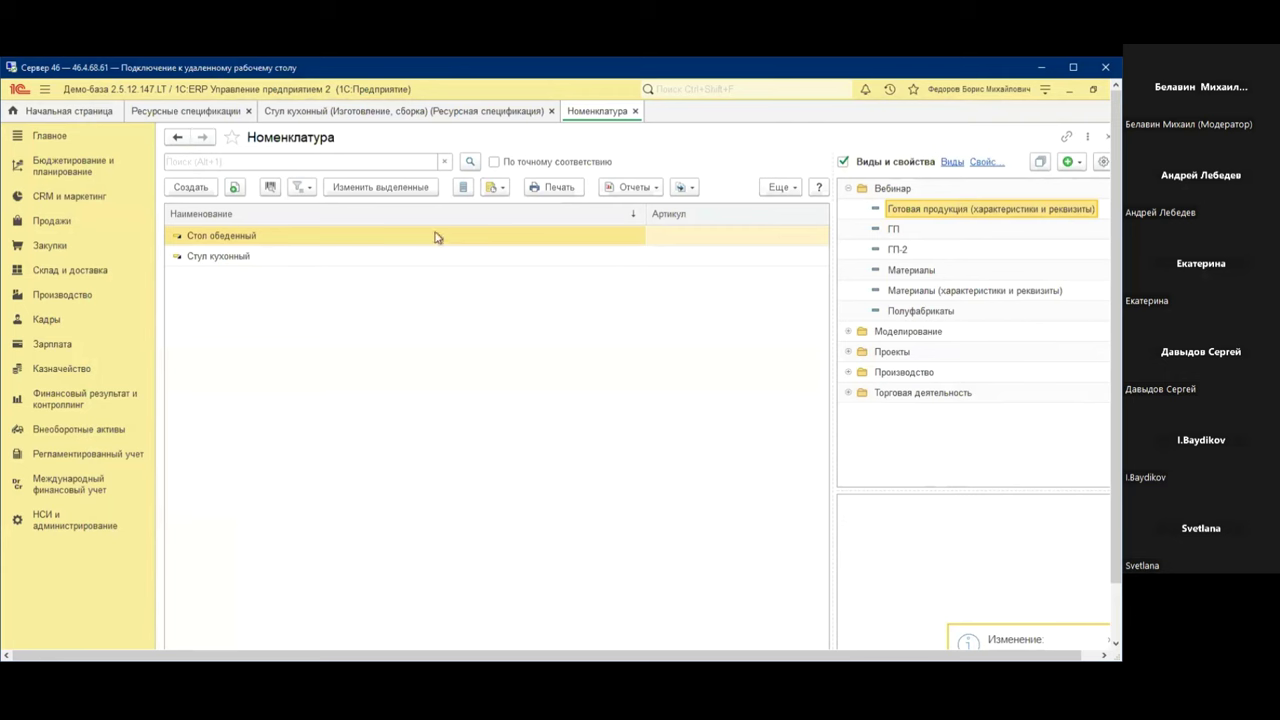
In the item Стул кухонный, set additional attributes Длина to 1, Ширина to 0,5 and Высота to 0,8, and save the item
left_click(215, 256)
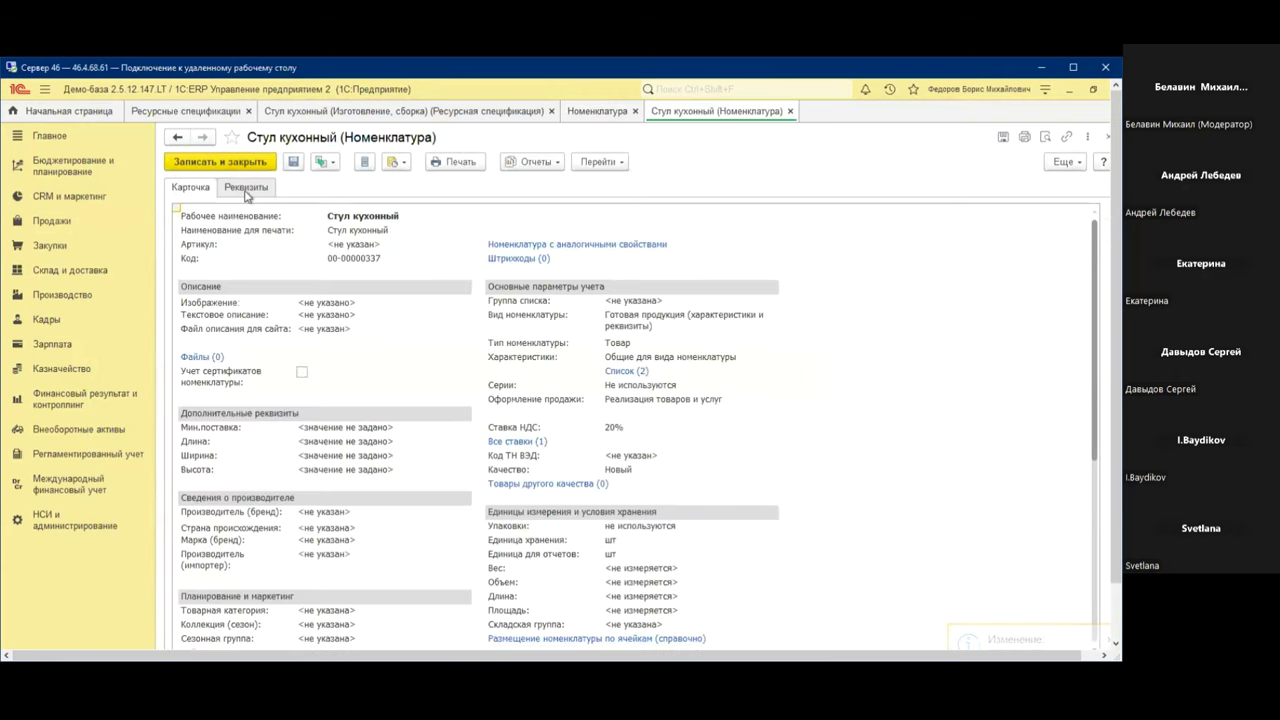
left_click(246, 188)
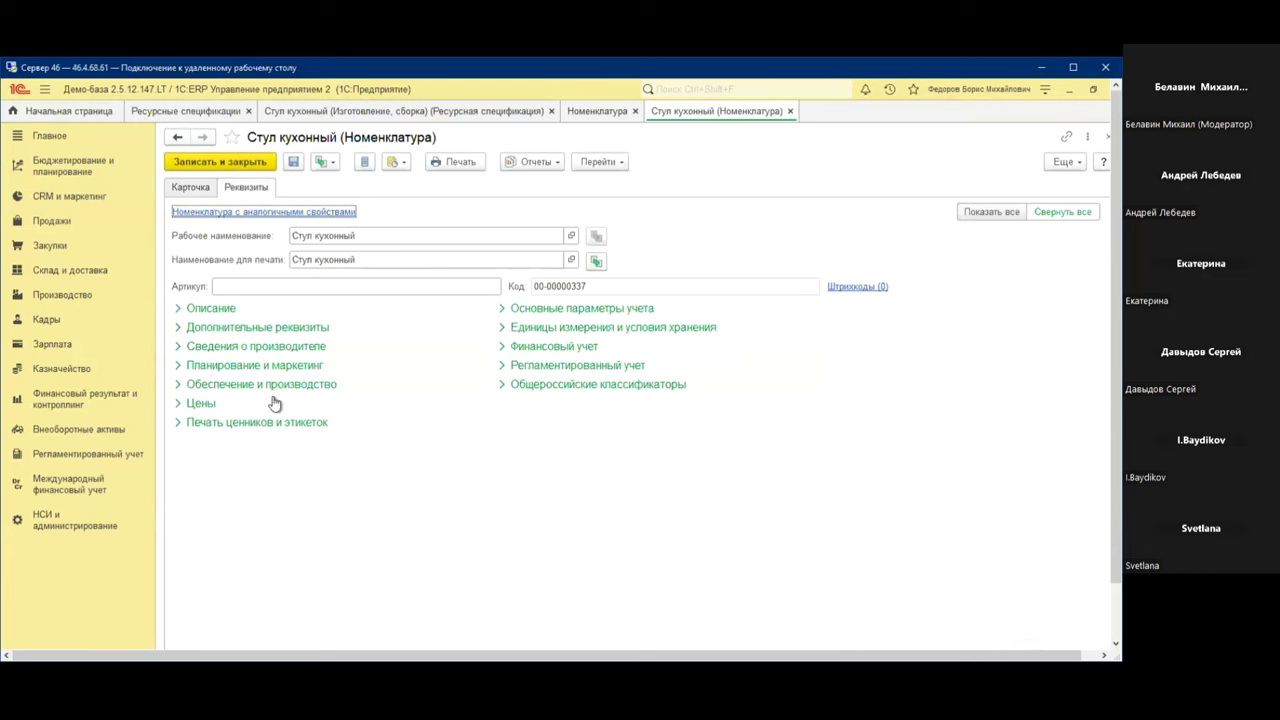
left_click(236, 329)
left_click(345, 344)
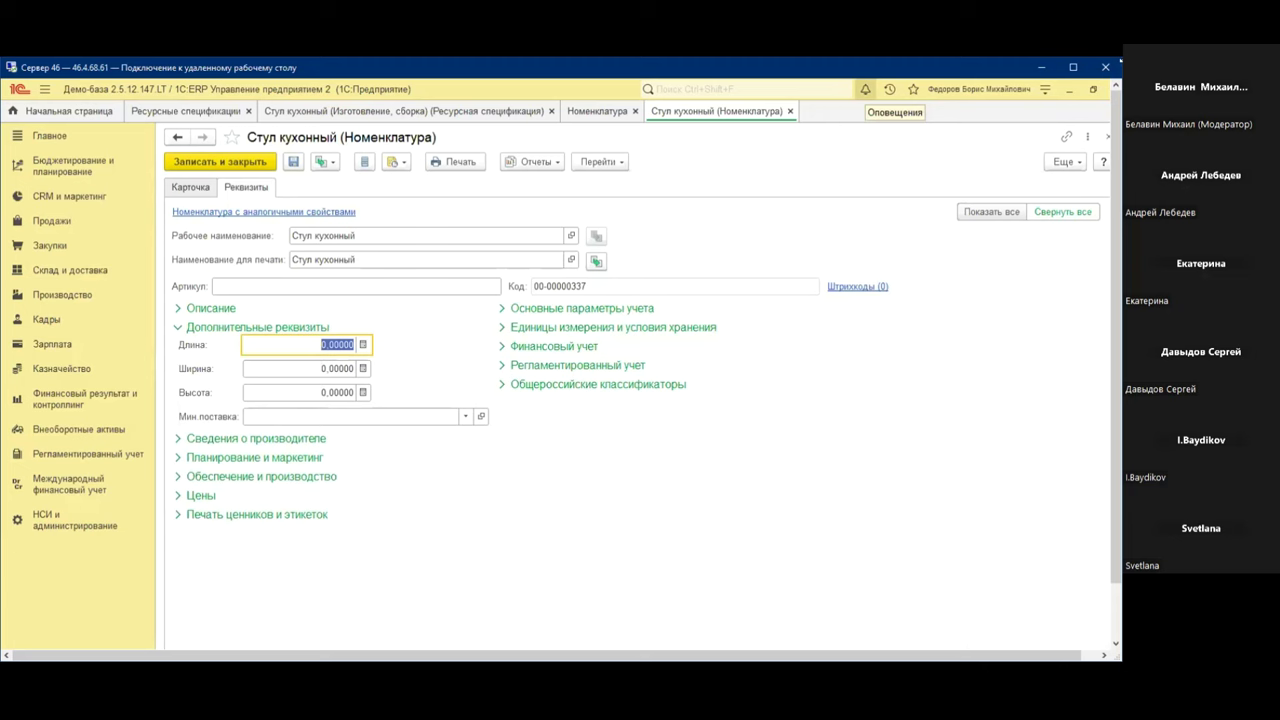
type("1")
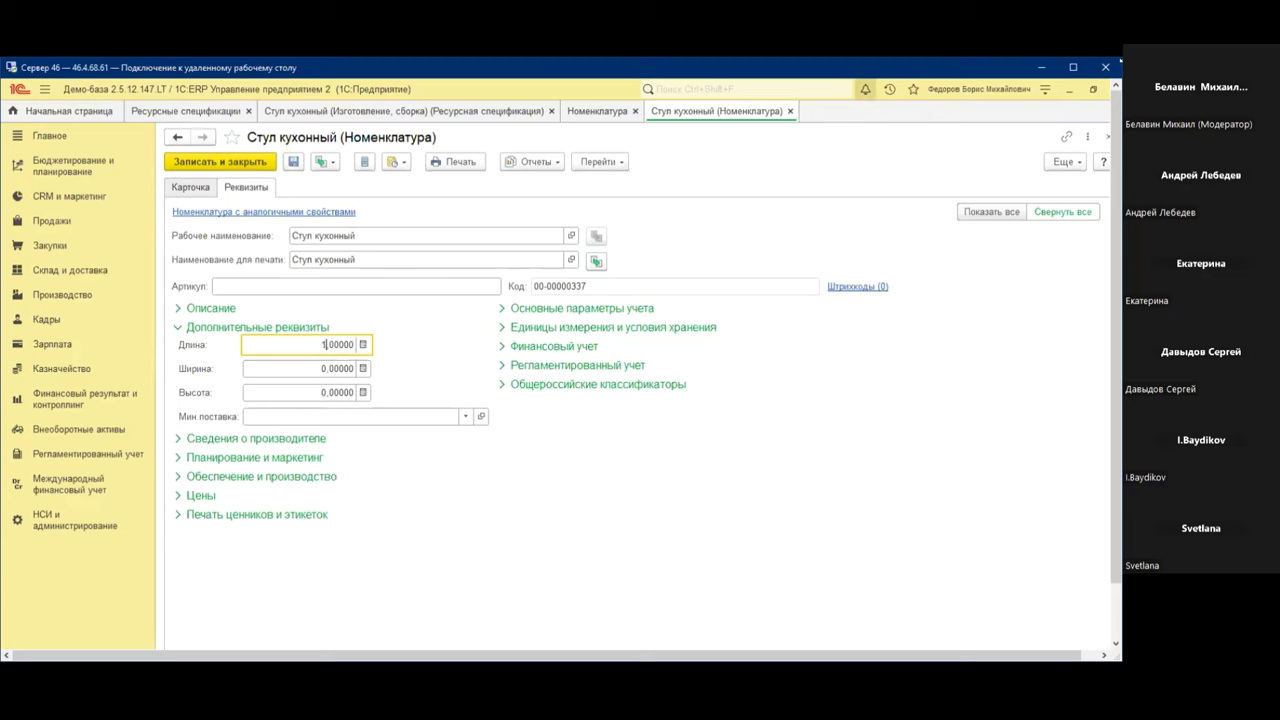
key("Tab")
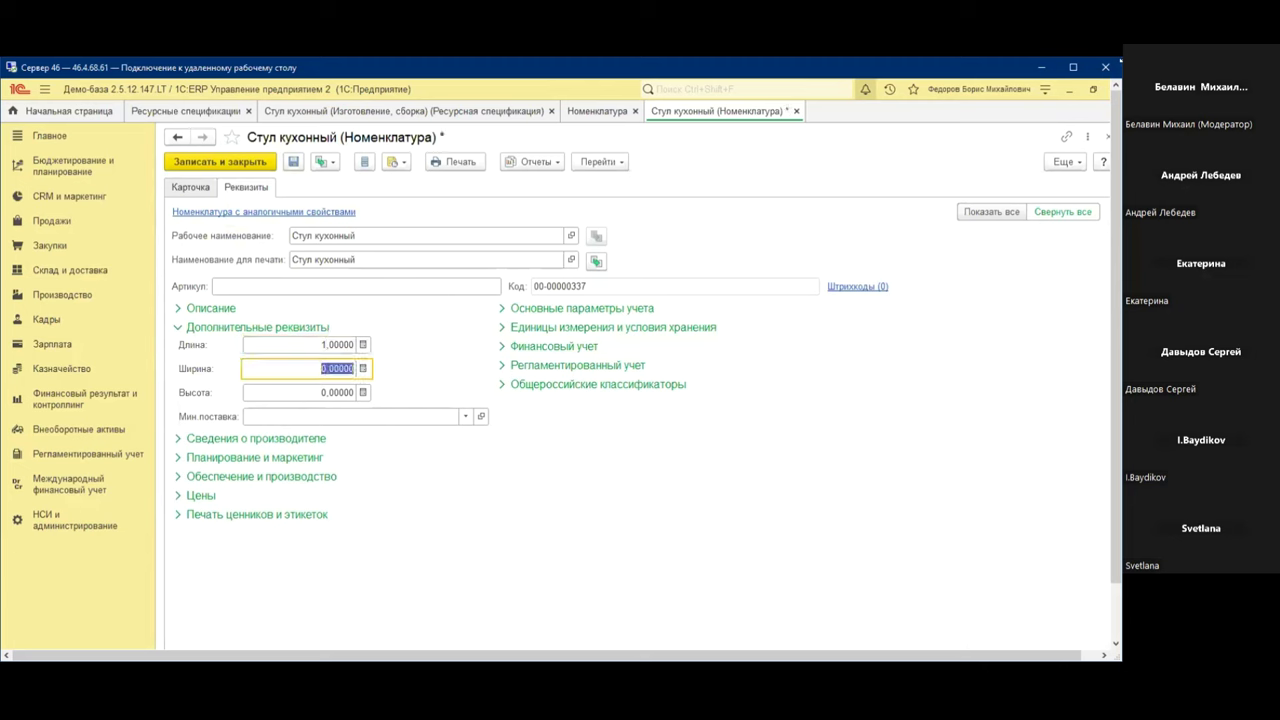
type("0,5")
key("Tab")
type("0")
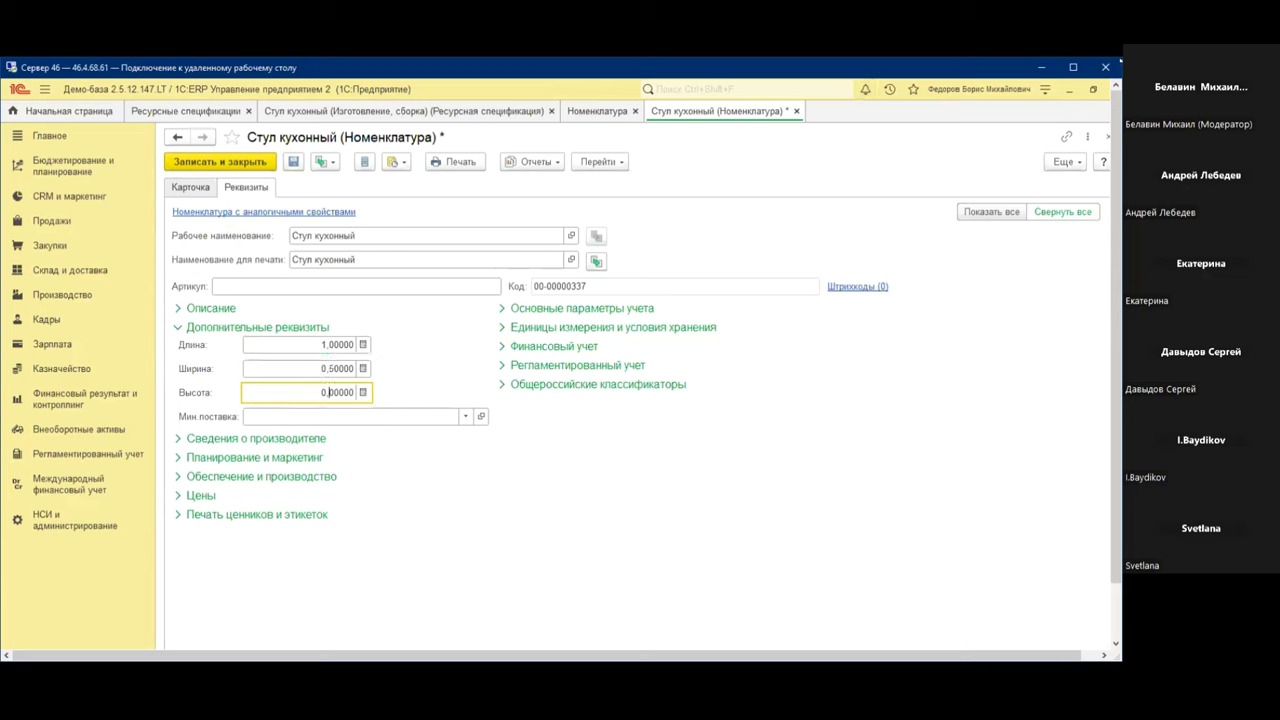
key("Tab")
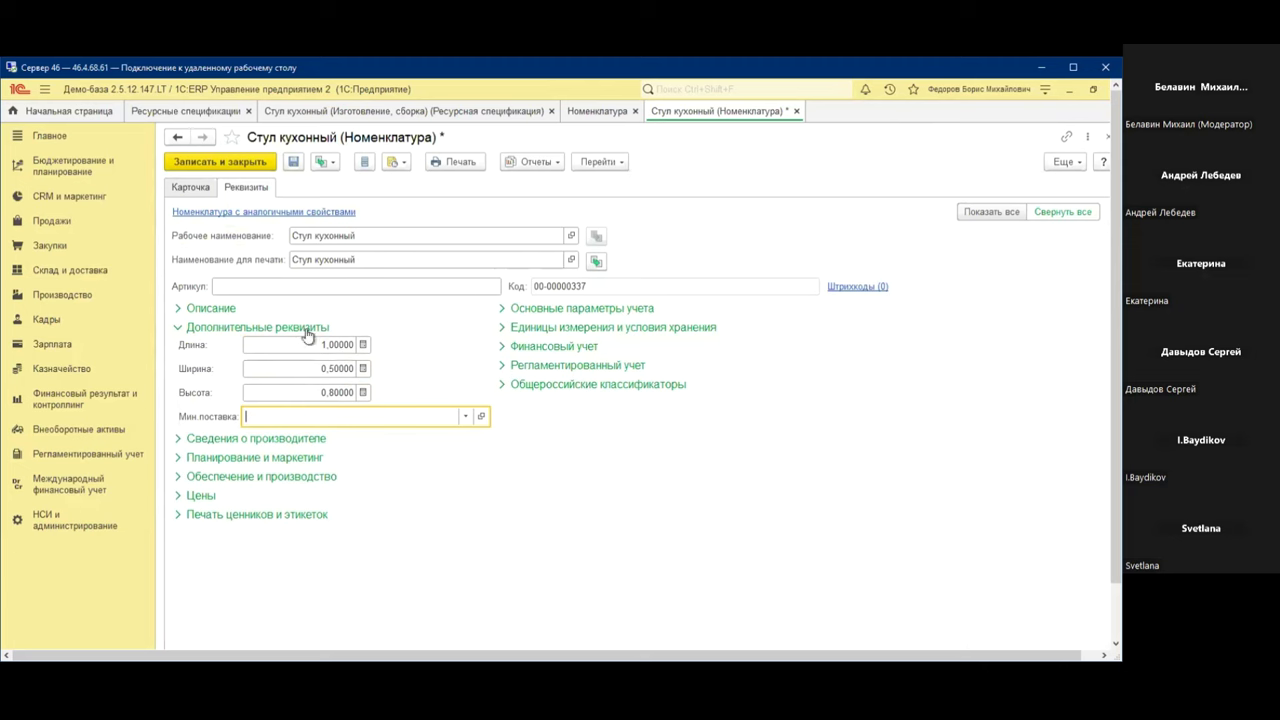
left_click(222, 163)
Rename the Длина attribute of item kind Готовая продукция (характеристики и реквизиты) to "Длина (м)" and save it
double_click(912, 215)
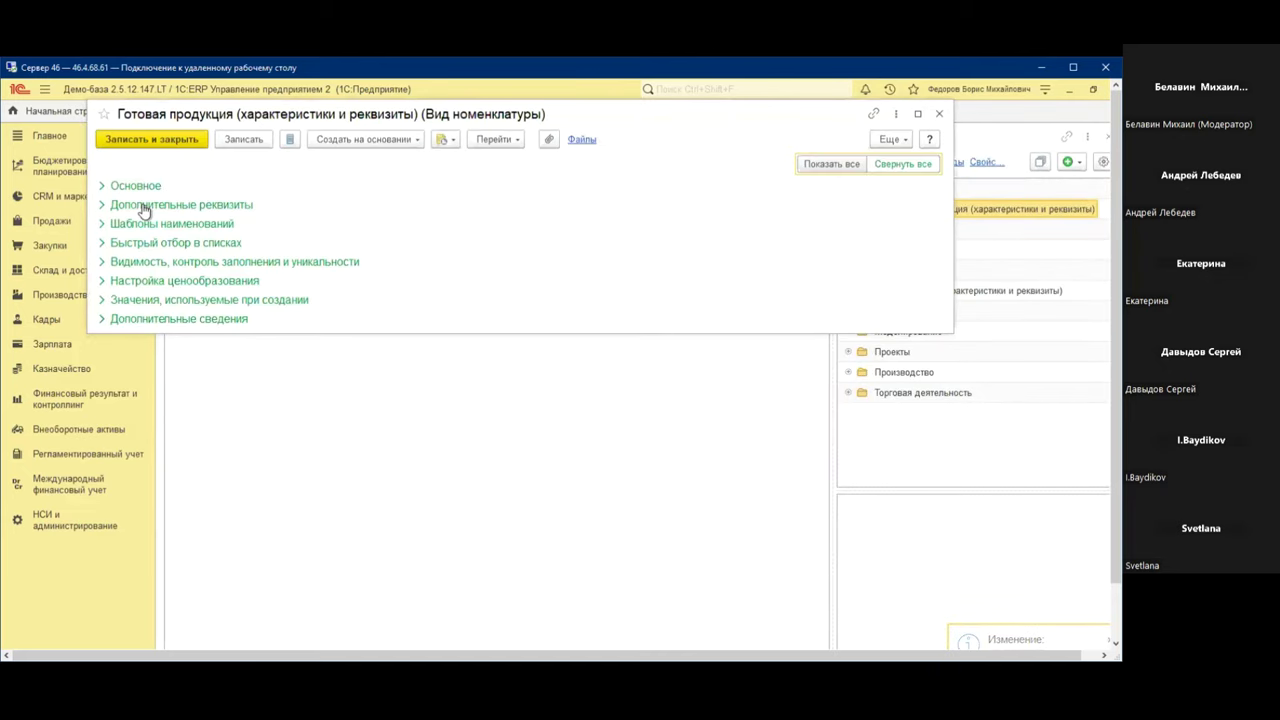
left_click(143, 205)
double_click(148, 404)
left_click(267, 190)
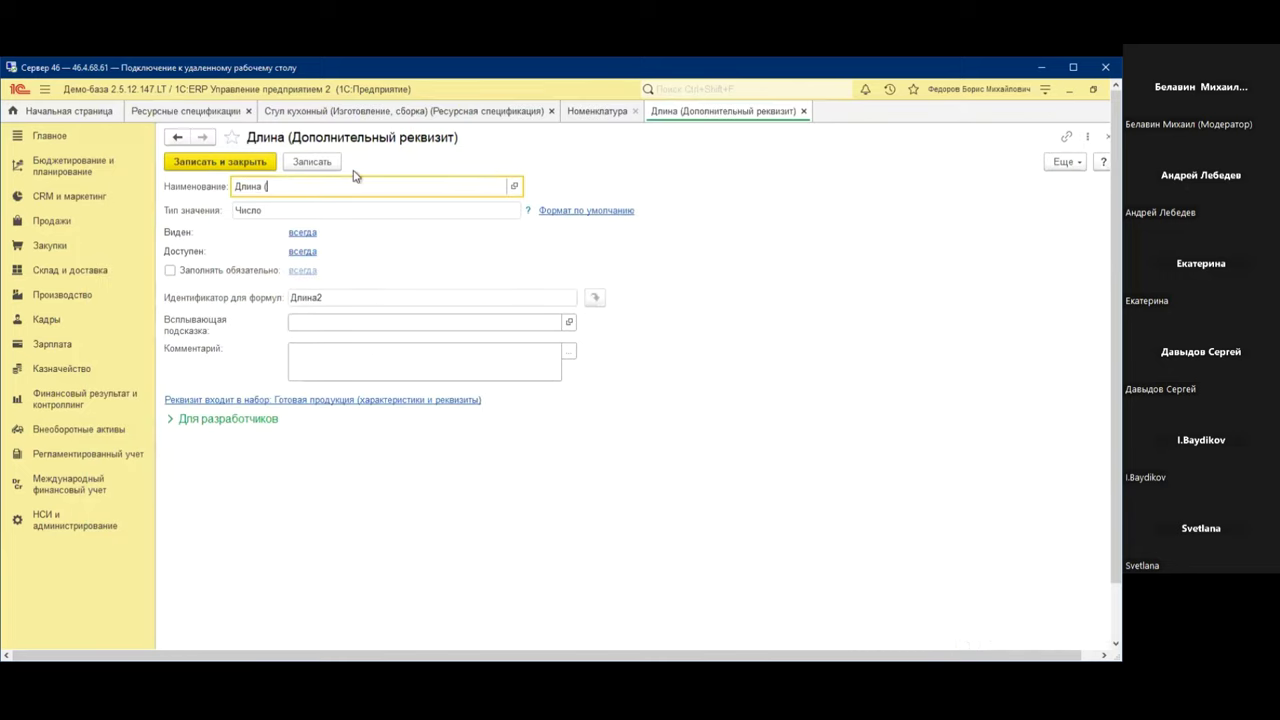
key("Return")
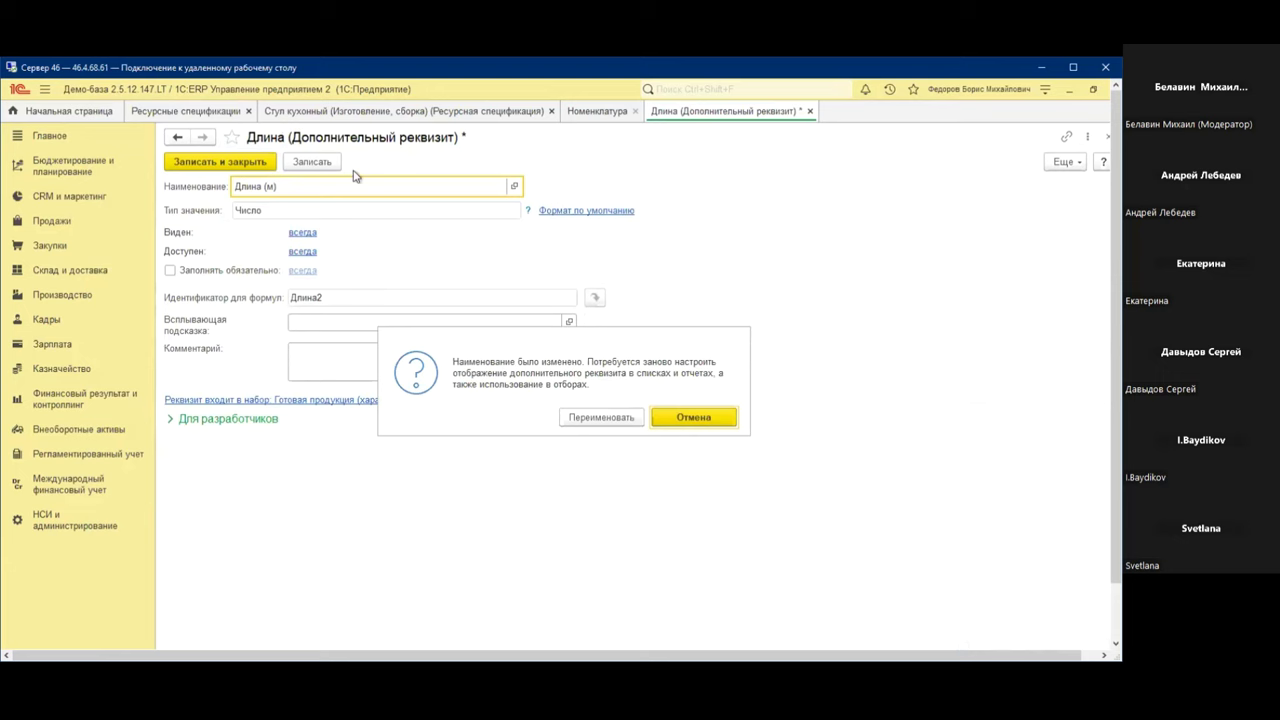
left_click(590, 410)
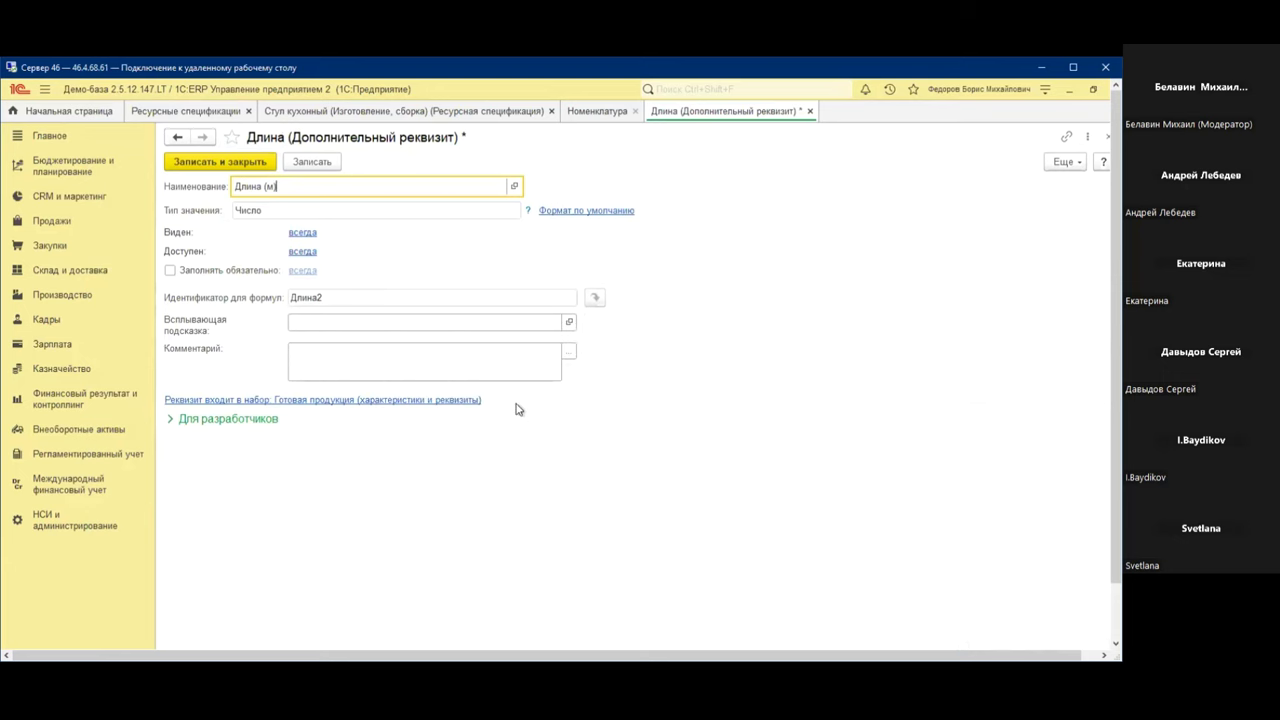
left_click(245, 163)
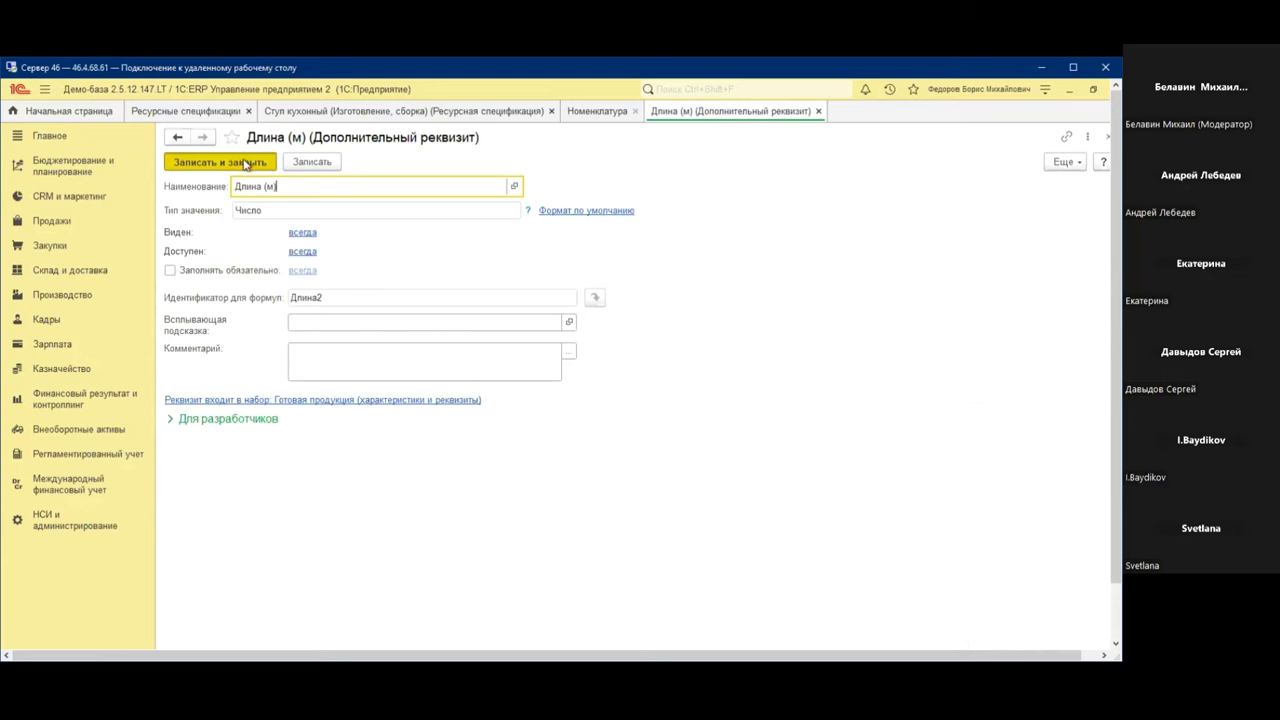
Rename the item kind's Ширина attribute to "Ширина (м)" and save it
double_click(150, 423)
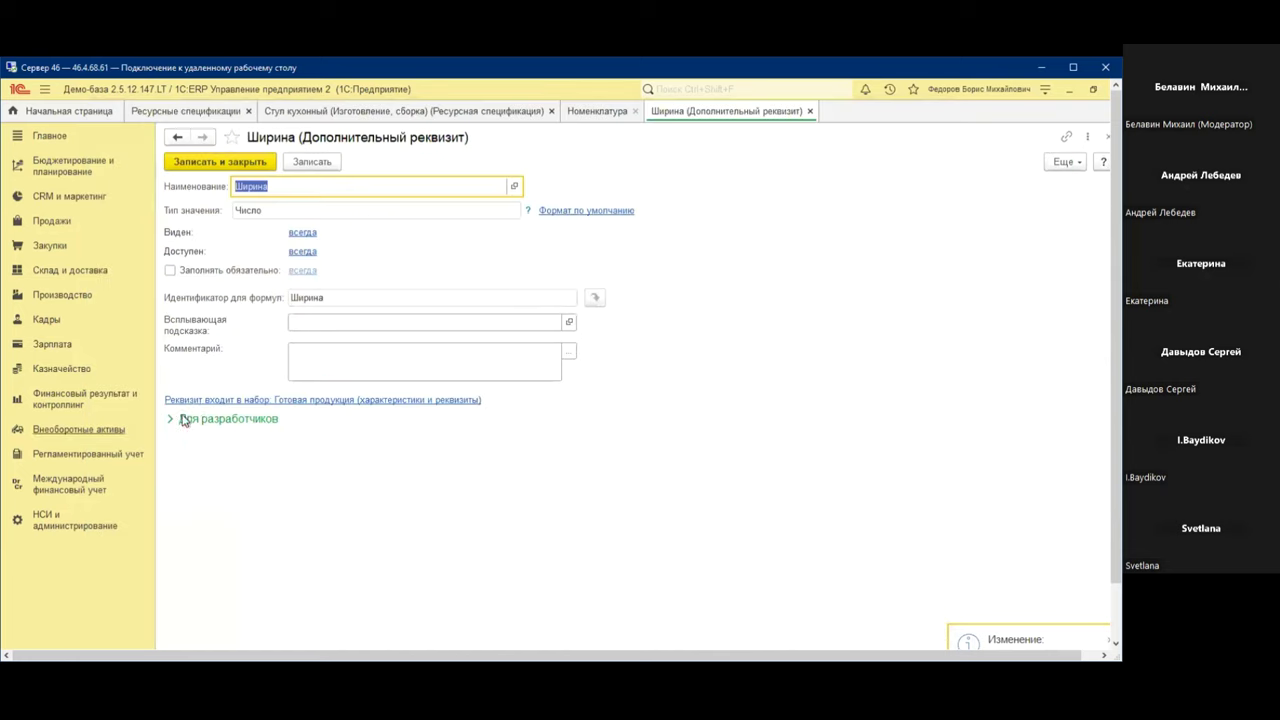
key("End")
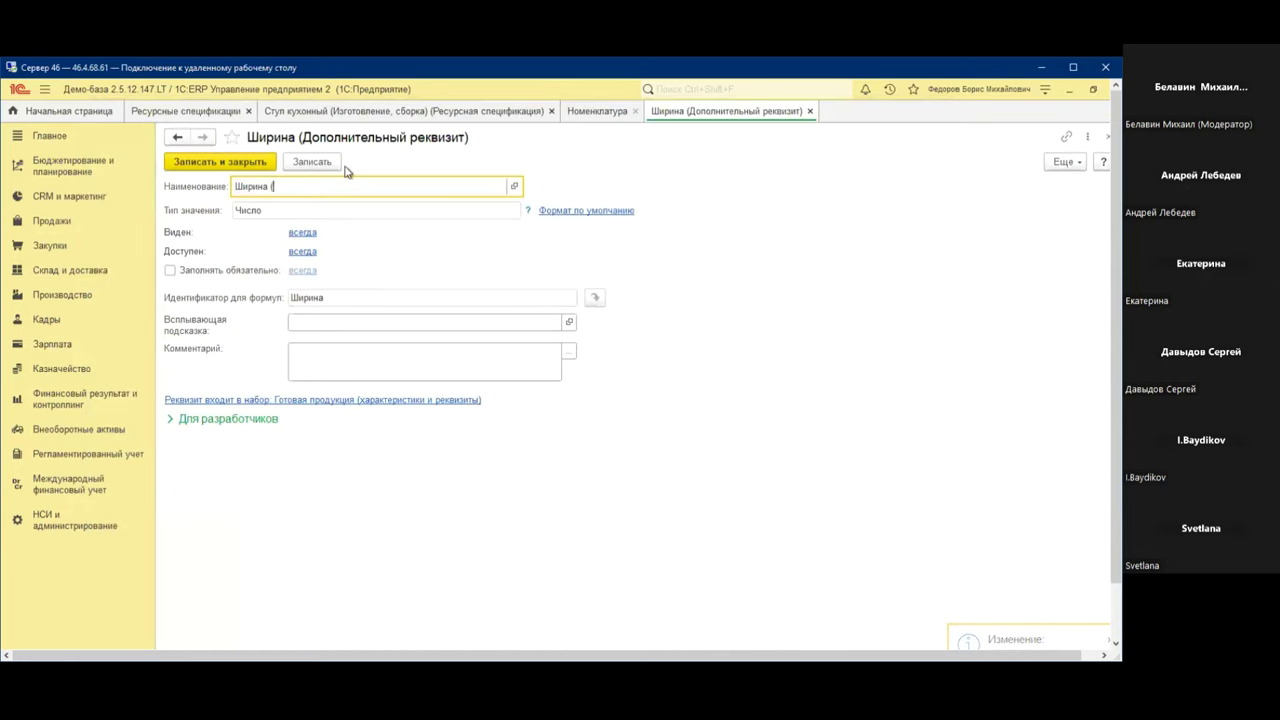
type("(м)")
left_click(220, 161)
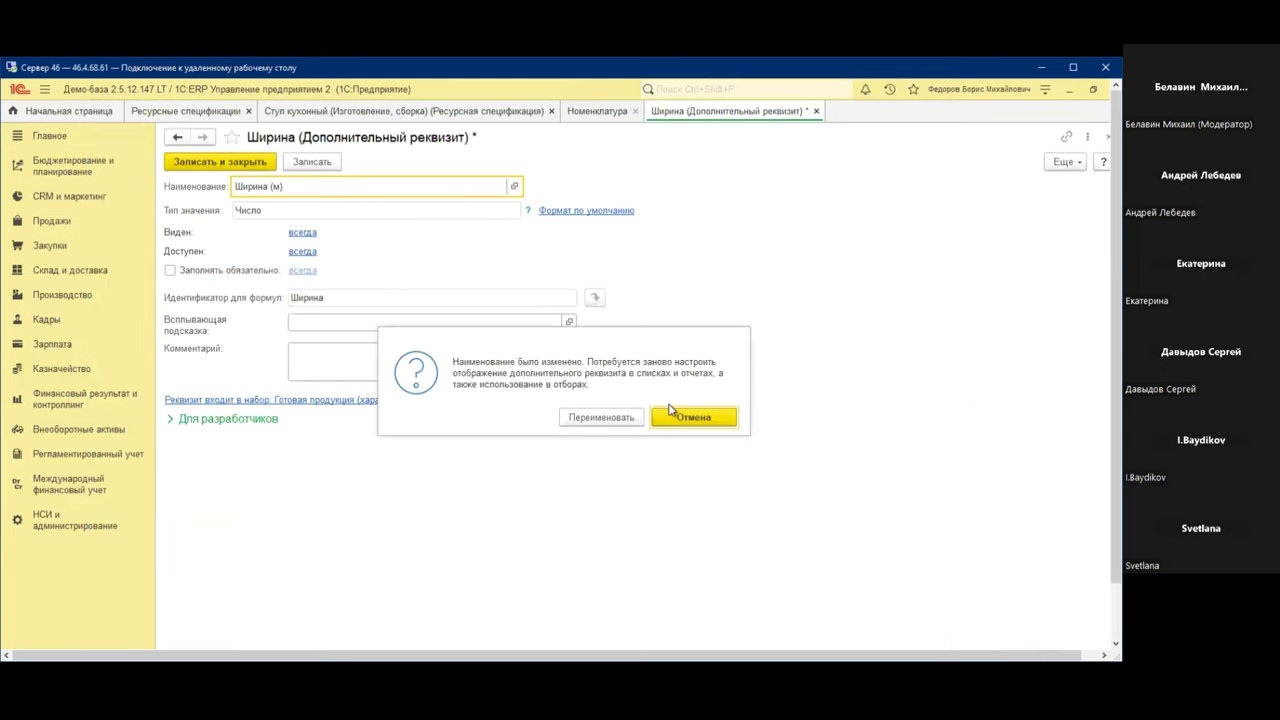
left_click(578, 417)
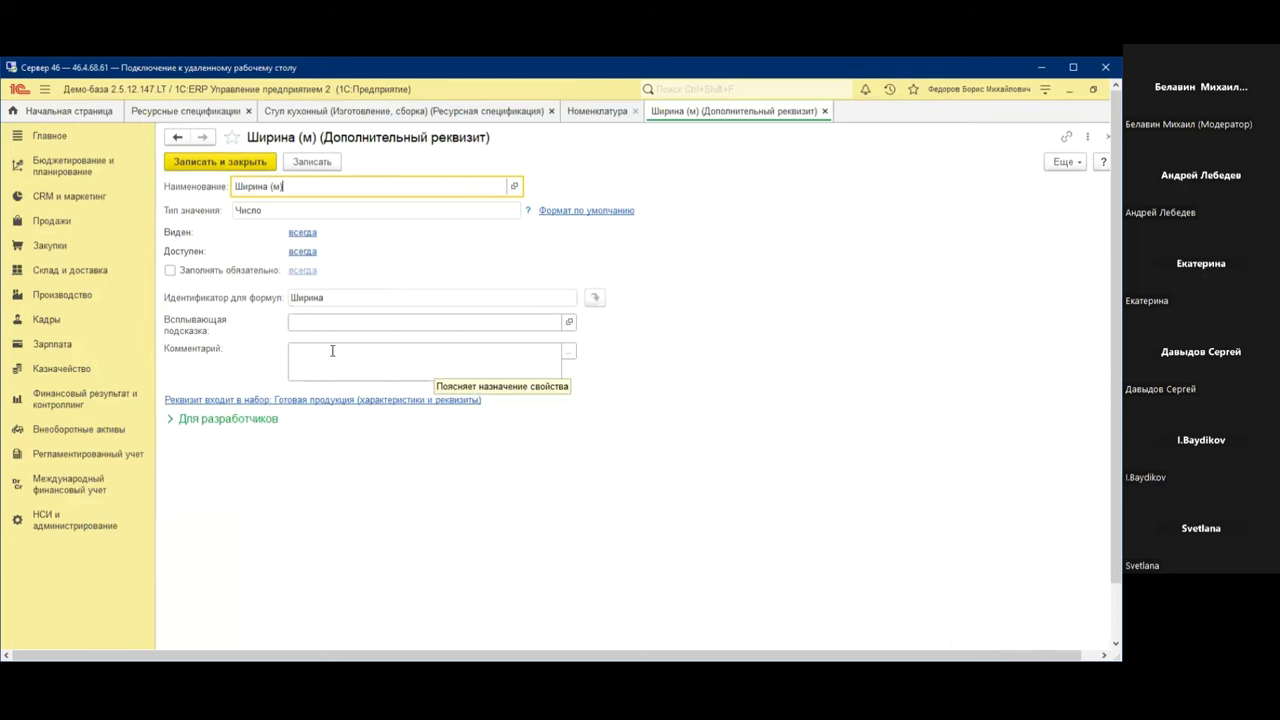
left_click(220, 161)
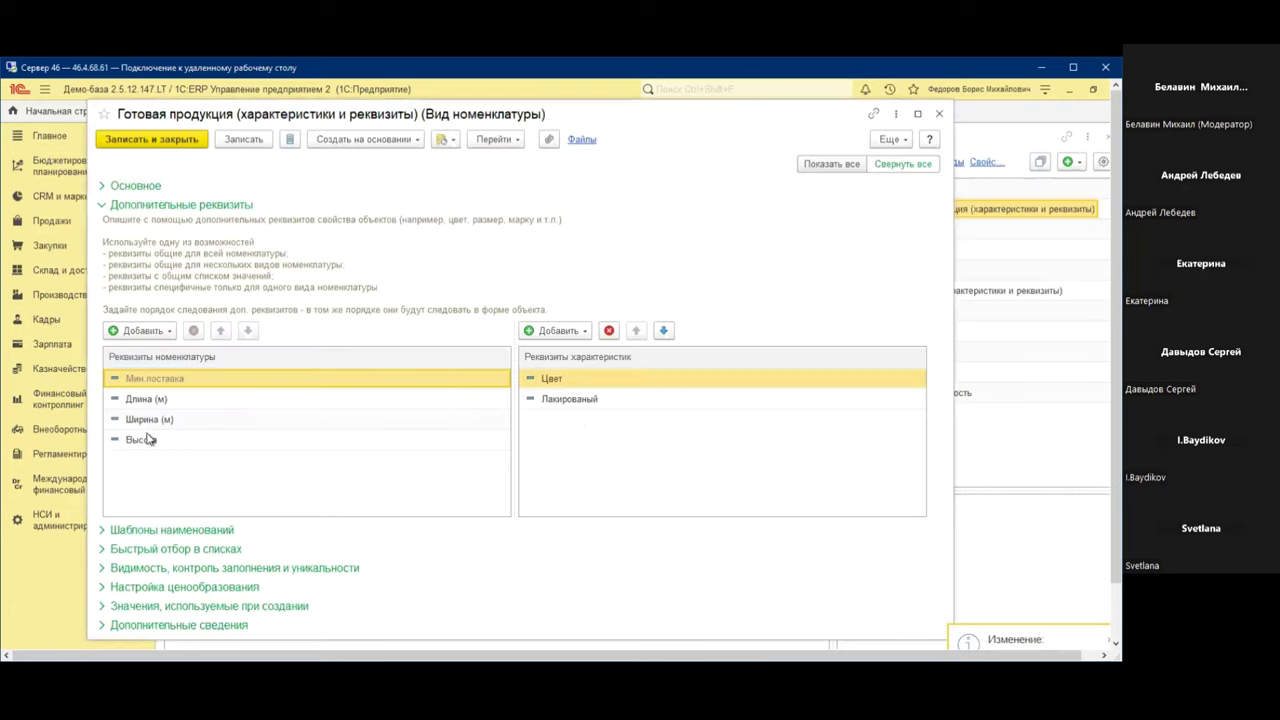
Rename the item kind's Высота attribute to "Высота (м)", save it and close its form
double_click(148, 440)
left_click(310, 190)
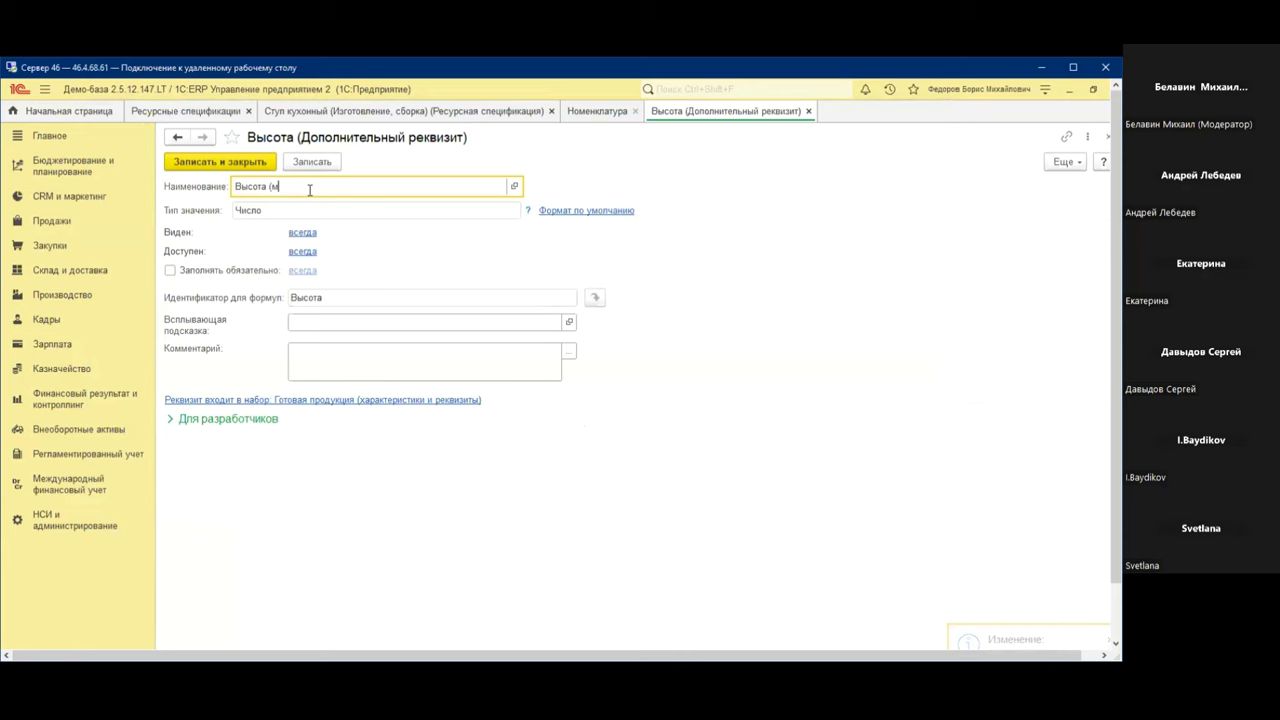
type("(м)")
key("Return")
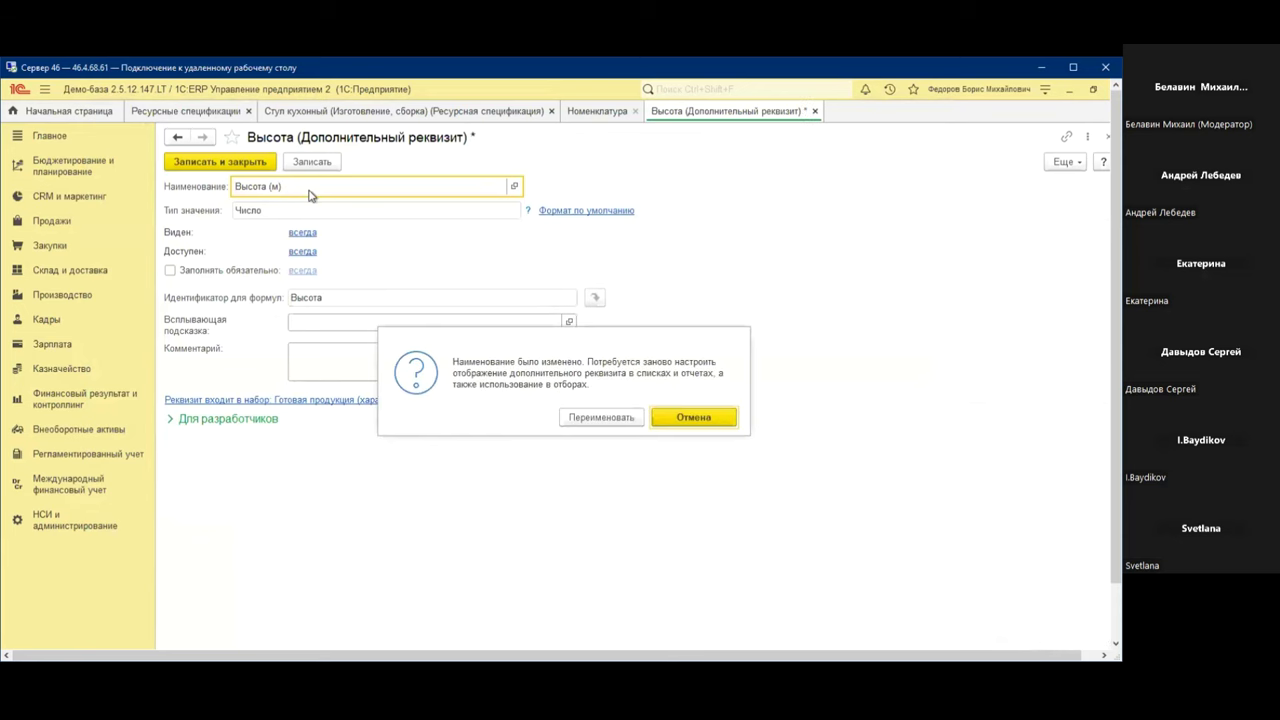
key("Escape")
left_click(310, 190)
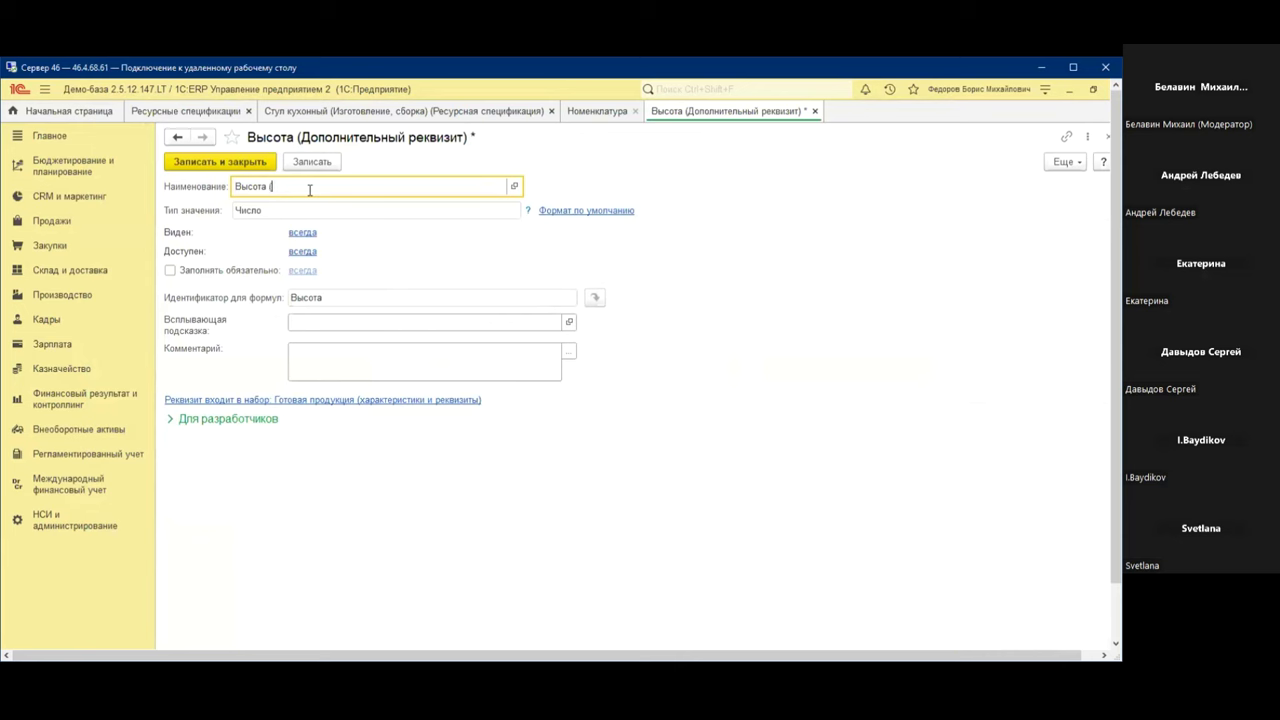
left_click(249, 164)
left_click(600, 418)
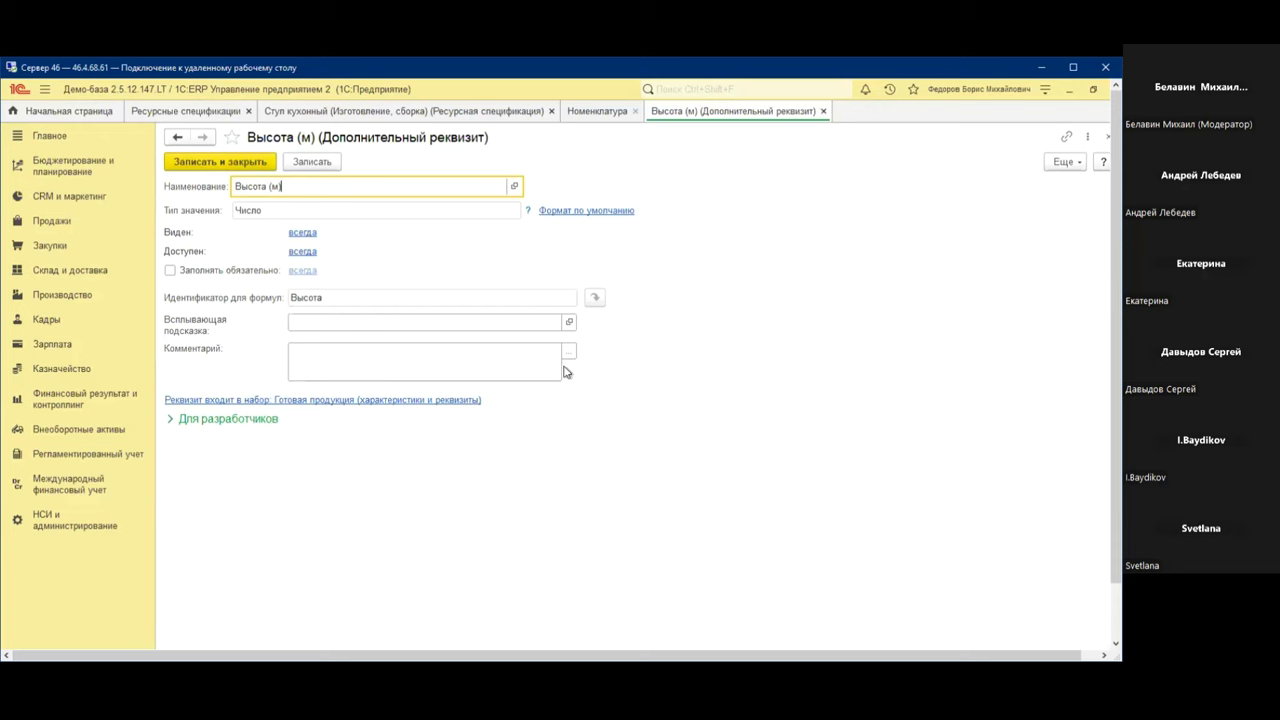
left_click(823, 111)
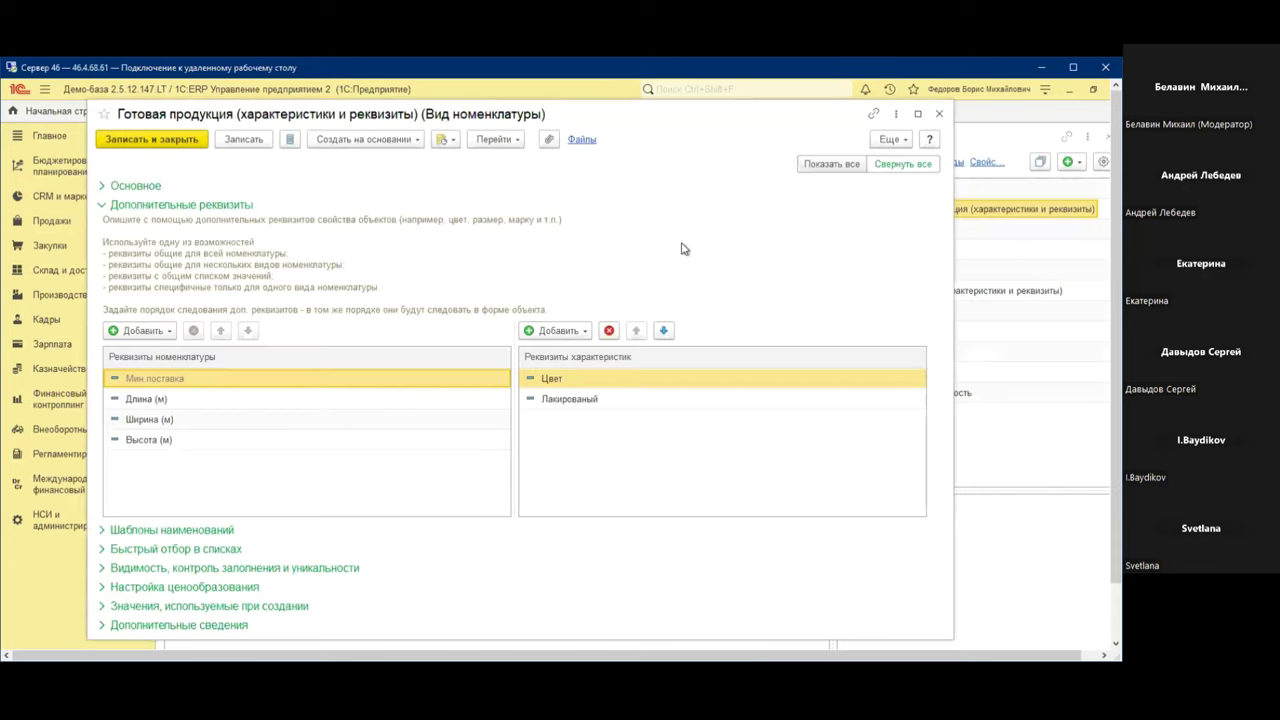
Close the item kind and check the additional attributes in the card of Стул кухонный
left_click(939, 114)
left_click(237, 262)
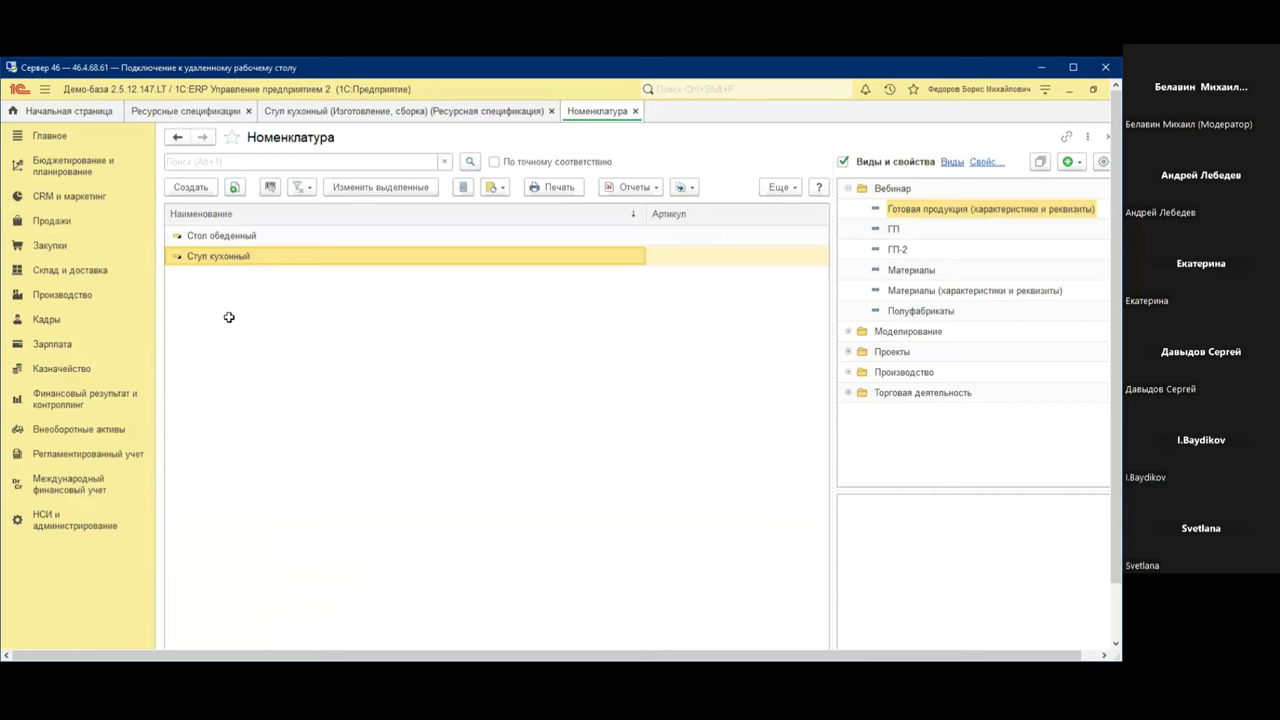
key("Return")
scroll(272, 492, "down", 5)
left_click(262, 336)
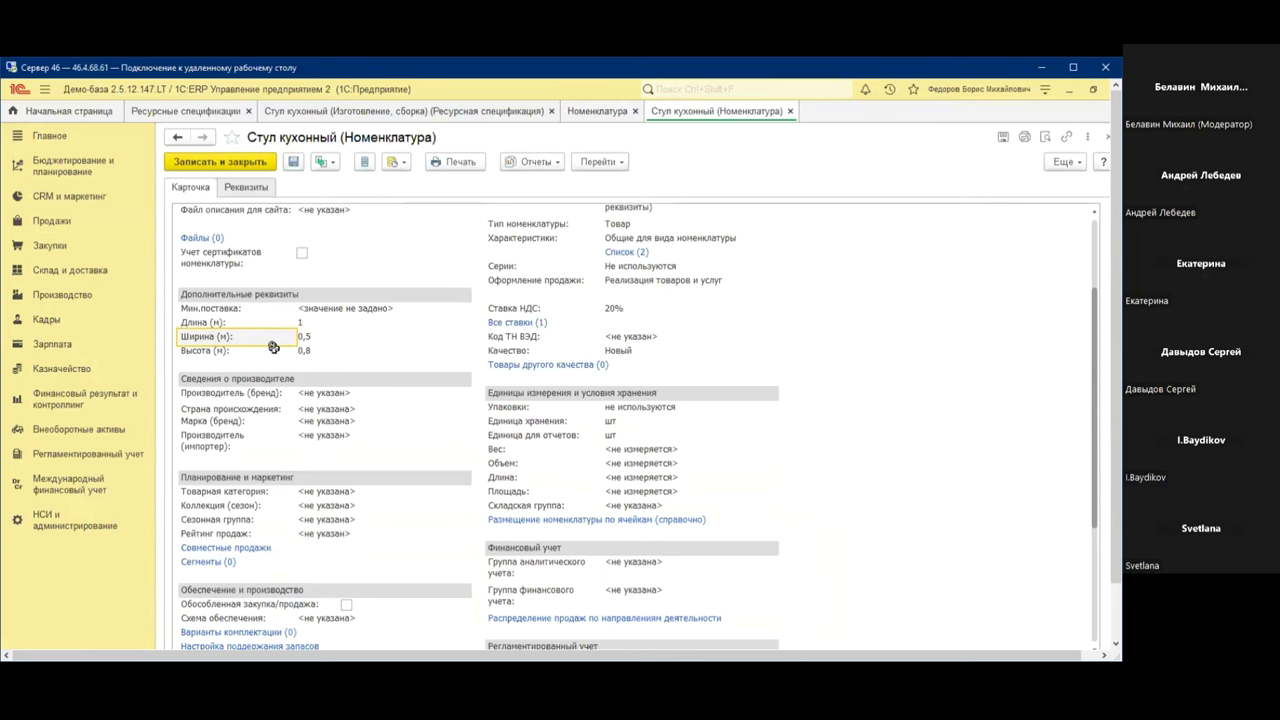
Reopen the card of Стул кухонный, change its working name to "Стул кухонный (1*0,5*0,8)" and save it
left_click(789, 112)
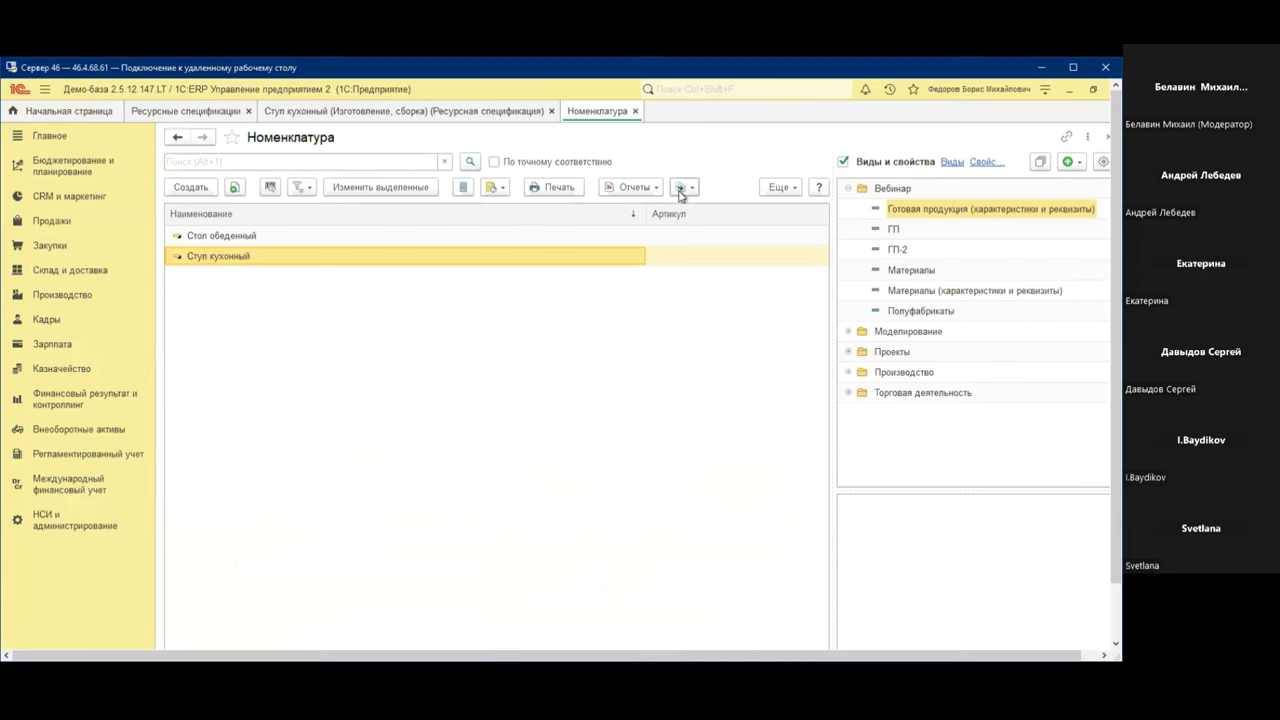
left_click(241, 256)
double_click(241, 256)
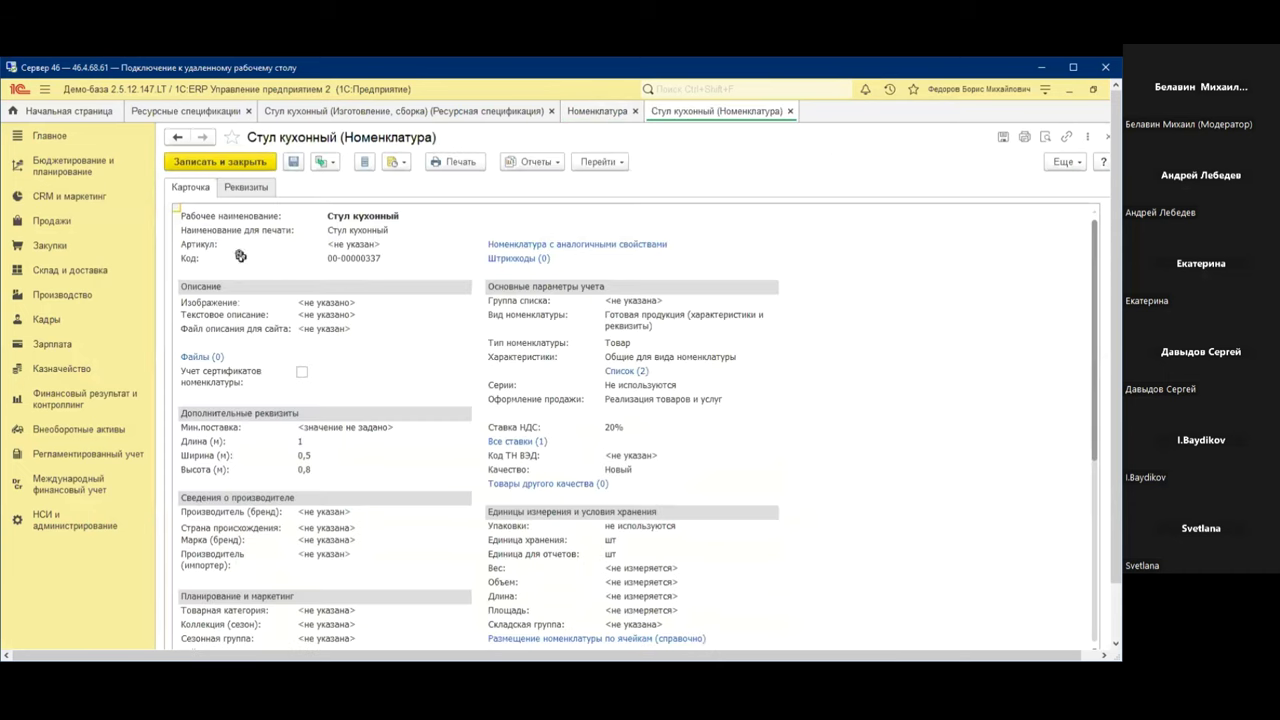
left_click(245, 190)
left_click(409, 236)
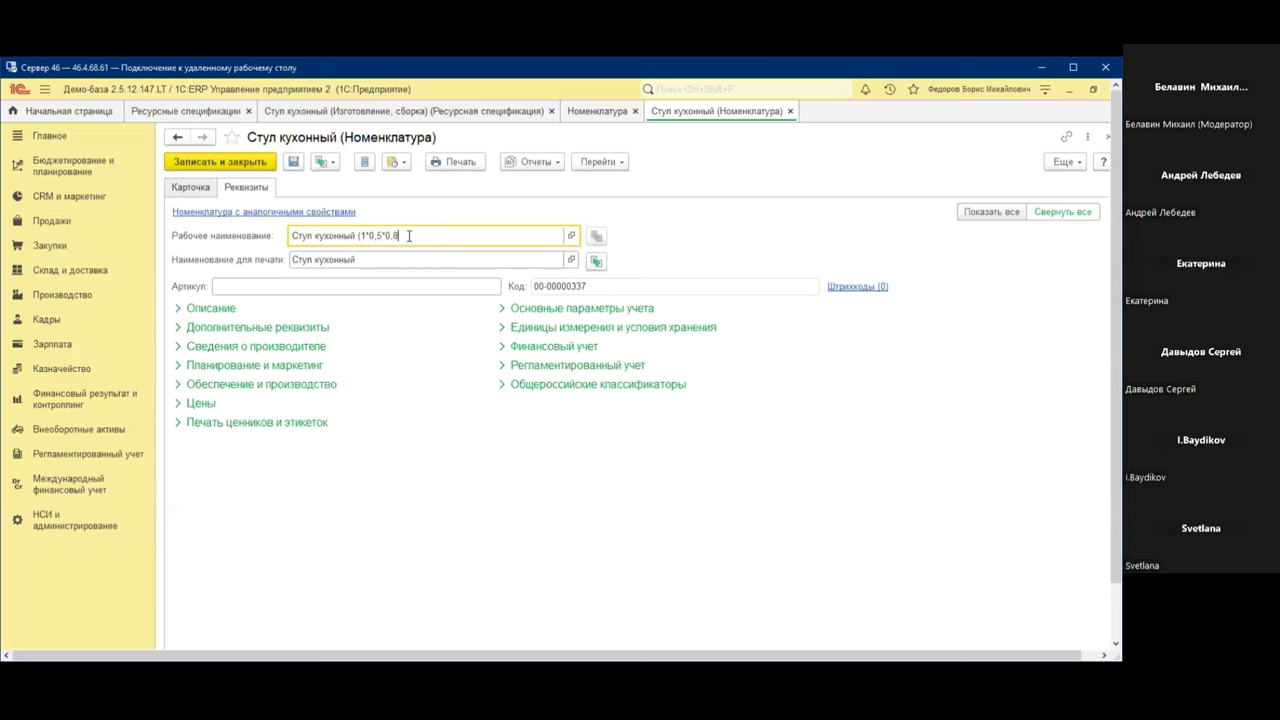
left_click(220, 161)
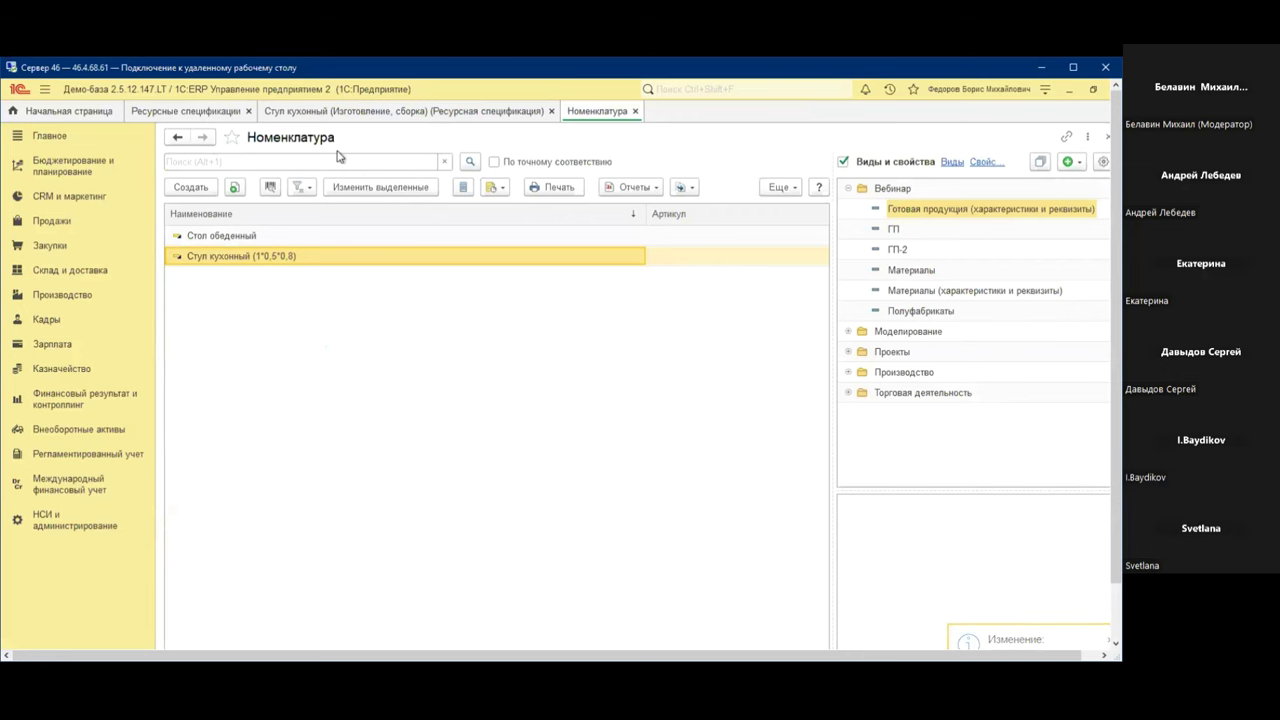
Open the quantity formula editor for the Древесина material in the Стул кухонный resource specification and expand Основное изделие
left_click(359, 112)
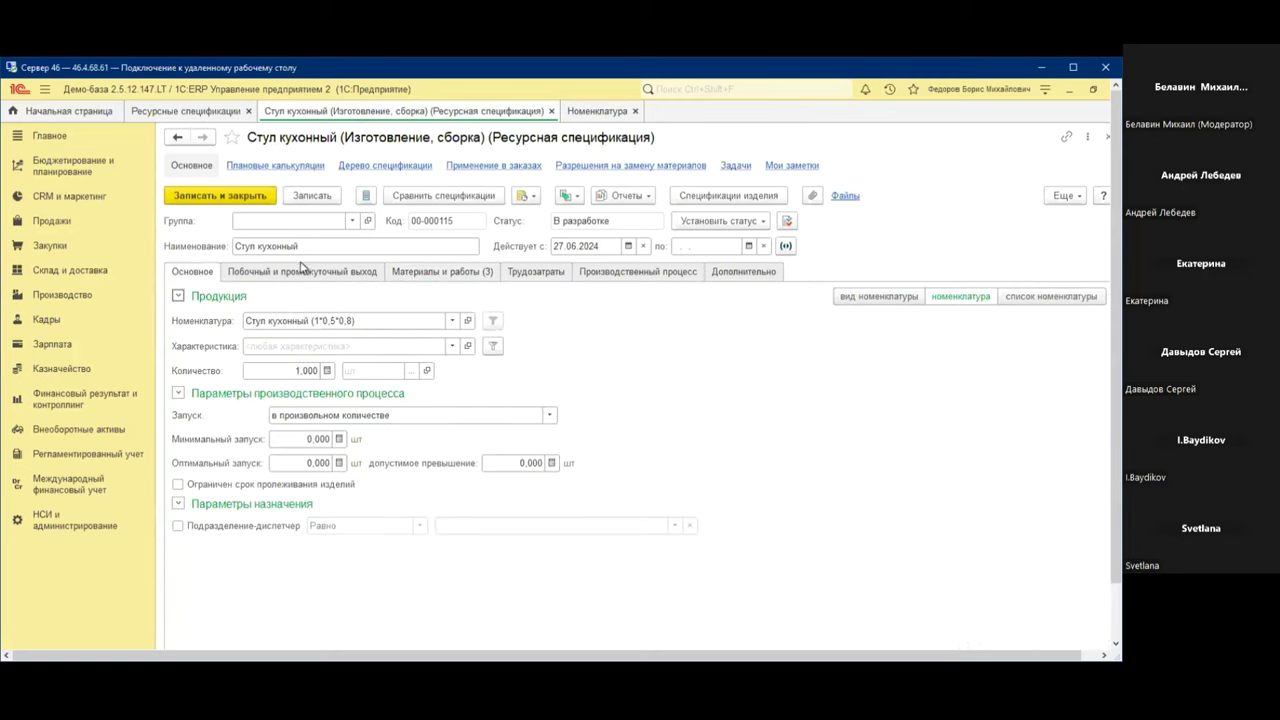
left_click(427, 271)
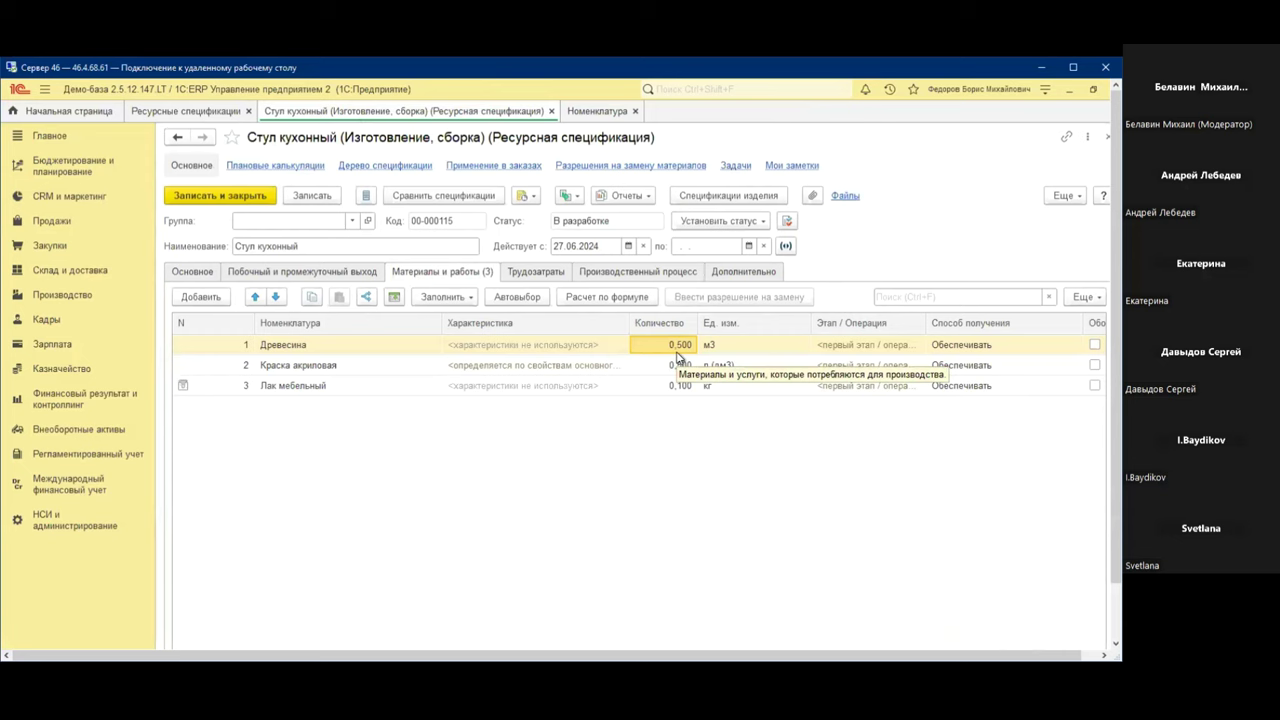
left_click(607, 296)
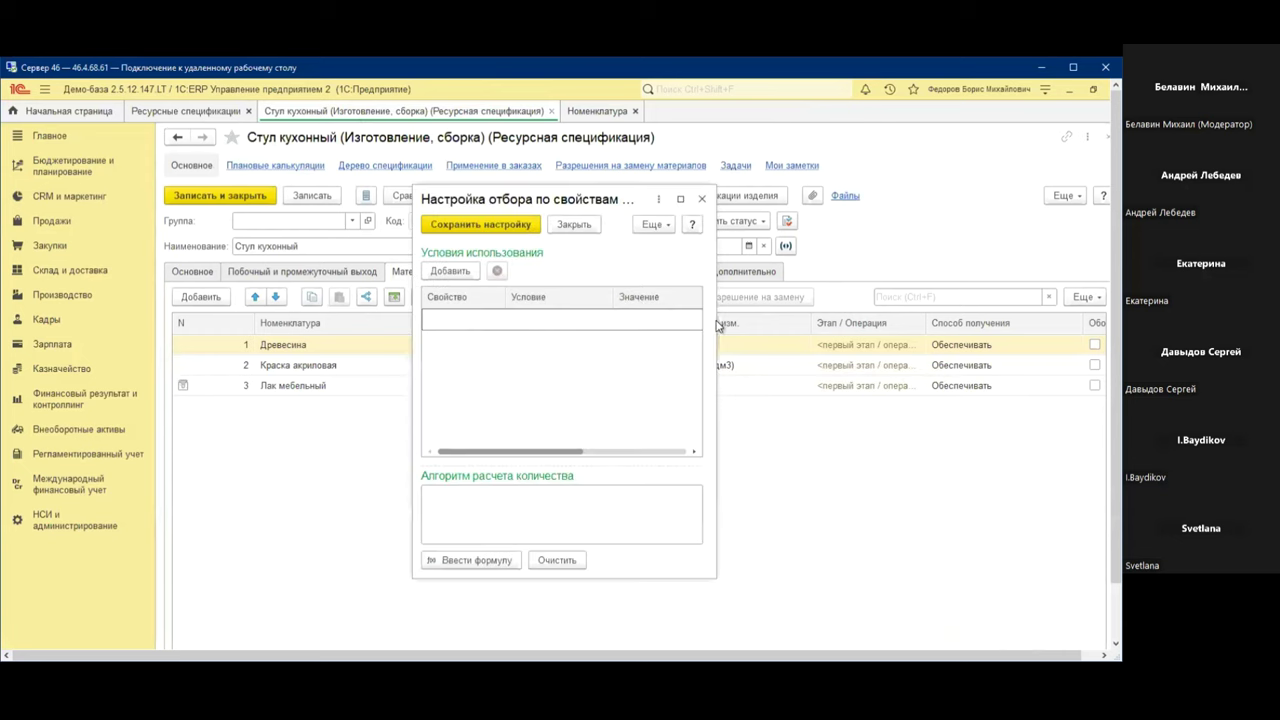
left_click(478, 560)
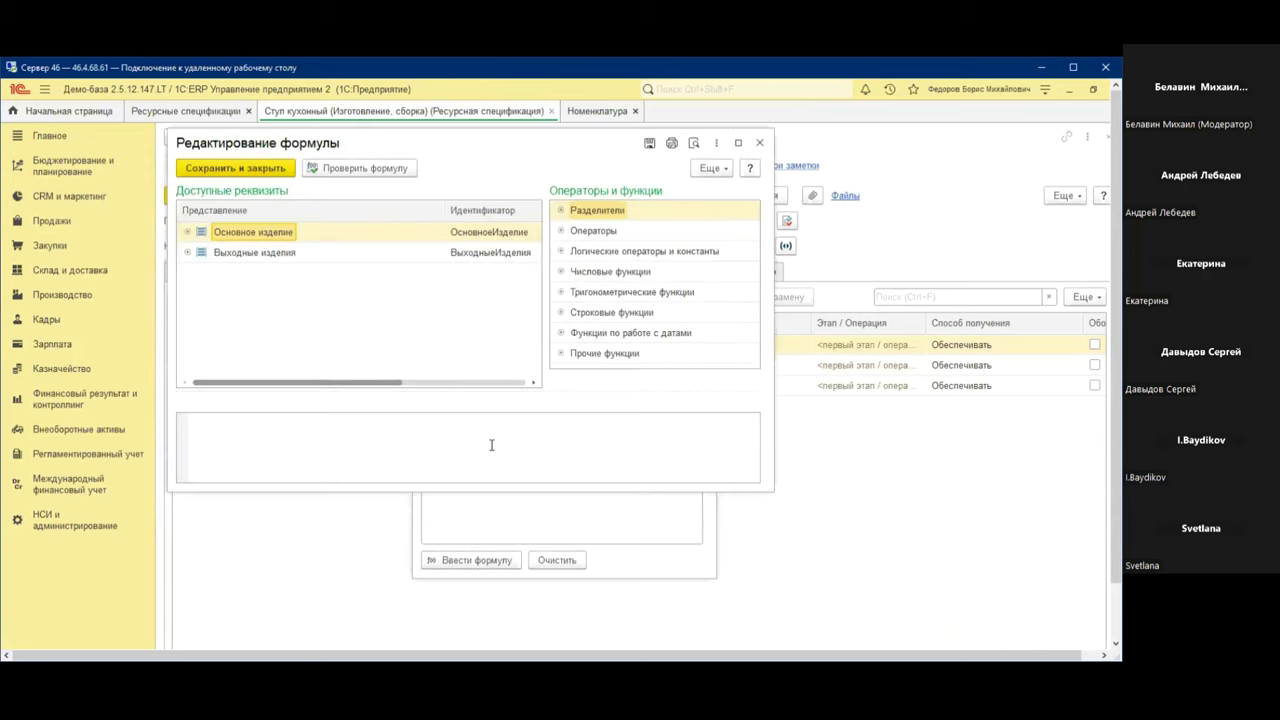
left_click(186, 232)
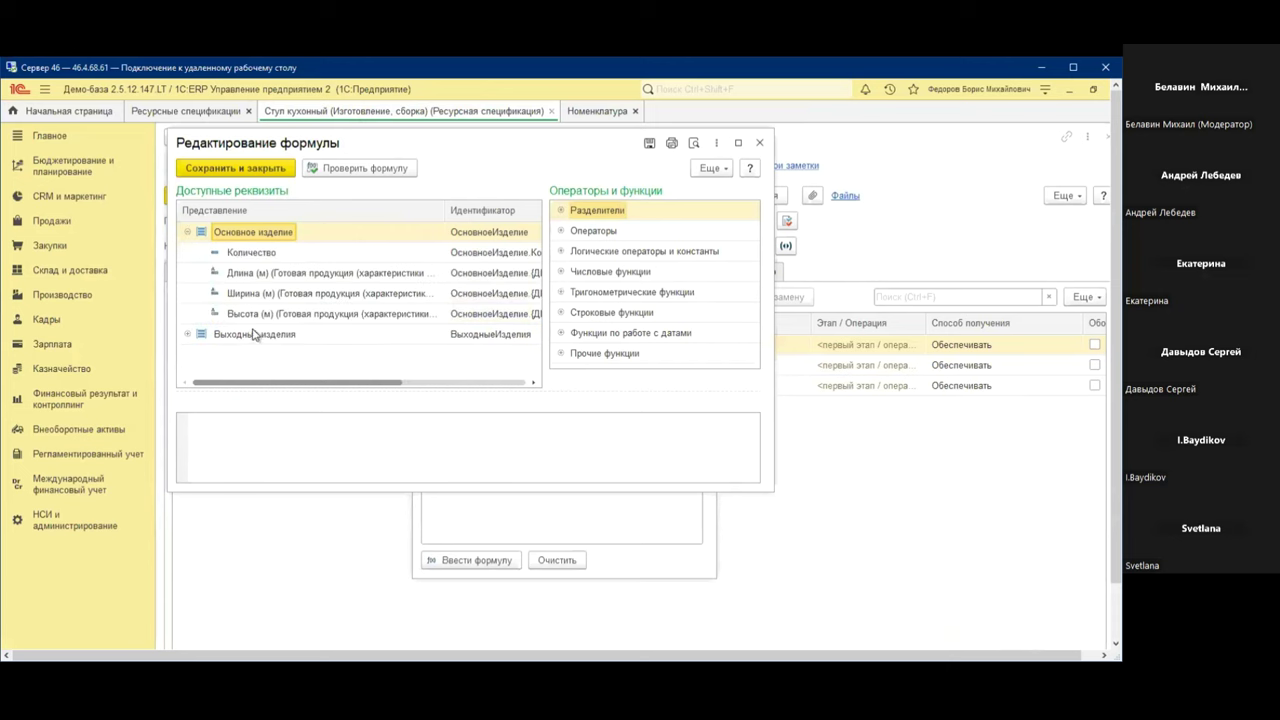
Examine the attributes of Основное изделие and Выходные изделия available for the formula
left_click(257, 273)
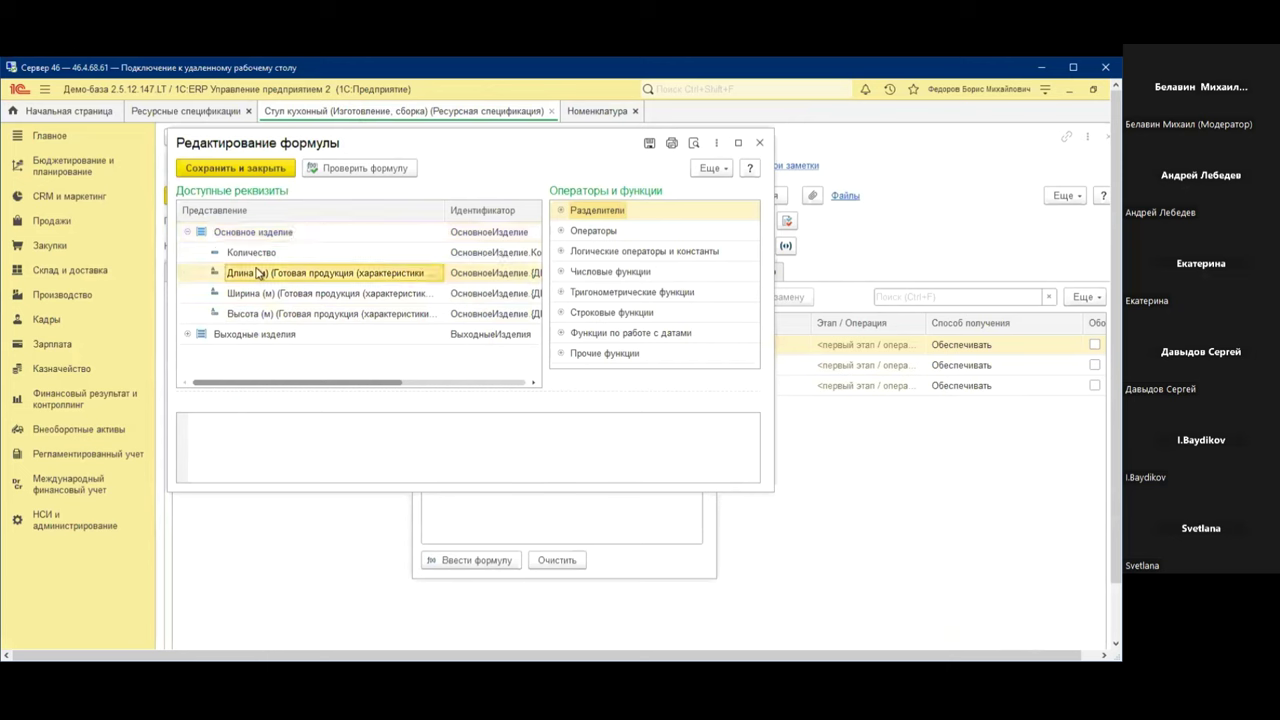
left_click(255, 296)
left_click(255, 315)
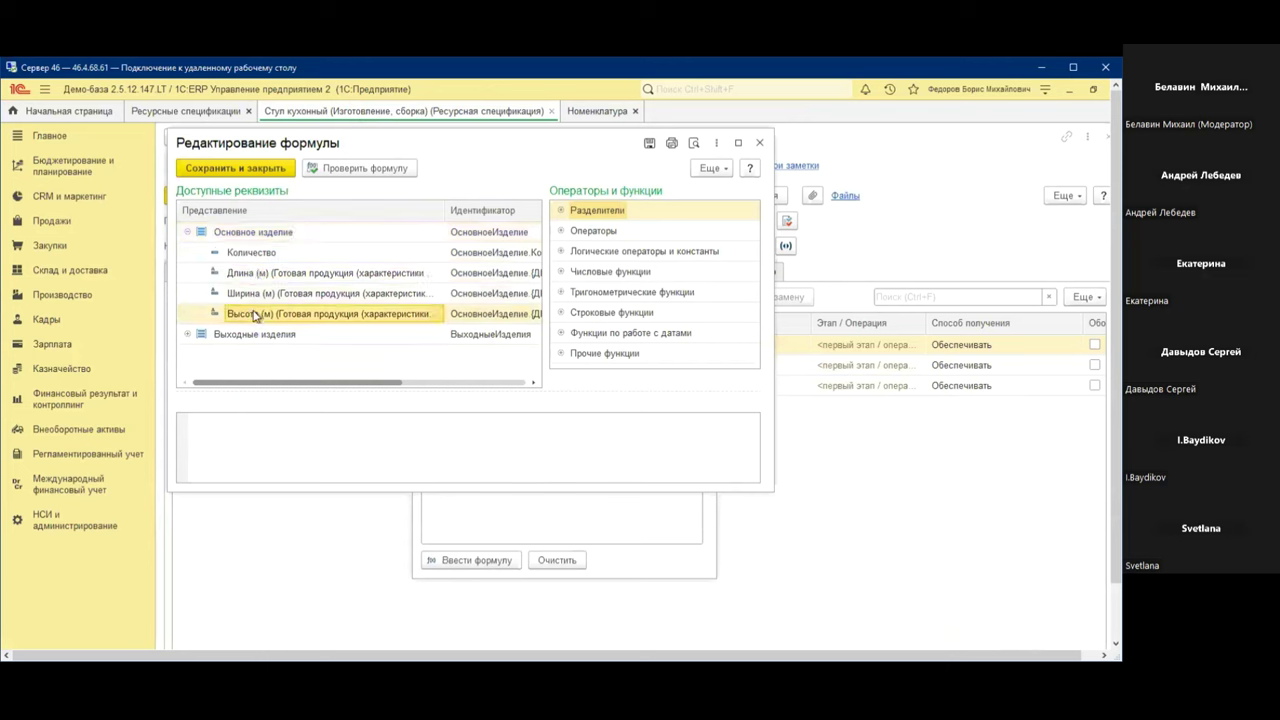
left_click(258, 252)
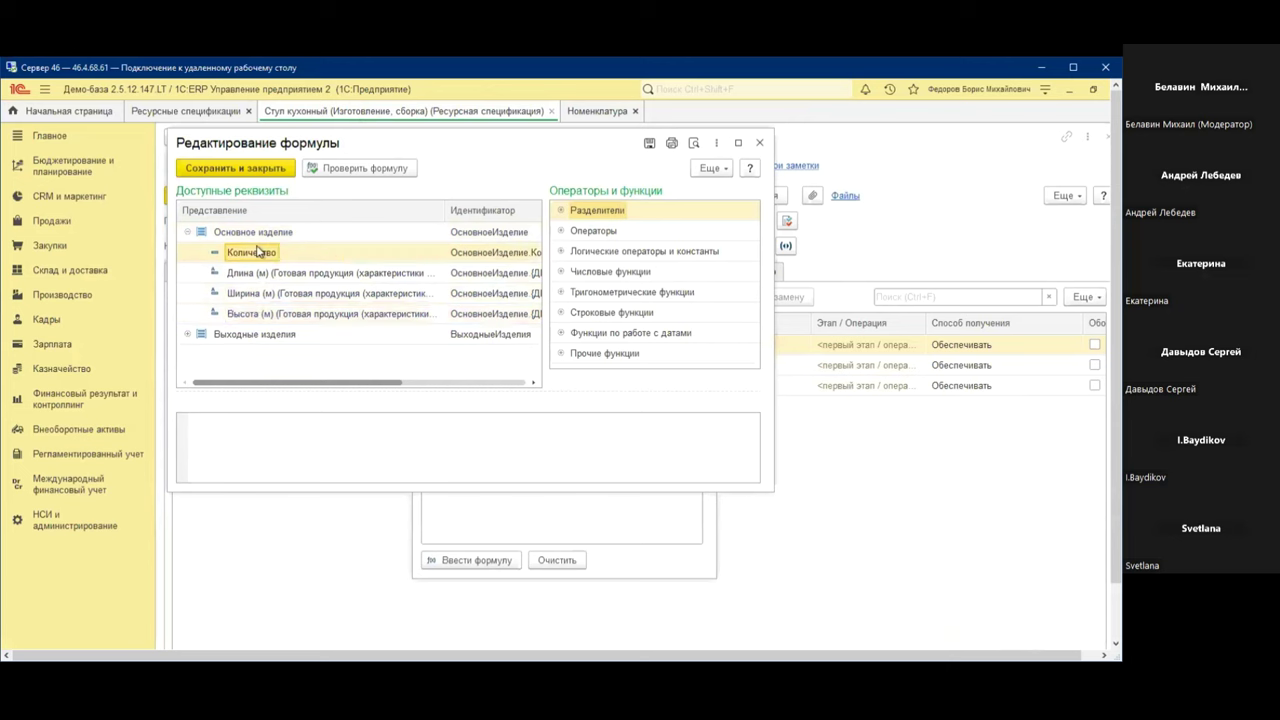
left_click(191, 335)
scroll(376, 344, "down", 3)
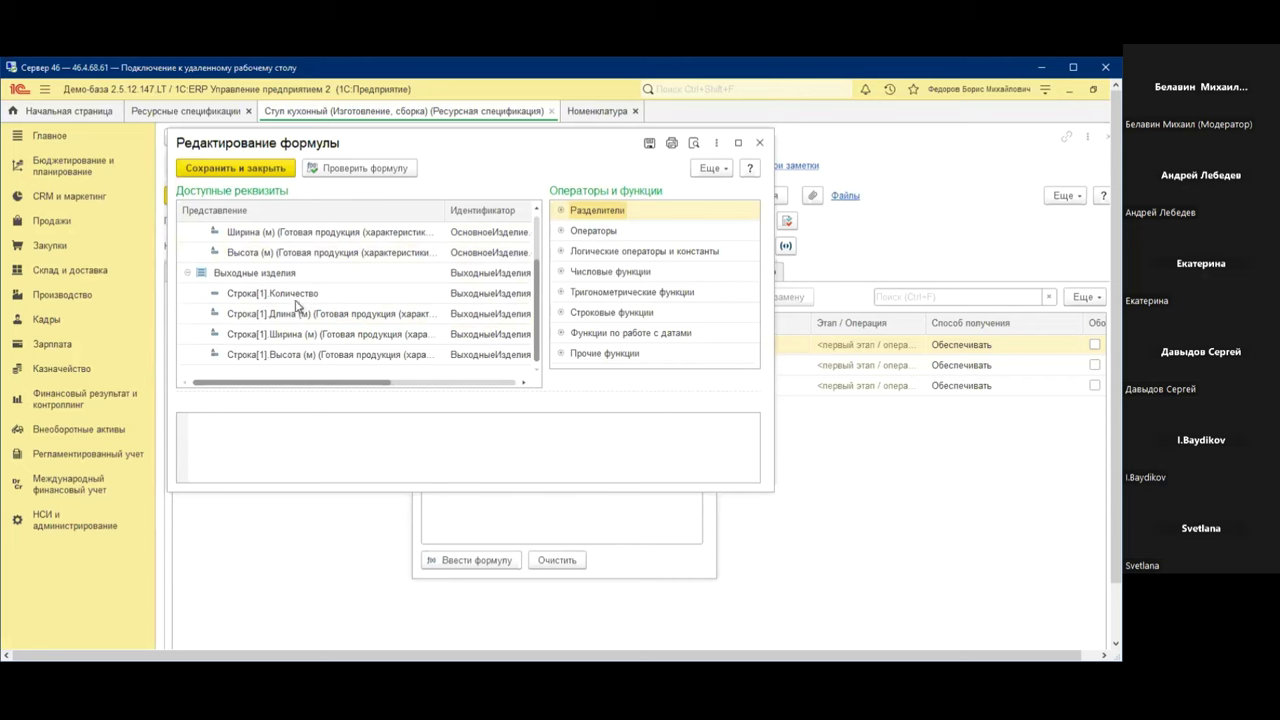
left_click(187, 272)
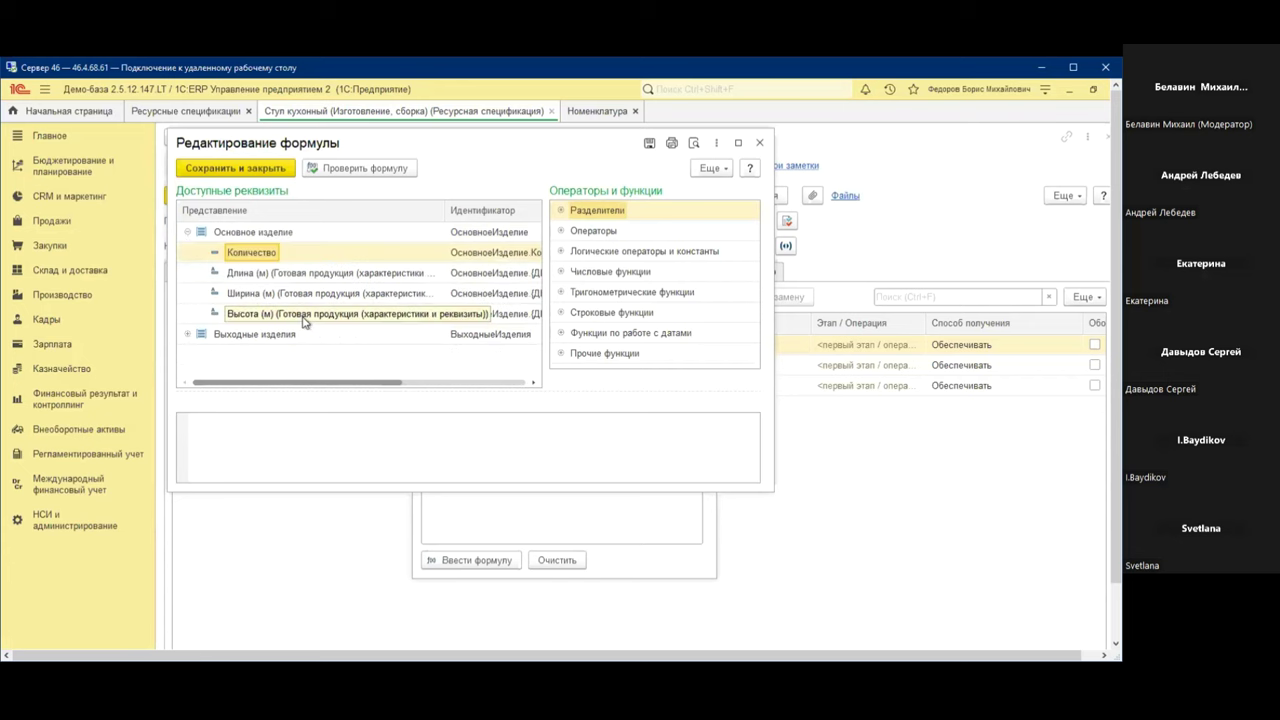
Build the Древесина quantity formula as Длина (м) * Ширина (м) * Высота (м) of Основное изделие and check it for errors
double_click(258, 278)
type("*/")
key("BackSpace")
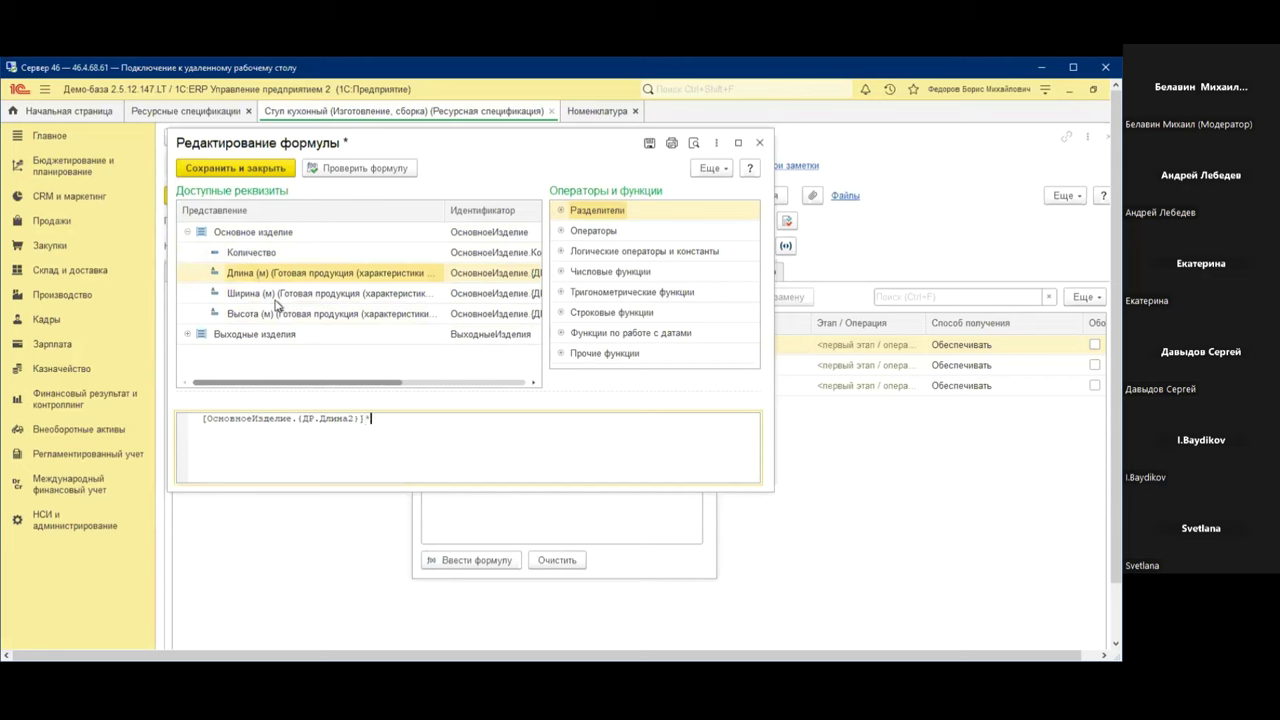
double_click(276, 300)
type("*")
double_click(277, 314)
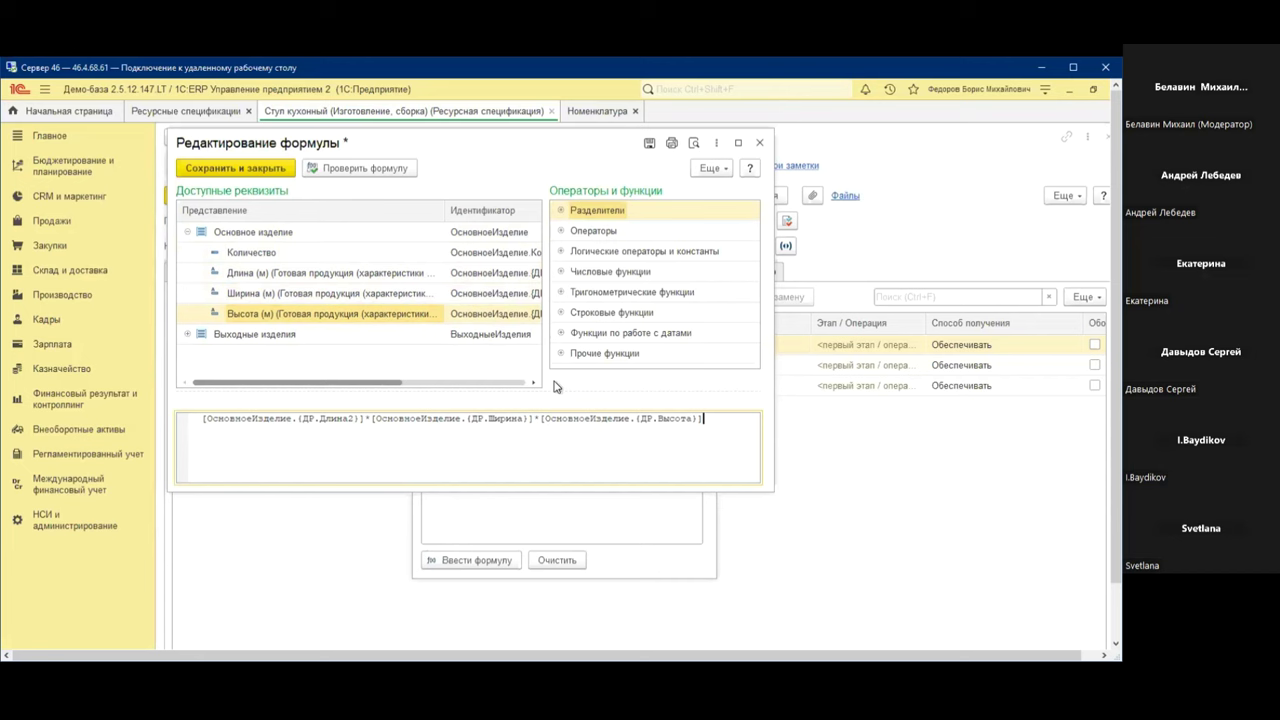
left_click(381, 172)
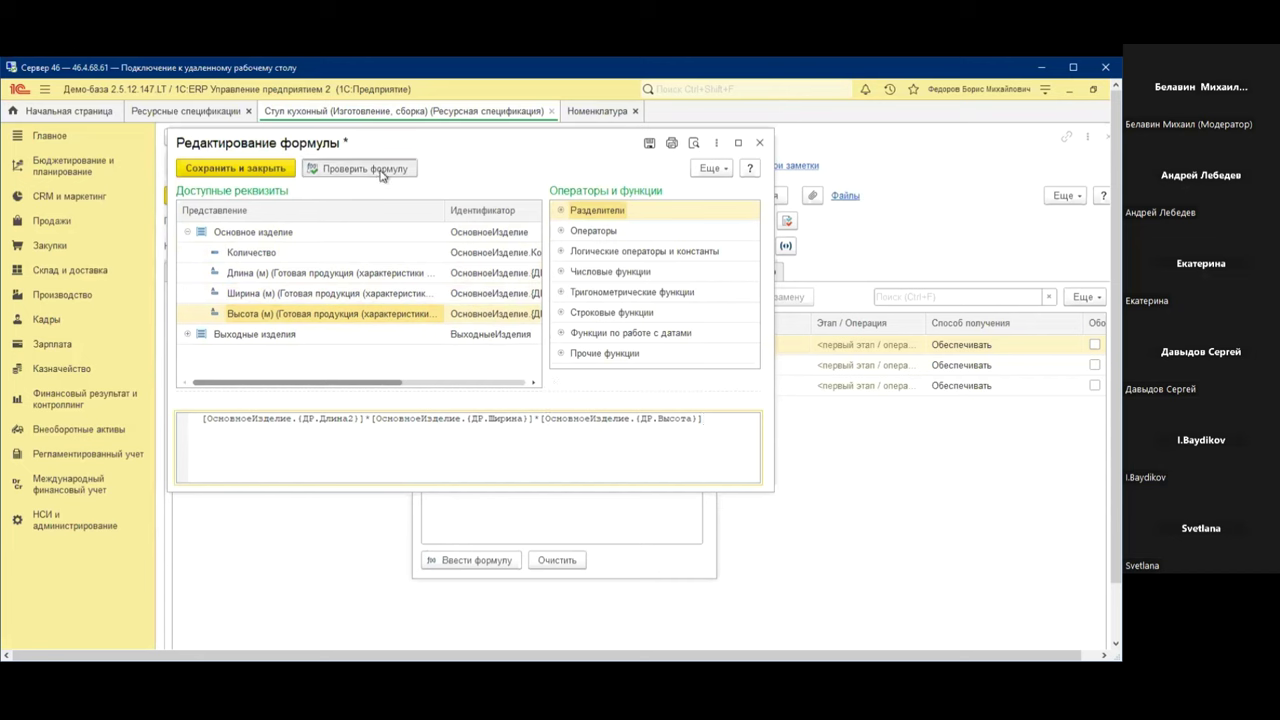
Look through the trigonometric functions offered for formulas
left_click(562, 293)
scroll(663, 329, "down", 1)
scroll(663, 329, "up", 1)
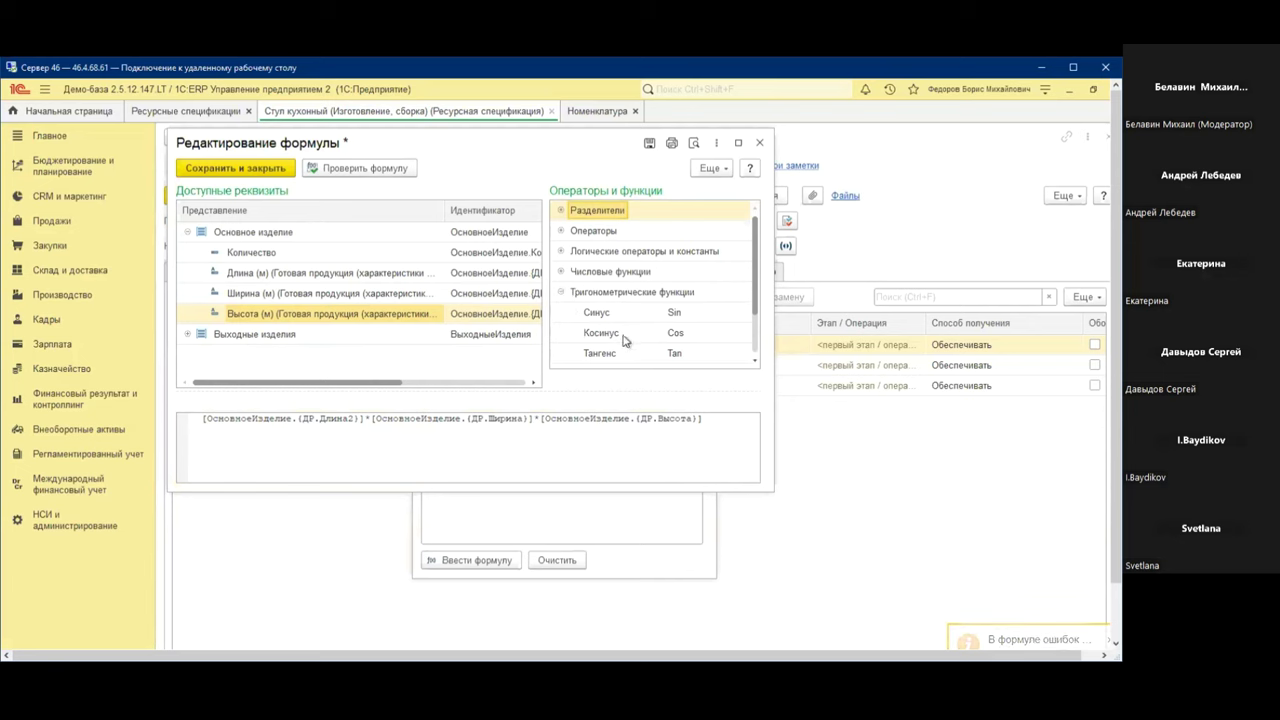
left_click(561, 293)
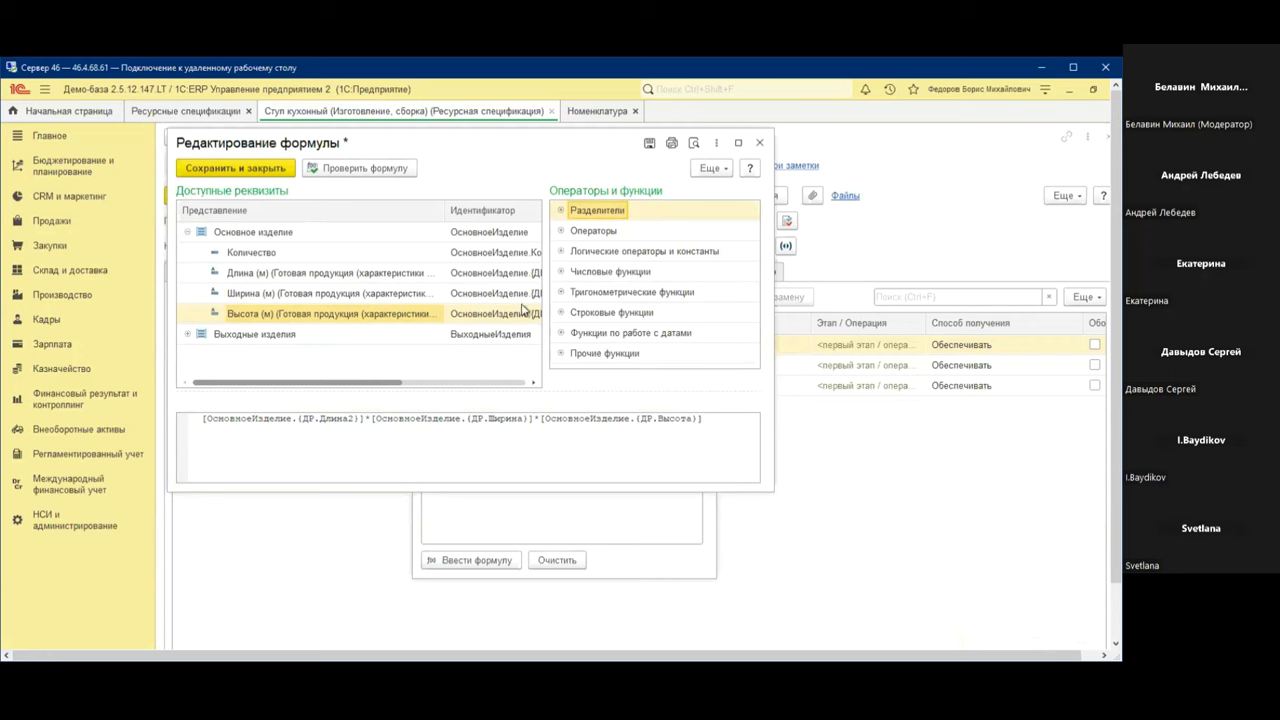
Save the Древесина quantity formula and its settings, and change the status of the resource specification
left_click(244, 170)
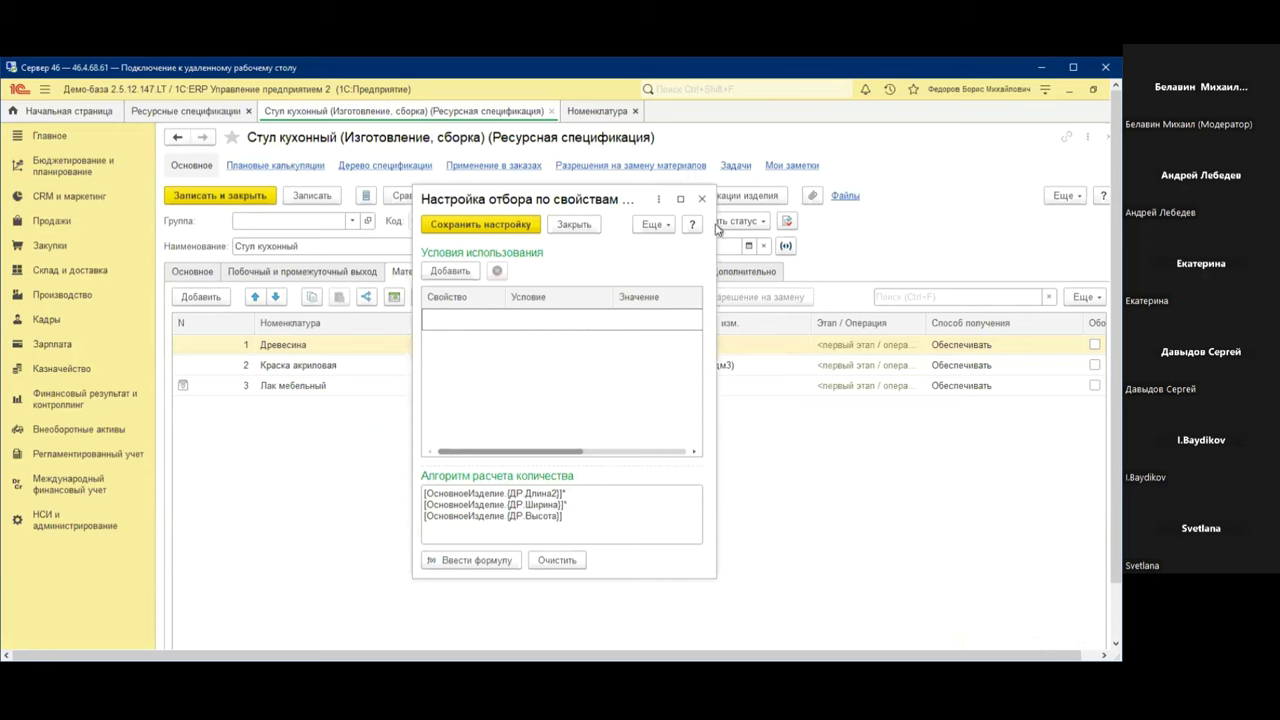
left_click(478, 225)
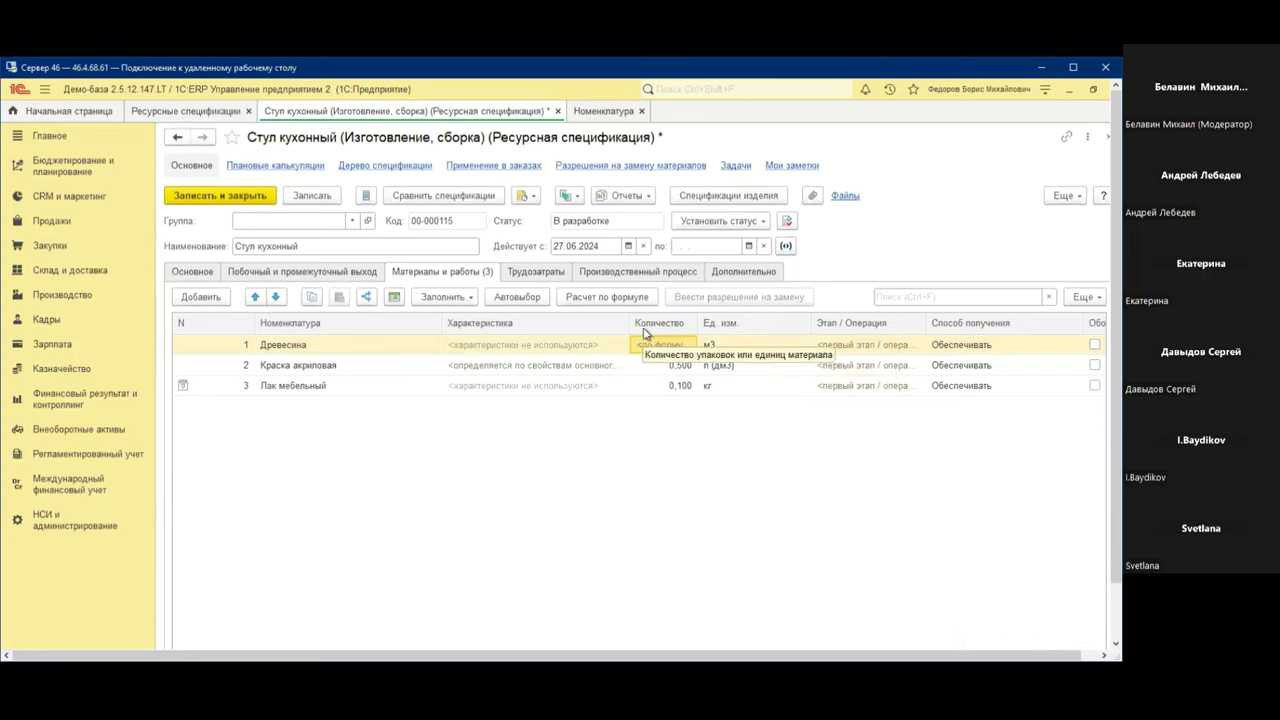
left_click(745, 224)
left_click(738, 265)
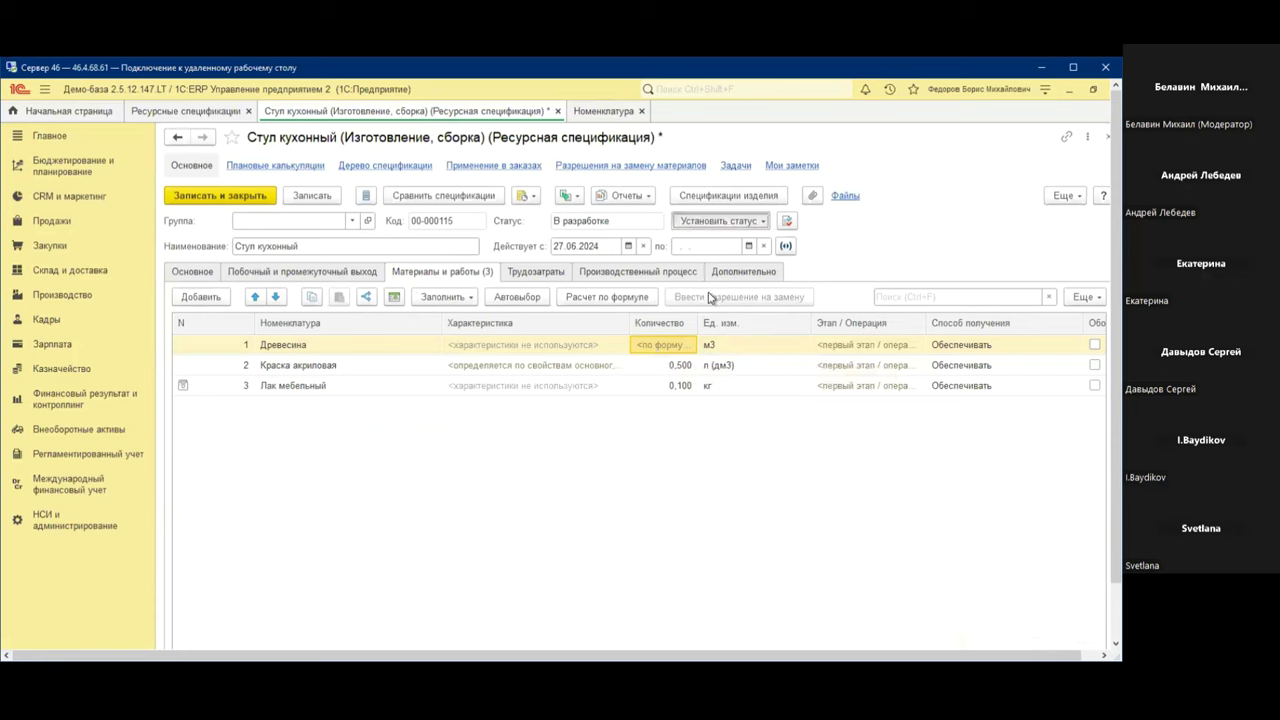
Check the products in the production order dated 27.06.2024 from the production order list
left_click(63, 295)
left_click(237, 522)
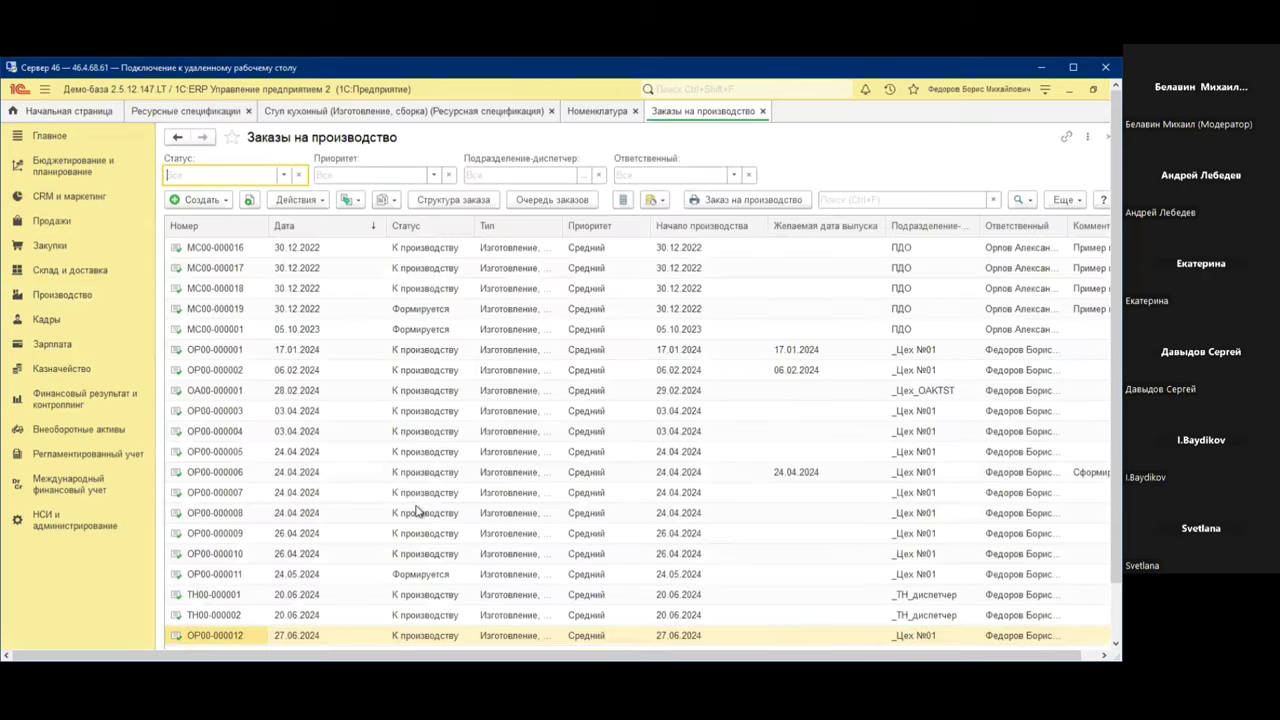
left_click(323, 637)
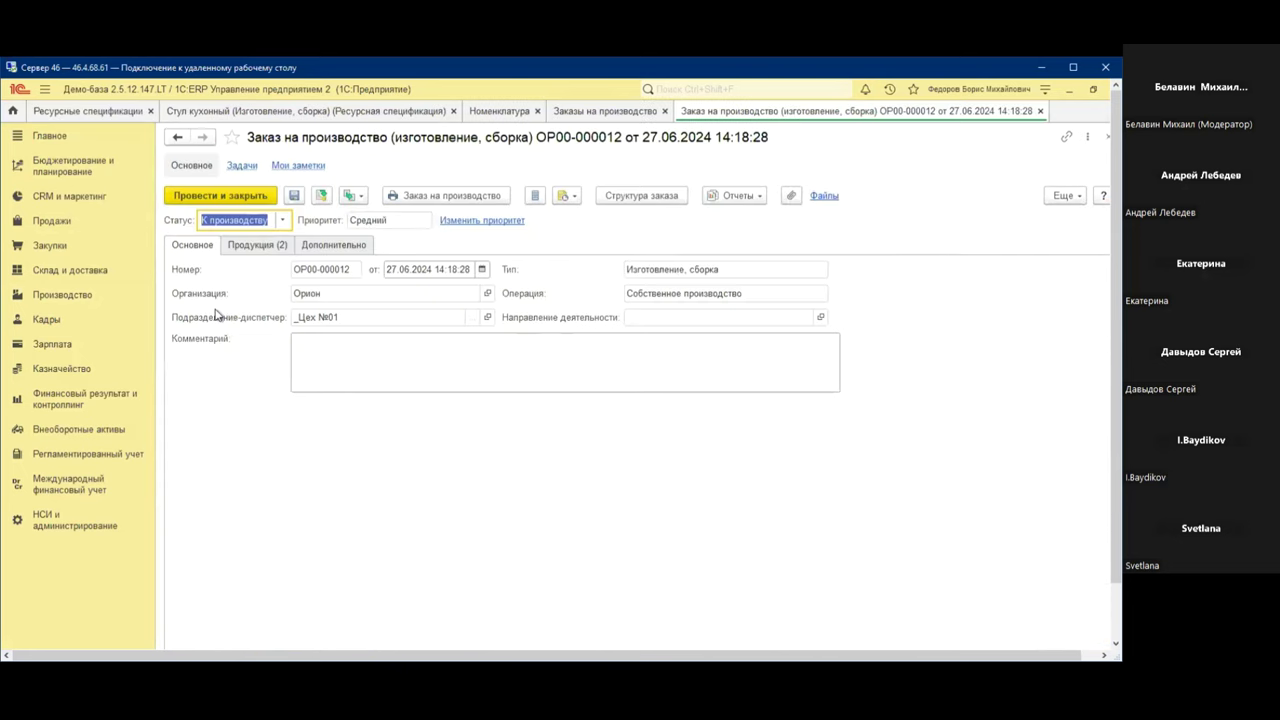
left_click(279, 246)
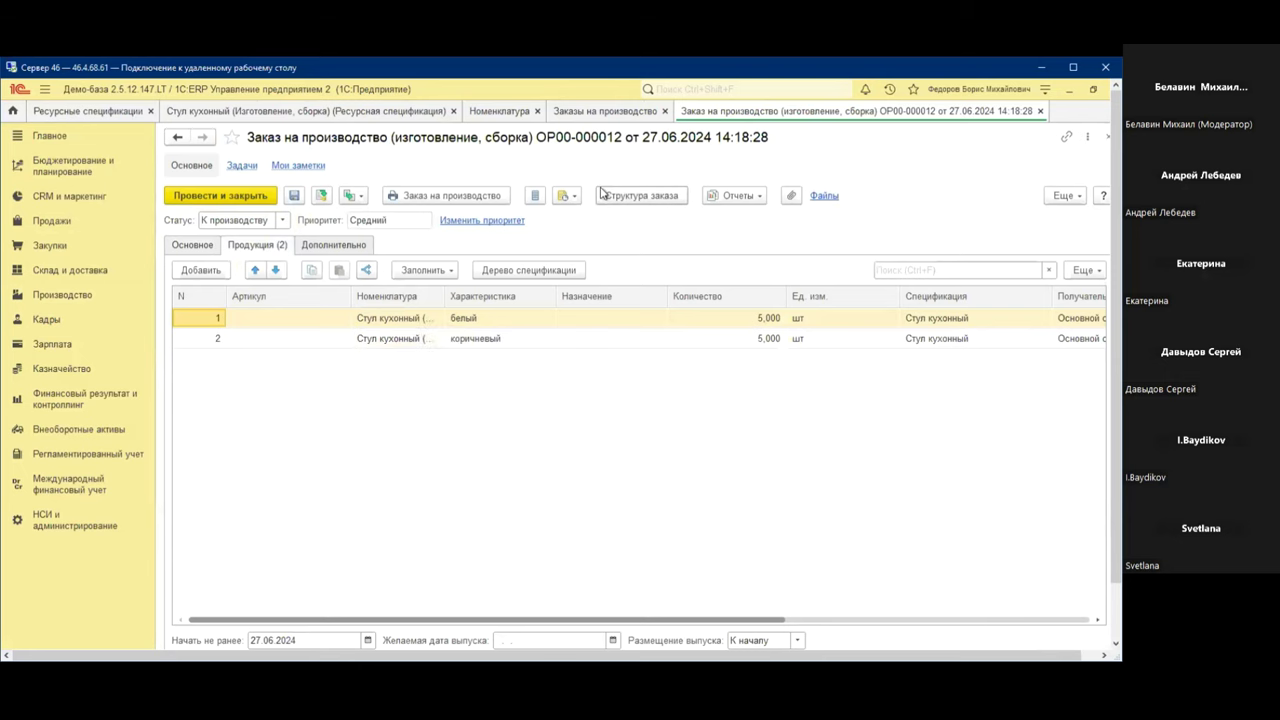
left_click(1040, 111)
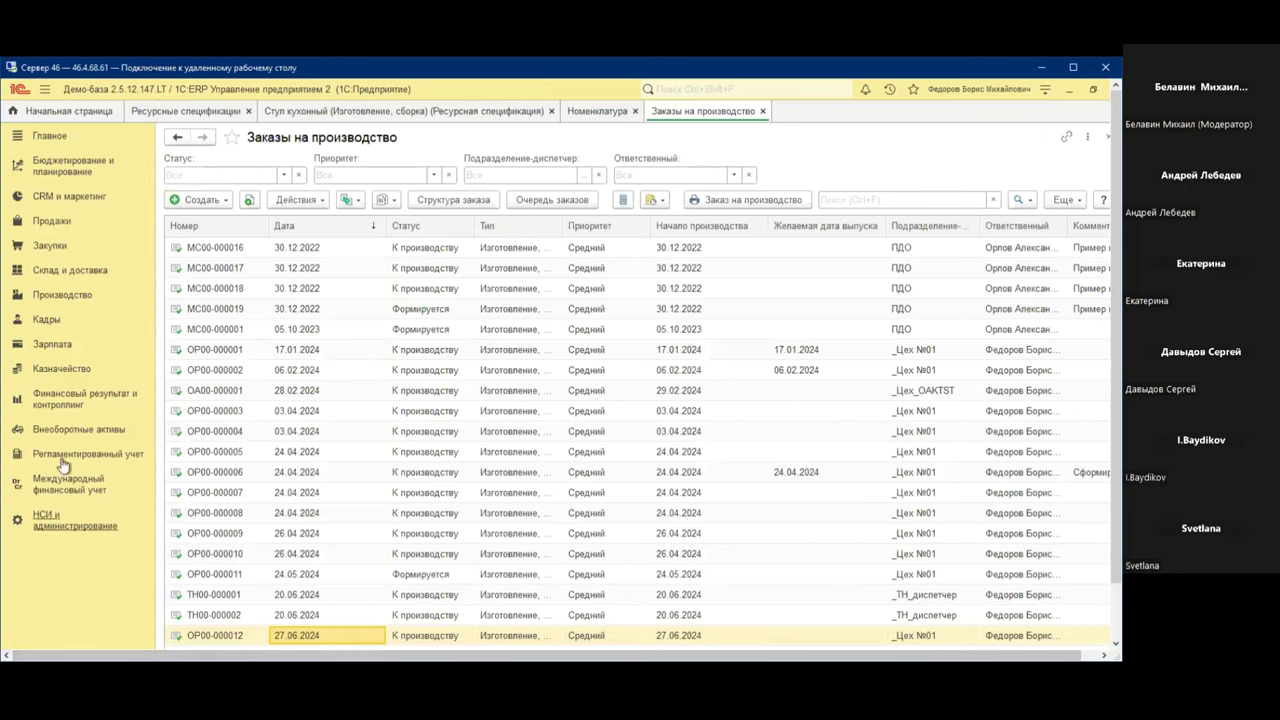
Open the production order queue and check the 27.06.2024 order and its stages in Диспетчирование этапов
left_click(72, 299)
left_click(270, 487)
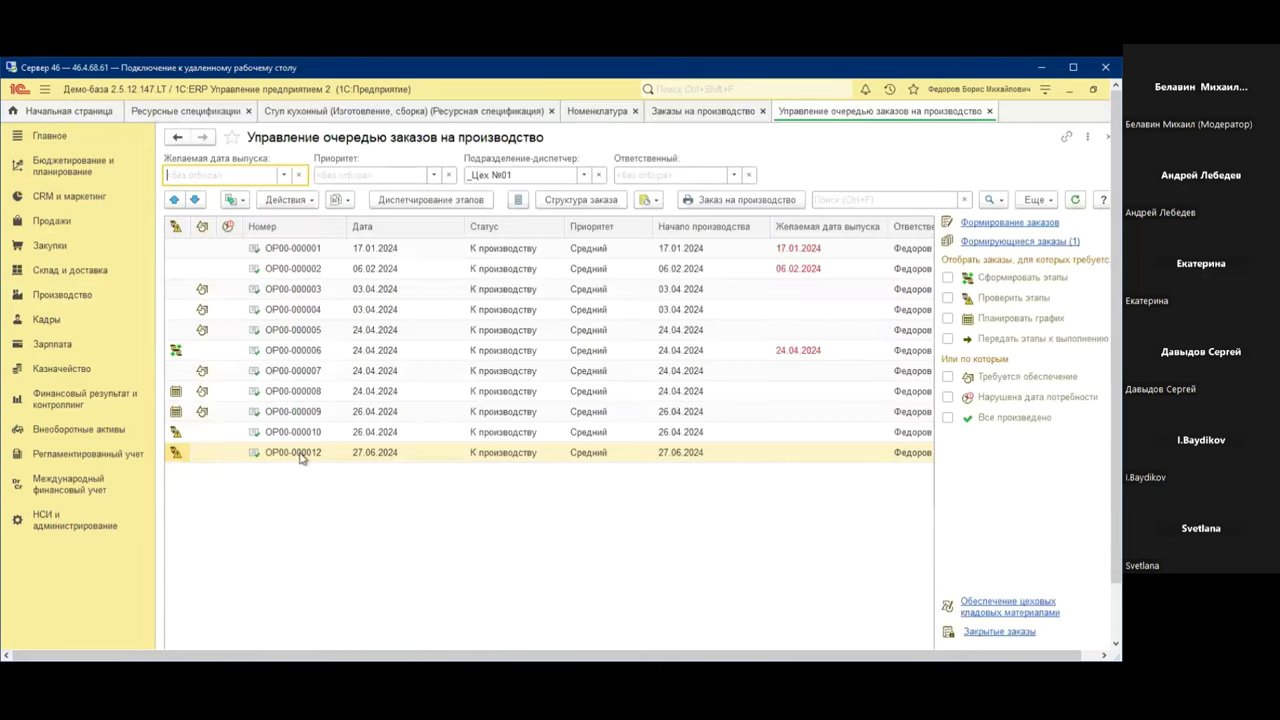
left_click(310, 455)
double_click(310, 455)
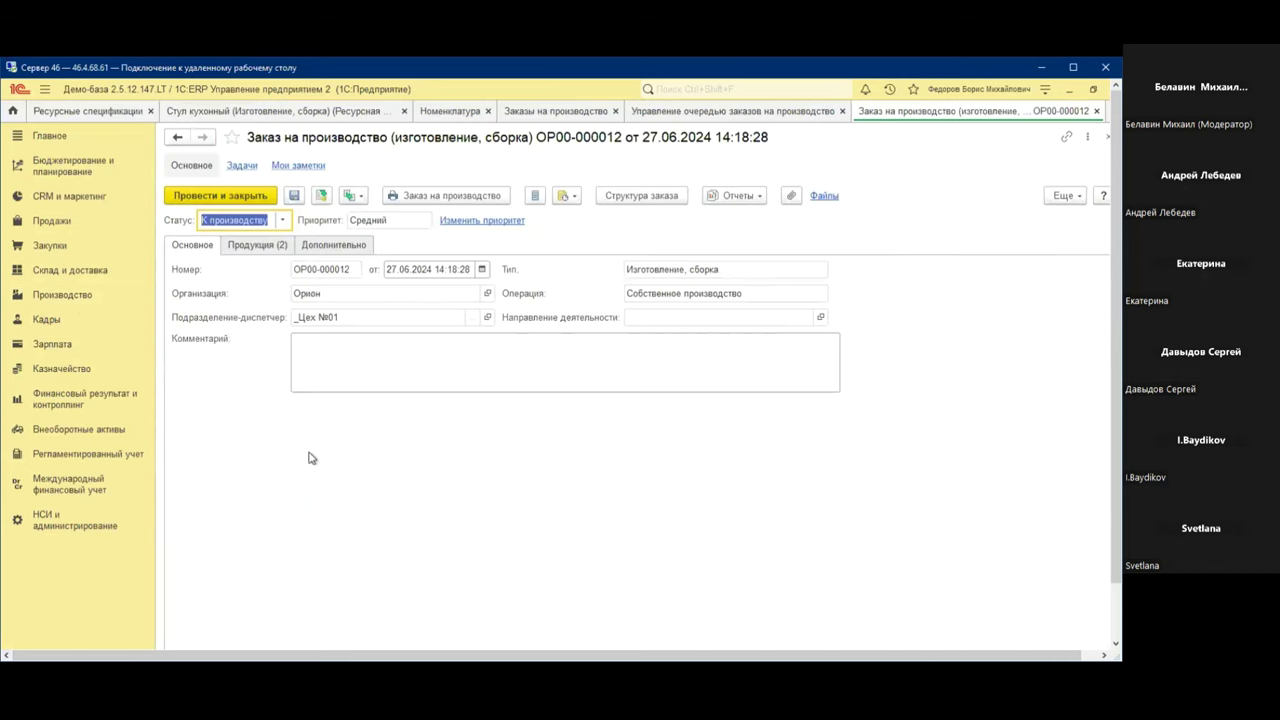
left_click(1107, 136)
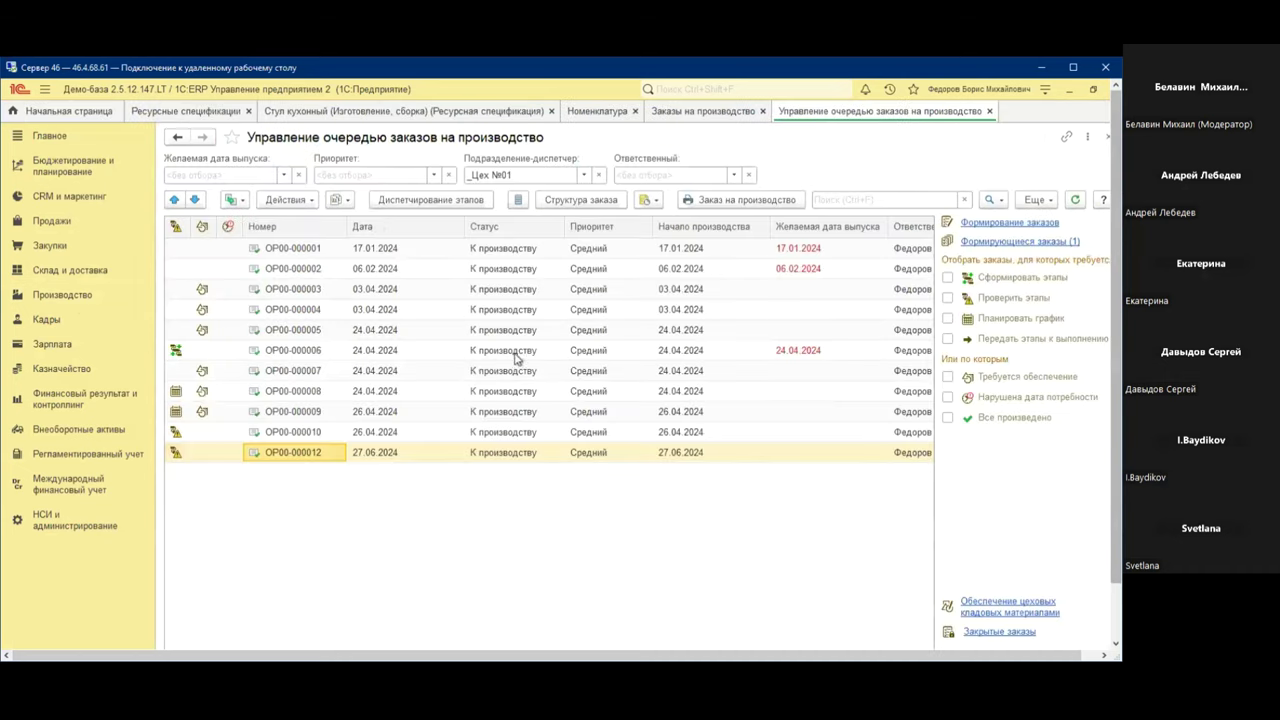
left_click(410, 199)
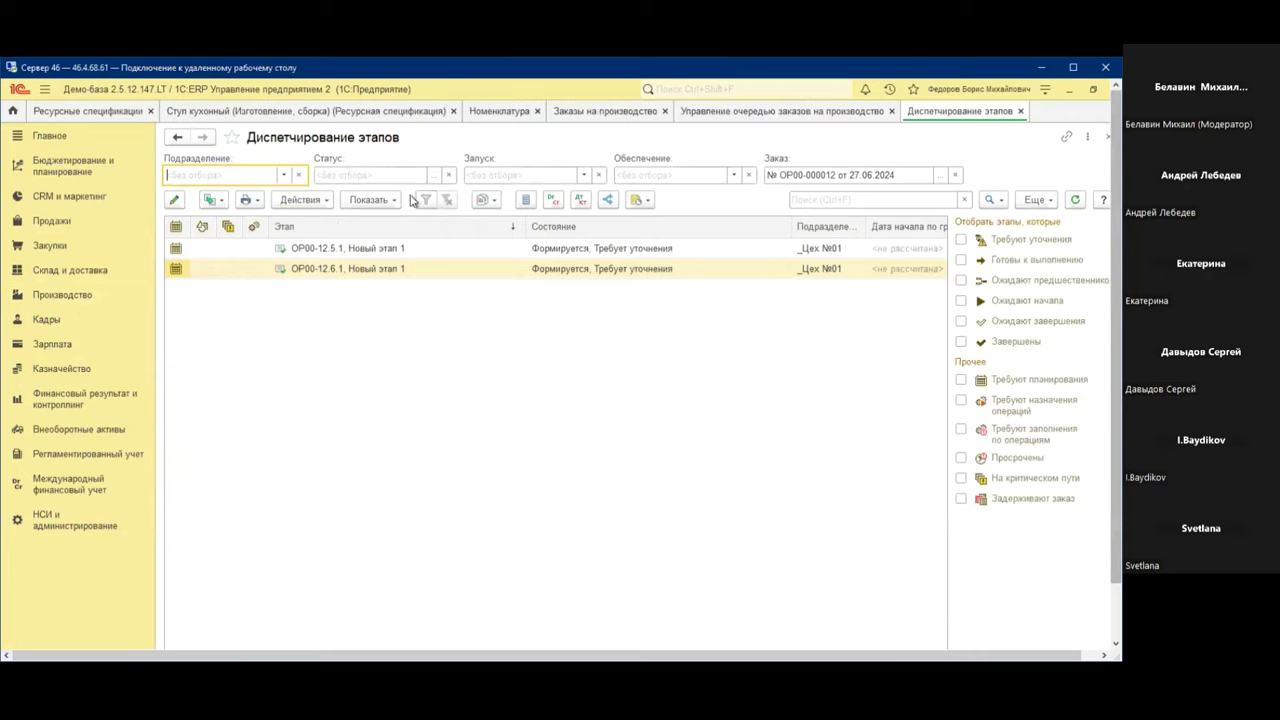
left_click(1020, 111)
Mark all production stages of the 27.06.2024 order for deletion
right_click(326, 461)
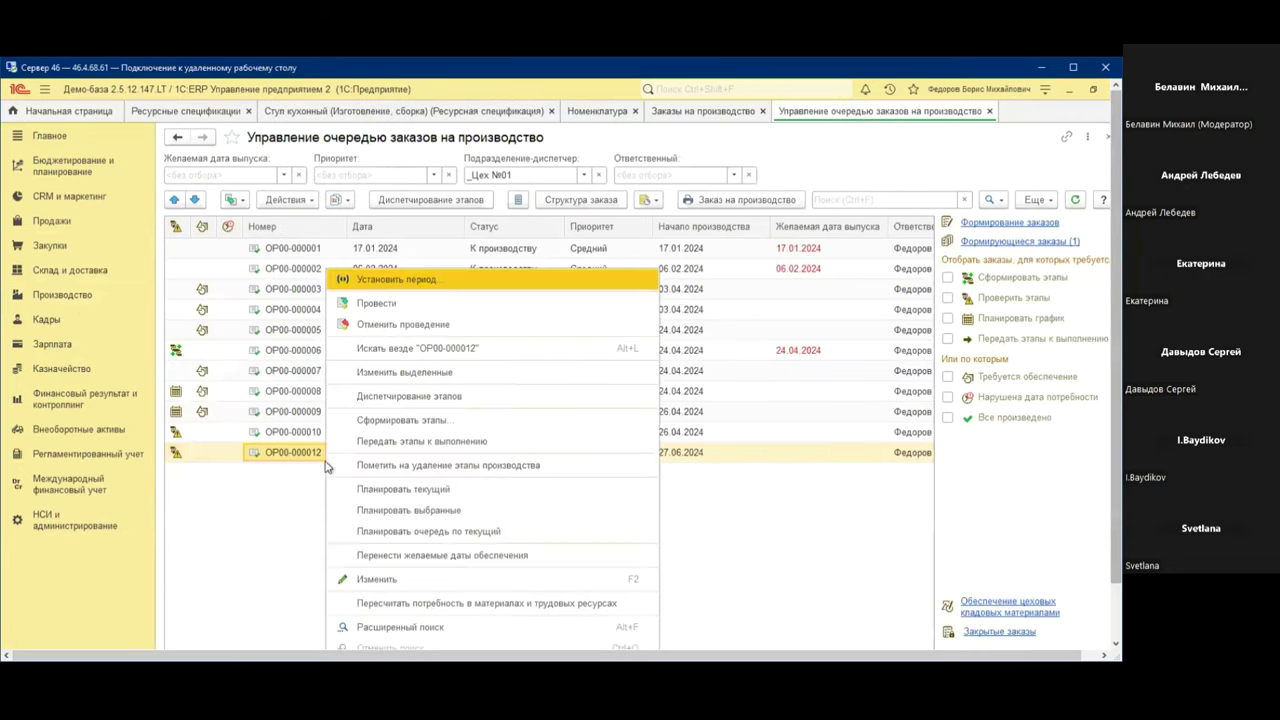
left_click(409, 470)
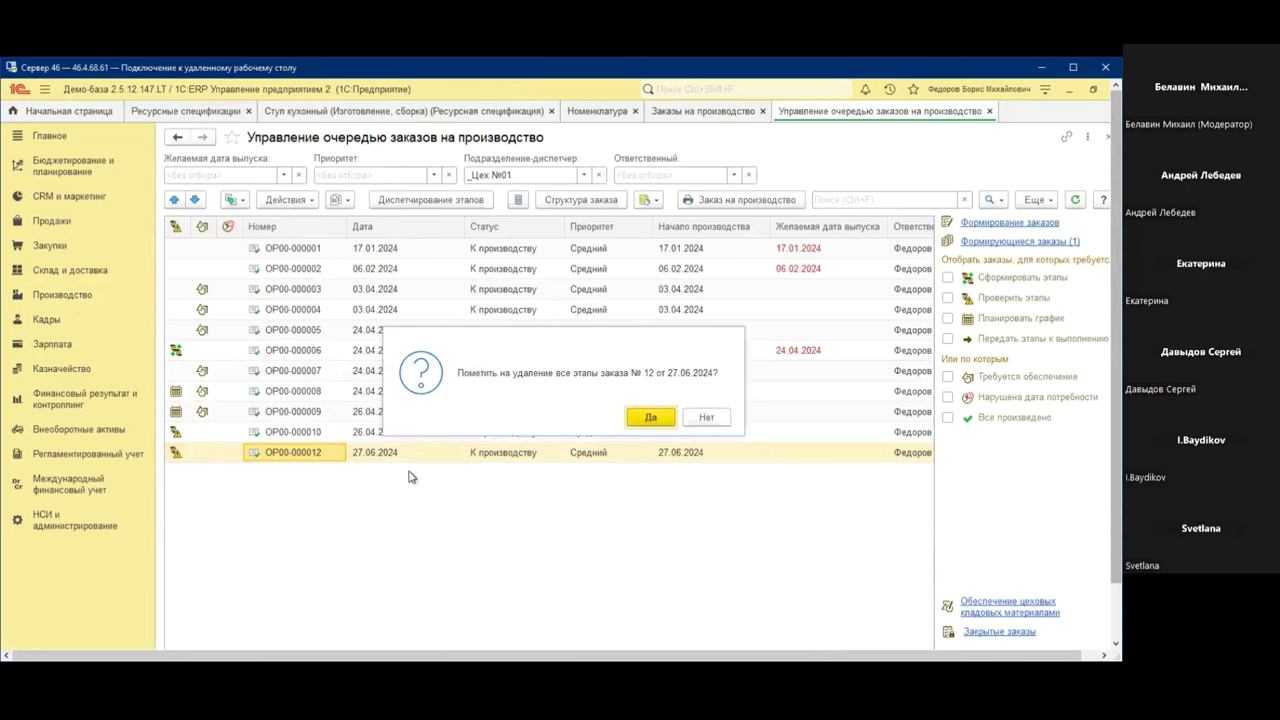
left_click(658, 416)
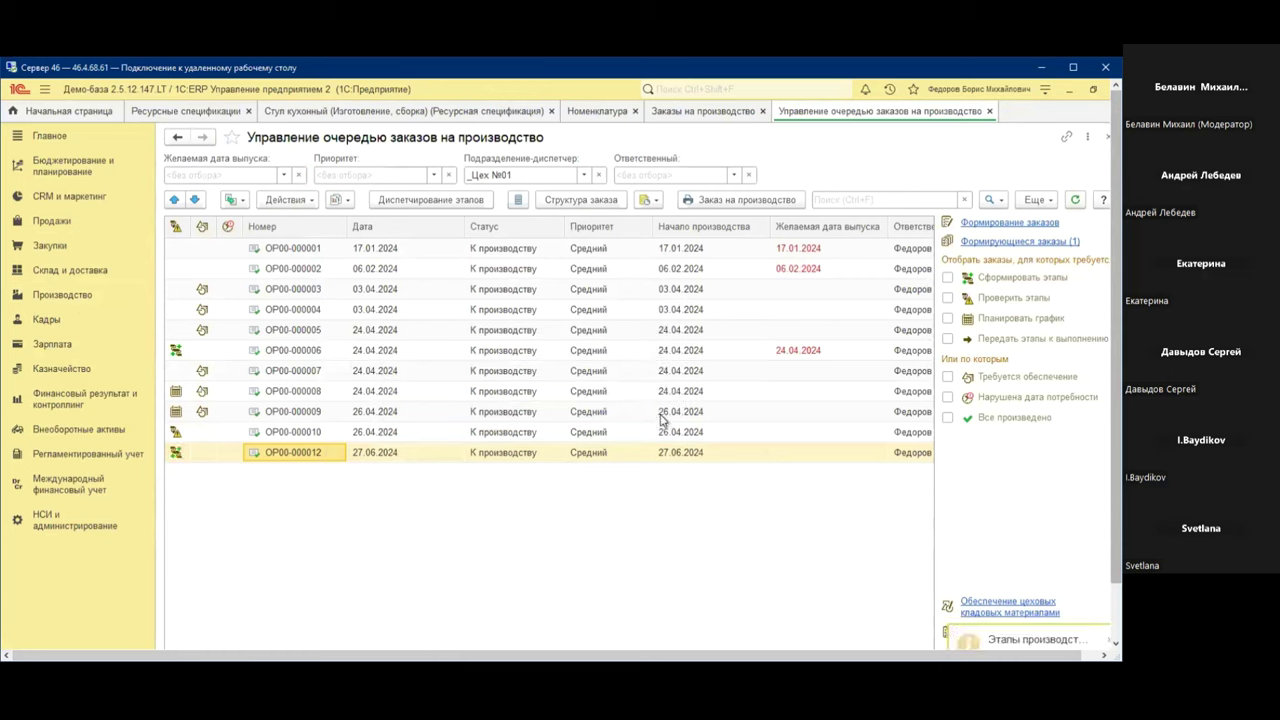
Form new production stages for the 27.06.2024 order with Передать этапы к выполнению enabled
left_click(300, 200)
left_click(332, 220)
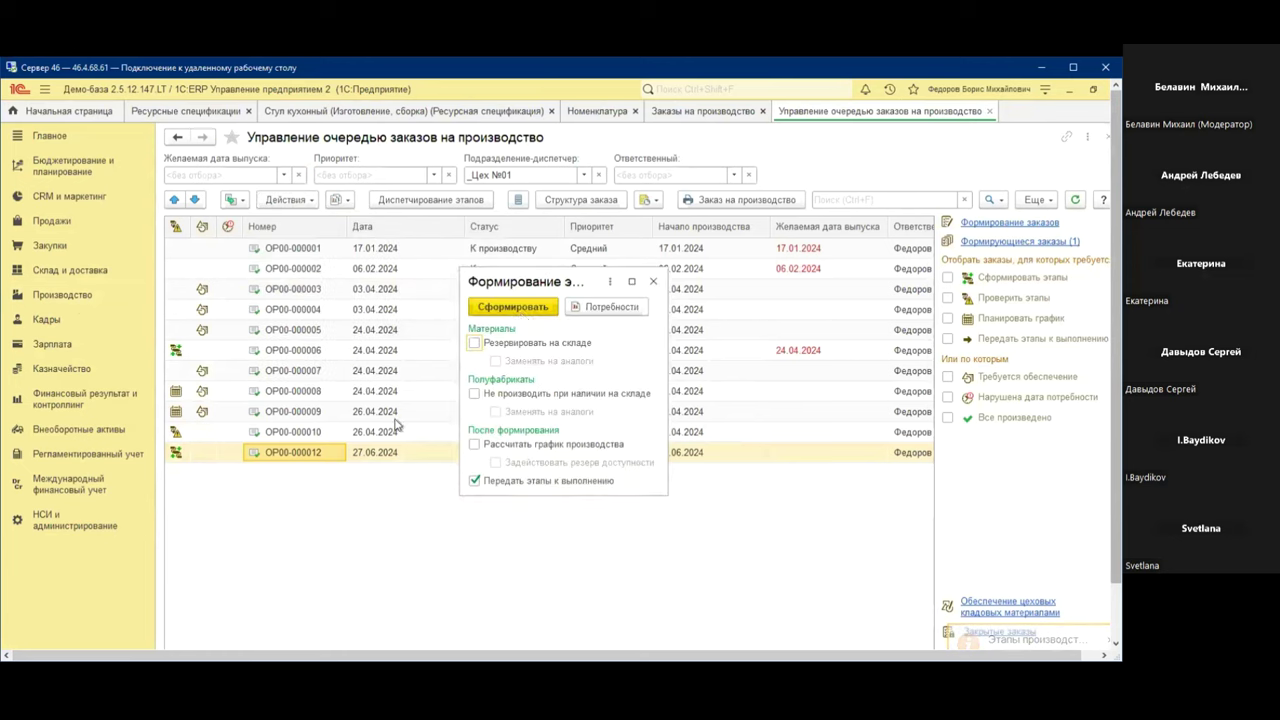
left_click(514, 306)
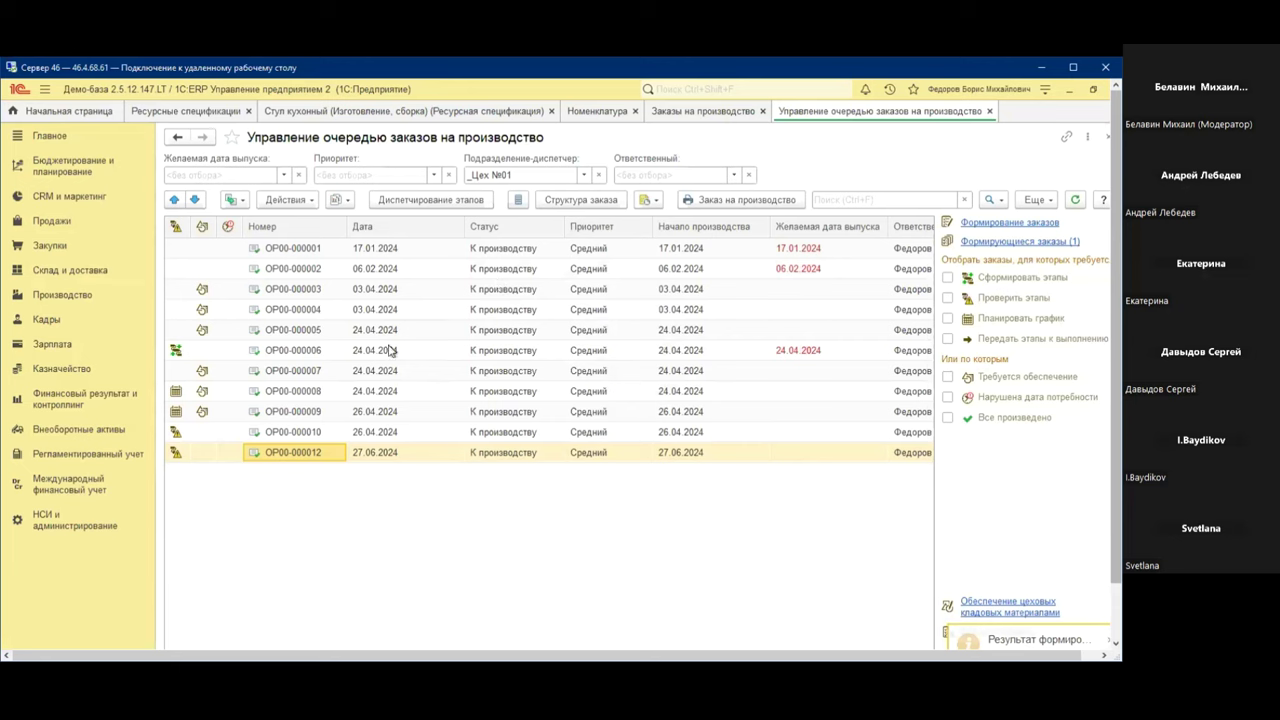
Check the Древесина quantity in the supply list of the first new production stage of the 27.06.2024 order
left_click(457, 204)
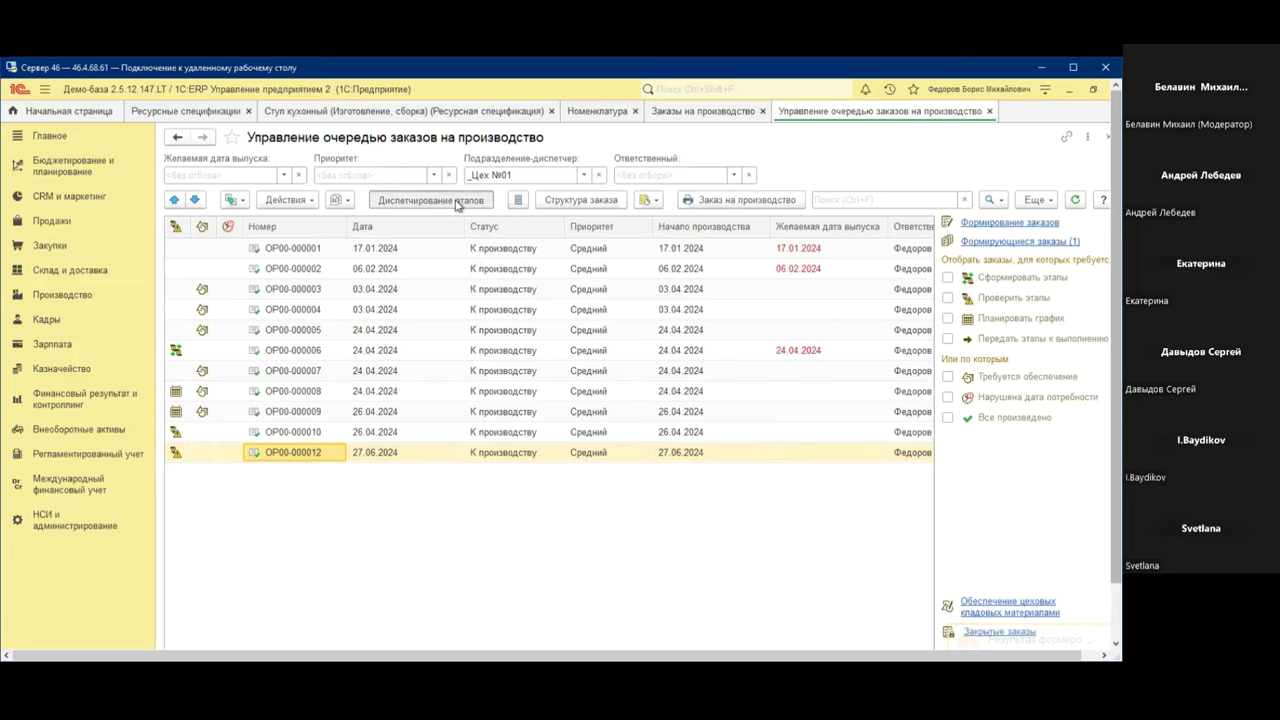
left_click(323, 256)
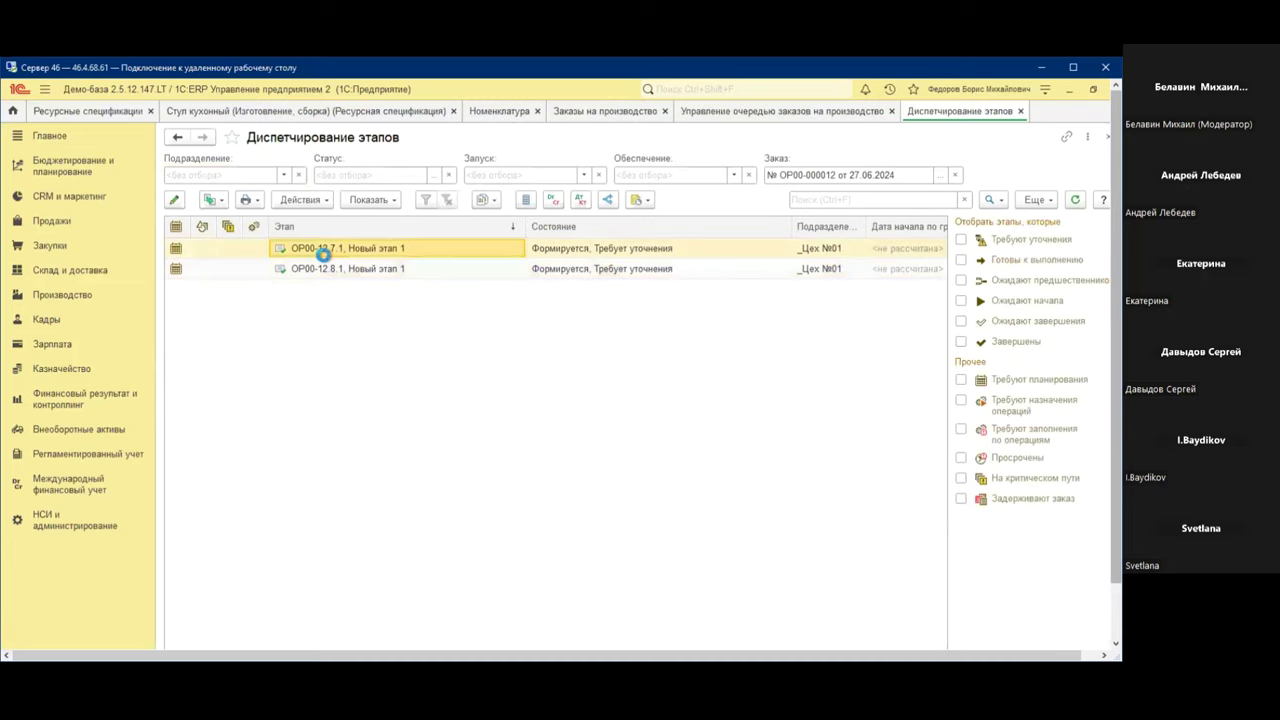
double_click(323, 256)
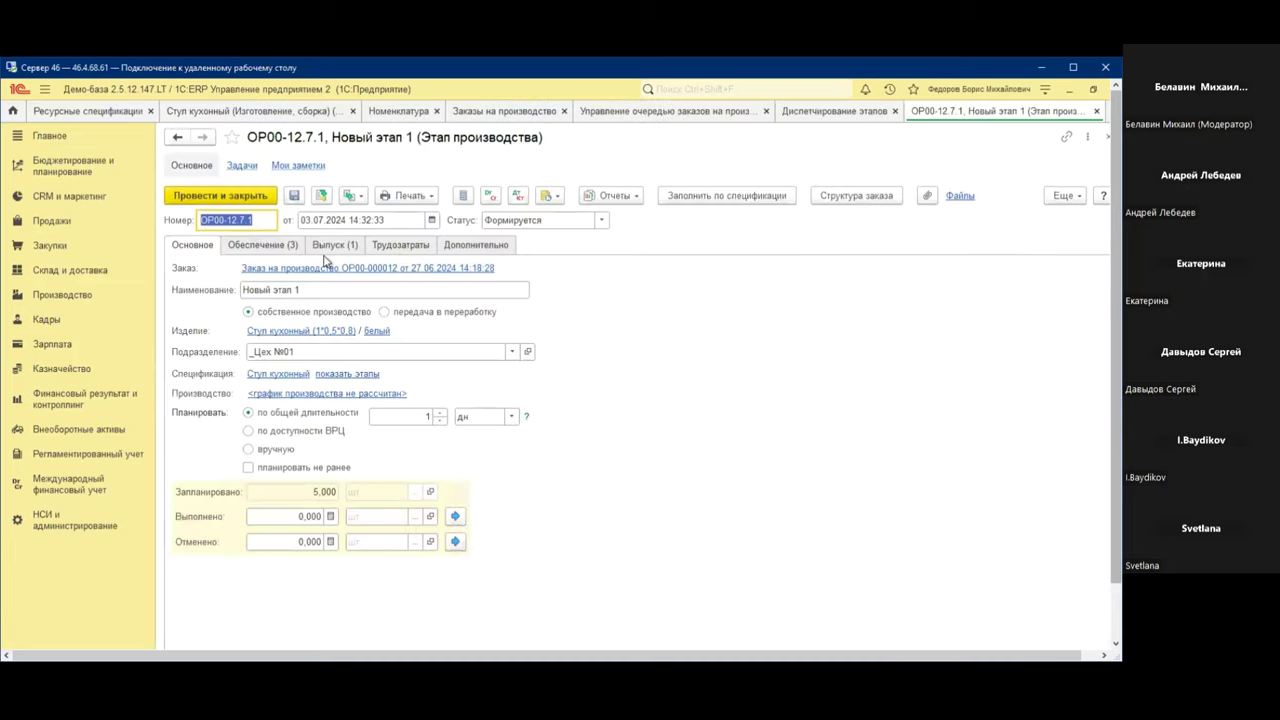
left_click(286, 248)
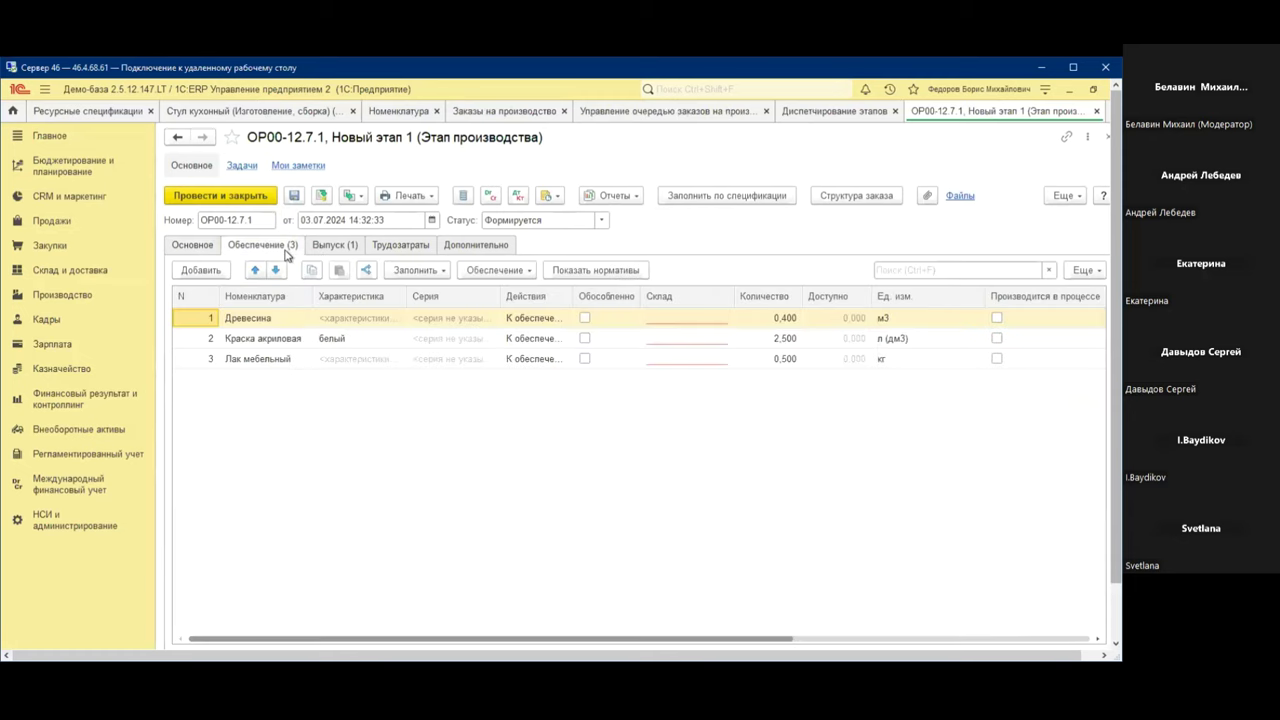
left_click(792, 322)
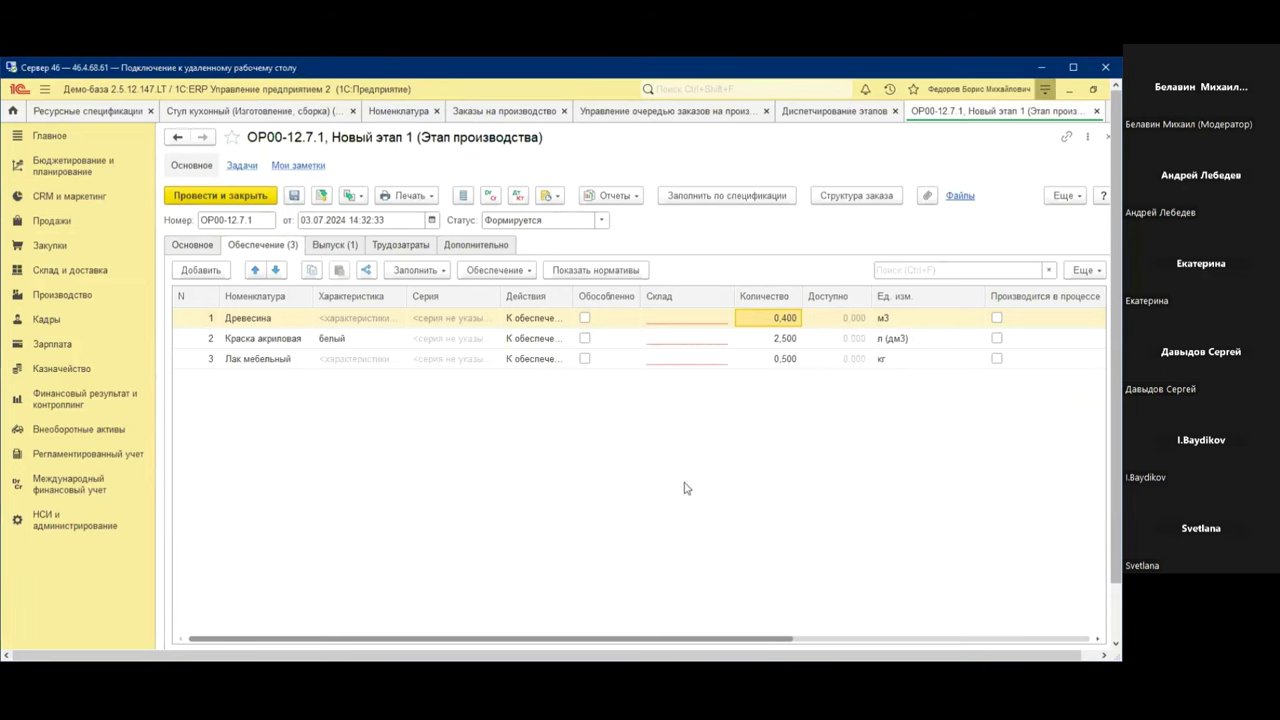
left_click(1097, 111)
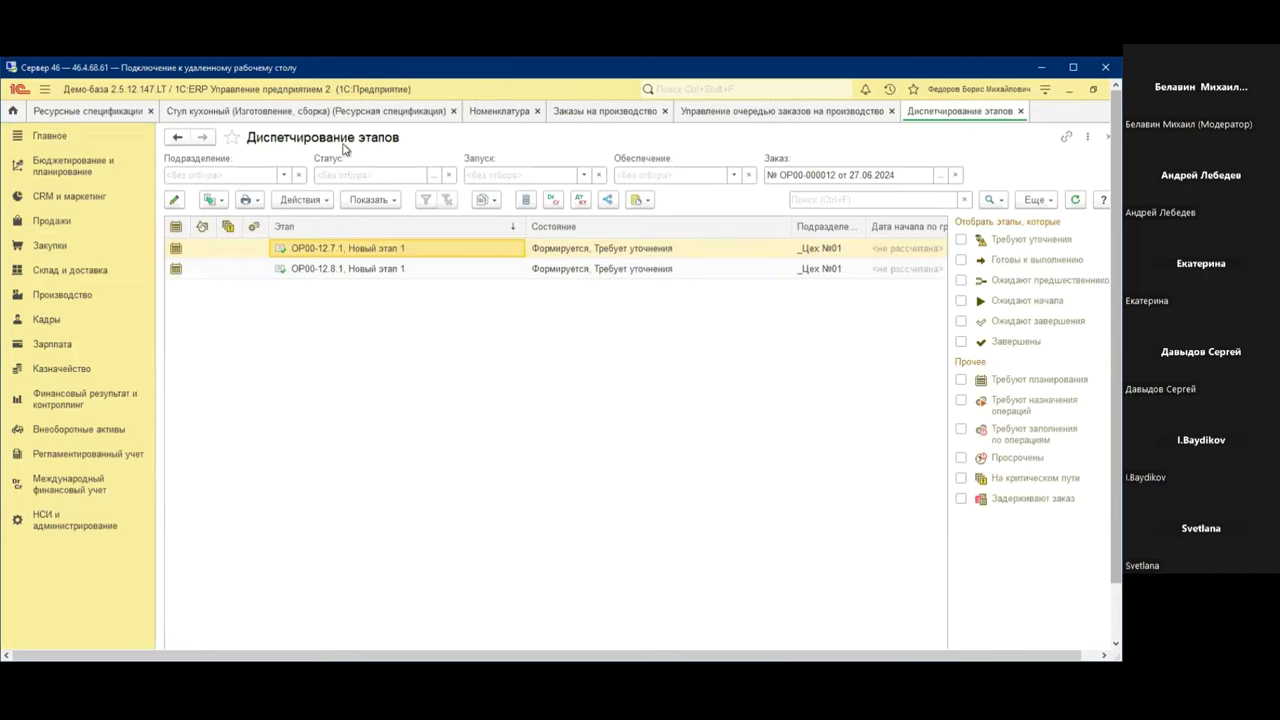
Review the main product data of the Стул кухонный resource specification and close it
left_click(326, 112)
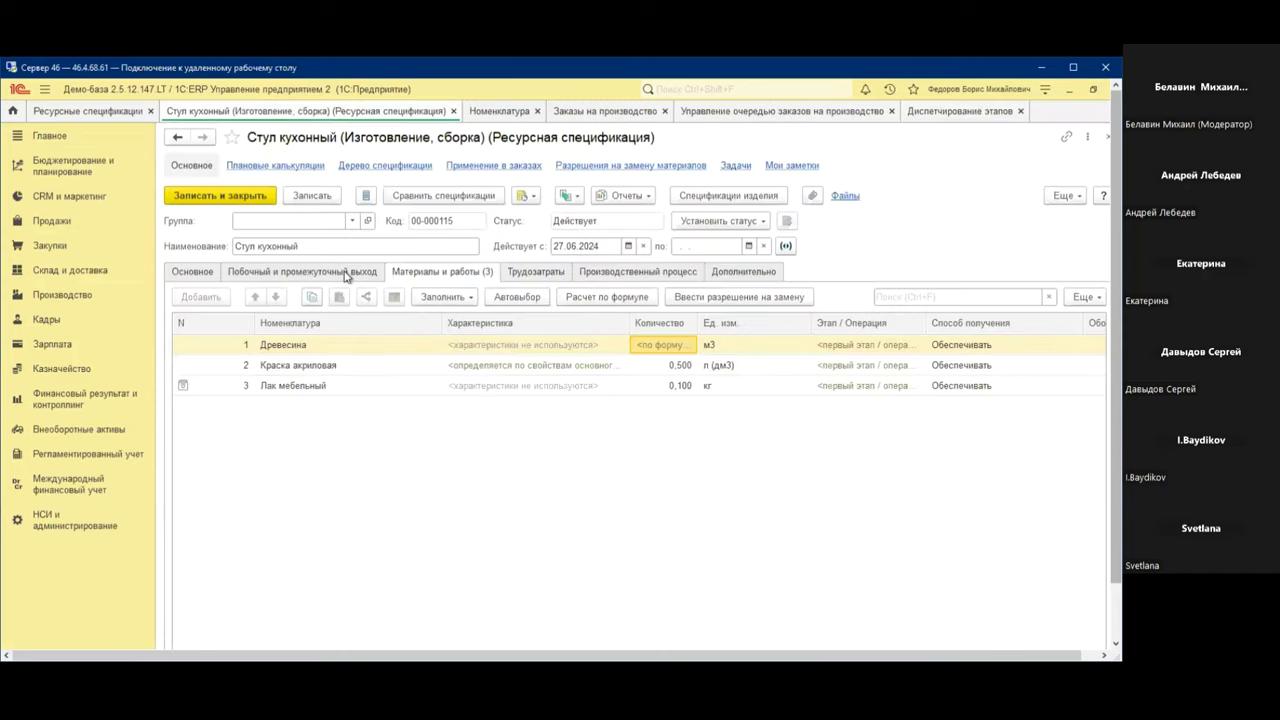
left_click(210, 272)
left_click(346, 316)
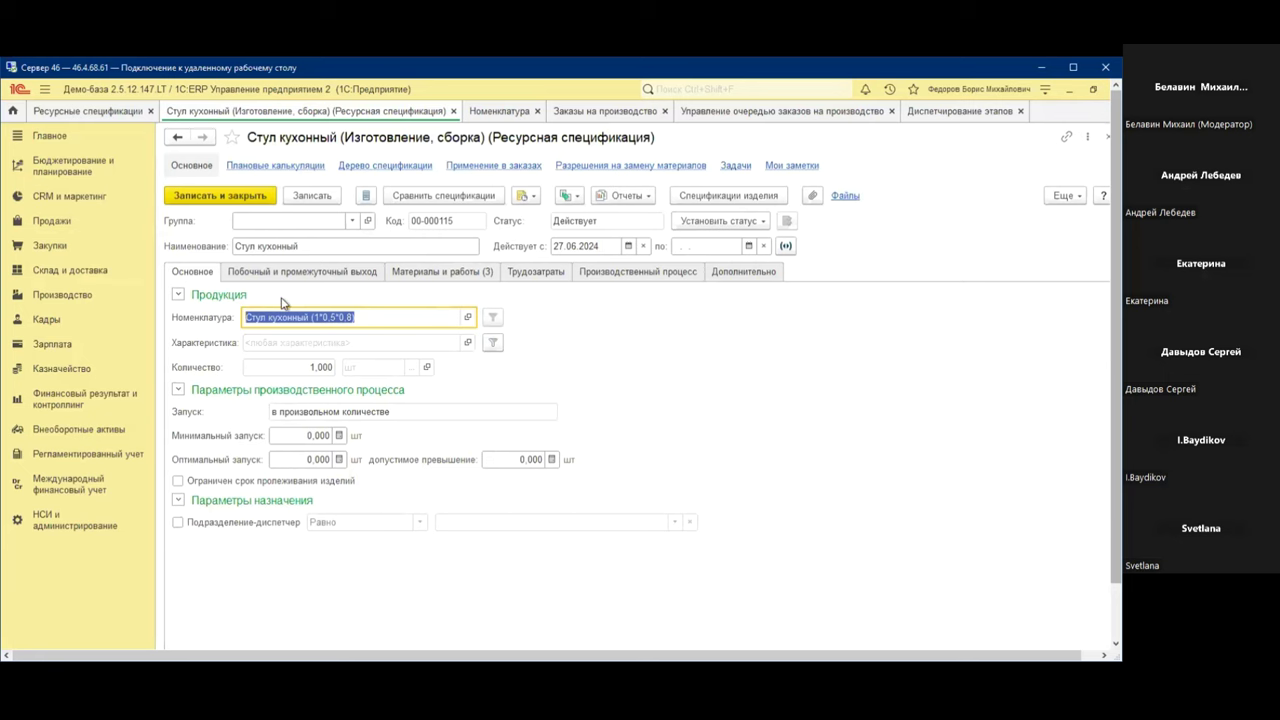
left_click(1107, 136)
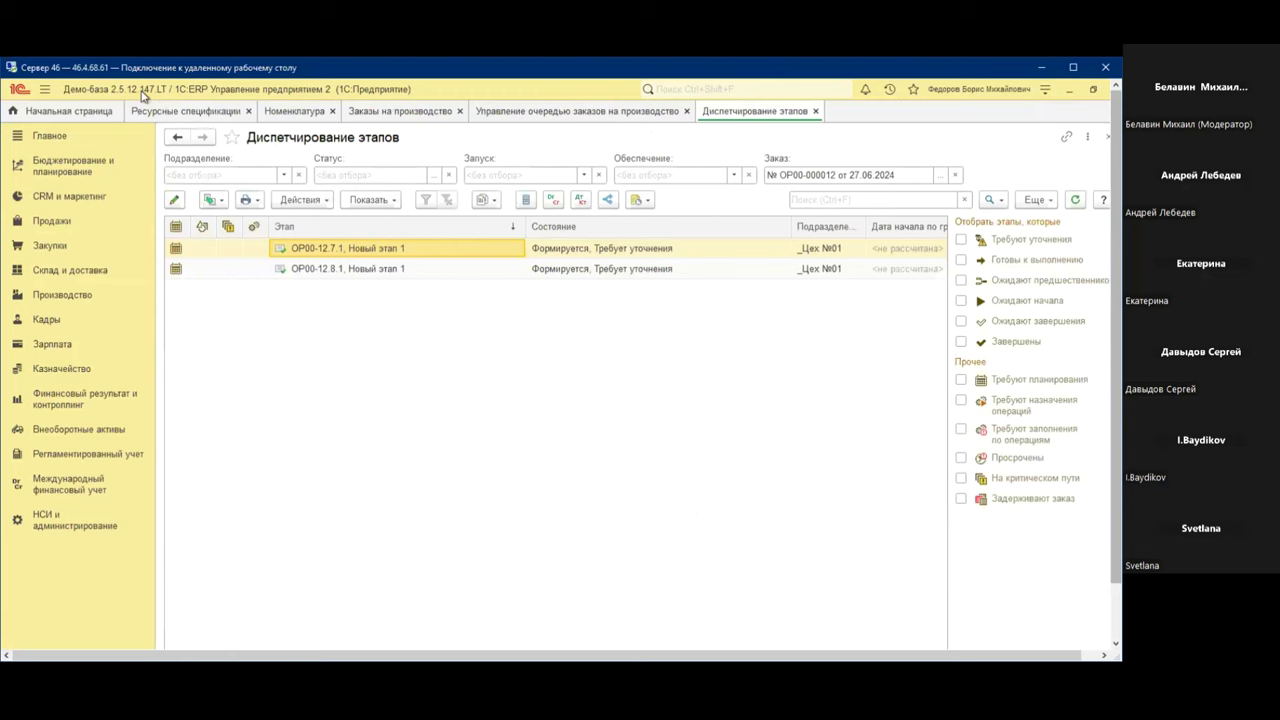
left_click(168, 114)
left_click(205, 199)
left_click(289, 222)
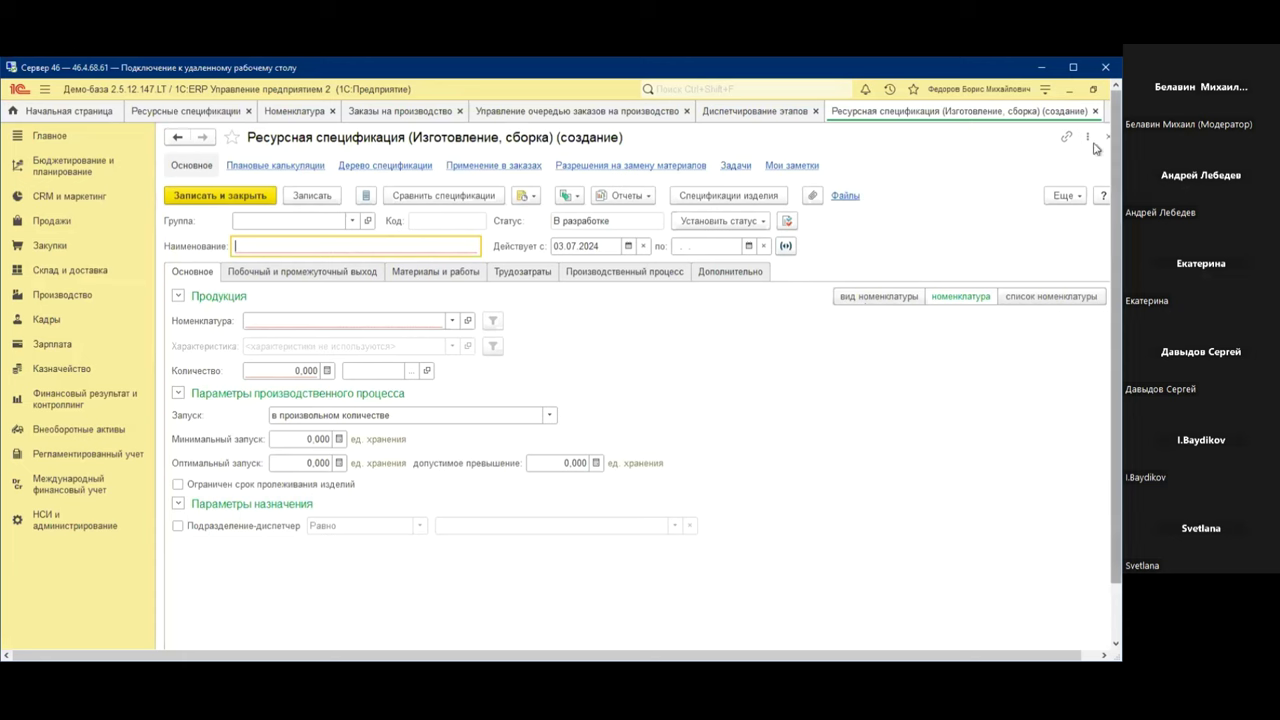
left_click(1095, 111)
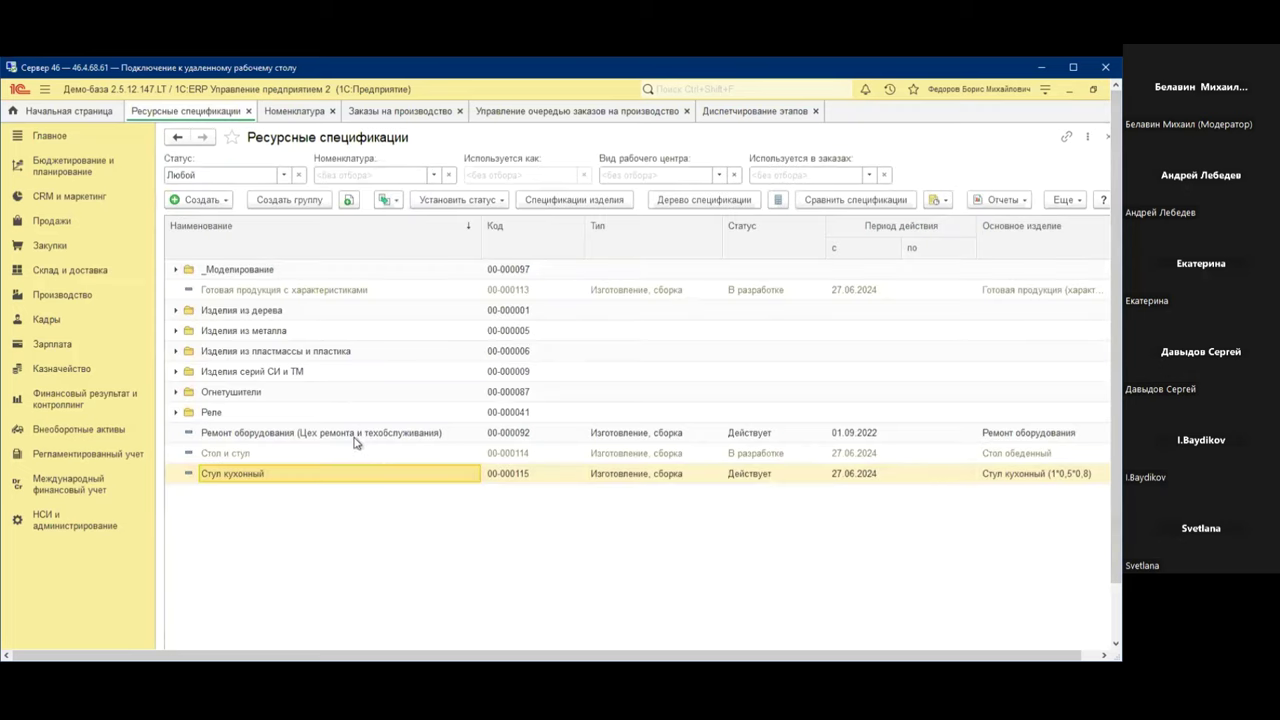
Rename the Стул кухонный resource specification as Стул кухонный (1*0,5*0,8) and save it
double_click(270, 480)
left_click(335, 316)
key("ctrl+c")
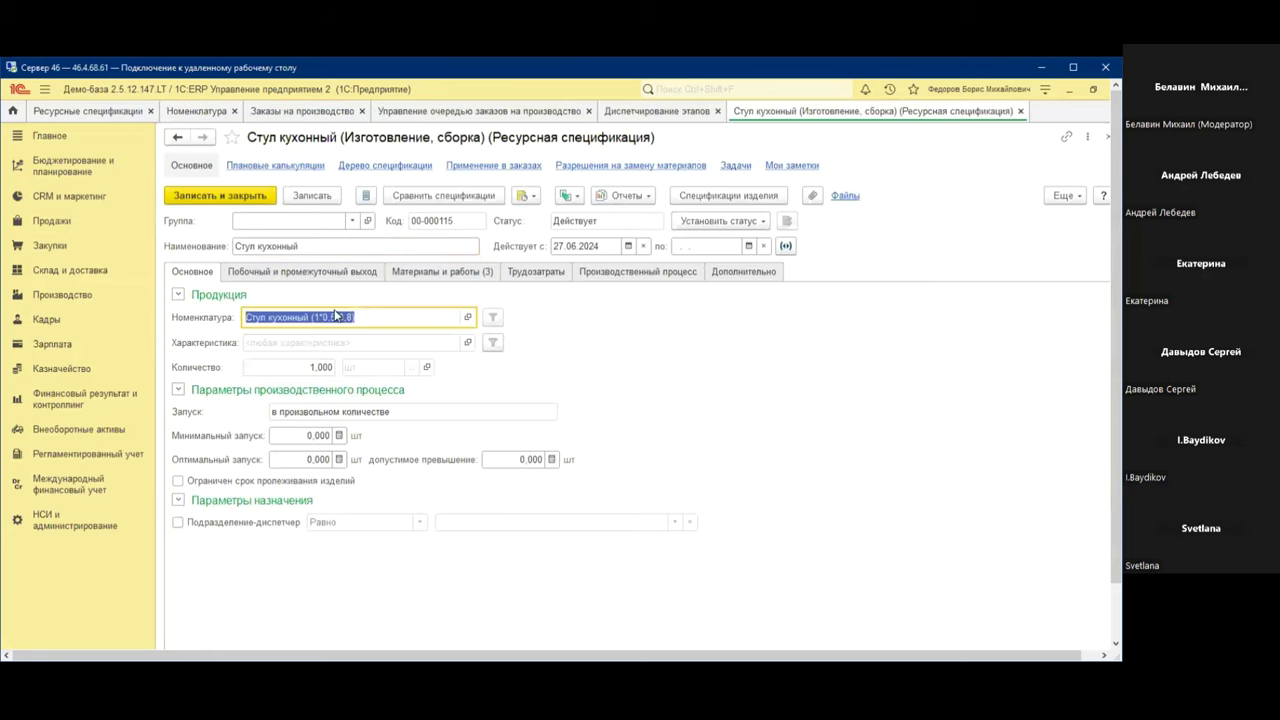
left_click(328, 246)
left_click(328, 246)
key("ctrl+v")
left_click(242, 197)
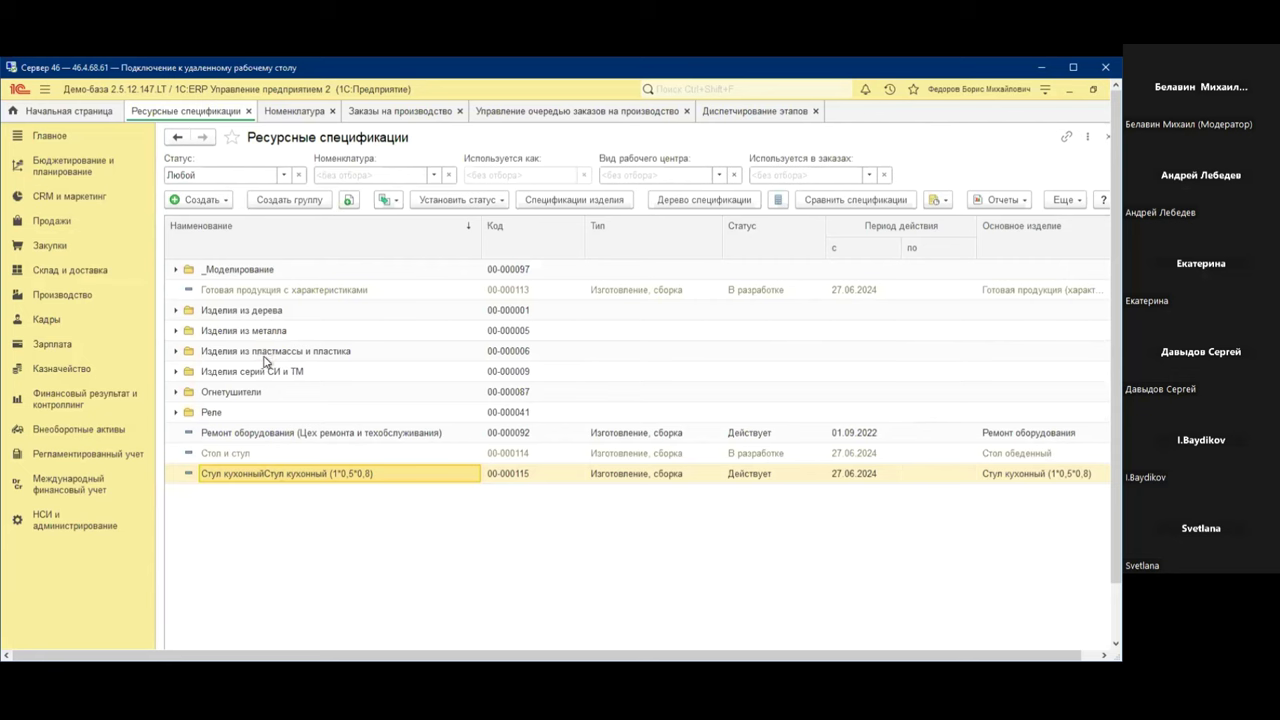
left_click(299, 247)
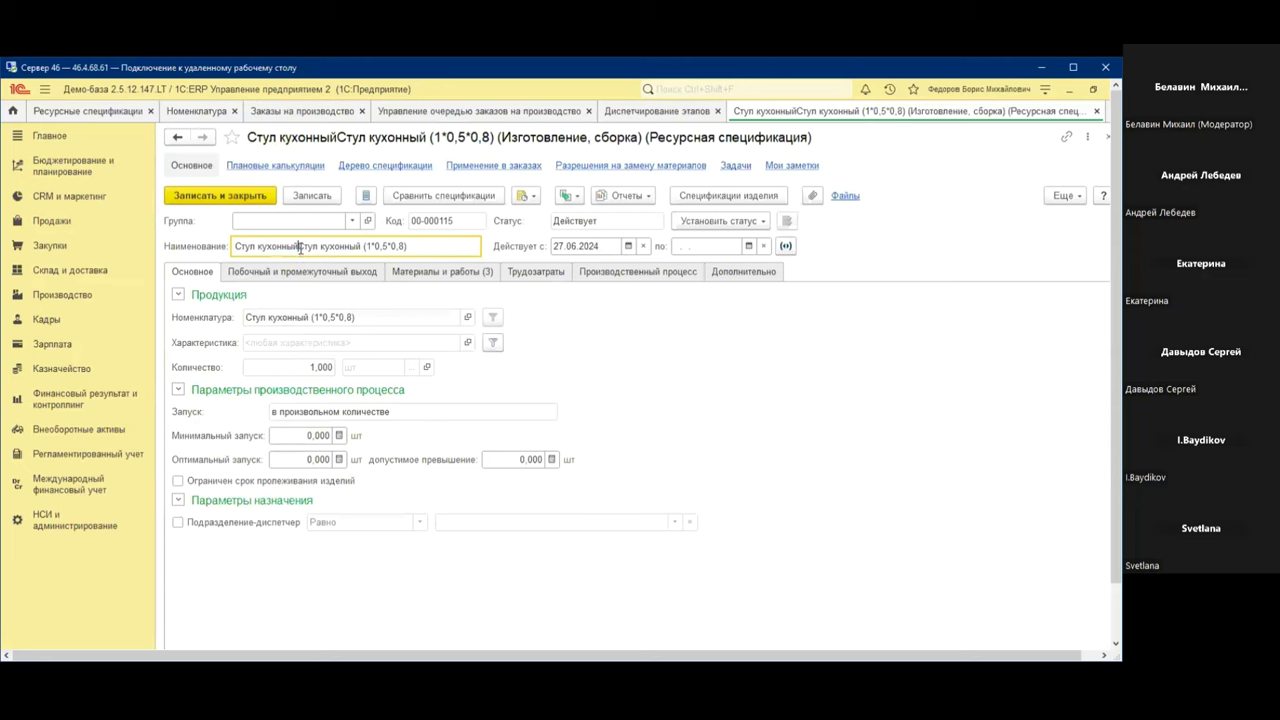
left_click_drag(297, 246, 184, 241)
key("BackSpace")
left_click(207, 197)
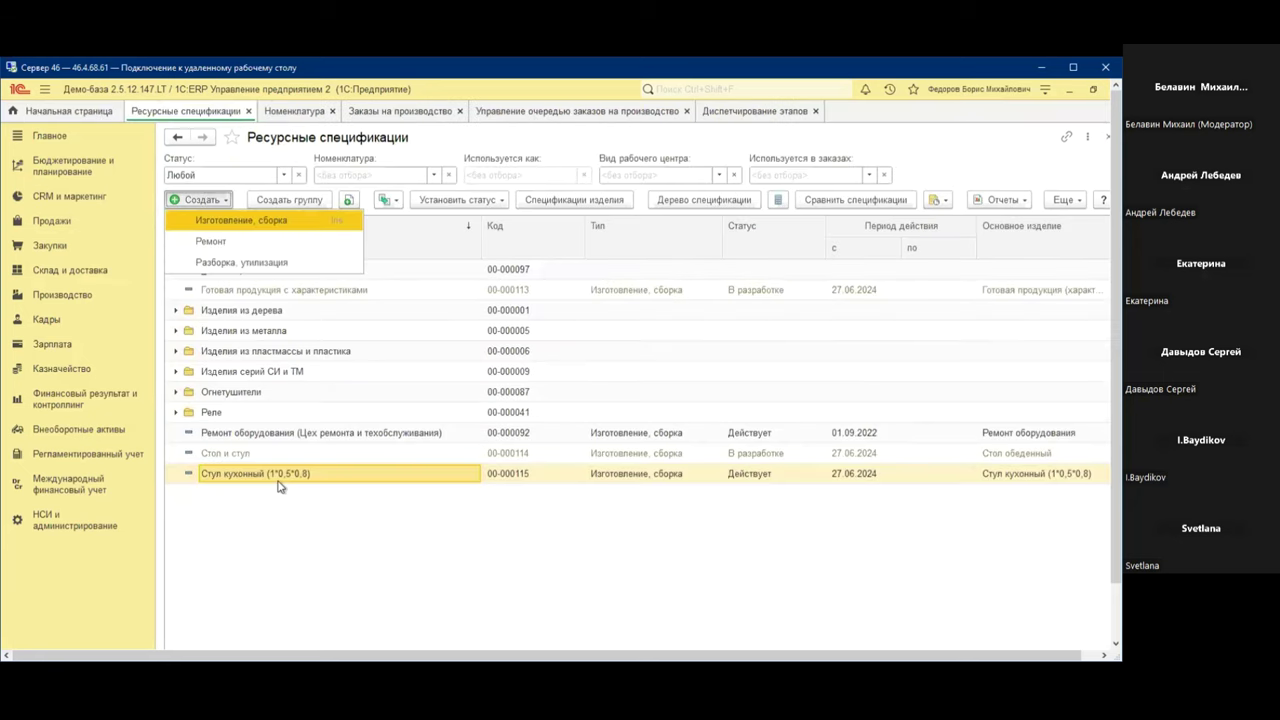
key("Down")
key("Escape")
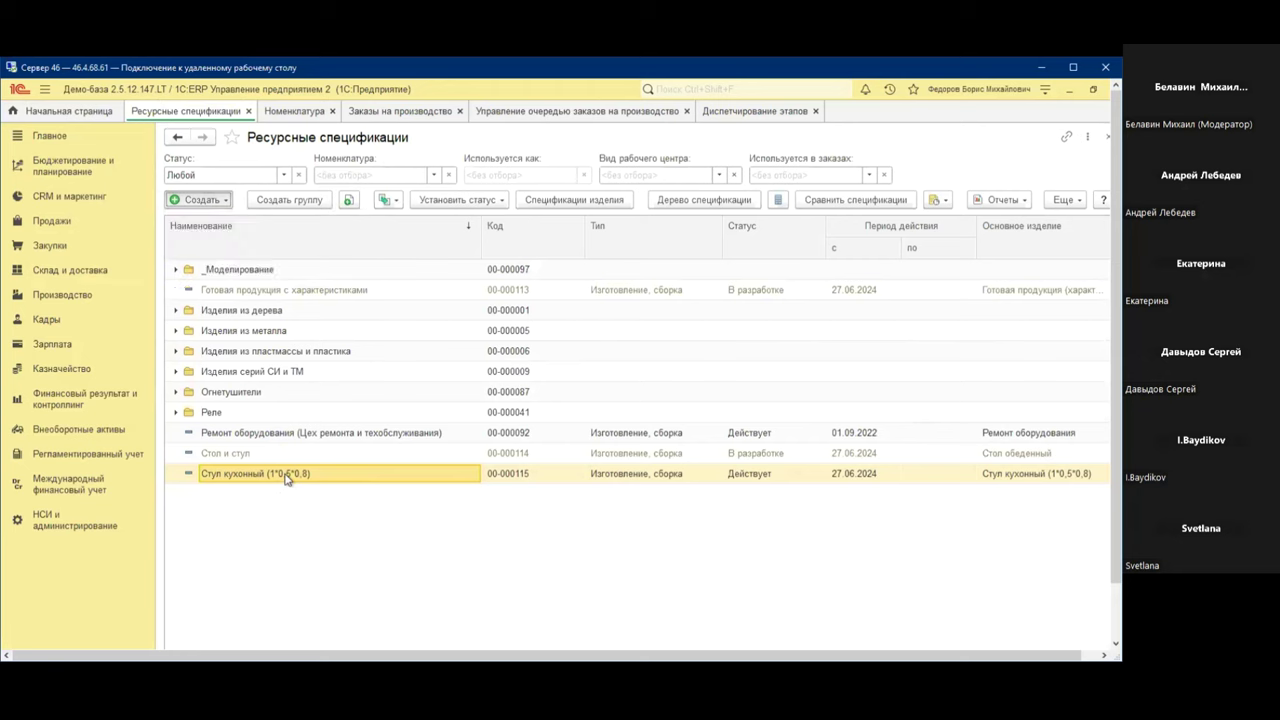
key("Delete")
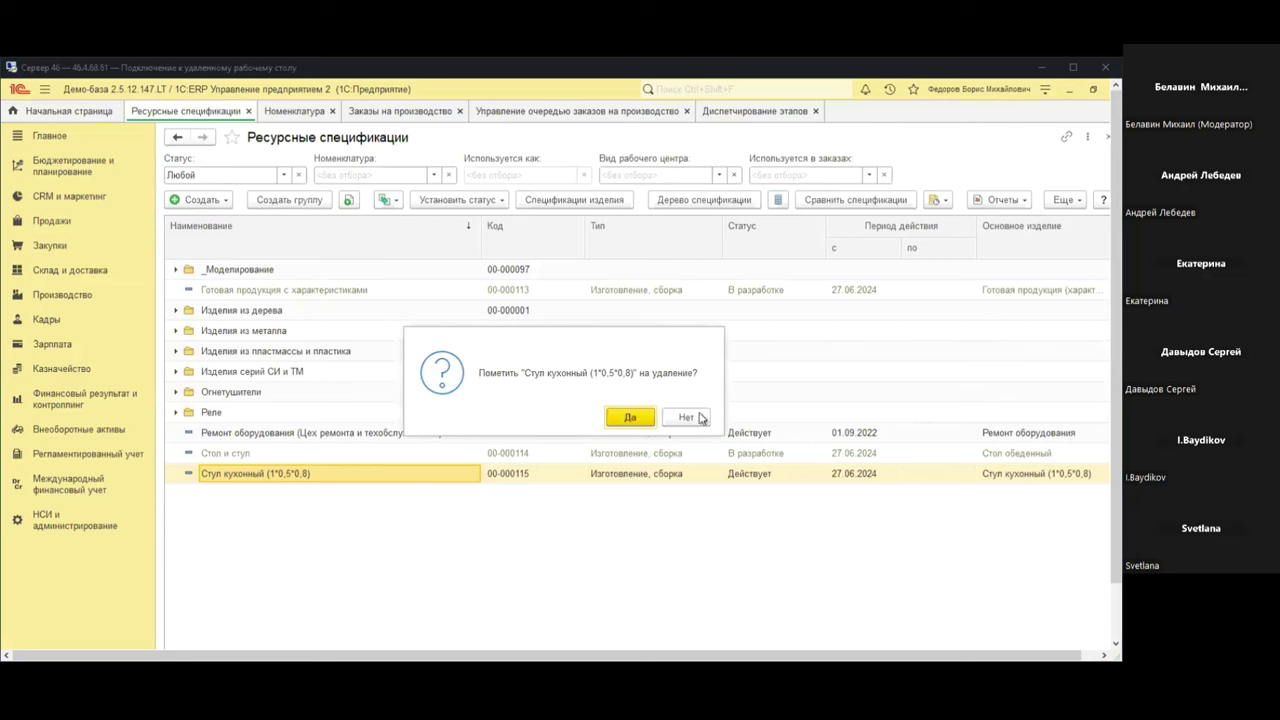
left_click(686, 419)
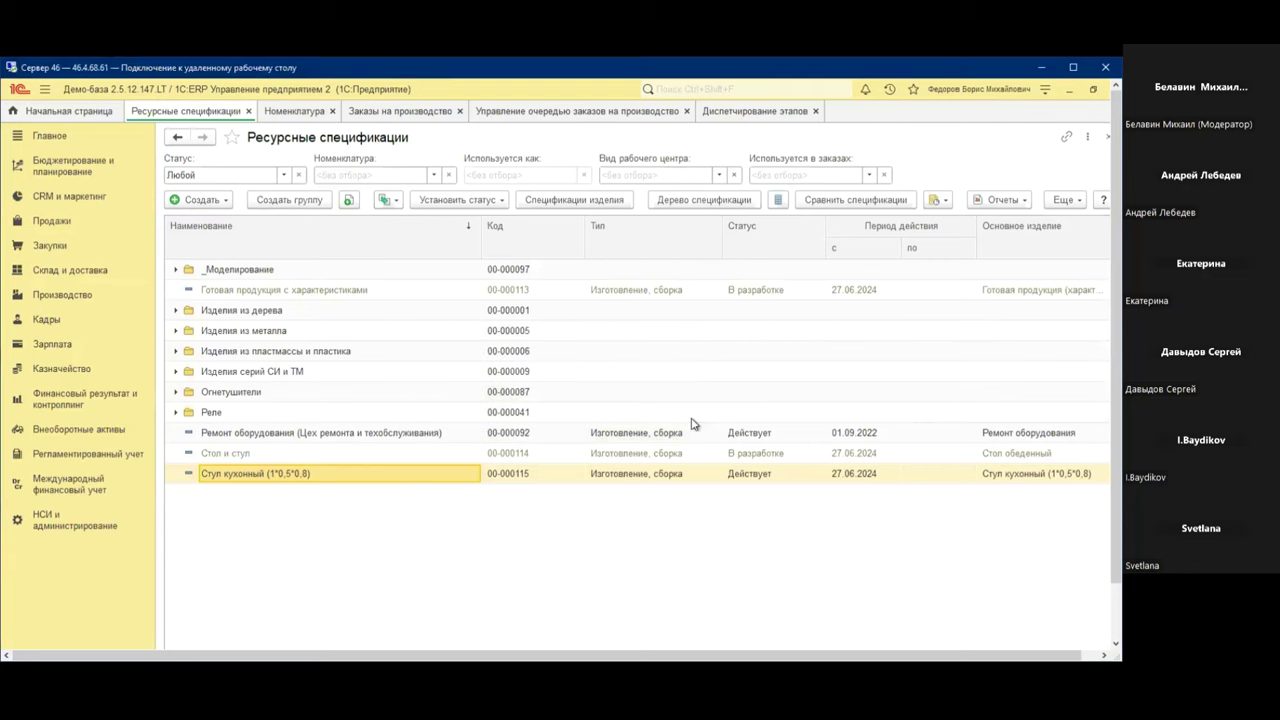
Copy the Стул кухонный (1*0,5*0,8) resource specification and check the Древесина quantity formula in the copy
right_click(262, 476)
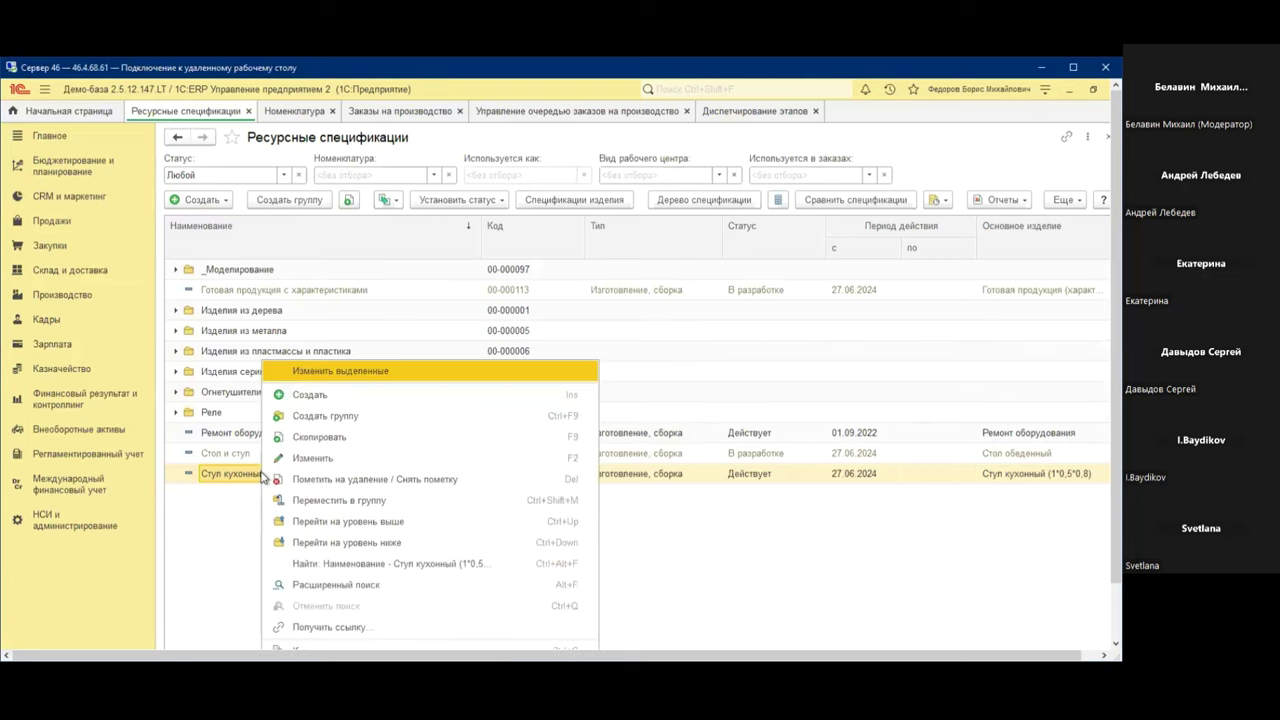
left_click(320, 438)
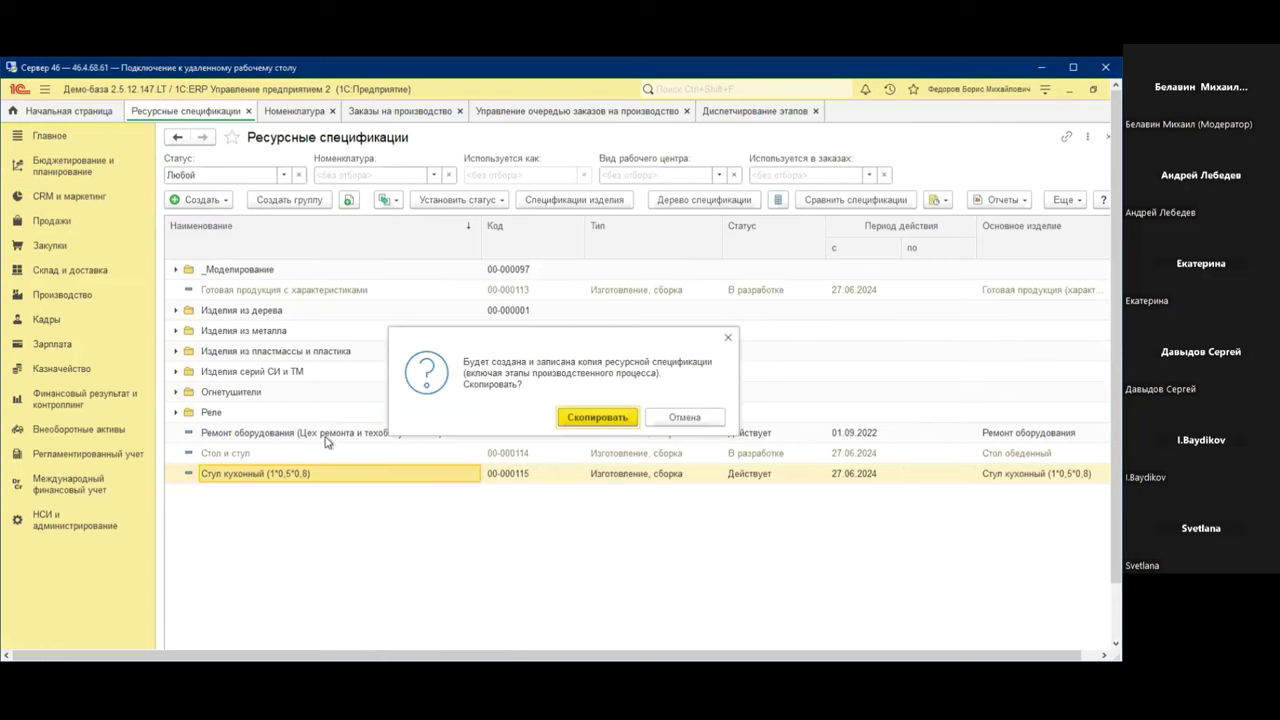
left_click(603, 425)
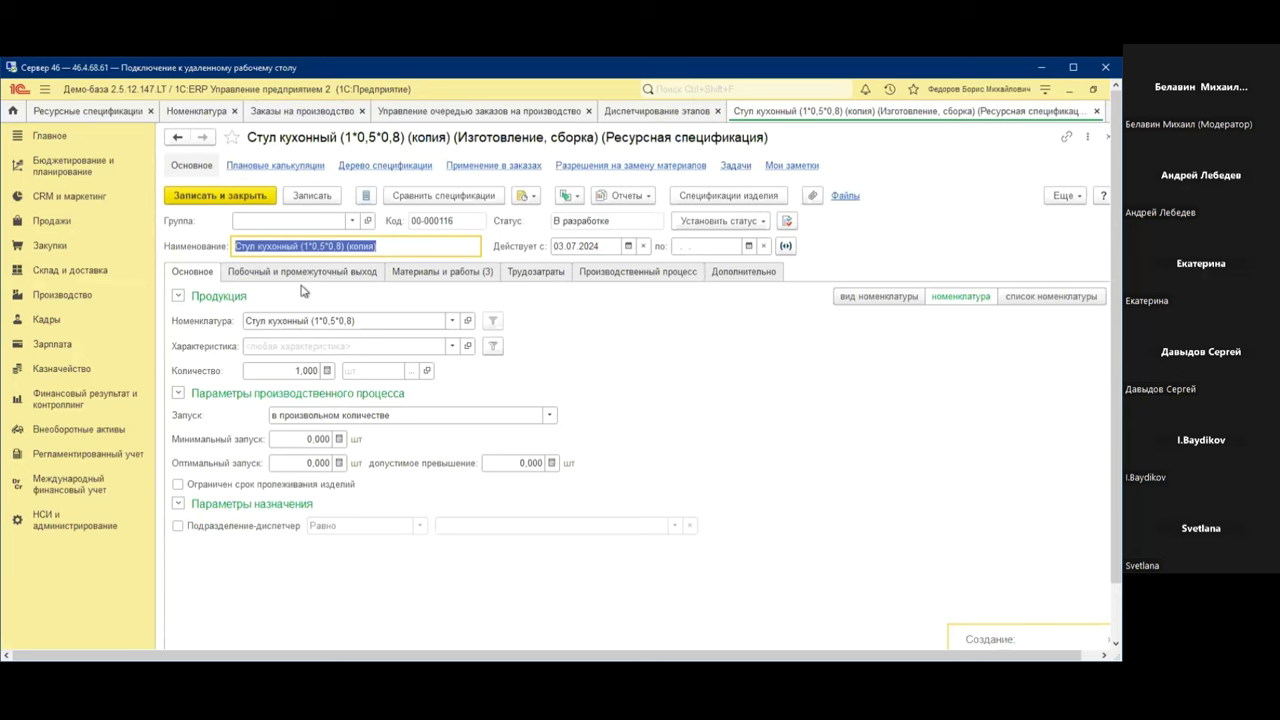
left_click(453, 273)
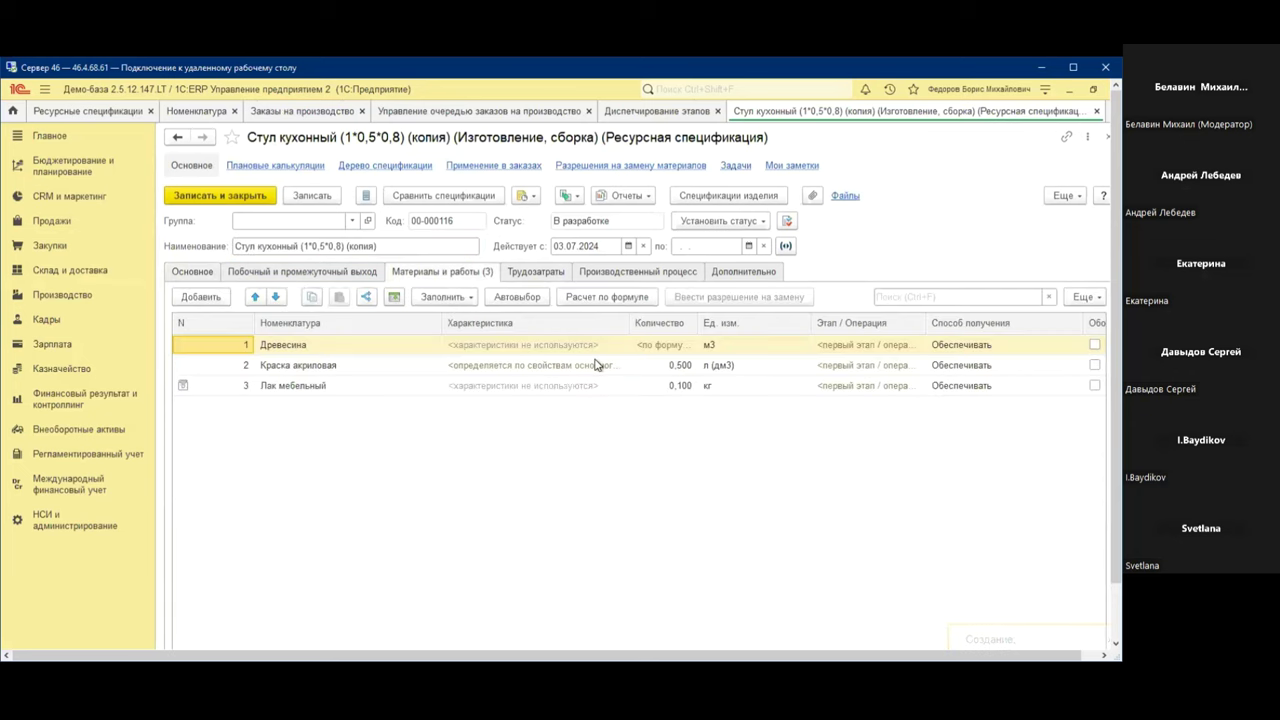
left_click(607, 297)
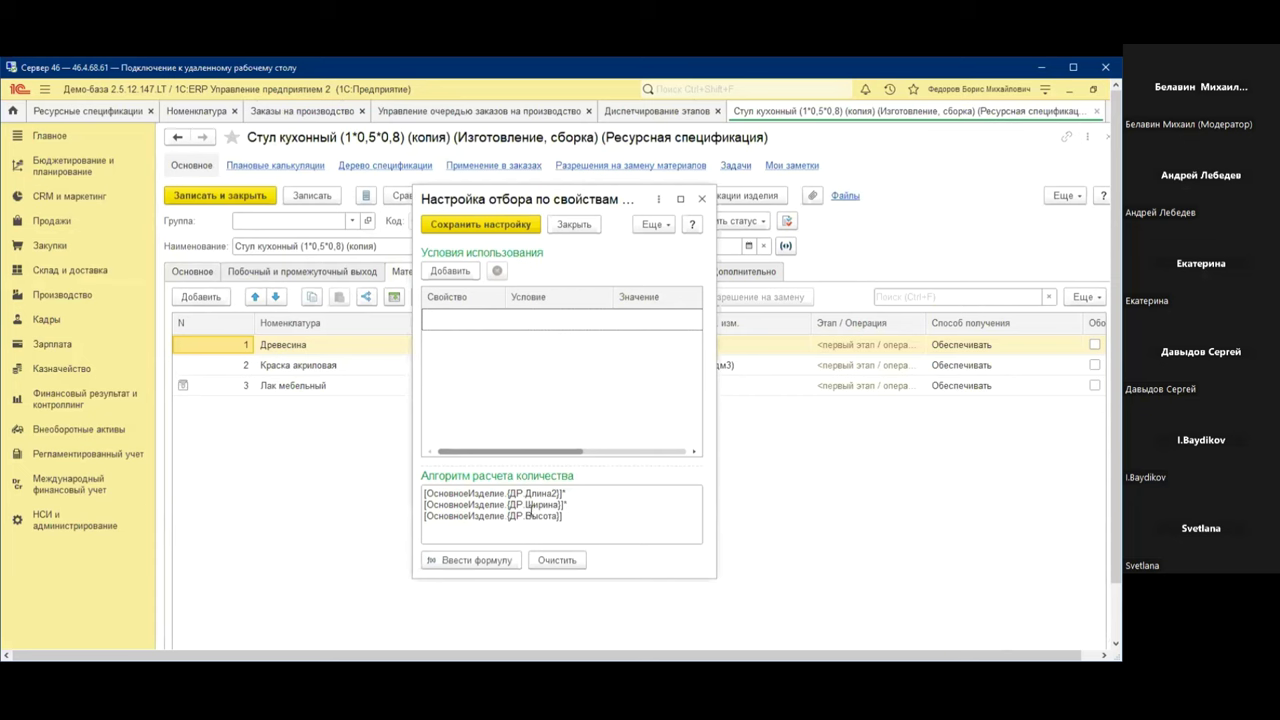
left_click(703, 200)
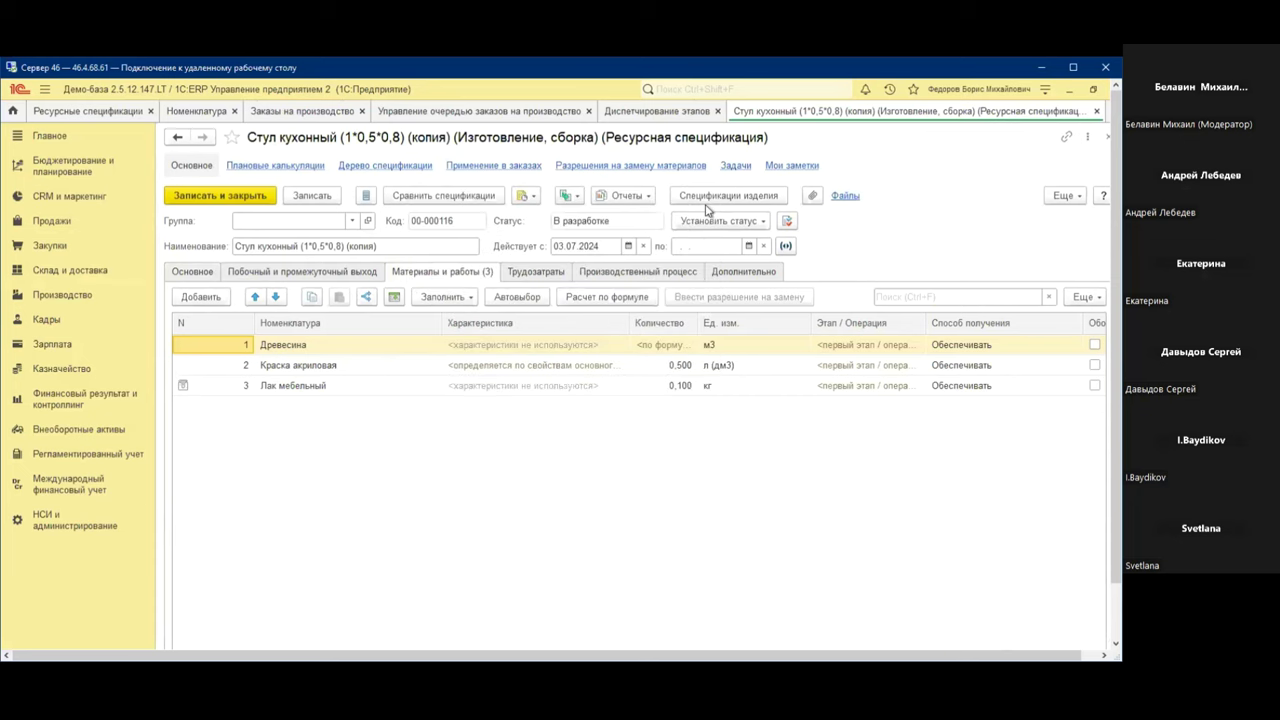
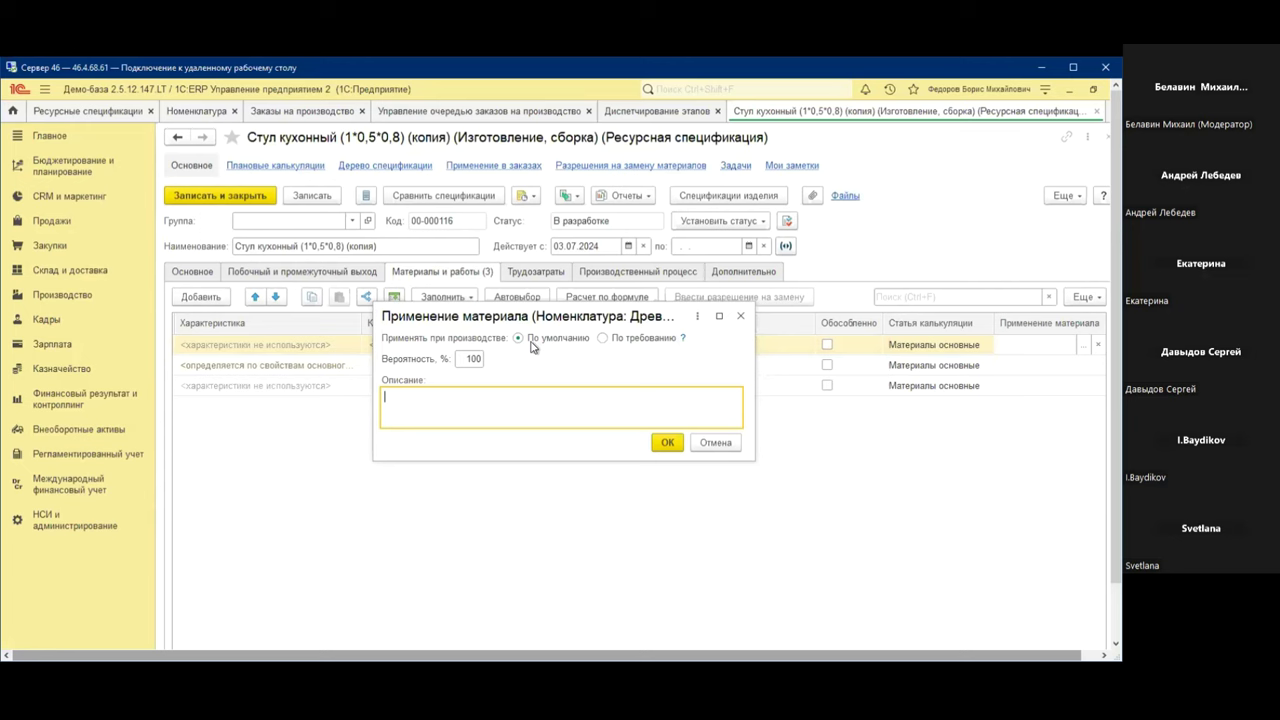
Set the Древесина material usage to По умолчанию with a probability of 90% in the copied specification
left_click(604, 339)
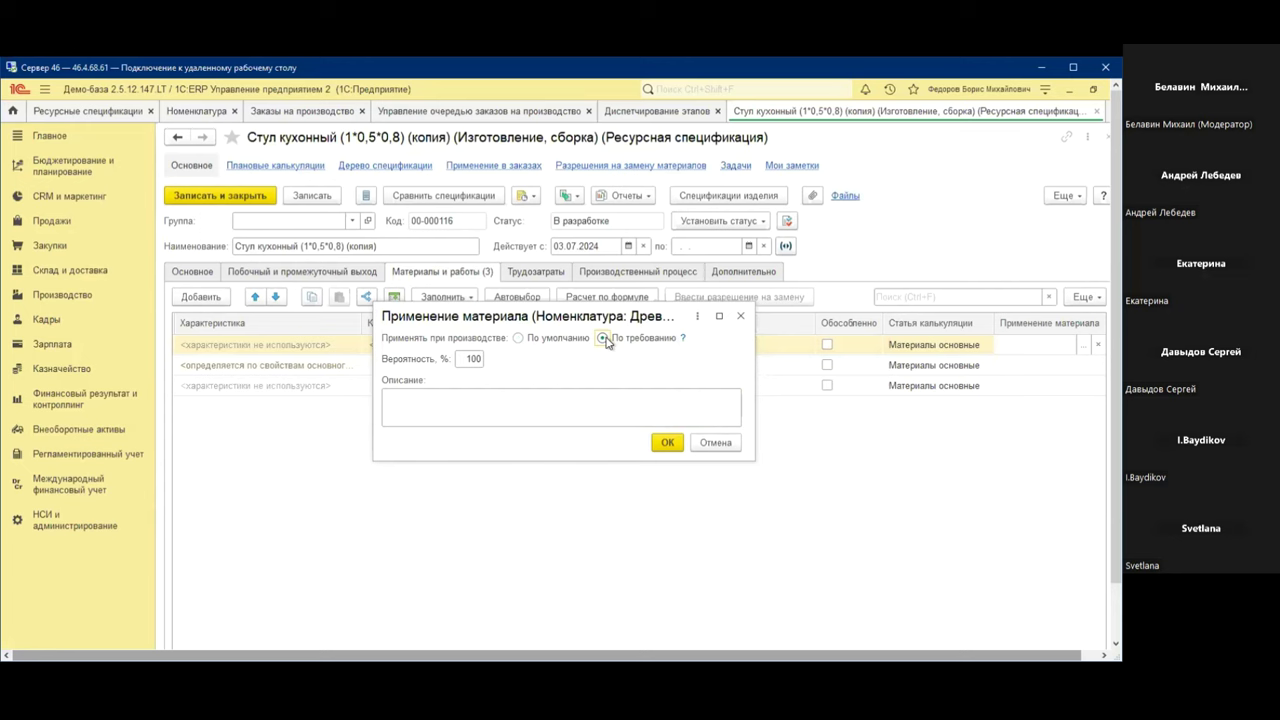
left_click(740, 316)
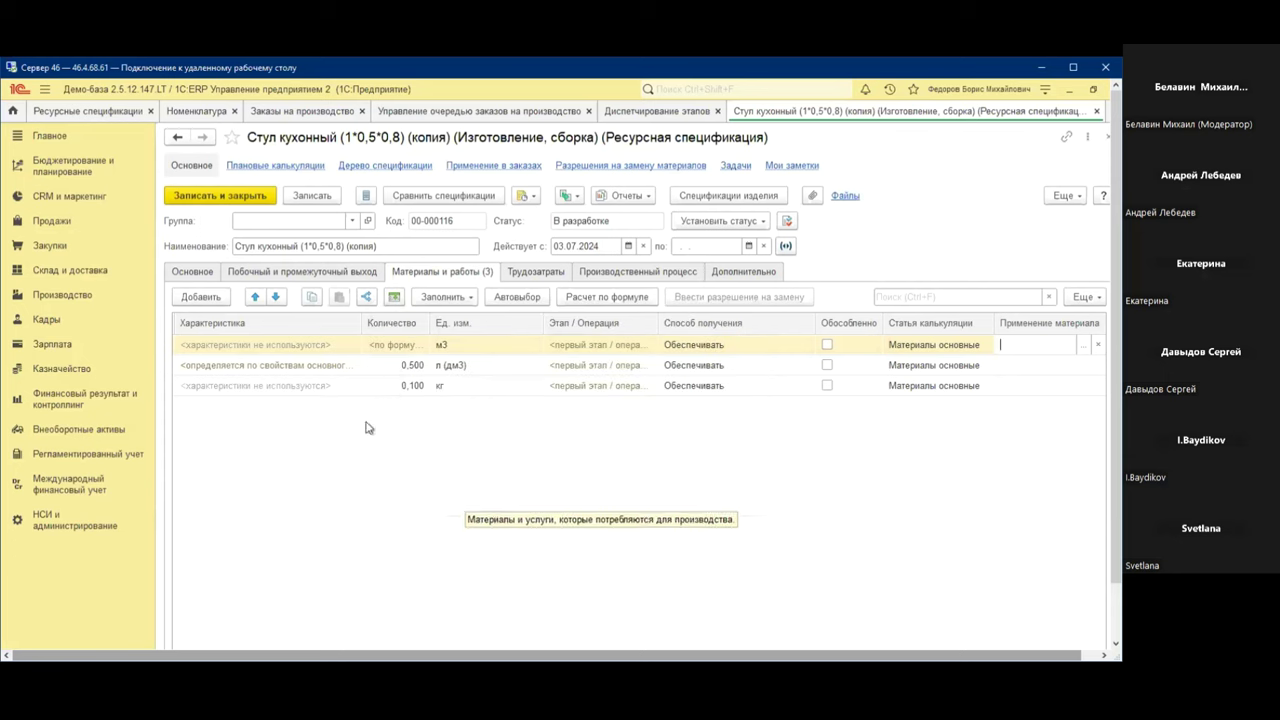
left_click(1083, 346)
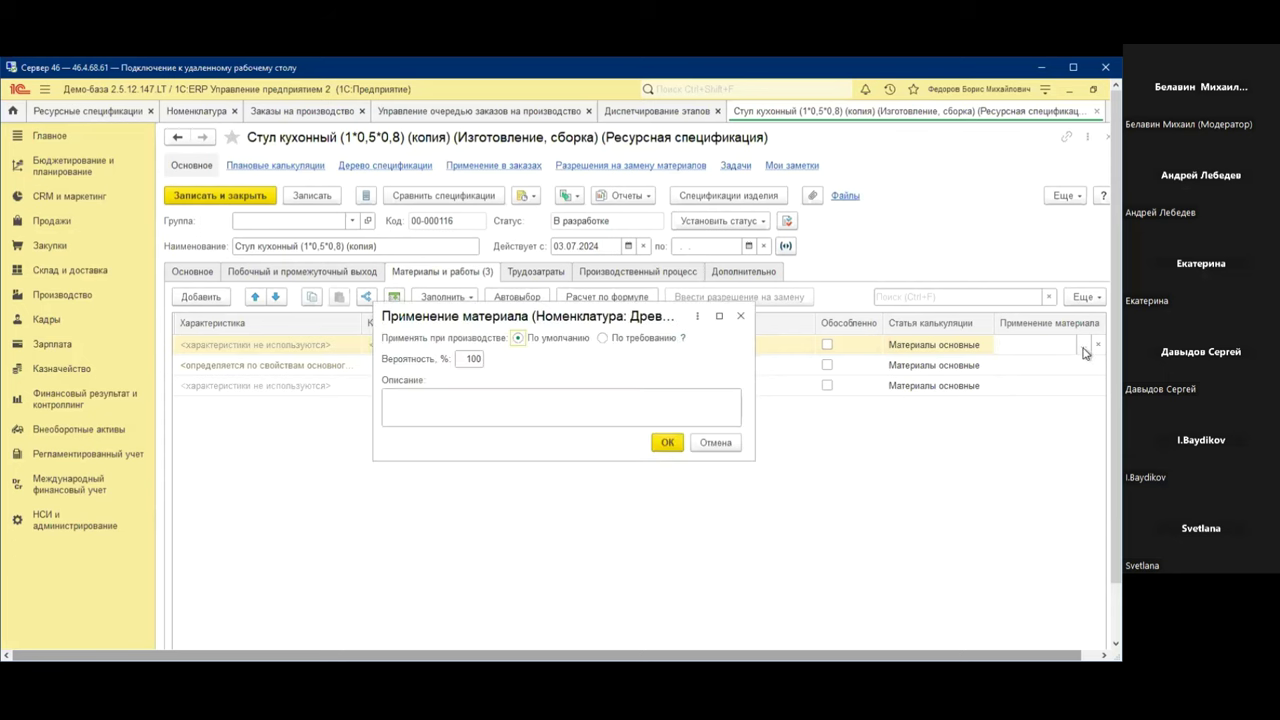
left_click_drag(465, 359, 491, 370)
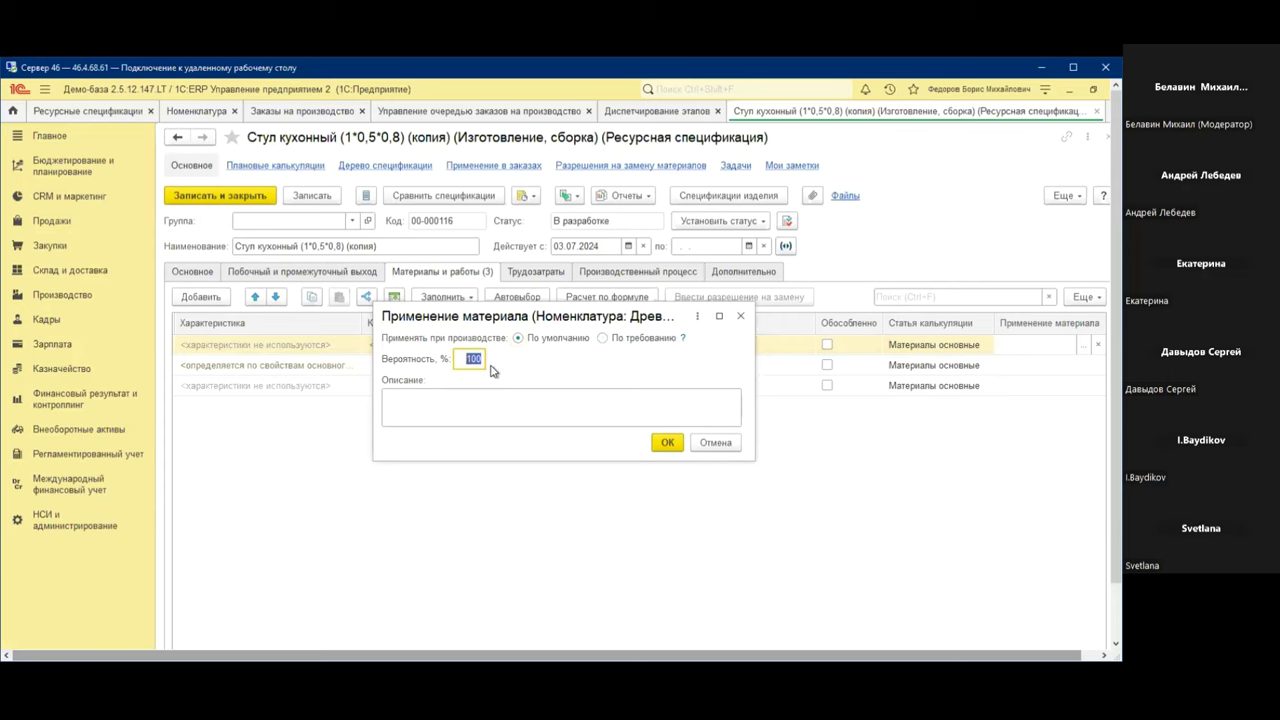
left_click(573, 417)
left_click(668, 443)
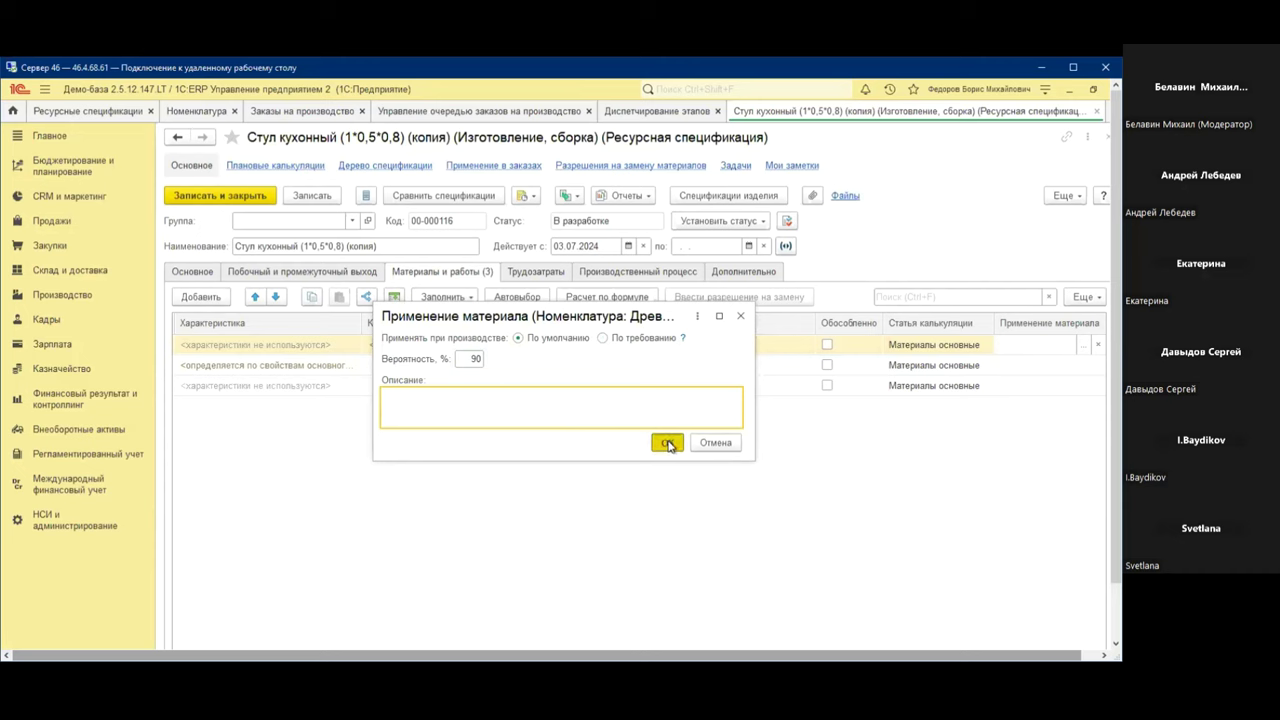
Add a material row to the copied specification and list the items of the Материалы type for it
right_click(321, 348)
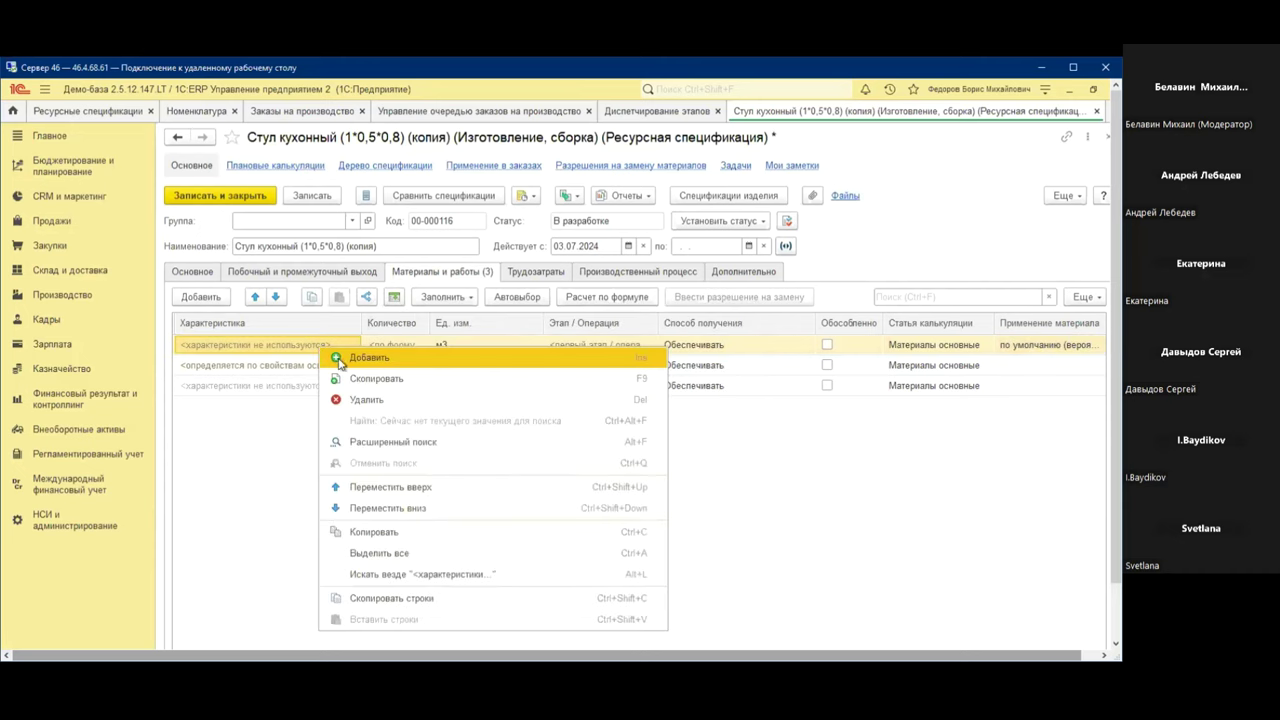
left_click(338, 360)
left_click(437, 517)
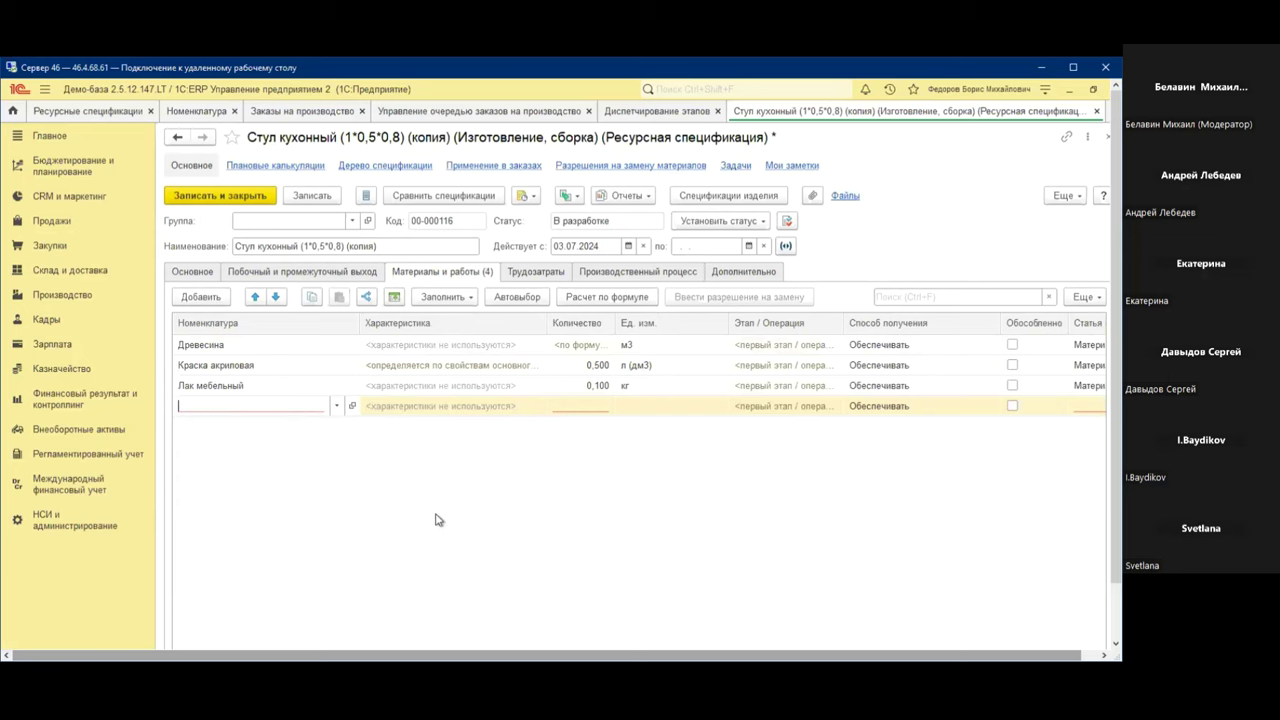
left_click(341, 408)
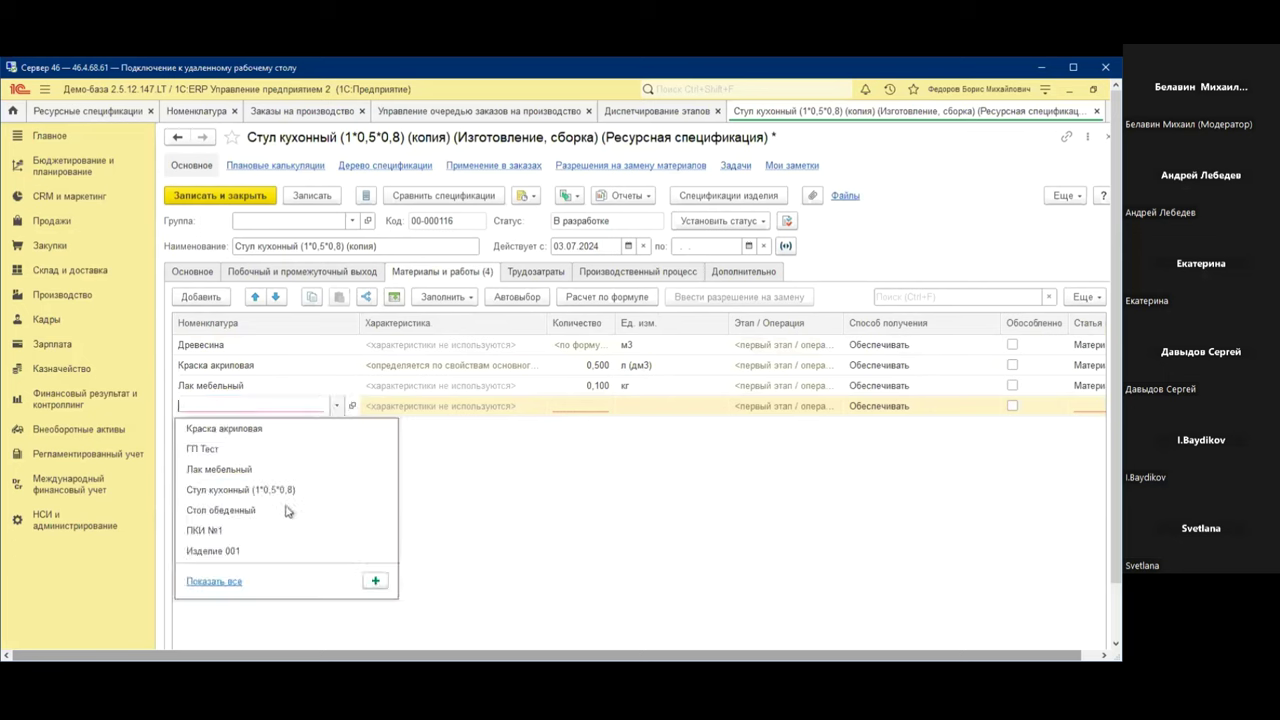
left_click(337, 407)
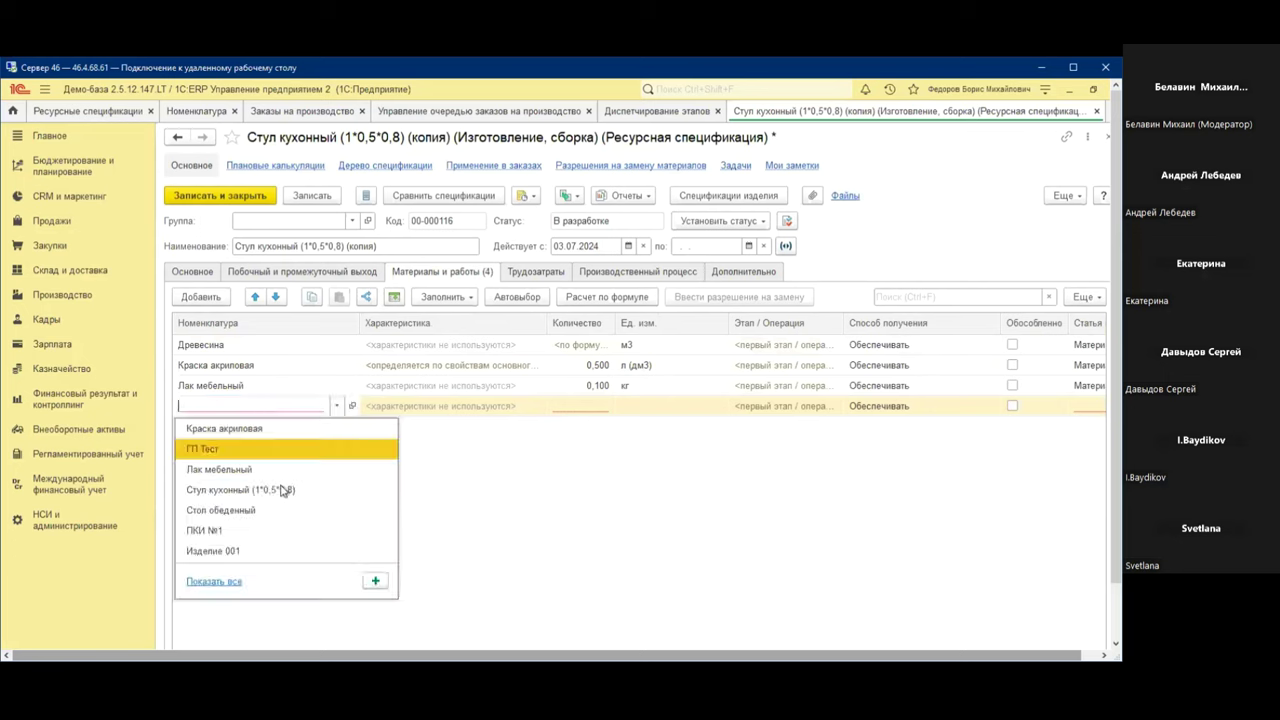
left_click(226, 580)
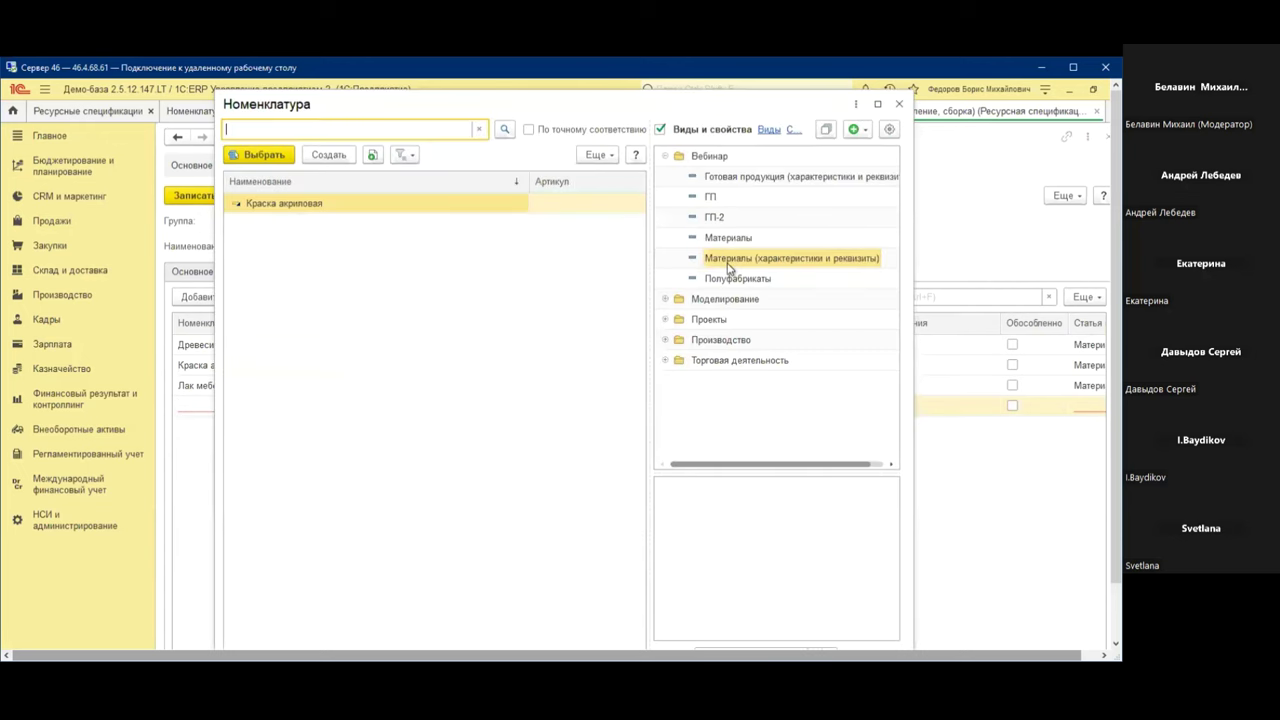
left_click(728, 241)
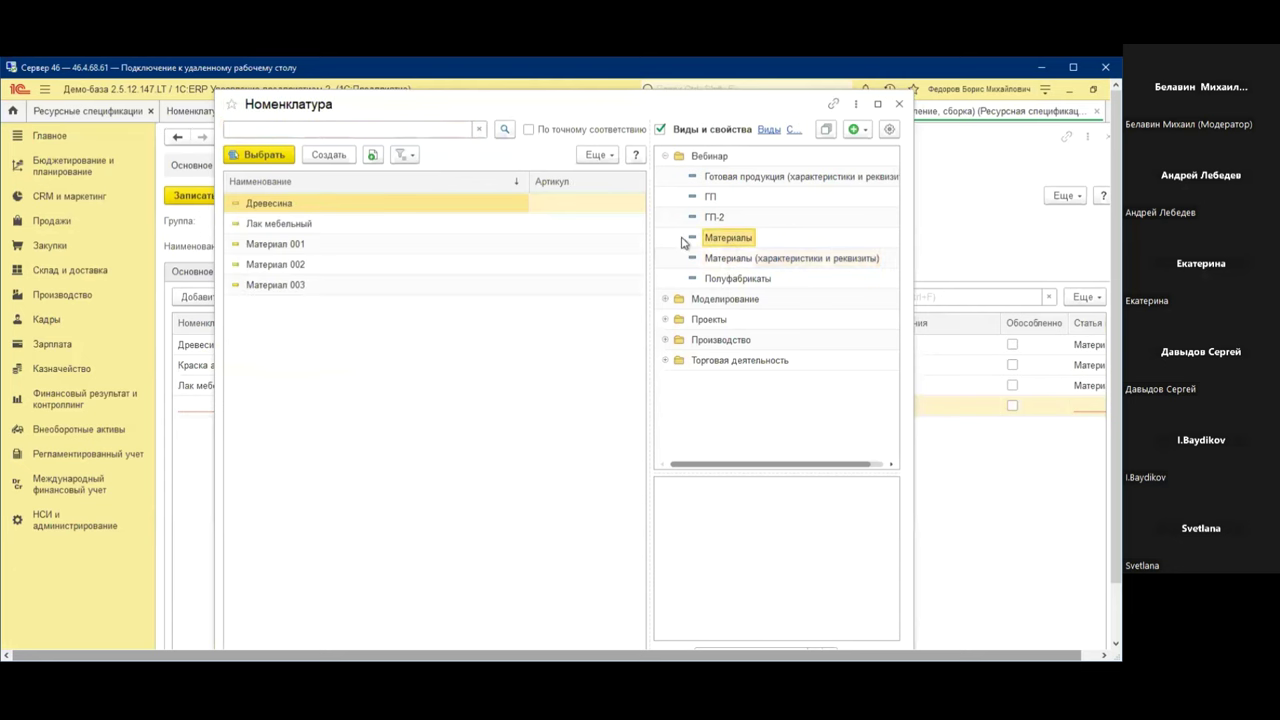
Copy the Древесина item as Древесина 2 сорт, save it, and select it for the new material row
right_click(342, 205)
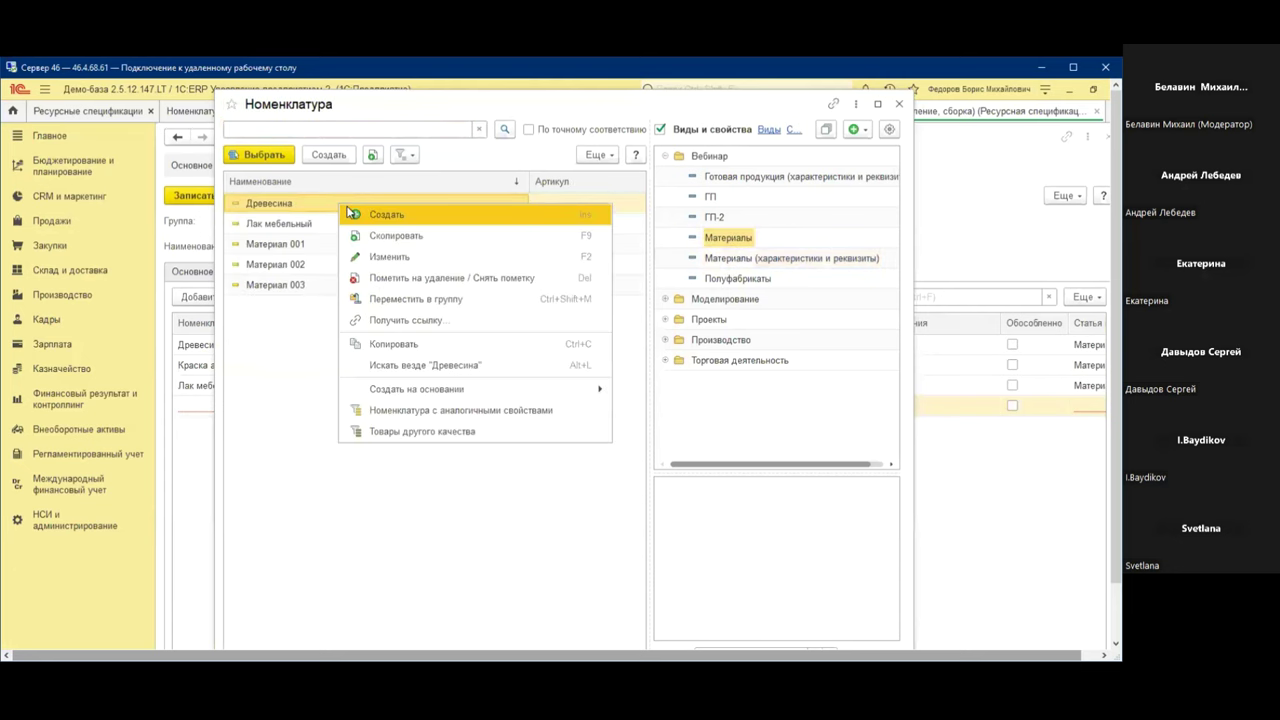
left_click(403, 236)
left_click(376, 261)
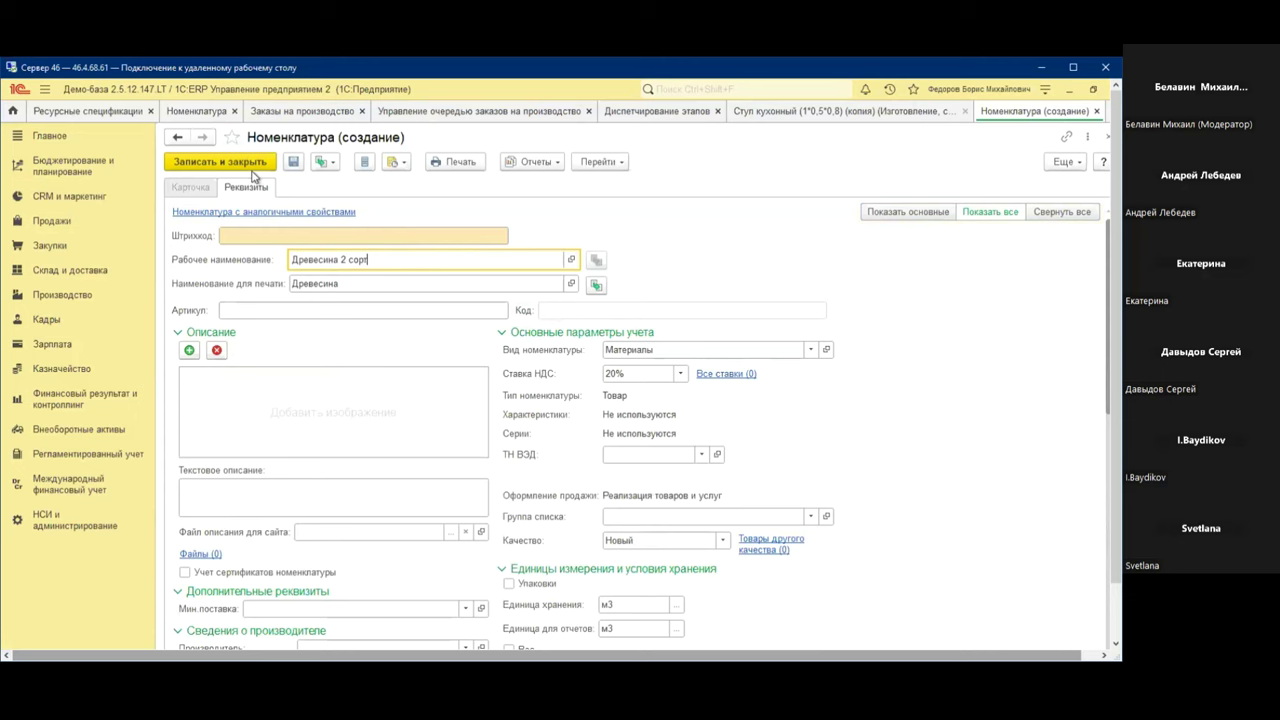
left_click(243, 163)
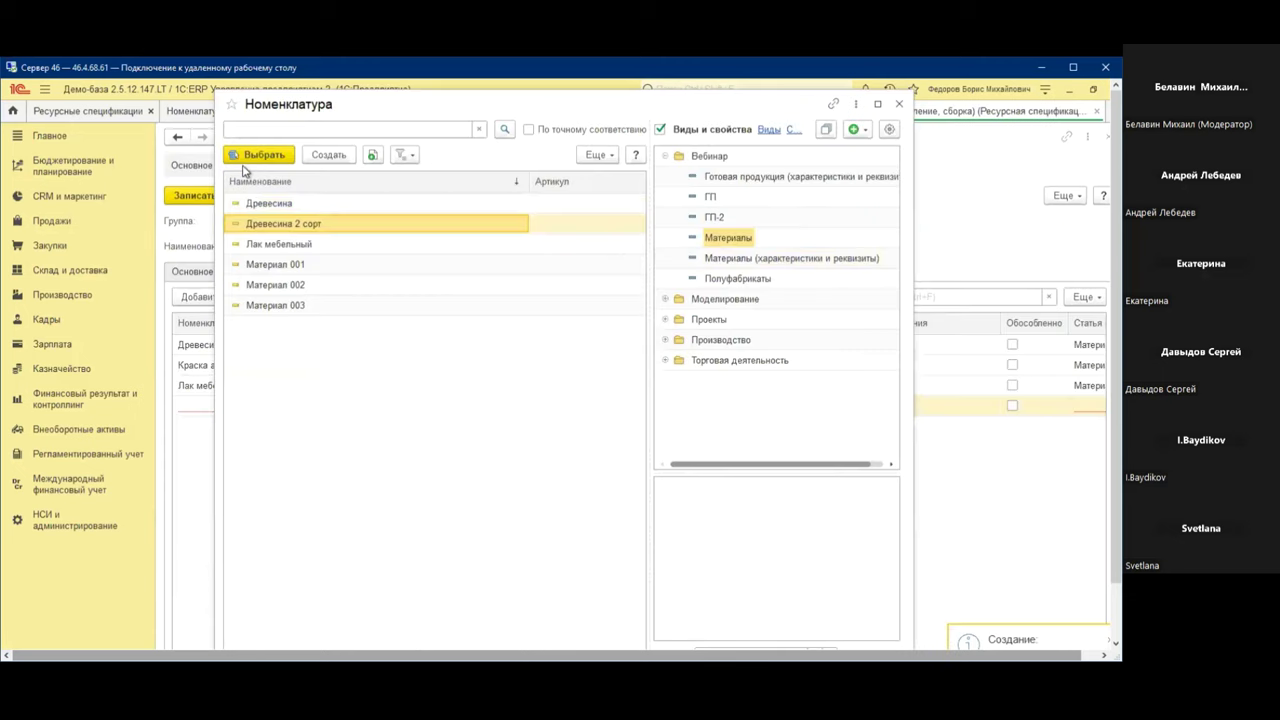
left_click(262, 157)
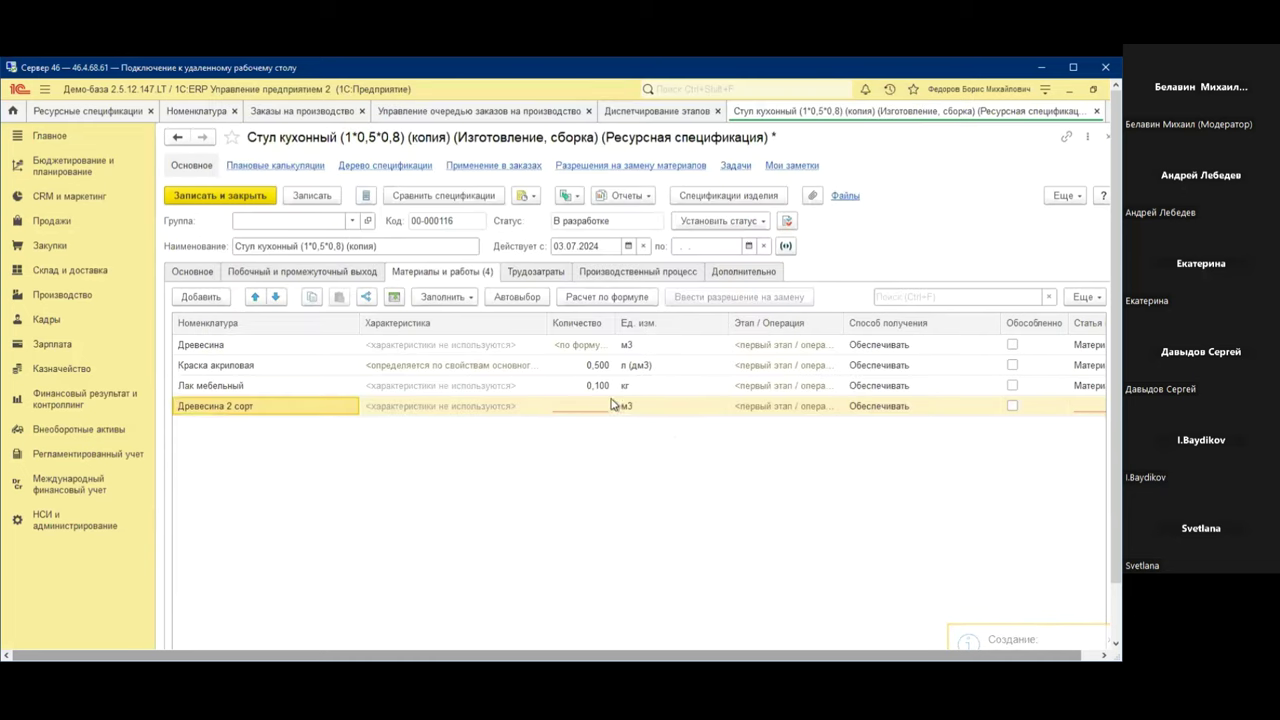
Set the Древесина 2 сорт quantity to 0,6 m3 and move its row directly below Древесина
left_click(583, 406)
type("0")
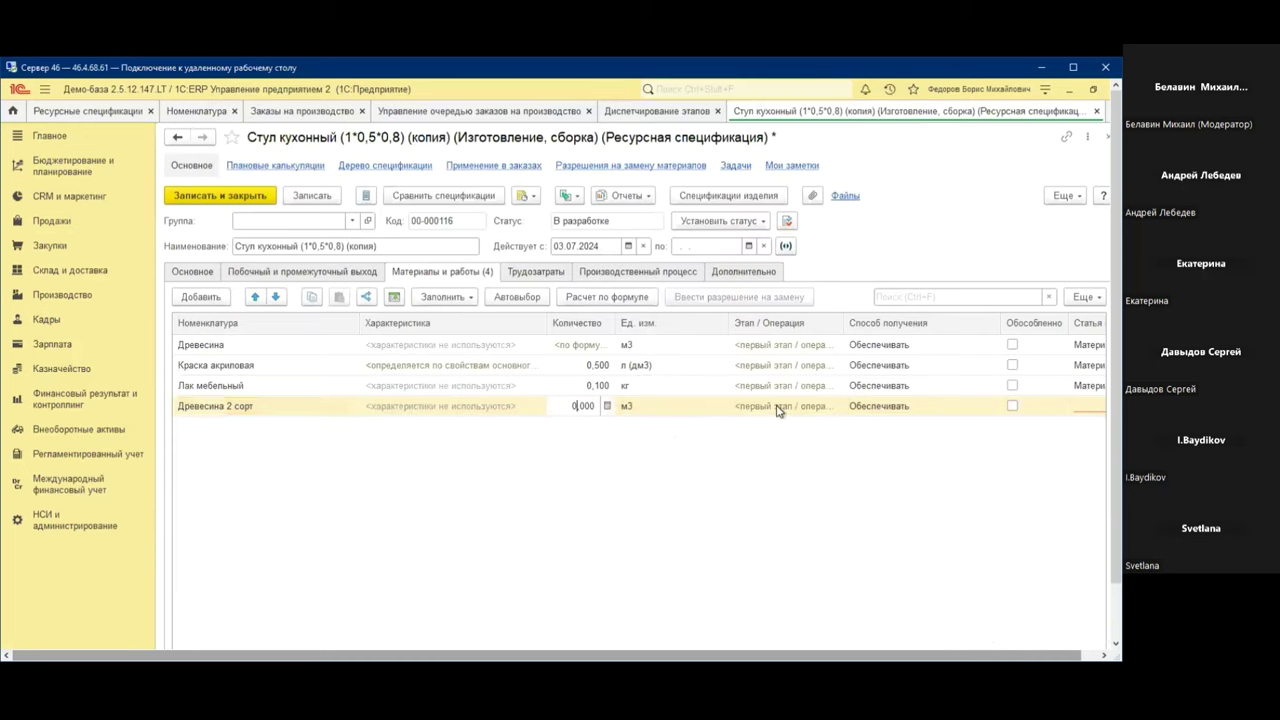
type(",6")
key("Return")
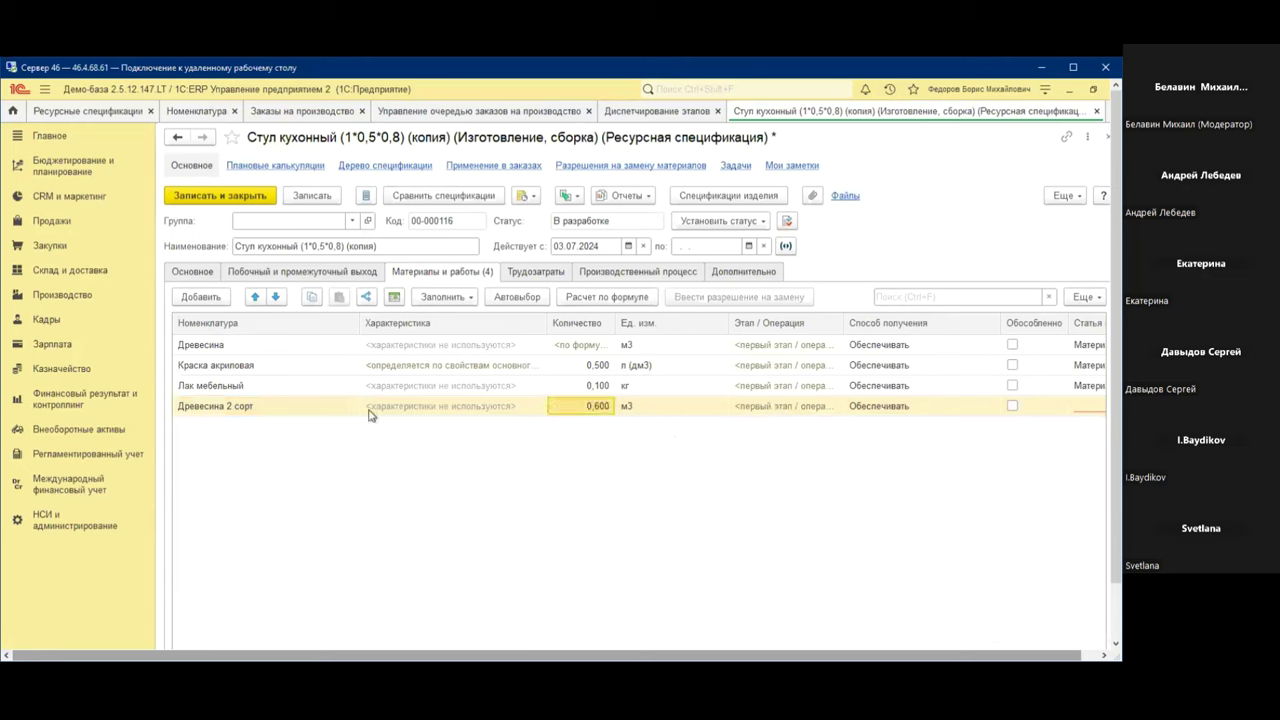
left_click(310, 408)
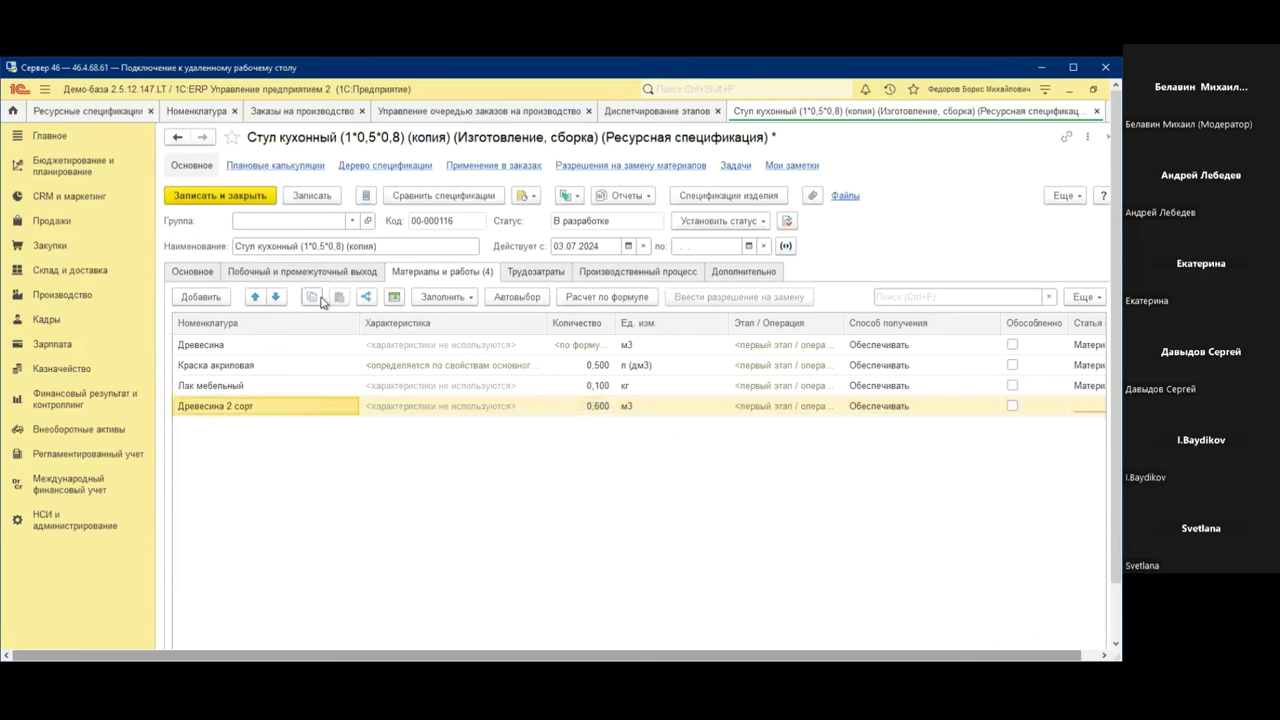
left_click(255, 296)
left_click(255, 296)
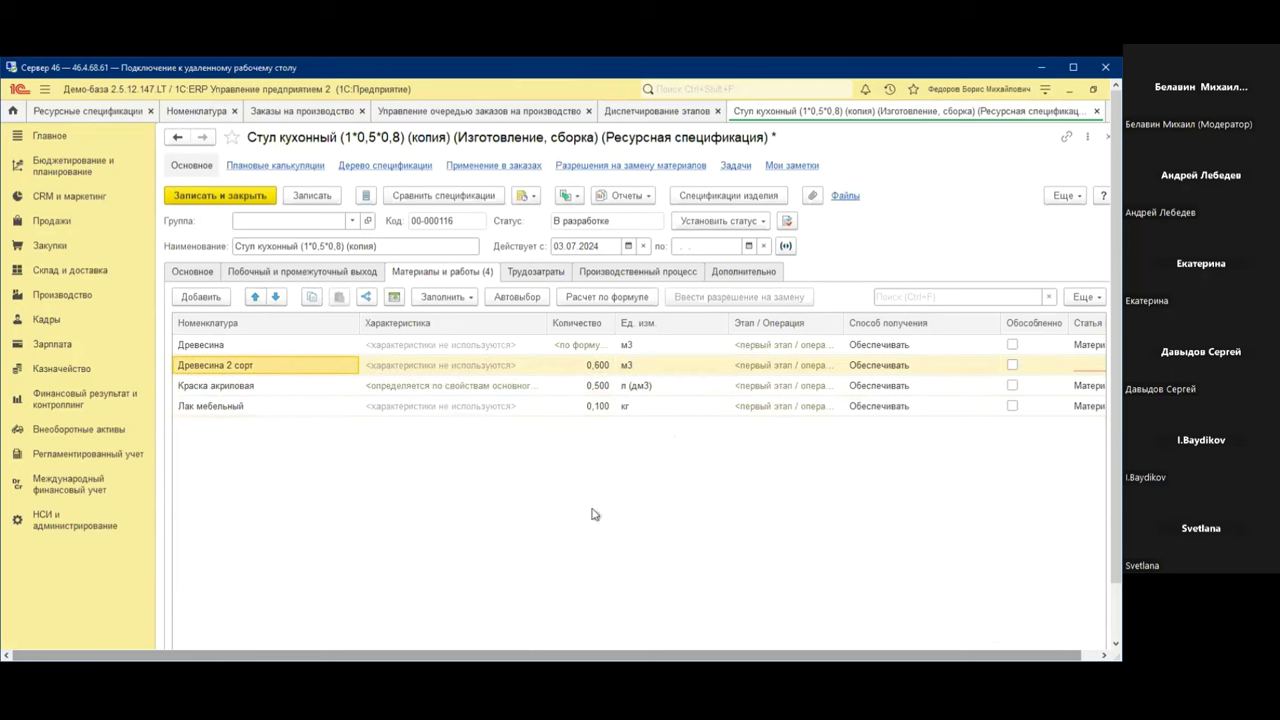
Assign the Материалы основные costing item to the Древесина 2 сорт row
left_click(1092, 370)
left_click(1092, 368)
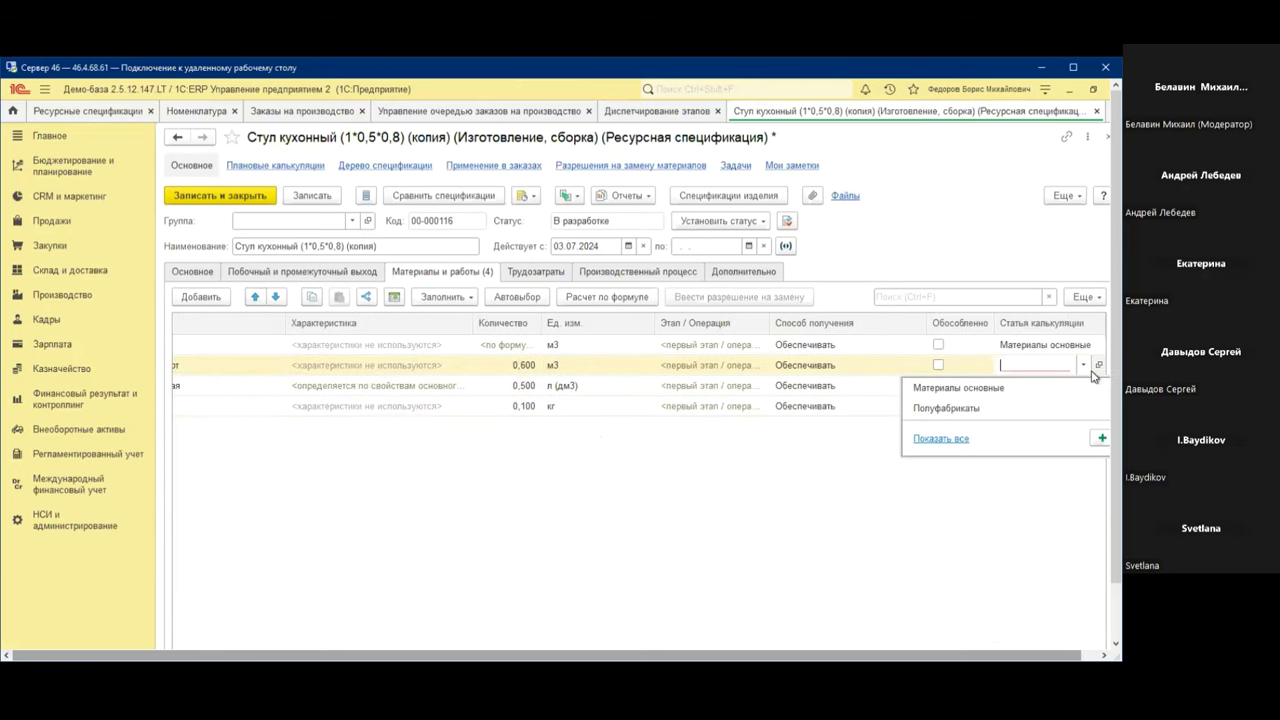
left_click(968, 386)
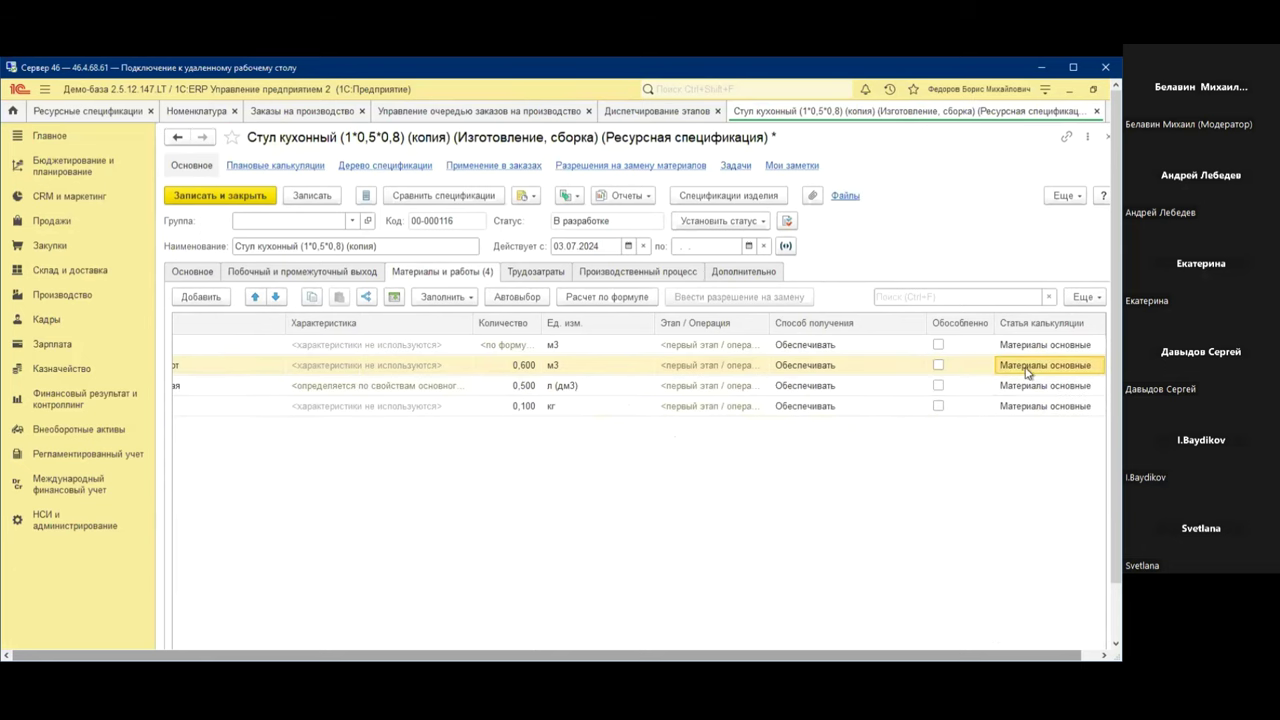
key("Tab")
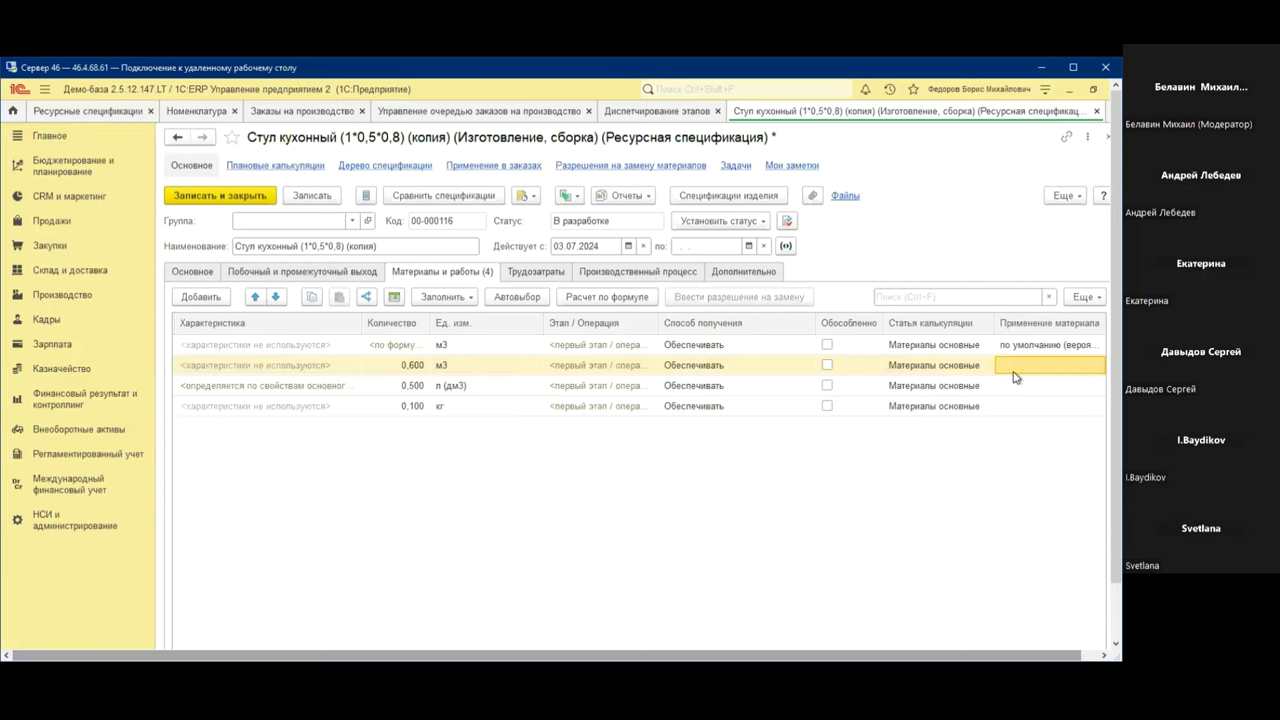
Set the Древесина 2 сорт material usage to По требованию with a probability of 10%
left_click(1015, 376)
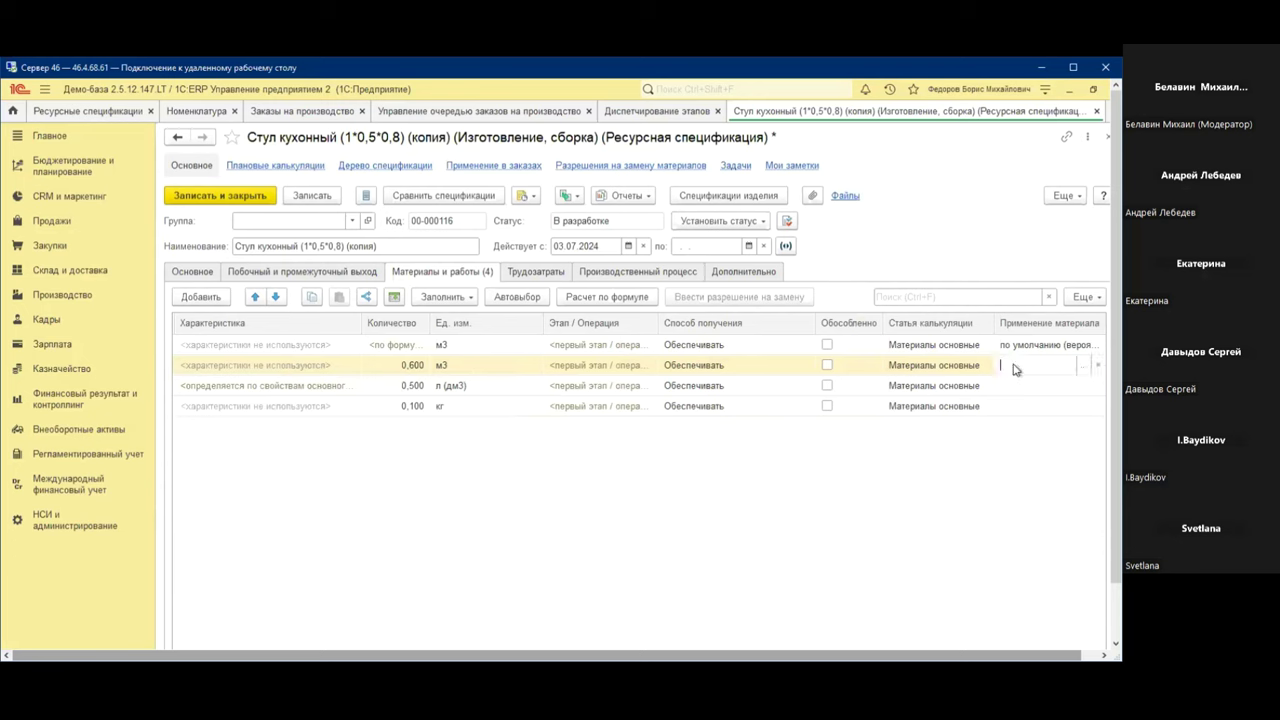
left_click(1083, 367)
left_click(603, 338)
key("Tab")
type("10")
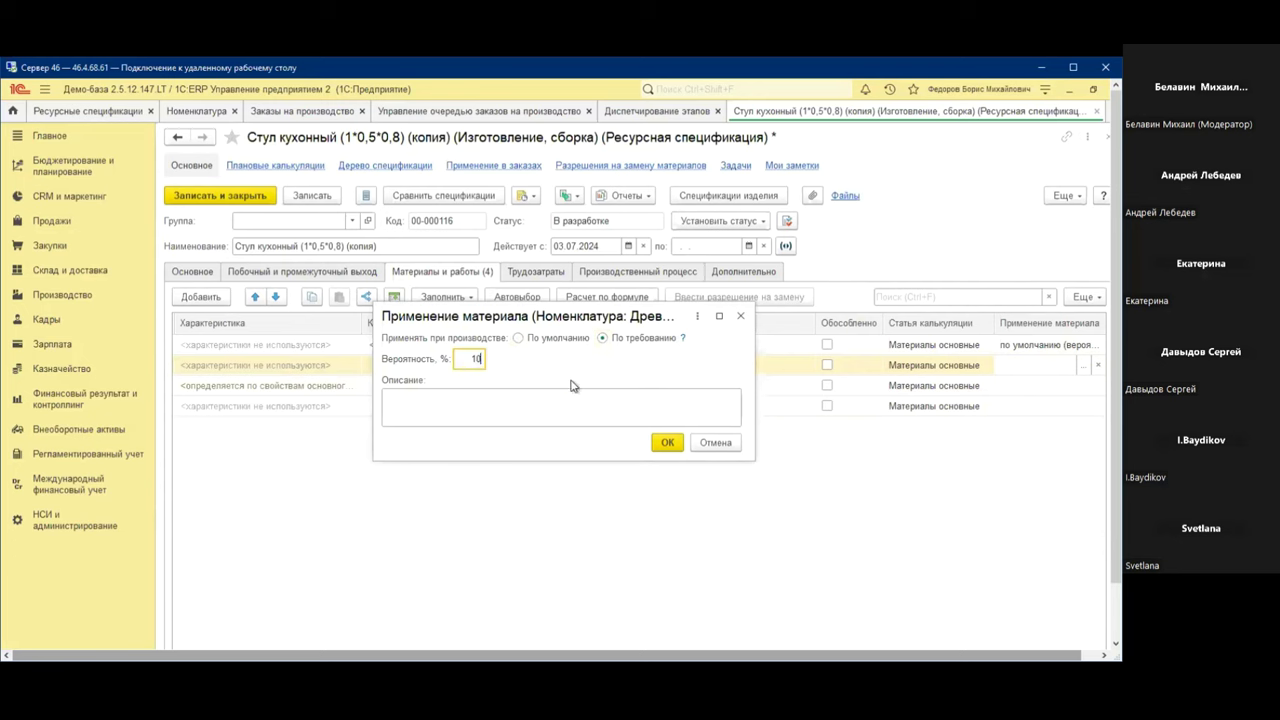
left_click(672, 443)
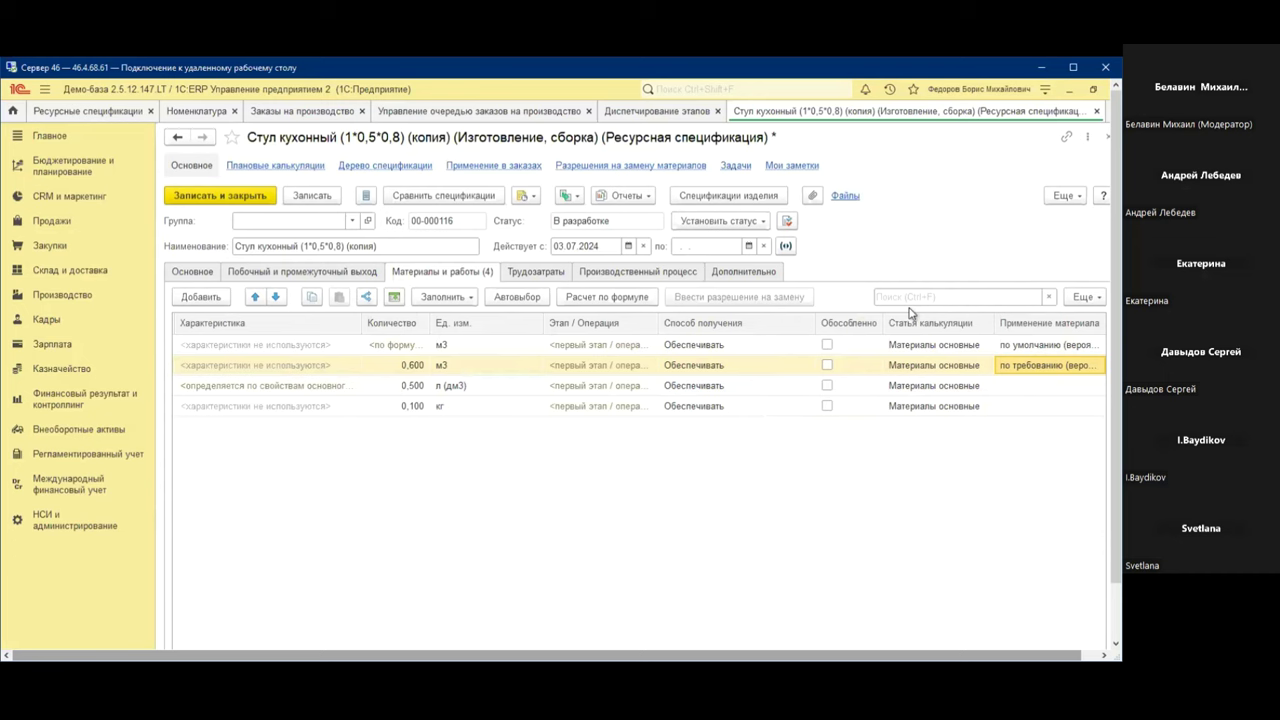
Set the copied specification's status to Действует, save and close it, and reopen it briefly to check its main data
left_click(721, 221)
left_click(765, 261)
left_click(226, 192)
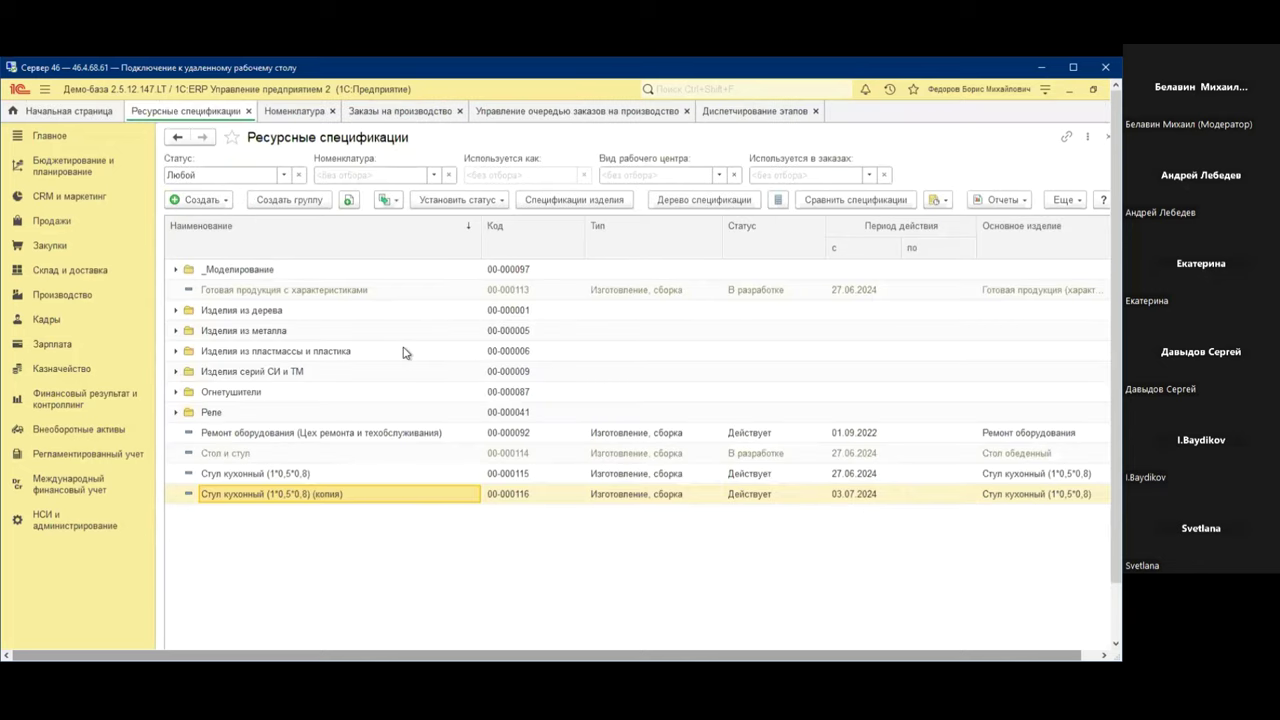
double_click(340, 494)
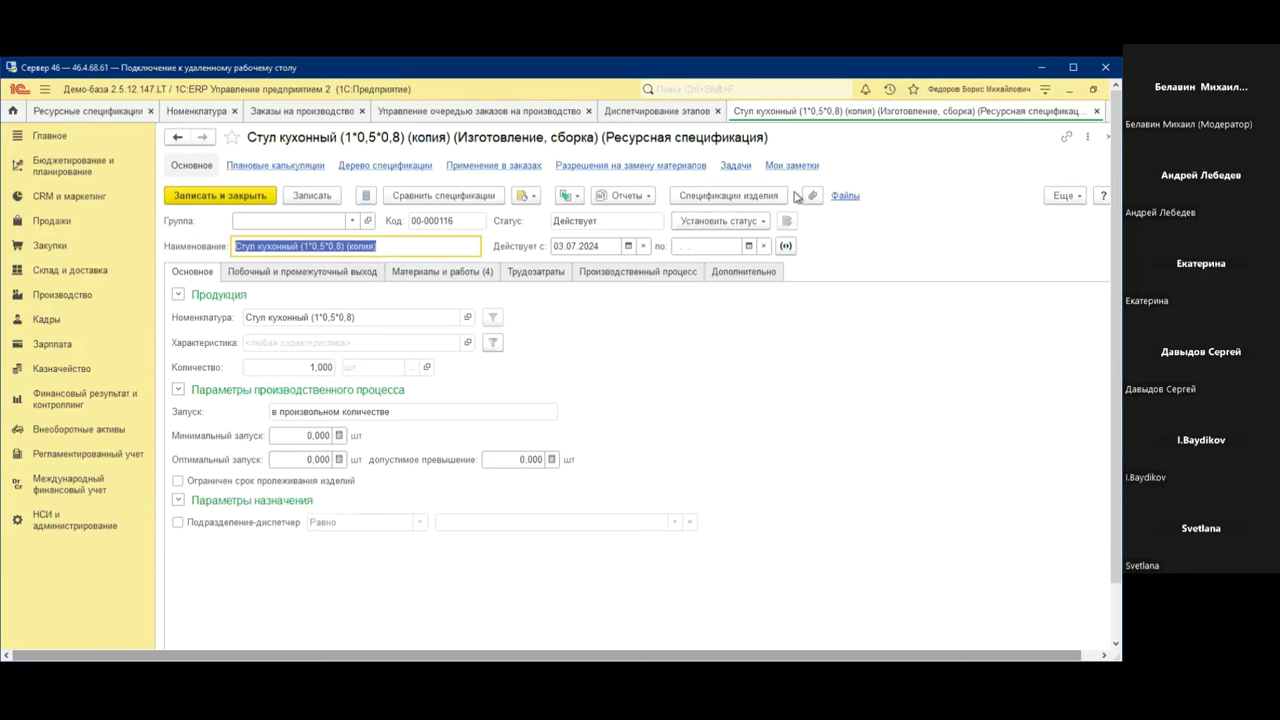
left_click(1097, 111)
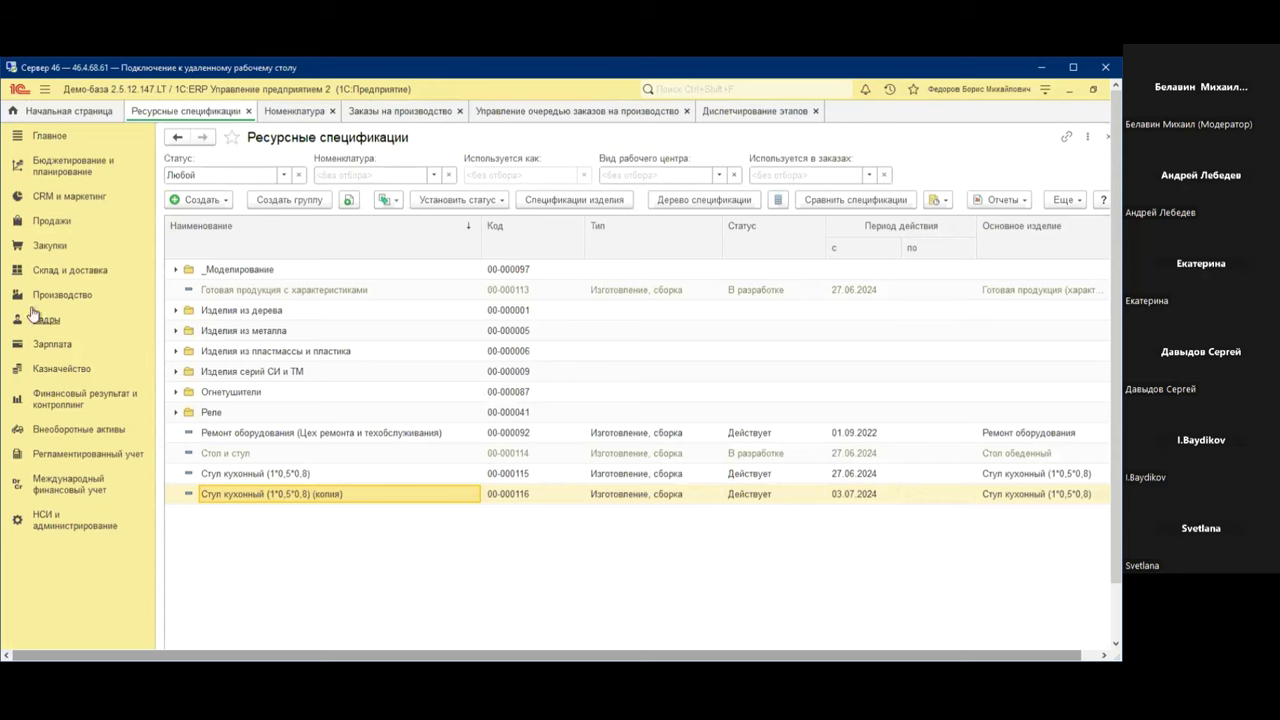
Mark the production stages of the 27.06.2024 order for deletion in the production order queue and confirm
left_click(62, 297)
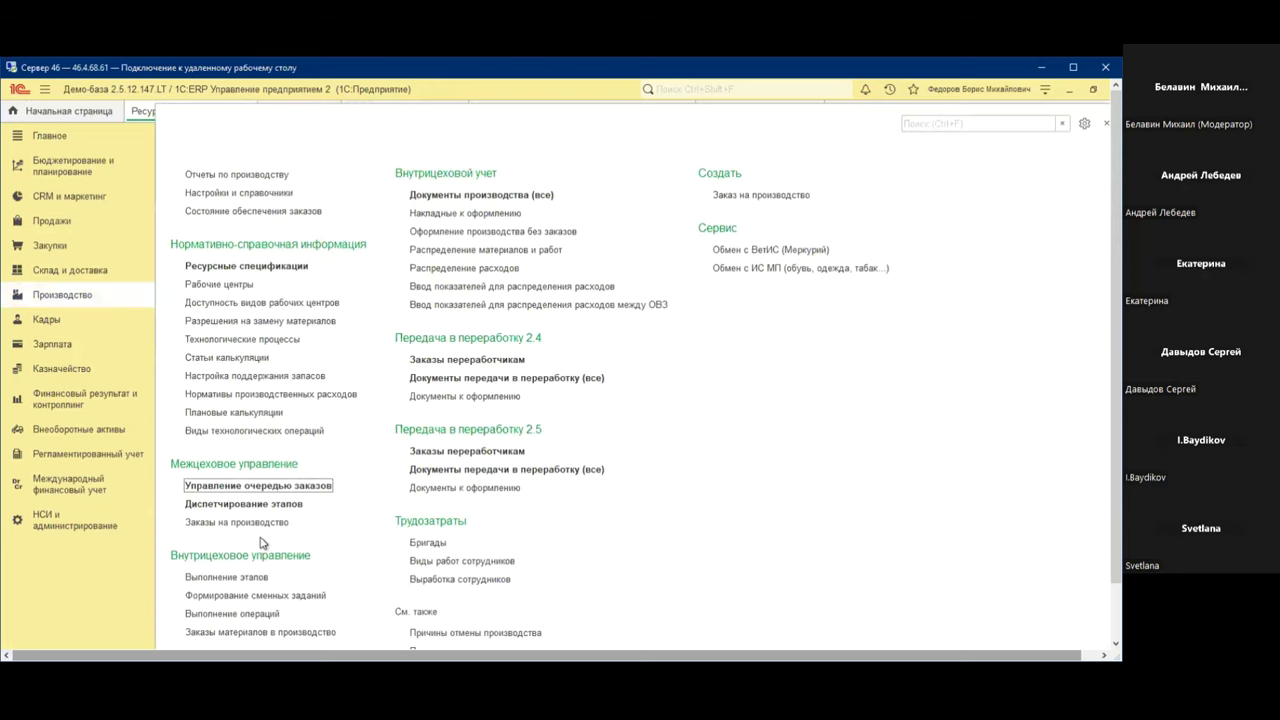
left_click(253, 486)
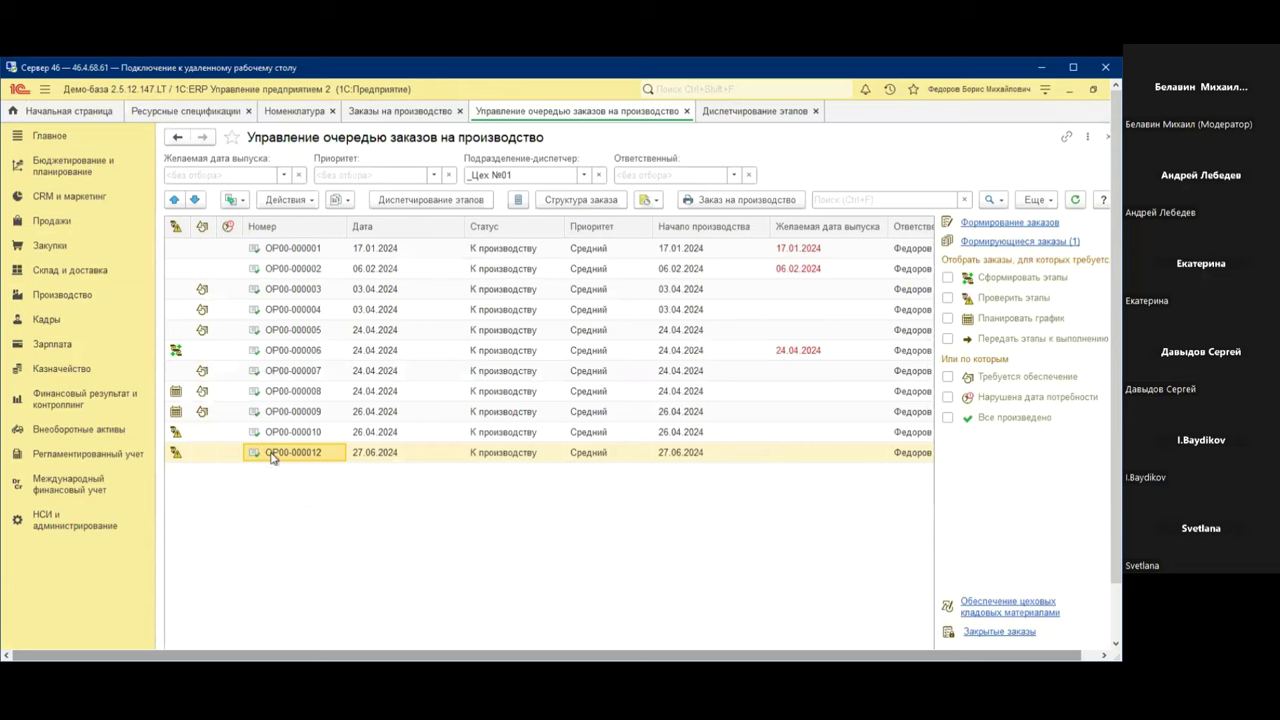
right_click(271, 457)
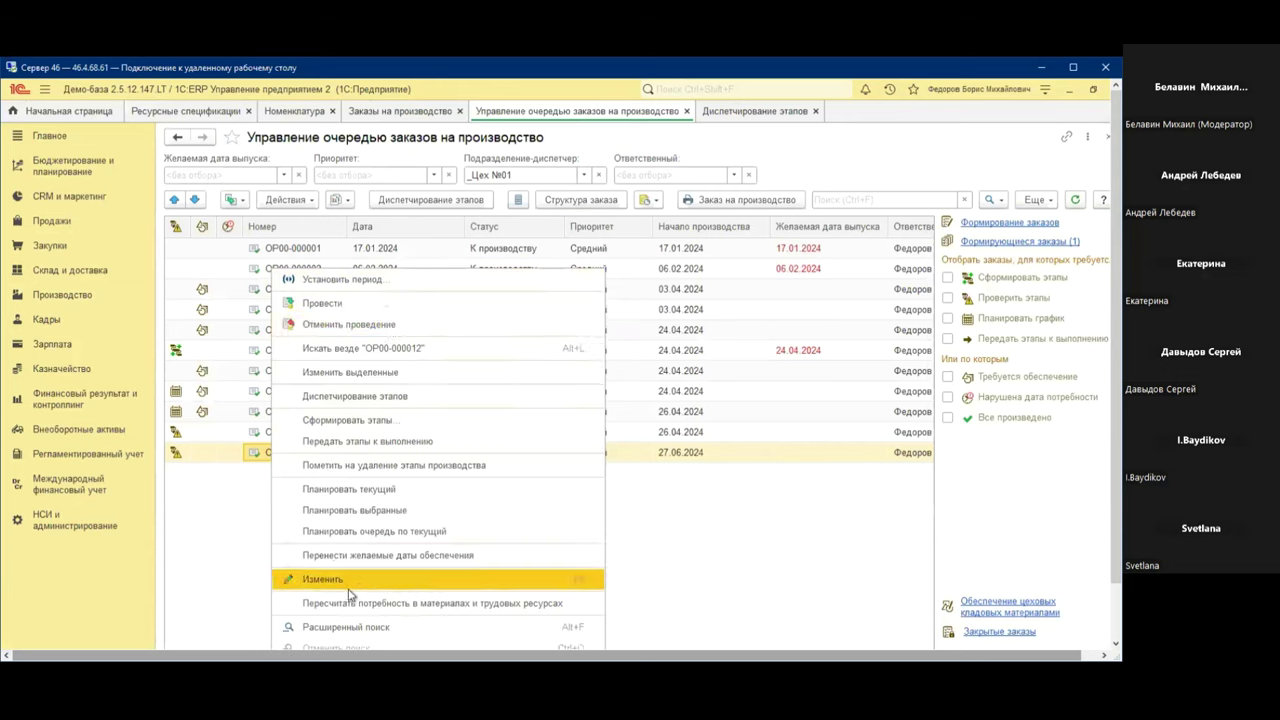
left_click(390, 466)
left_click(640, 420)
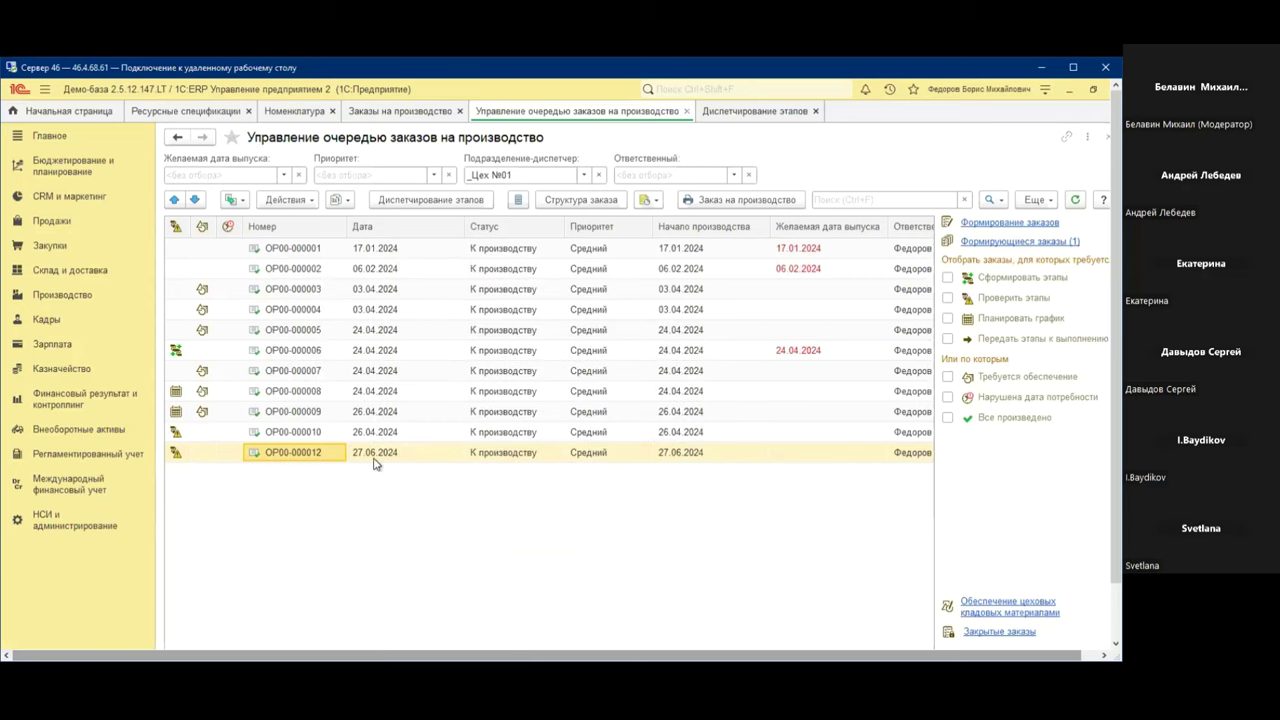
Open the 27.06.2024 production order and check which resource specifications can be chosen for the белый chair line
double_click(310, 455)
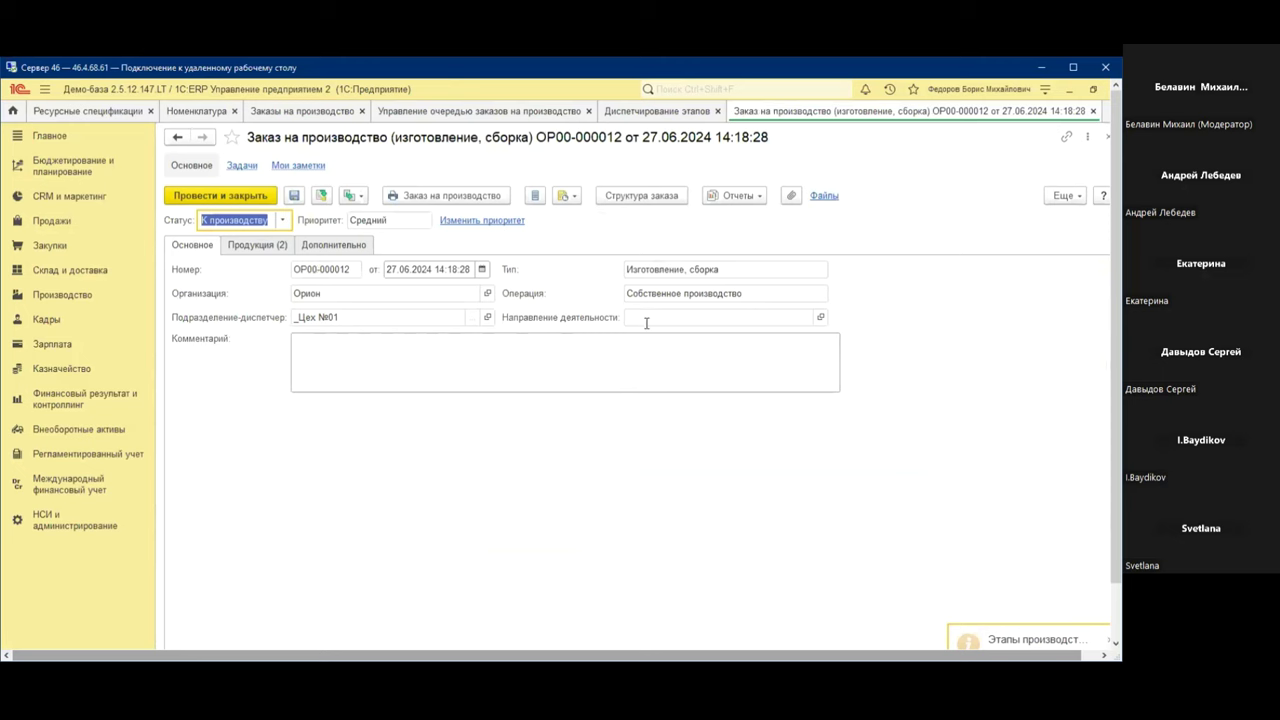
left_click(257, 245)
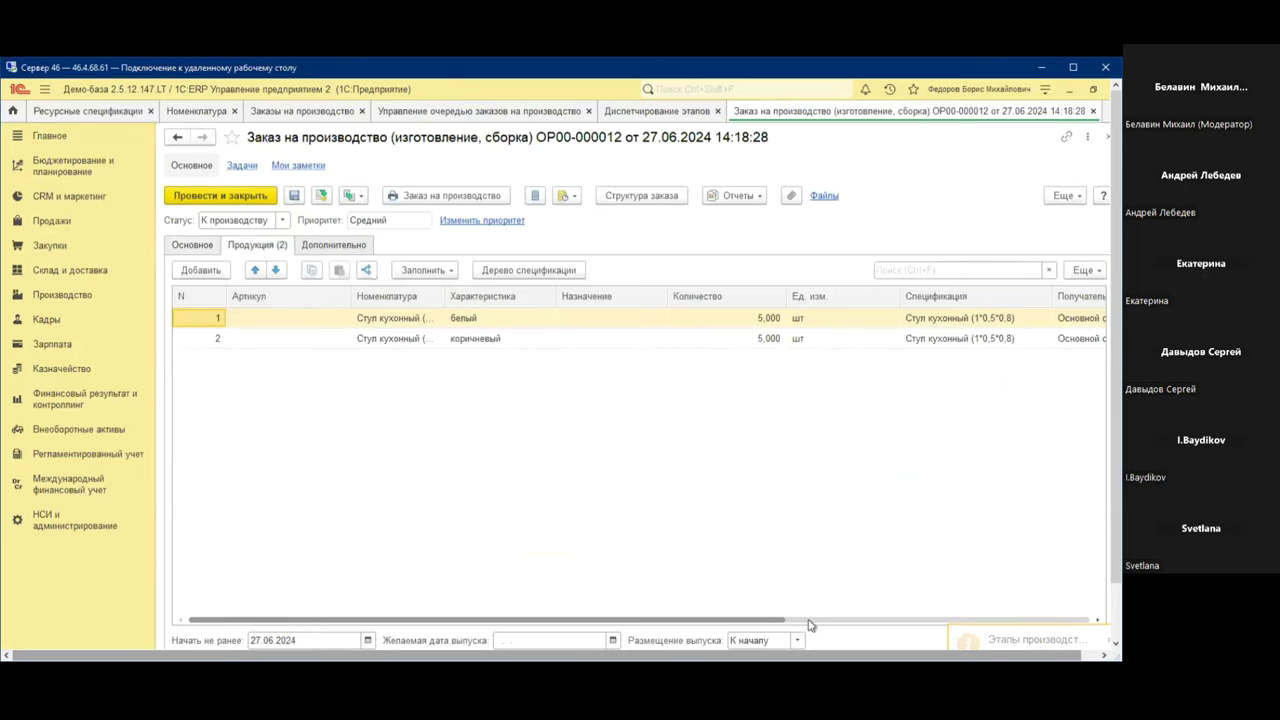
left_click_drag(780, 620, 968, 623)
left_click(736, 320)
left_click(736, 320)
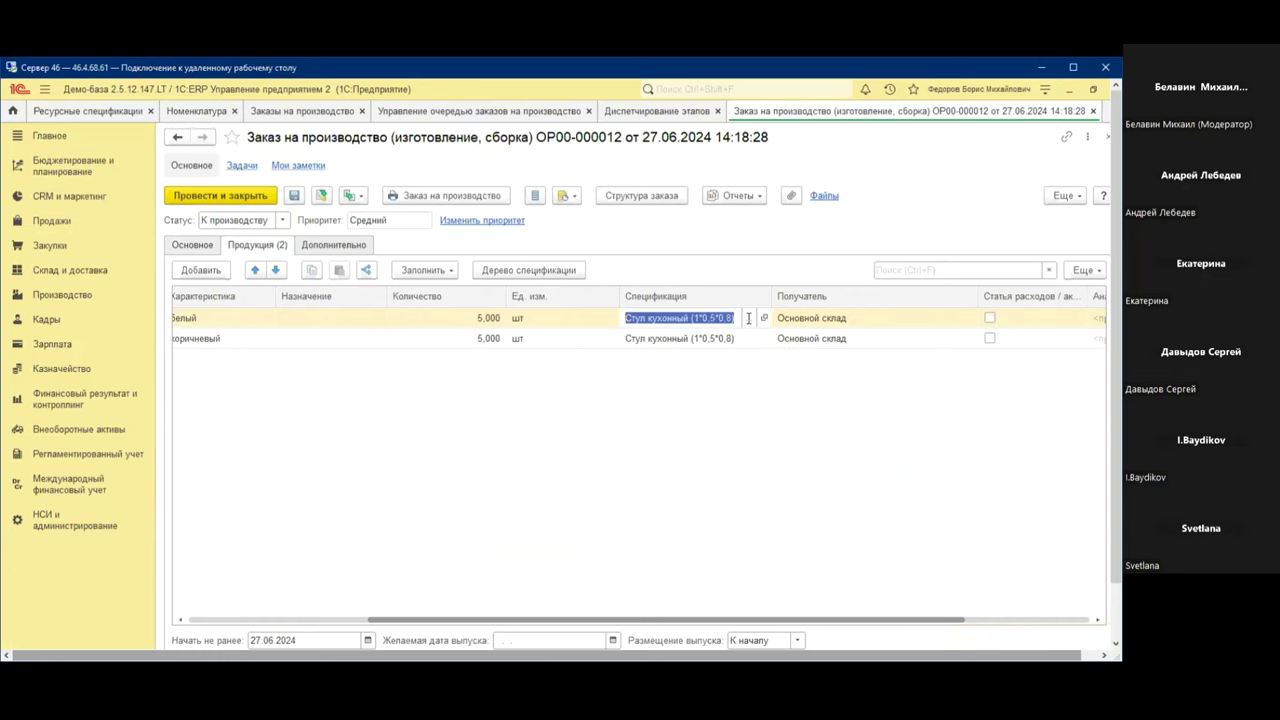
left_click(748, 320)
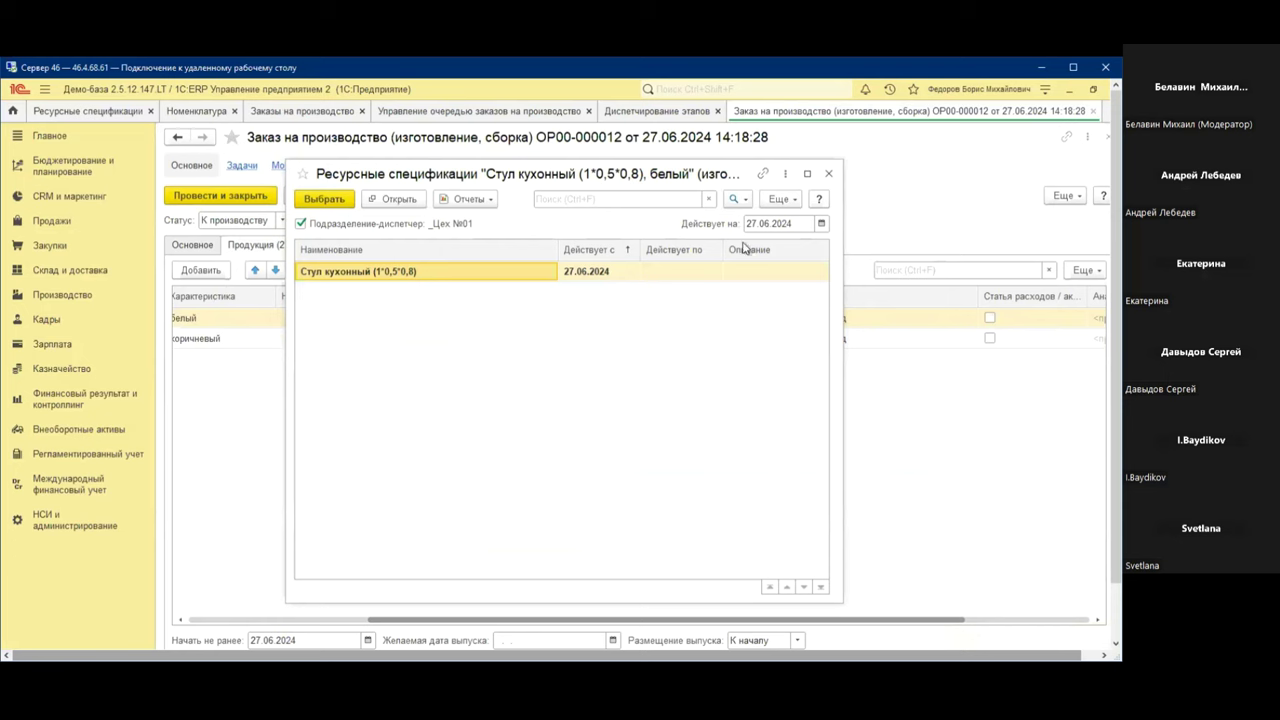
left_click(827, 176)
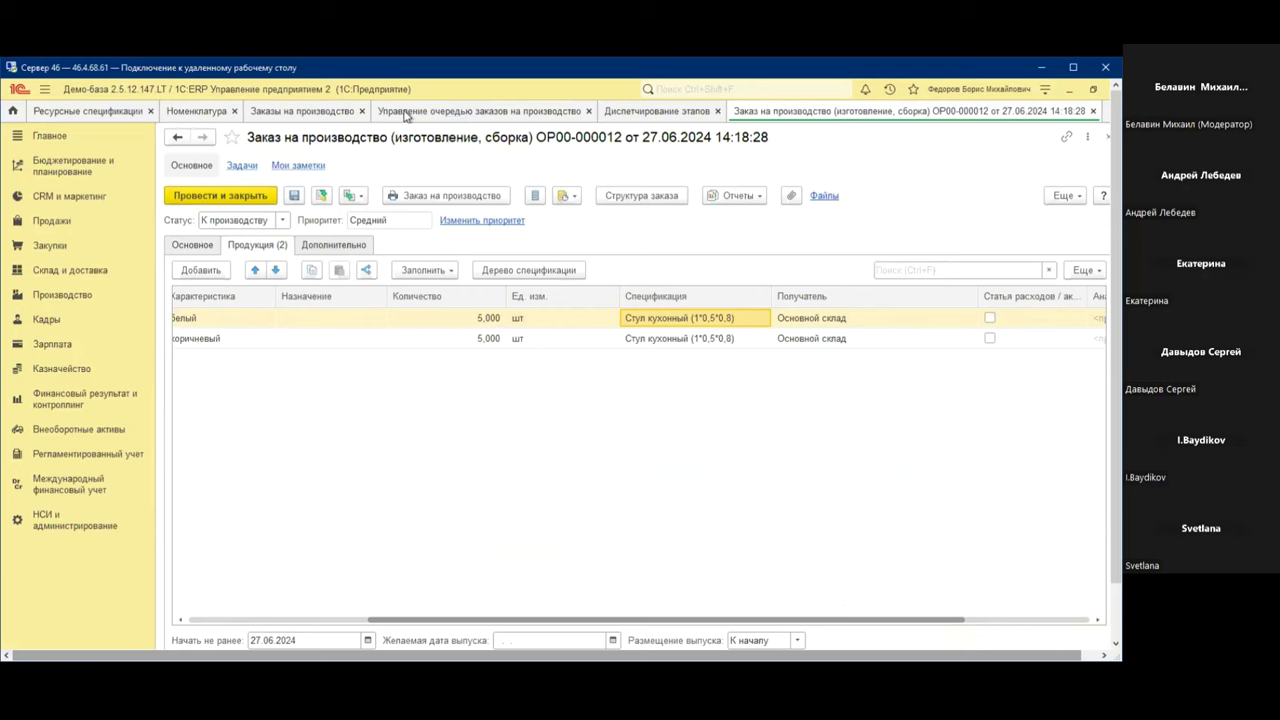
Review the main data and validity date of the Стул кухонный (1*0,5*0,8) (копия) specification and close it
left_click(106, 113)
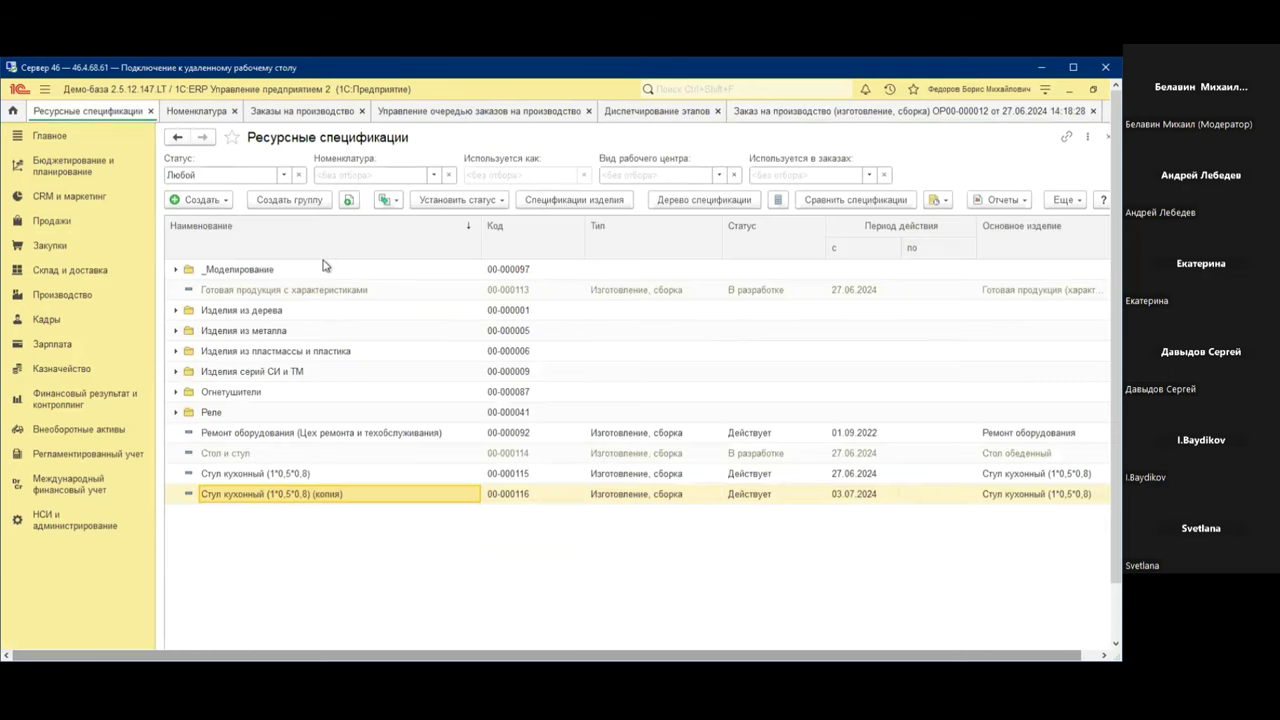
double_click(337, 497)
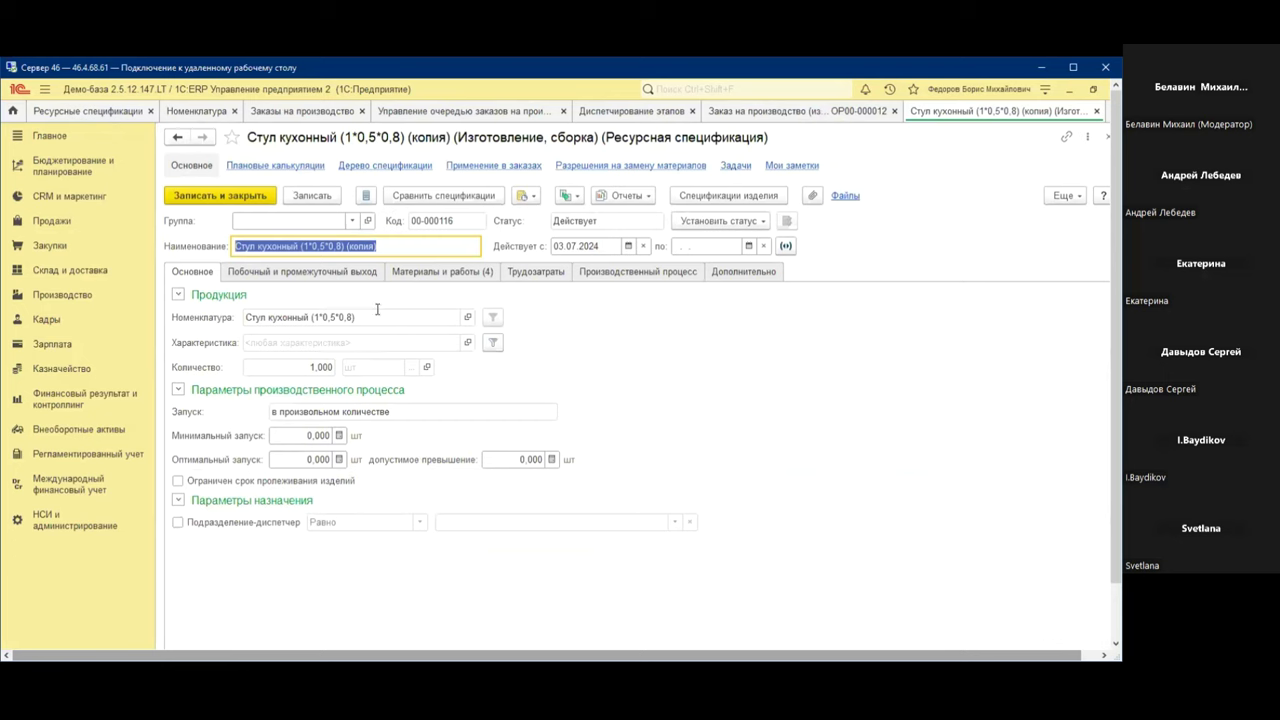
left_click(1107, 136)
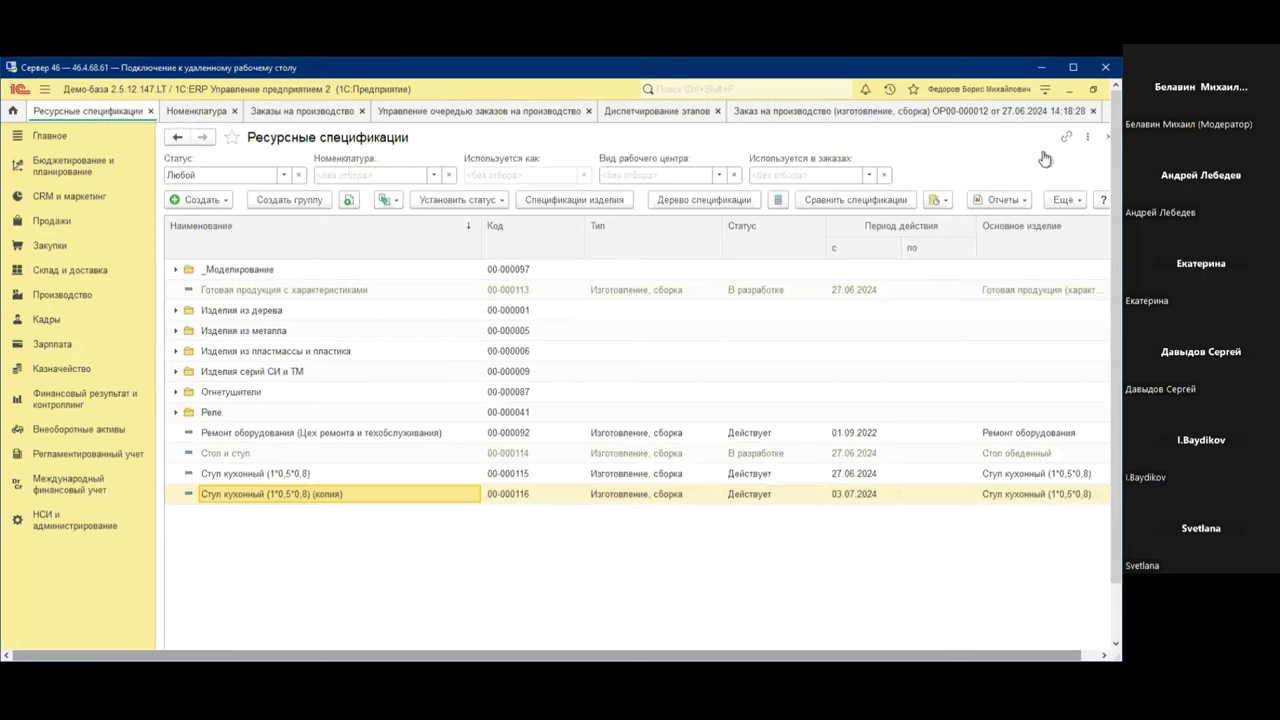
Check which resource specifications can be chosen for both the белый and коричневый chair lines of the 27.06.2024 production order
left_click(945, 114)
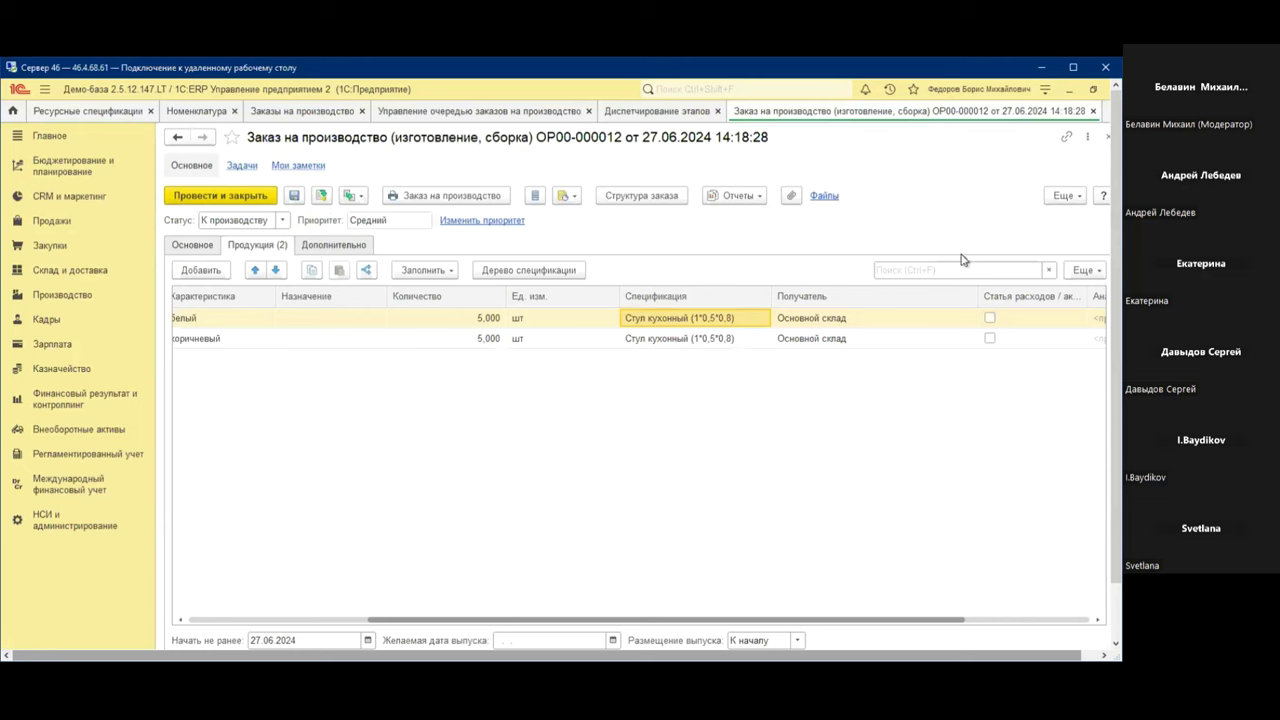
double_click(731, 317)
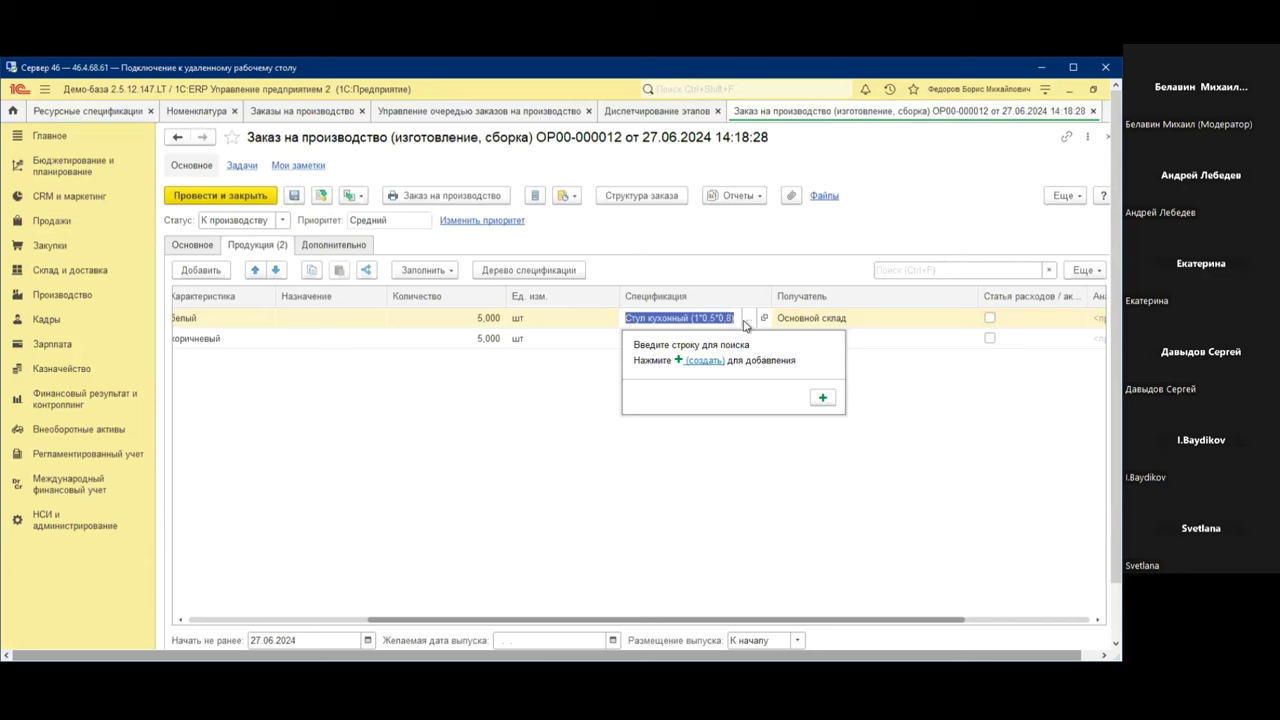
left_click(759, 319)
left_click(748, 318)
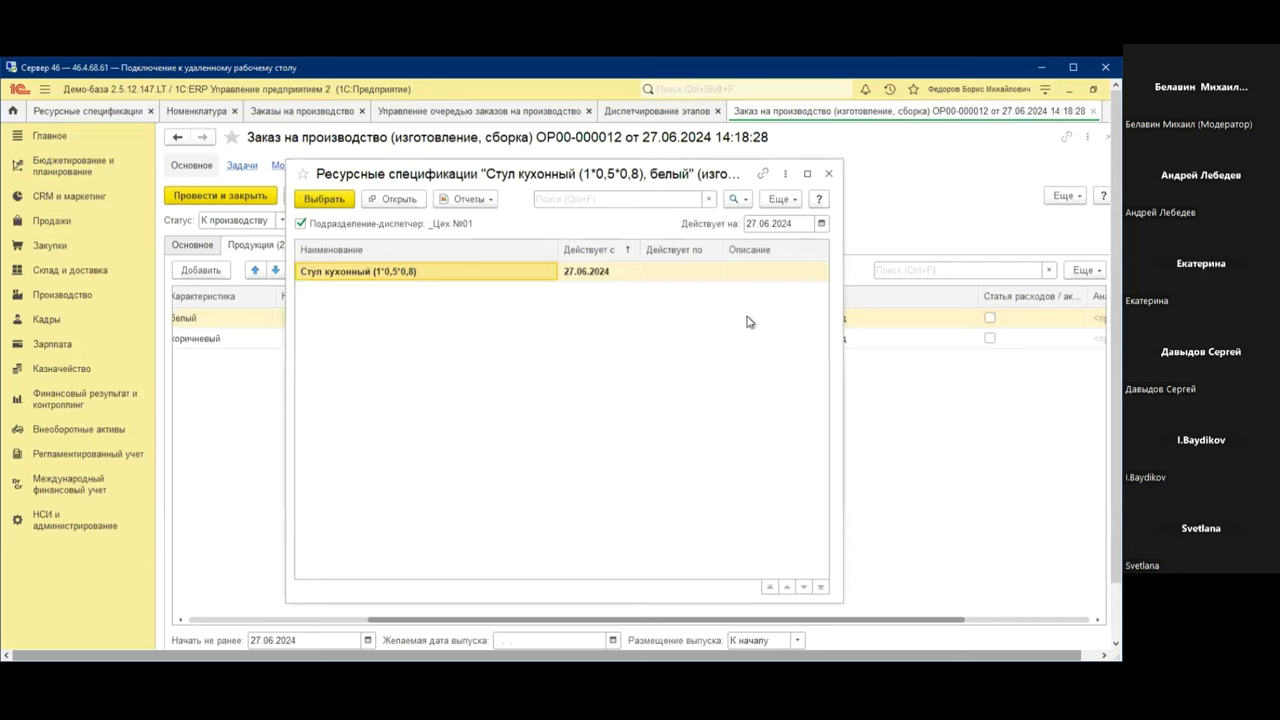
left_click(447, 226)
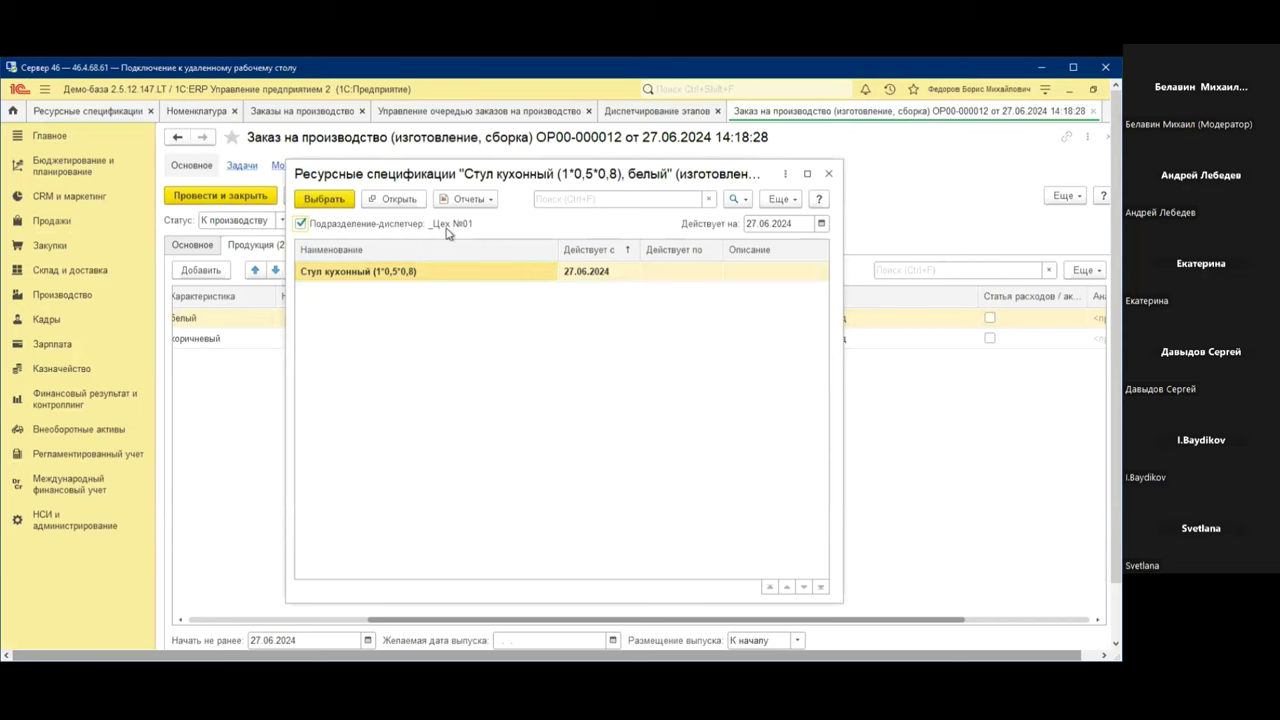
left_click(610, 274)
left_click(829, 174)
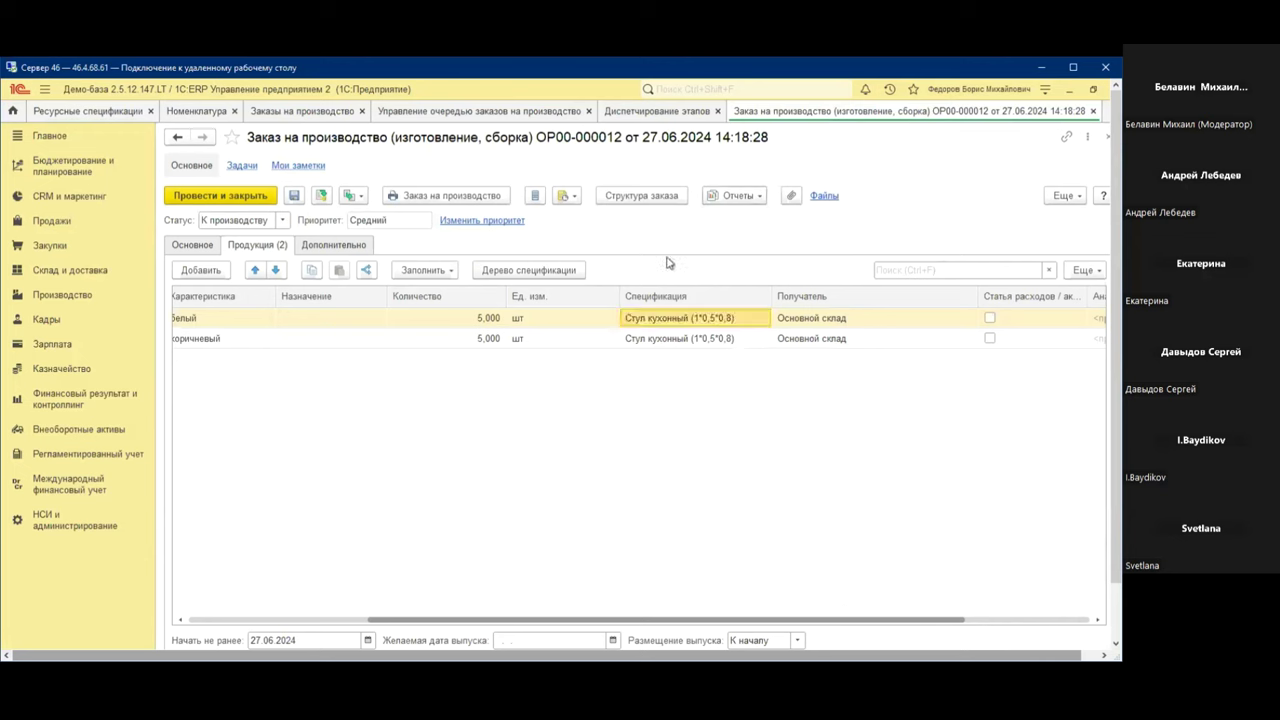
double_click(678, 338)
left_click(752, 340)
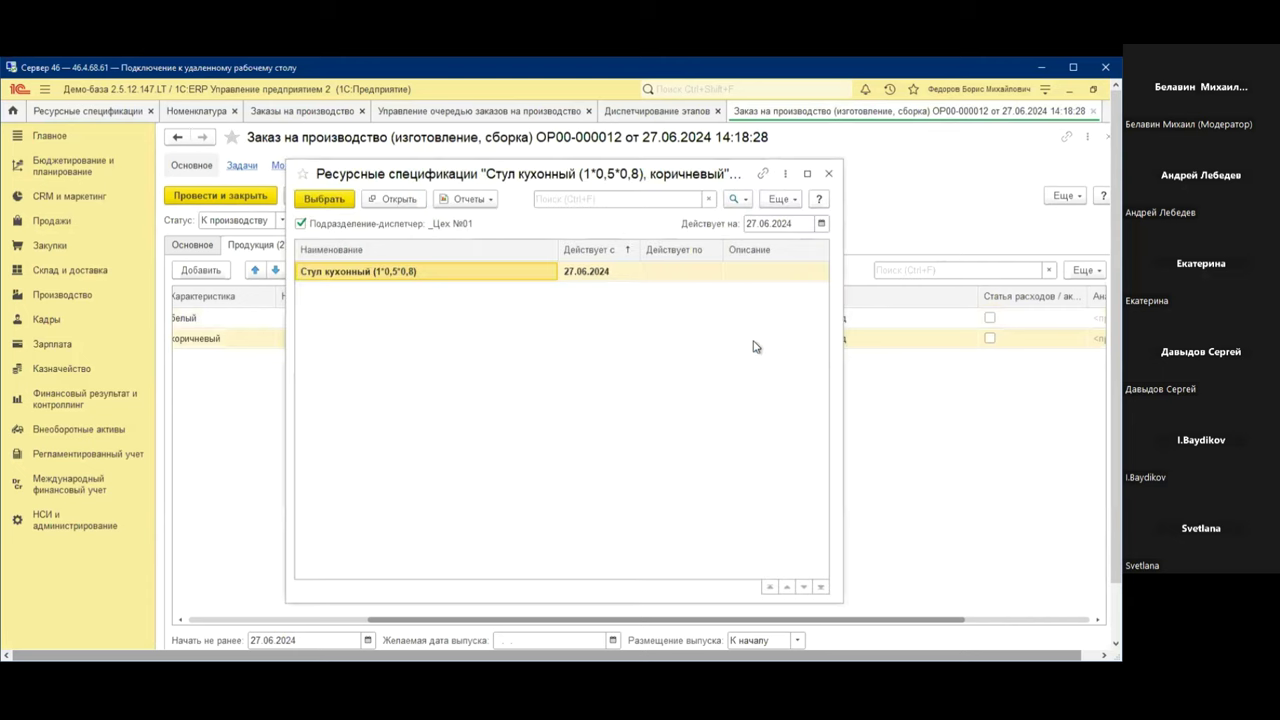
left_click(828, 173)
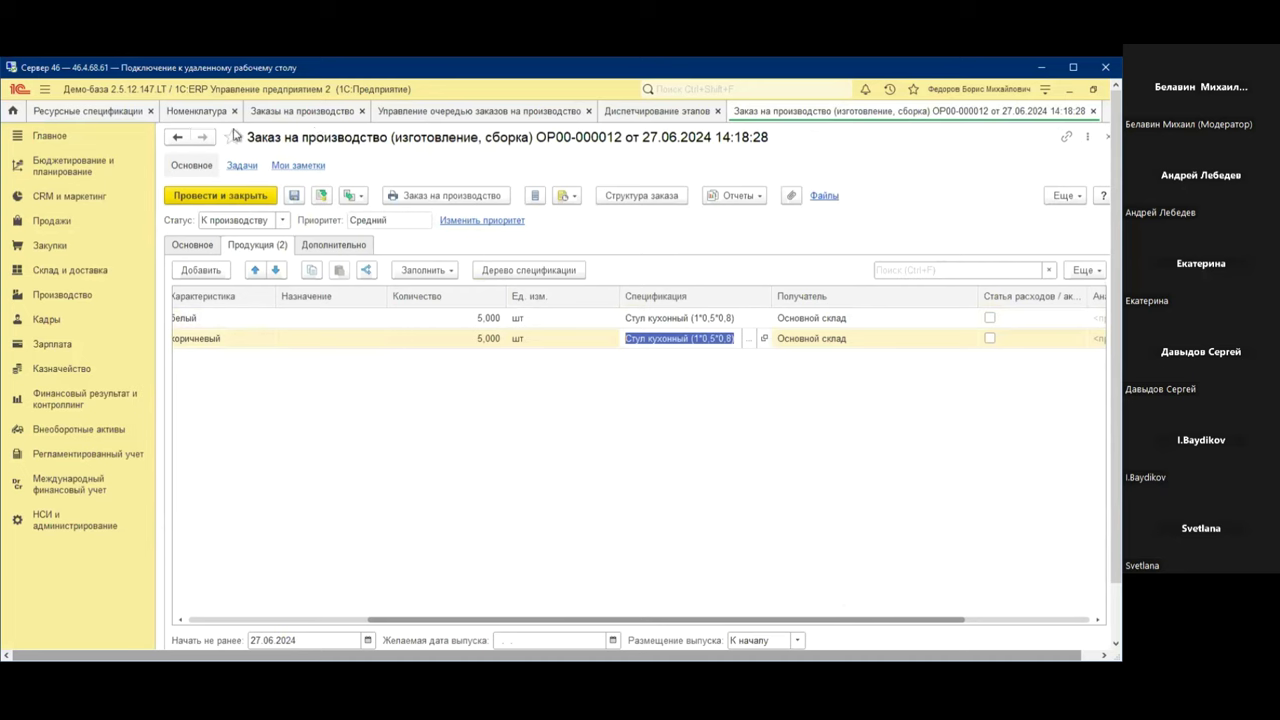
Review the main data and validity dates of the copied and original Стул кухонный (1*0,5*0,8) resource specifications, closing each one
left_click(190, 115)
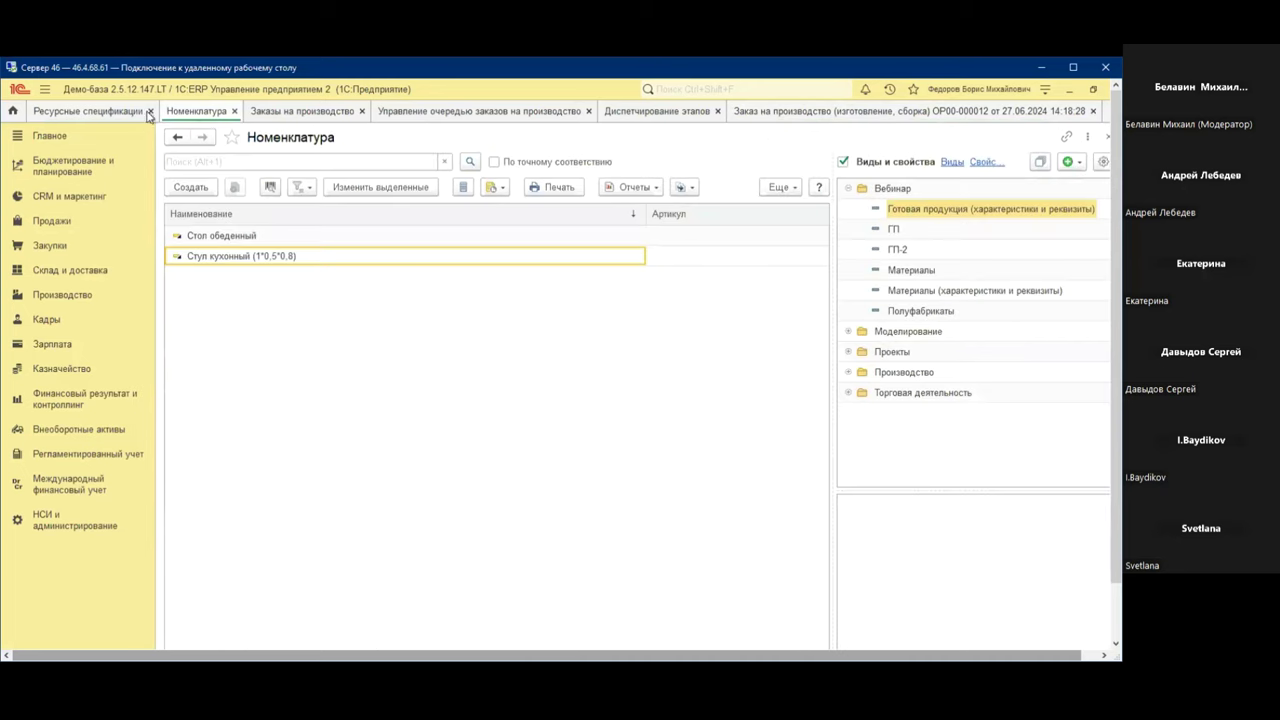
left_click(128, 115)
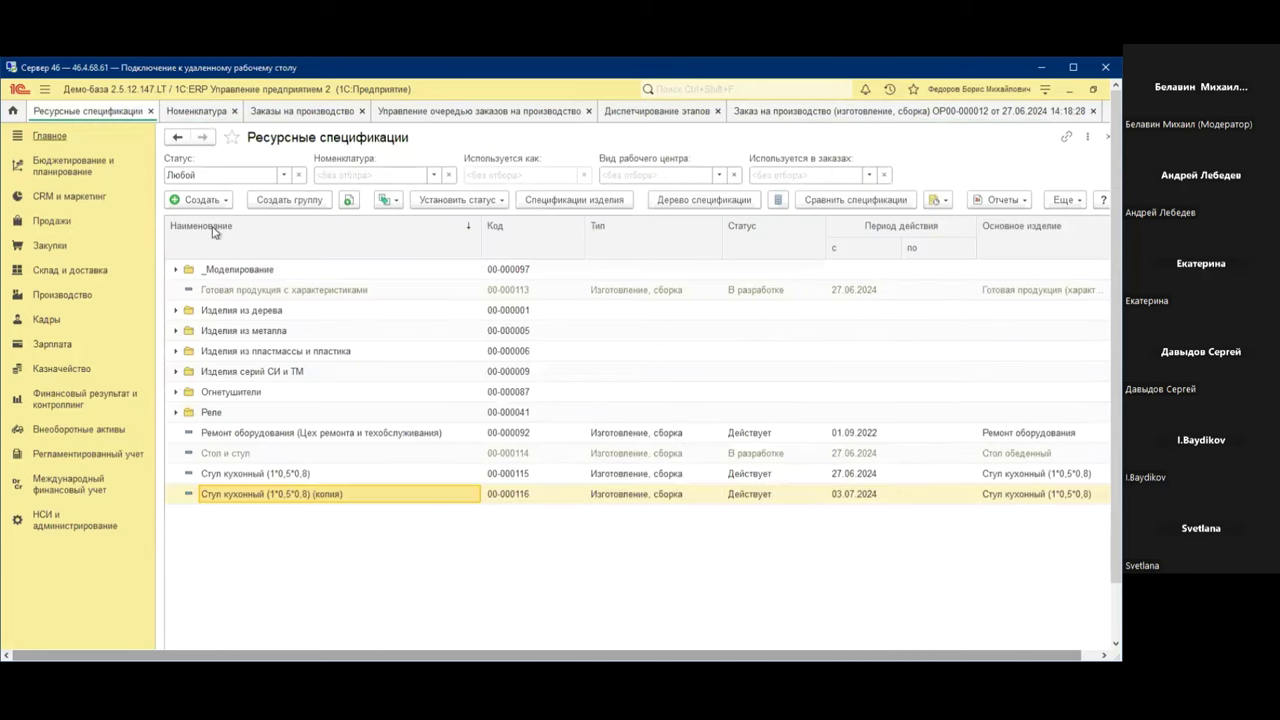
double_click(328, 496)
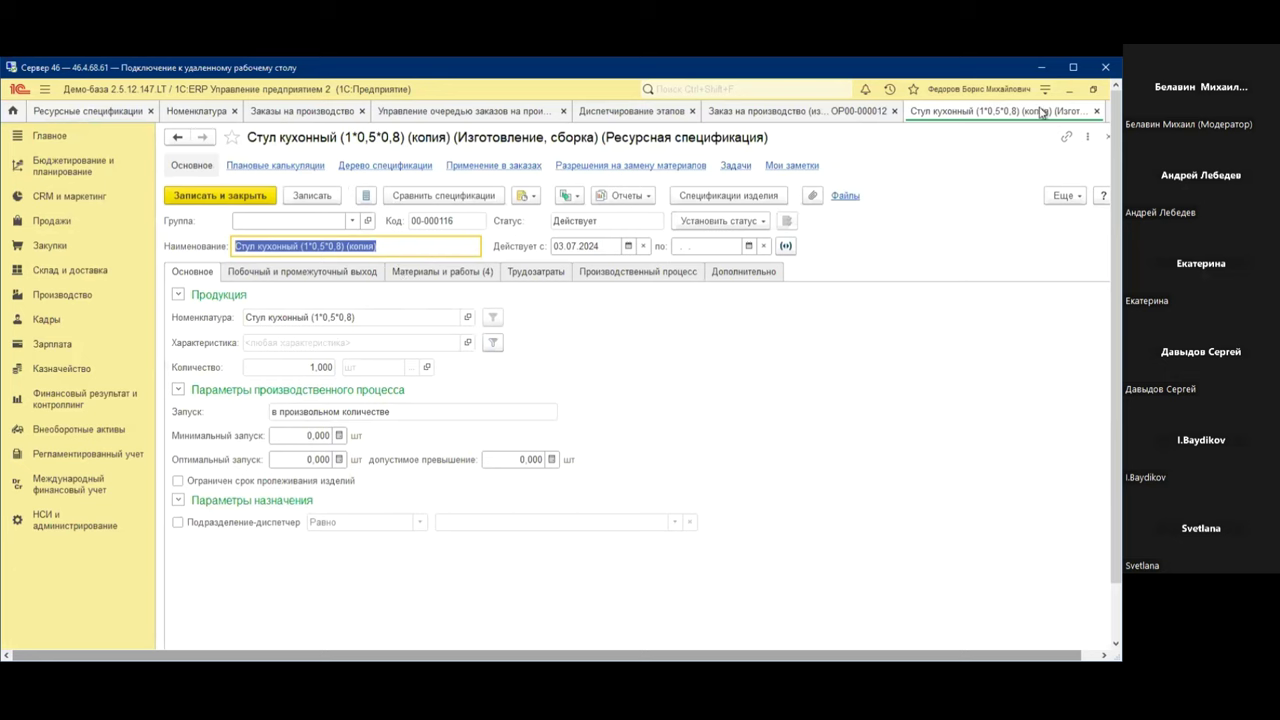
left_click(1096, 111)
left_click(300, 473)
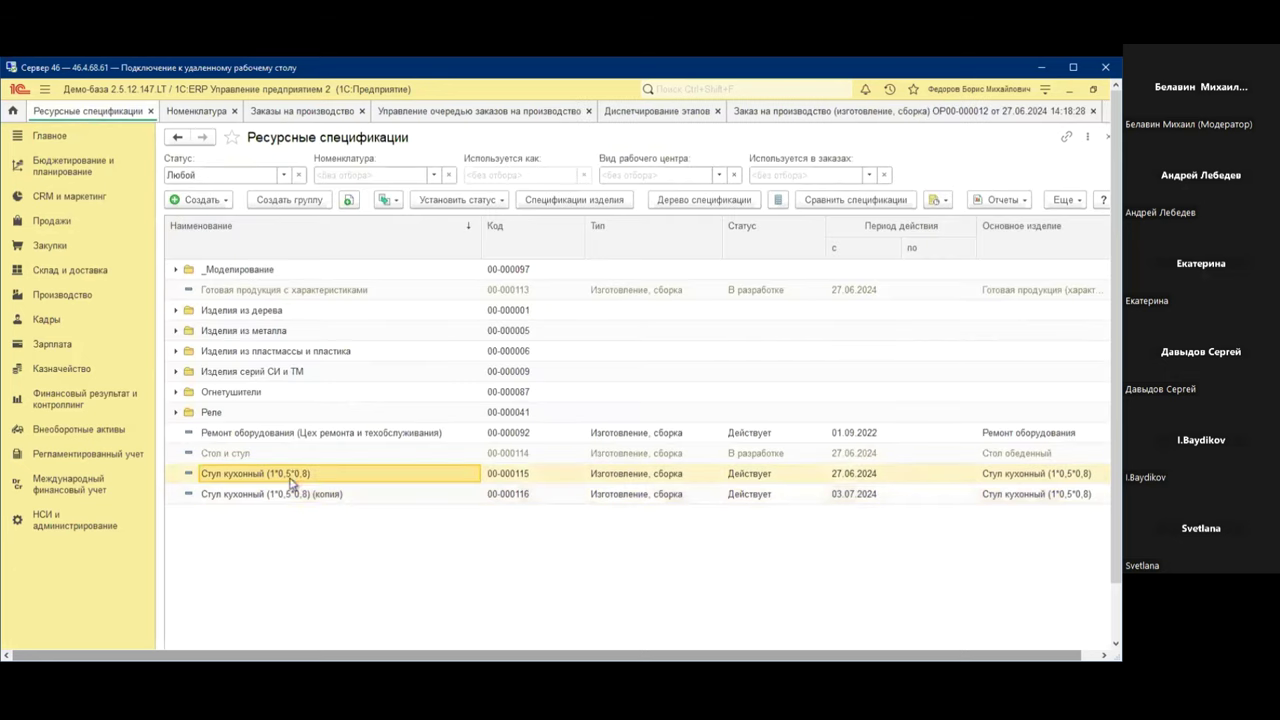
double_click(291, 478)
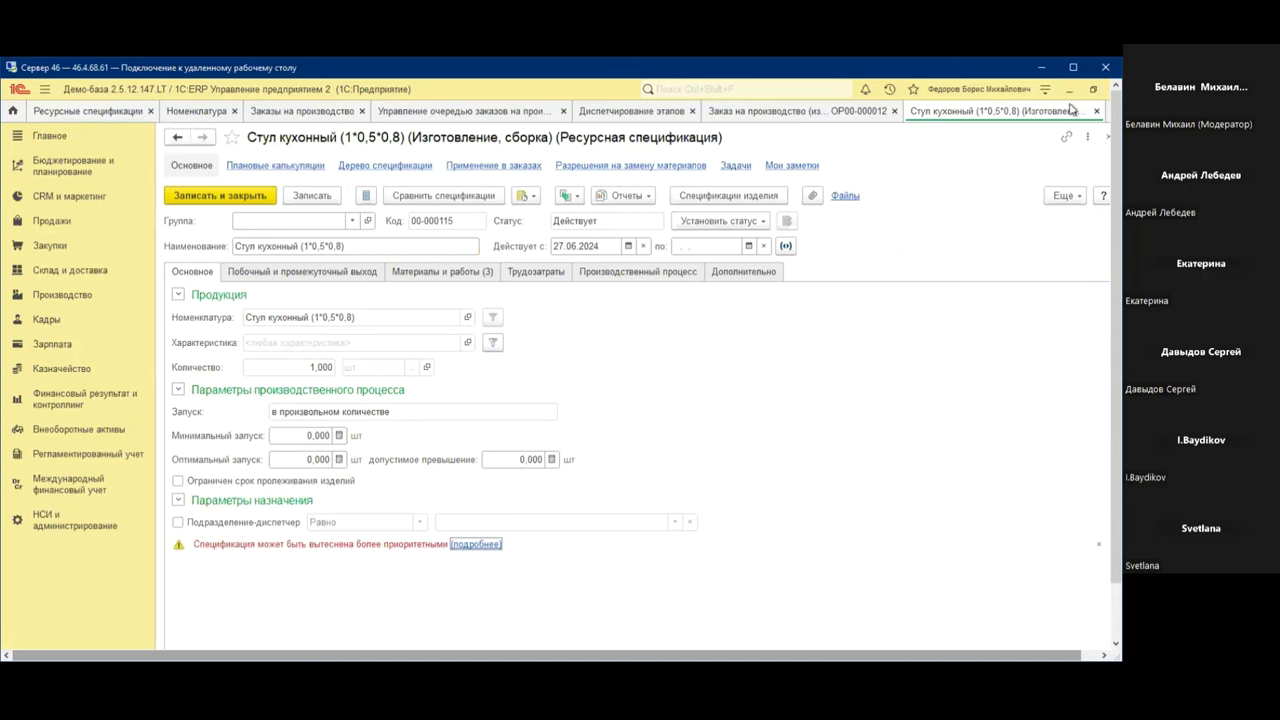
left_click(1096, 111)
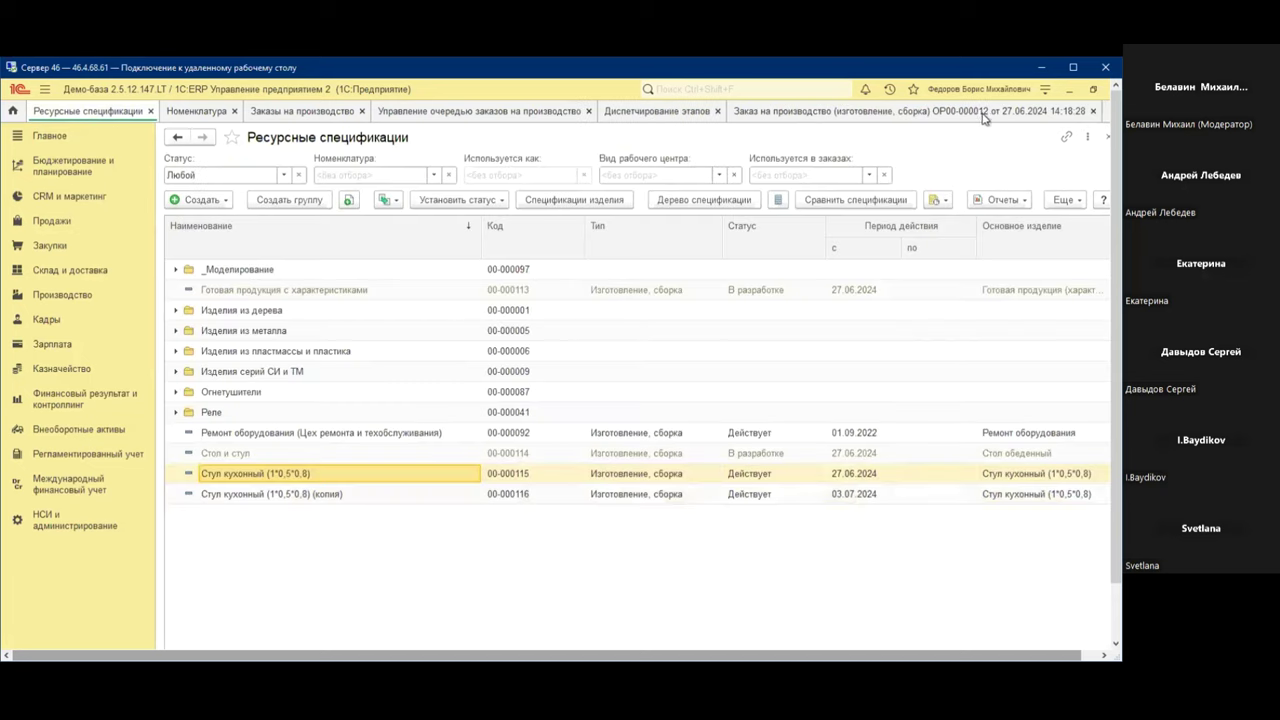
Set the 27.06.2024 production order's status to Формируется and post it
left_click(1086, 114)
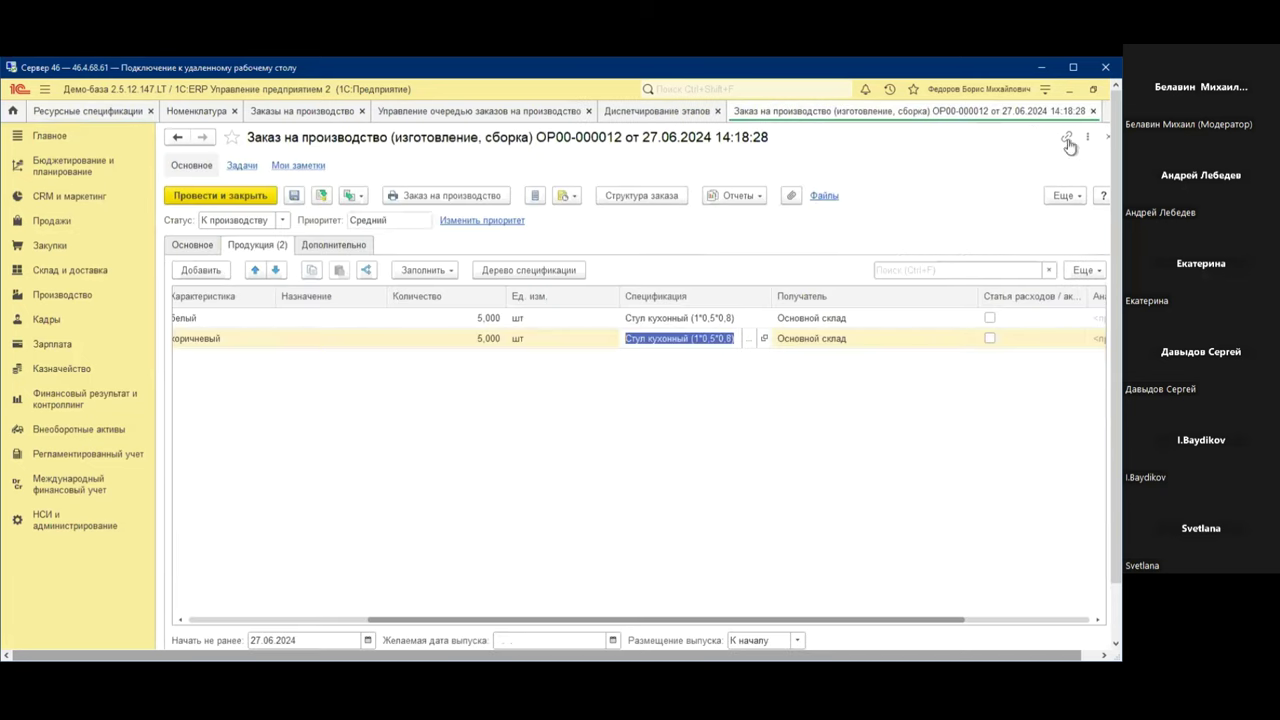
left_click(821, 341)
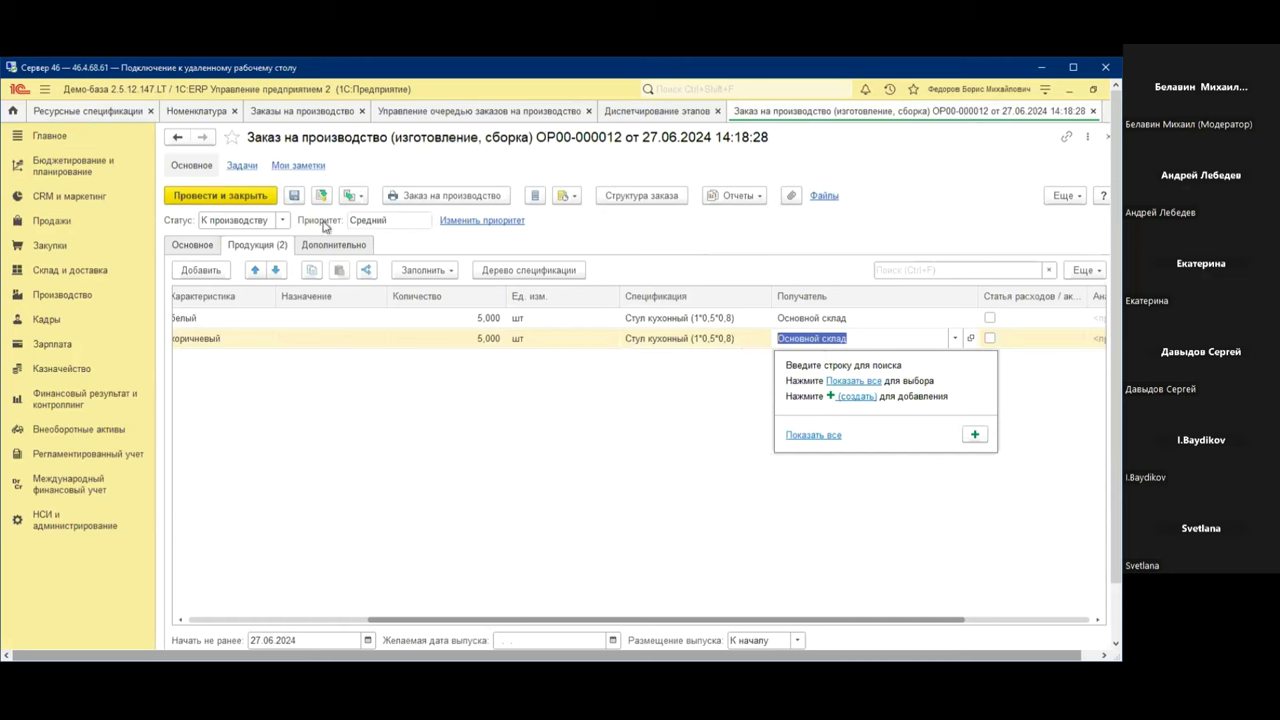
left_click(285, 222)
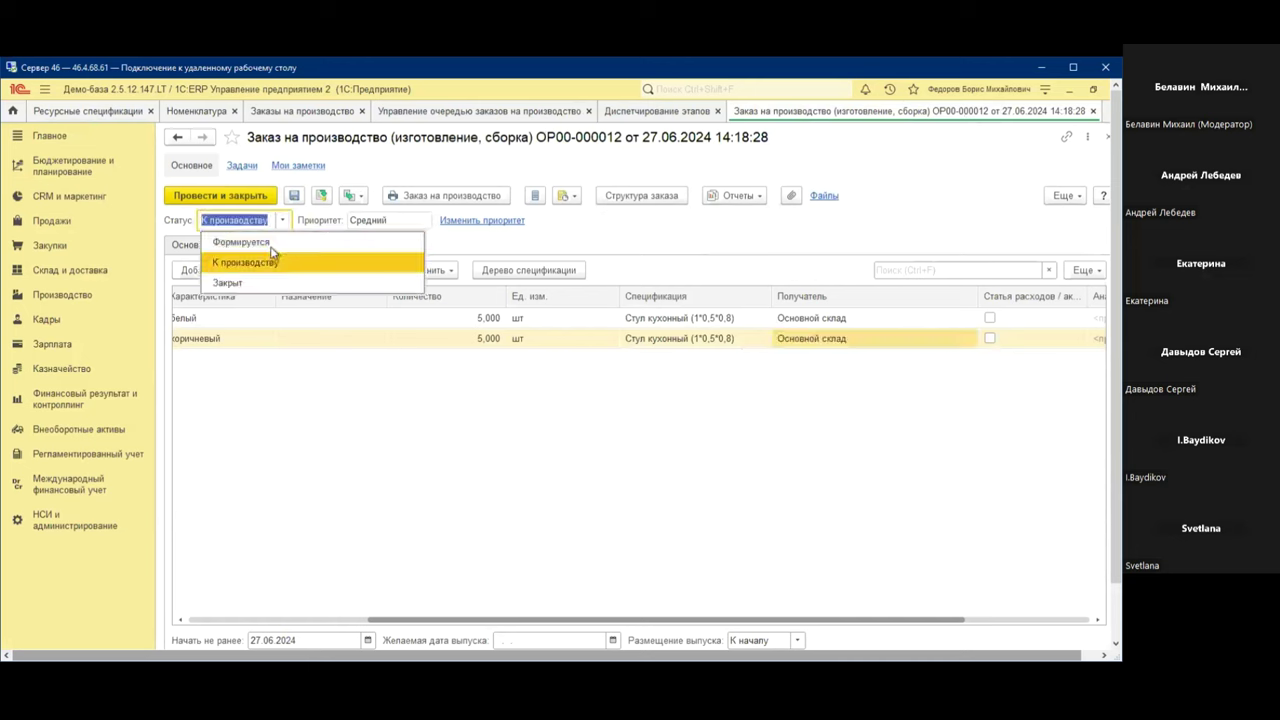
left_click(272, 244)
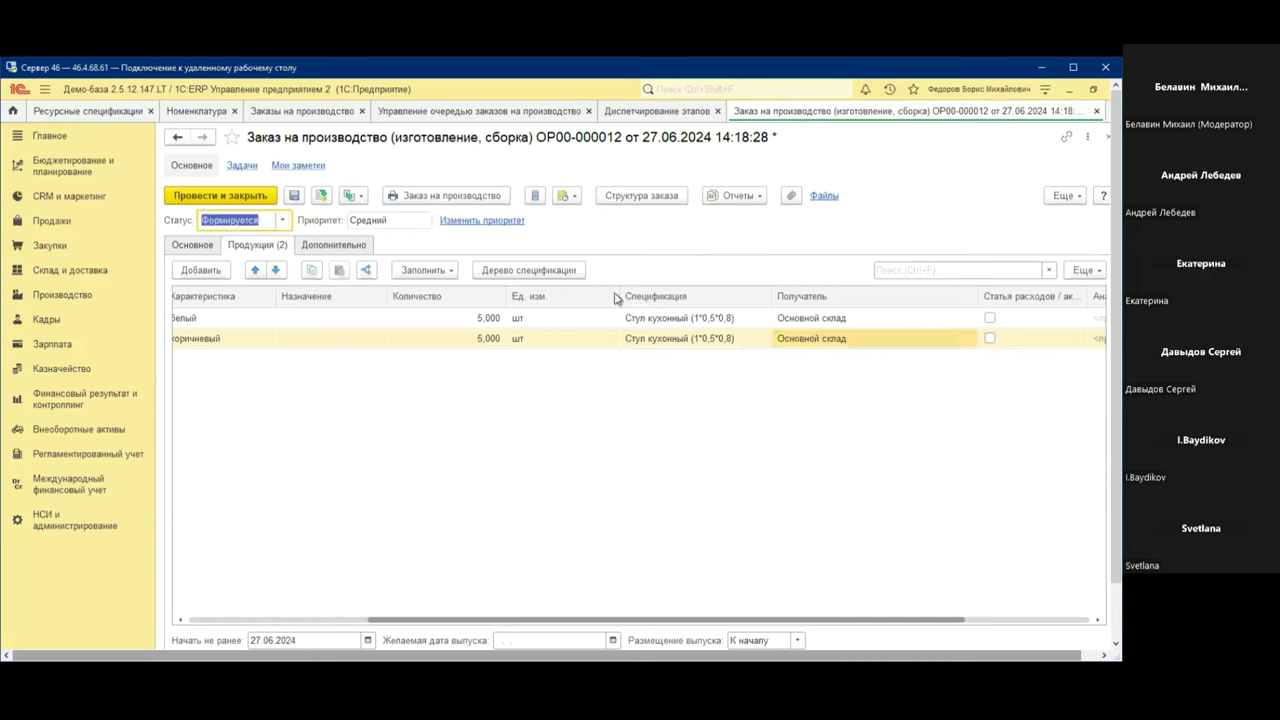
left_click(321, 197)
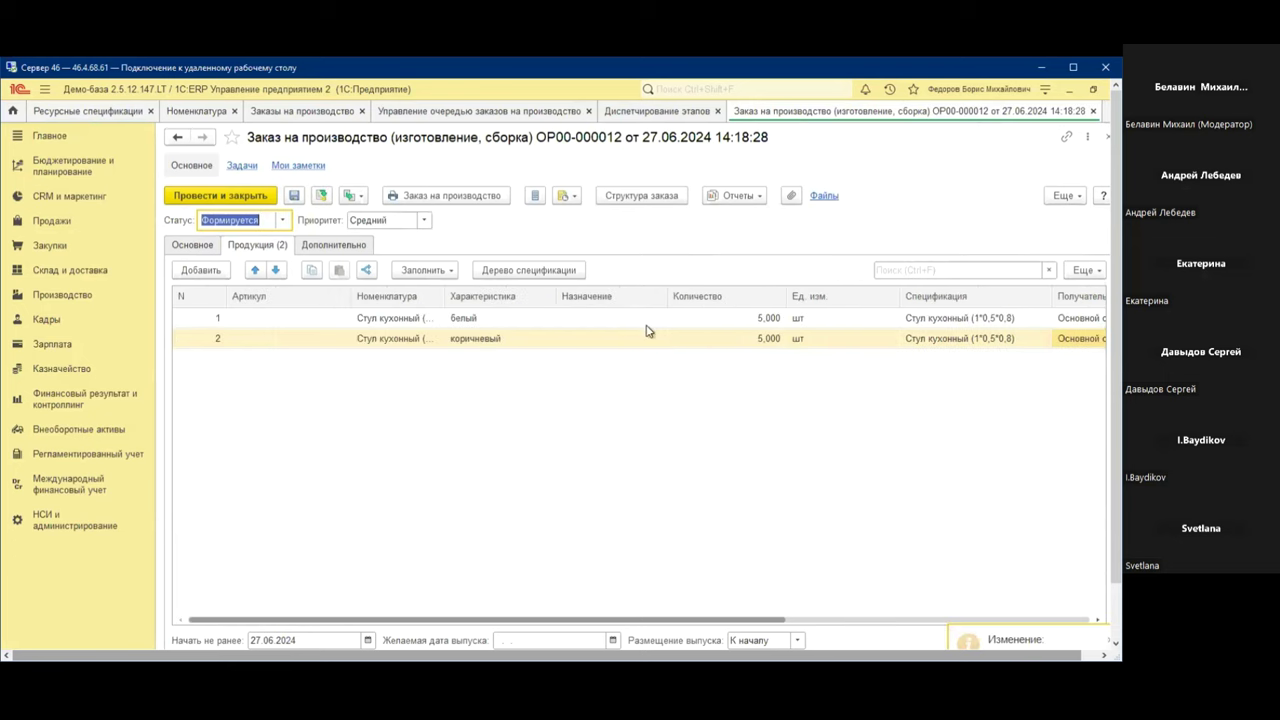
Assign the Стул кухонный (1*0,5*0,8) (копия) specification to the белый chair line, listing specifications valid on 03.07.2024
left_click(959, 322)
left_click(959, 323)
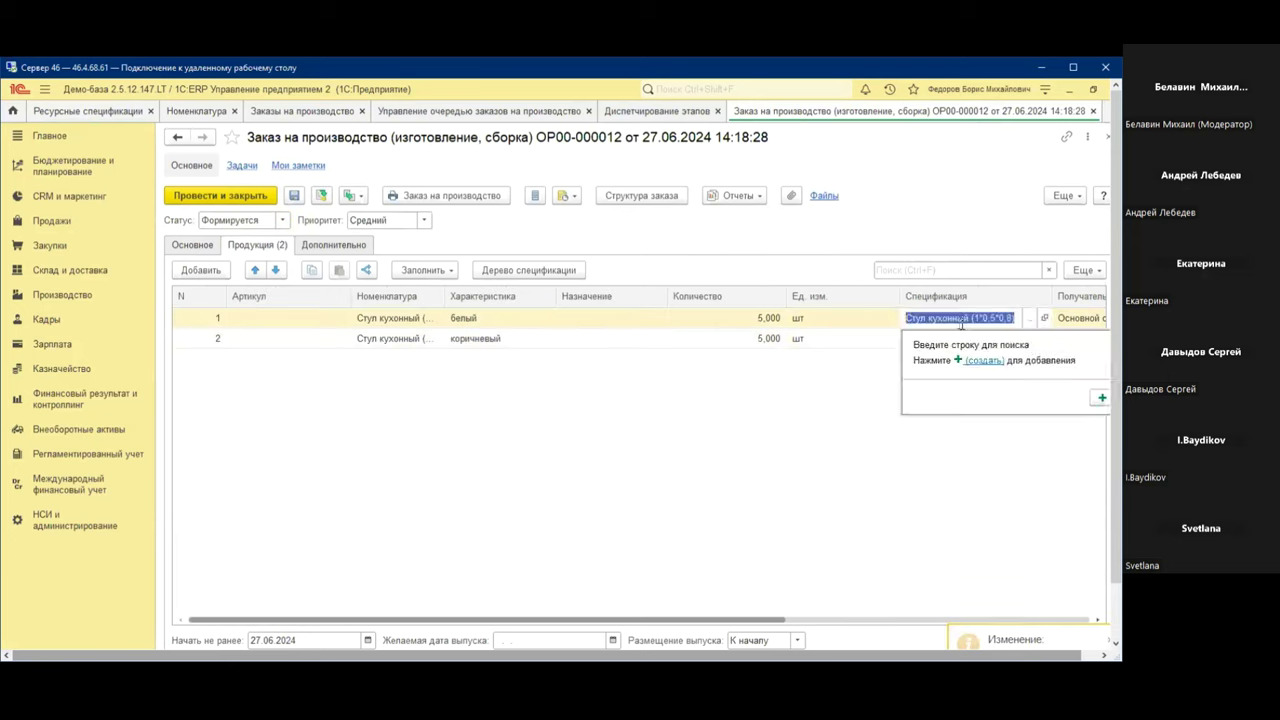
left_click(1030, 319)
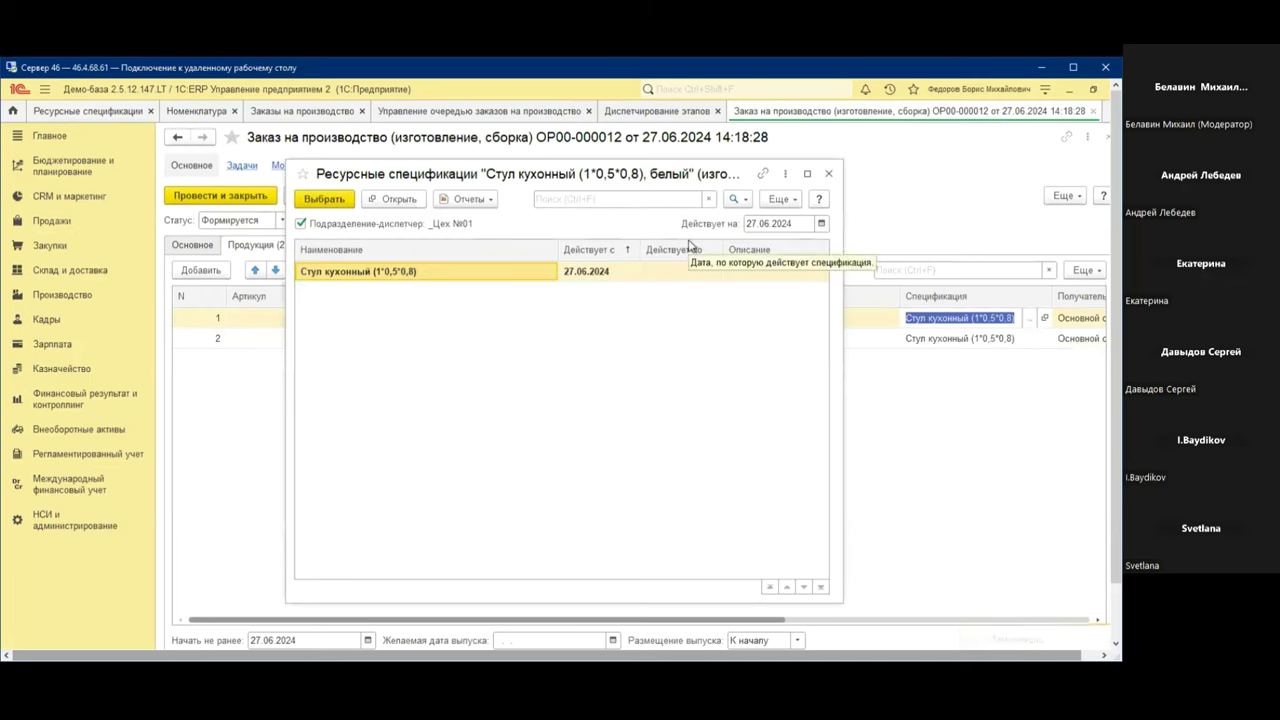
left_click(820, 224)
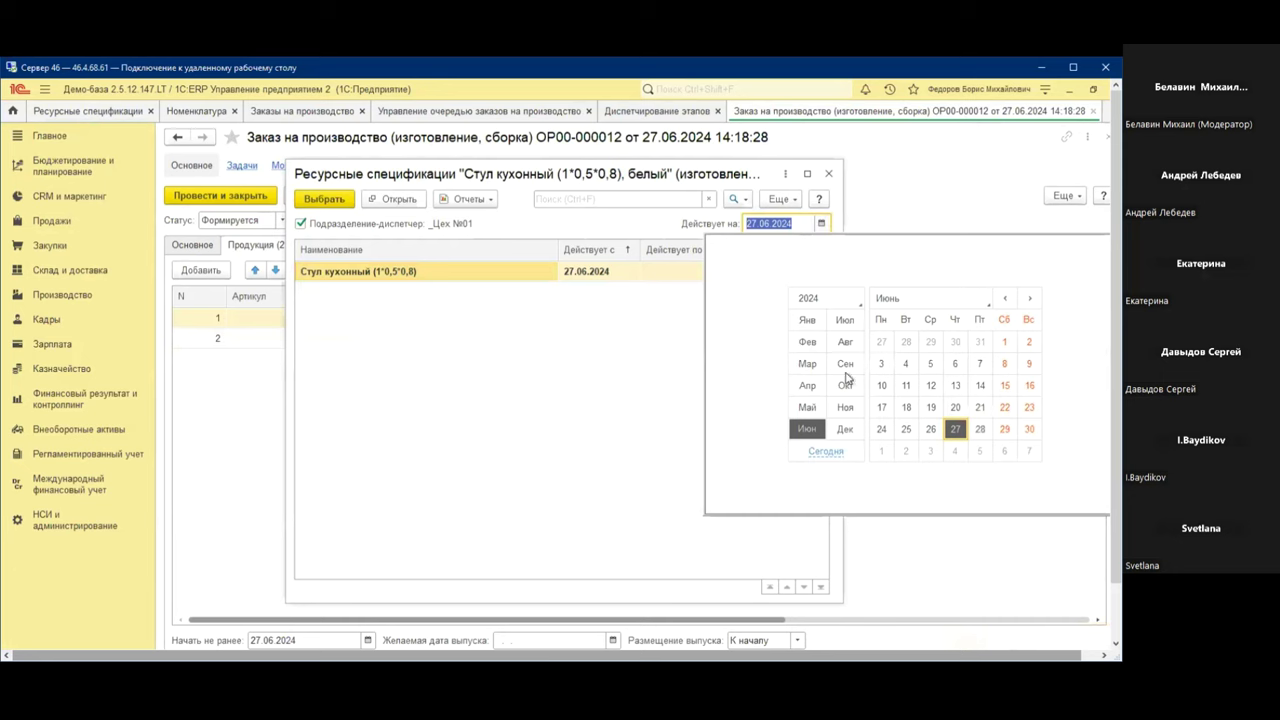
left_click(930, 451)
left_click(466, 294)
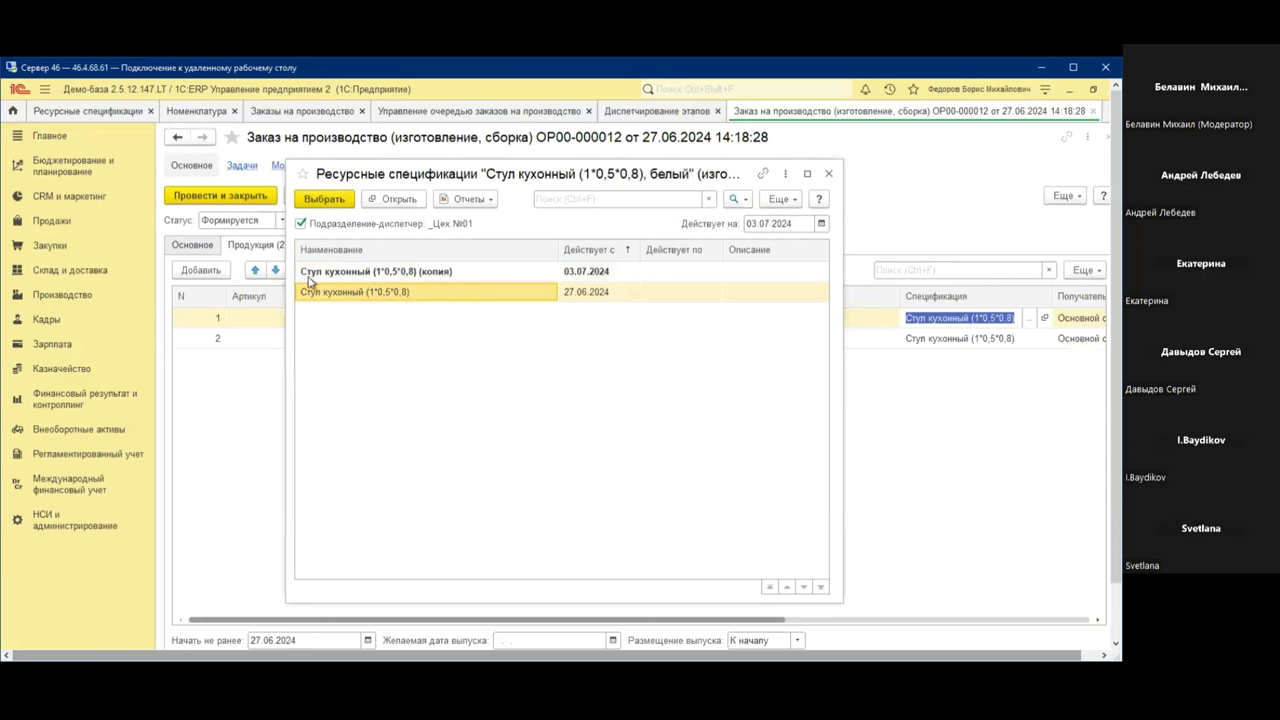
left_click(402, 272)
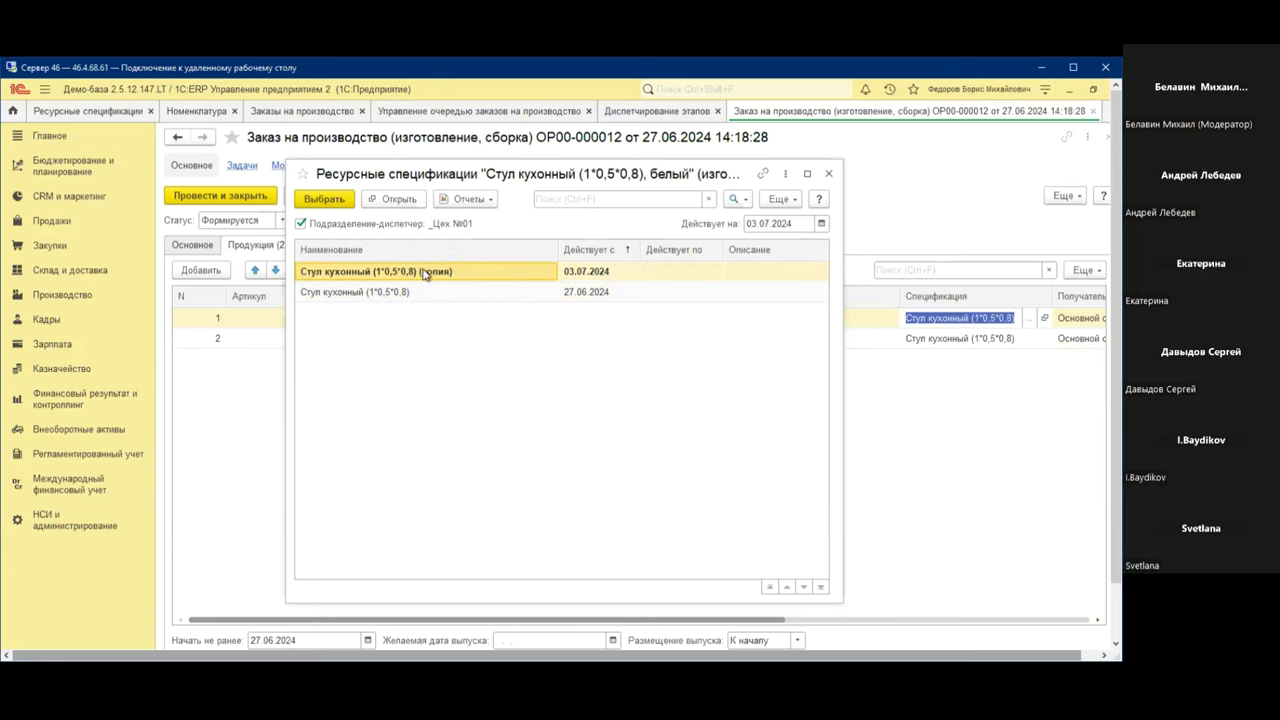
double_click(442, 277)
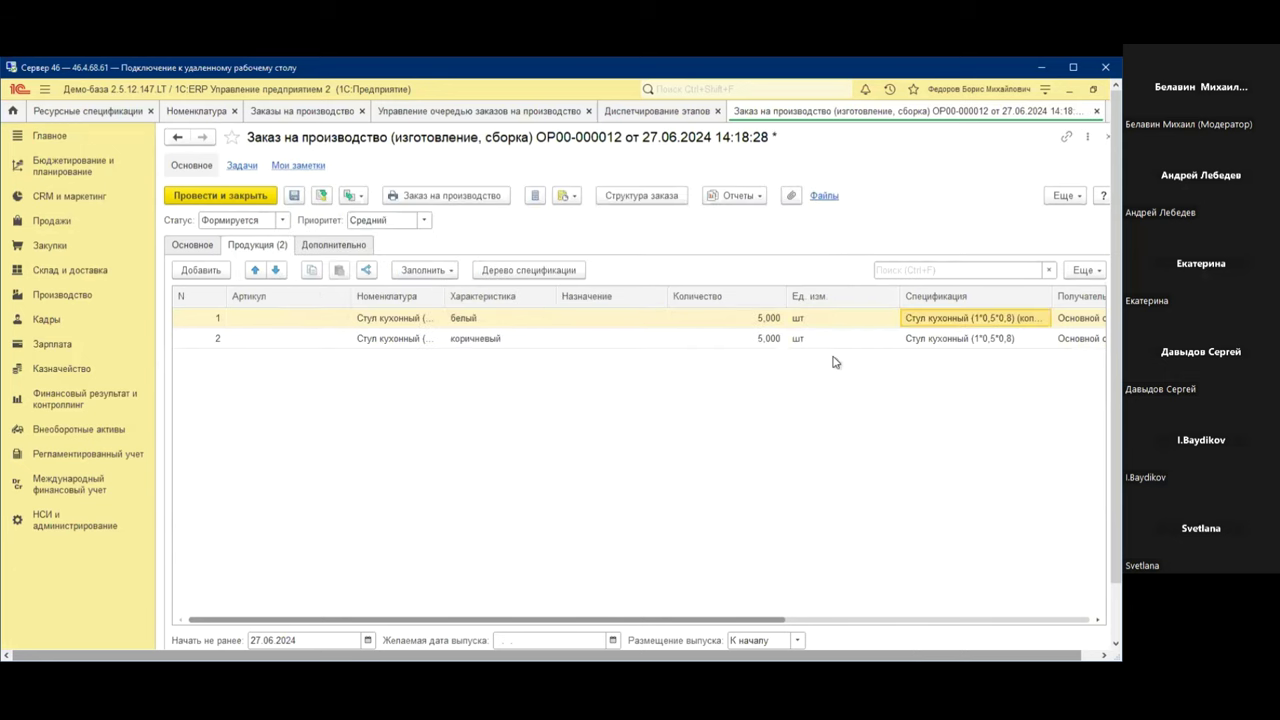
Assign the Стул кухонный (1*0,5*0,8) (копия) specification to the коричневый chair line, listing specifications valid on 03.07.2024
double_click(1001, 340)
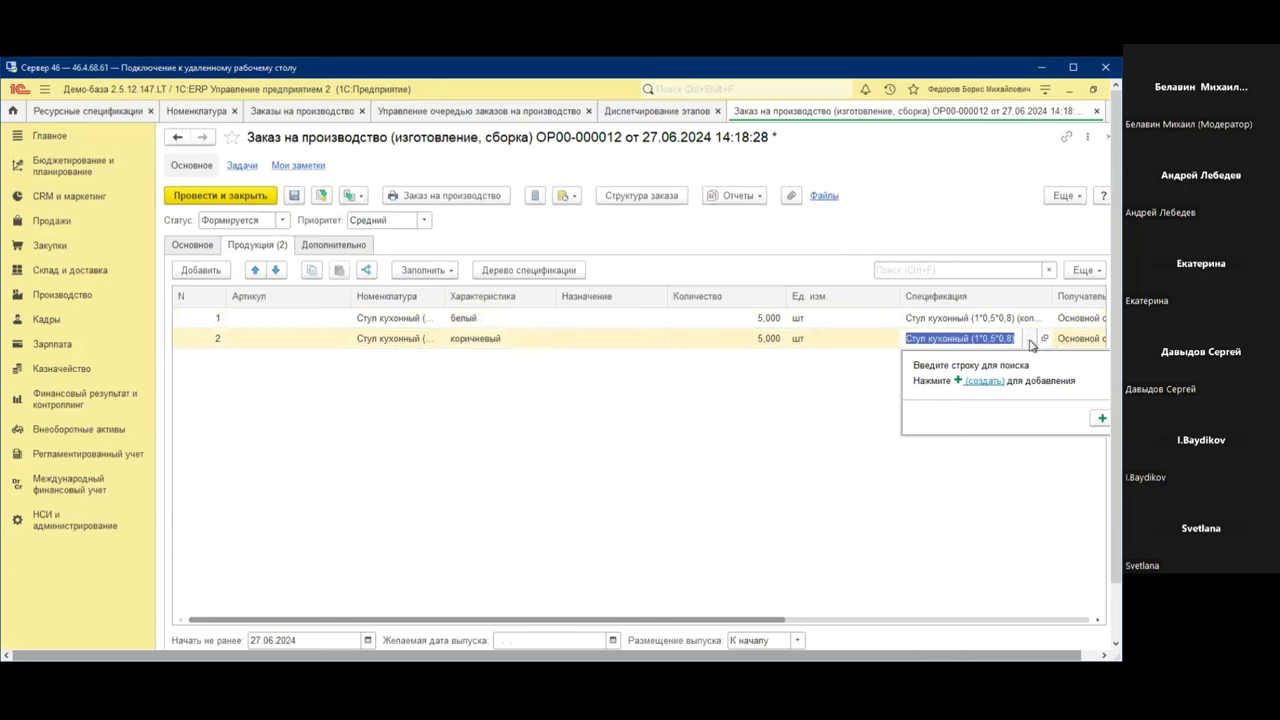
left_click(1028, 339)
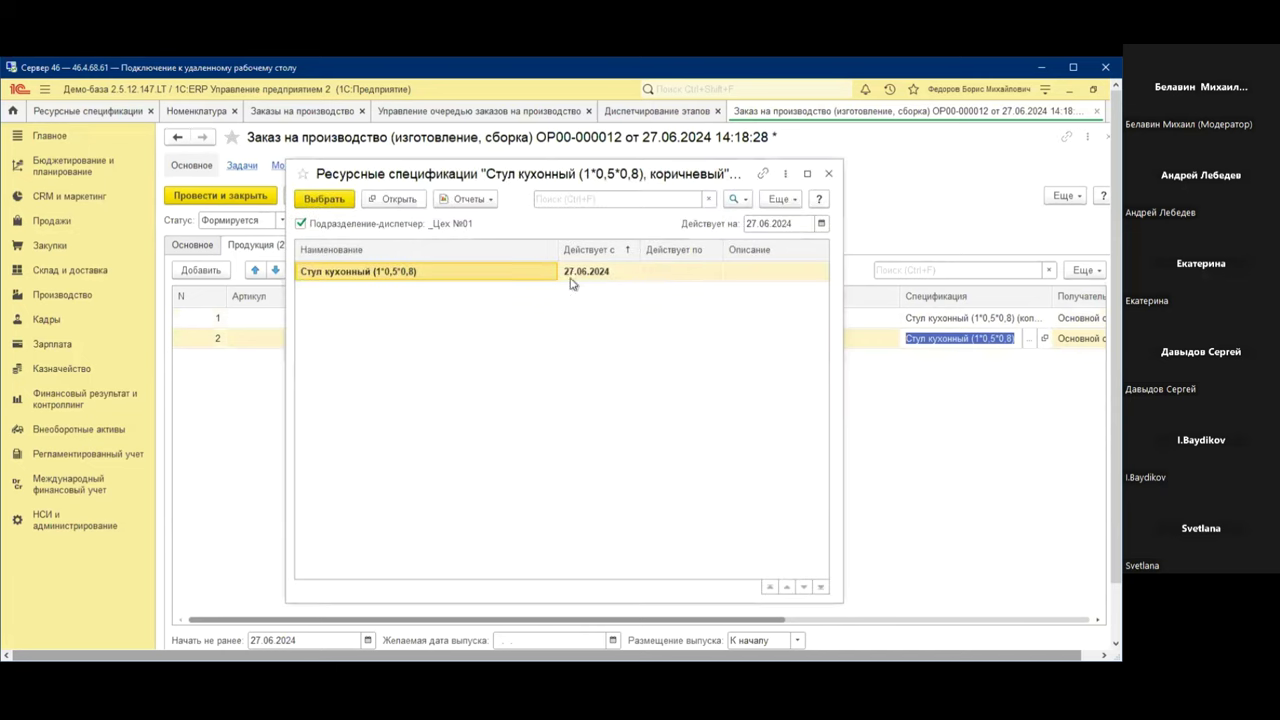
left_click(821, 223)
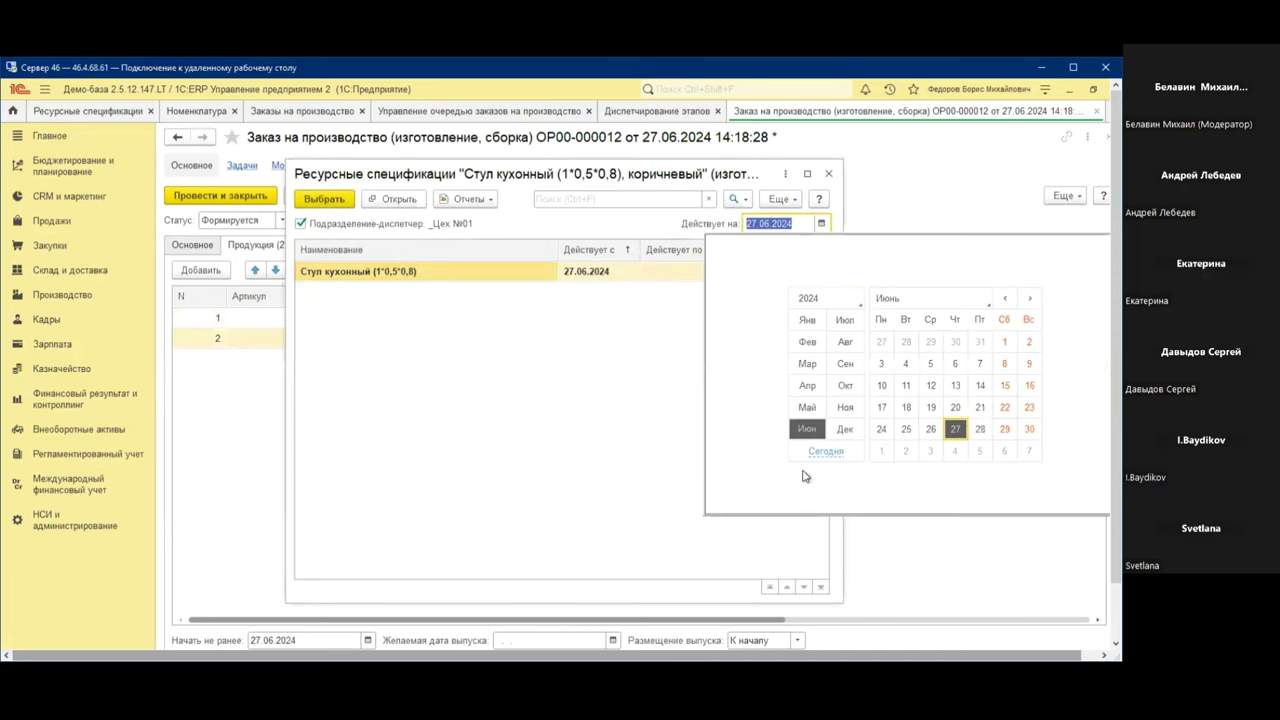
left_click(930, 452)
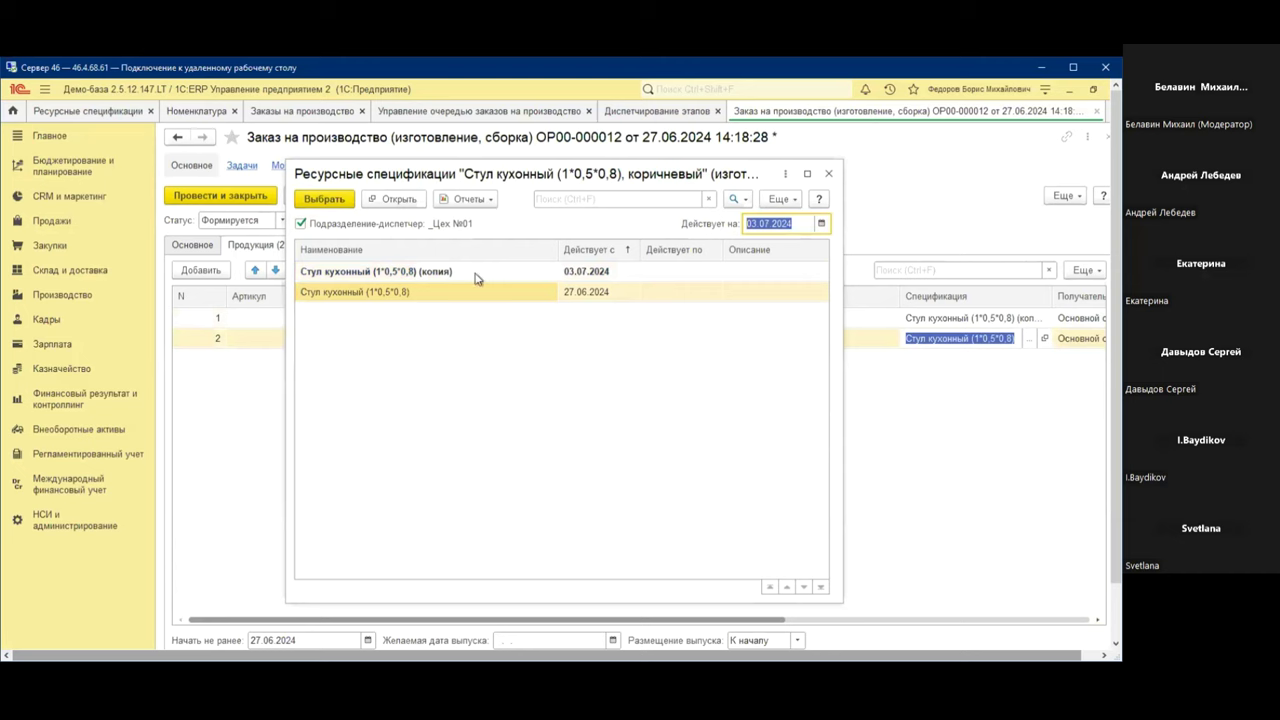
double_click(398, 272)
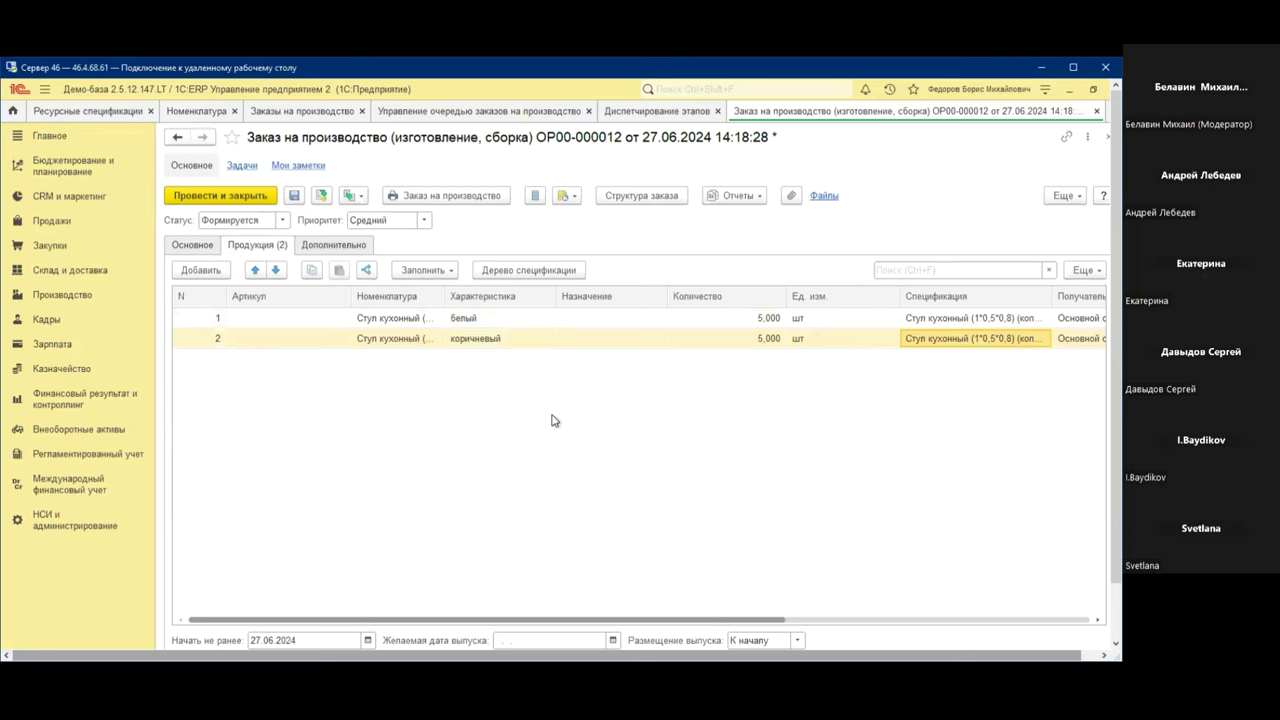
Set the production order's status to К производству, then post and close it
left_click(282, 220)
left_click(269, 262)
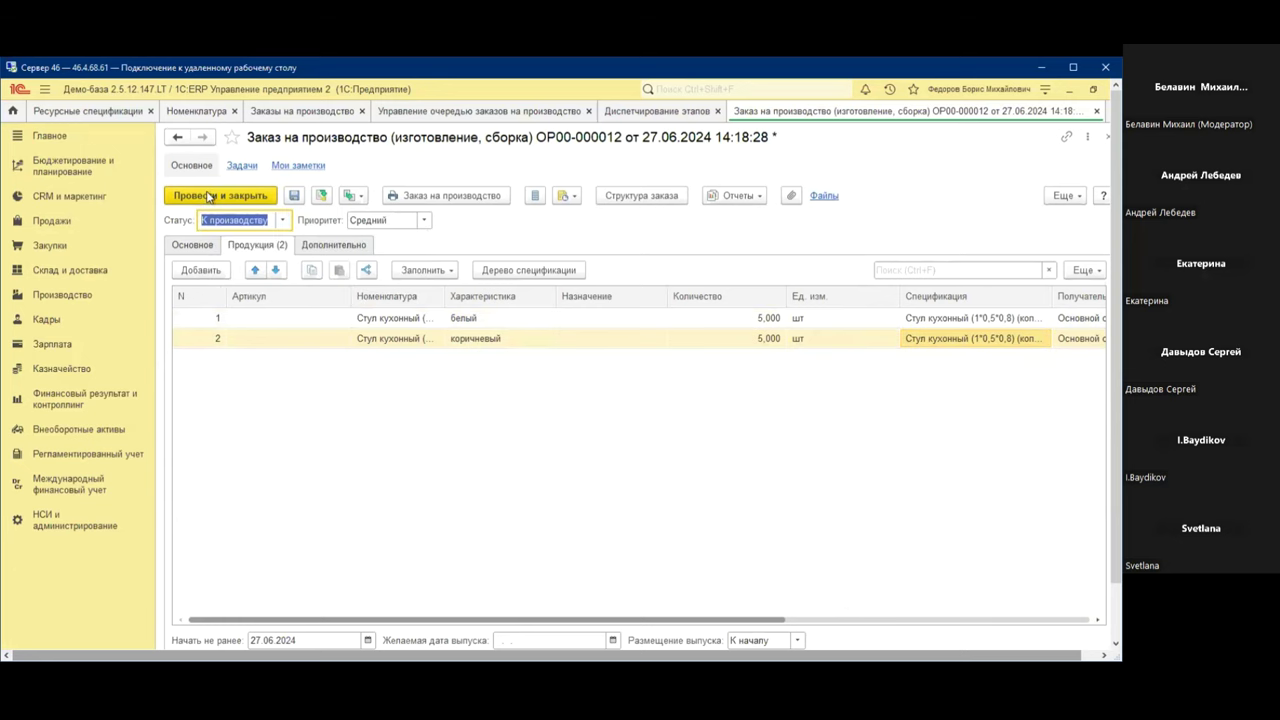
left_click(209, 196)
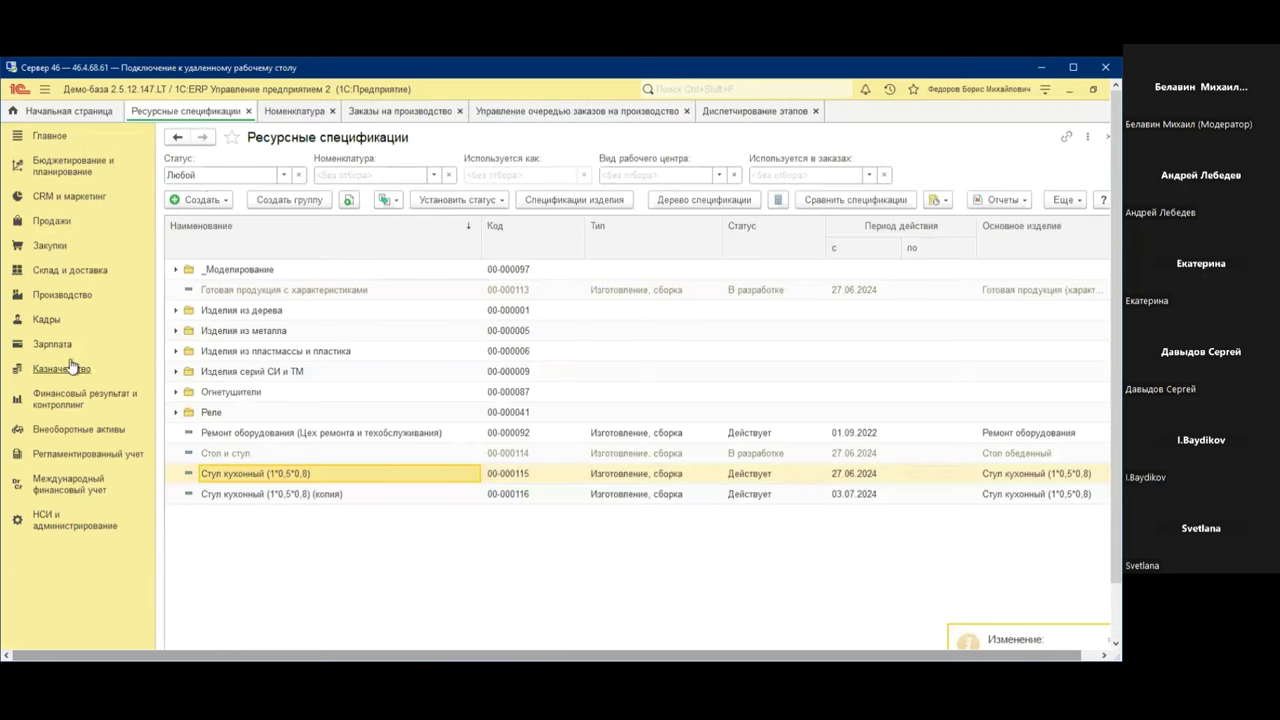
Form the production stages for the 27.06.2024 order in the production order queue, with handing the stages over for execution enabled
left_click(55, 302)
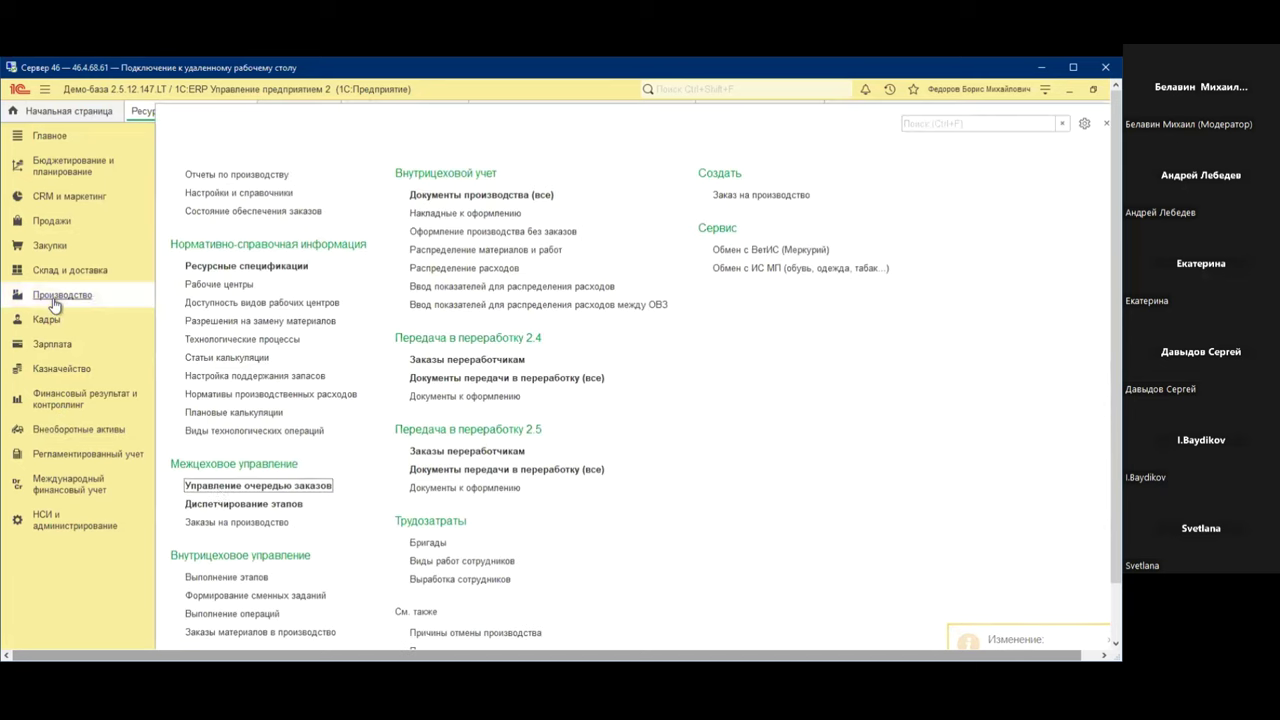
left_click(222, 490)
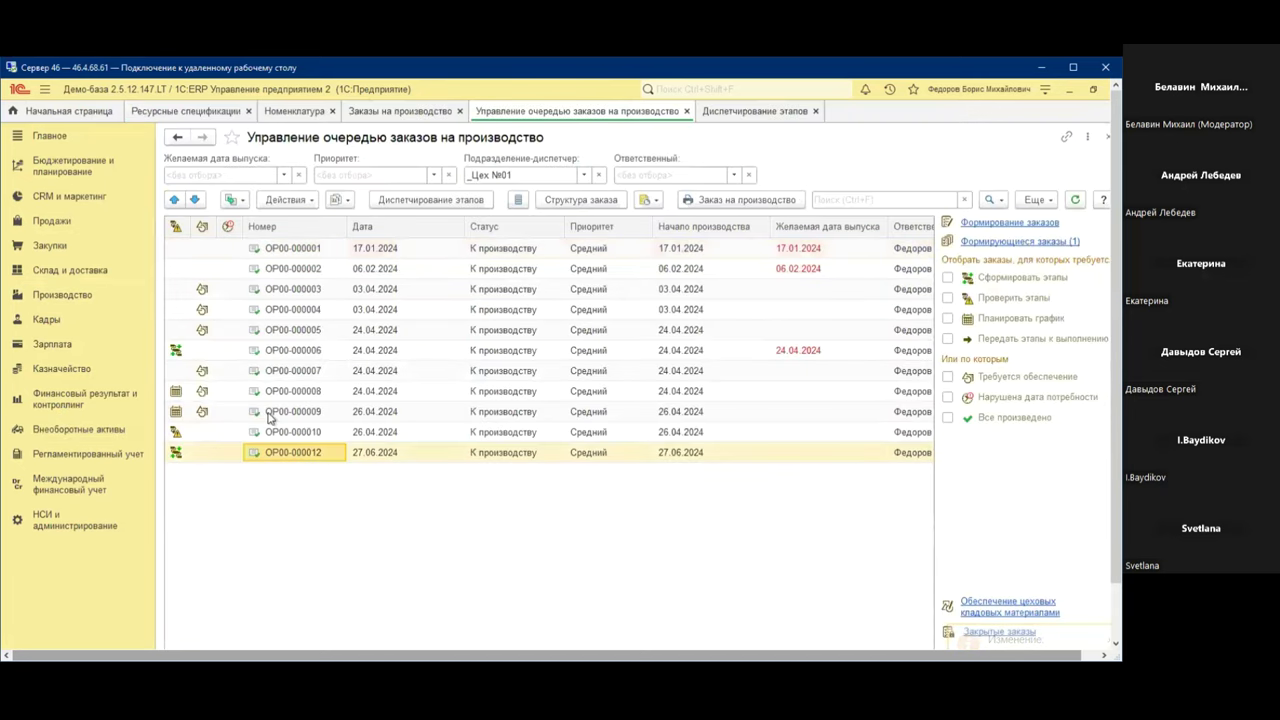
left_click(286, 201)
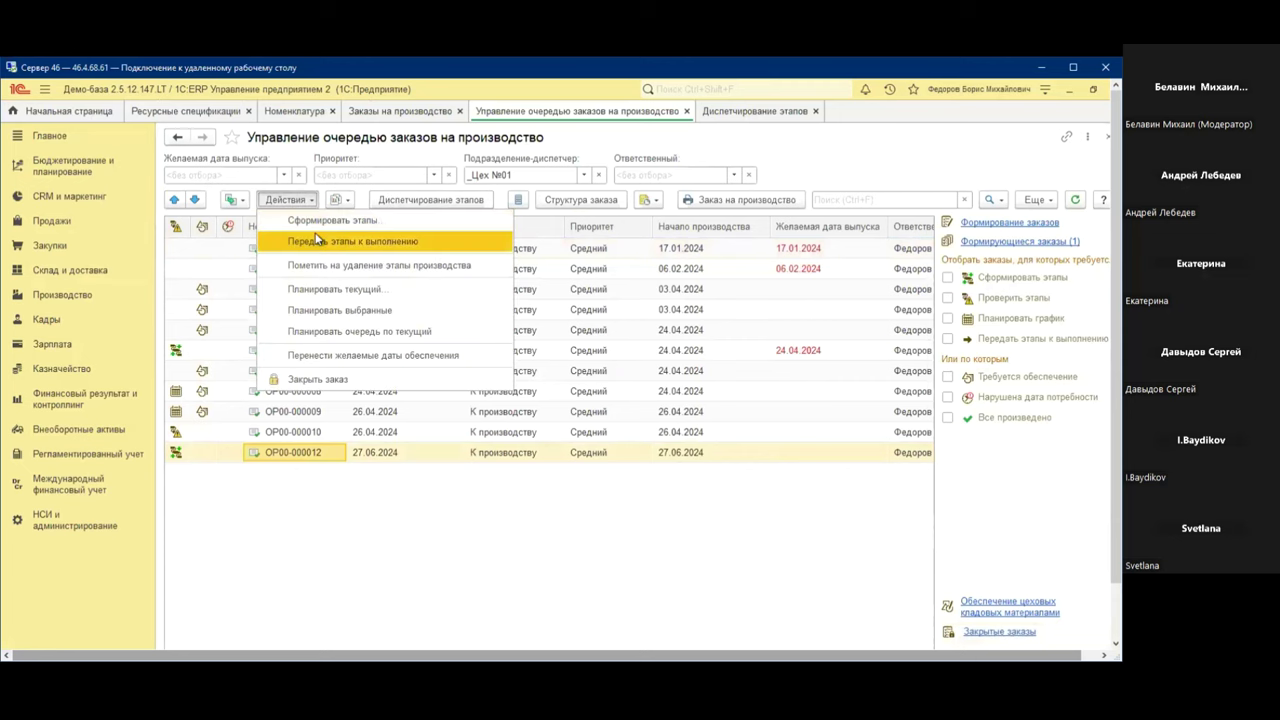
left_click(316, 205)
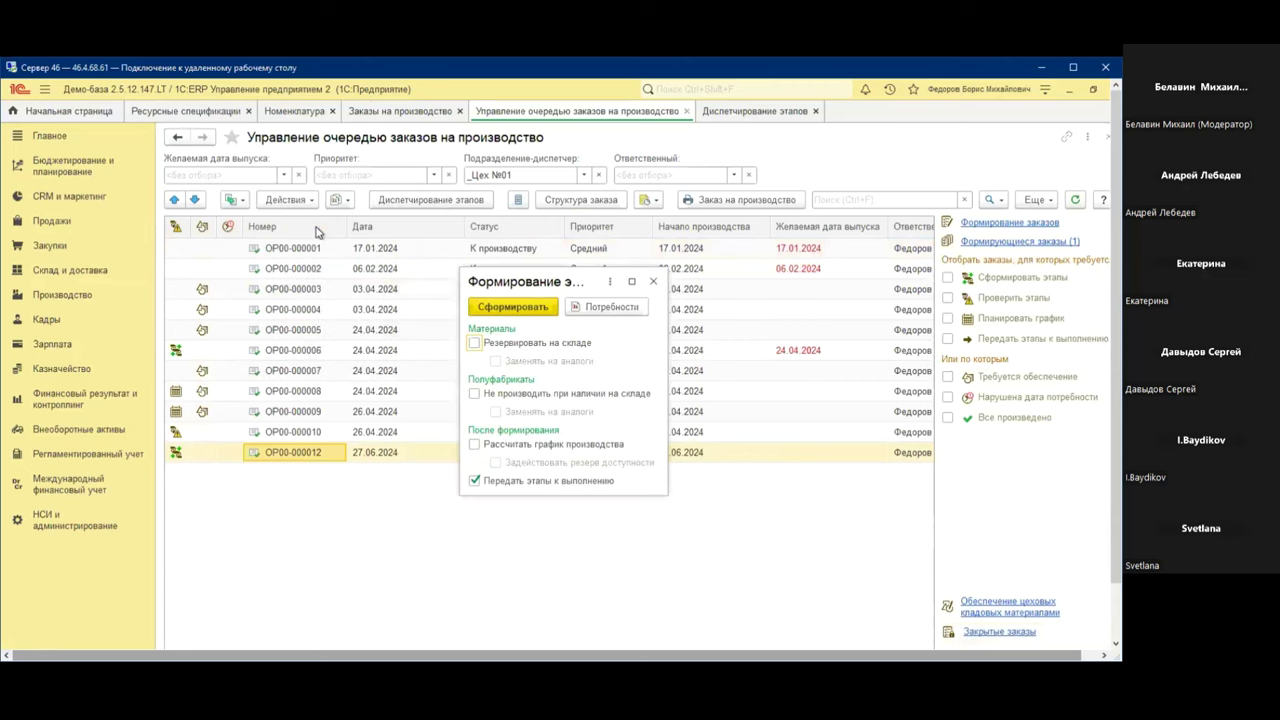
left_click(507, 315)
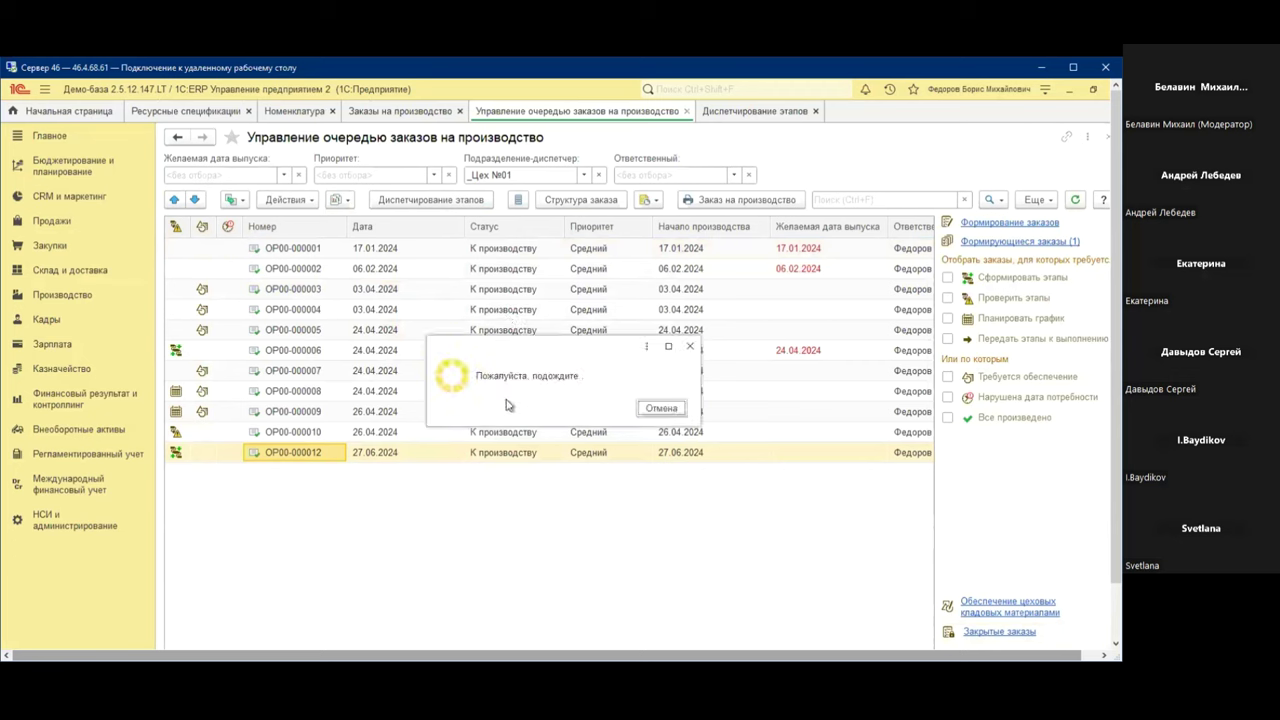
Open the order's stage for the коричневый kitchen chair from stage dispatching and examine its material provision lines
left_click(405, 201)
left_click(372, 248)
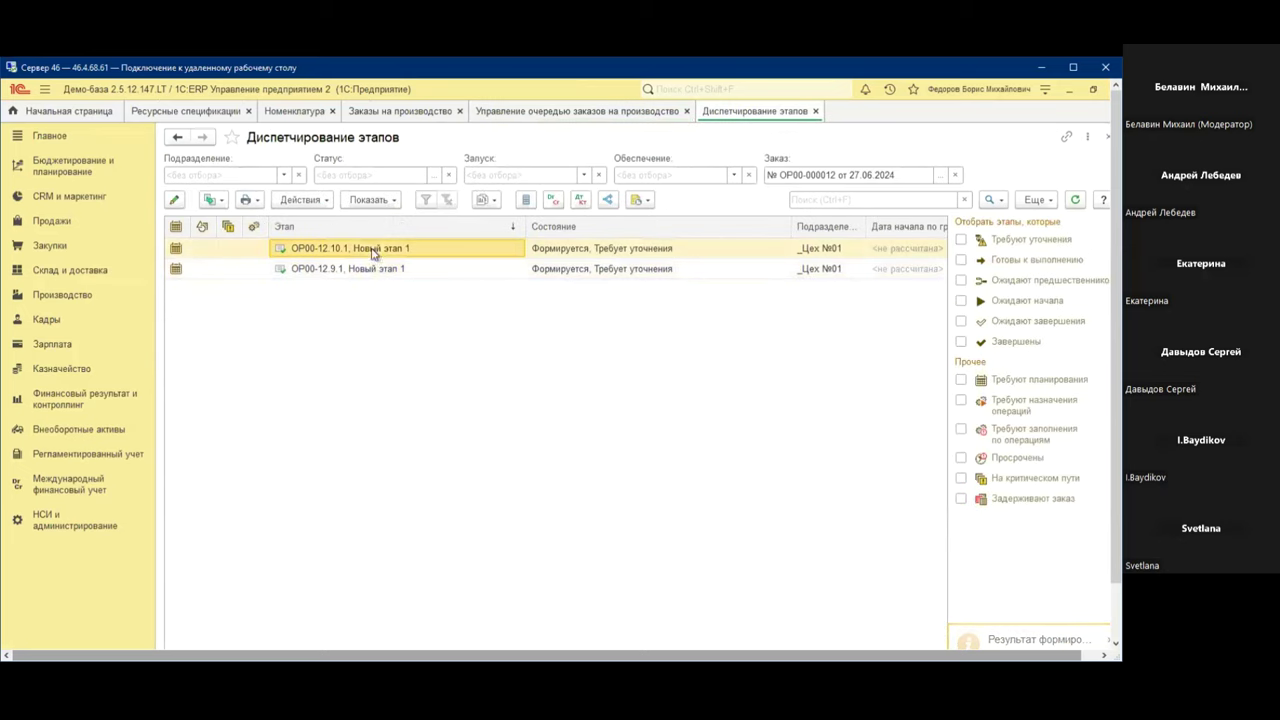
double_click(372, 248)
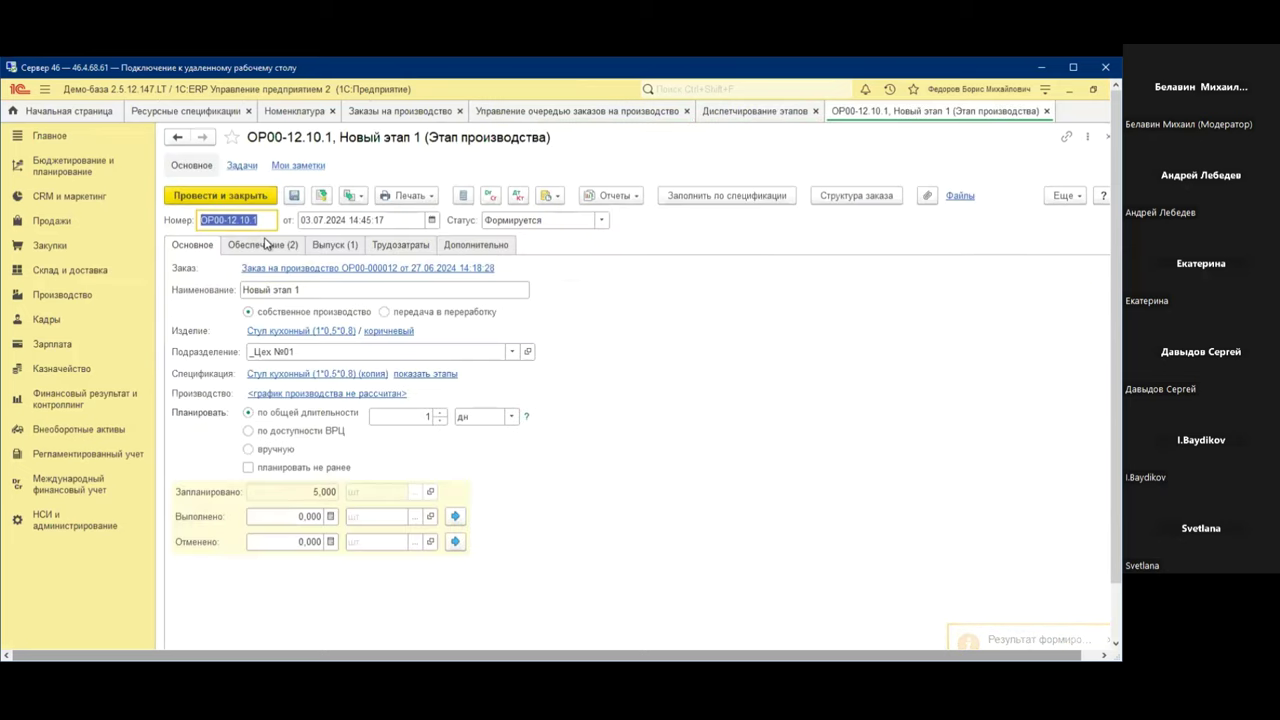
left_click(267, 245)
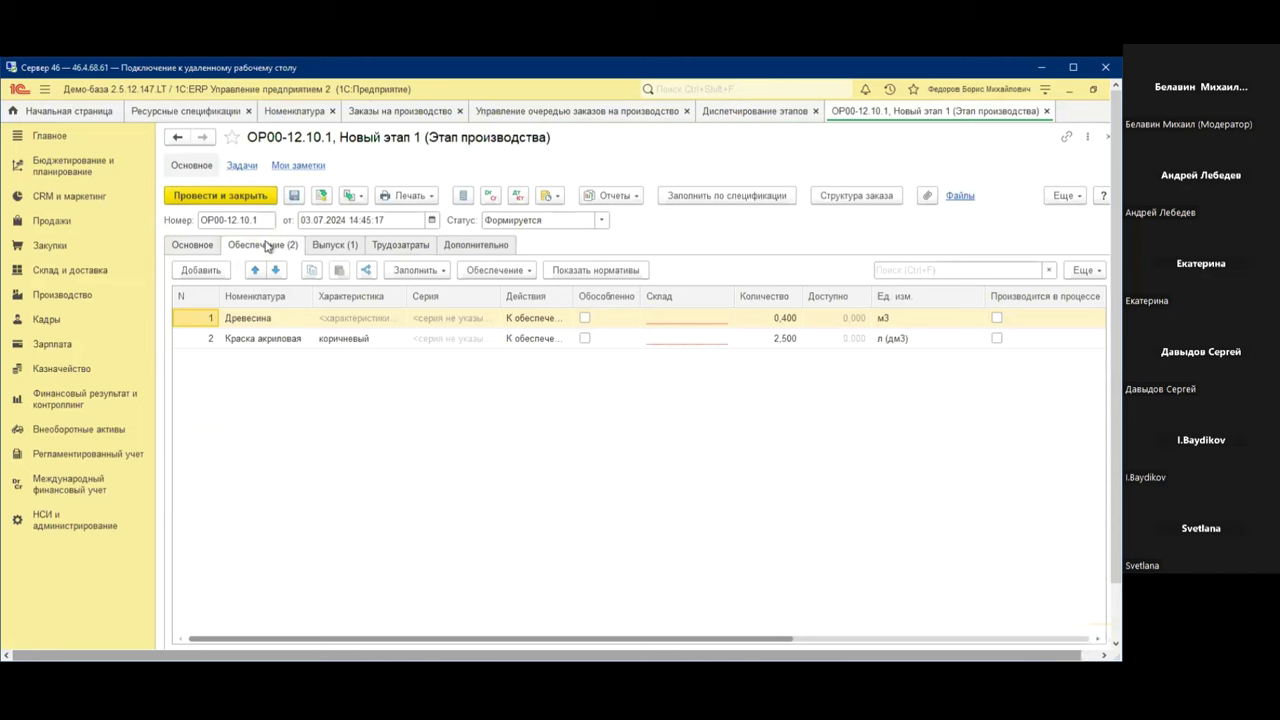
left_click(251, 320)
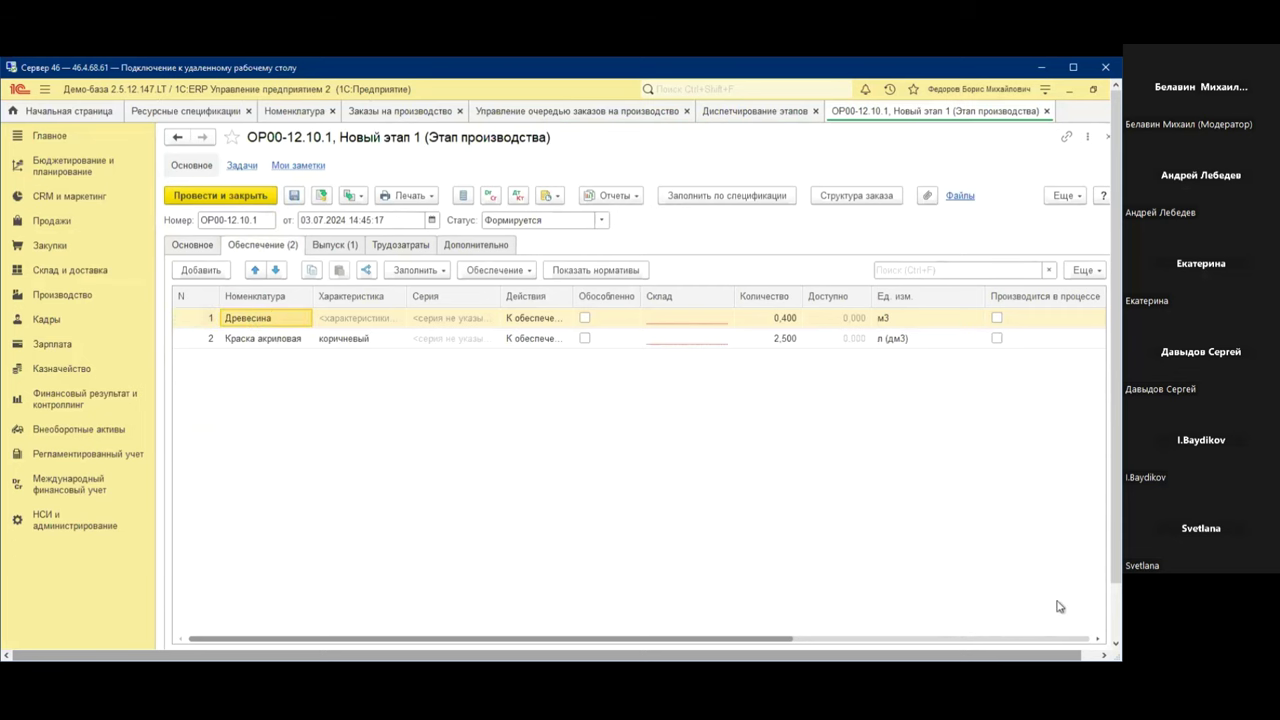
left_click(1112, 593)
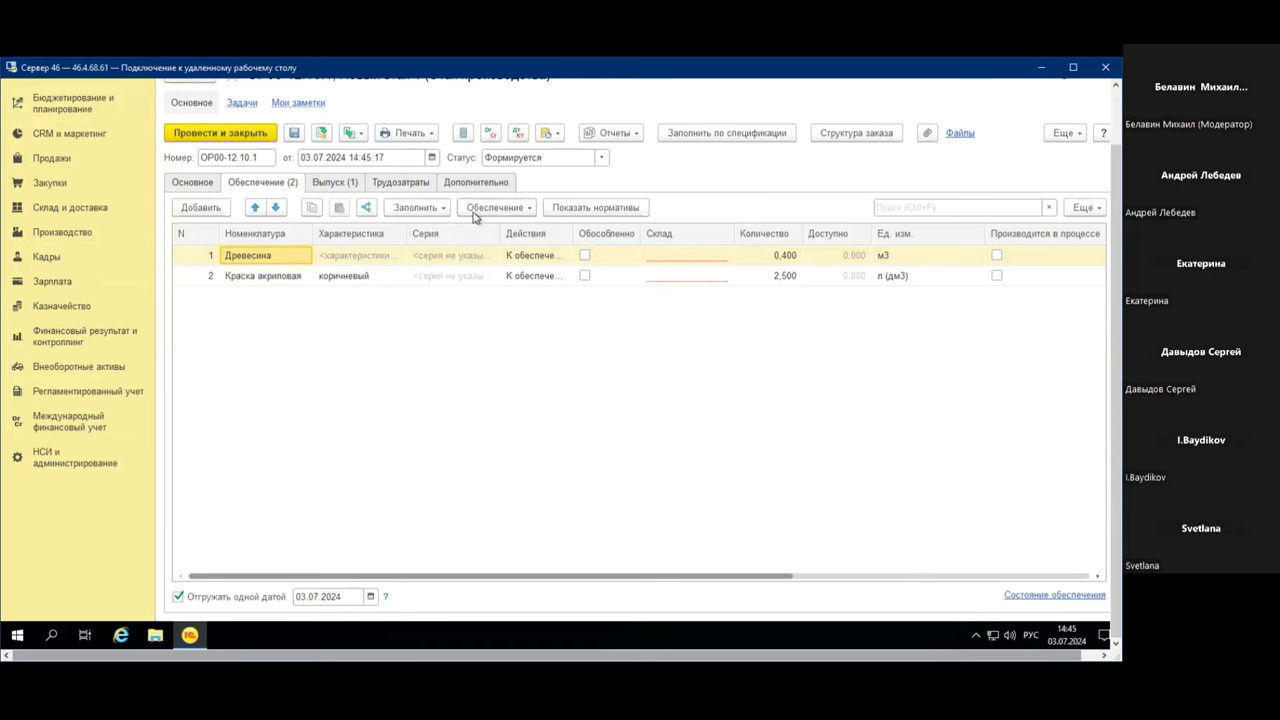
Examine the stage's material selection by specification, including Древесина 2 сорт, then close it and the stage without transferring anything
left_click(437, 210)
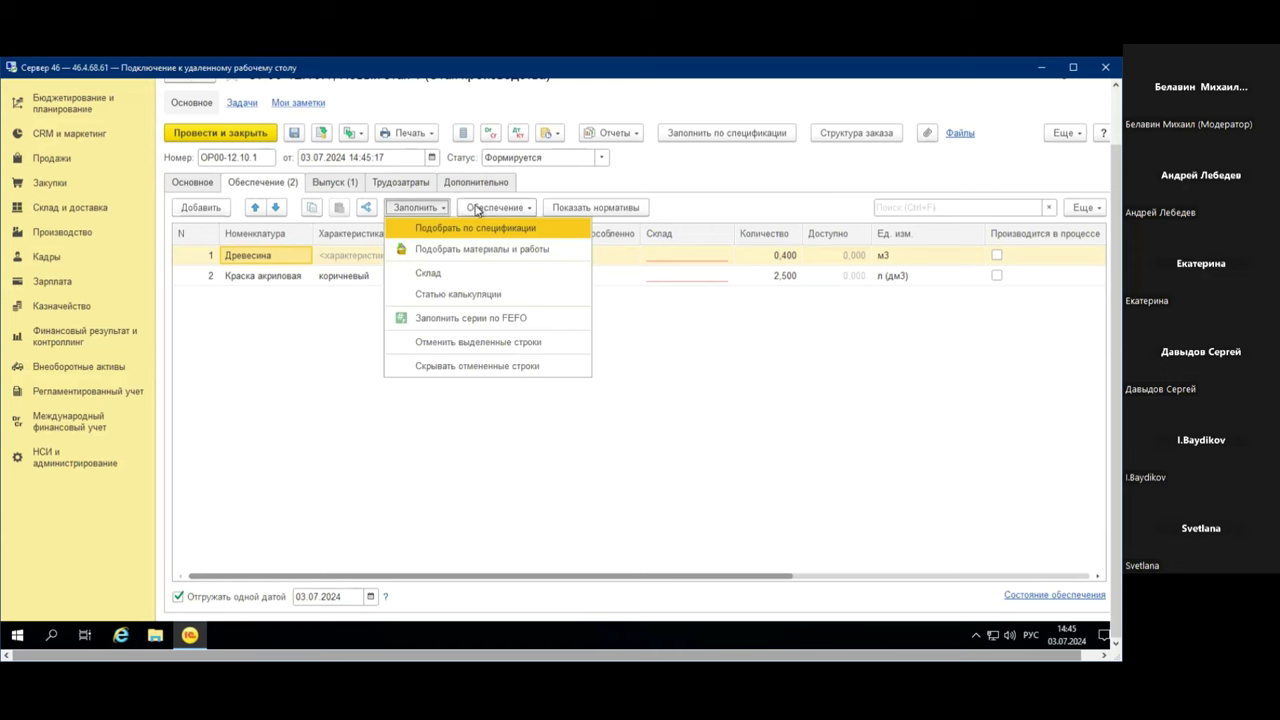
left_click(480, 229)
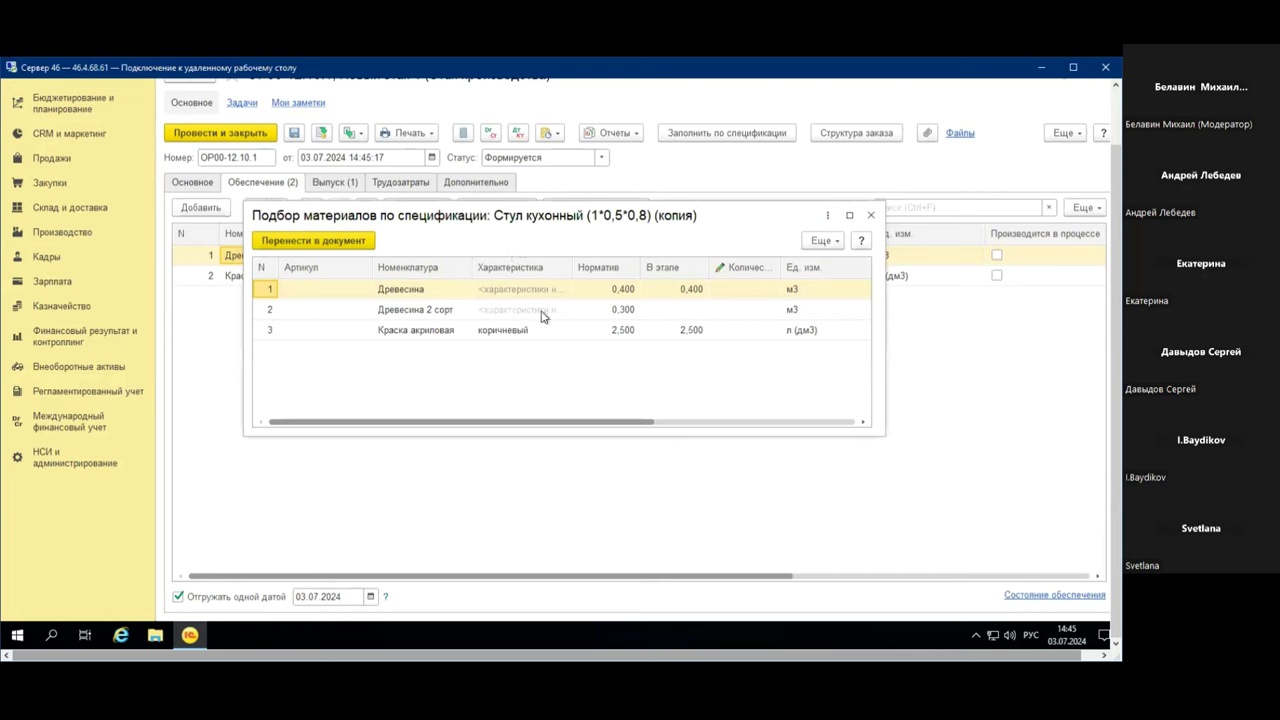
left_click(465, 311)
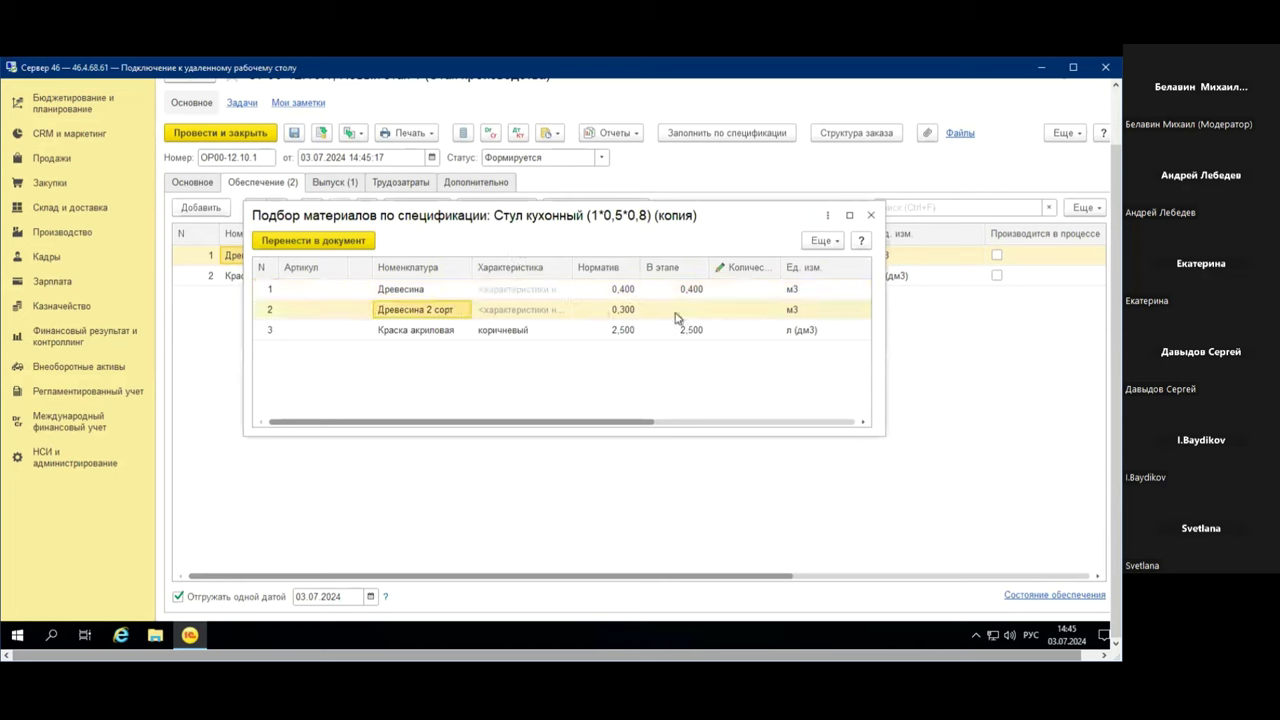
left_click(644, 312)
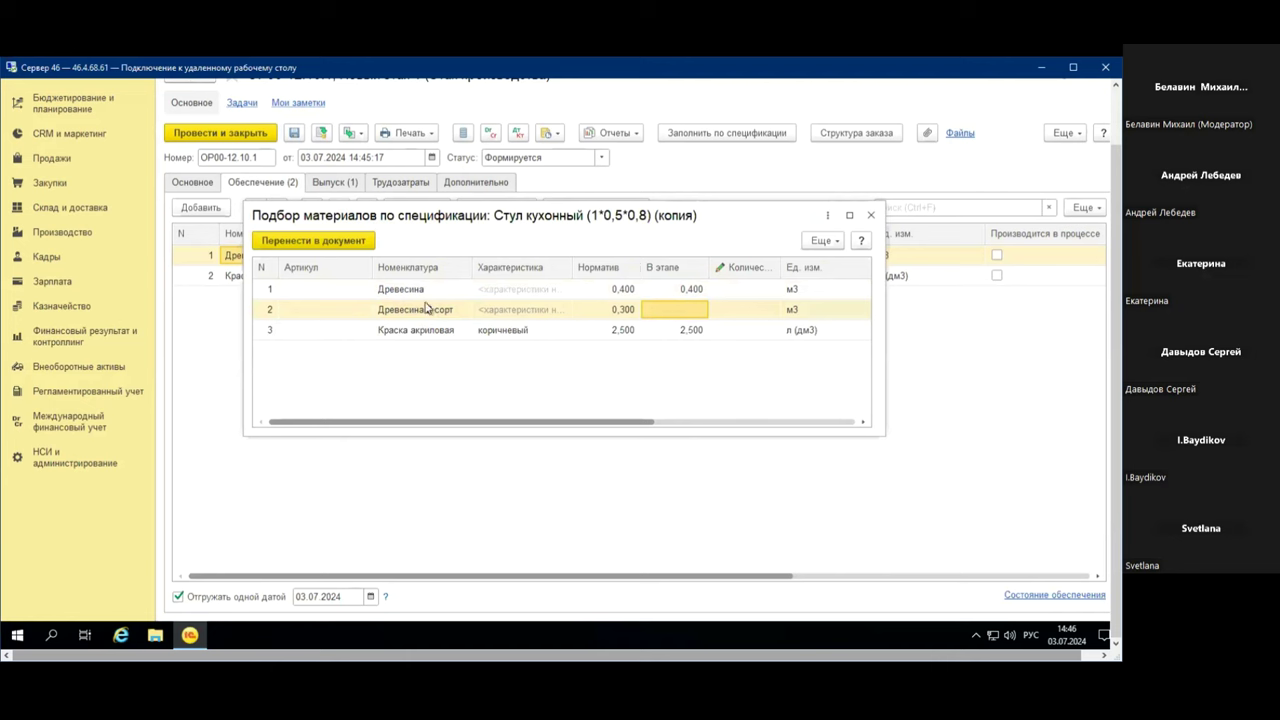
left_click(872, 216)
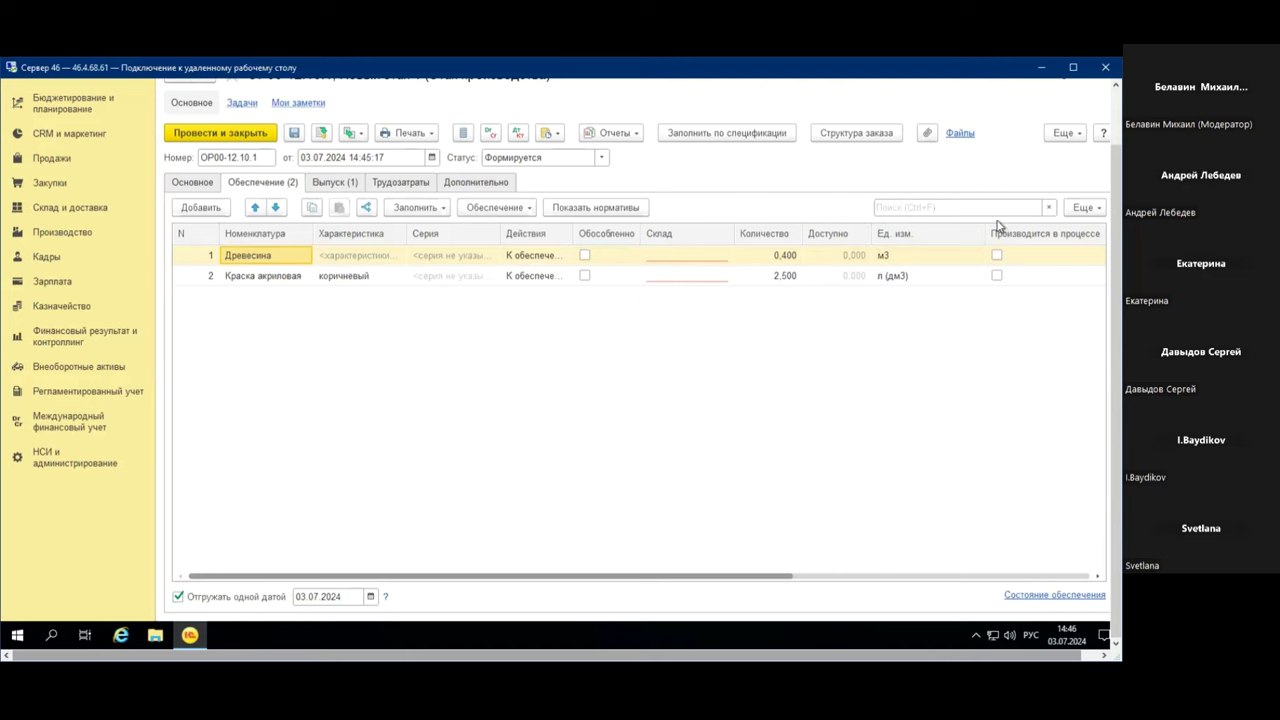
left_click(1114, 128)
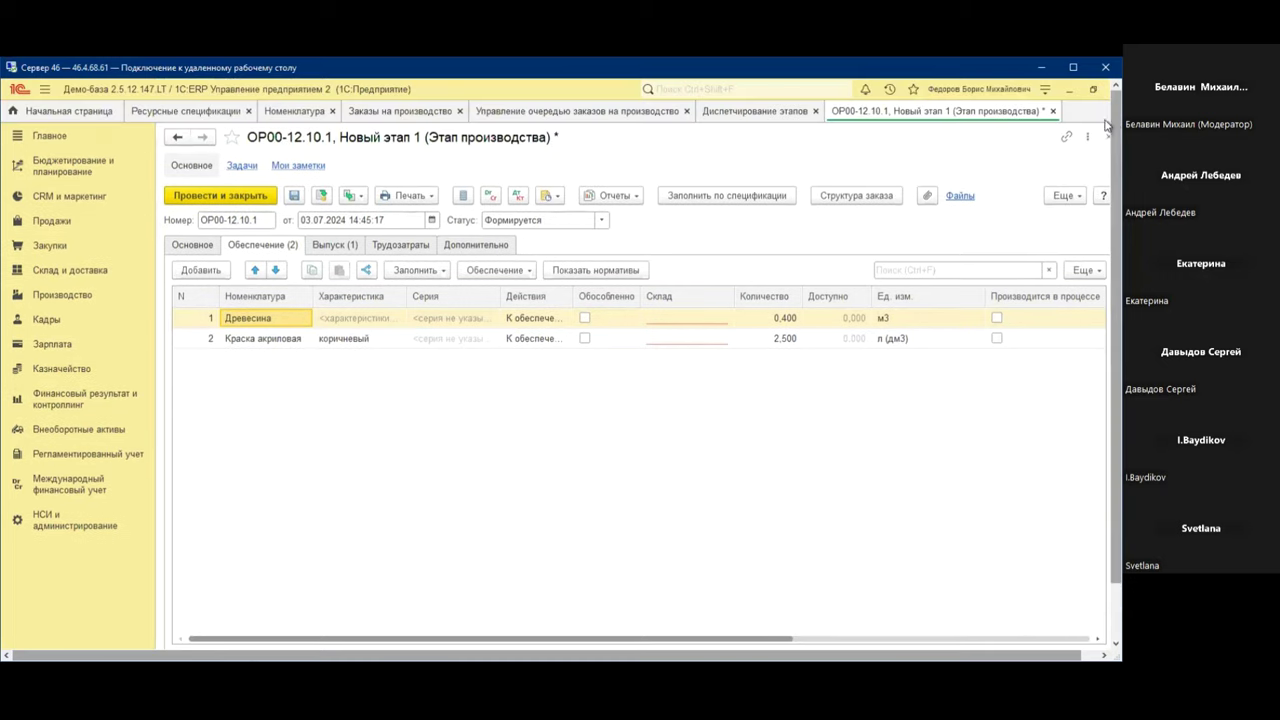
left_click(1053, 112)
key("Escape")
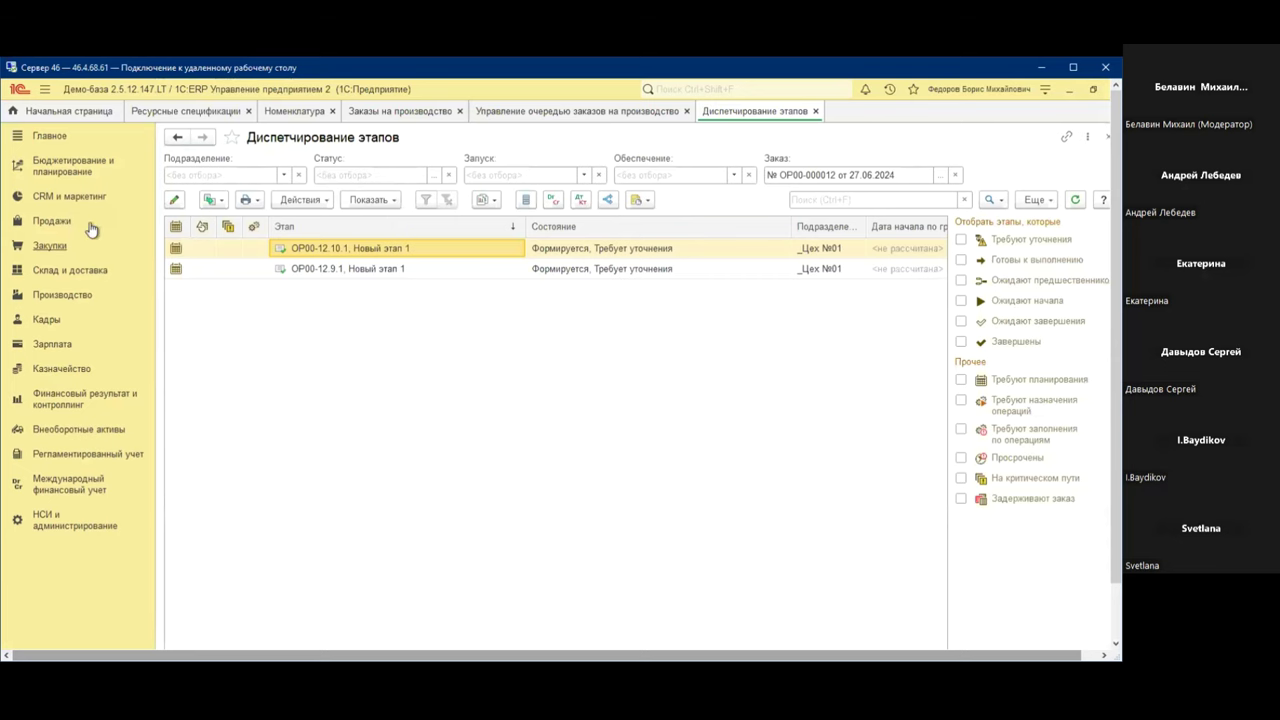
Start a new goods planning scenario, enable calculation of material, work centre and labour needs, and examine the material need options
left_click(90, 168)
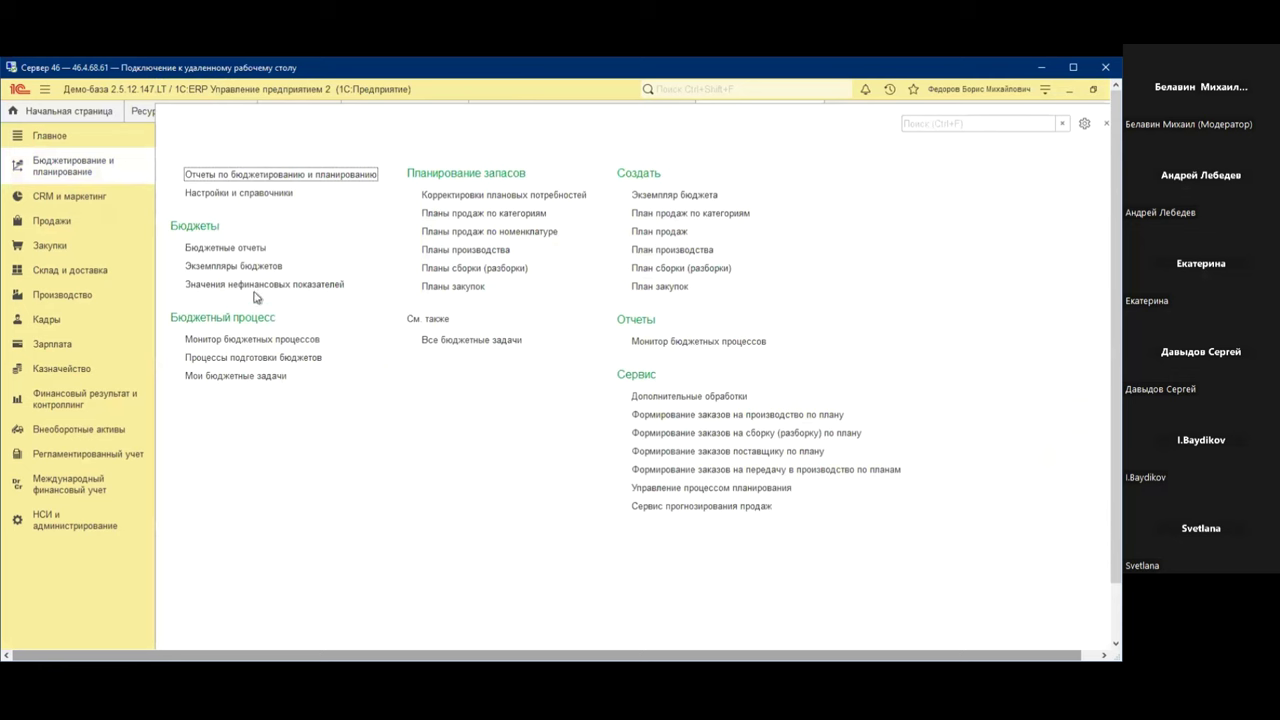
left_click(252, 195)
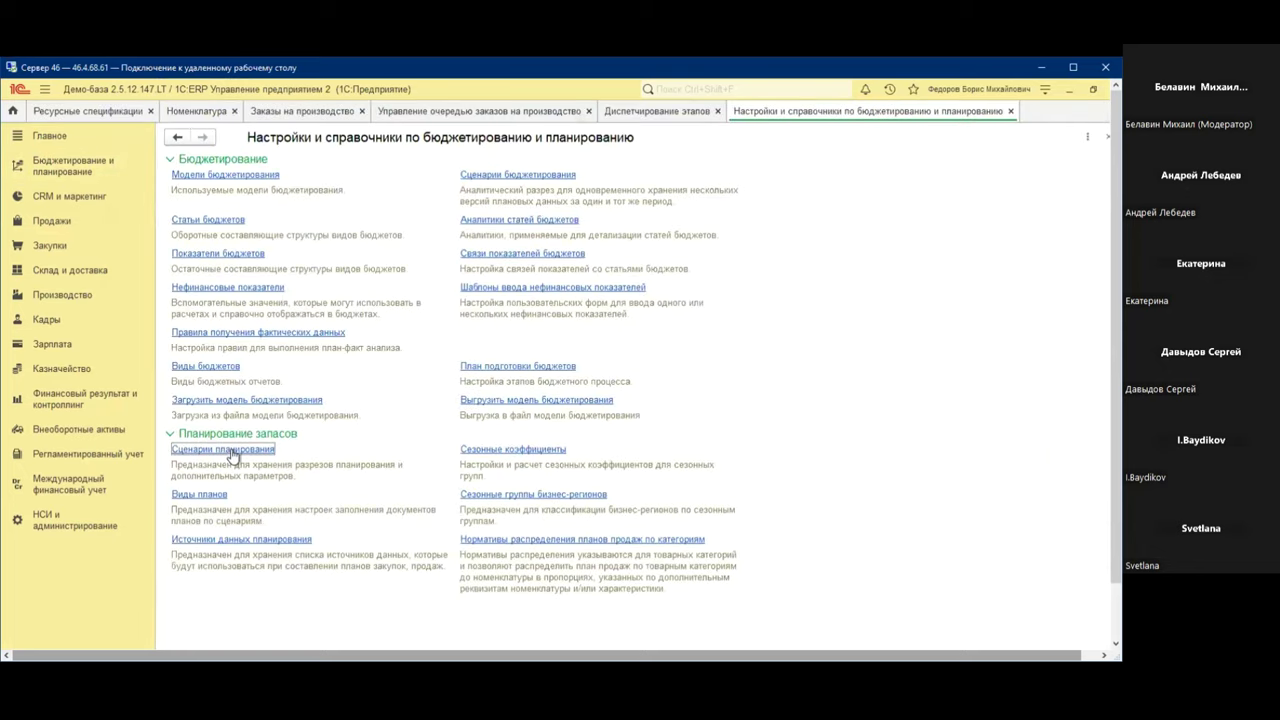
left_click(226, 450)
left_click(203, 166)
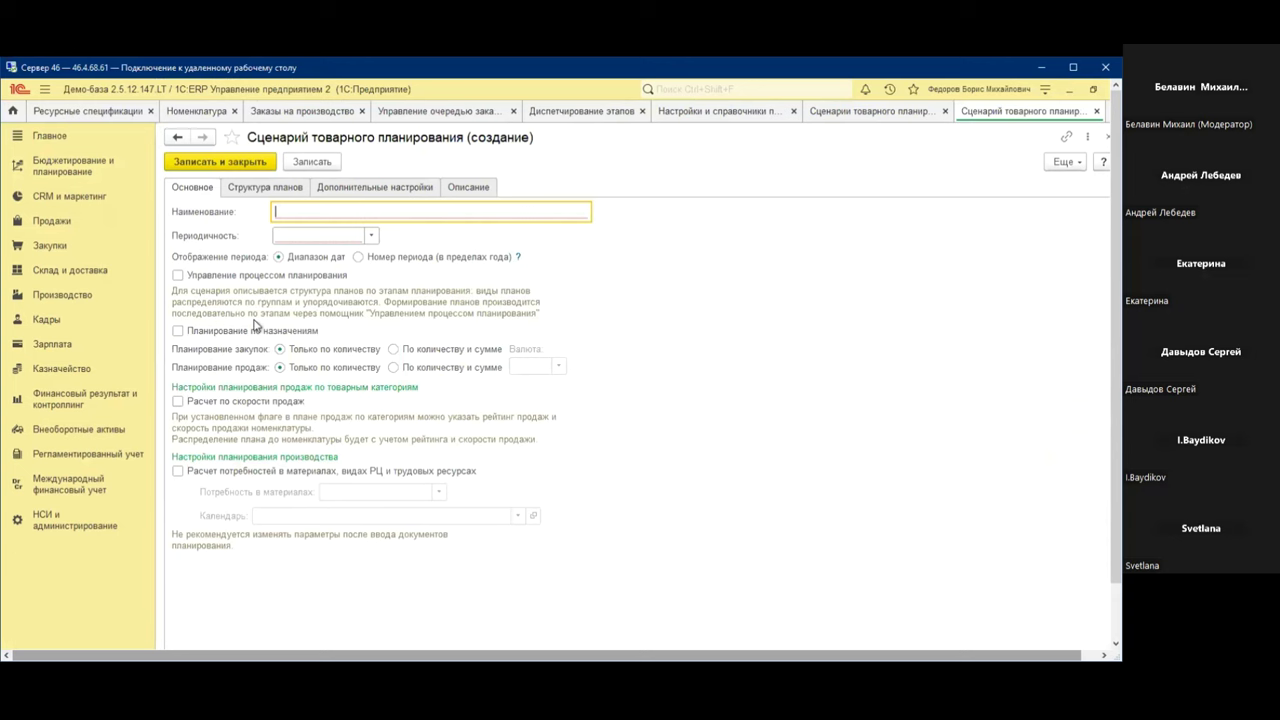
left_click(178, 471)
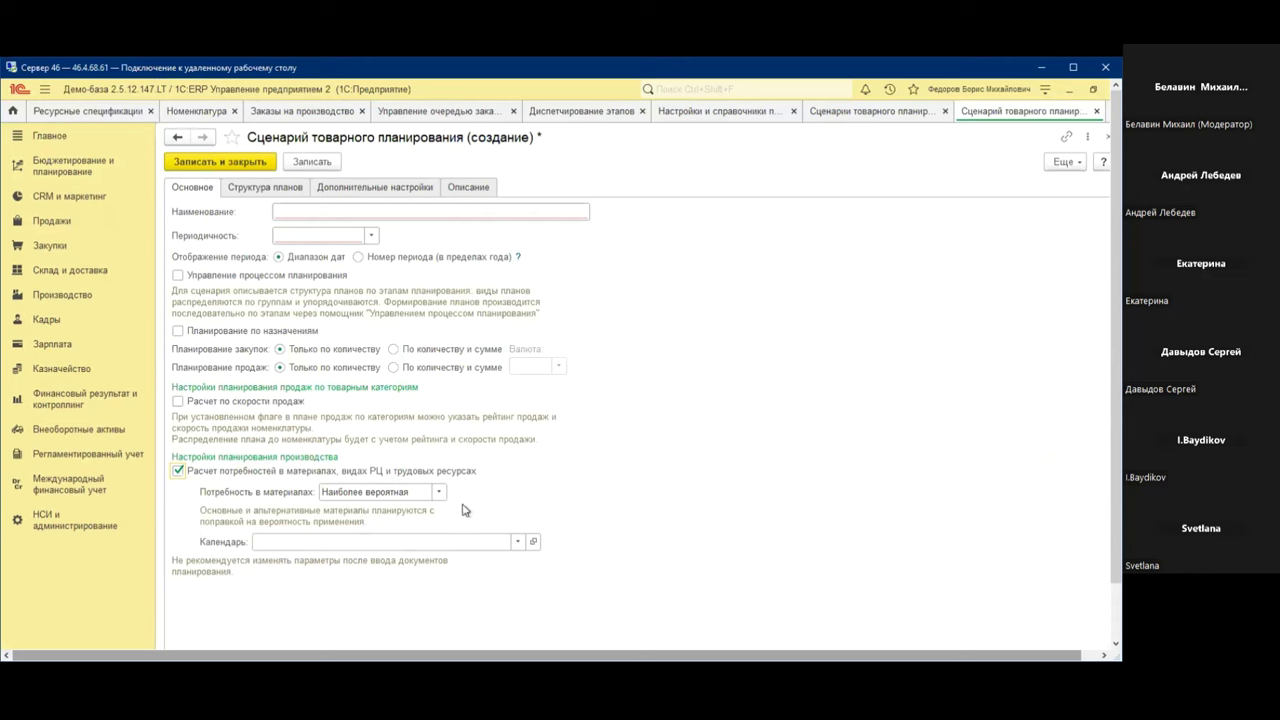
left_click(438, 492)
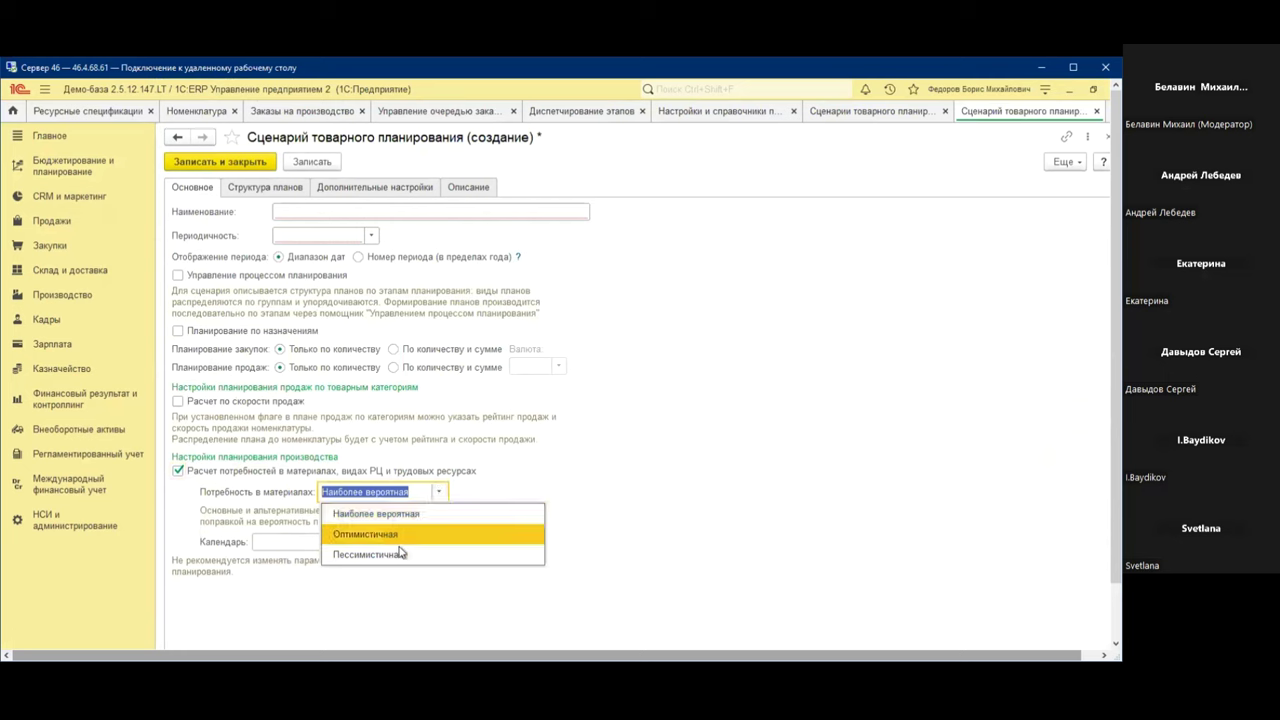
left_click(613, 514)
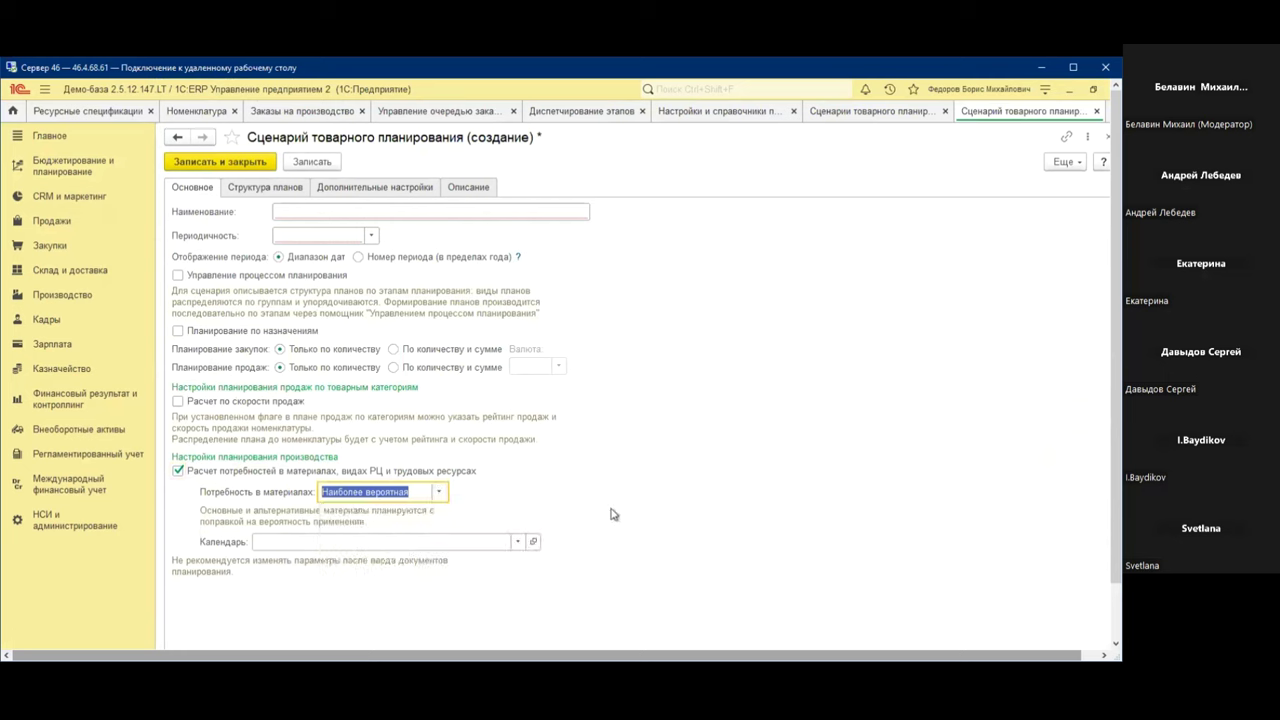
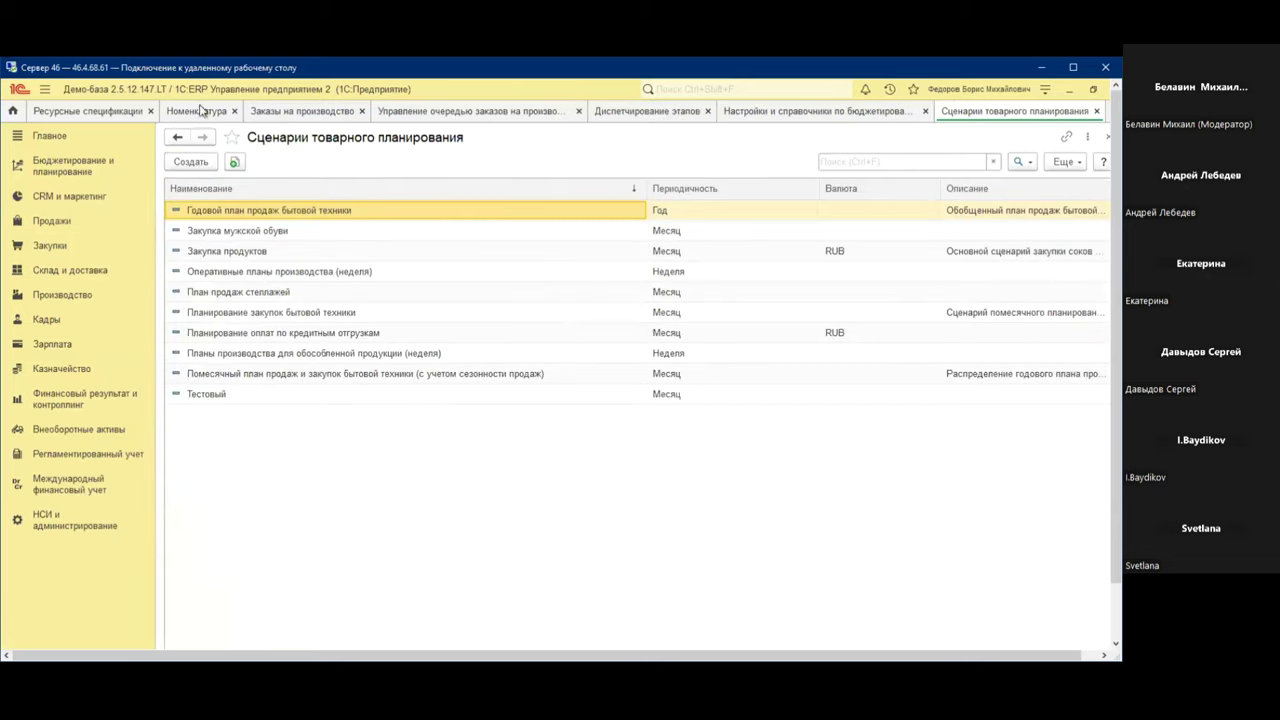
Open the Стул кухонный (1*0,5*0,8) (копия) resource specification and set its status to В разработке
left_click(126, 113)
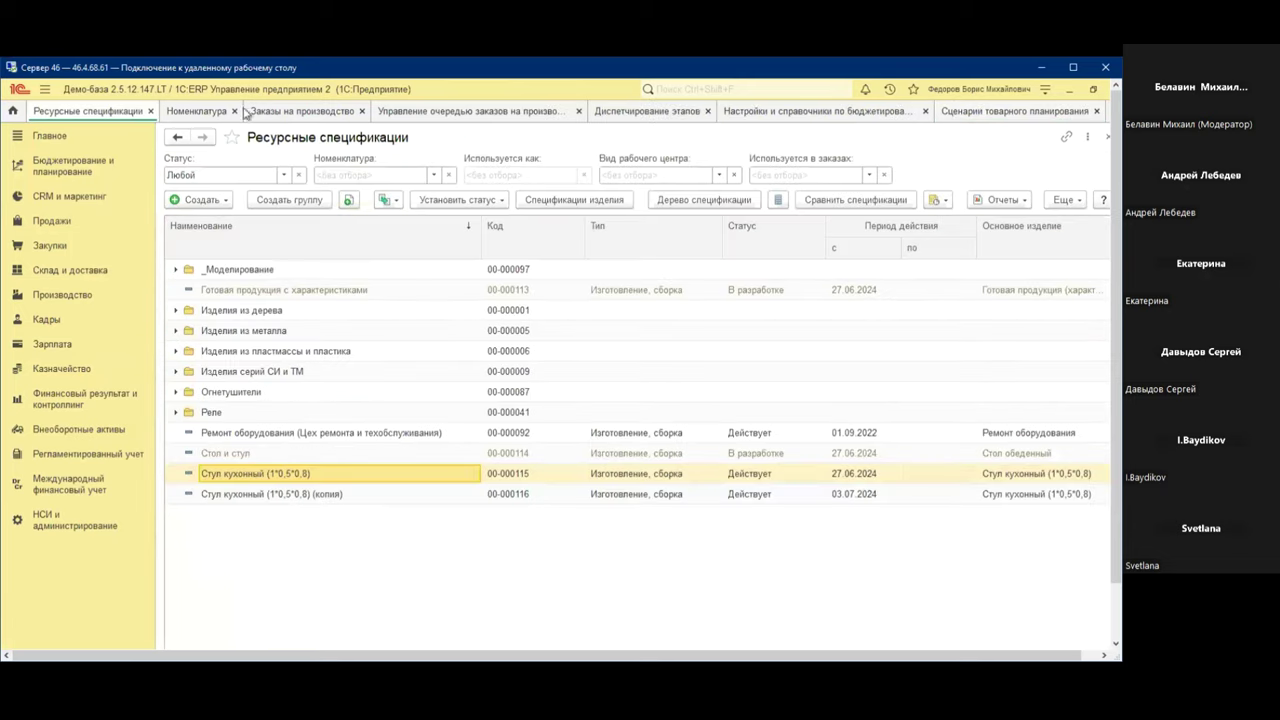
left_click(321, 494)
double_click(321, 494)
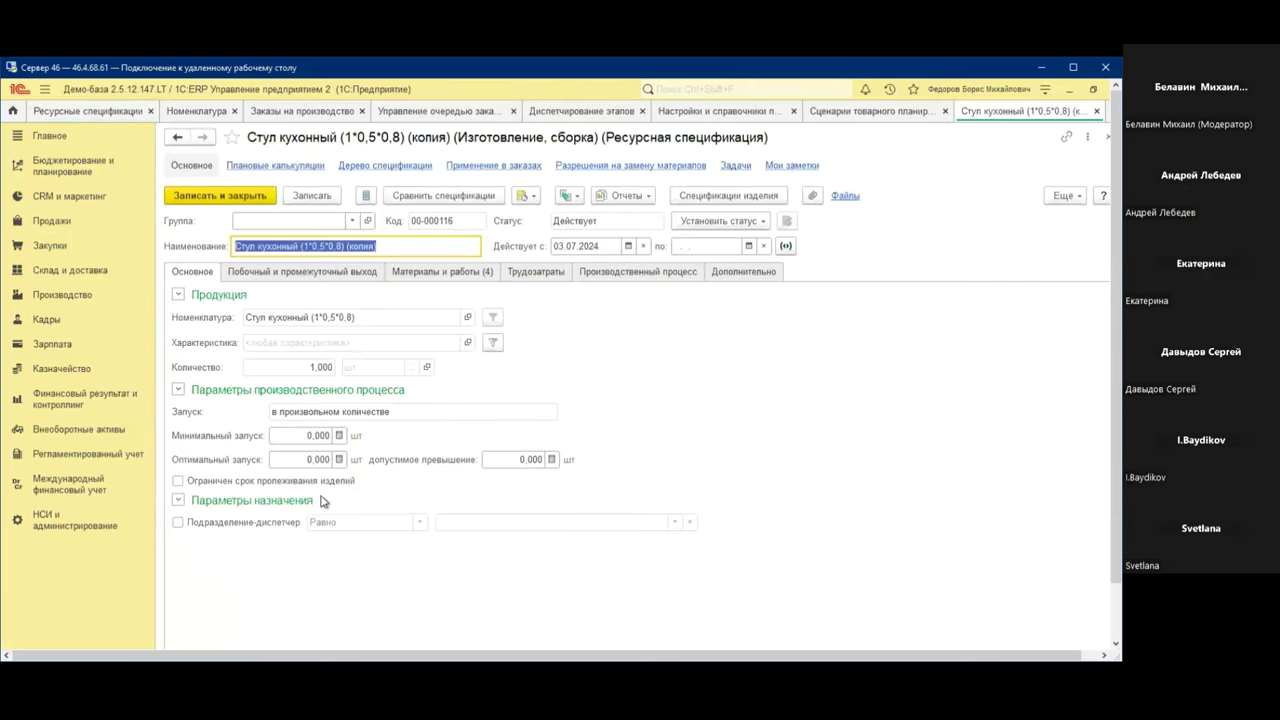
left_click(758, 222)
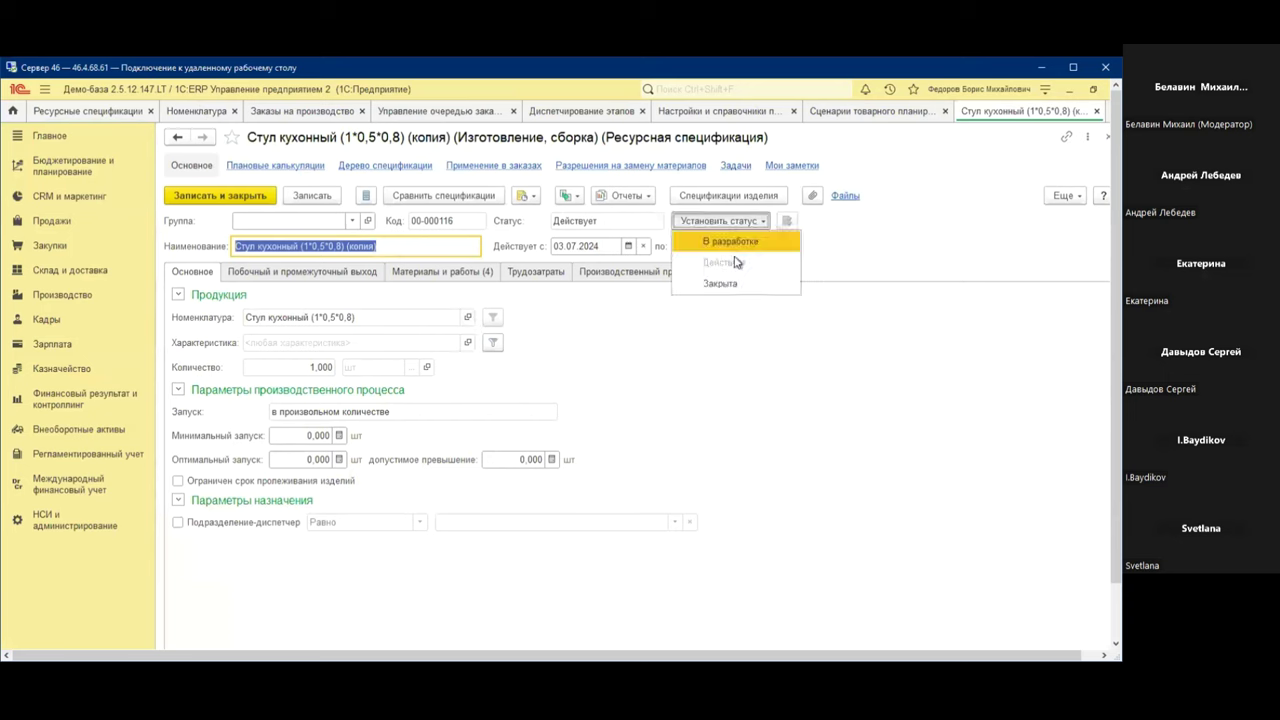
left_click(735, 246)
left_click(447, 345)
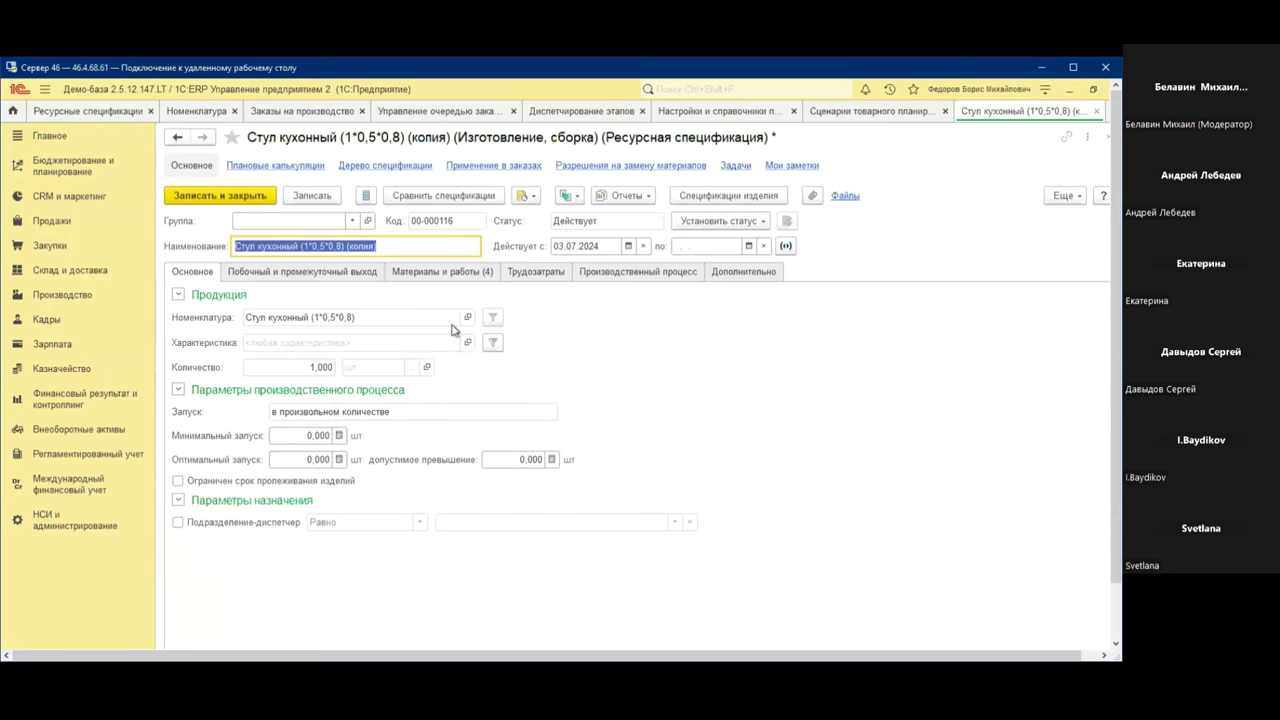
Add a labour line for Комплектация work with a quantity of 1 hour to the specification
left_click(442, 271)
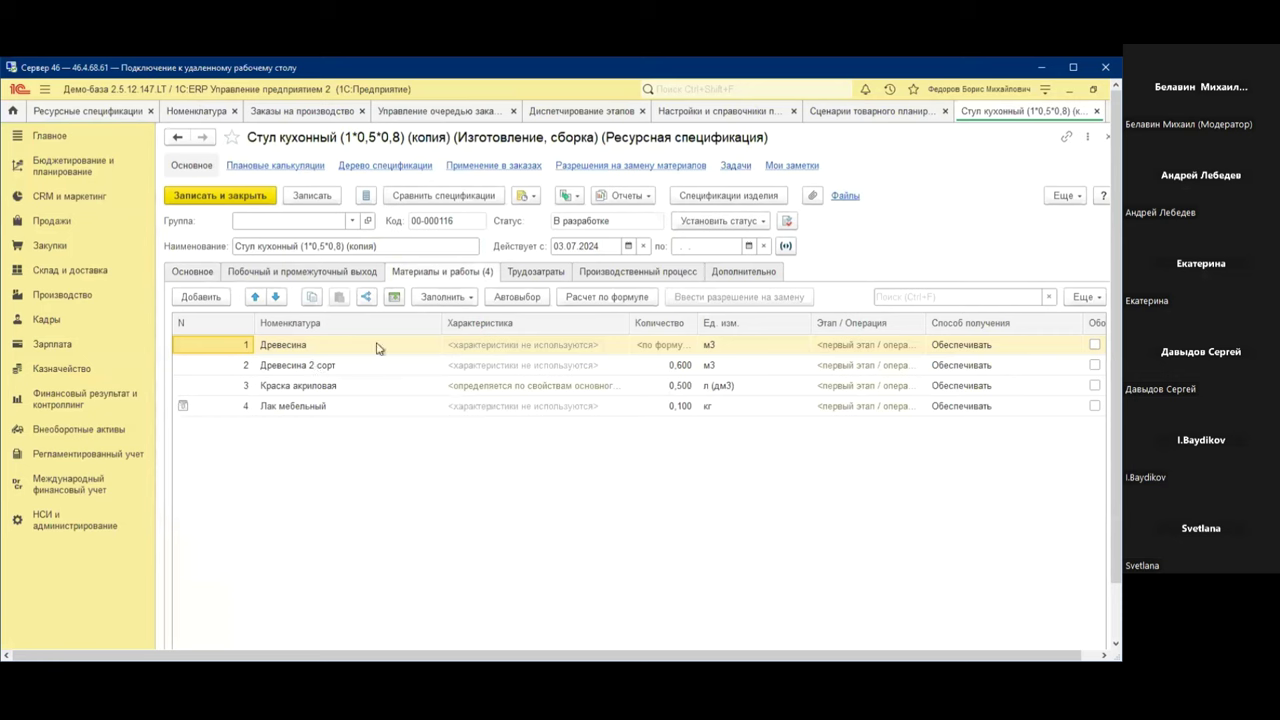
left_click(542, 274)
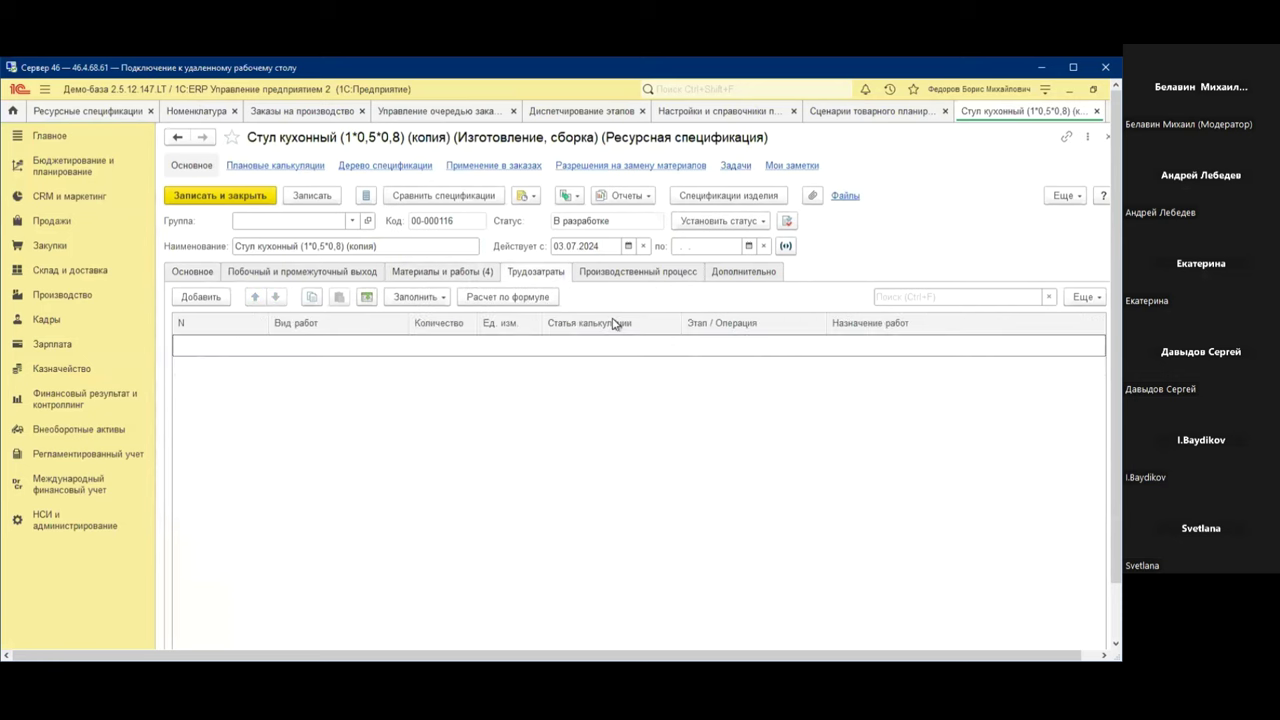
left_click(491, 296)
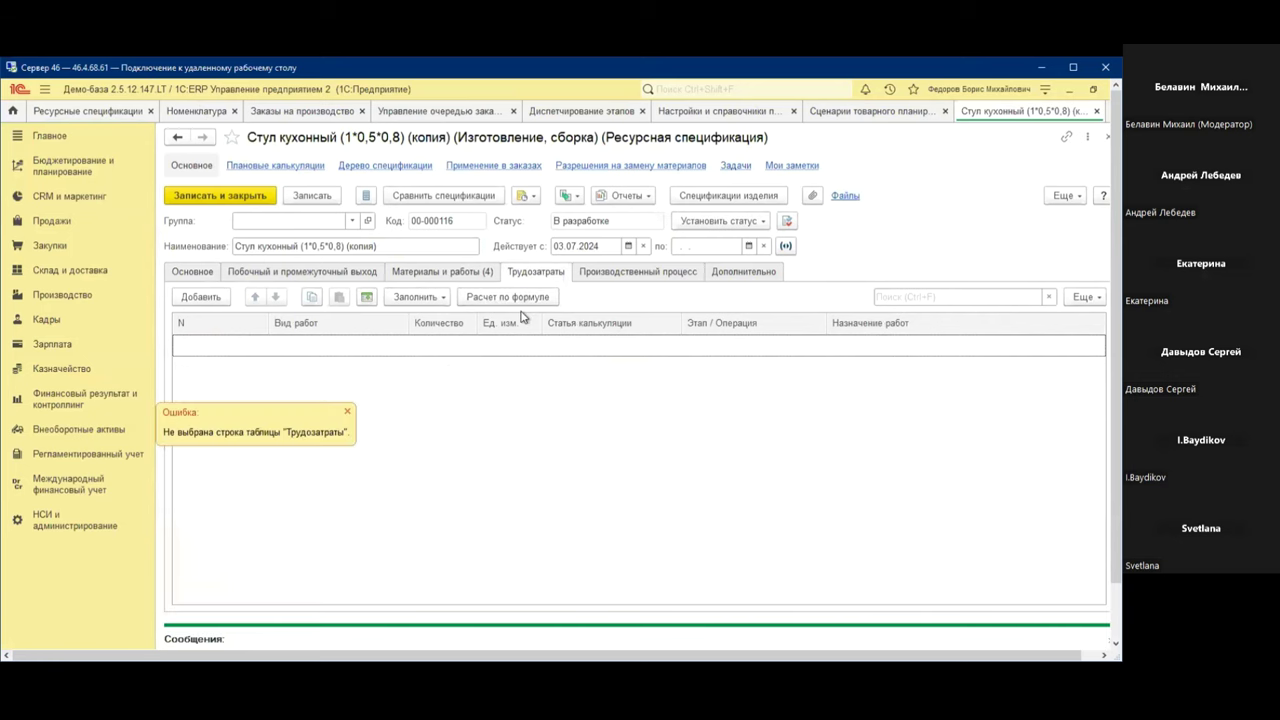
left_click(190, 298)
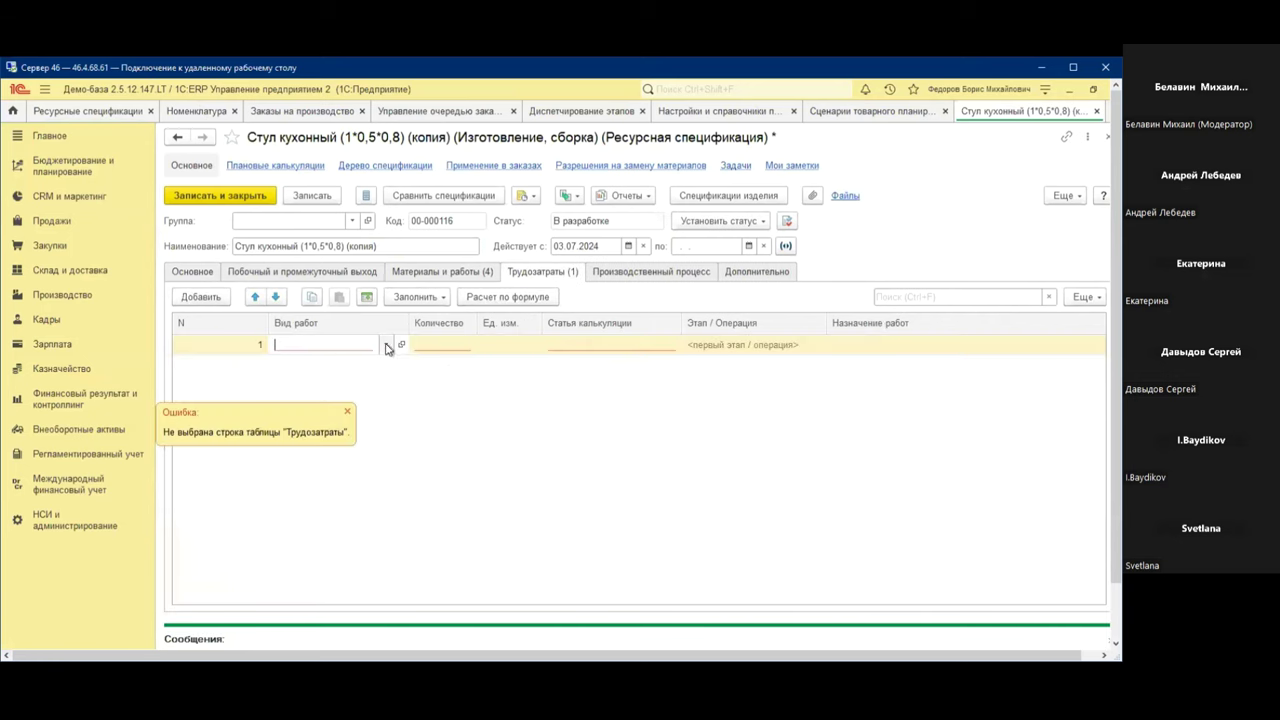
left_click(385, 345)
left_click(350, 387)
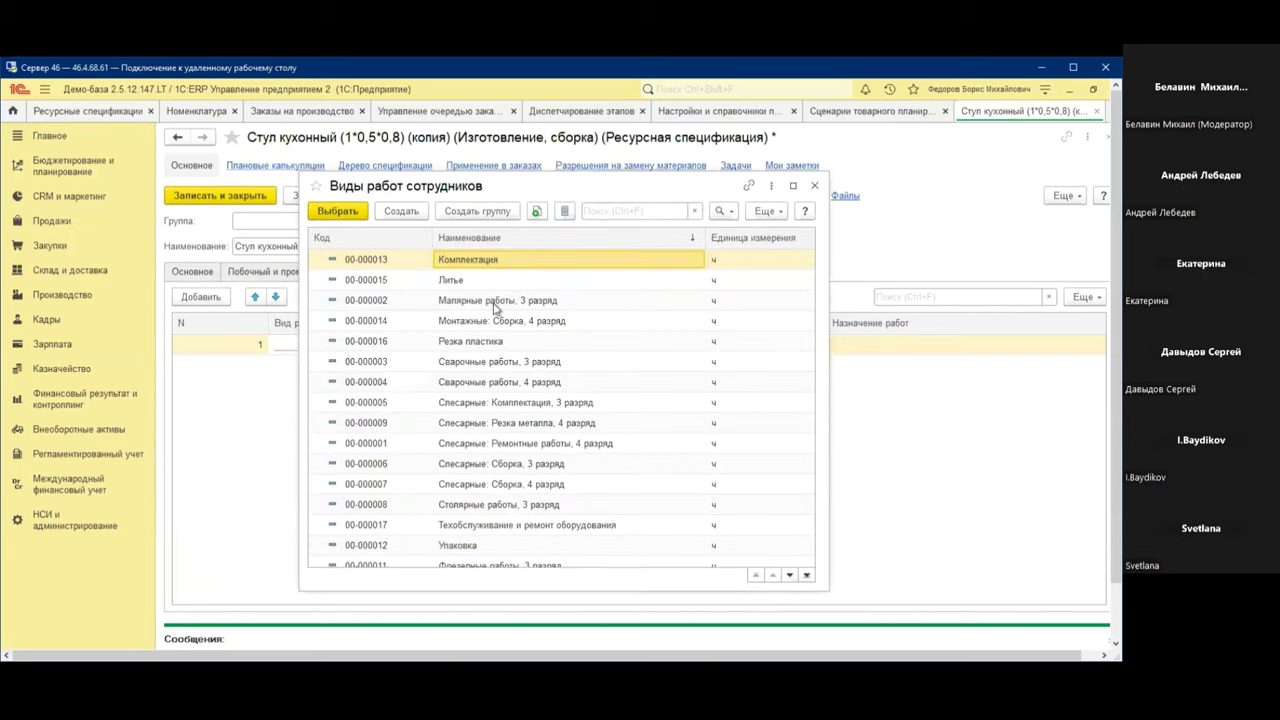
double_click(497, 262)
left_click(455, 346)
type("1")
key("Return")
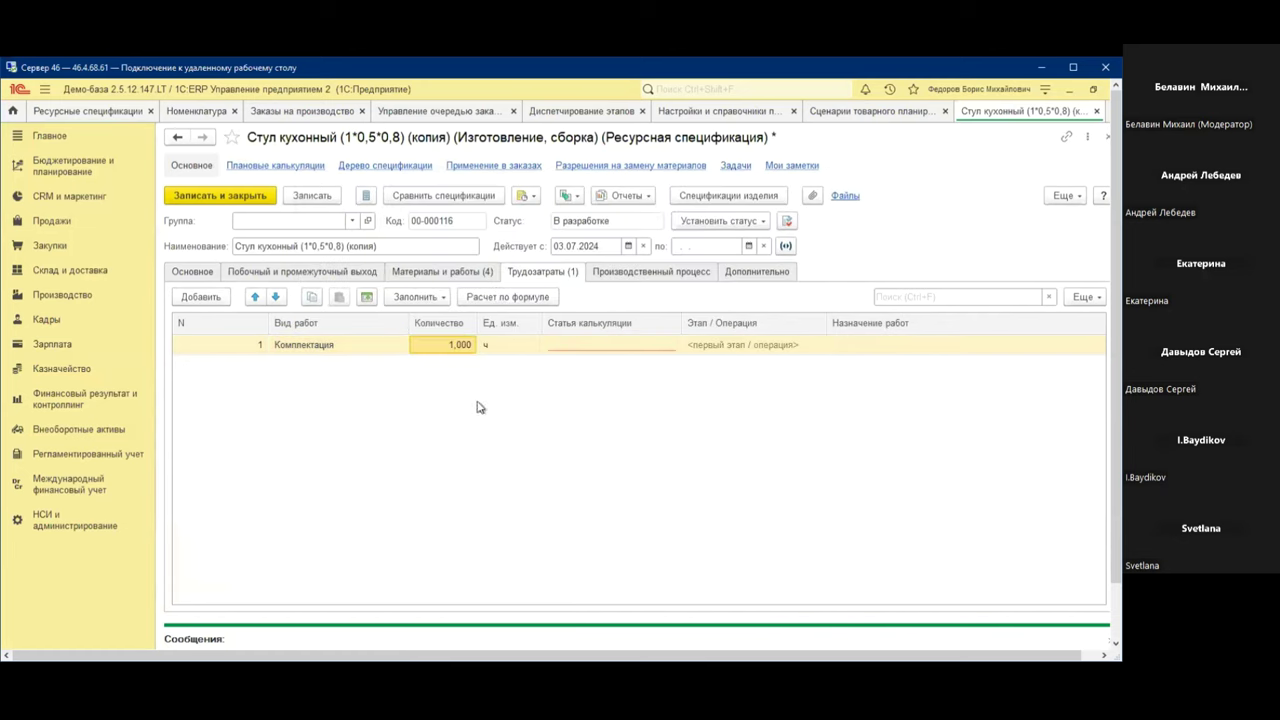
Assign the costing item Зарплата to the Комплектация labour line
left_click(651, 348)
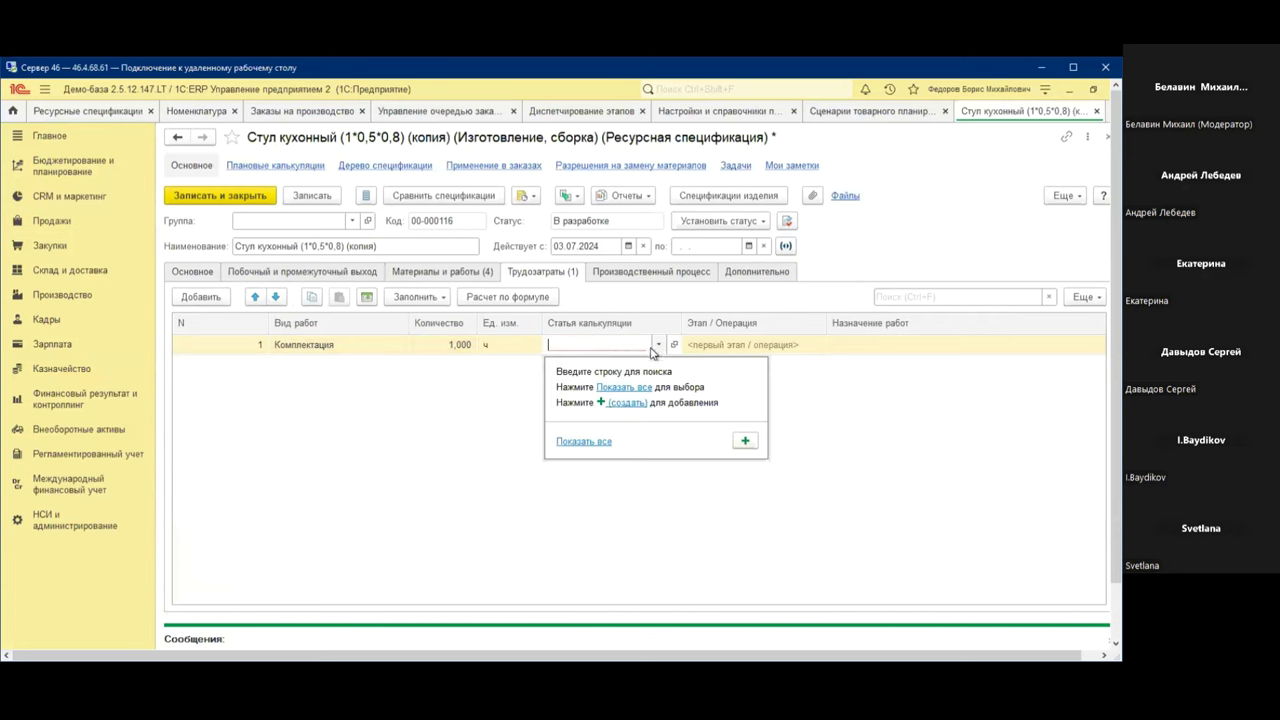
left_click(613, 387)
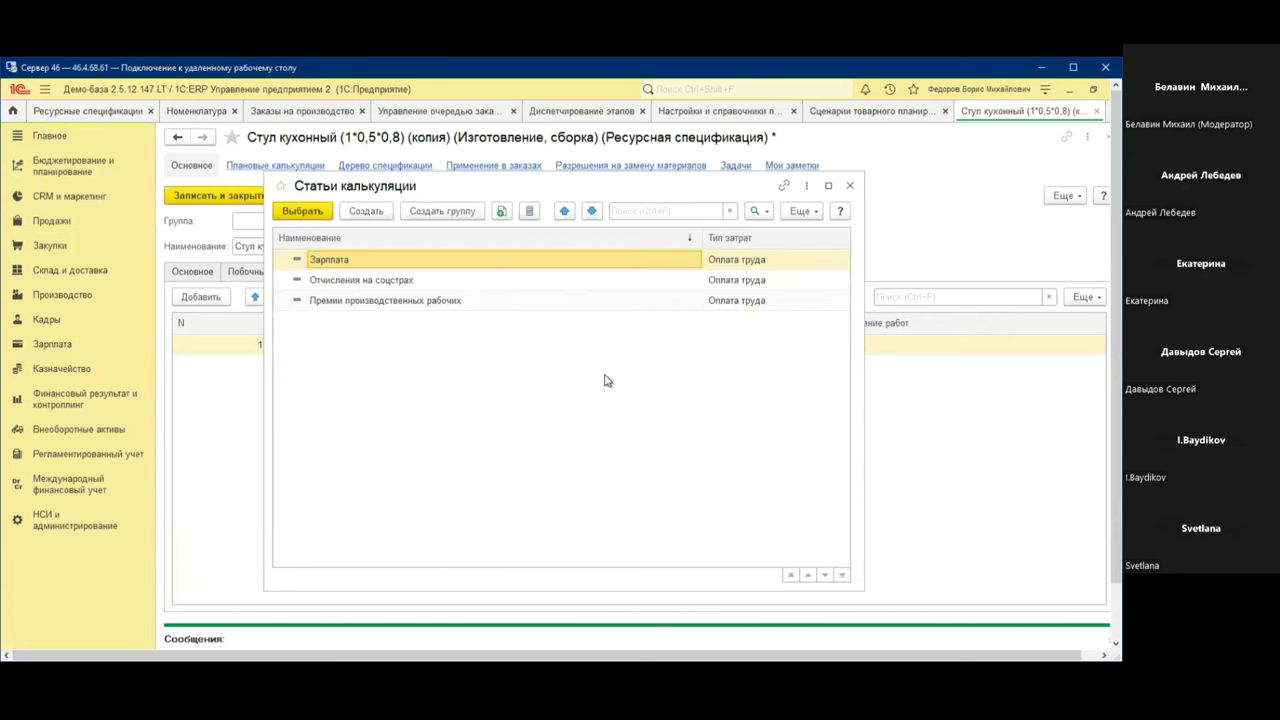
double_click(359, 265)
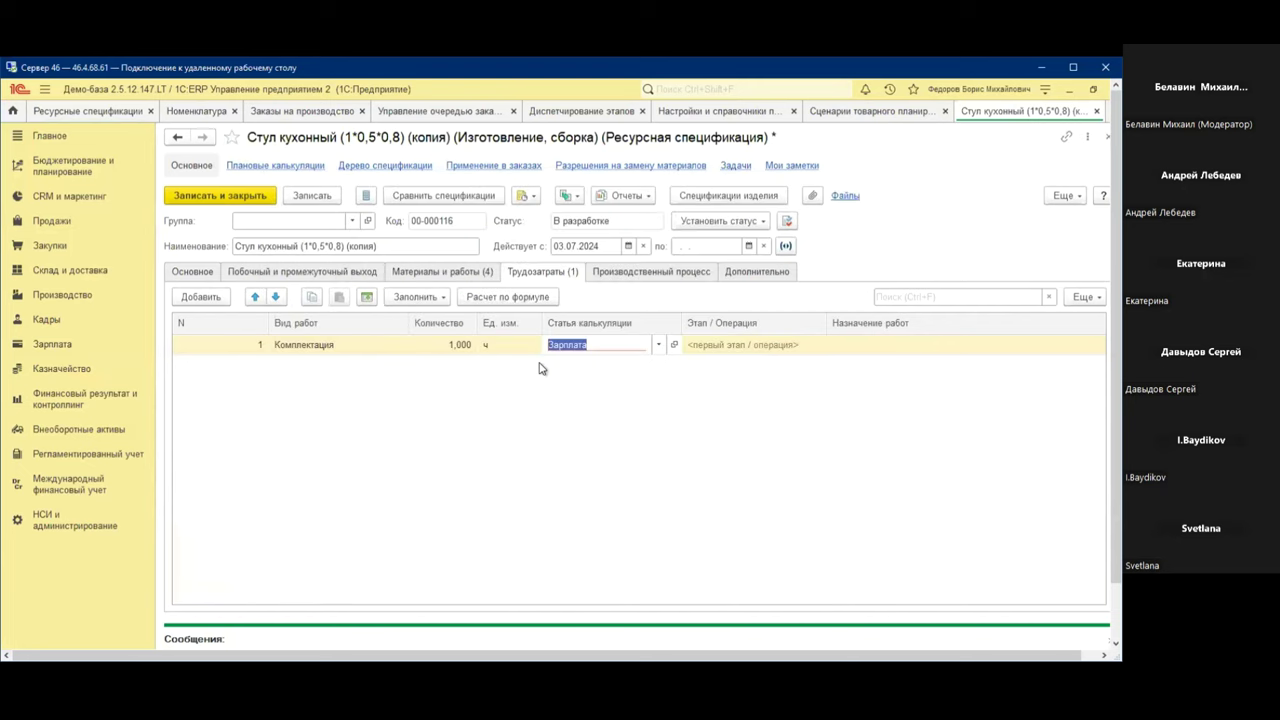
Examine the product and material attributes available for the labour quantity formula, then close the formula settings without saving
left_click(500, 298)
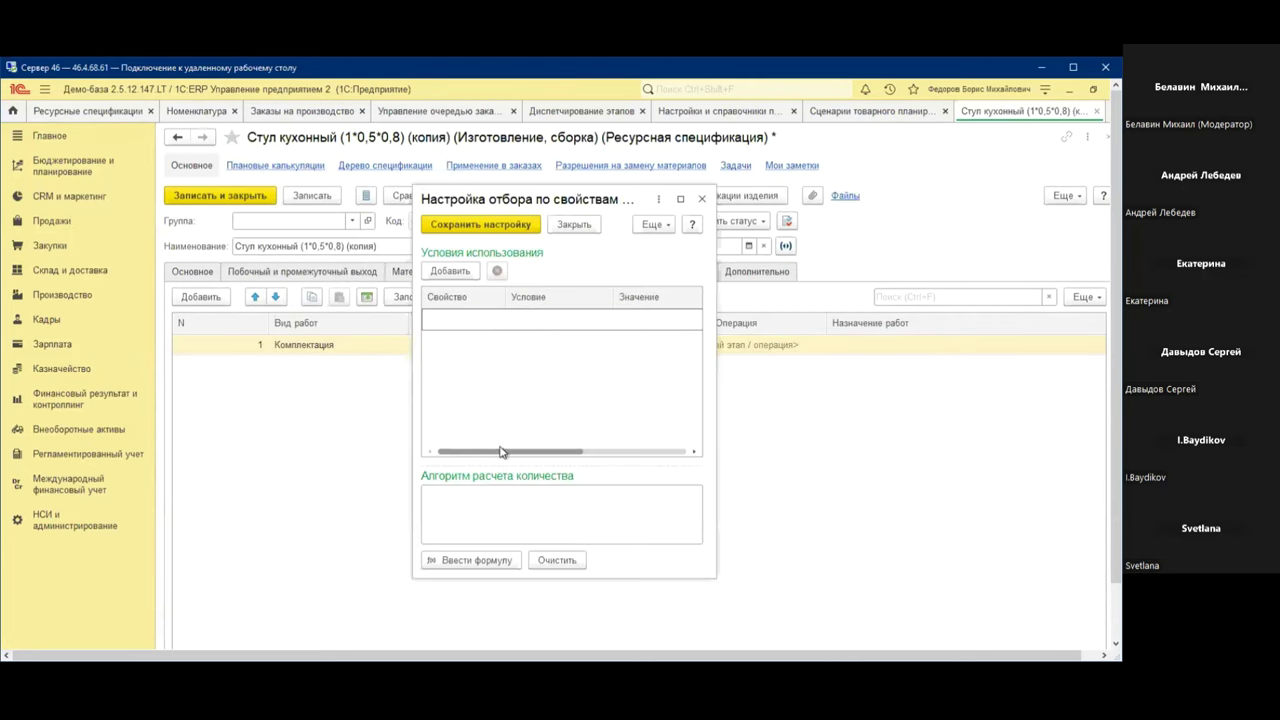
left_click(457, 558)
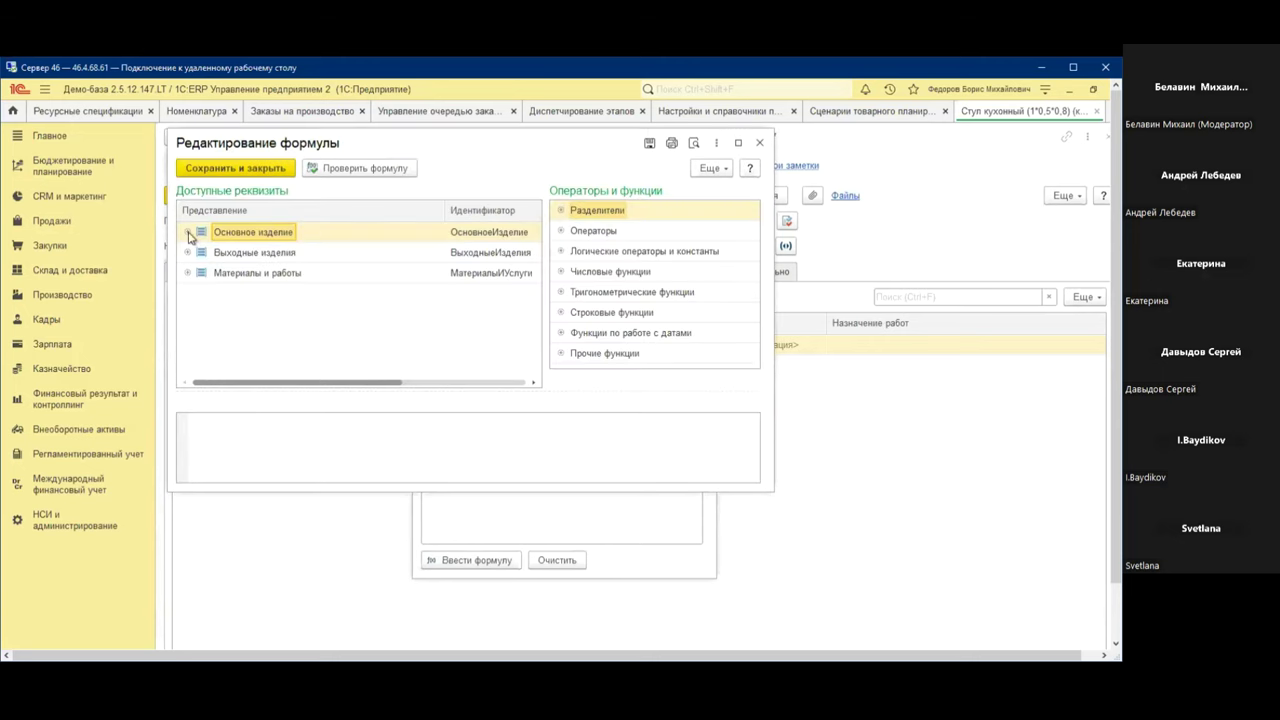
left_click(187, 232)
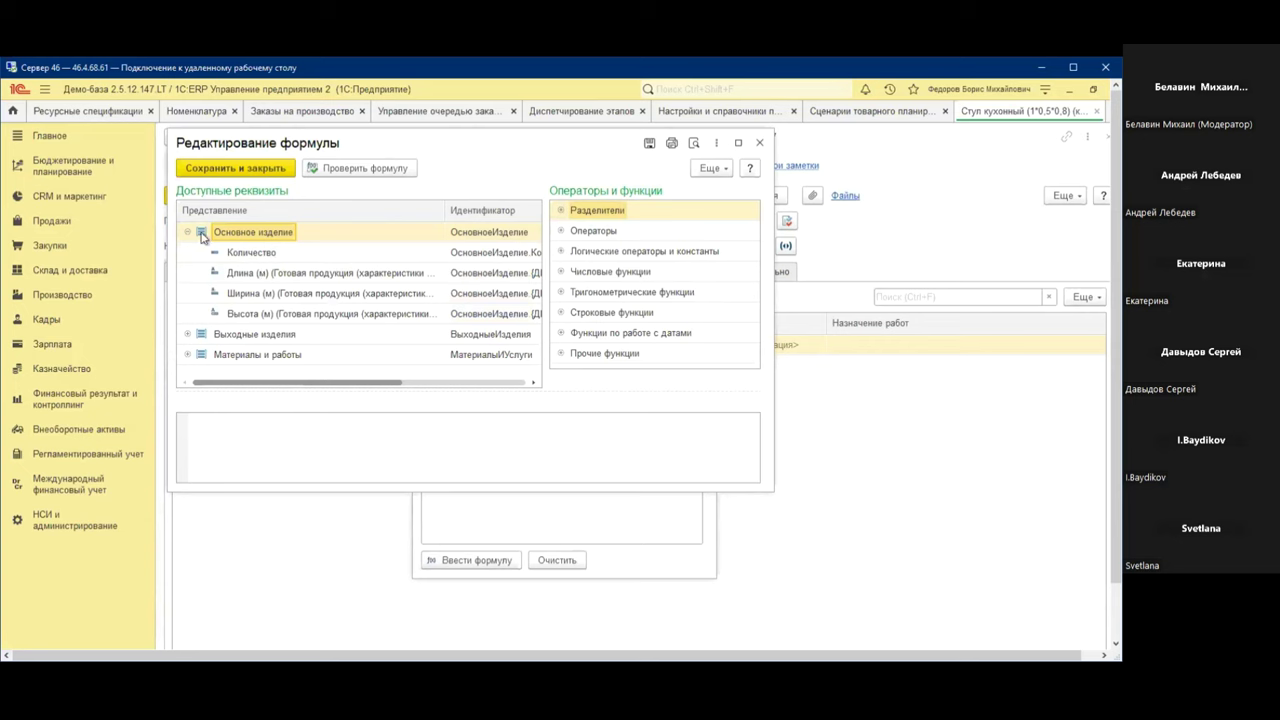
double_click(274, 236)
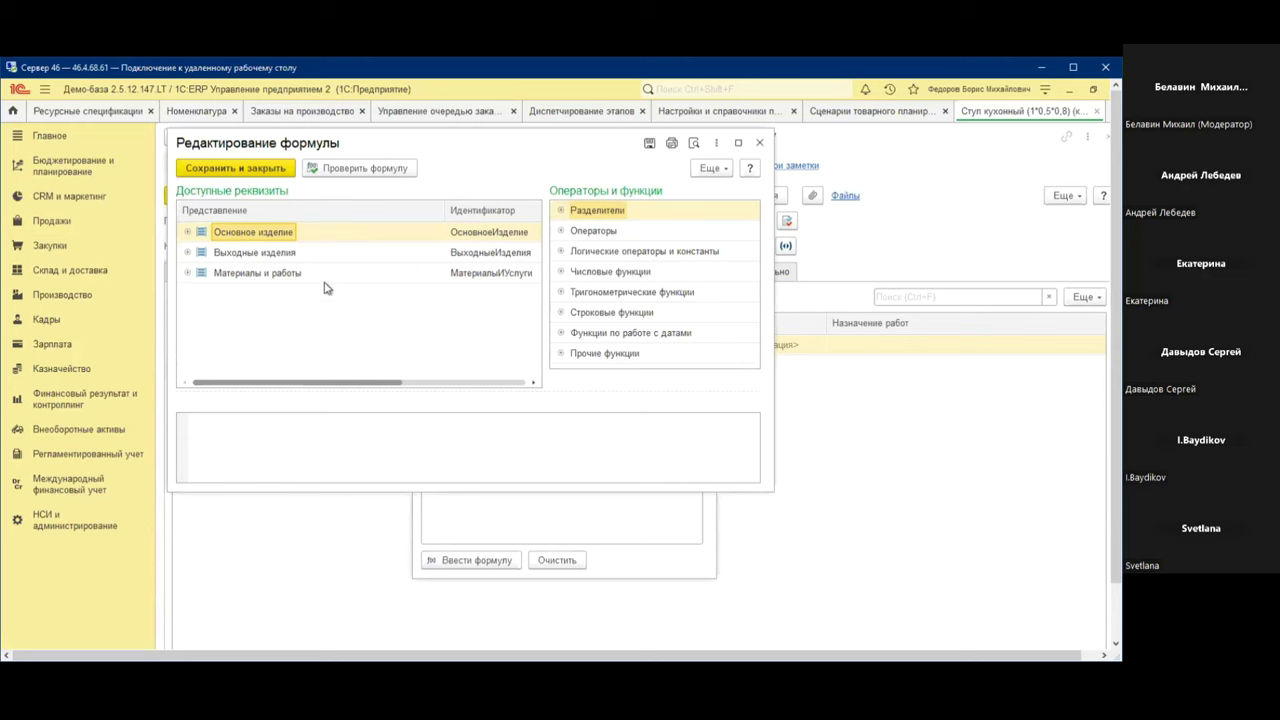
left_click(187, 273)
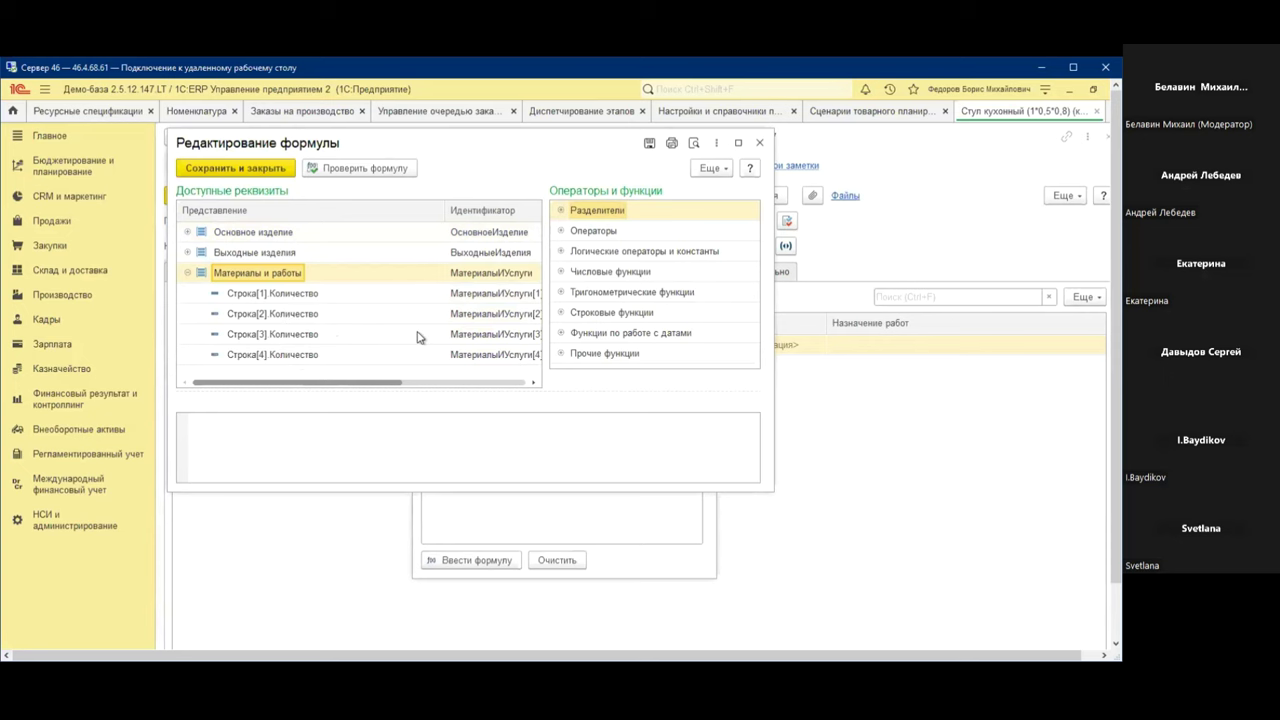
left_click(760, 144)
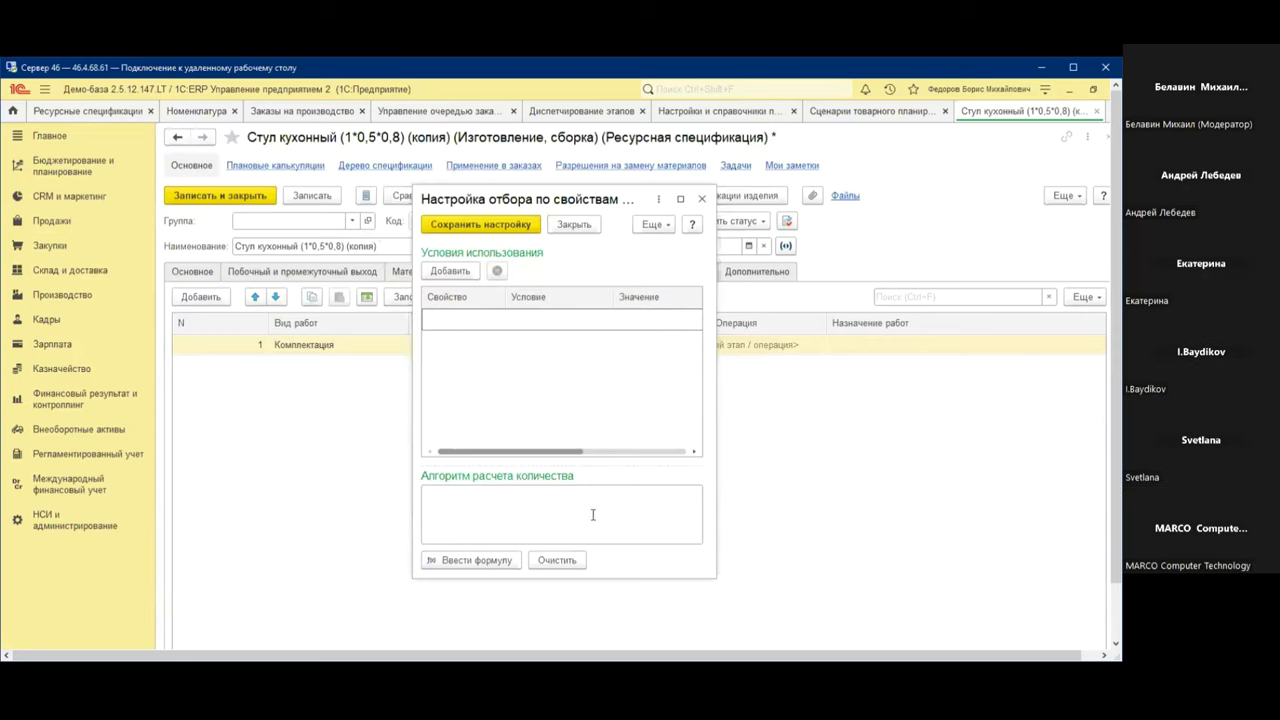
left_click(702, 199)
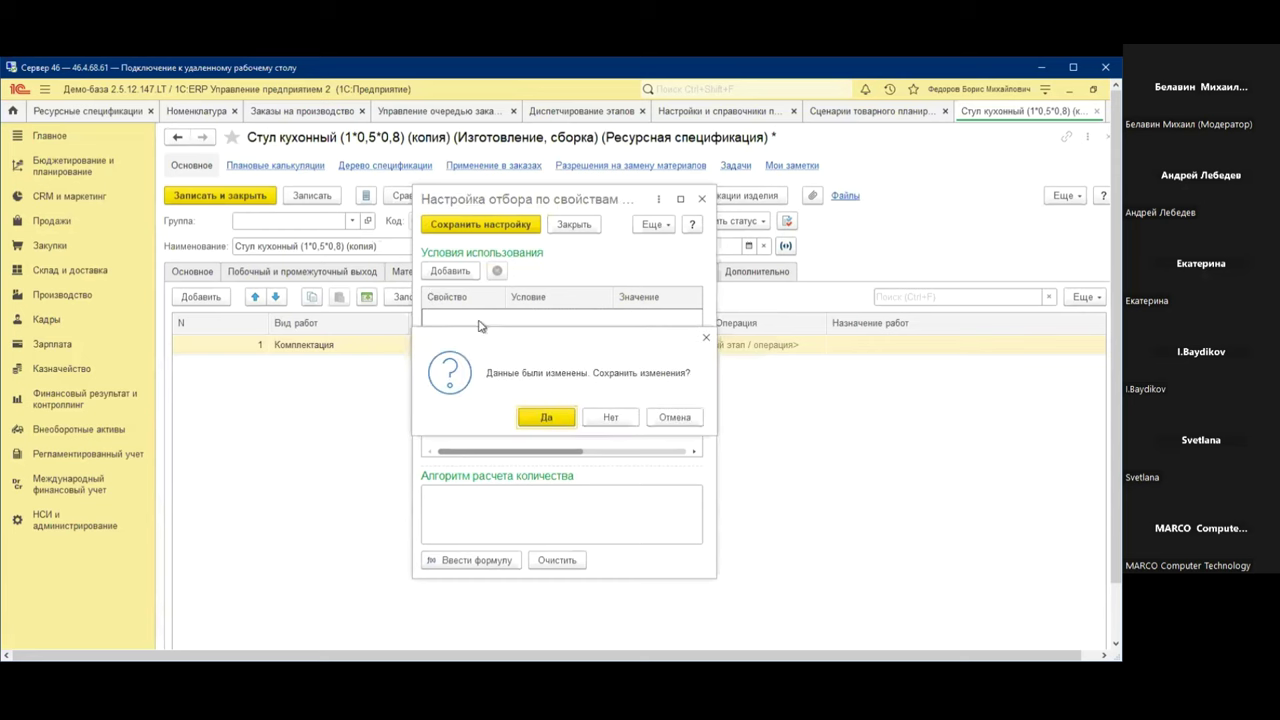
left_click(608, 418)
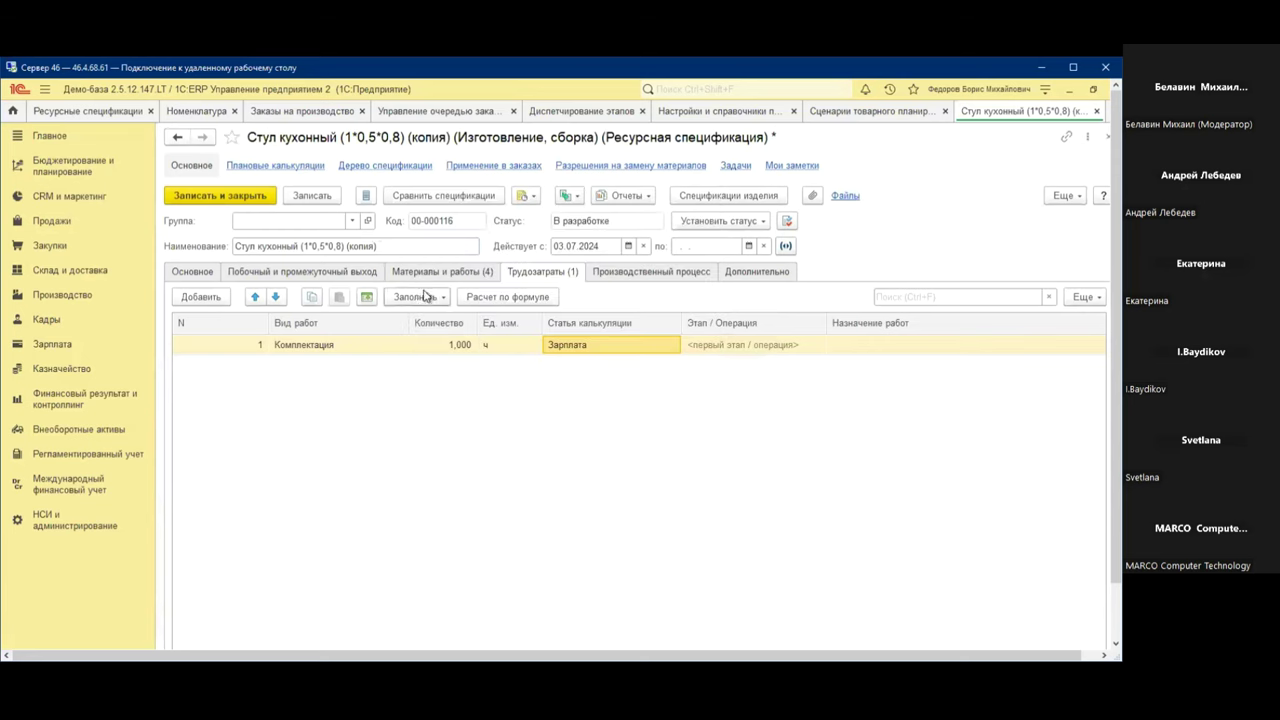
Enable work centre types for production stage Новый этап 1, then start a work centre type row and cancel it
left_click(603, 274)
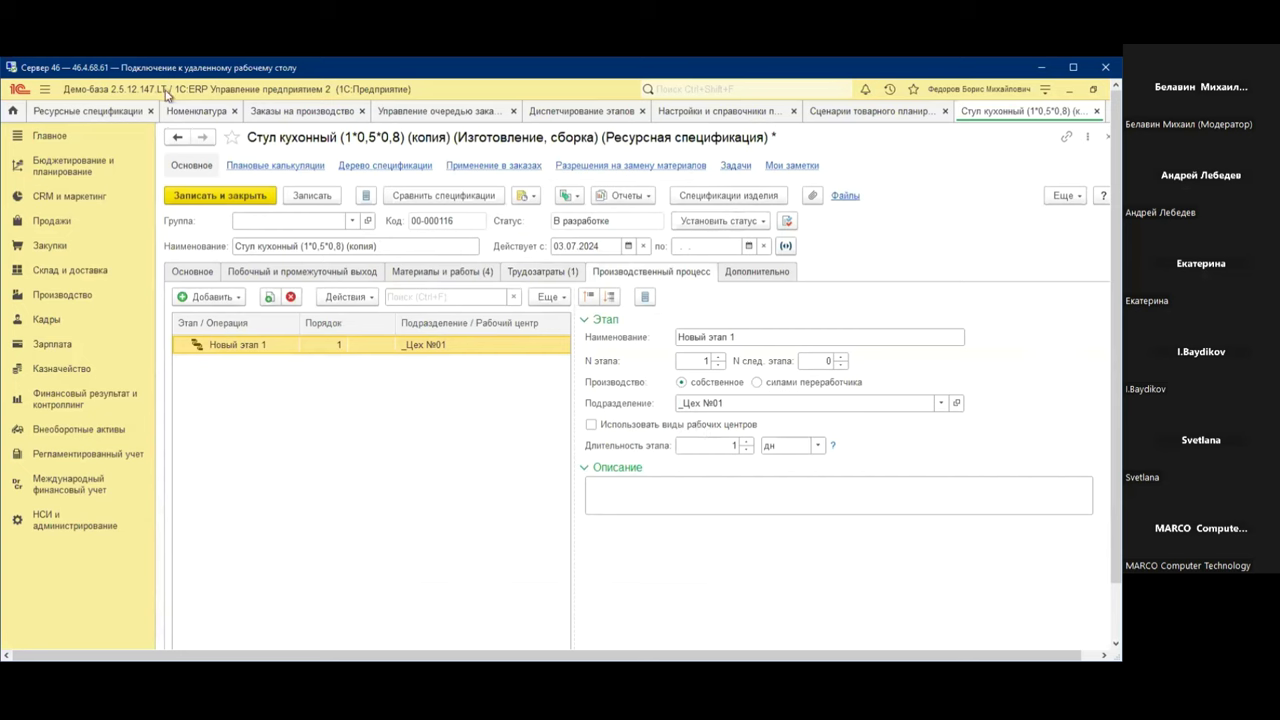
left_click(591, 425)
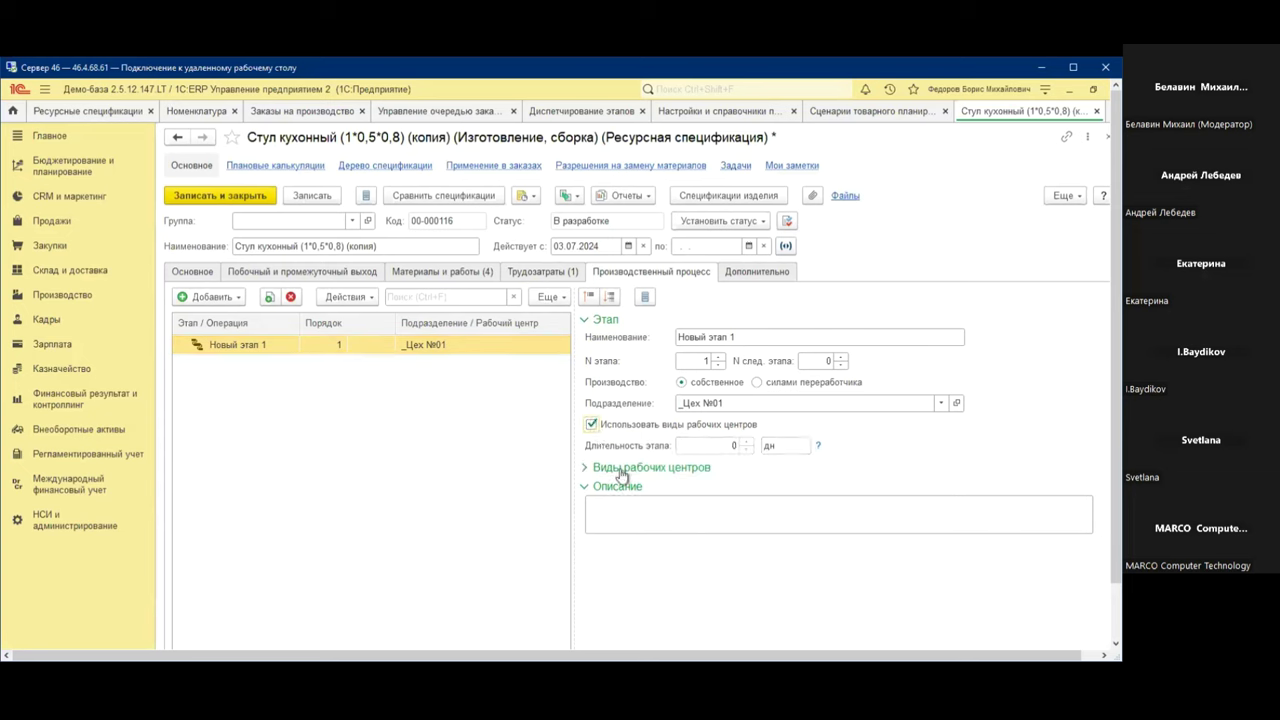
left_click(620, 468)
left_click(602, 506)
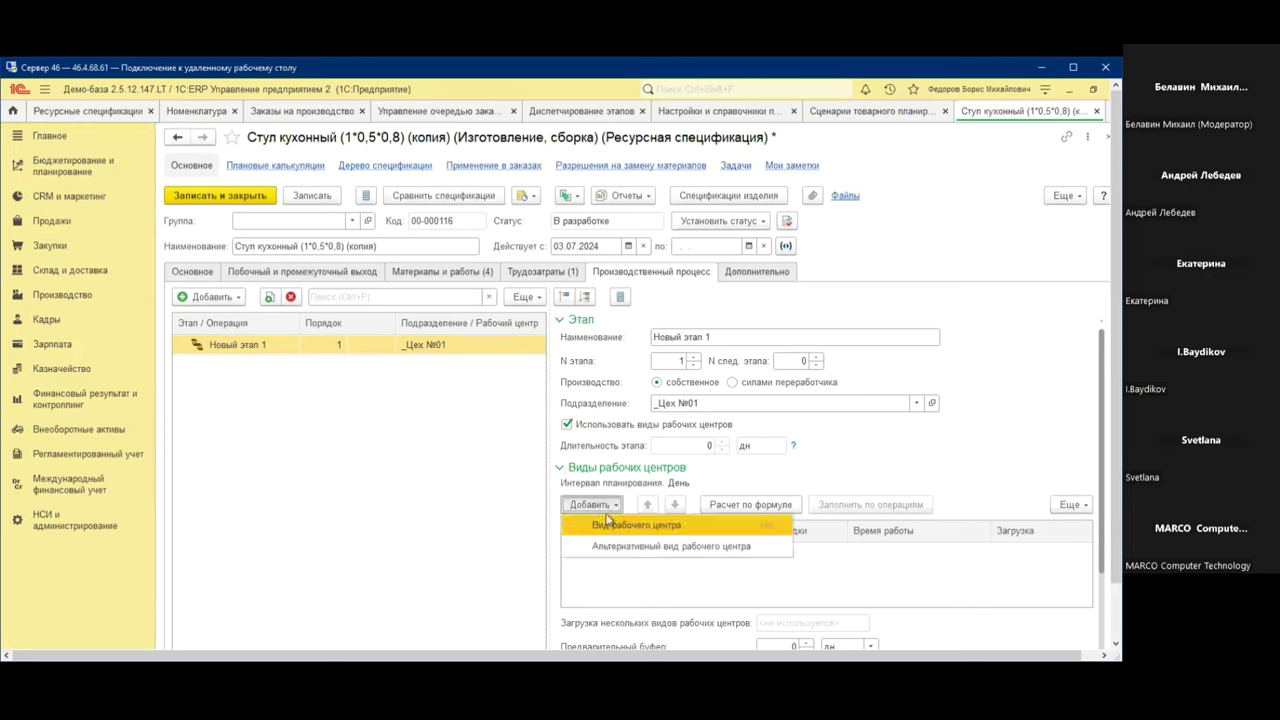
left_click(620, 525)
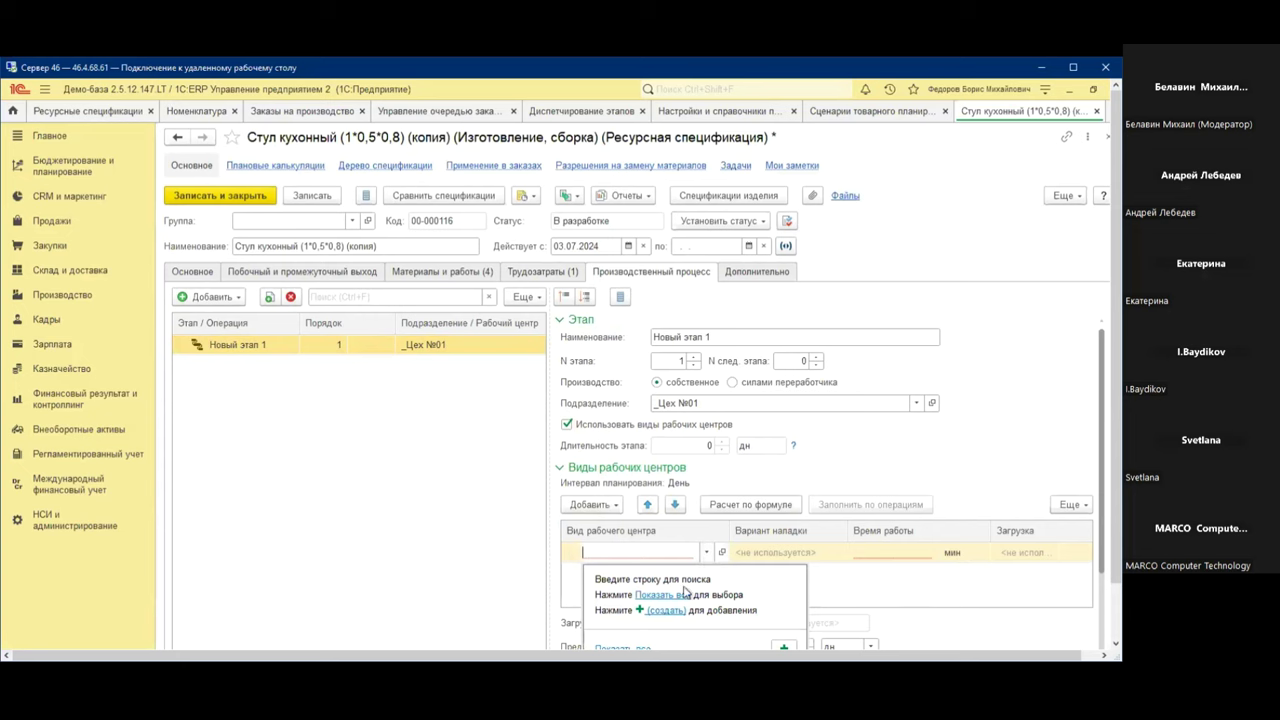
left_click(902, 412)
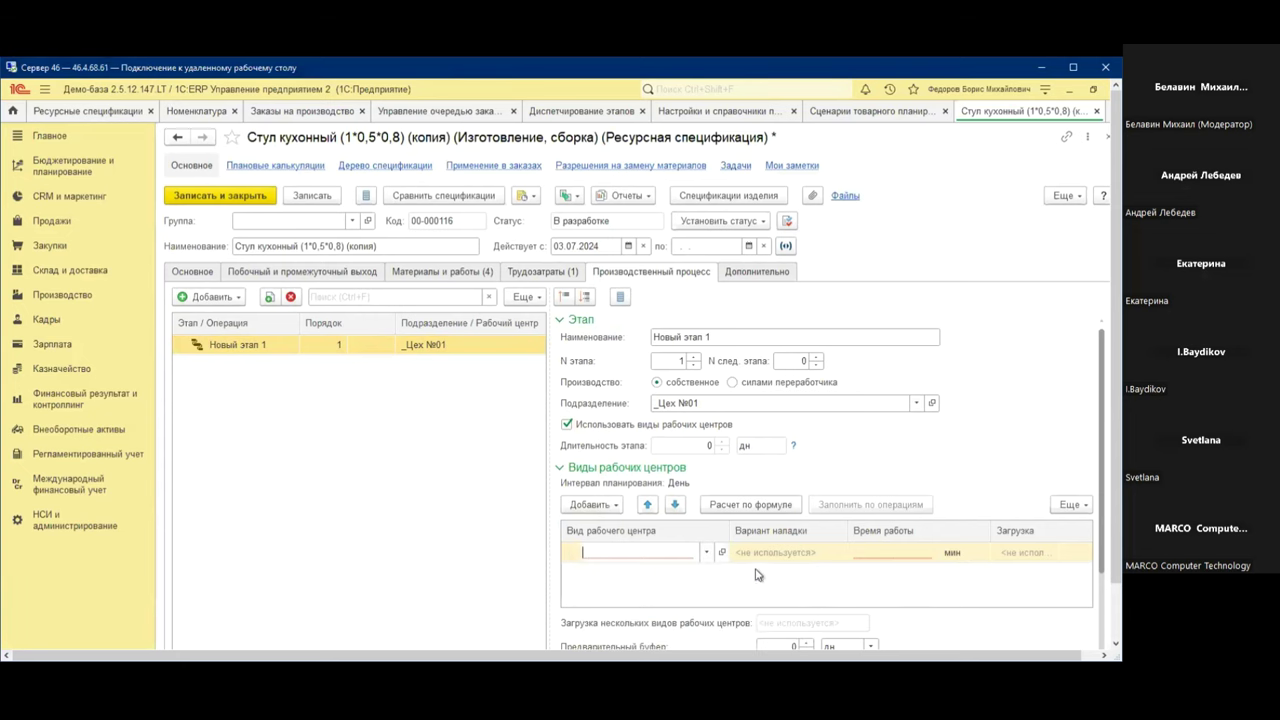
key("Escape")
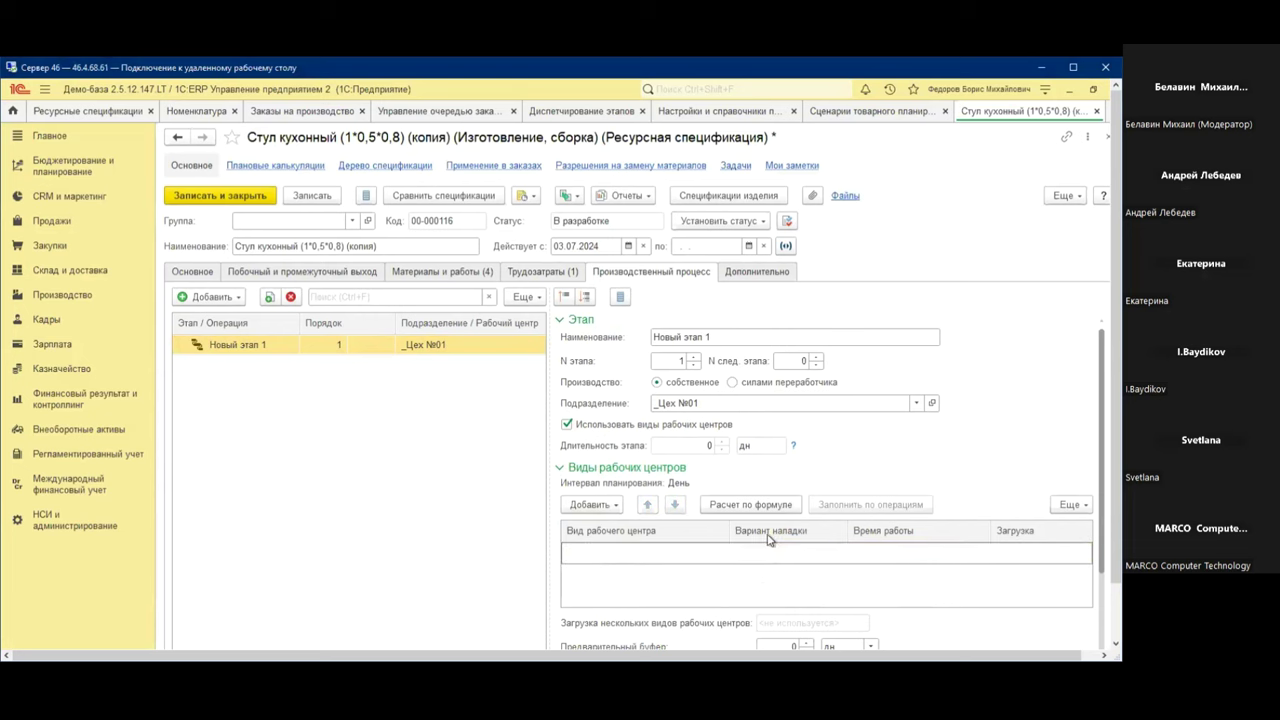
Set the department of Новый этап 1 to Участок столярный from the enterprise structure
left_click(916, 402)
left_click(690, 516)
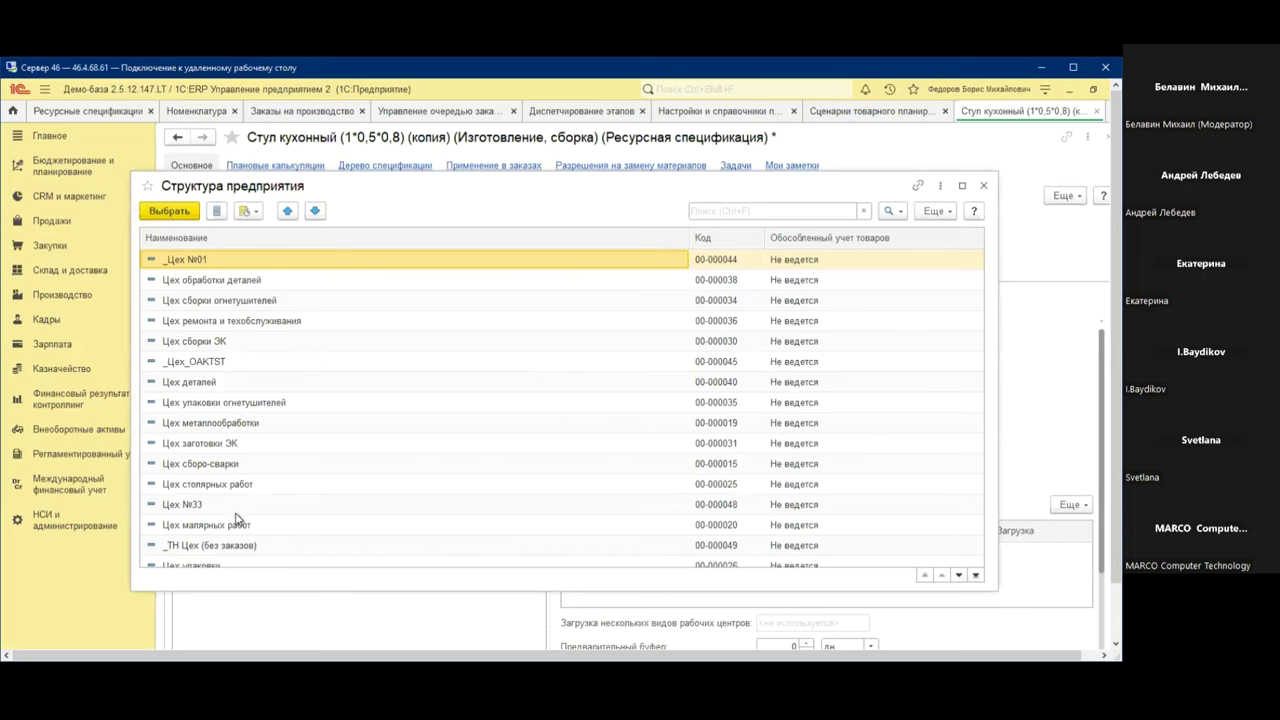
scroll(237, 517, "down", 1)
scroll(237, 517, "down", 1)
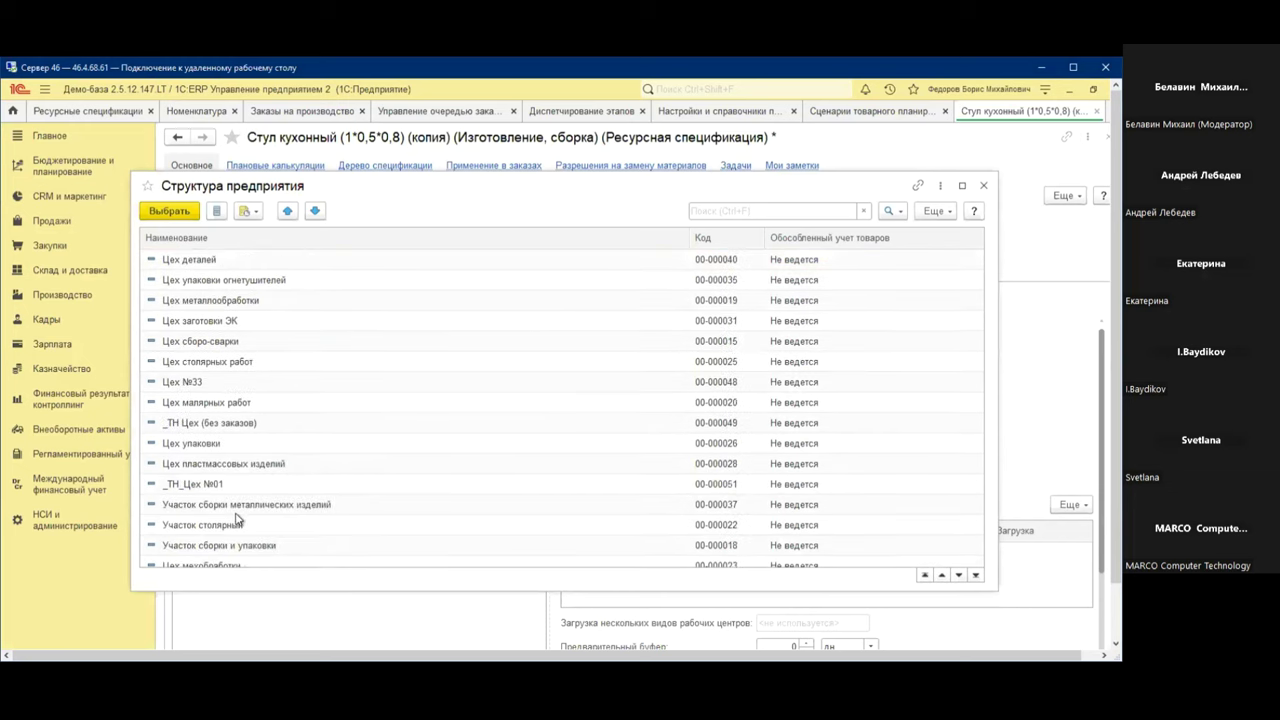
double_click(240, 526)
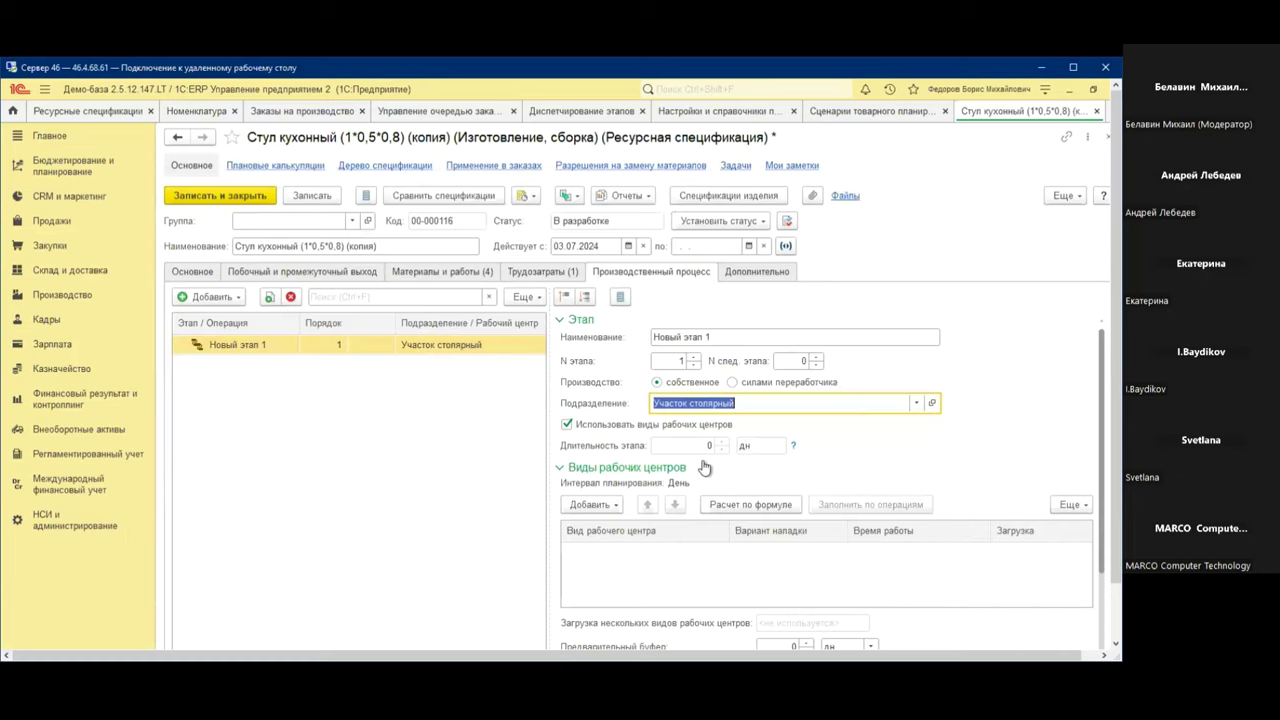
Add a work centre type row to the stage and look through the workshop groups for a suitable type, closing the list without choosing
left_click(614, 507)
left_click(628, 525)
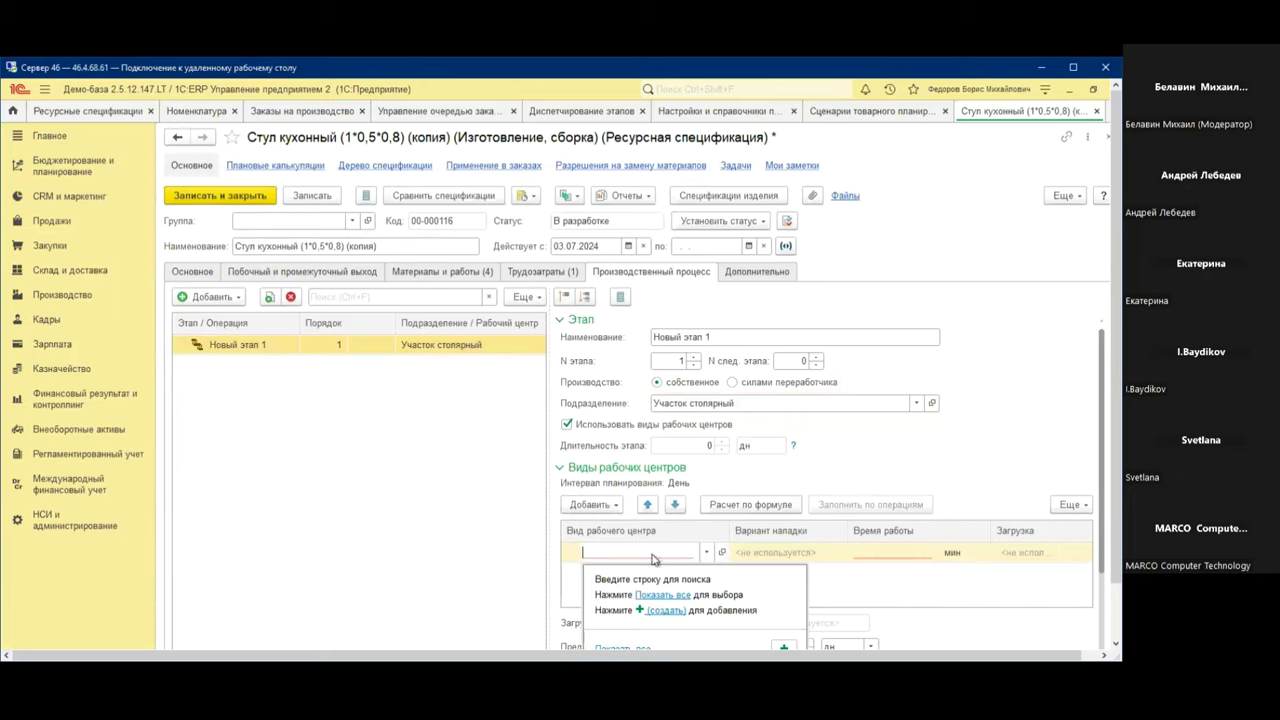
left_click(668, 595)
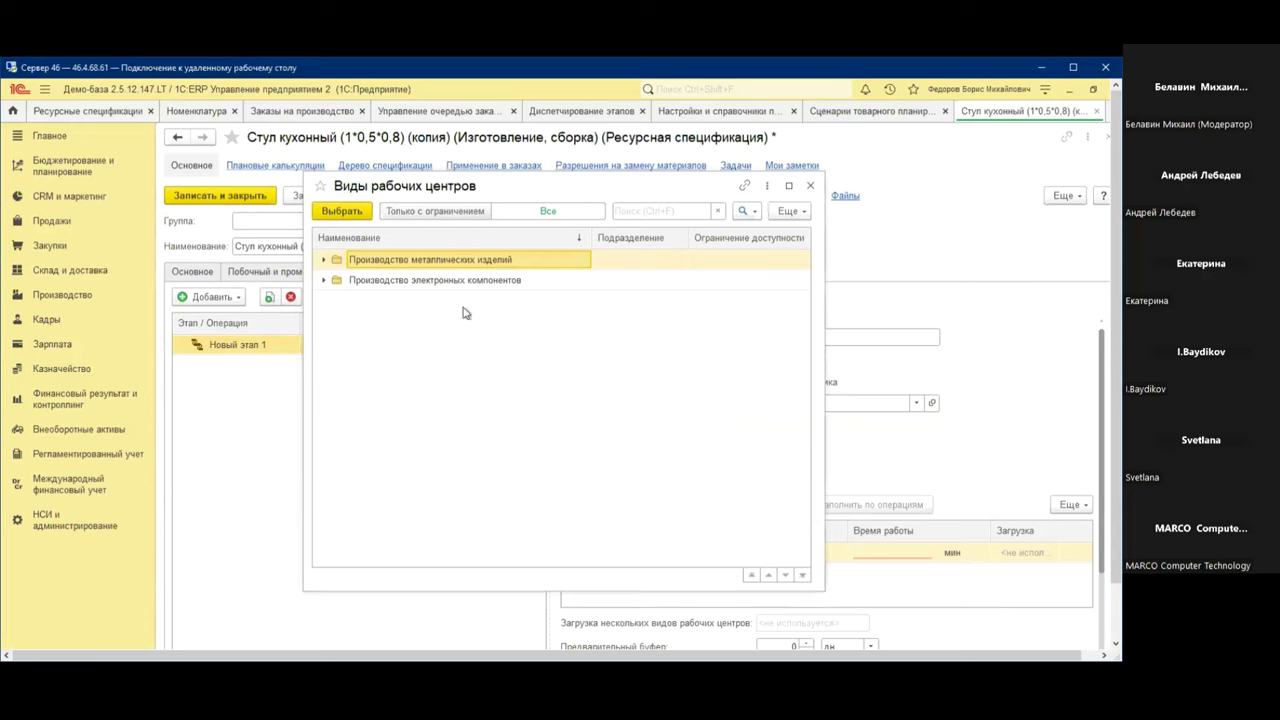
left_click(327, 281)
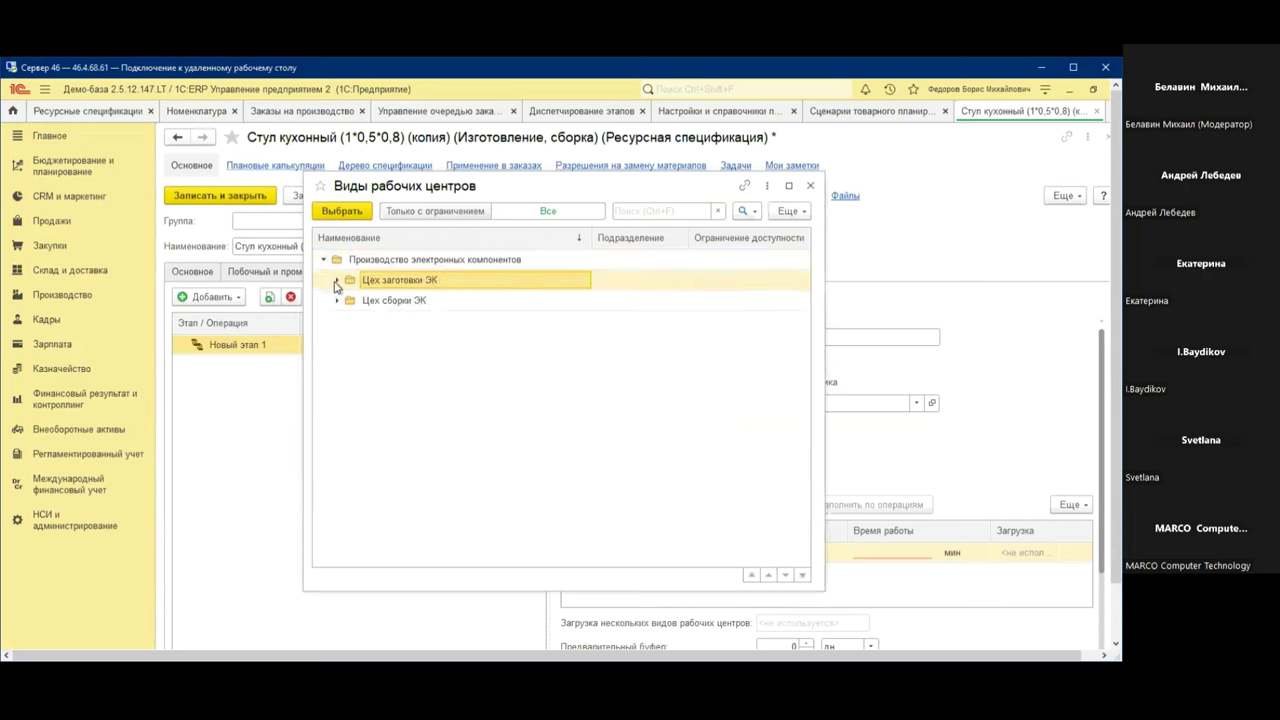
left_click(324, 259)
left_click(324, 260)
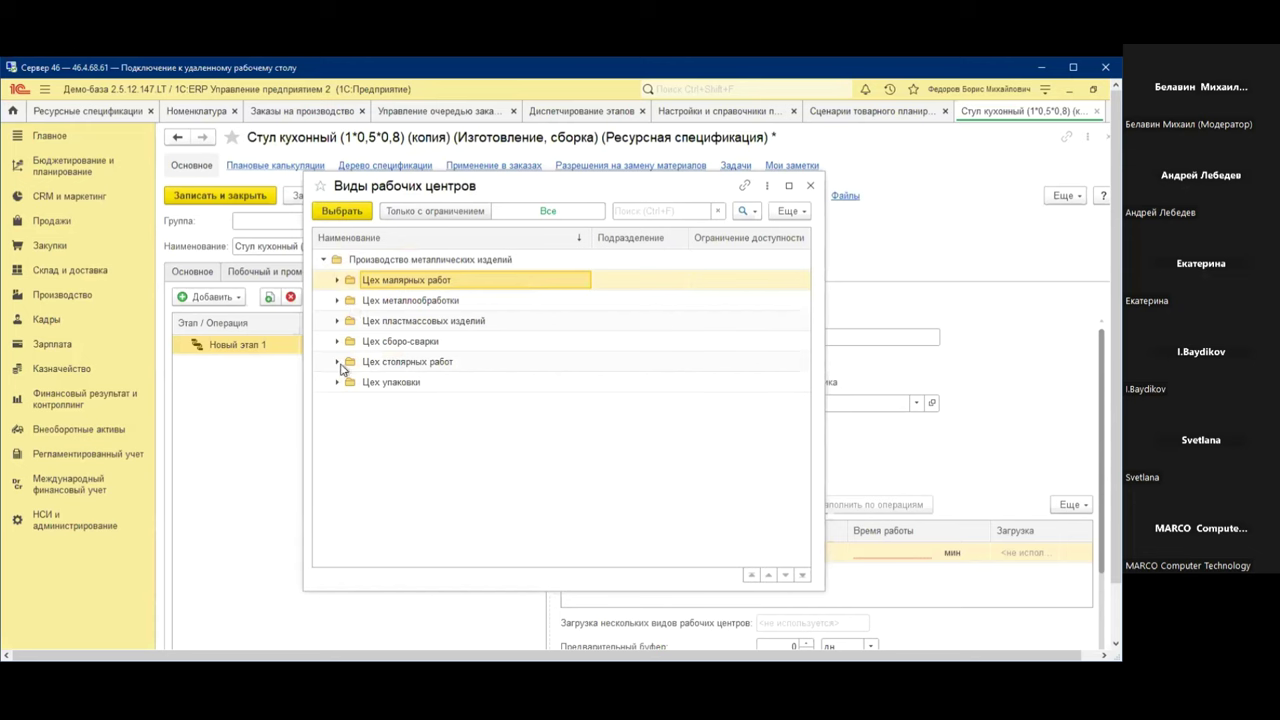
left_click(341, 364)
left_click(336, 383)
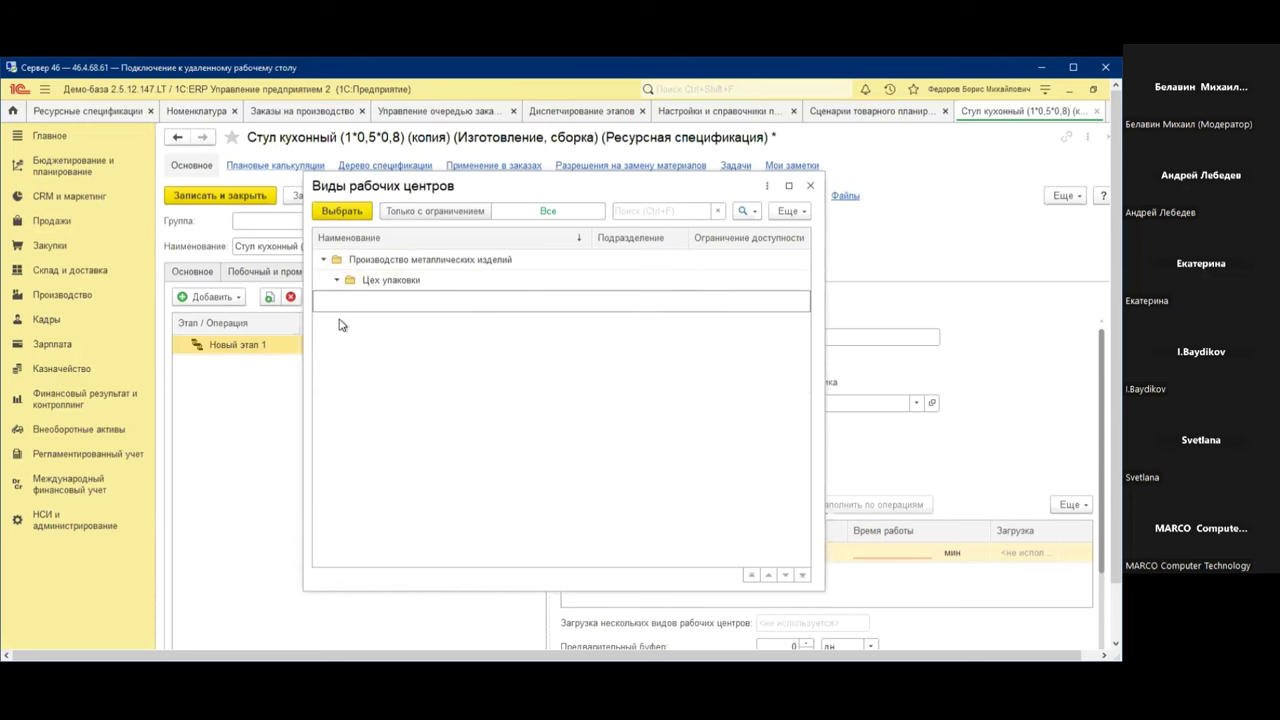
left_click(337, 281)
left_click(337, 321)
left_click(810, 186)
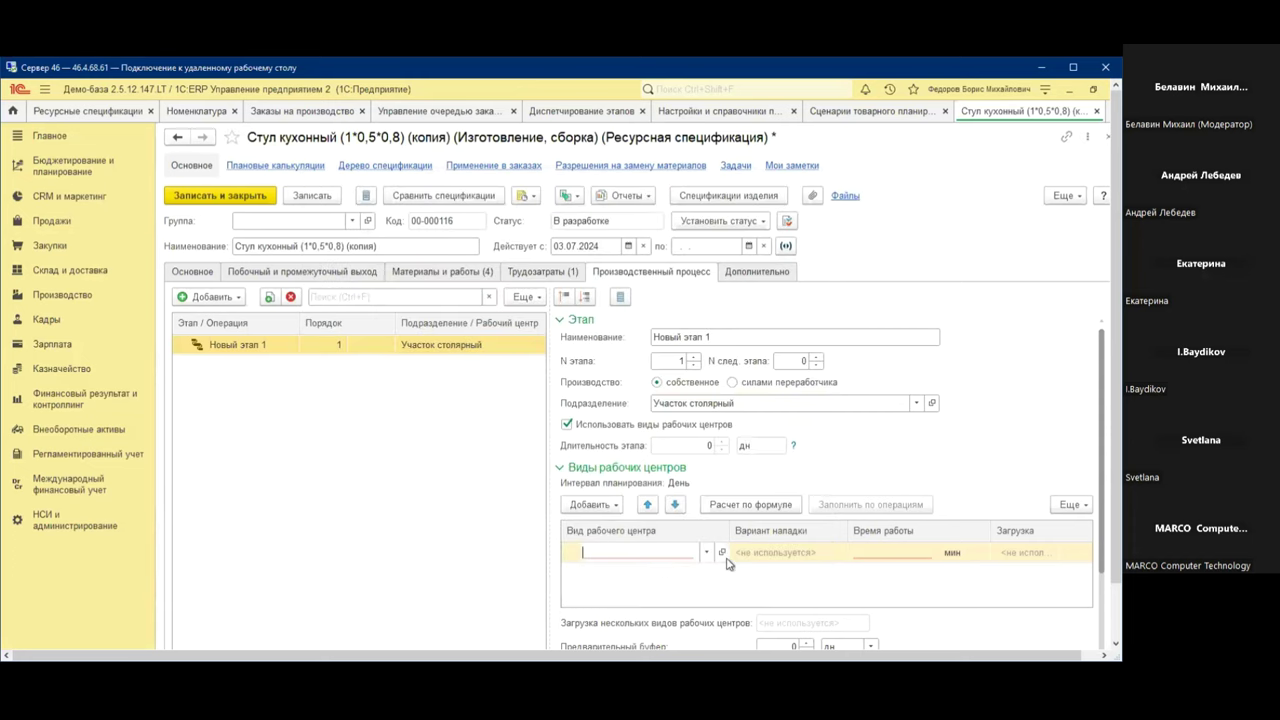
Set the department of Новый этап 1 back to _Цех №01 and open the Производство section
left_click(916, 404)
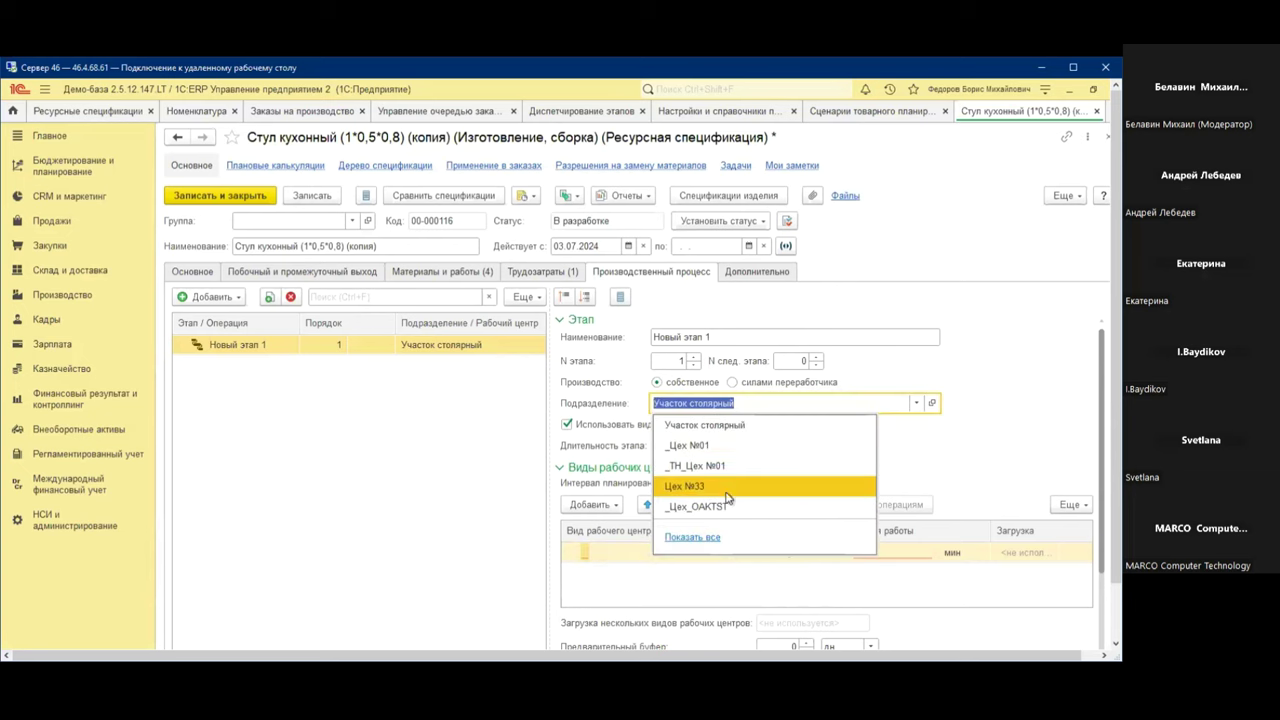
left_click(690, 445)
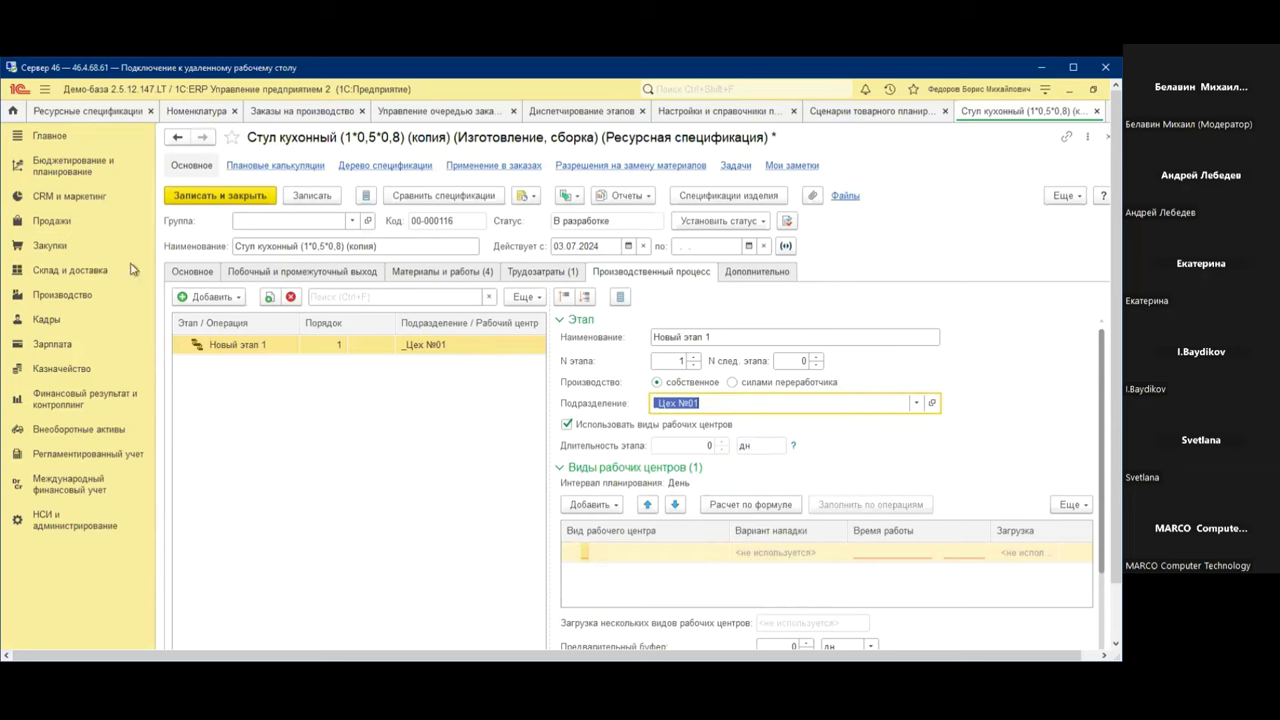
left_click(75, 297)
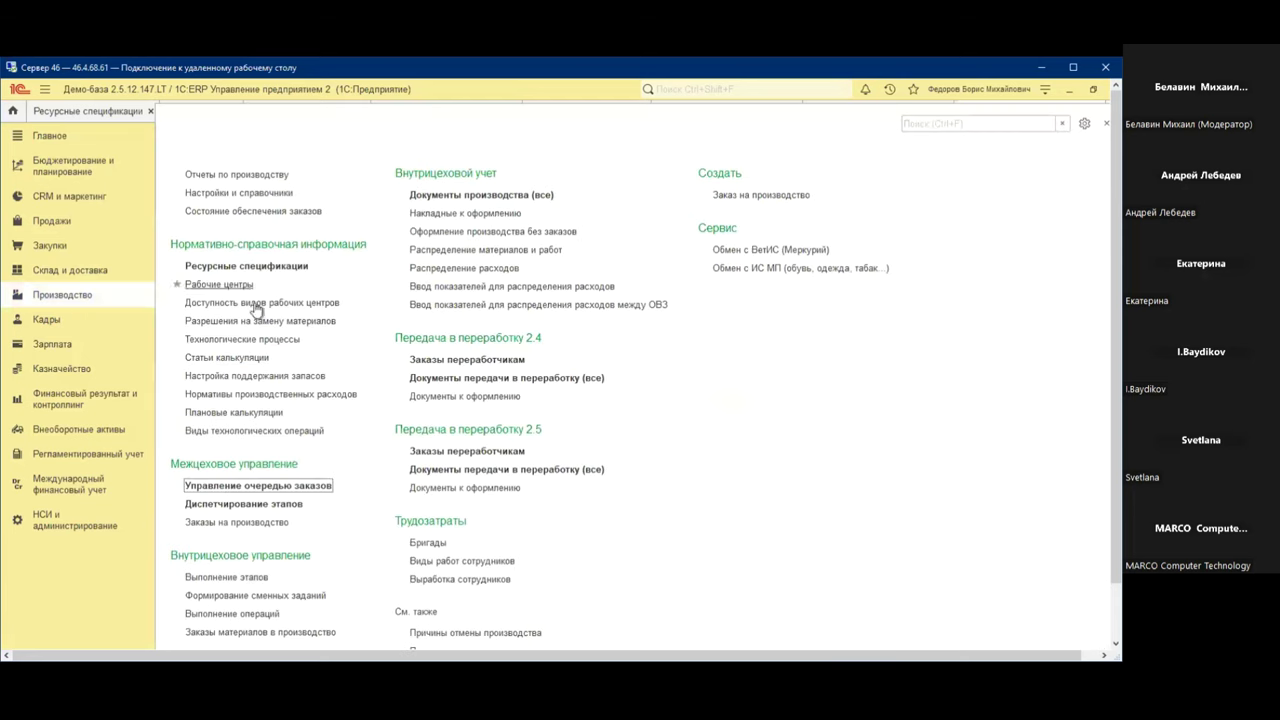
In the work centre structure, filter by department _Цех №01 and start a new work centre type named Циркулярные пилы
left_click(232, 279)
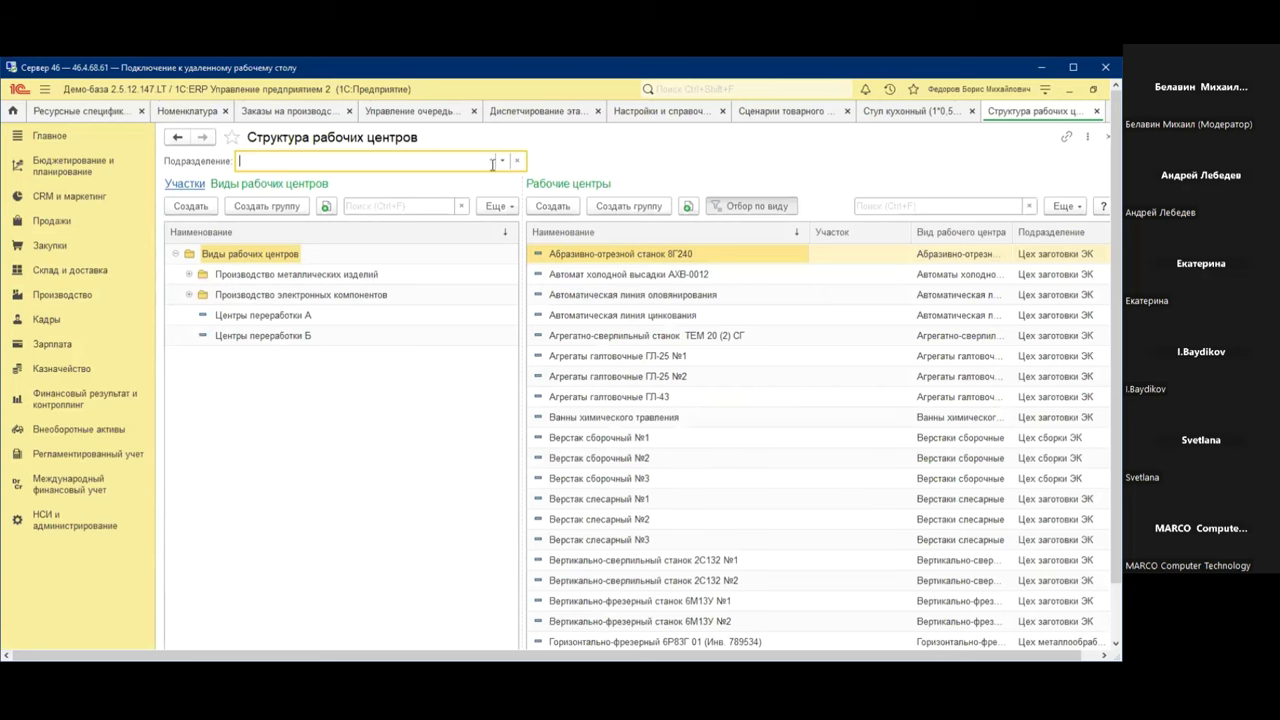
left_click(501, 163)
left_click(300, 181)
left_click(190, 206)
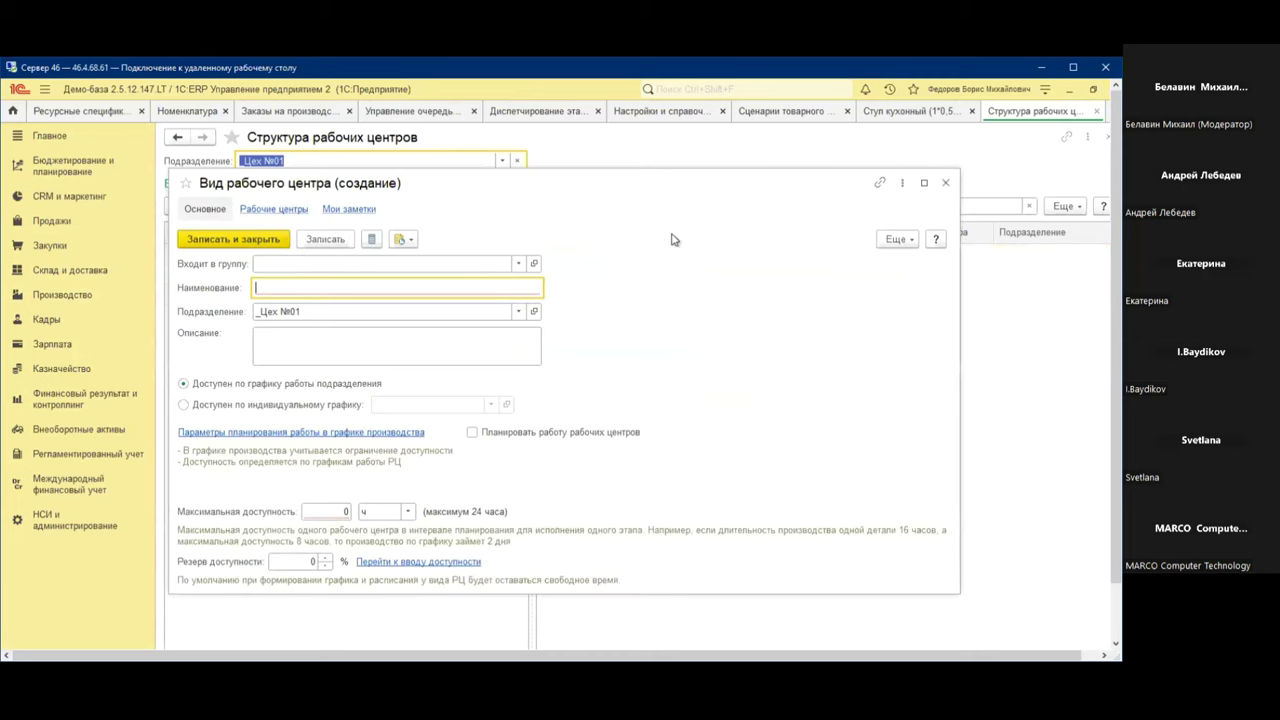
type("Циркулярные пилы")
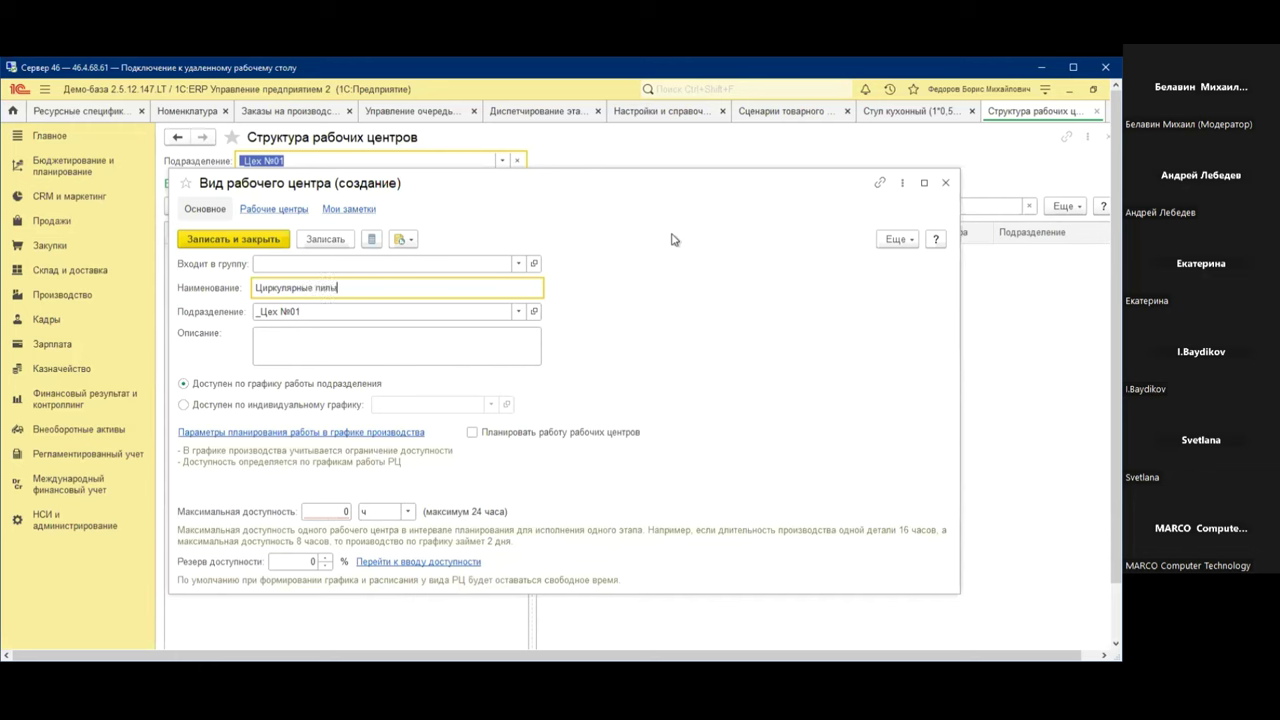
Set the type's production schedule availability to be entered for the work centre type with 20 work centres, and save Циркулярные пилы
left_click(305, 436)
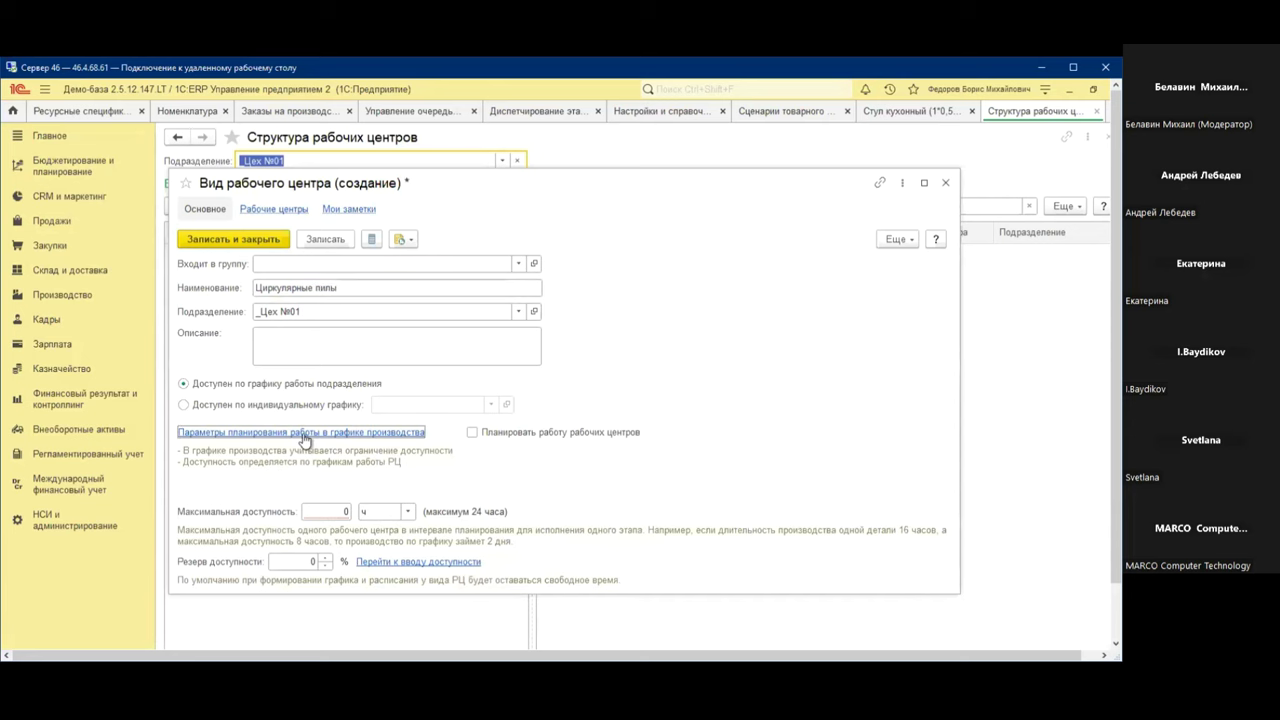
left_click(322, 449)
left_click(412, 467)
type("20")
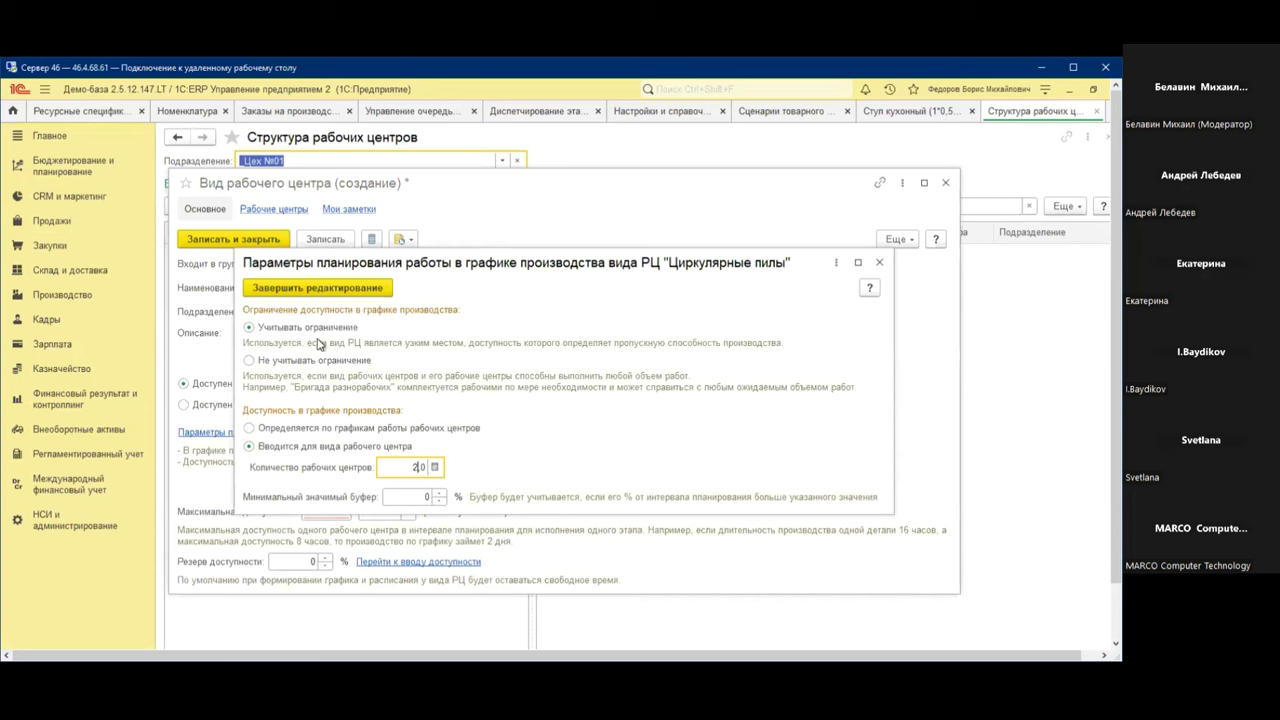
left_click(344, 293)
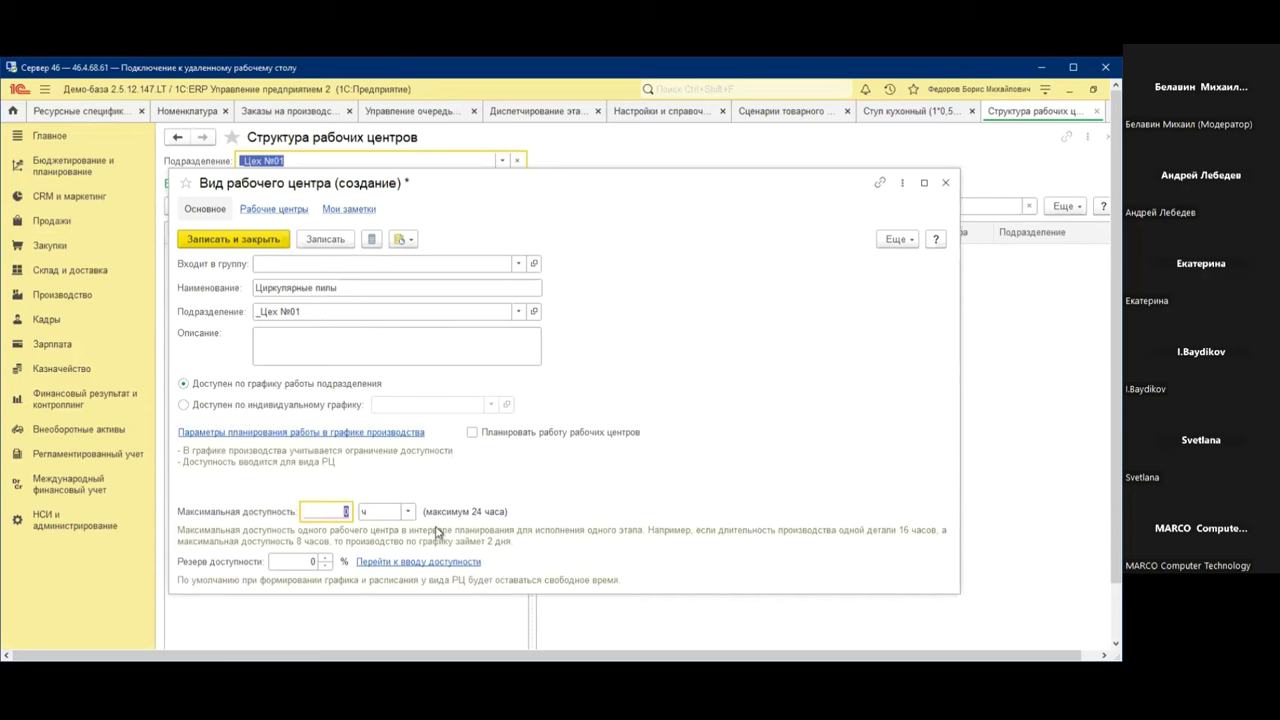
left_click(245, 240)
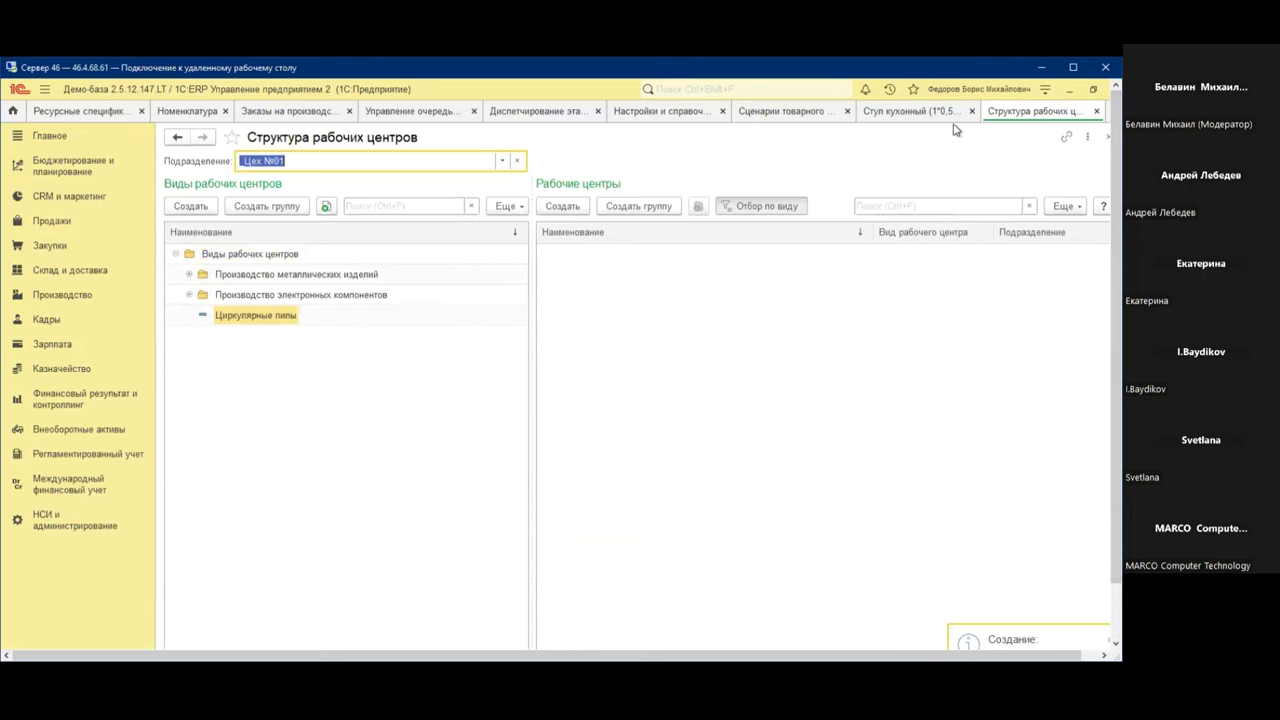
Return to the copied Стул кухонный specification and choose Циркулярные пилы as the work centre type of Новый этап 1
left_click(913, 112)
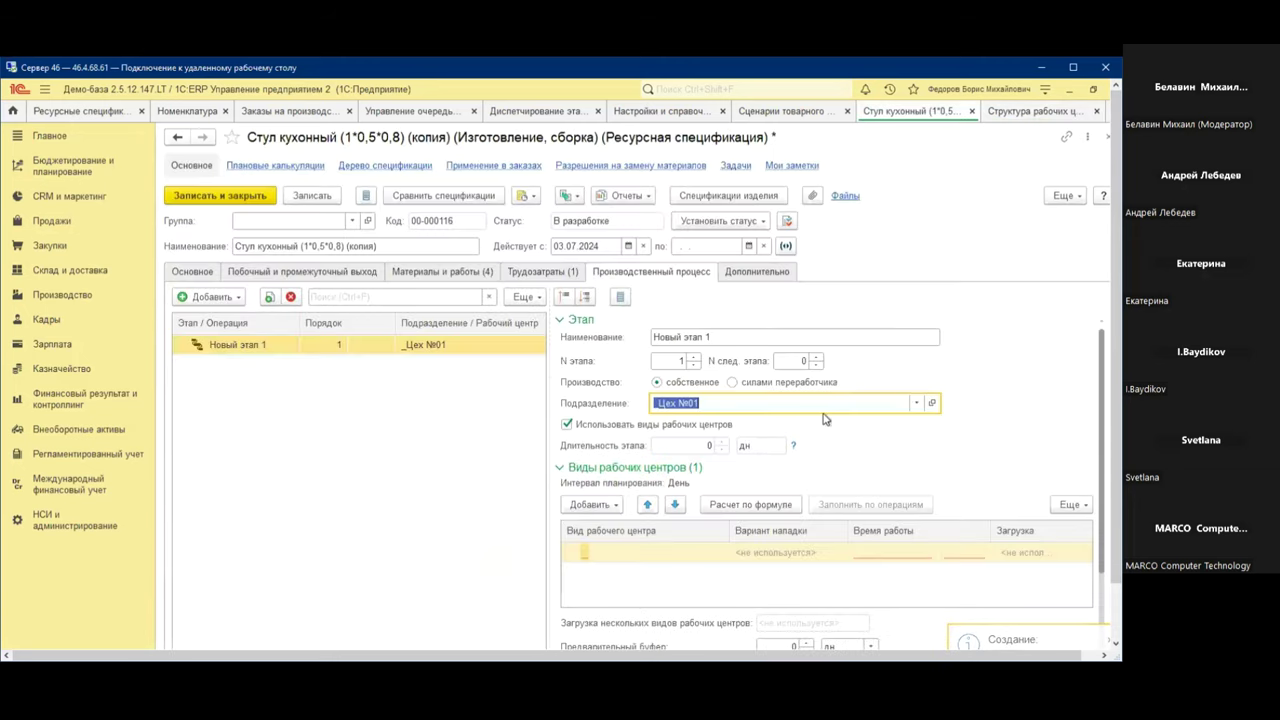
left_click(916, 403)
key("Escape")
left_click(665, 556)
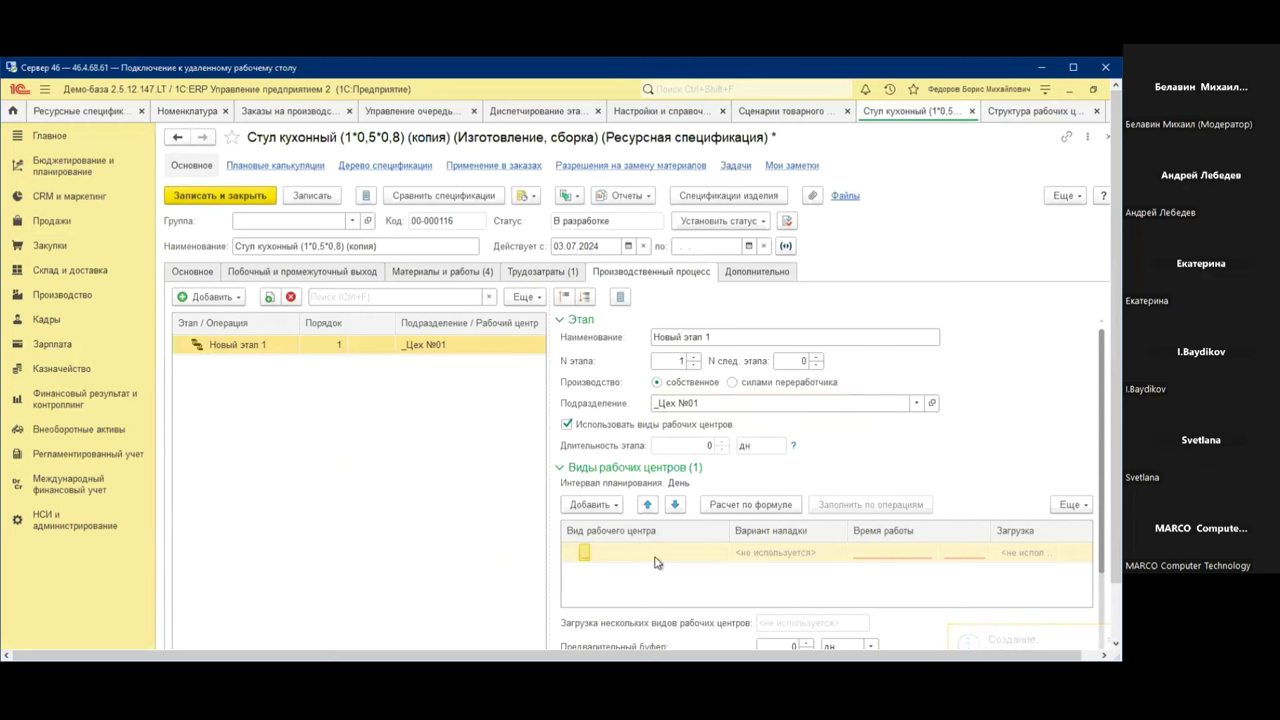
left_click(665, 556)
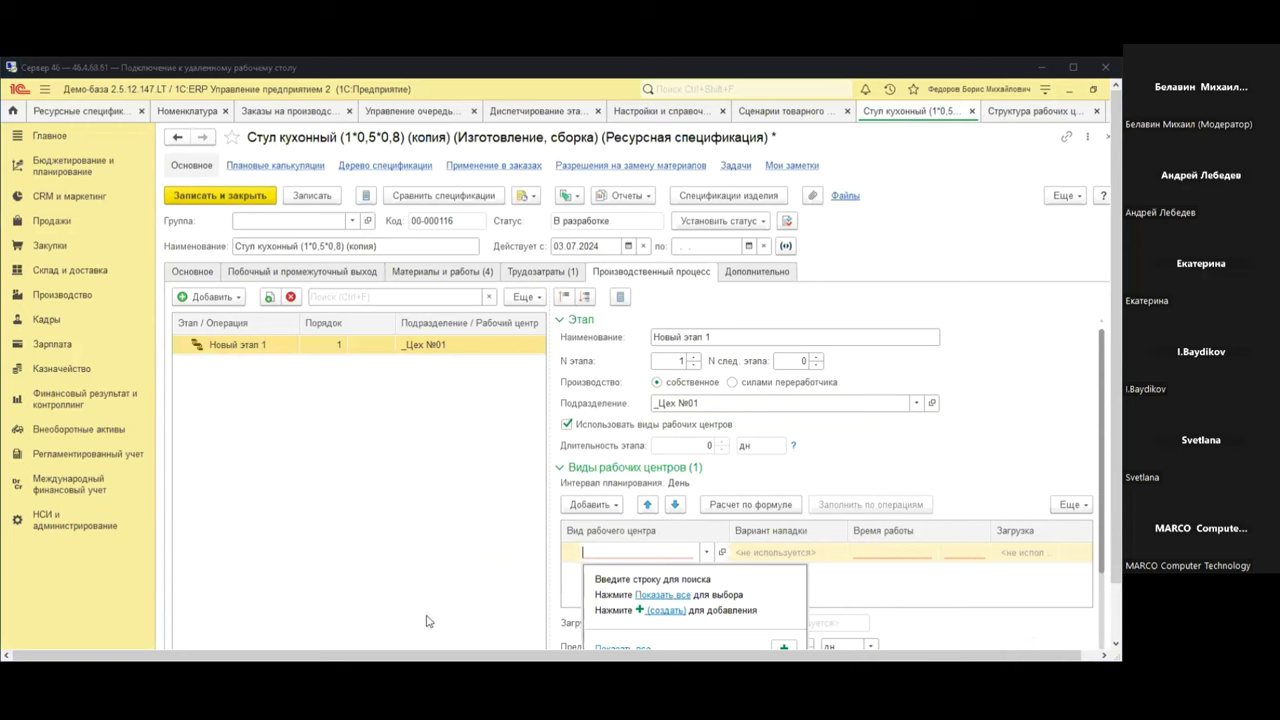
left_click(648, 595)
left_click(416, 302)
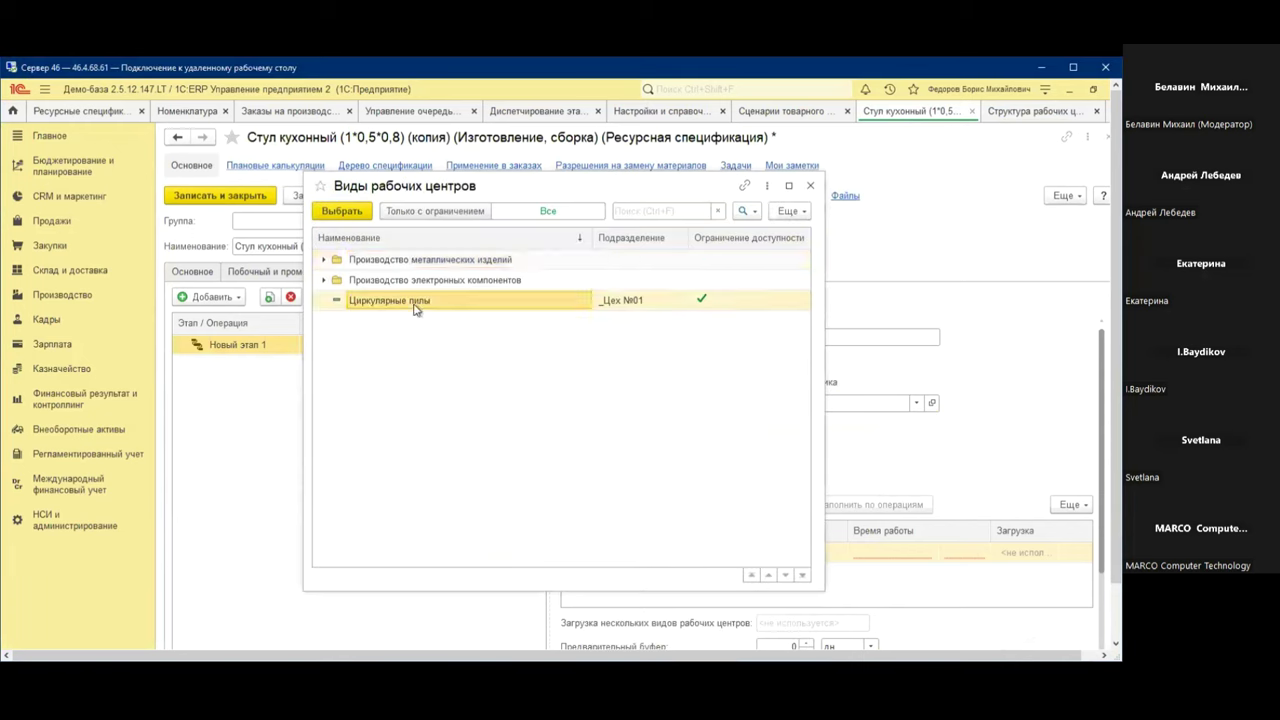
double_click(416, 302)
Examine the formula editor for the Циркулярные пилы working time, including the attributes under Материалы и работы, and close it without saving
left_click(886, 556)
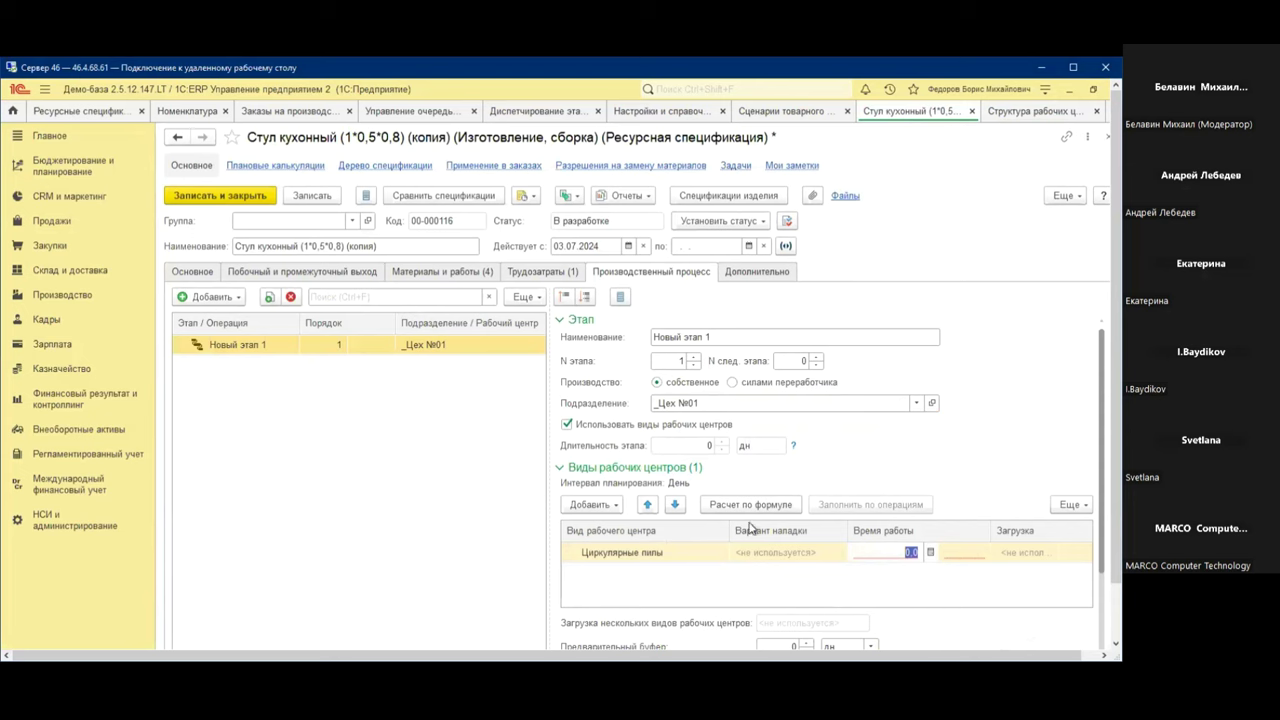
key("Return")
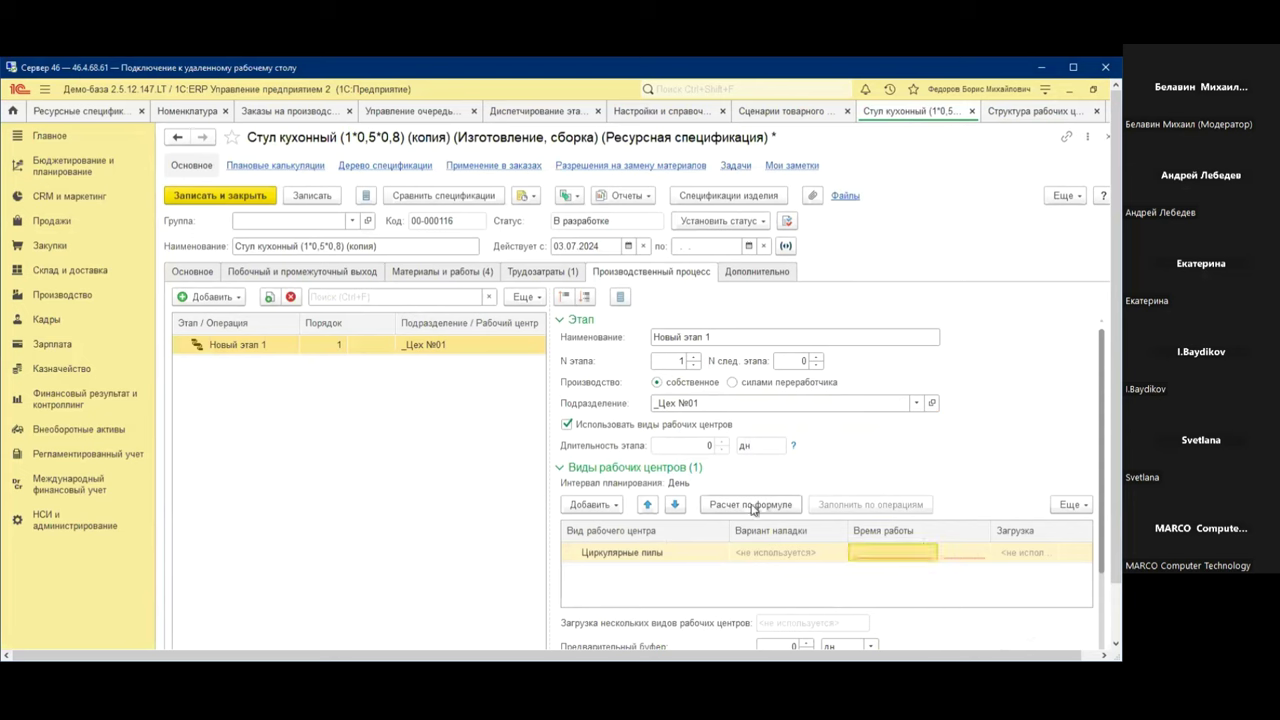
left_click(750, 504)
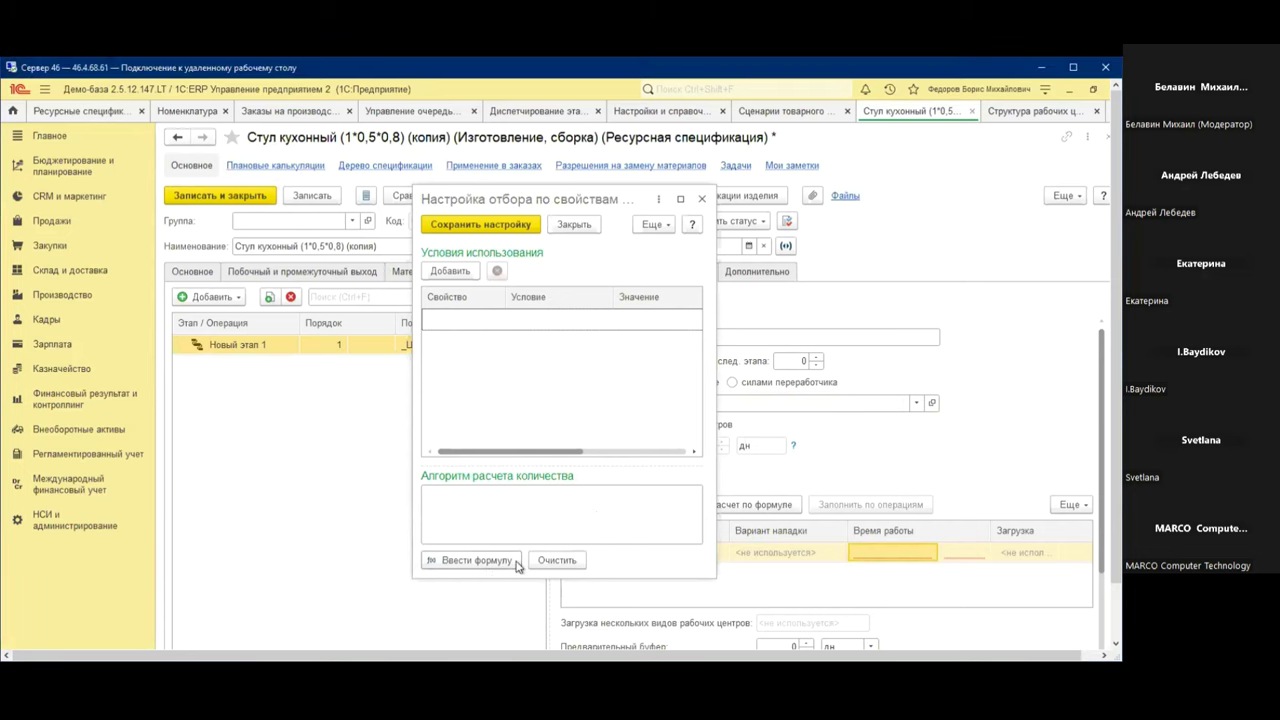
left_click(514, 562)
left_click(187, 273)
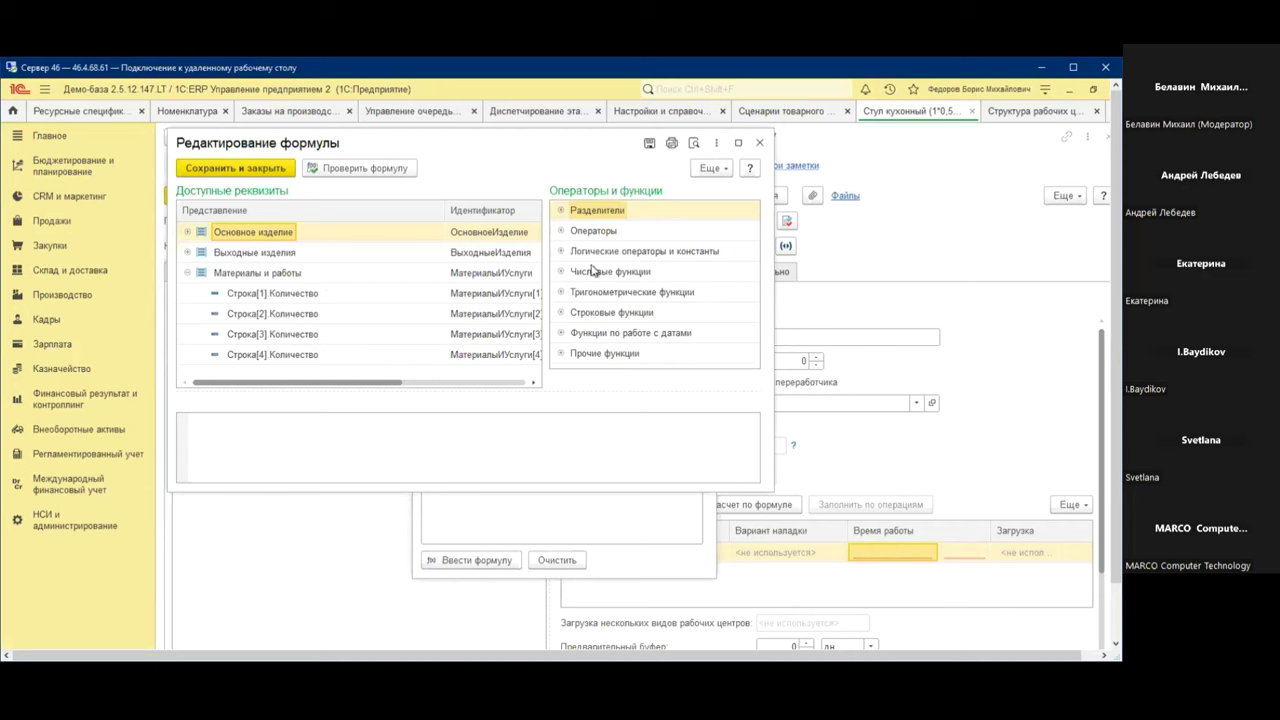
left_click(759, 142)
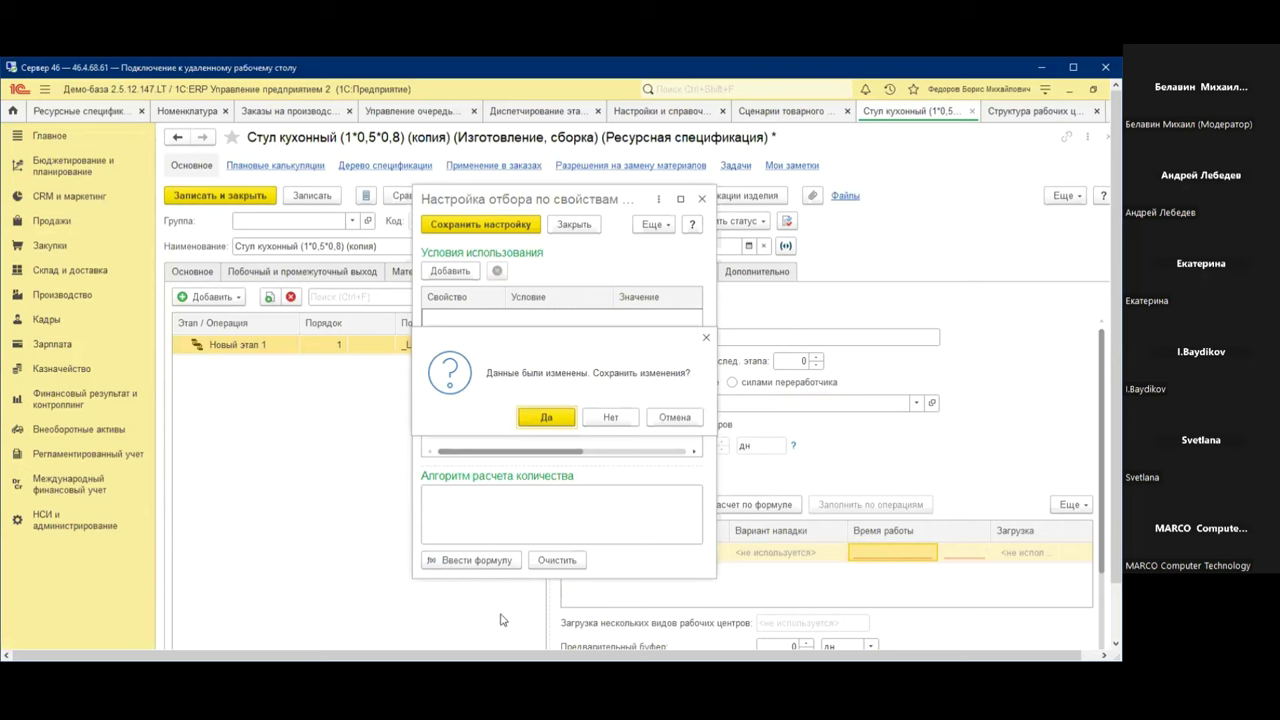
left_click(611, 417)
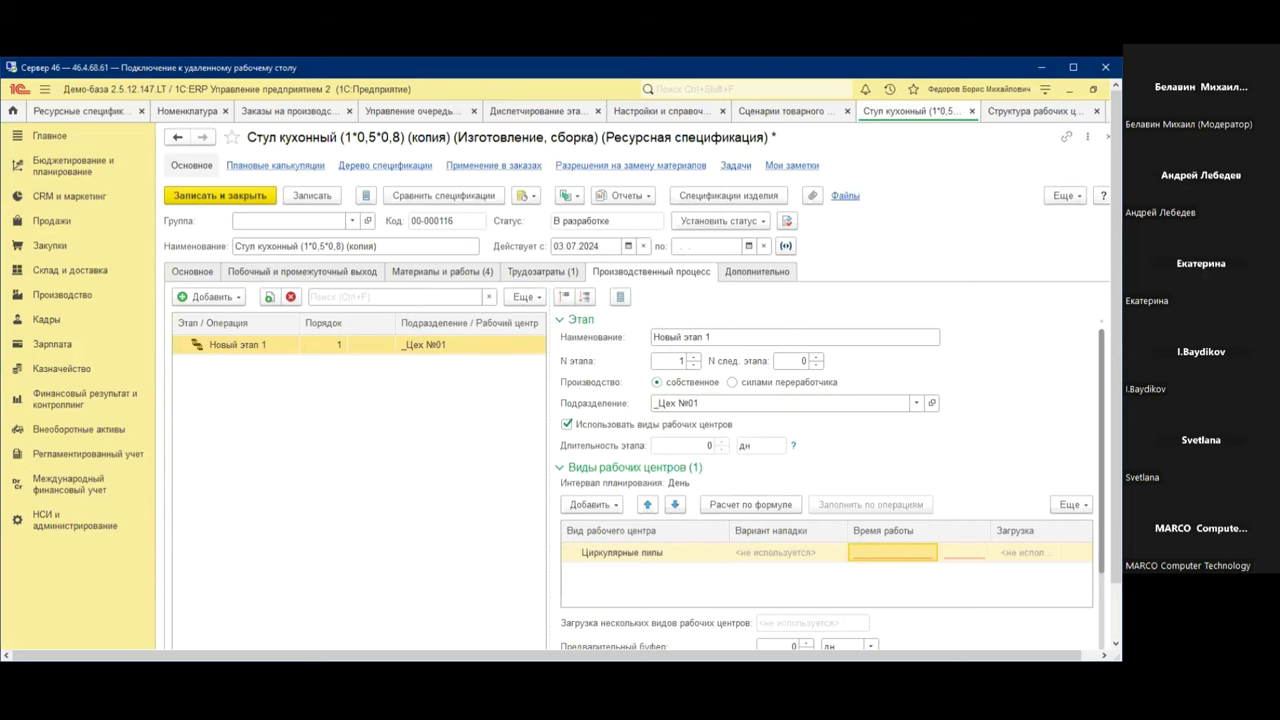